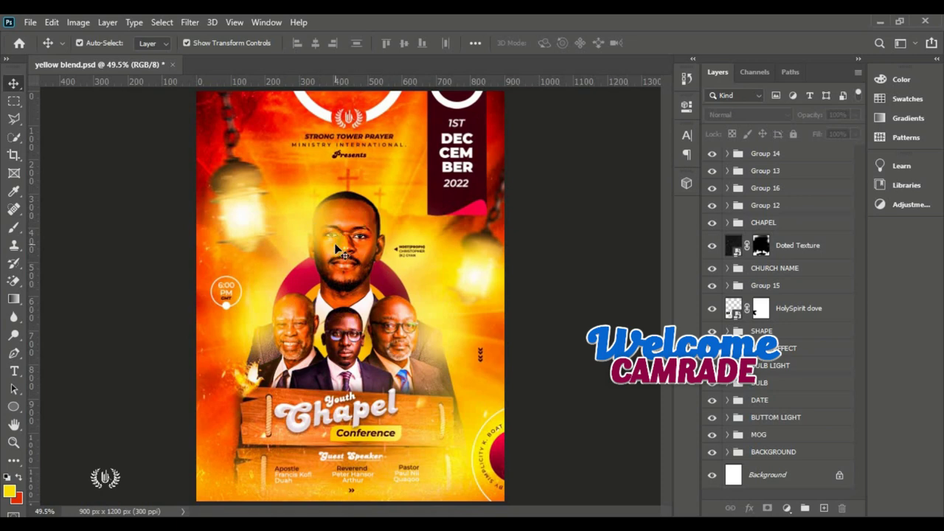
- Toggle Group 14's visibility to see what it adds, leaving it hidden
scroll(337, 249, down, 2)
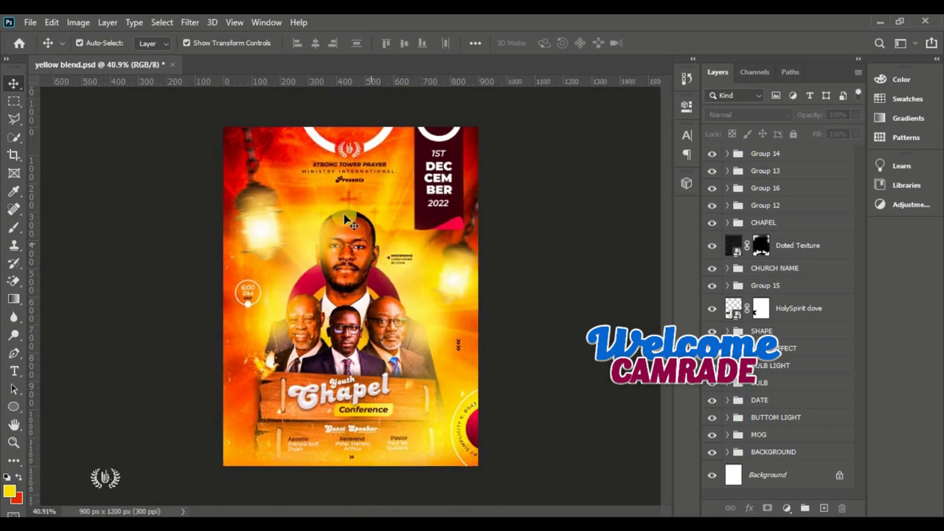
scroll(365, 281, up, 2)
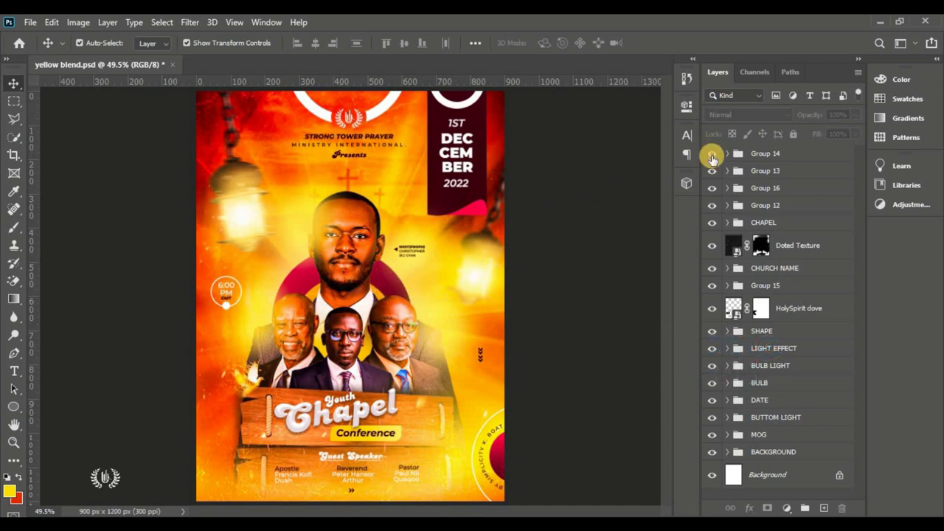
click(713, 158)
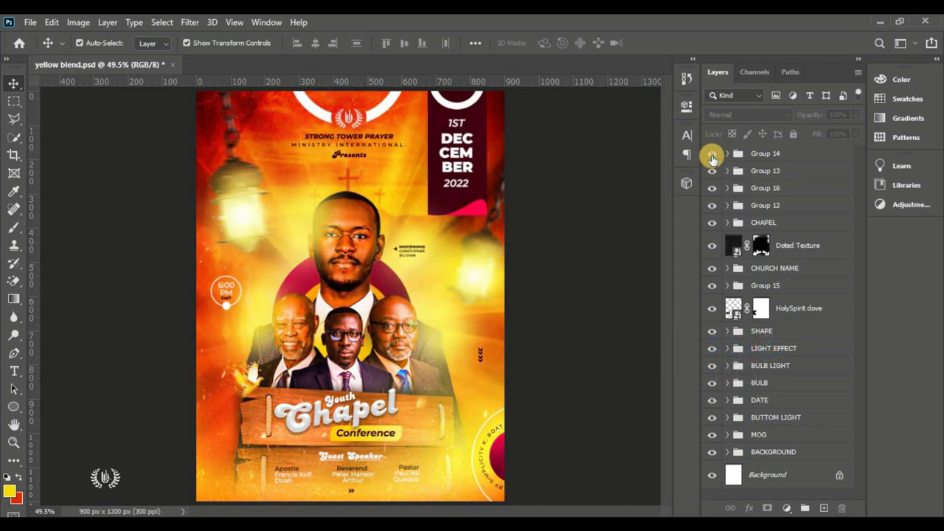
click(712, 156)
click(712, 156)
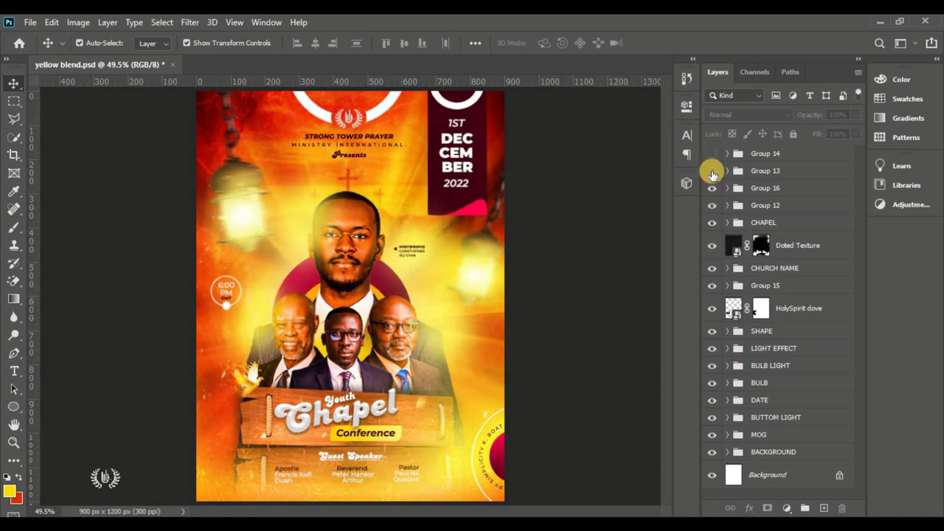
- Hide Groups 13, 16, 12, CHAPEL, Doted Texture, church name, dove and badge
drag(713, 174, 712, 229)
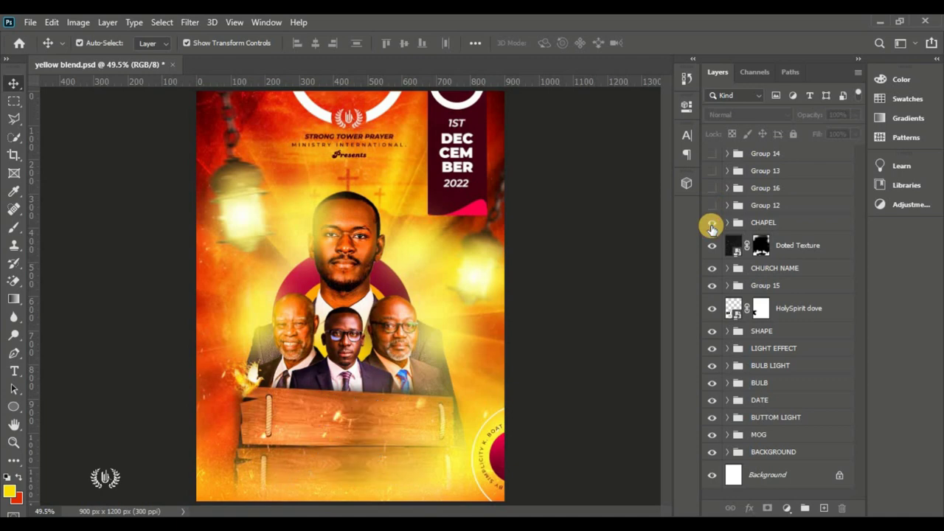
click(712, 224)
click(712, 224)
click(713, 246)
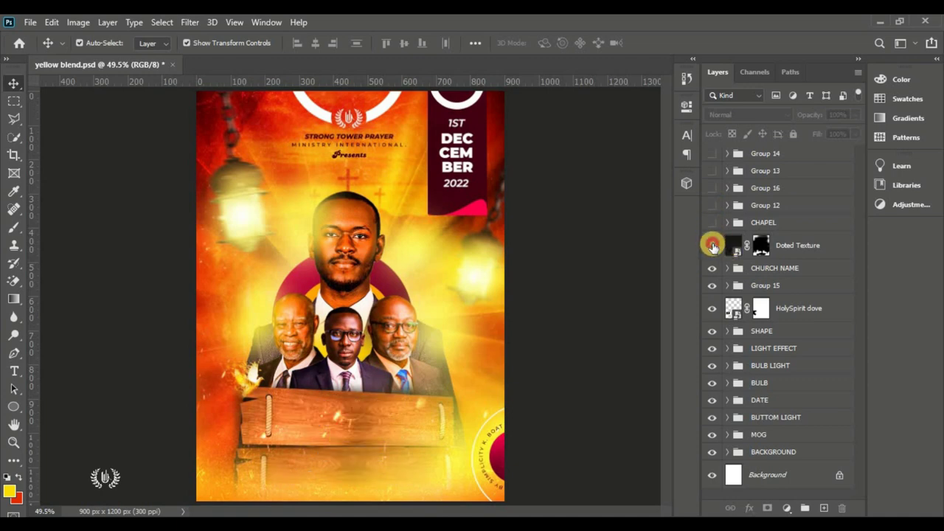
click(713, 268)
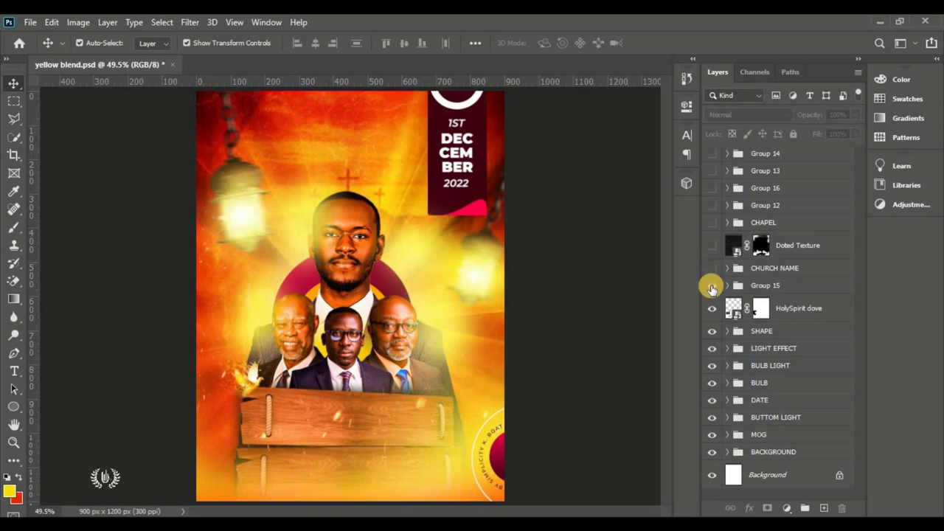
click(712, 310)
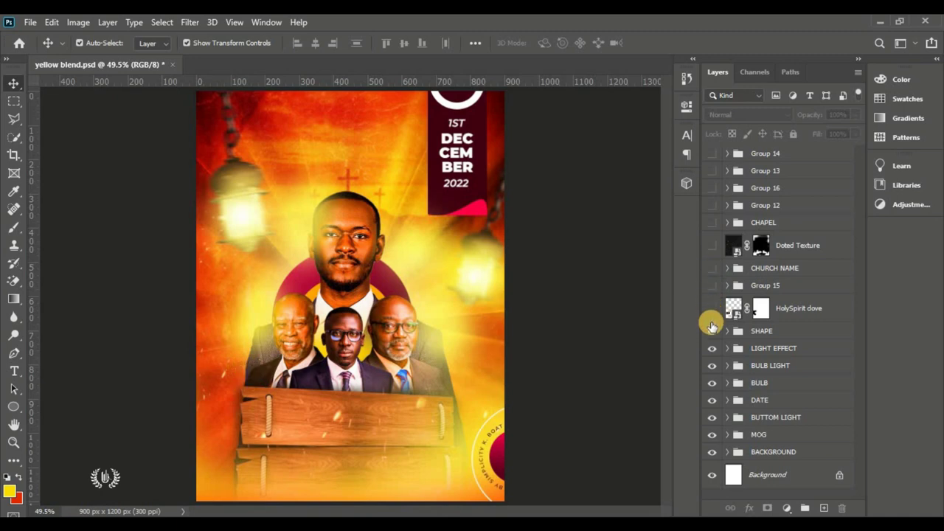
click(712, 331)
- Hide the light glow, bulb glow, lanterns, date banner, bottom glow, men, board and background
click(712, 350)
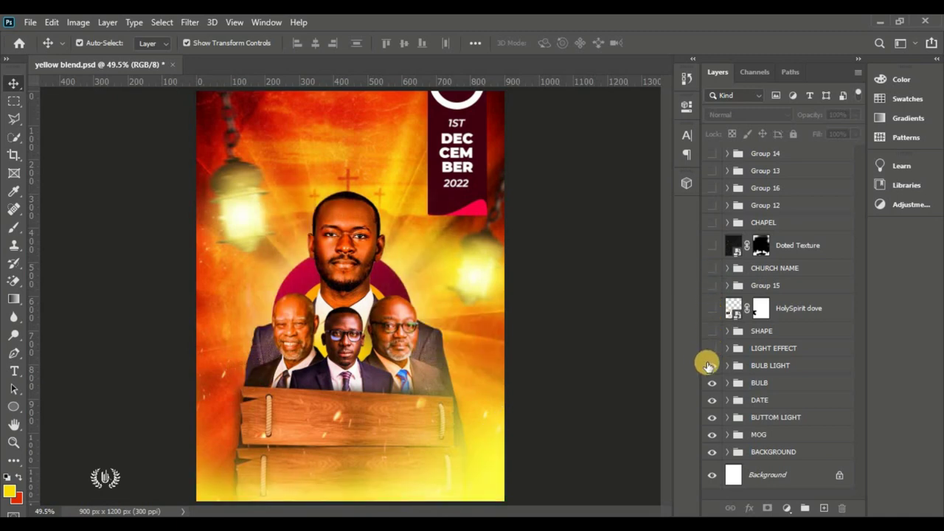
click(712, 366)
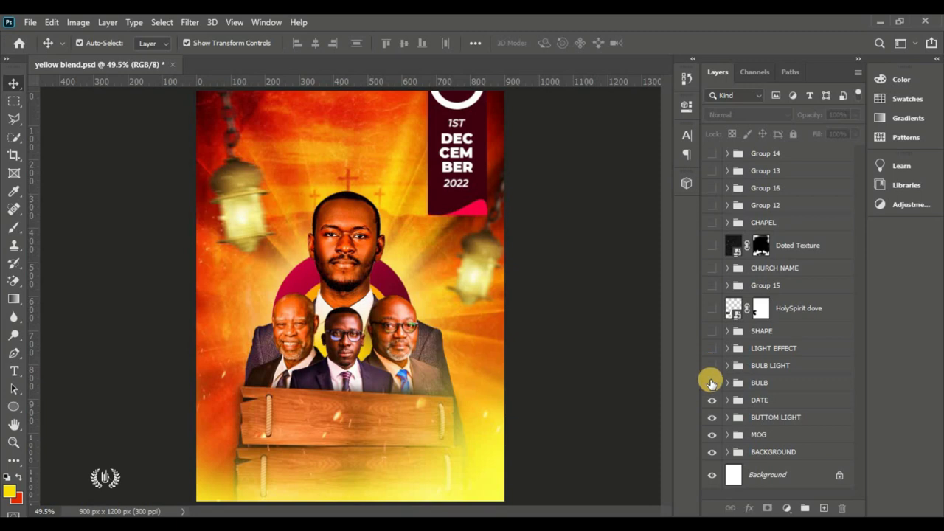
click(712, 383)
click(712, 400)
click(712, 418)
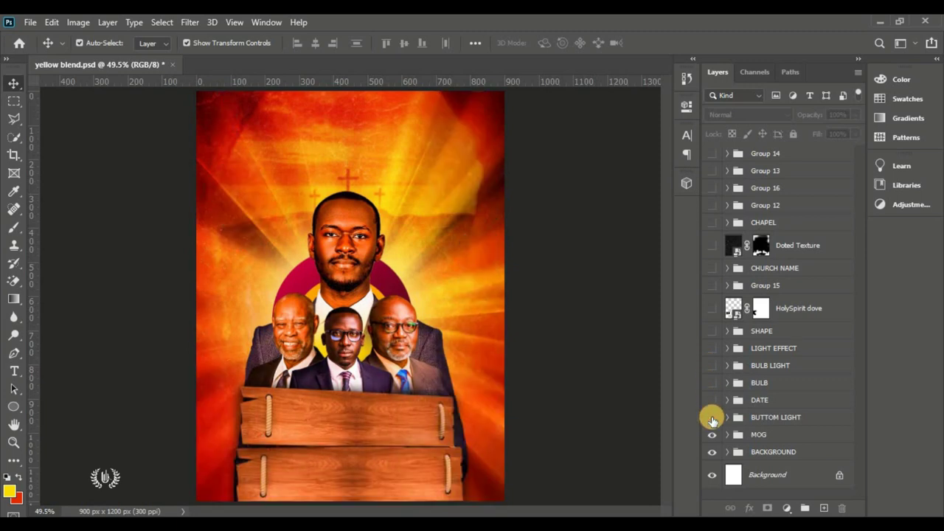
click(712, 434)
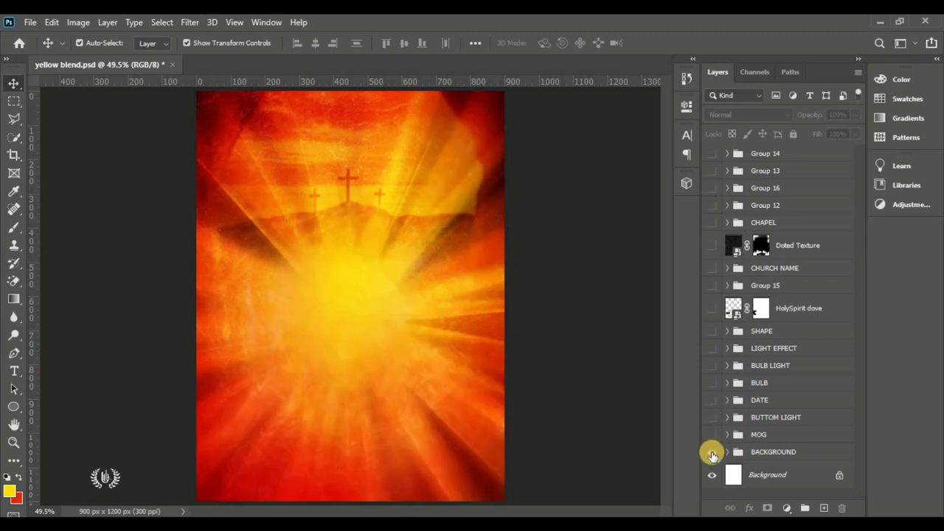
click(712, 453)
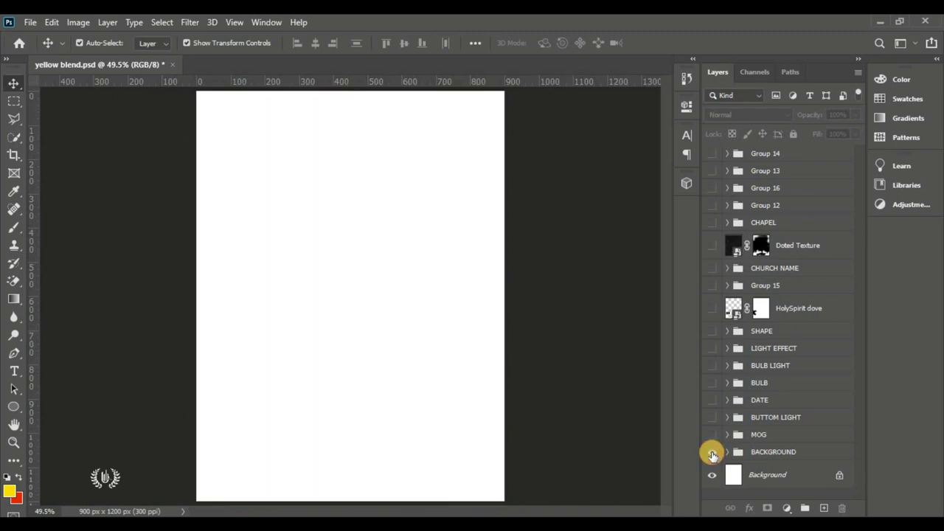
- Restore the background, men and board, bottom glow, date banner, lanterns and lantern glow
click(711, 452)
click(712, 436)
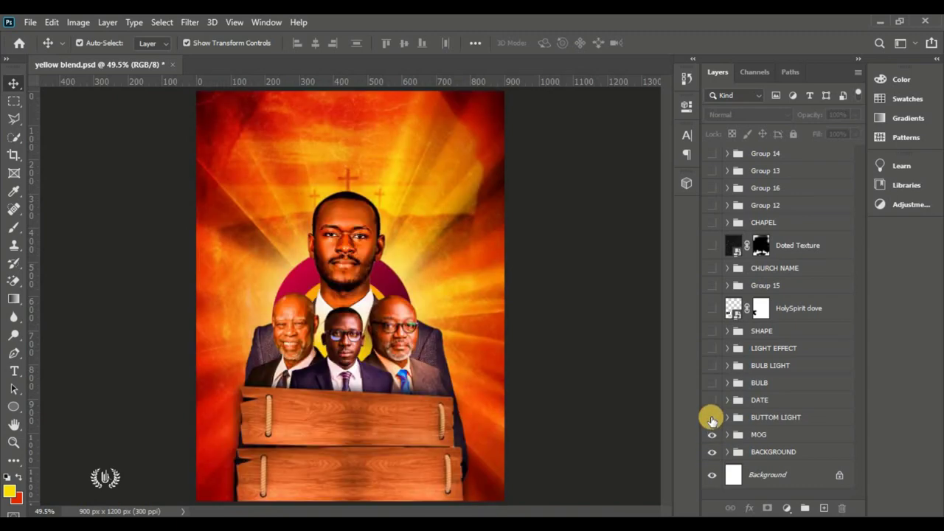
click(712, 418)
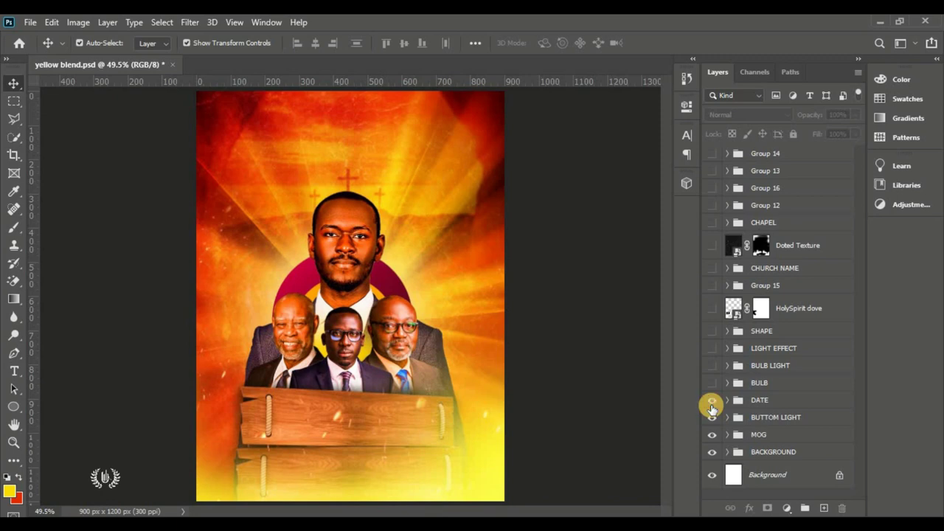
click(712, 400)
click(712, 377)
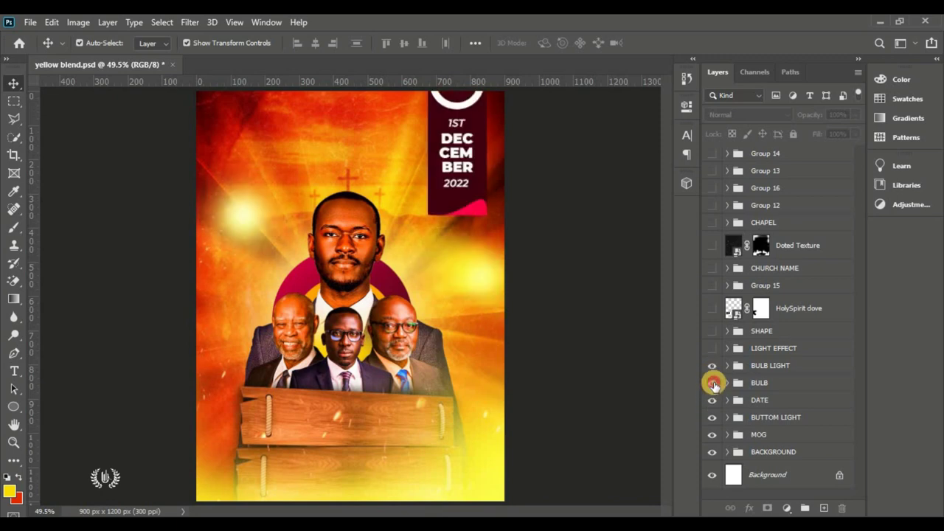
click(712, 365)
- Restore the light rays, badge, dove, church name and all remaining top groups
click(713, 349)
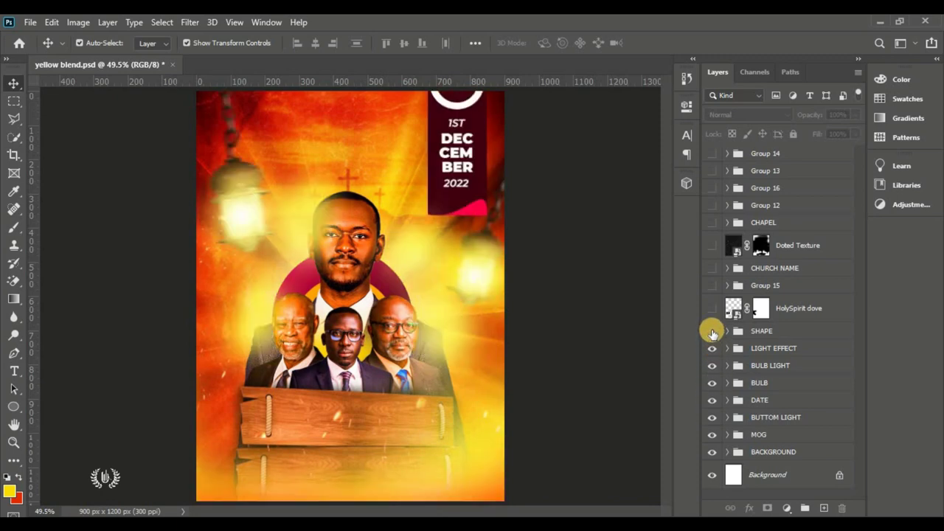
click(712, 331)
click(709, 308)
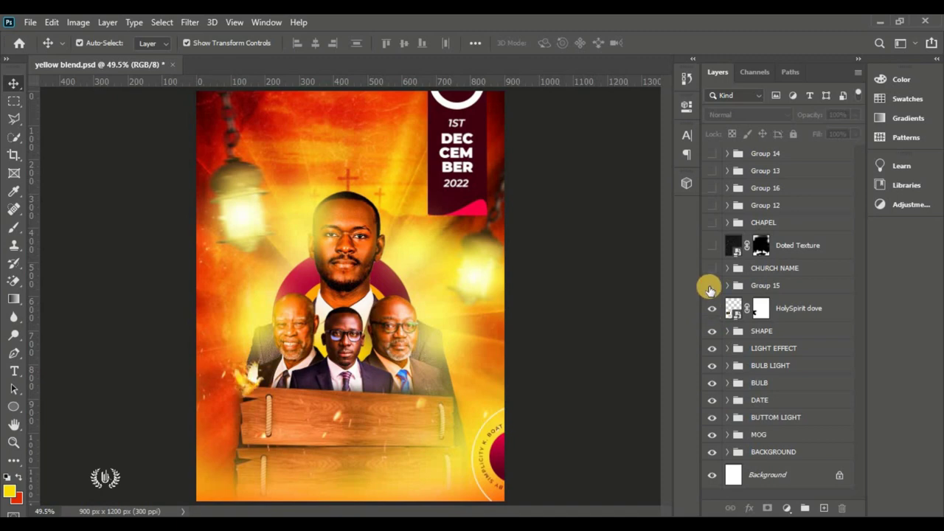
click(711, 268)
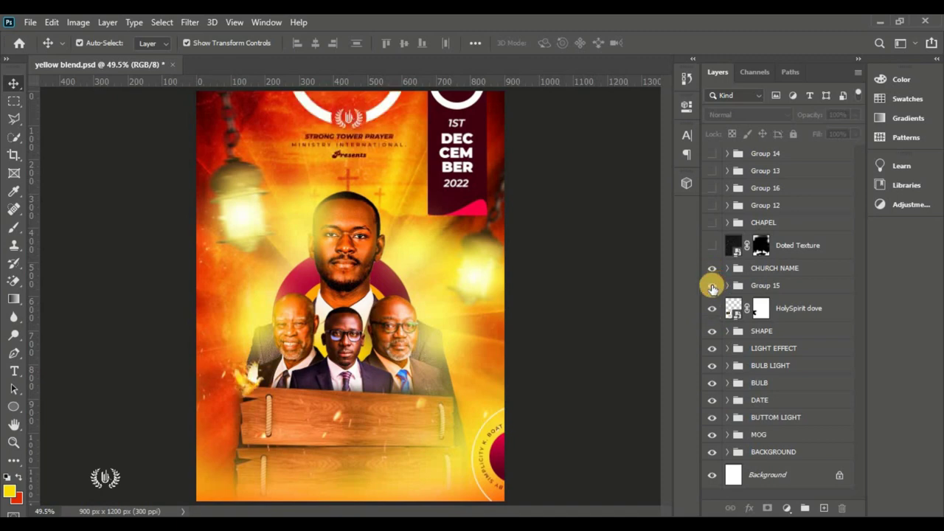
drag(712, 287, 712, 165)
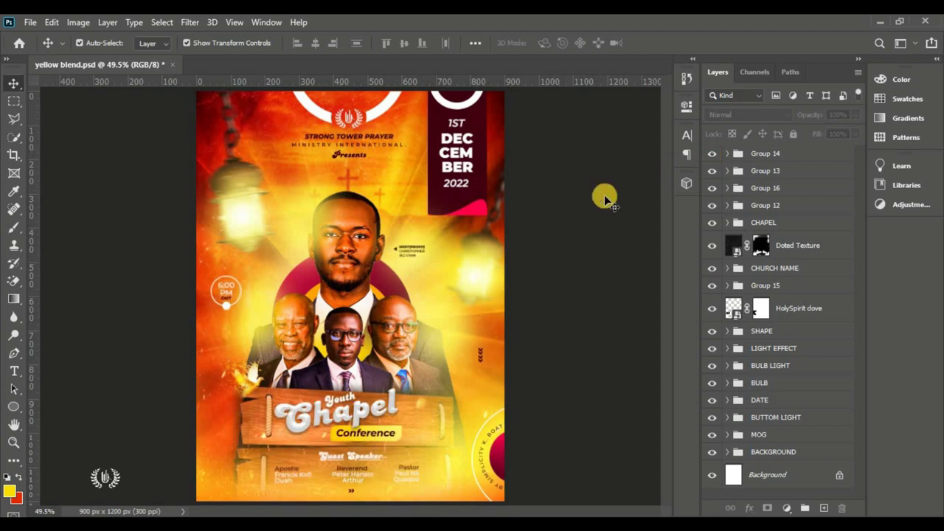
click(593, 250)
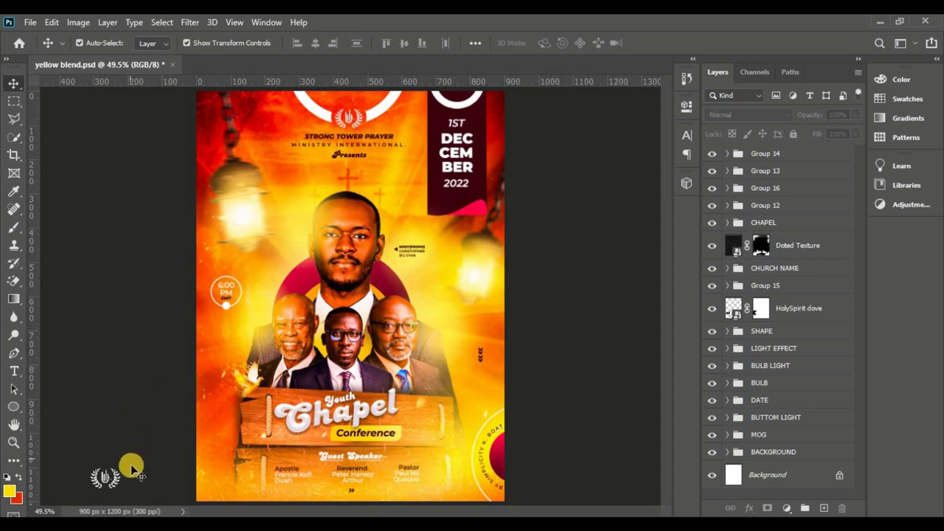
- Browse the Yellow Blend source images in File Explorer, then return to Photoshop
click(124, 515)
drag(931, 199, 152, 139)
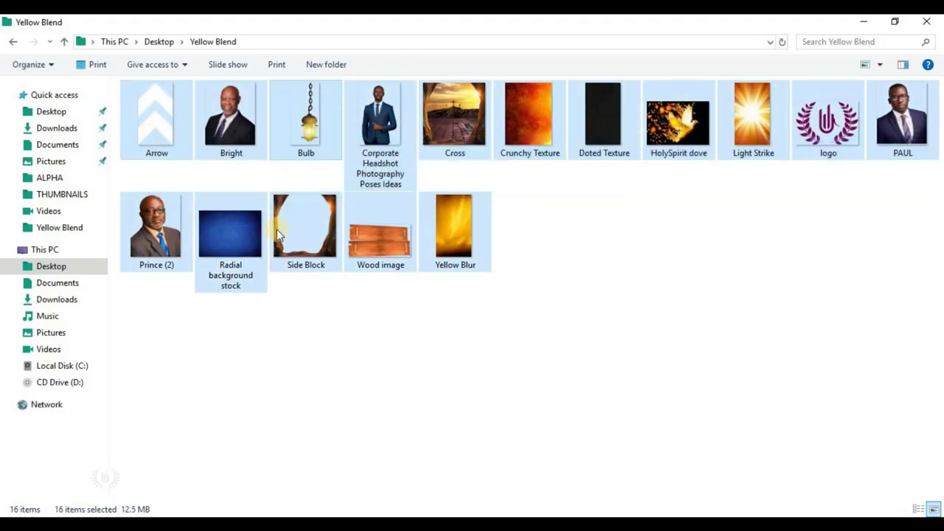
click(556, 216)
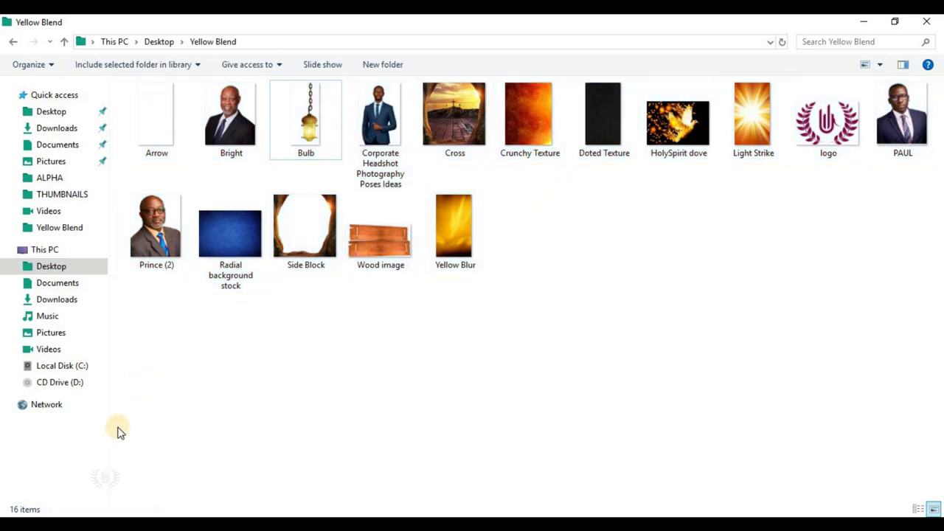
click(94, 524)
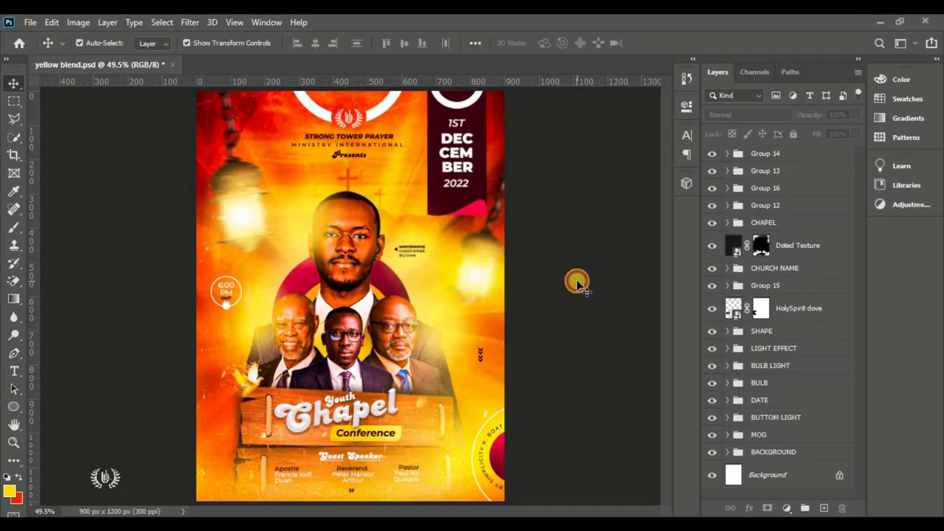
- Create a new 3 × 4 inch, 300 ppi RGB Color document with a white background
click(30, 23)
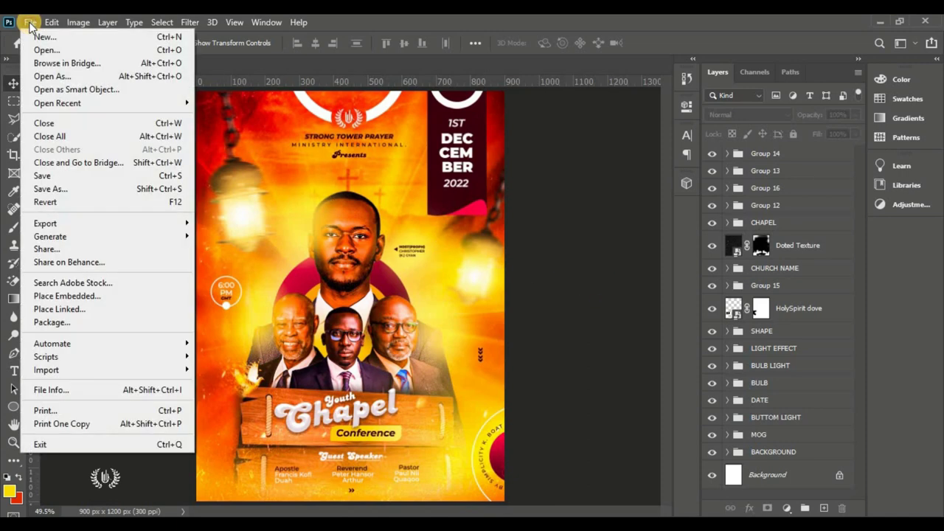
click(83, 37)
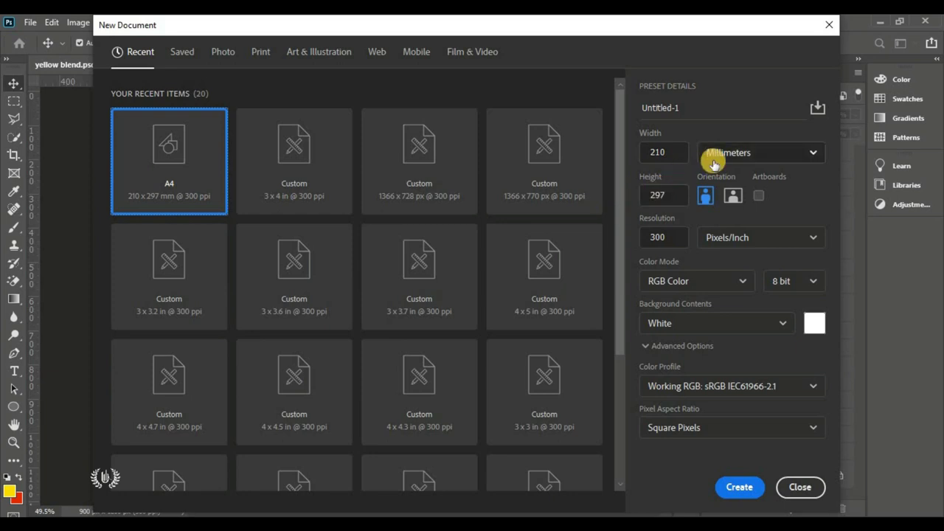
click(791, 157)
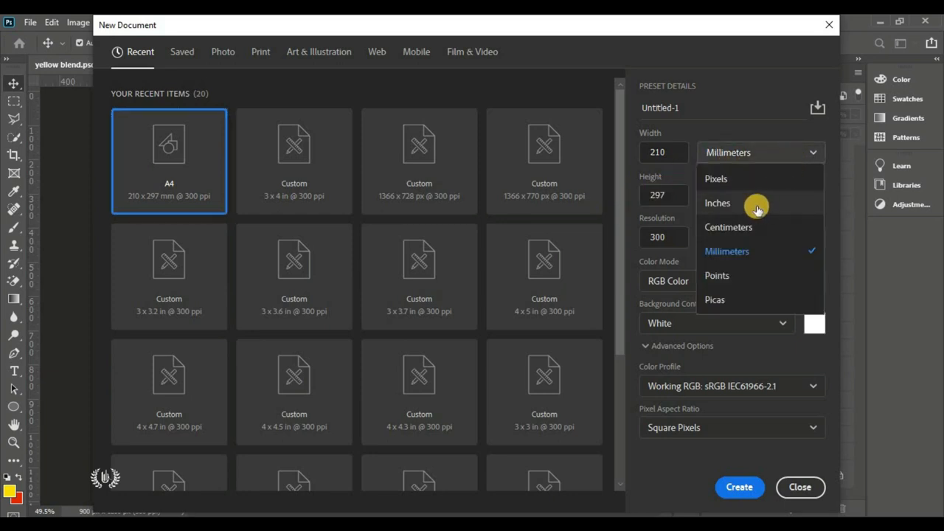
click(778, 205)
drag(670, 153, 633, 144)
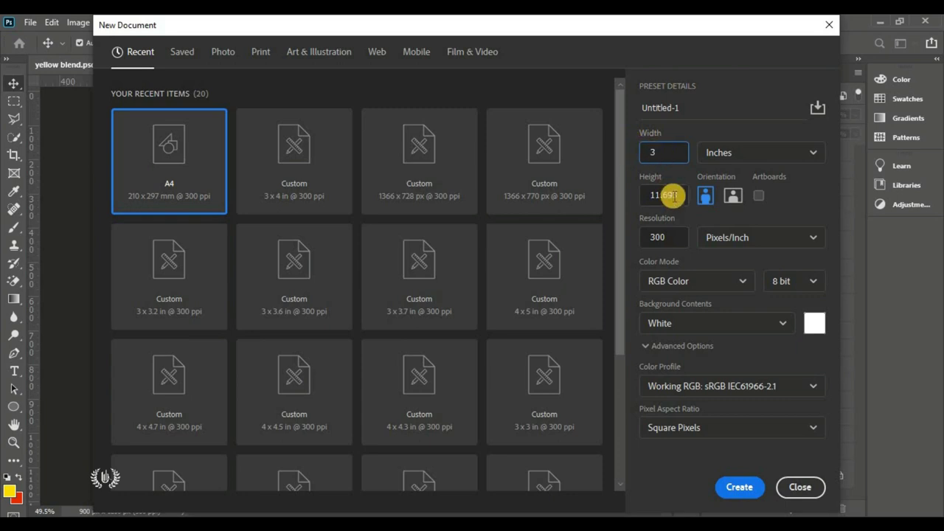
text(3)
drag(676, 195, 627, 185)
text(4)
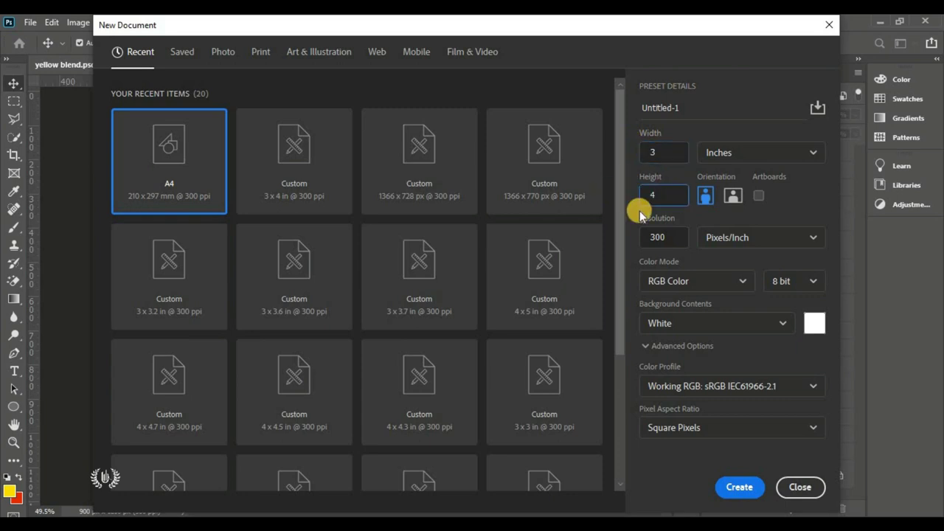
drag(677, 237, 639, 234)
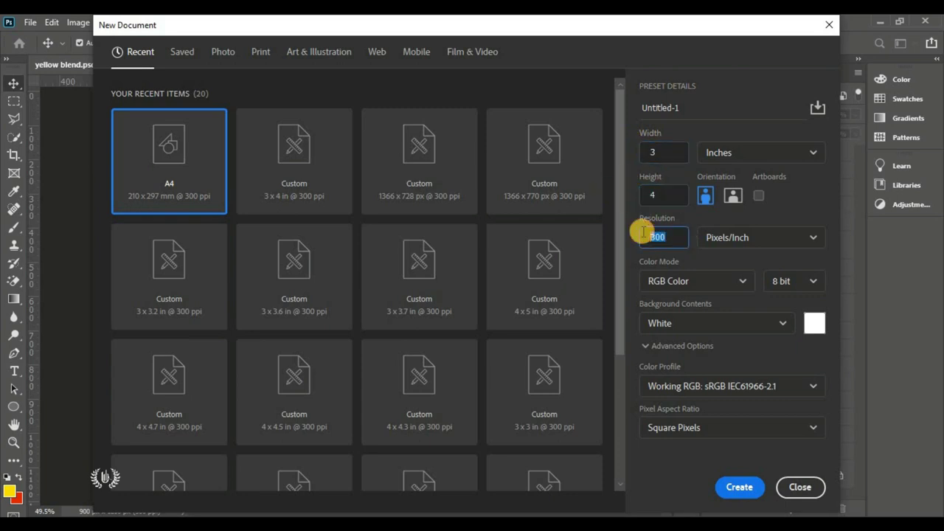
click(668, 278)
click(667, 279)
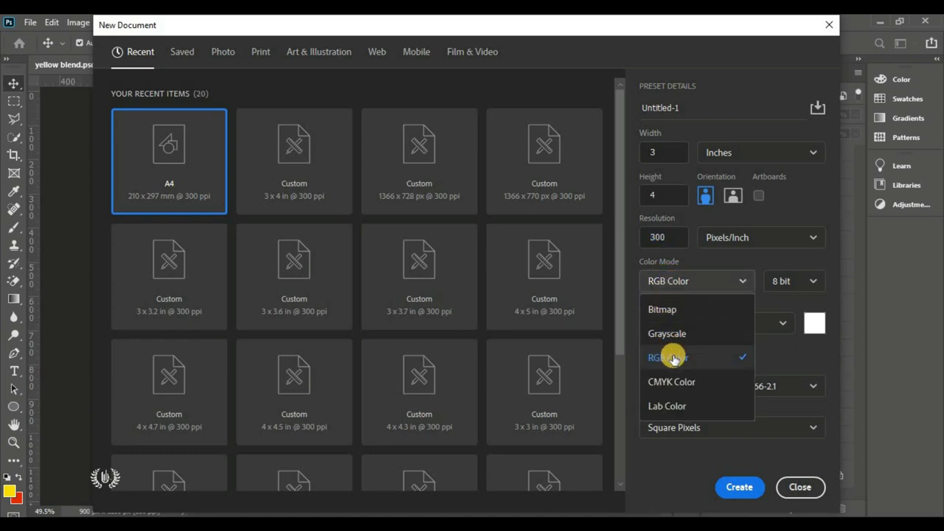
click(681, 350)
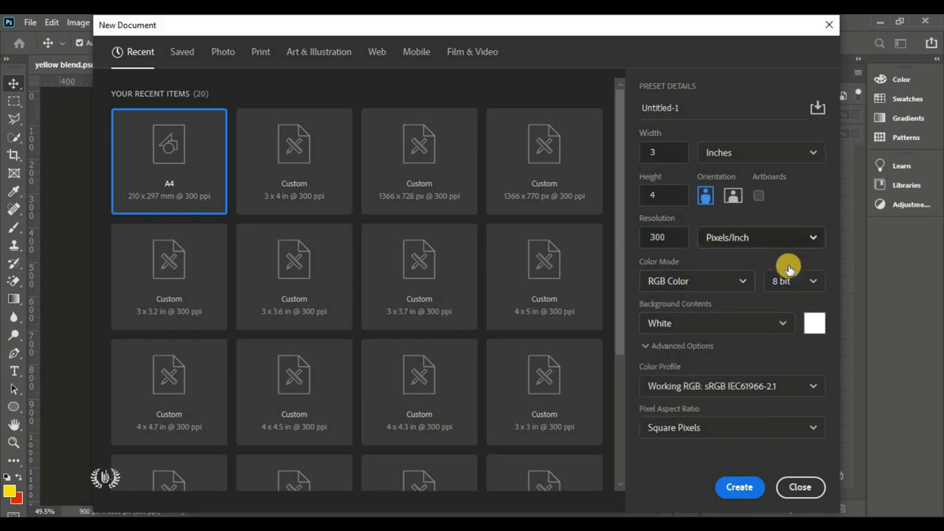
click(730, 490)
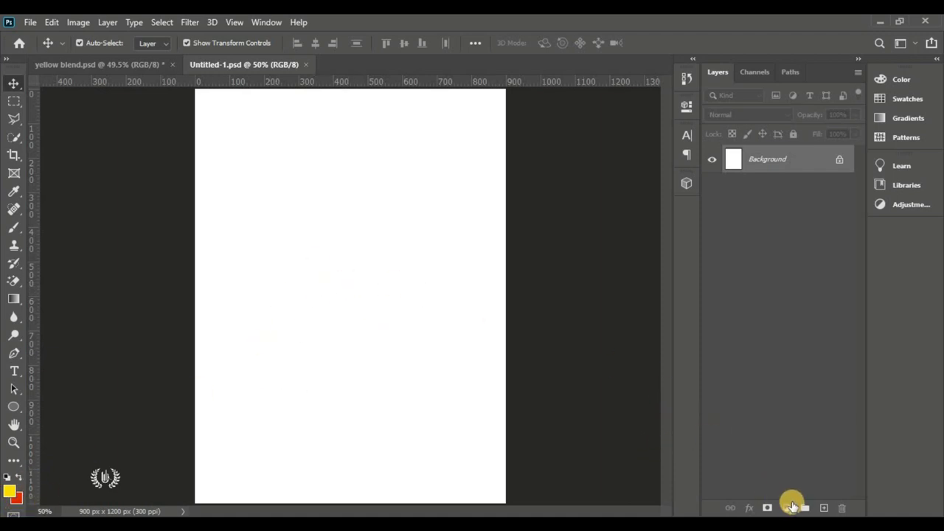
- Add a radial Gradient Fill layer at angle 90 and scale 100%, then edit its gradient
click(789, 509)
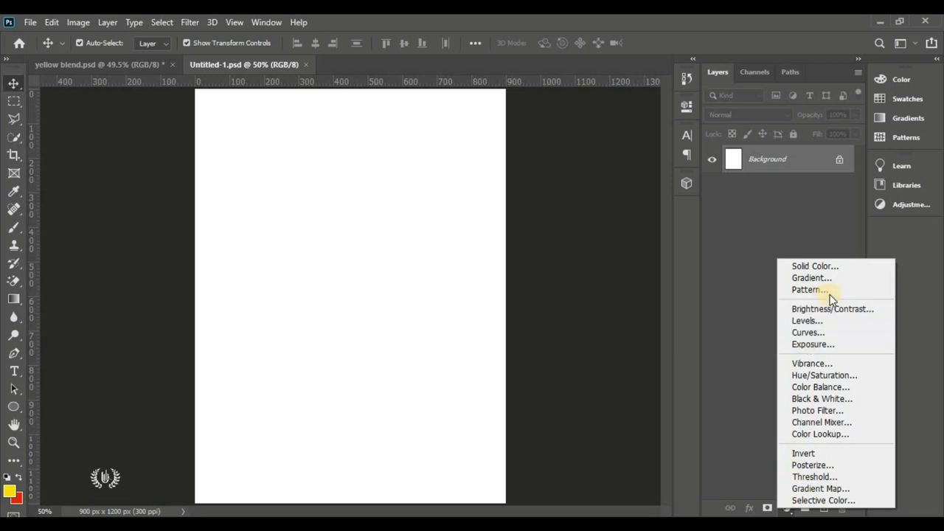
click(860, 277)
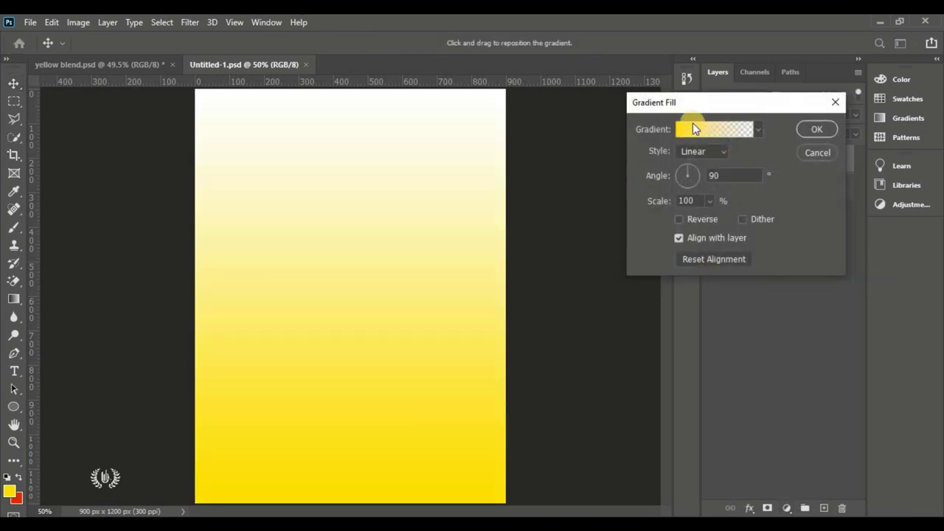
drag(689, 104, 597, 115)
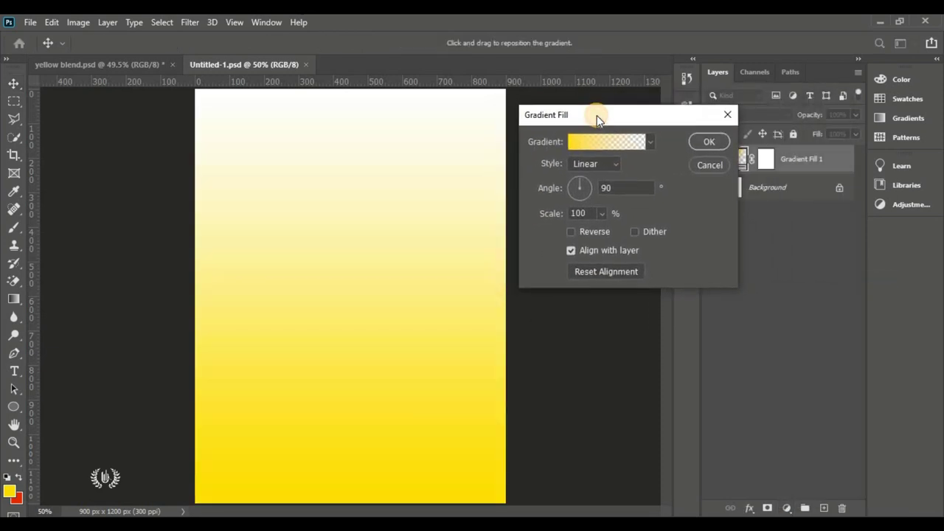
click(598, 163)
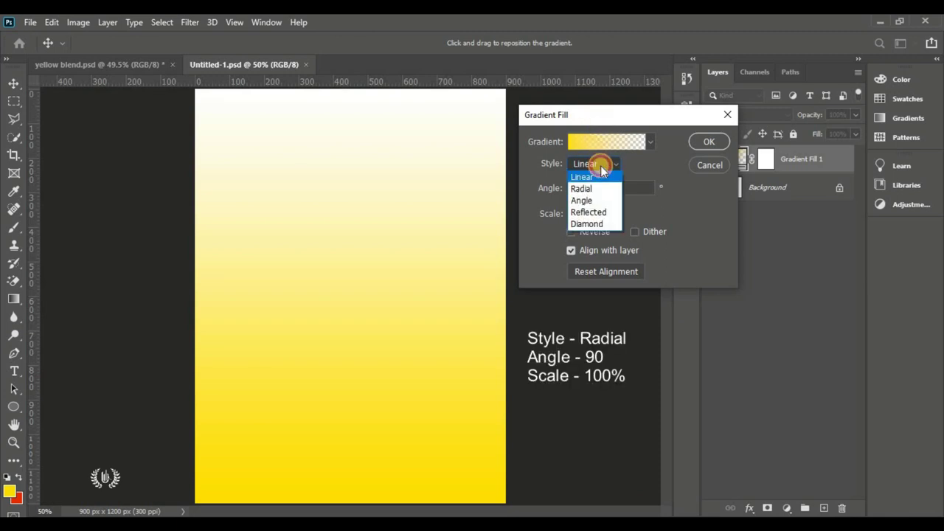
click(582, 188)
click(609, 190)
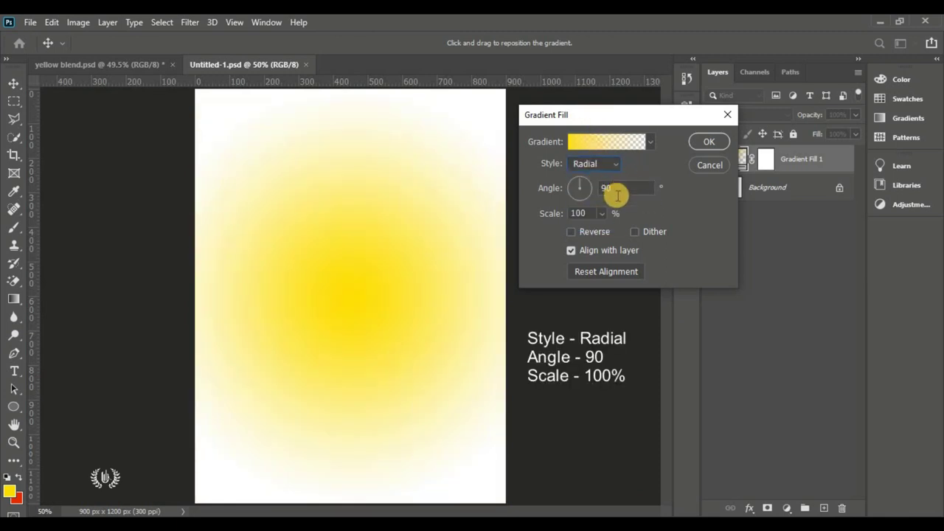
click(579, 213)
click(610, 143)
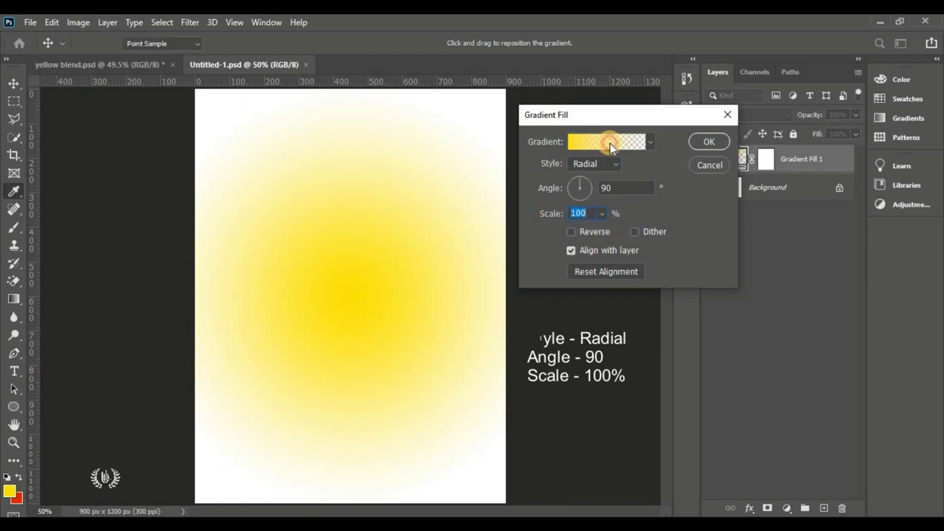
drag(699, 27, 657, 27)
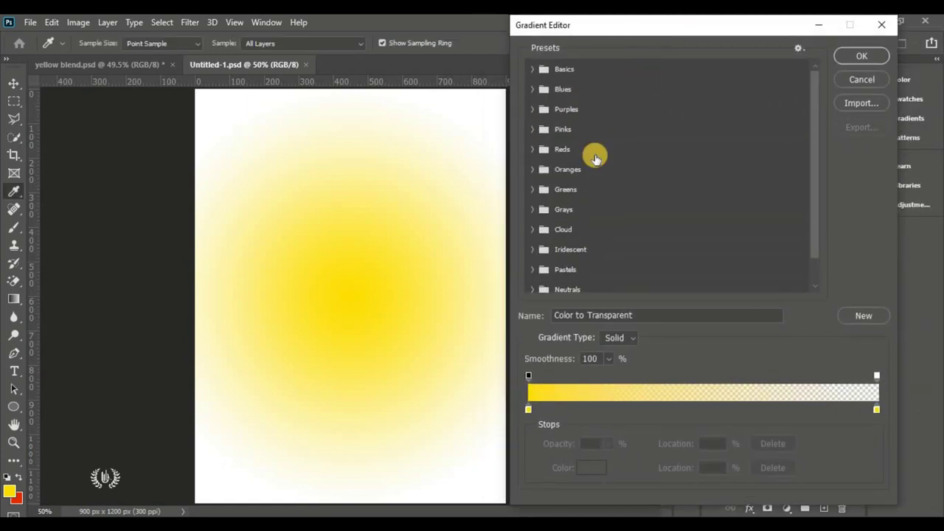
- Remove the gradient's transparency stop and set the left colour stop to yellow ffde00
scroll(568, 244, down, 2)
scroll(575, 244, up, 1)
drag(877, 376, 859, 341)
click(530, 409)
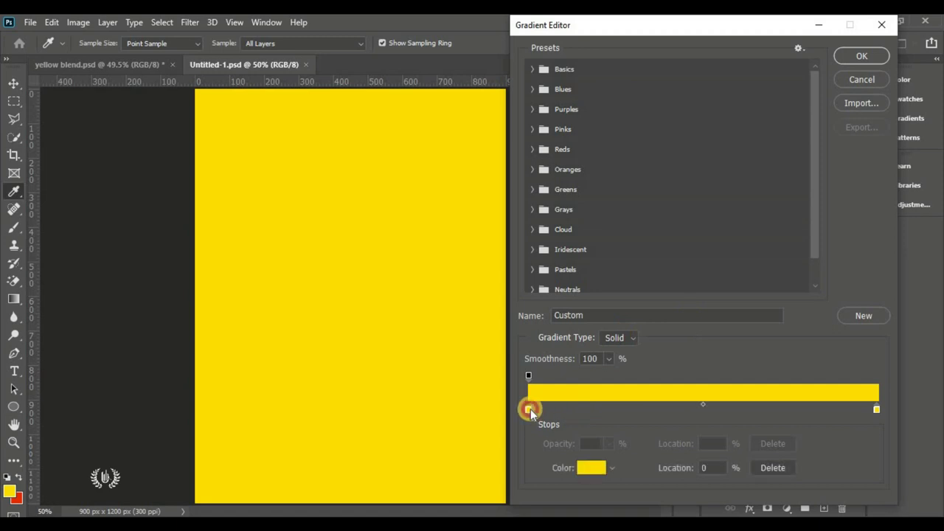
click(591, 468)
click(695, 273)
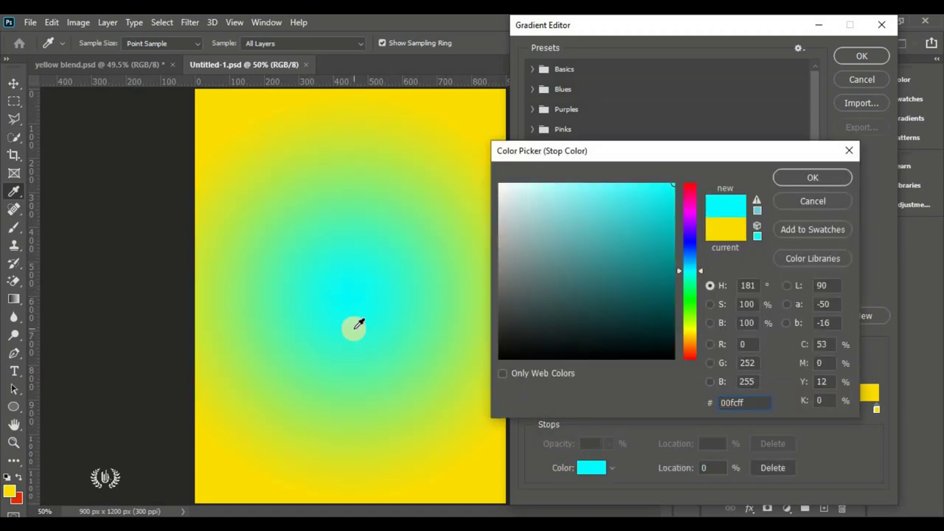
drag(358, 325, 13, 487)
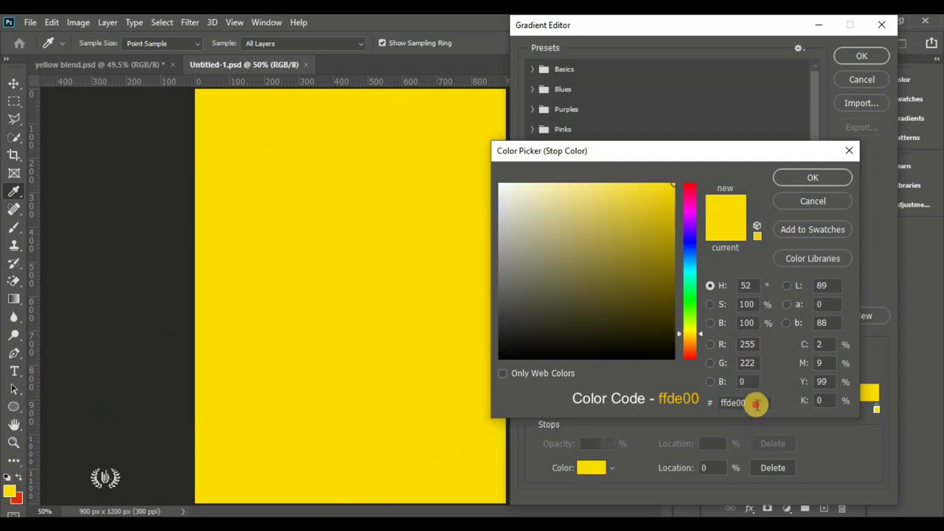
click(755, 404)
click(812, 180)
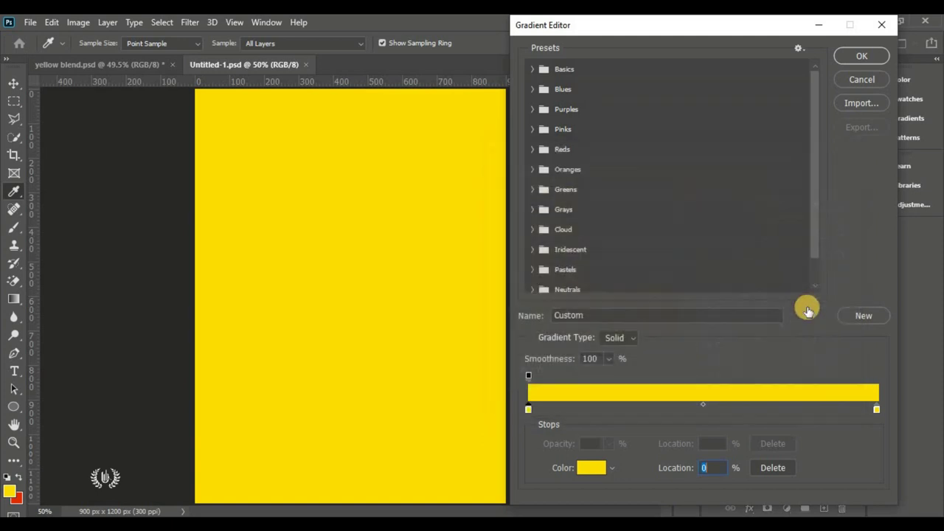
- Set the right colour stop to red-orange e42b00 and apply the gradient
click(877, 410)
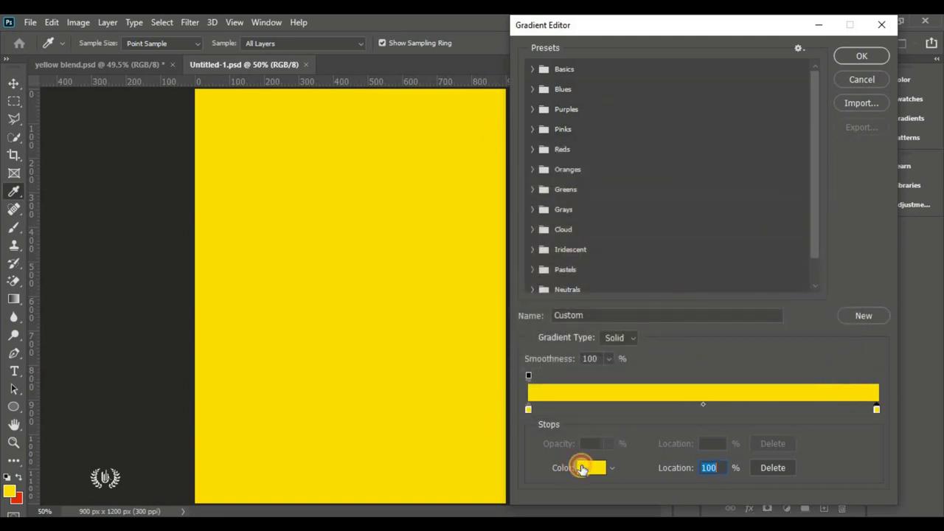
click(583, 467)
click(699, 241)
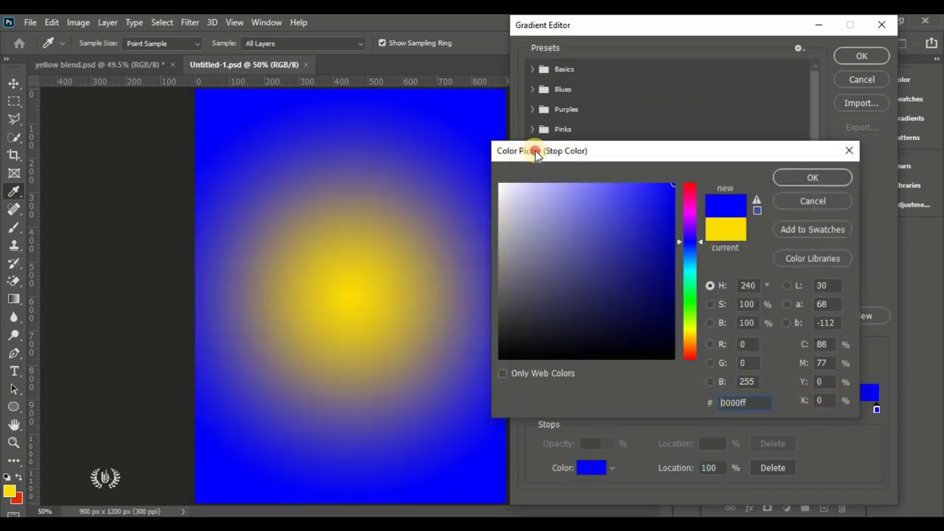
drag(534, 151, 616, 141)
click(16, 497)
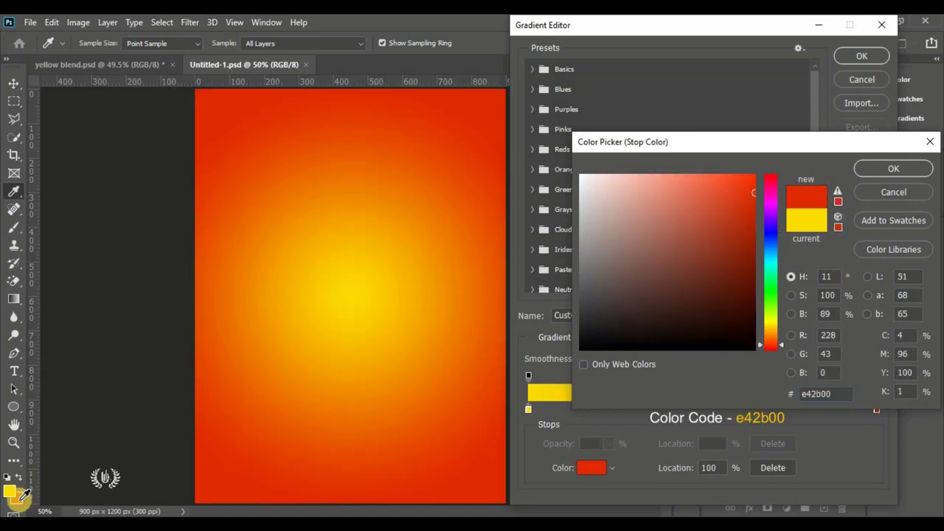
drag(692, 141, 586, 141)
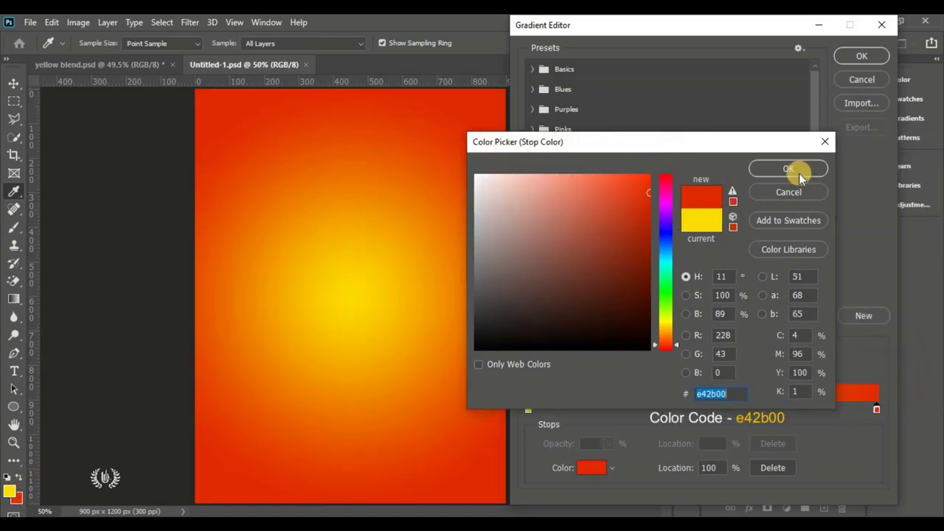
click(799, 171)
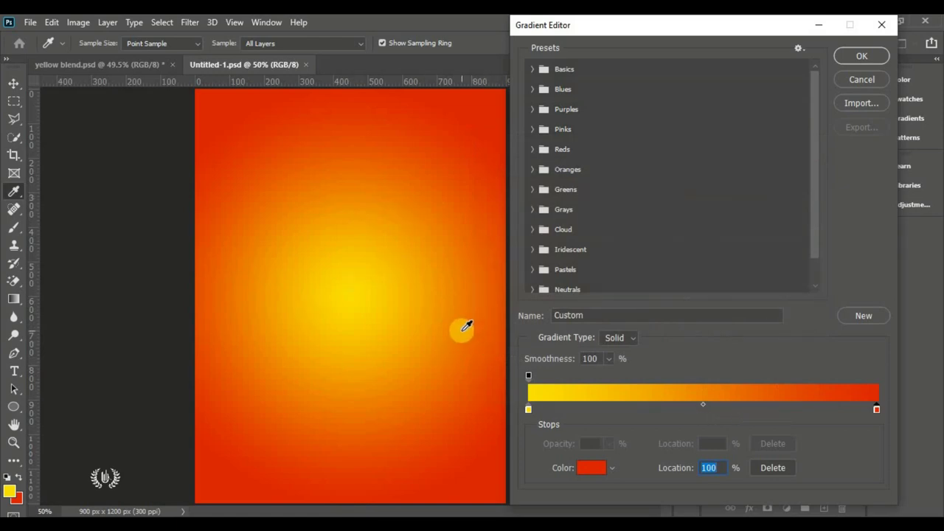
click(856, 56)
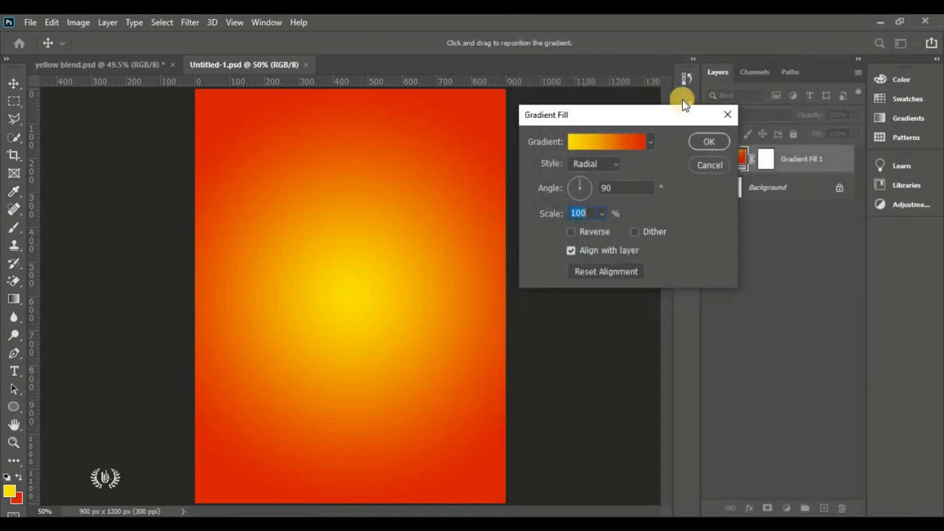
- Set the gradient fill angle to 60° and apply it
mouse_move(635, 119)
mouse_down()
mouse_move(665, 112)
mouse_move(653, 120)
mouse_up()
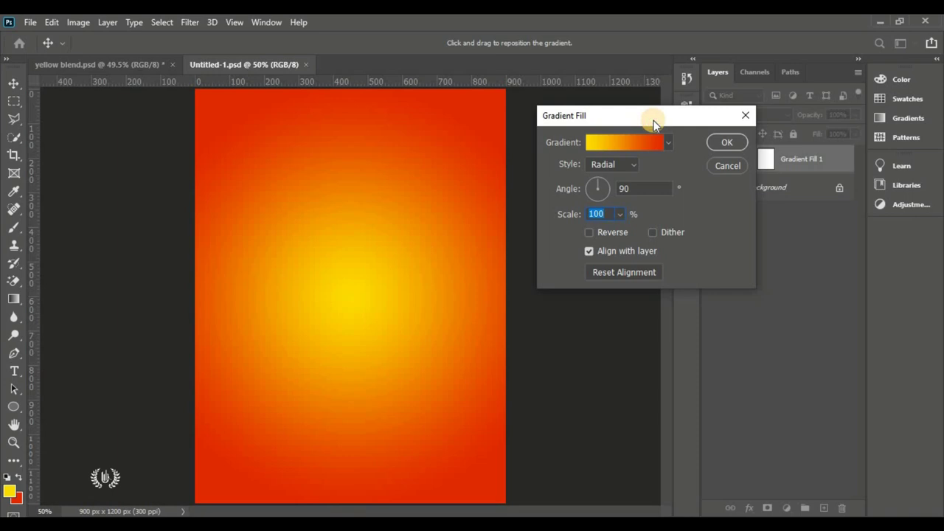
click(577, 191)
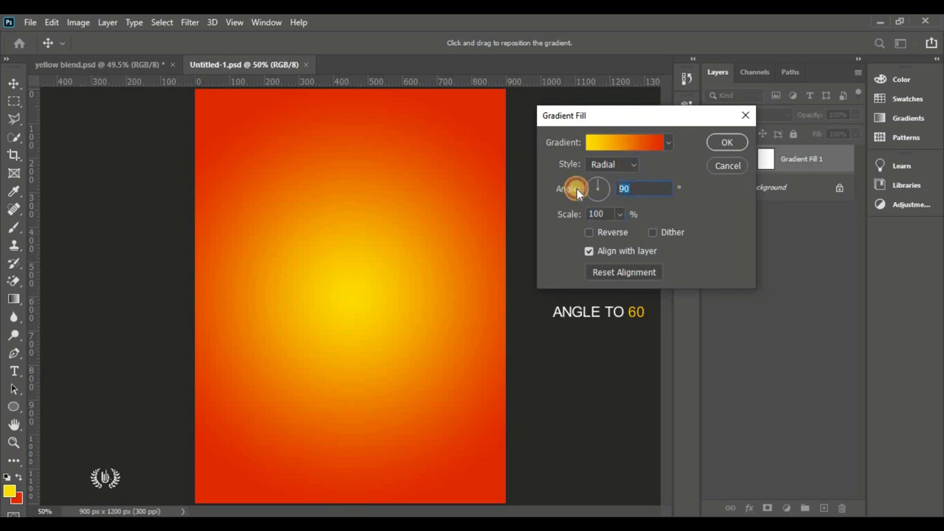
text(60)
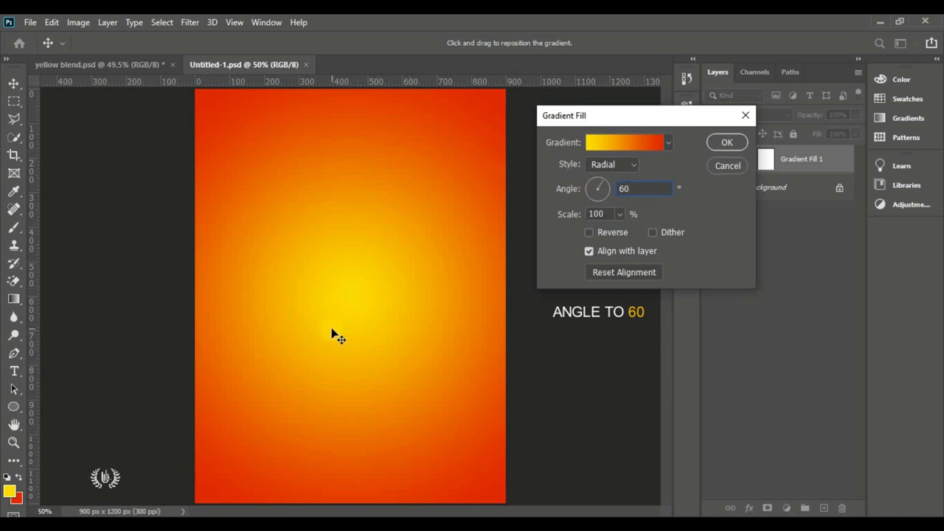
click(723, 141)
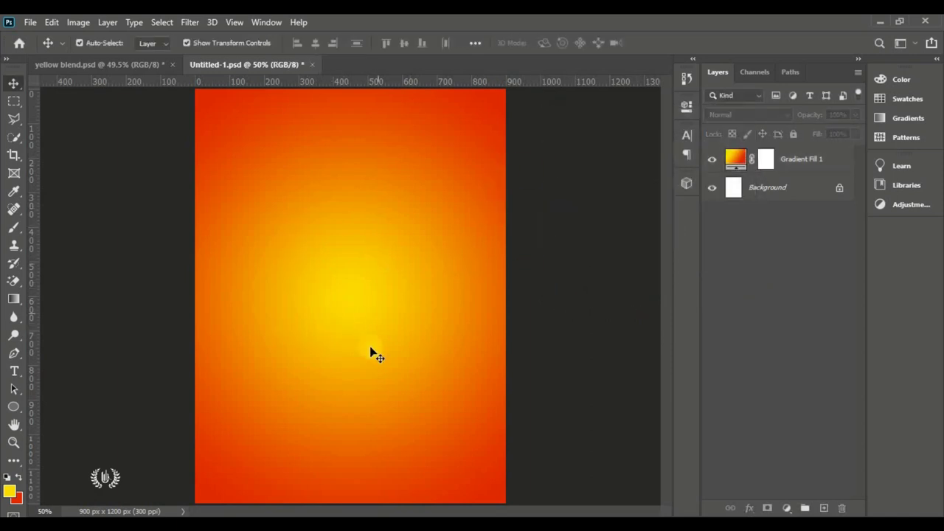
click(31, 22)
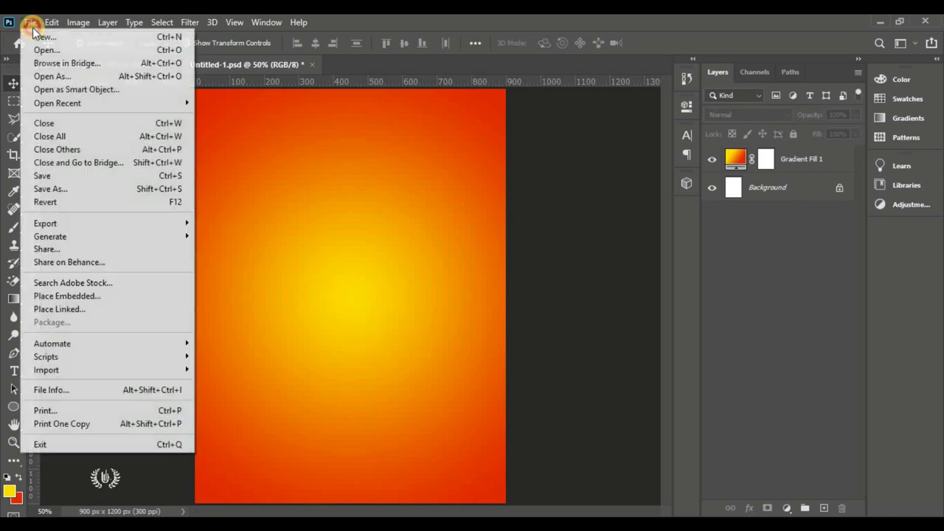
- Place Yellow Blur as an embedded image, stretch it across the canvas, commit and fit the page
click(121, 296)
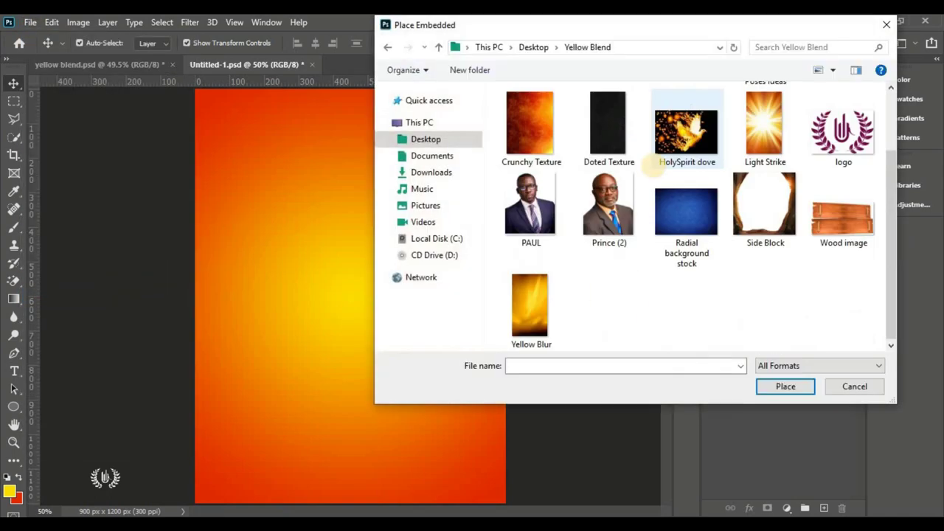
scroll(636, 169, up, 1)
scroll(617, 275, down, 1)
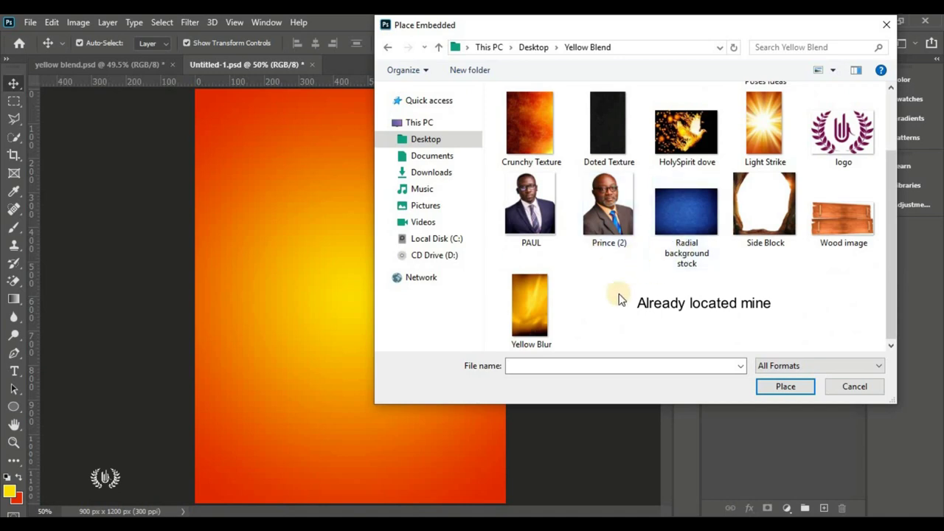
click(535, 314)
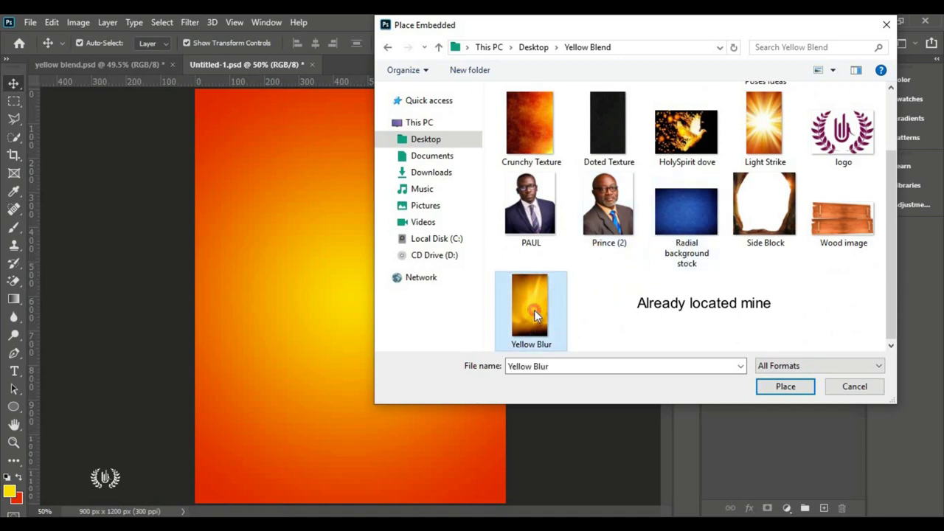
click(784, 387)
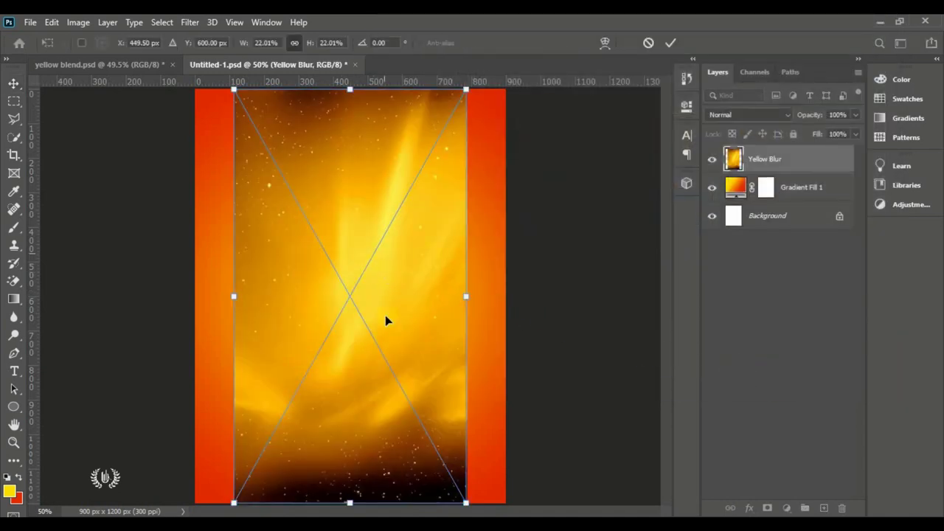
mouse_move(469, 291)
mouse_down()
mouse_move(520, 295)
mouse_move(422, 295)
mouse_move(523, 293)
mouse_move(453, 291)
mouse_up()
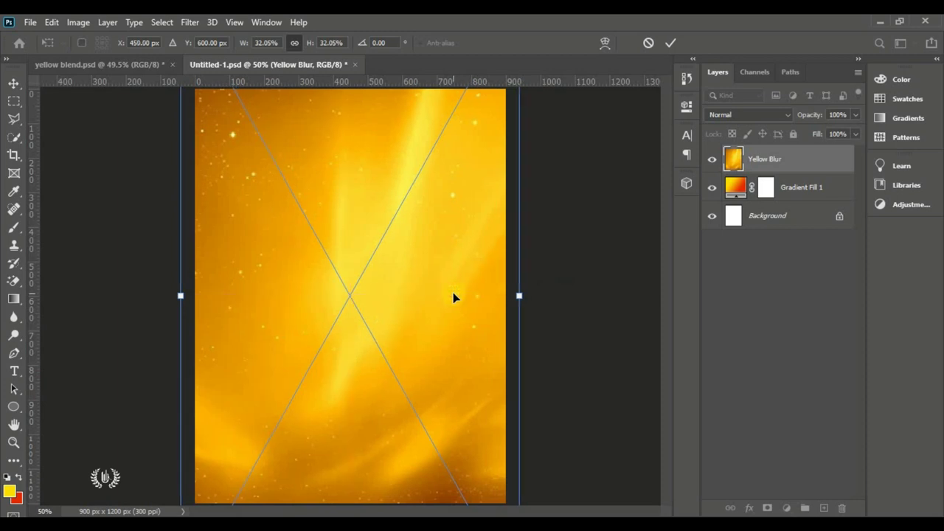
scroll(453, 292, down, 3)
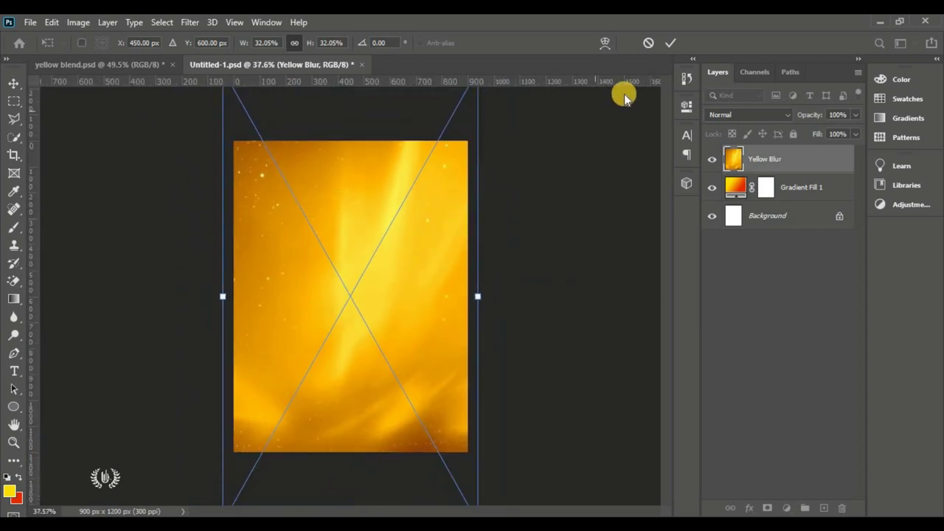
click(670, 42)
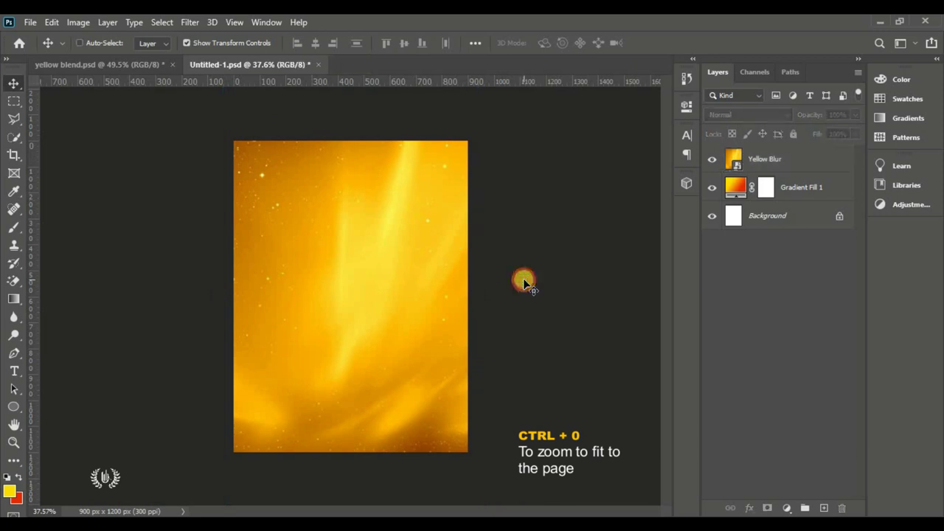
key(ctrl+0)
click(403, 250)
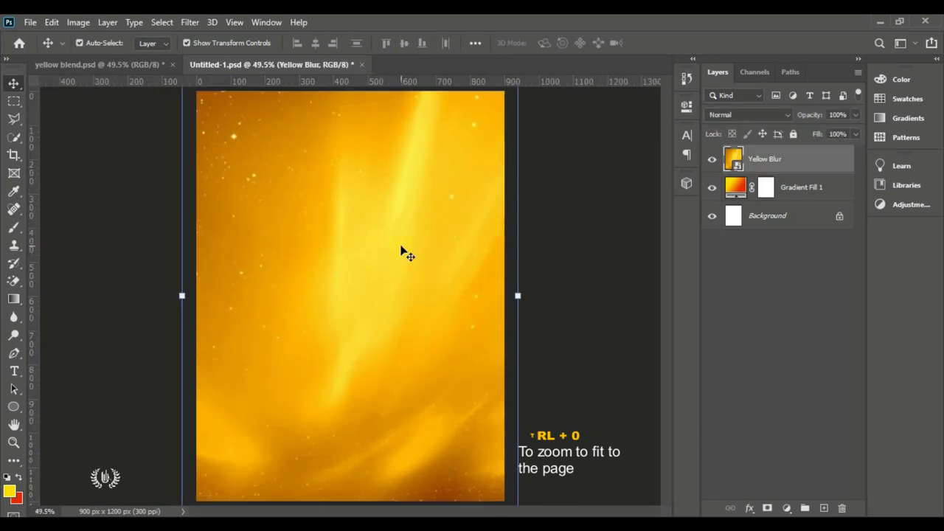
- Apply a 10 px Gaussian Blur to the Yellow Blur layer
click(190, 23)
mouse_move(238, 180)
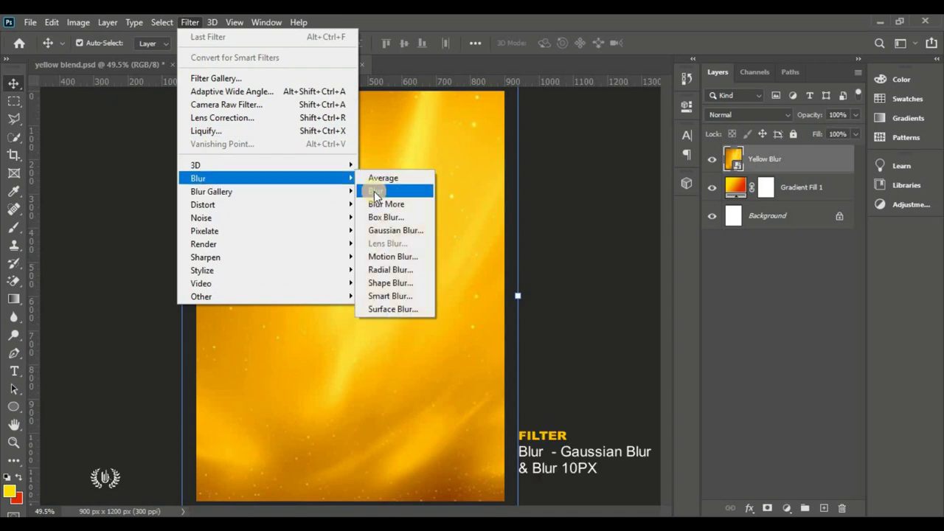
click(410, 229)
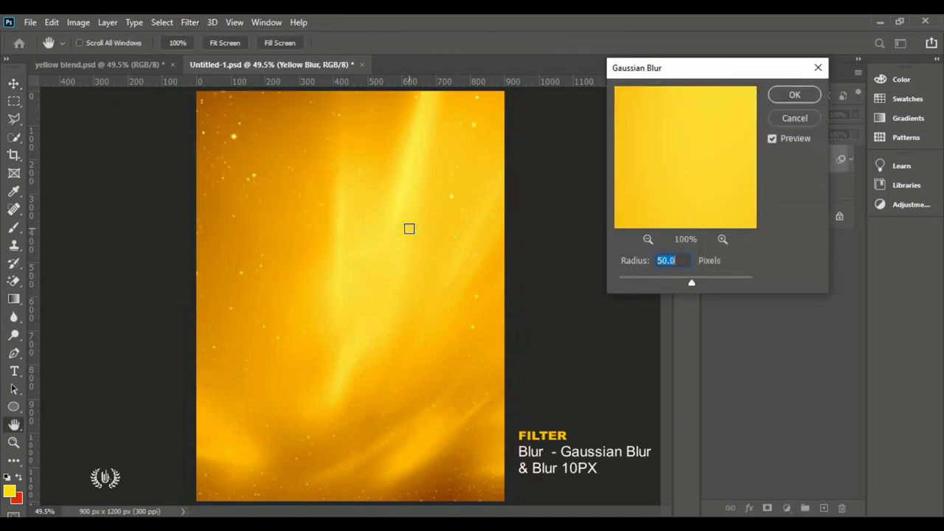
text(10)
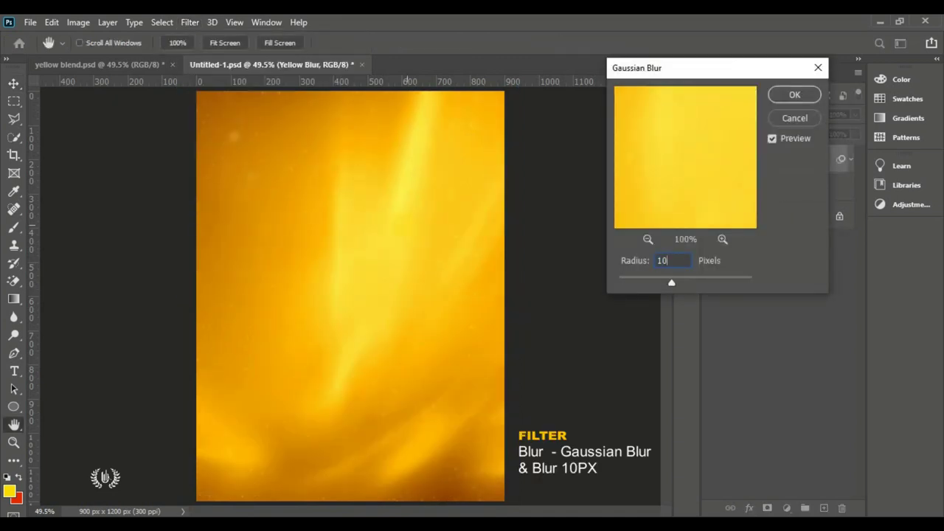
click(618, 256)
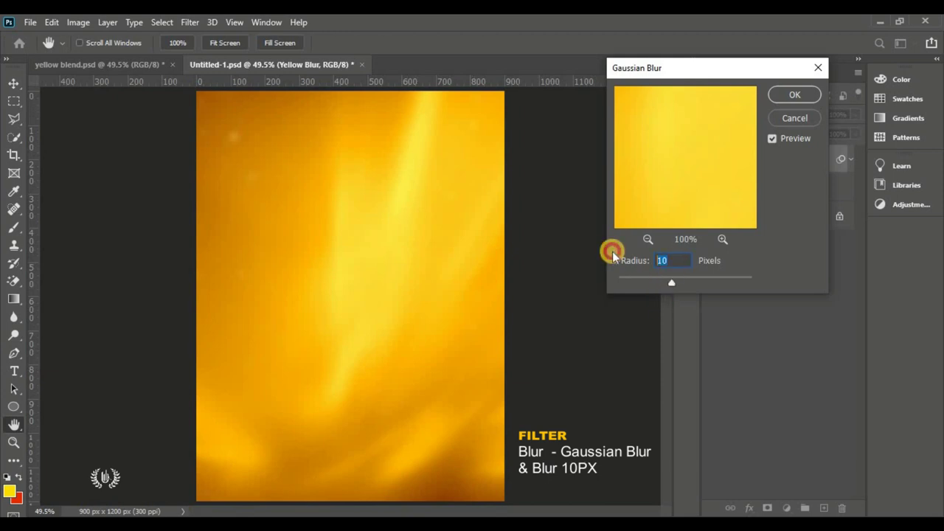
click(786, 102)
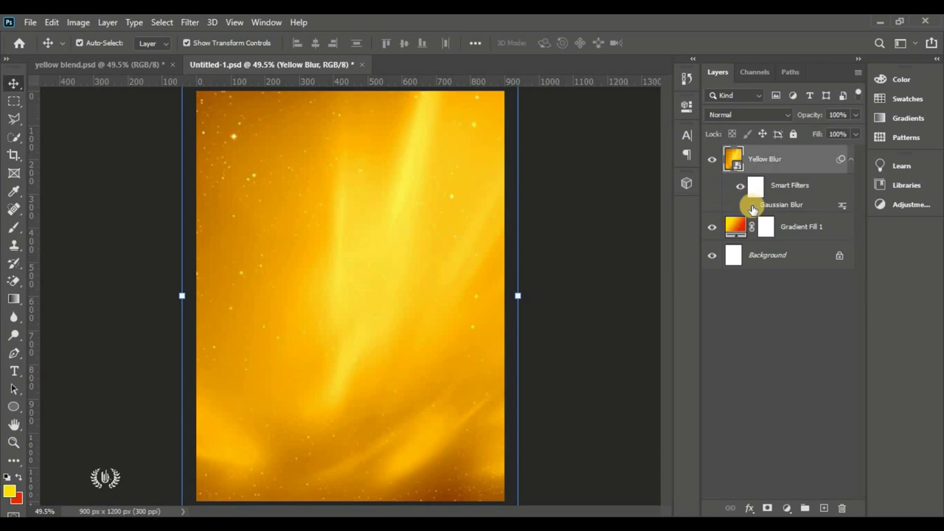
click(752, 206)
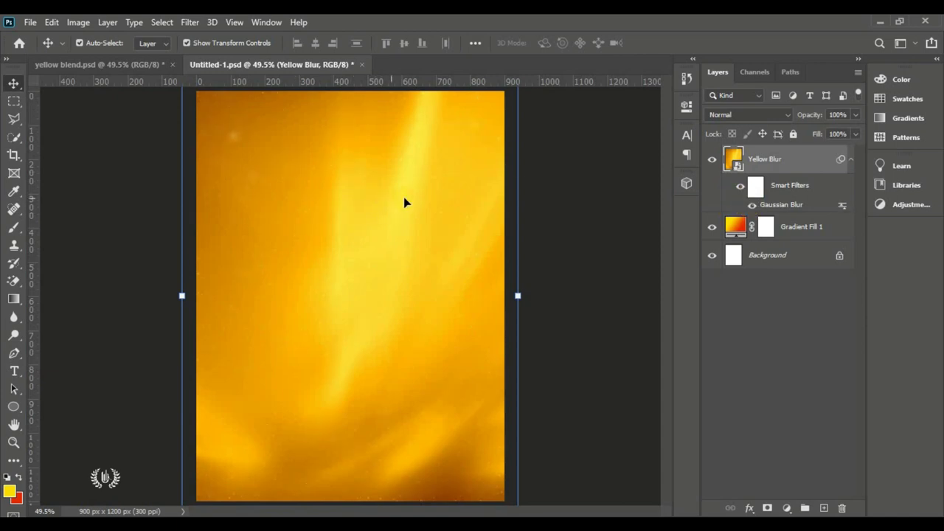
- Set the Yellow Blur layer to Soft Light and toggle it to compare
click(735, 117)
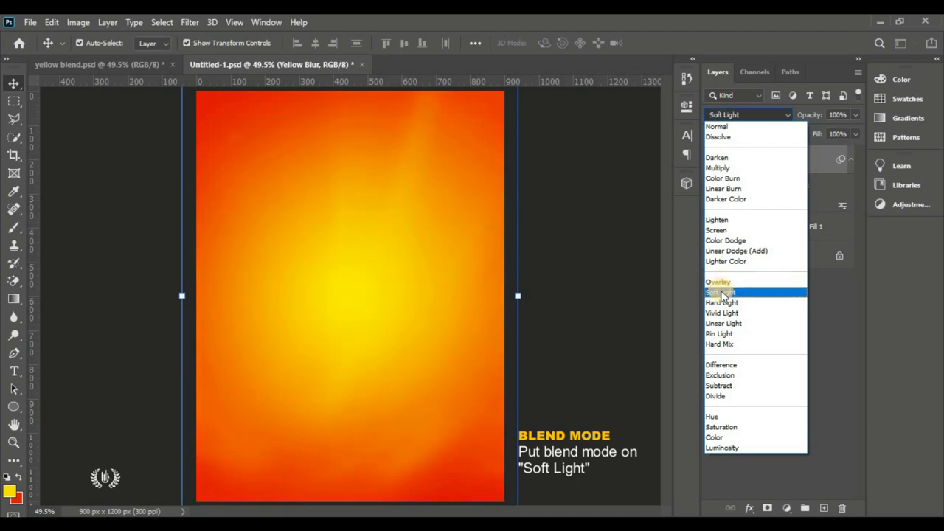
click(727, 295)
click(583, 254)
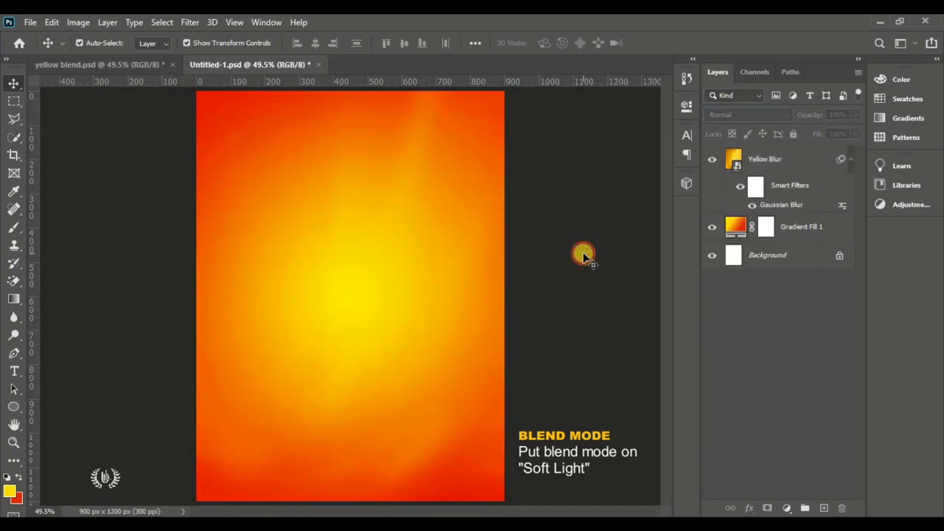
click(771, 161)
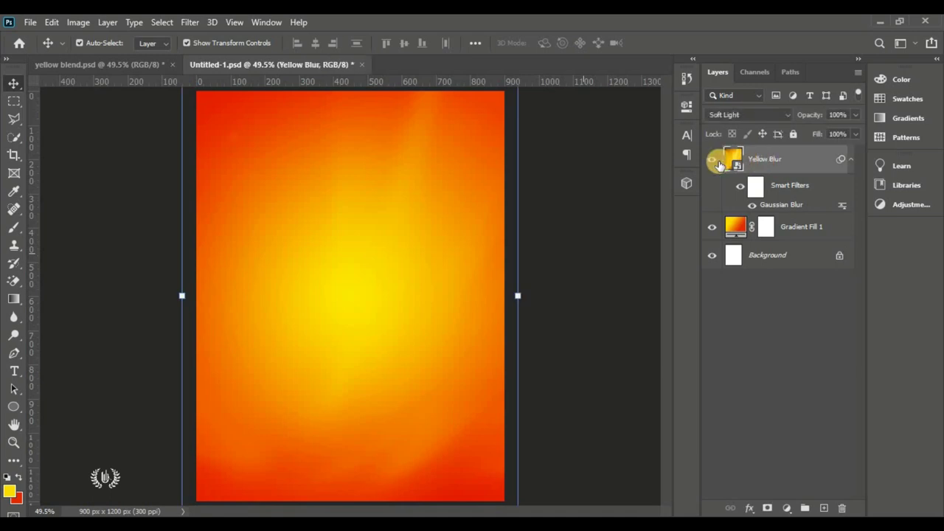
click(713, 159)
click(712, 159)
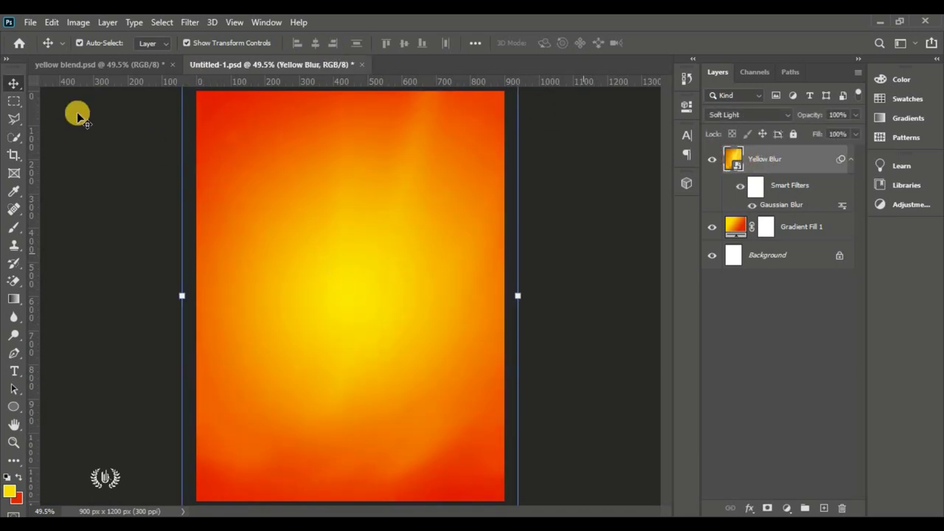
- Place Crunchy Texture as an embedded image stretched to cover the page, and commit it
click(31, 22)
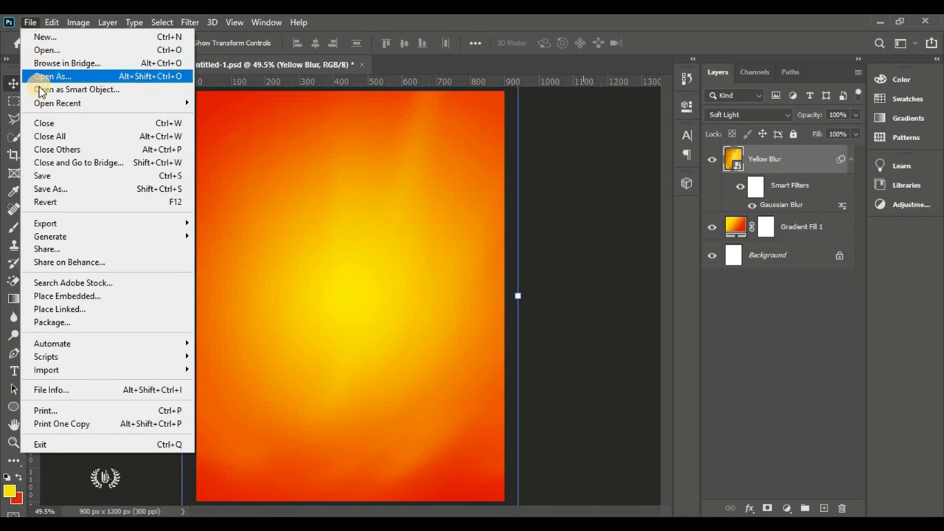
click(96, 296)
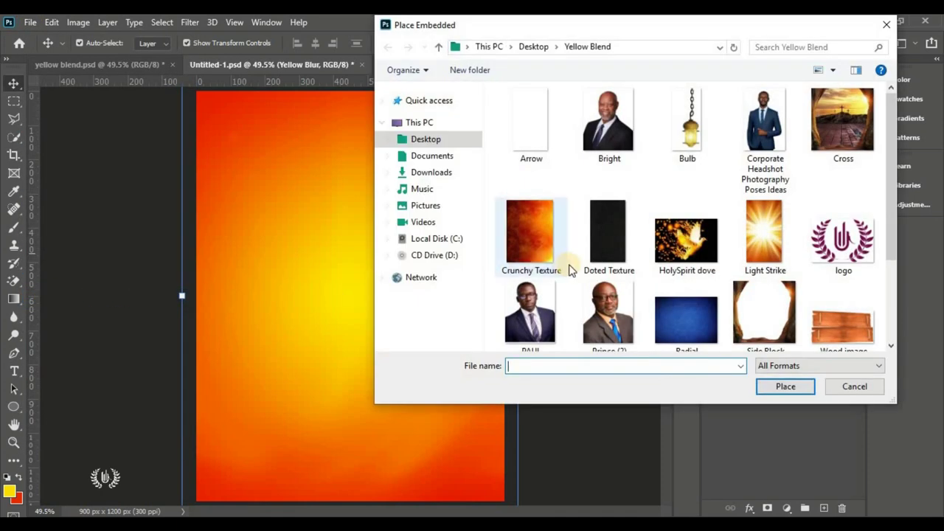
click(540, 249)
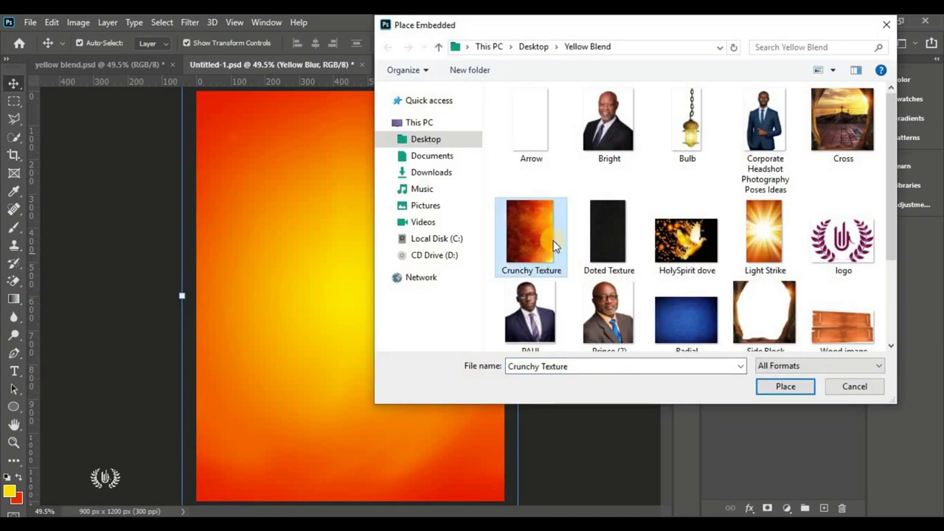
click(786, 388)
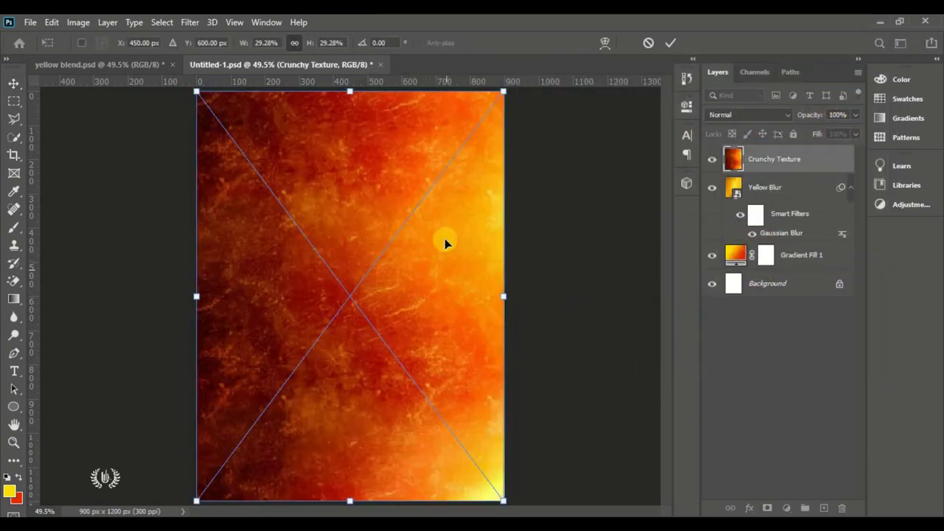
drag(509, 296, 433, 295)
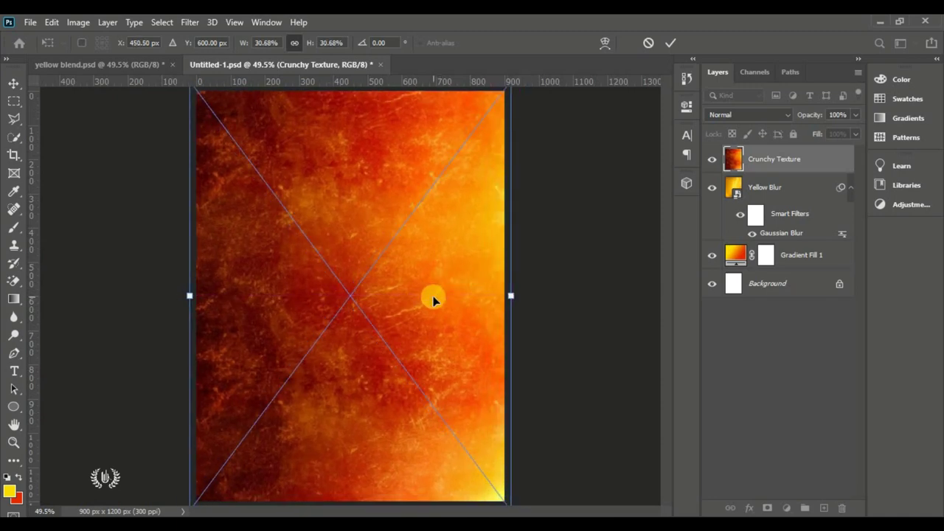
click(672, 42)
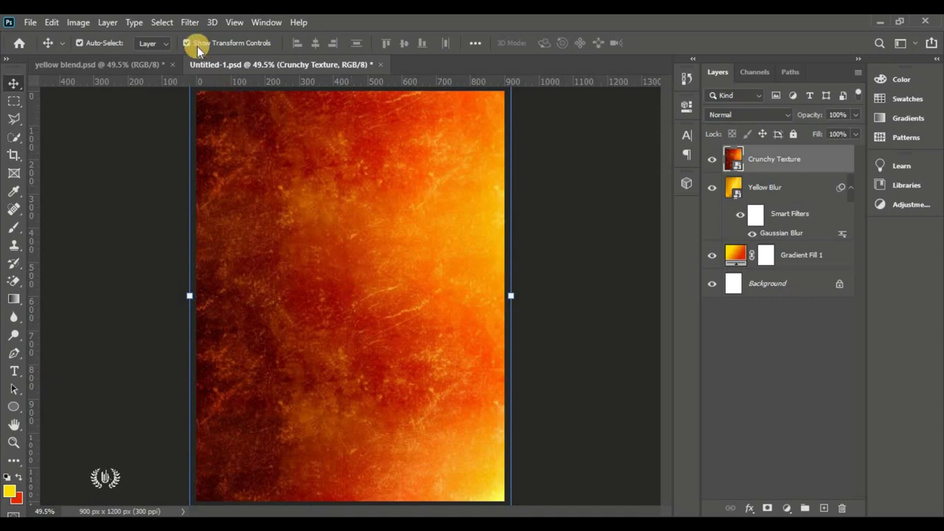
click(190, 22)
- Apply a 5 px Gaussian Blur to the Crunchy Texture layer
mouse_move(329, 181)
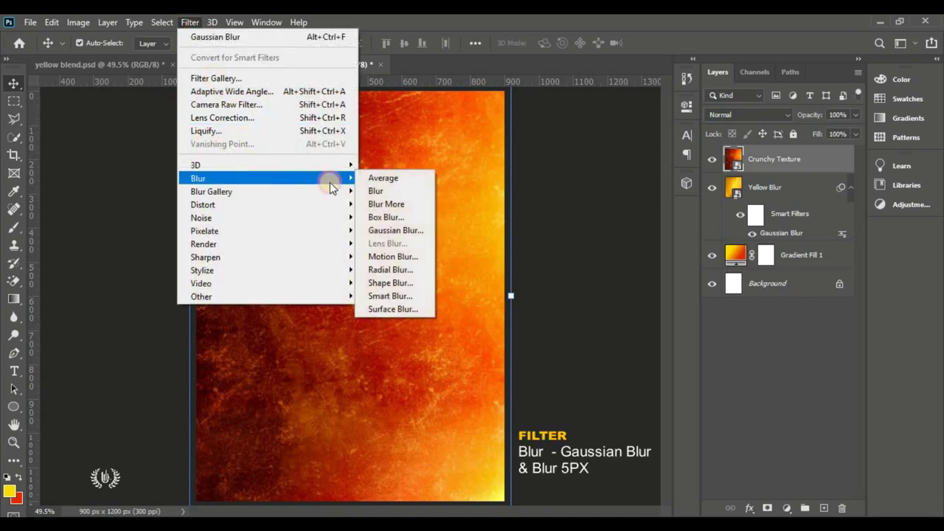
click(398, 232)
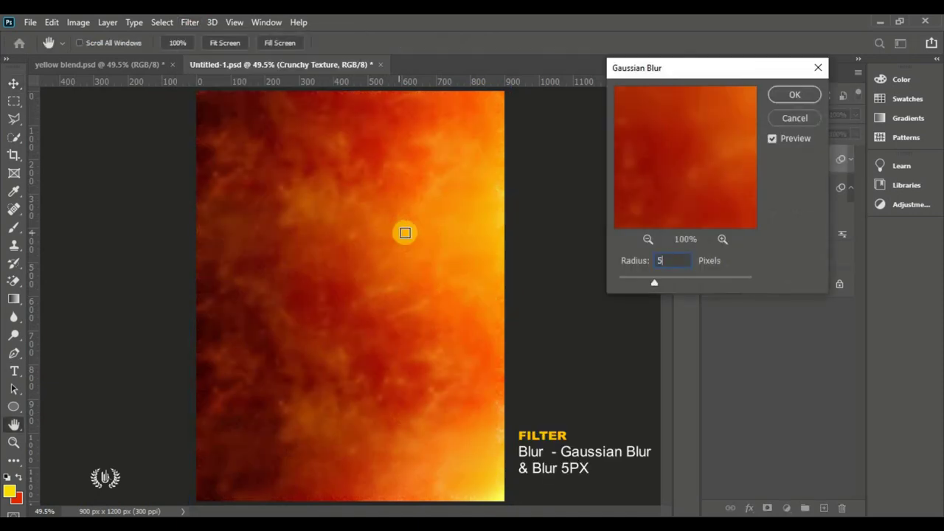
click(794, 94)
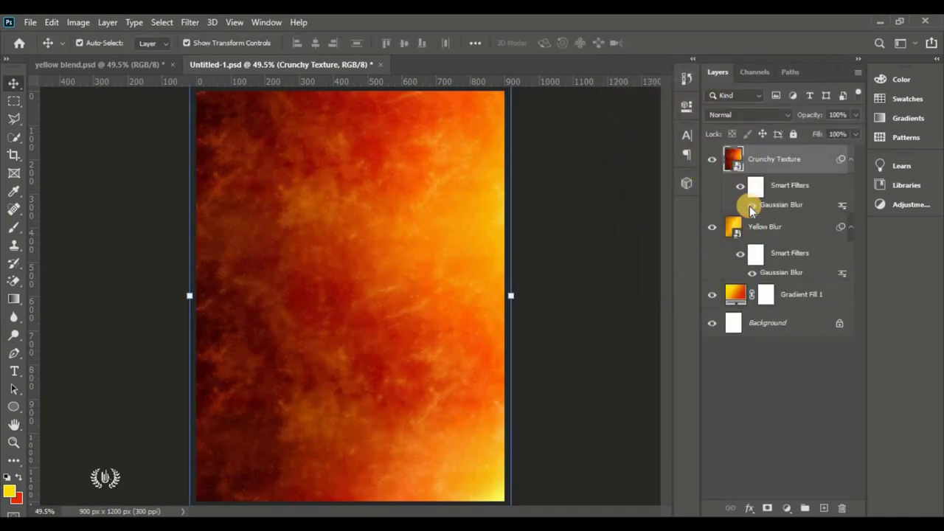
- Set Crunchy Texture to Screen blending and toggle it to compare
click(759, 118)
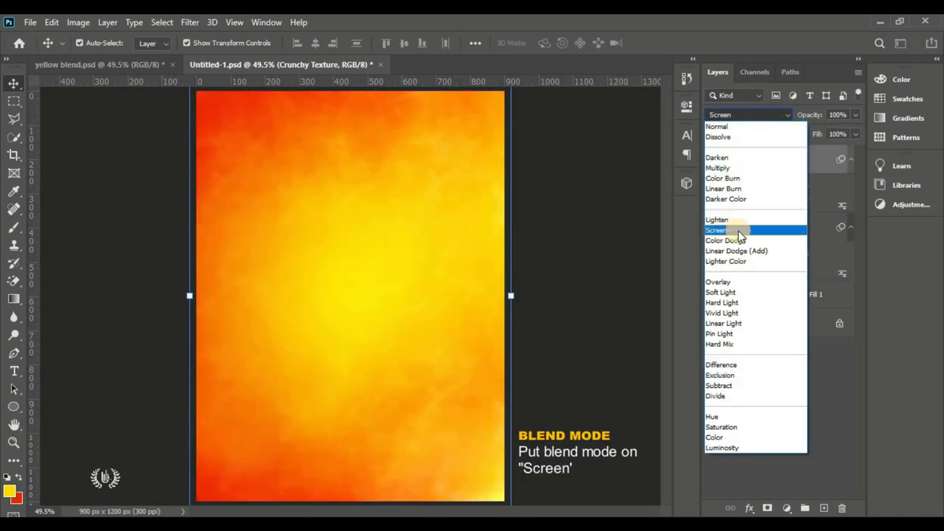
click(730, 230)
click(712, 160)
click(712, 160)
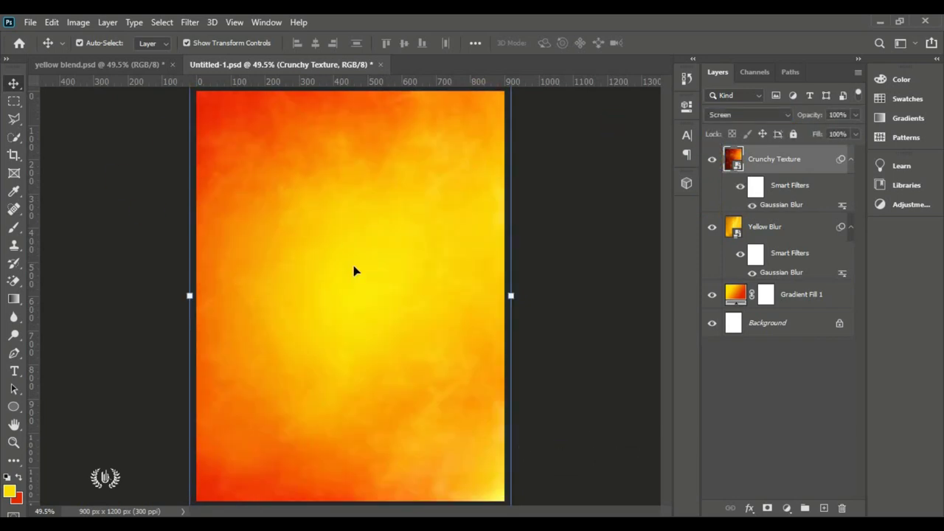
click(539, 280)
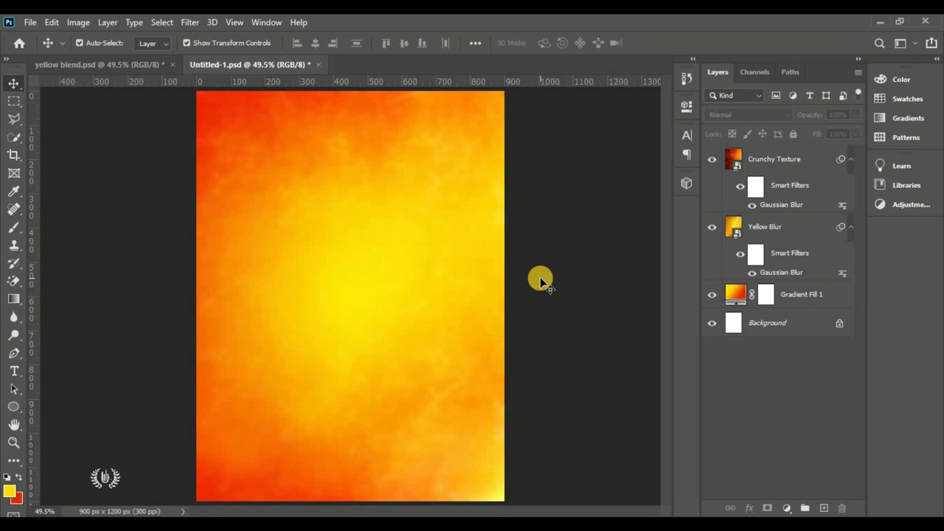
- Place Light Strike as an embedded image stretched to both page edges, and commit it
click(30, 23)
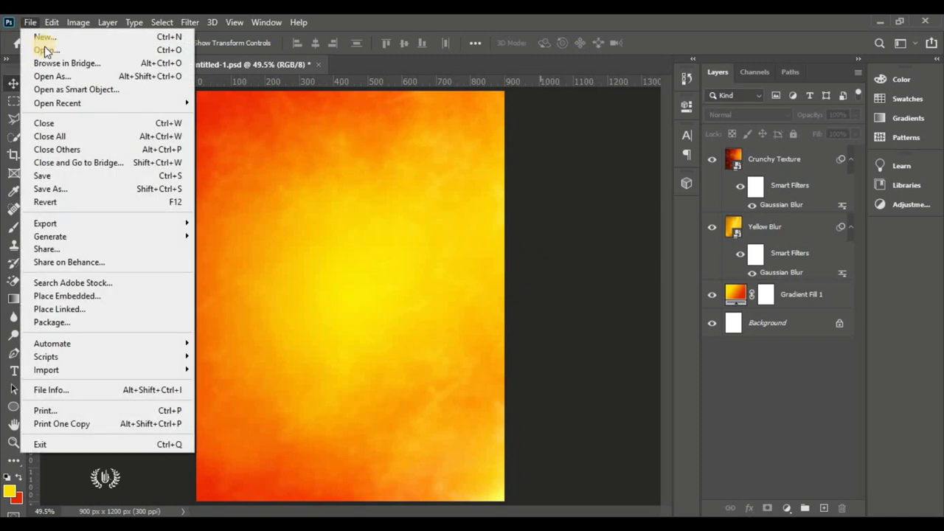
click(121, 295)
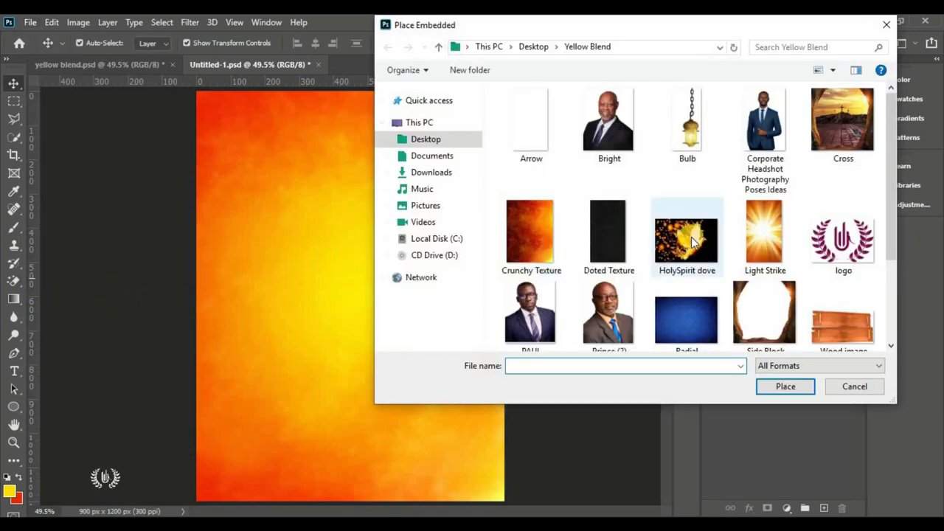
click(767, 244)
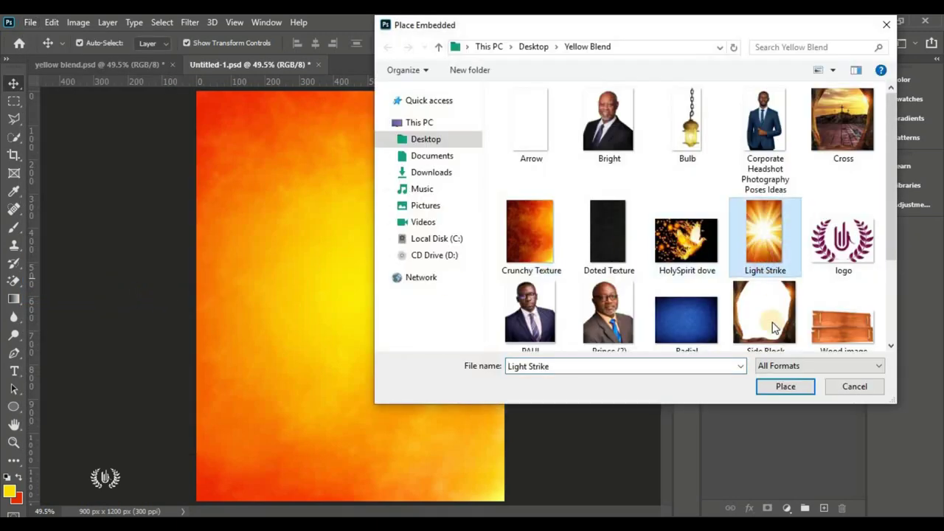
click(785, 386)
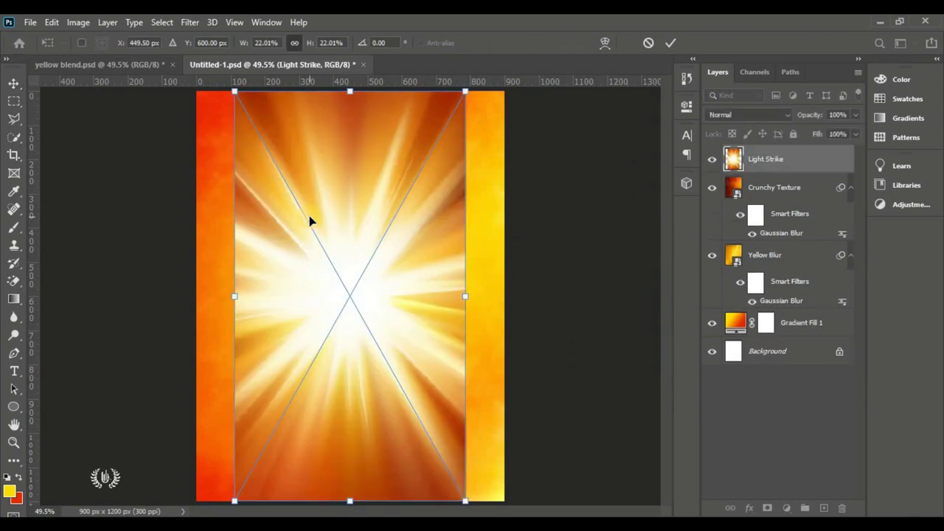
drag(501, 296, 511, 296)
drag(231, 296, 189, 296)
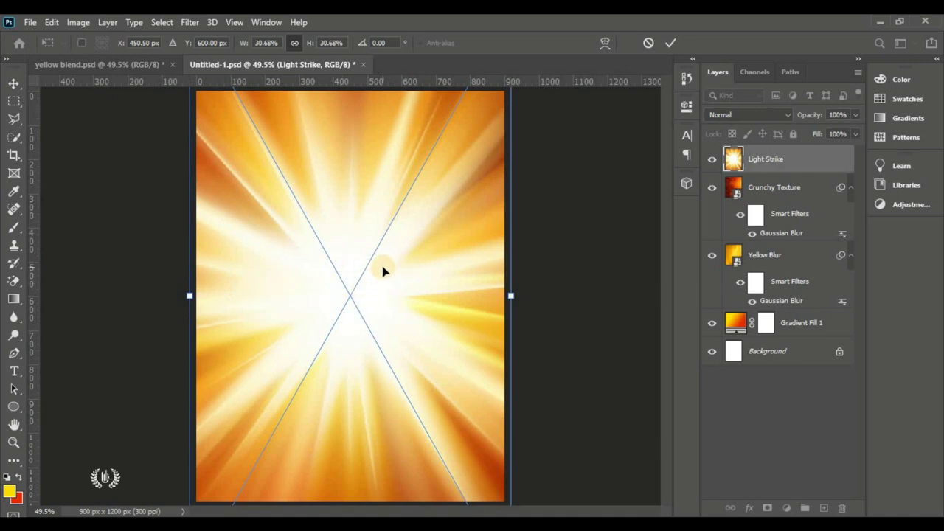
click(670, 43)
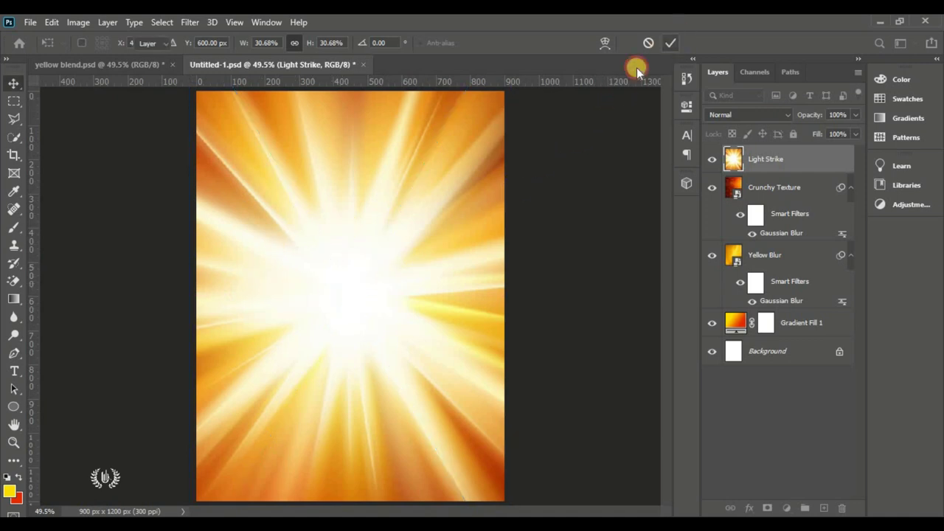
click(595, 202)
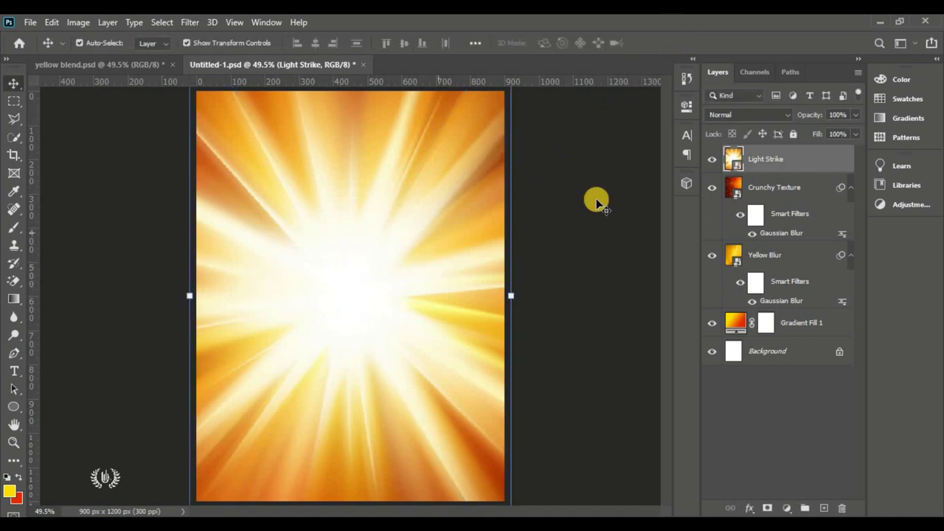
- Set Light Strike to Multiply blending and toggle its visibility to compare
click(745, 115)
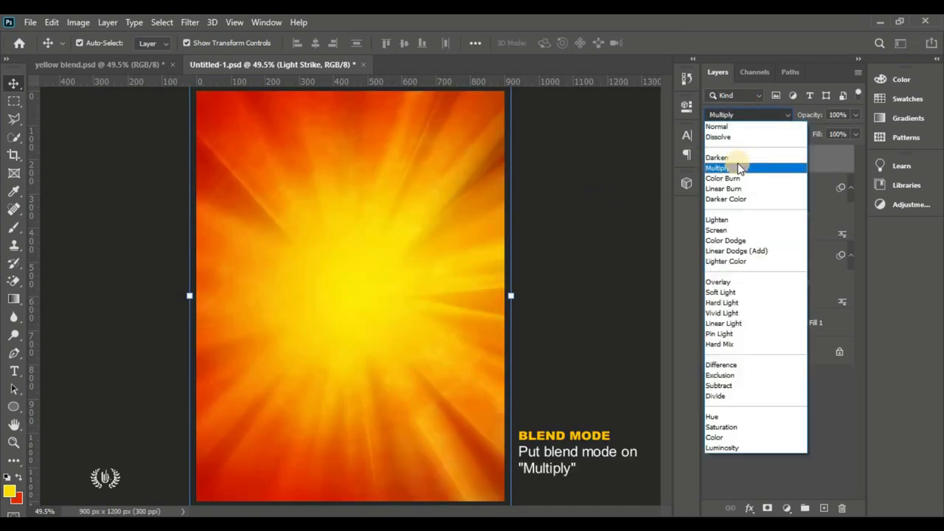
click(737, 167)
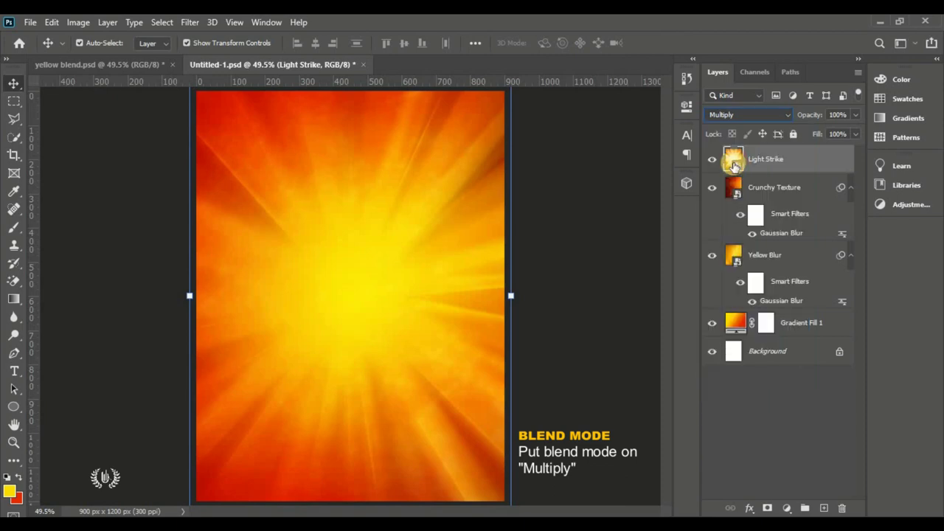
click(590, 193)
click(776, 164)
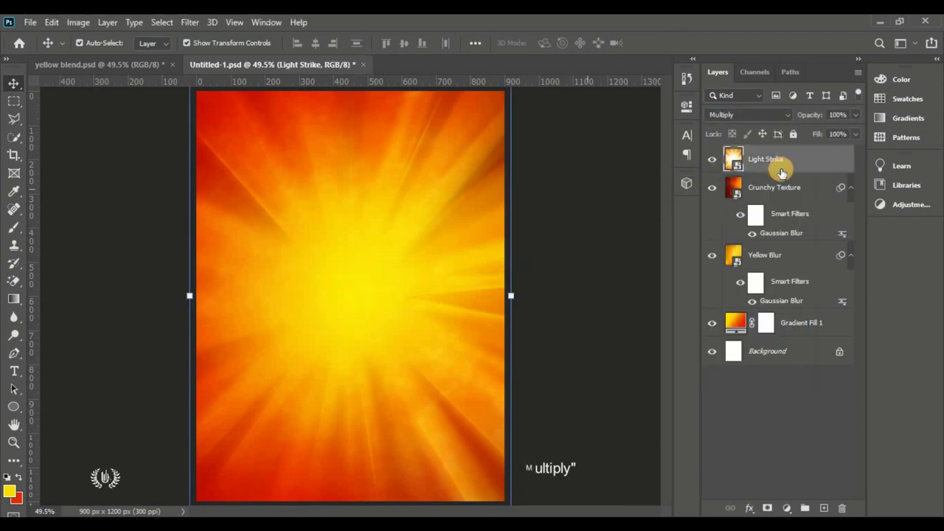
click(713, 159)
click(713, 159)
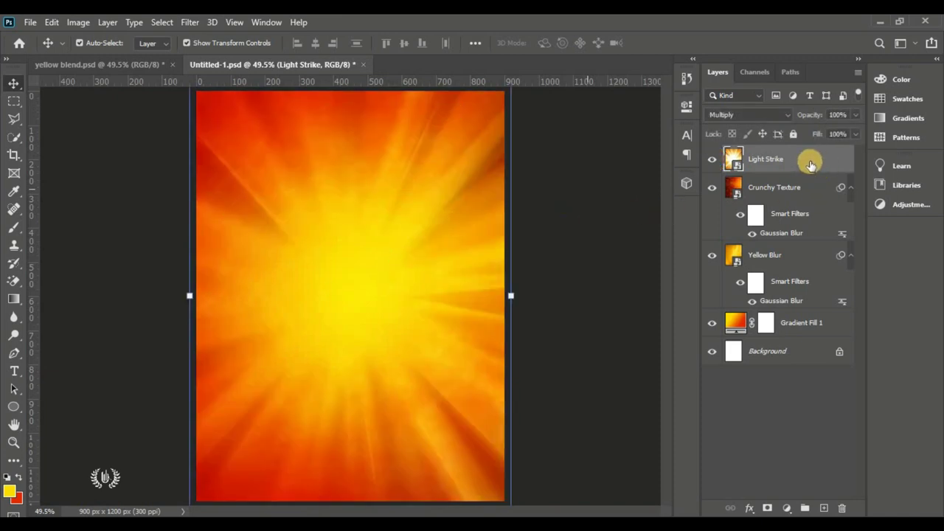
- Duplicate the Light Strike layer and lower the copy's opacity to 50%
drag(822, 162, 820, 508)
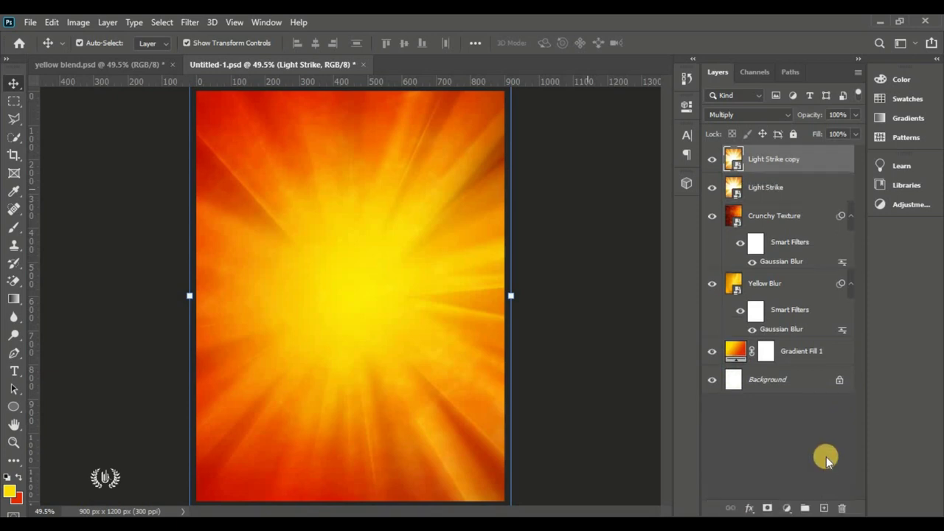
click(713, 160)
click(713, 162)
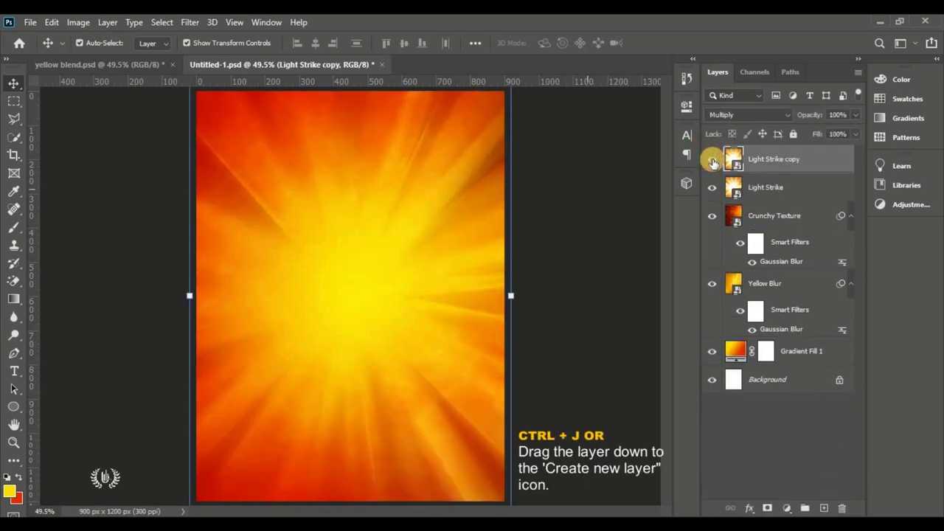
click(841, 114)
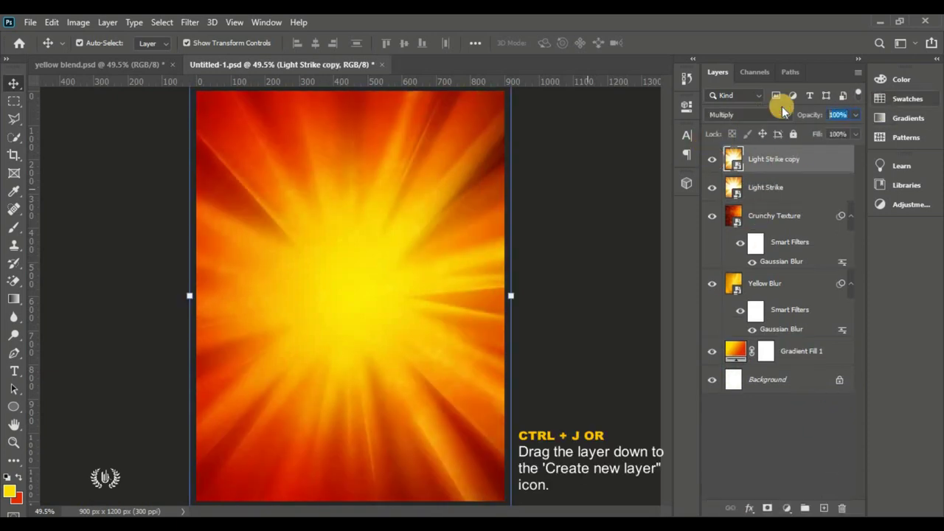
text(50)
key(Return)
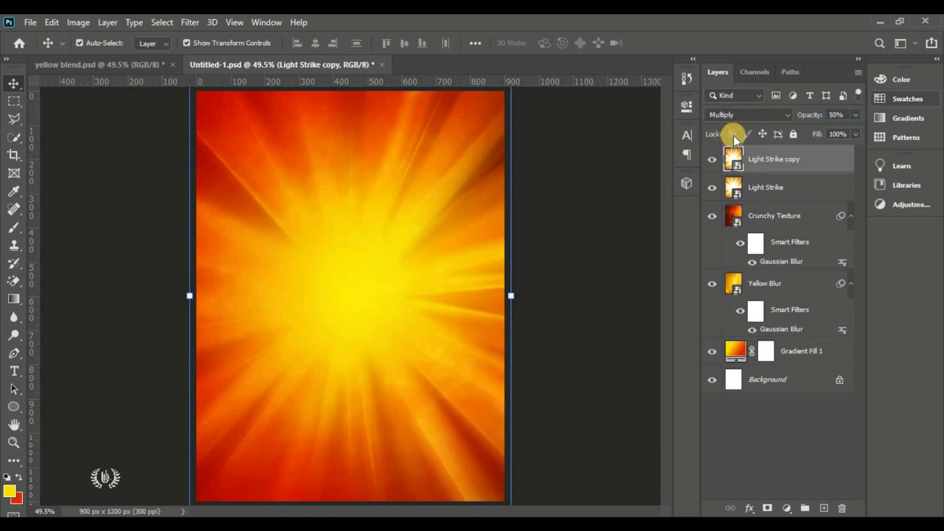
click(628, 196)
click(713, 160)
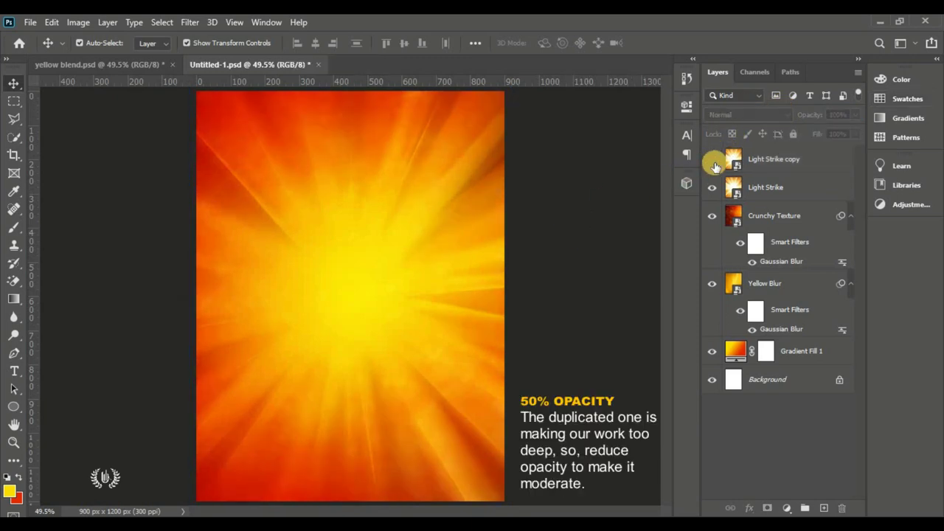
click(713, 161)
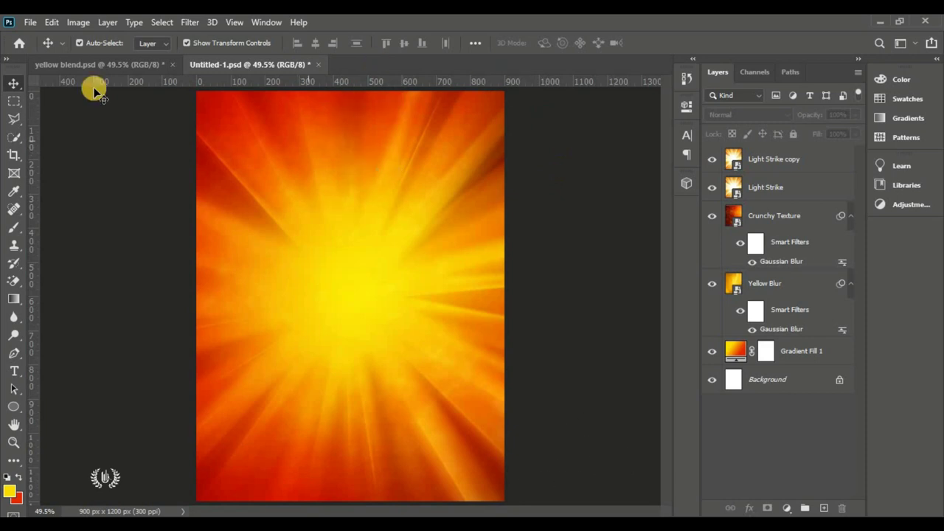
- Place the Side Block image and stretch it from the page top to the page bottom
click(29, 23)
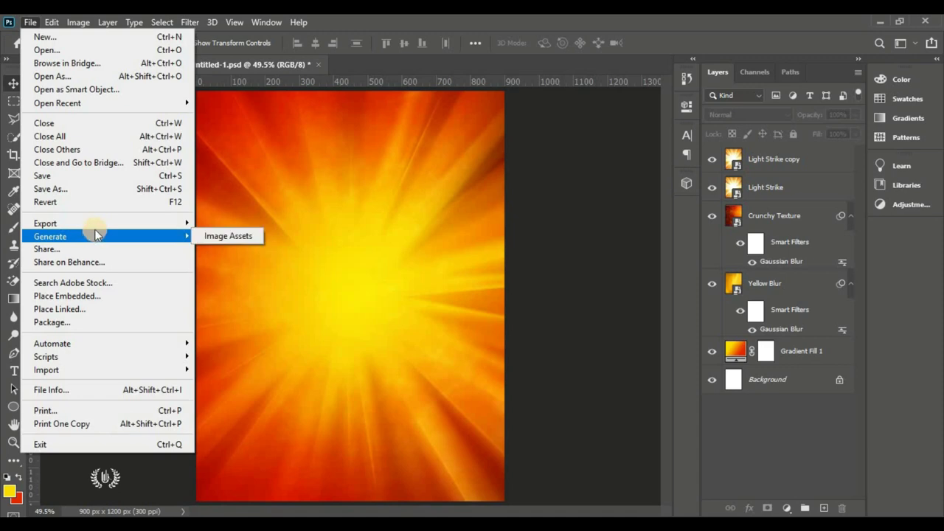
click(565, 253)
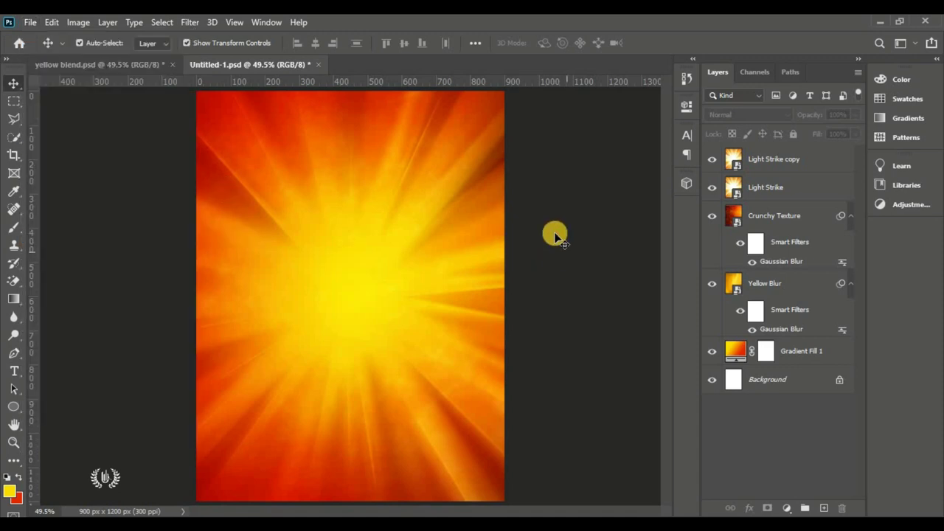
click(147, 105)
click(31, 23)
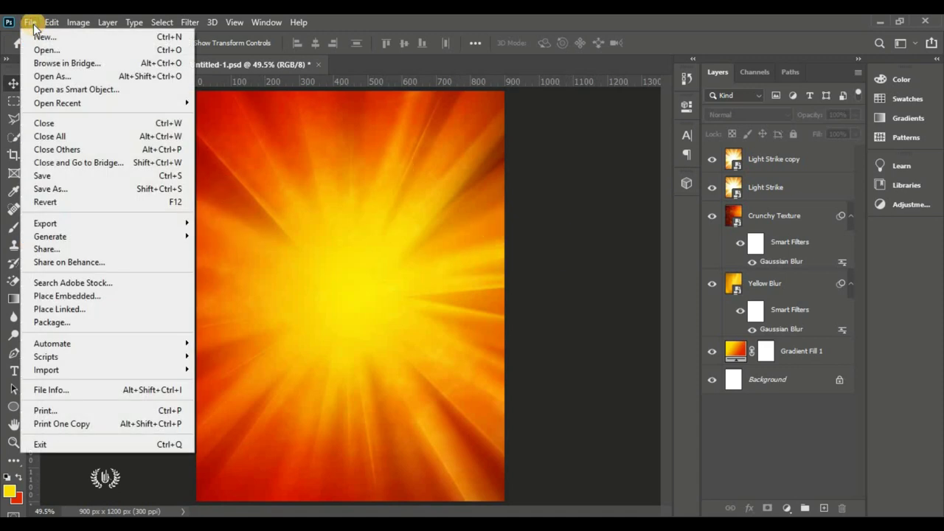
click(111, 295)
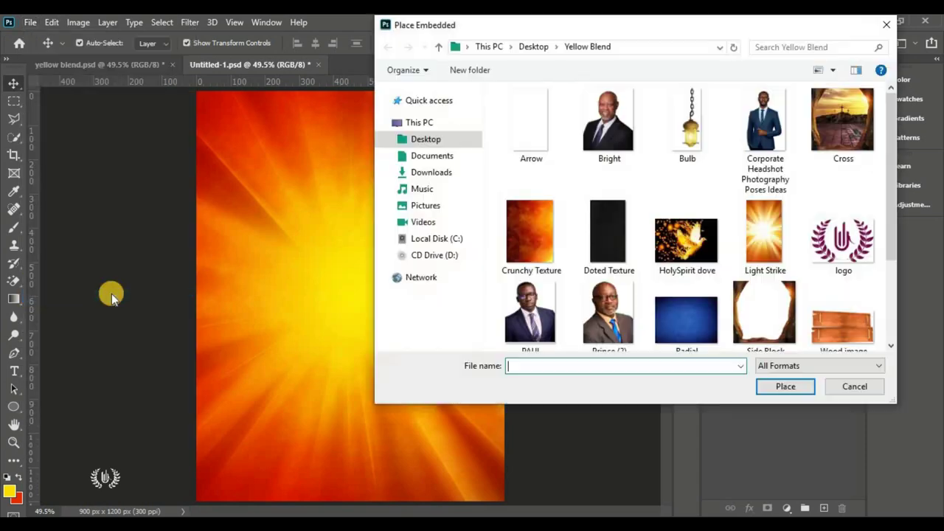
scroll(760, 258, down, 2)
click(764, 243)
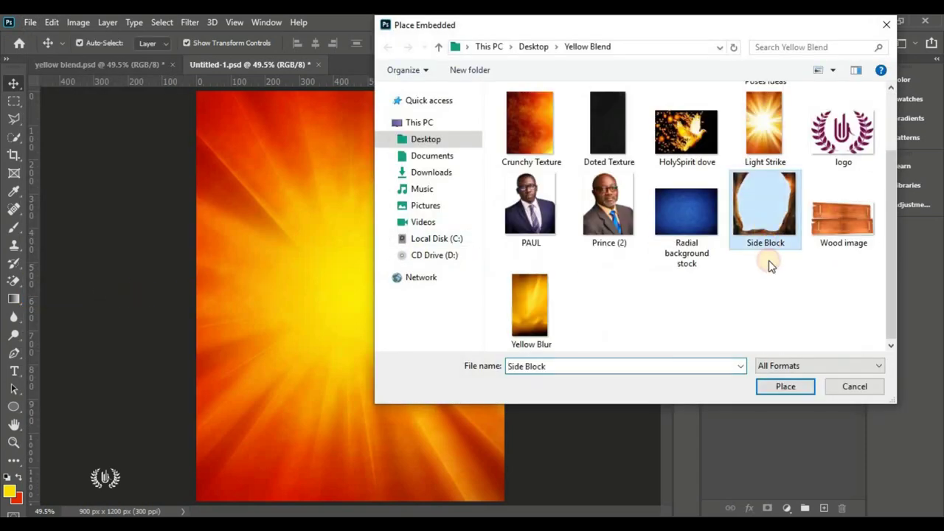
click(784, 386)
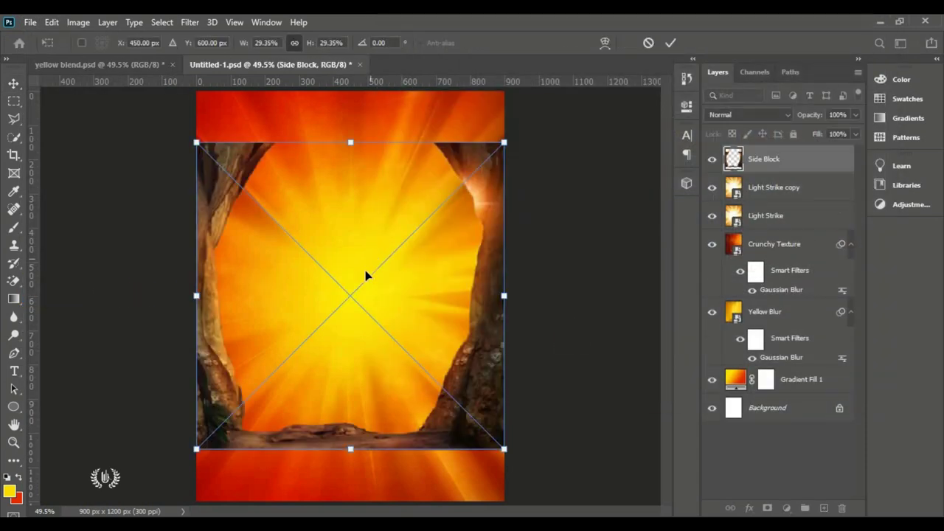
drag(339, 332, 341, 269)
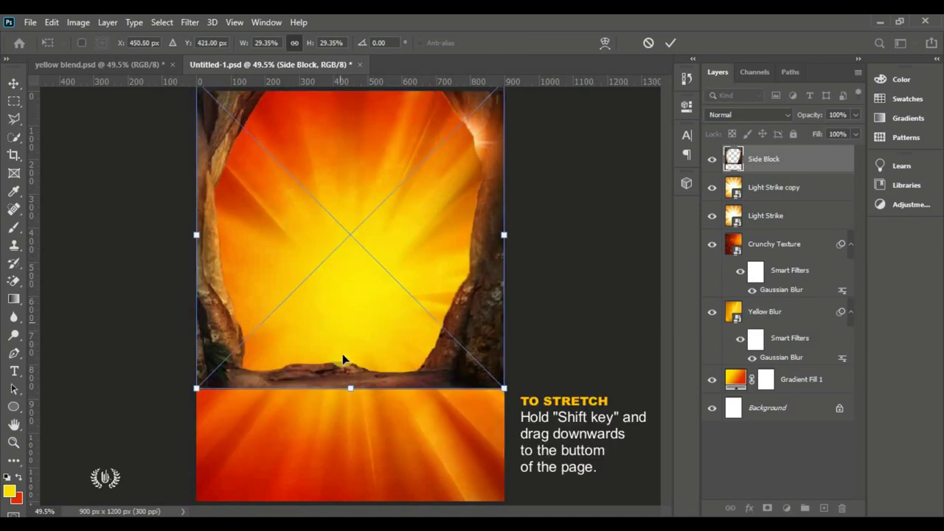
drag(353, 401, 349, 505)
click(670, 42)
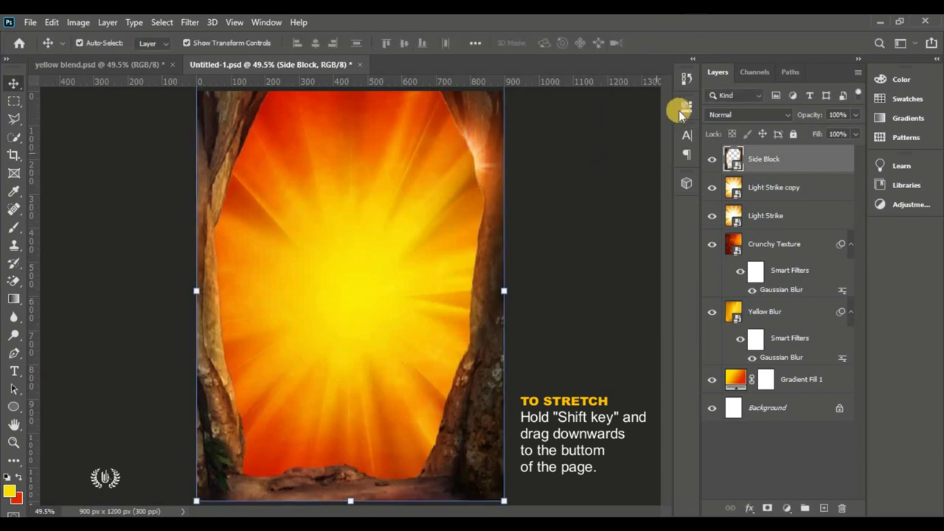
- Set the Side Block layer's blend mode to Soft Light
click(755, 115)
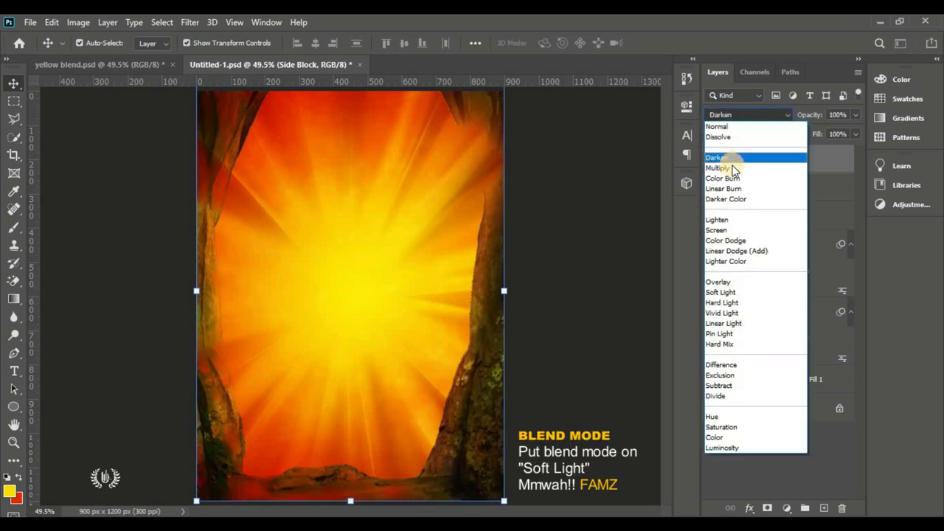
click(722, 292)
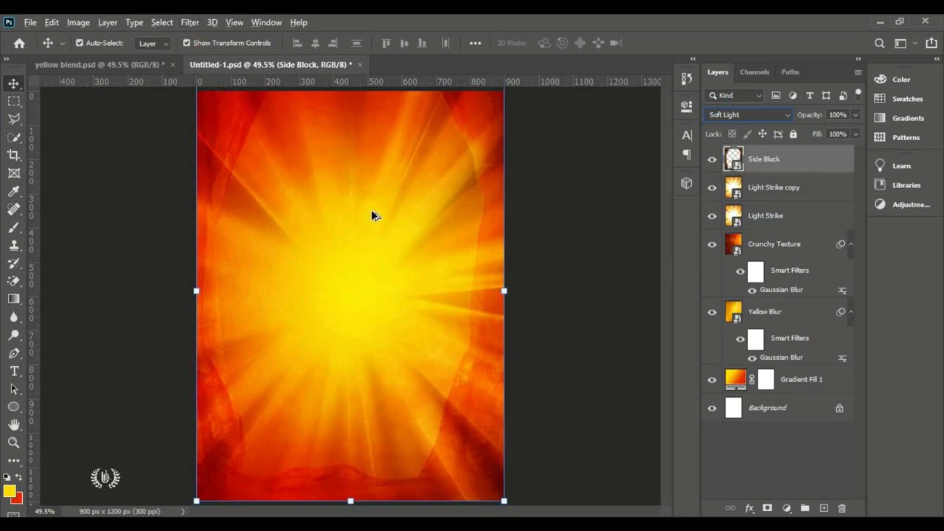
click(524, 225)
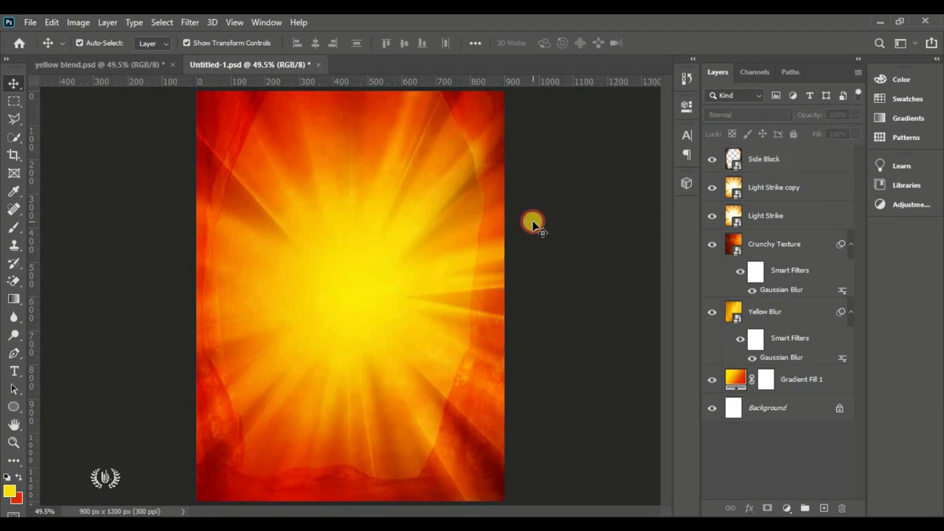
- Apply a 4-pixel Gaussian Blur to the Side Block layer
scroll(344, 154, up, 2)
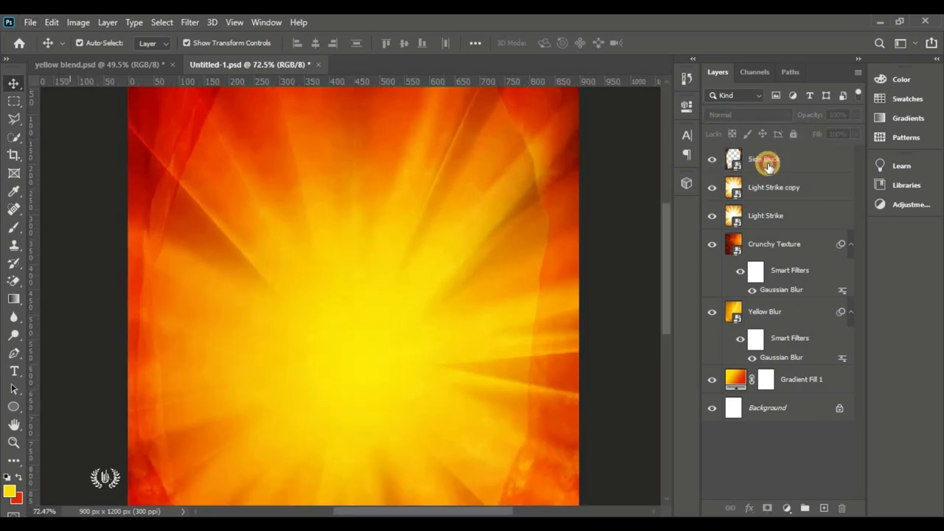
click(767, 163)
drag(337, 96, 371, 139)
click(194, 23)
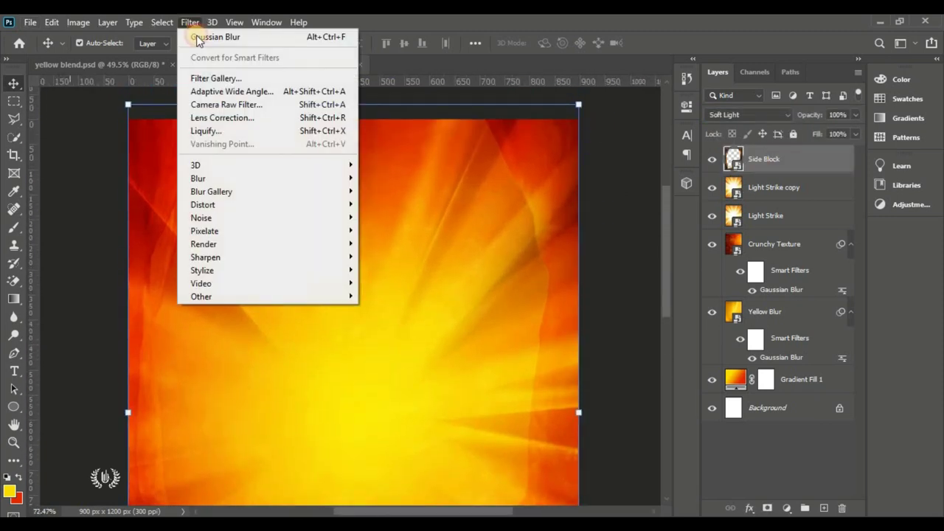
mouse_move(265, 178)
click(395, 230)
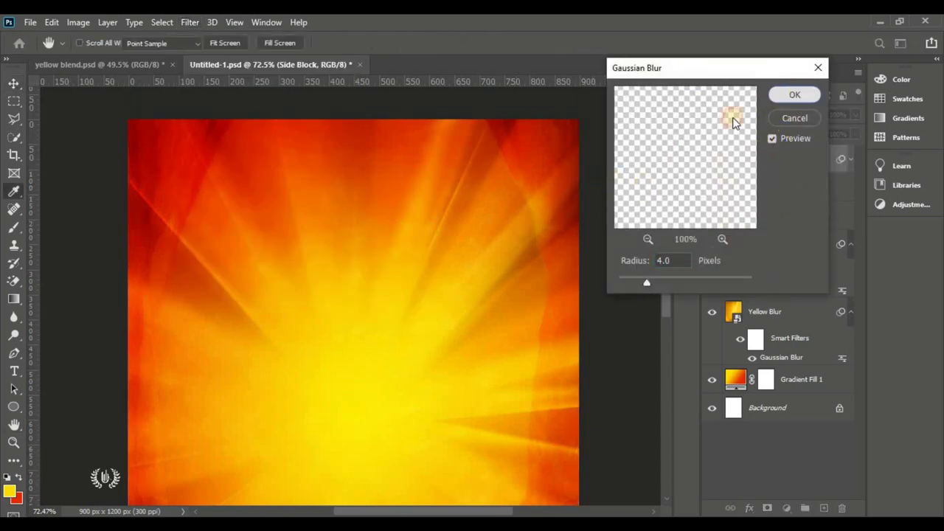
click(791, 96)
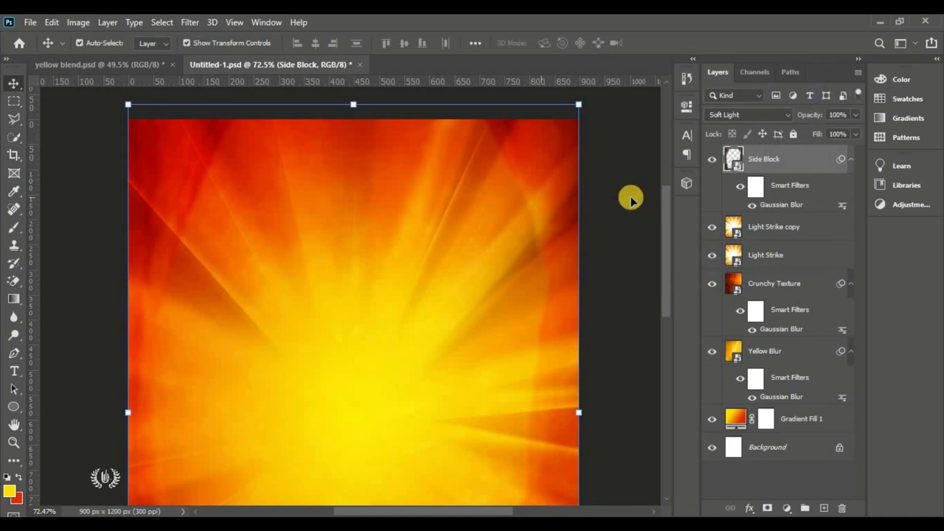
click(753, 206)
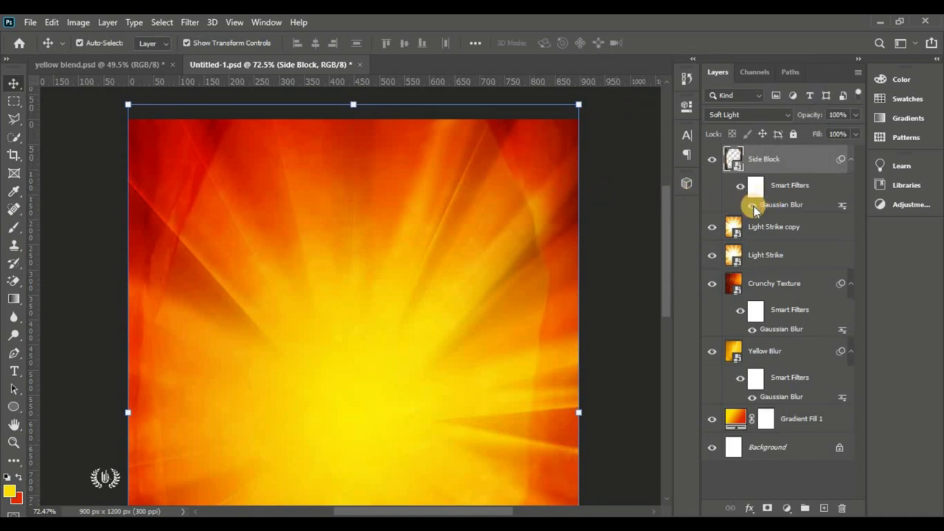
click(611, 201)
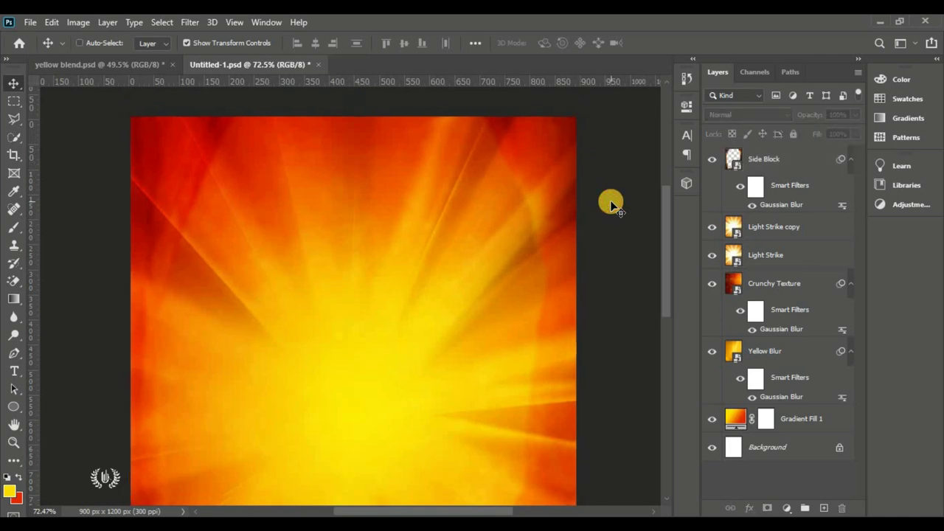
- Save the flyer as Untitled-1.psd
key(ctrl+0)
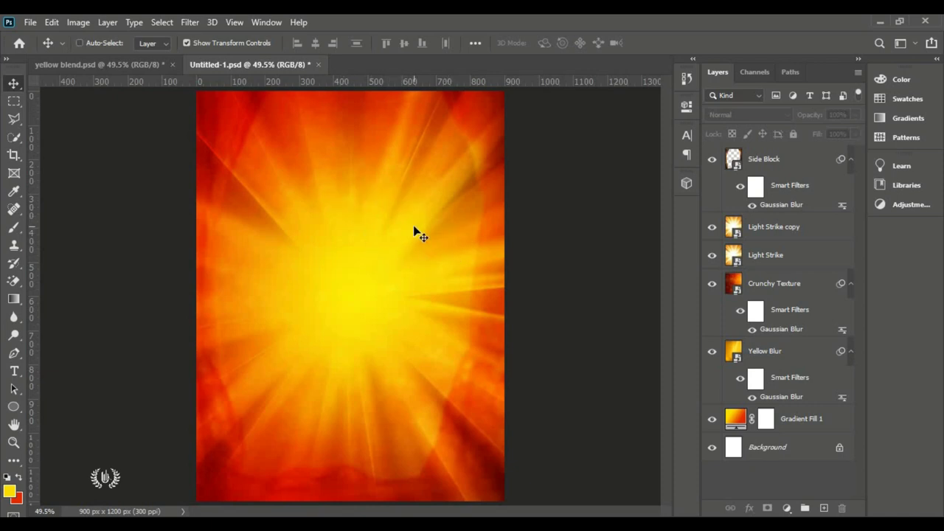
key(ctrl+s)
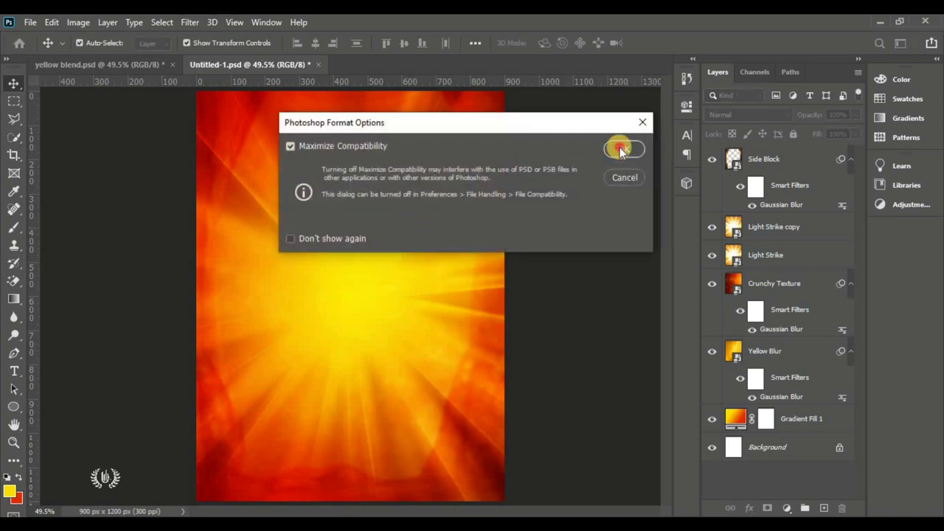
click(621, 150)
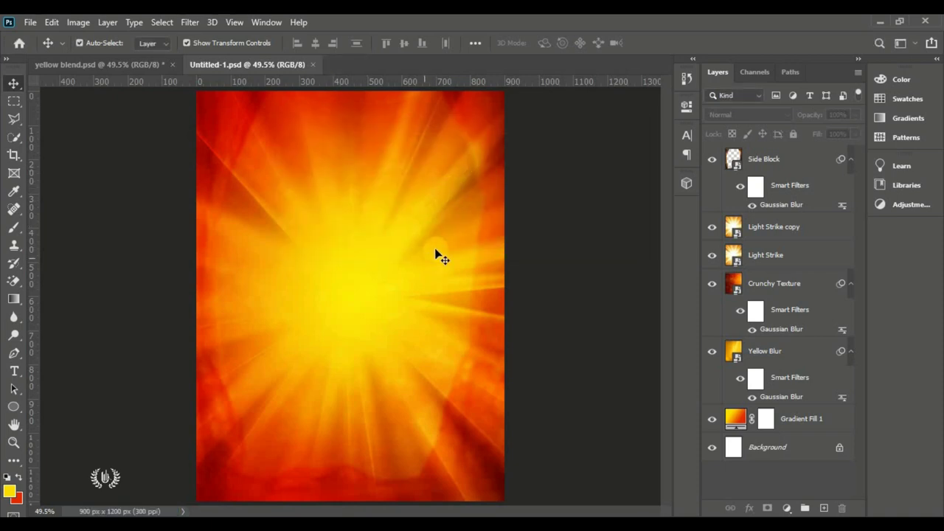
- Place the Cross image at the top of the page and blend it with Soft Light
click(146, 143)
click(35, 26)
click(130, 295)
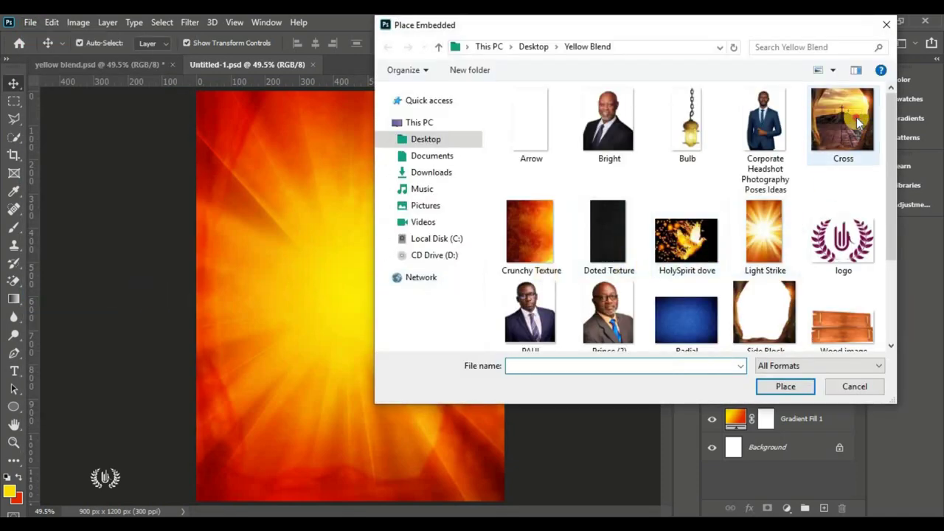
click(786, 386)
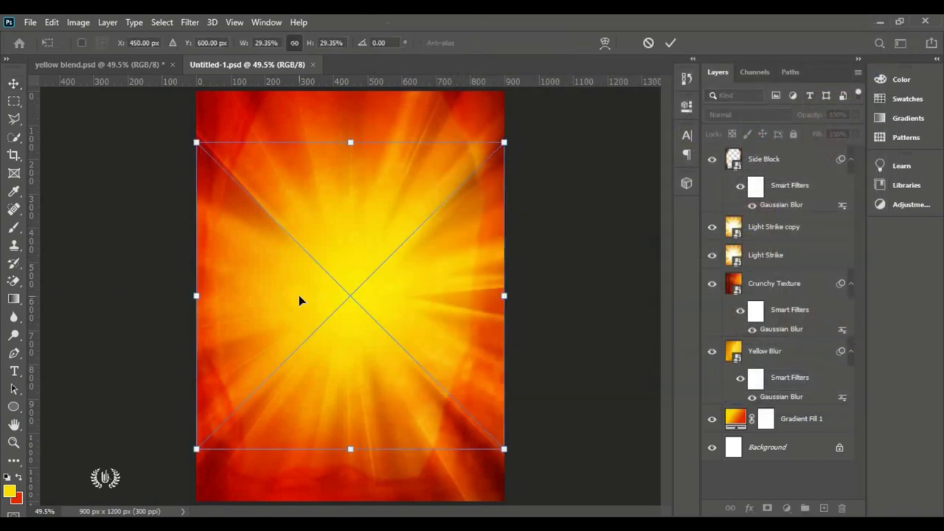
drag(327, 339, 330, 269)
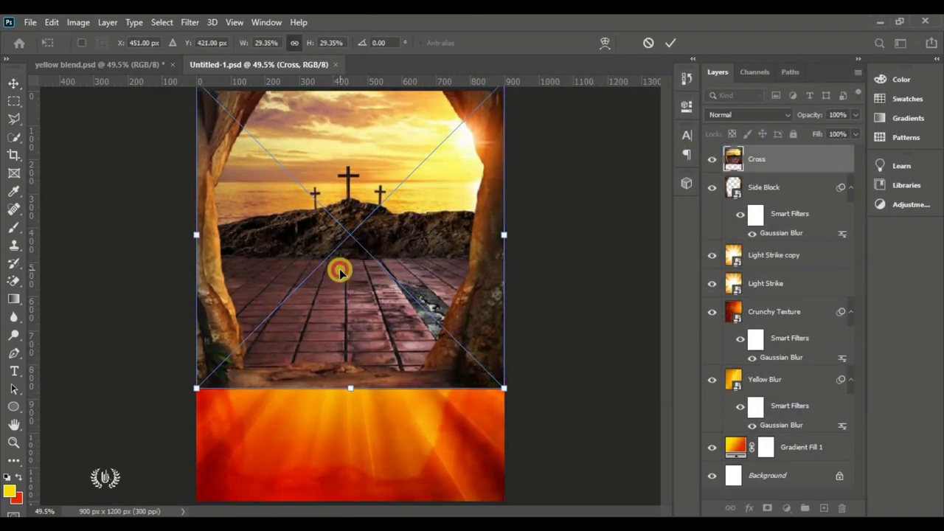
click(676, 42)
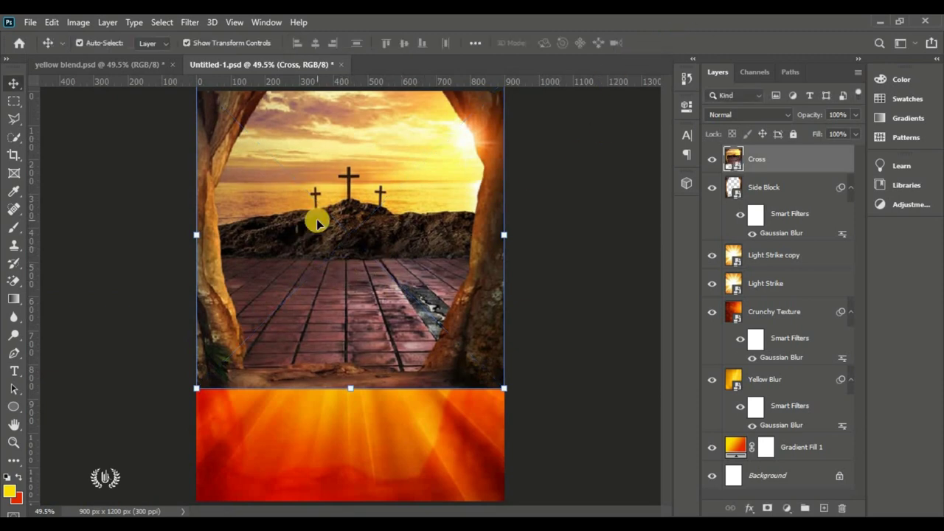
click(752, 113)
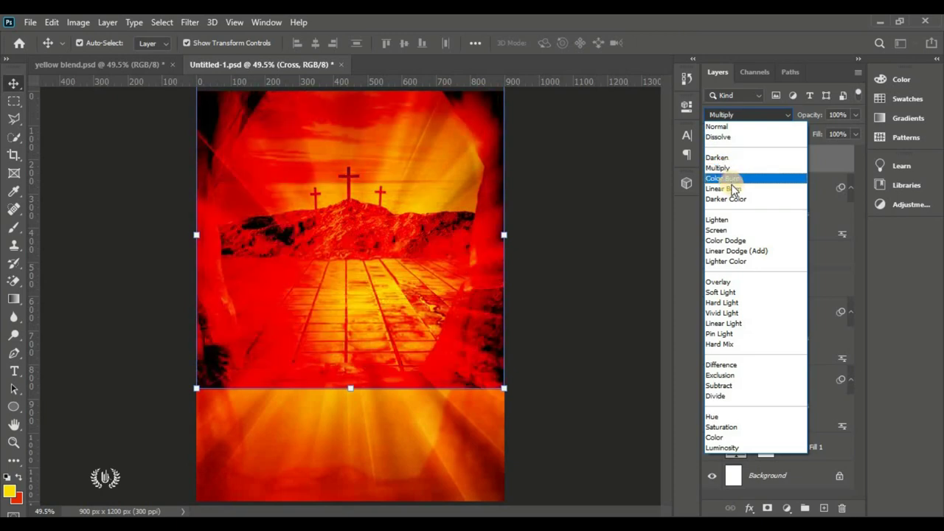
click(732, 294)
click(578, 246)
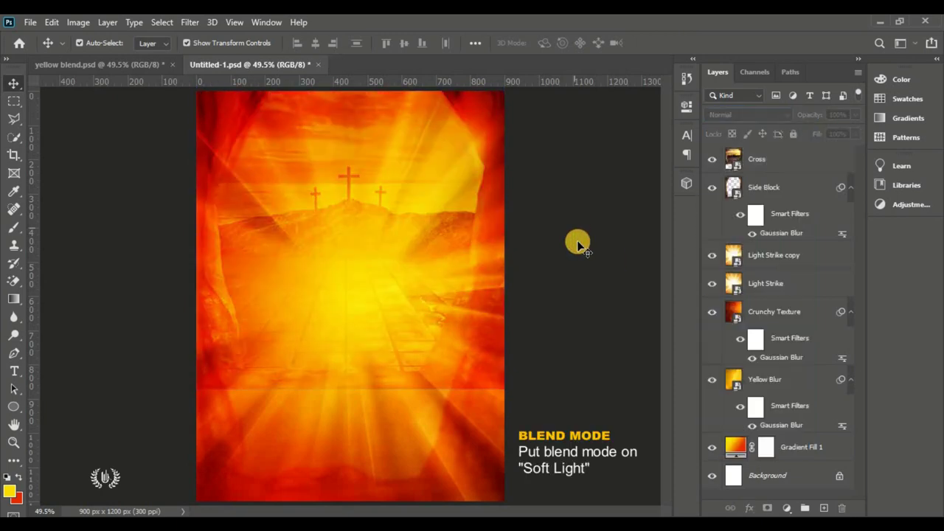
- Apply a 2-pixel Gaussian Blur to the Cross layer to smooth its noise
click(848, 166)
click(192, 22)
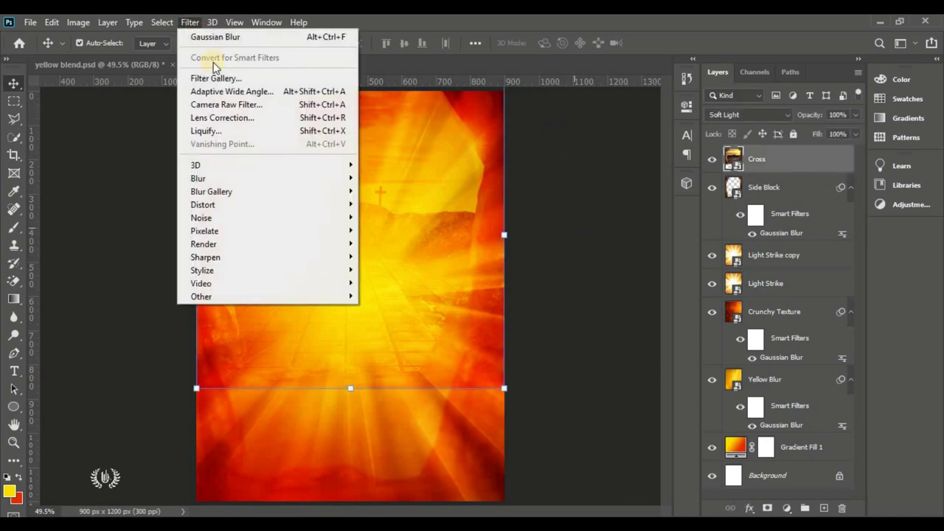
mouse_move(253, 178)
click(390, 231)
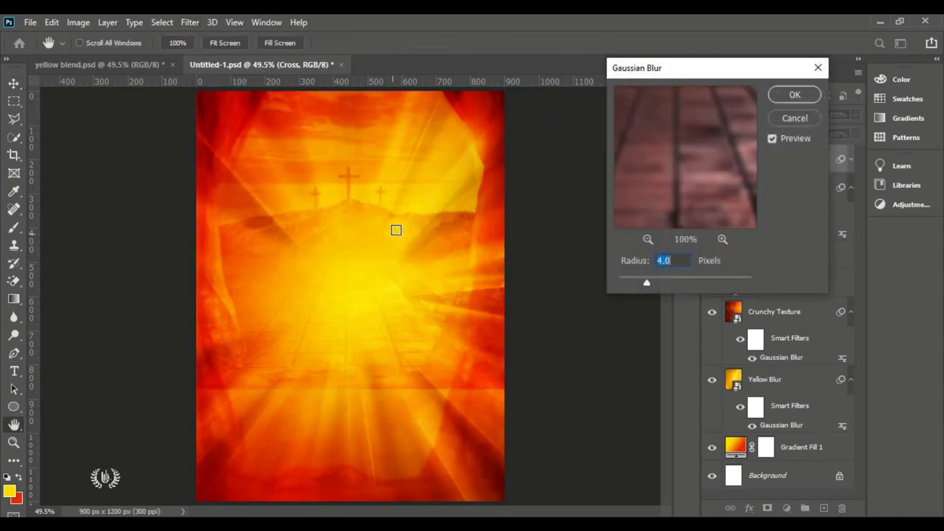
text(1)
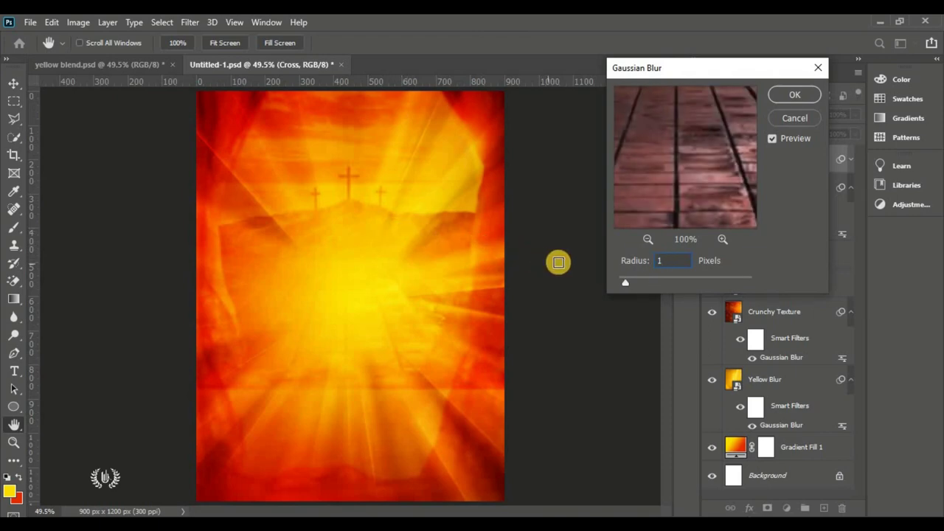
double_click(669, 260)
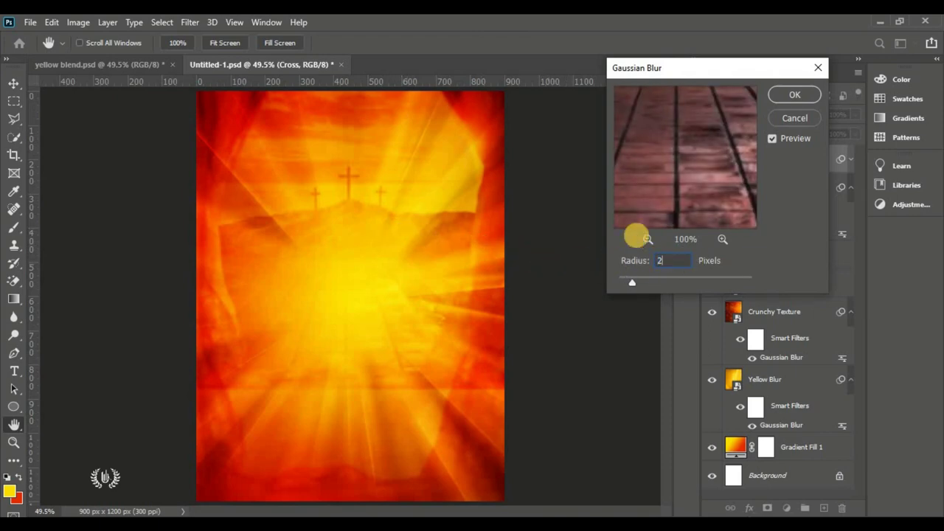
click(792, 95)
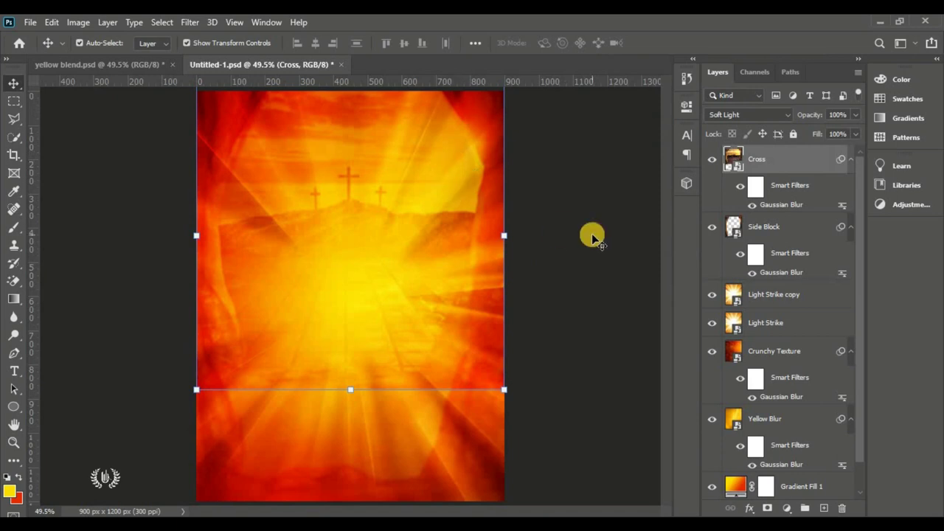
click(708, 161)
click(710, 160)
click(710, 159)
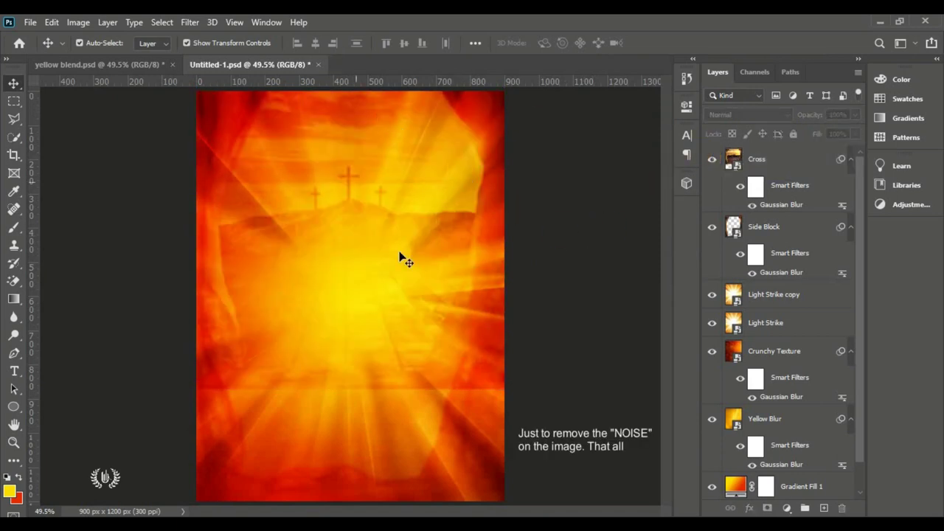
click(779, 160)
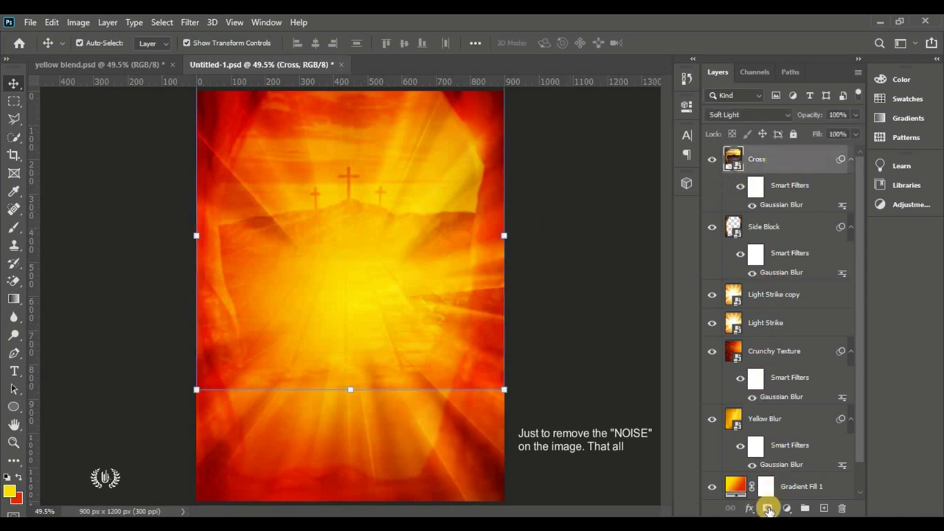
- Add a layer mask to Cross and set up a 500 px, 0% hardness black brush
click(767, 509)
click(12, 229)
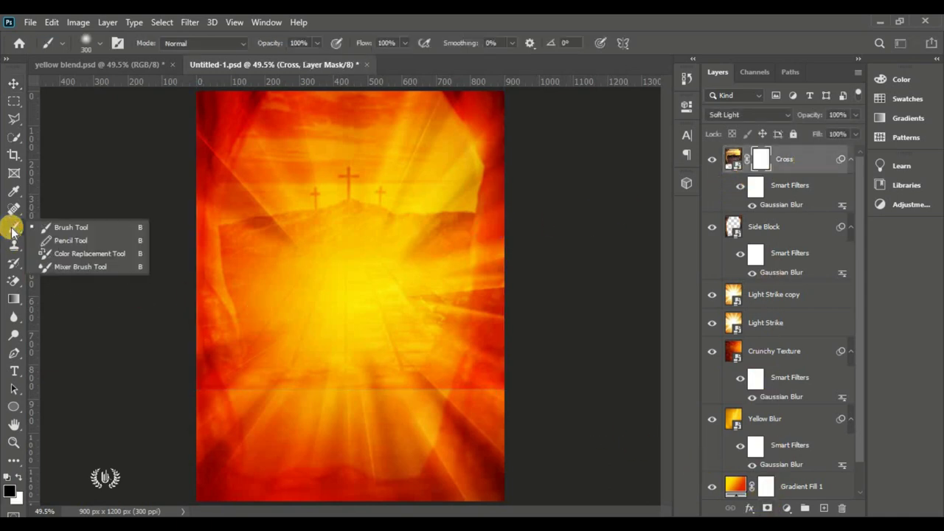
click(62, 227)
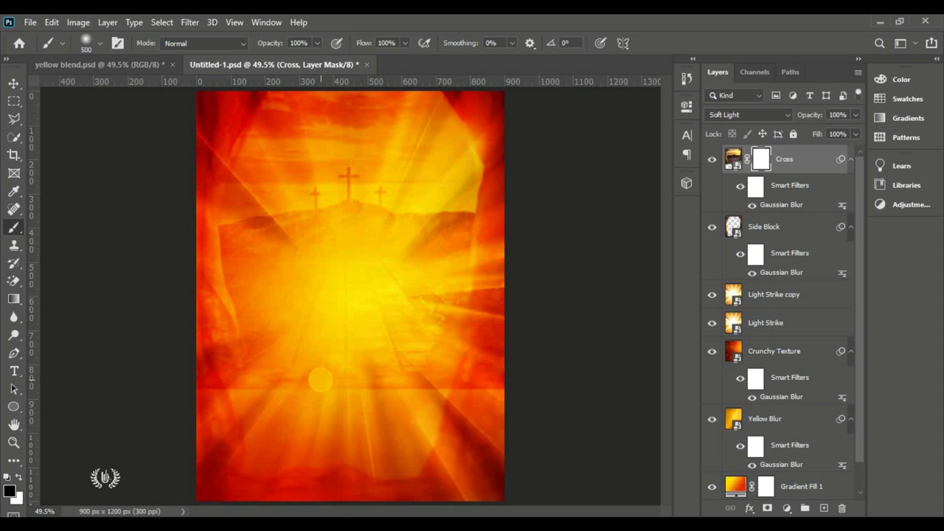
click(101, 44)
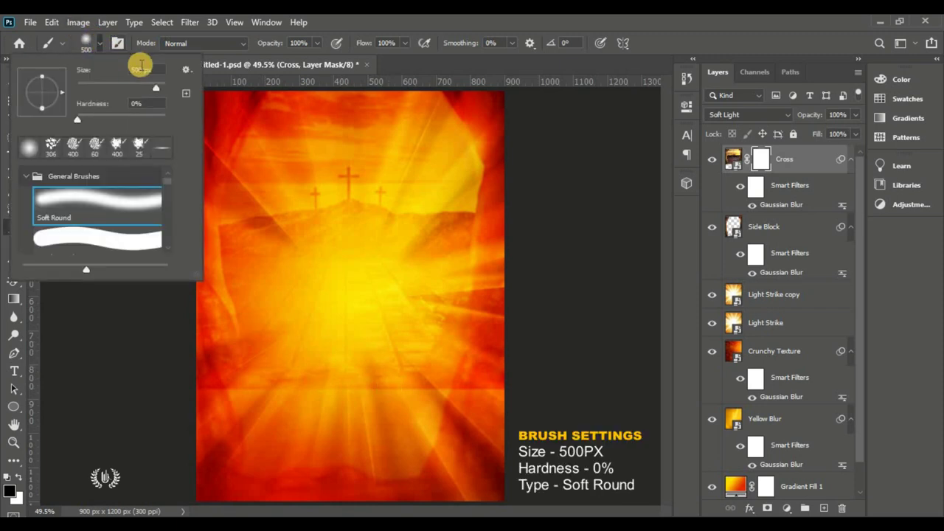
click(135, 69)
click(142, 102)
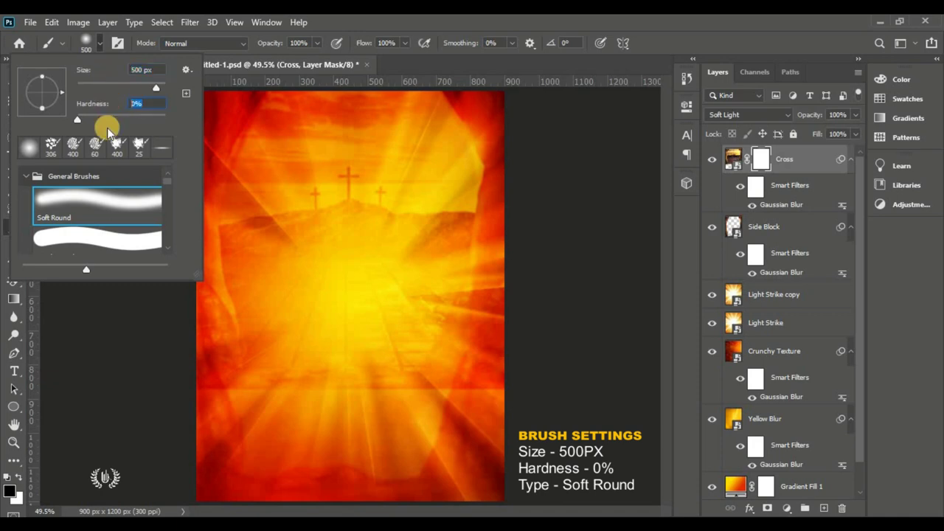
click(101, 46)
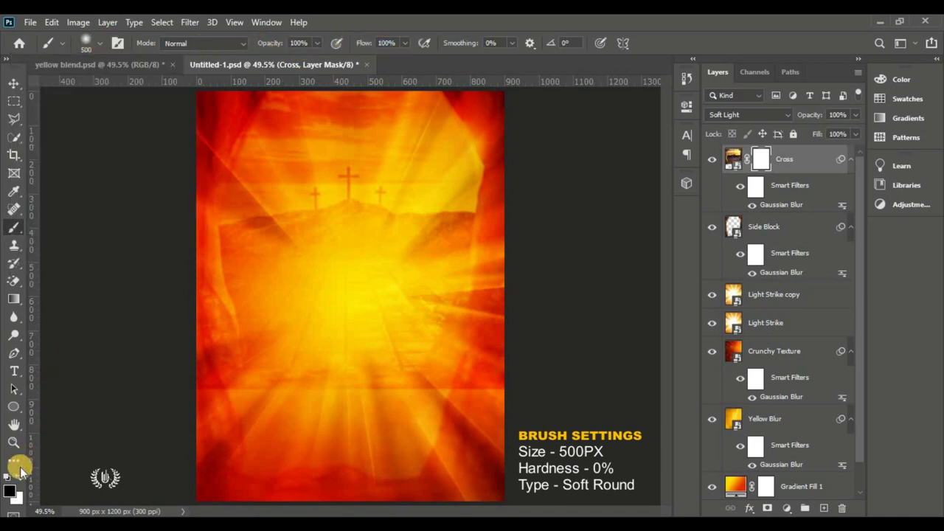
key(d)
click(10, 490)
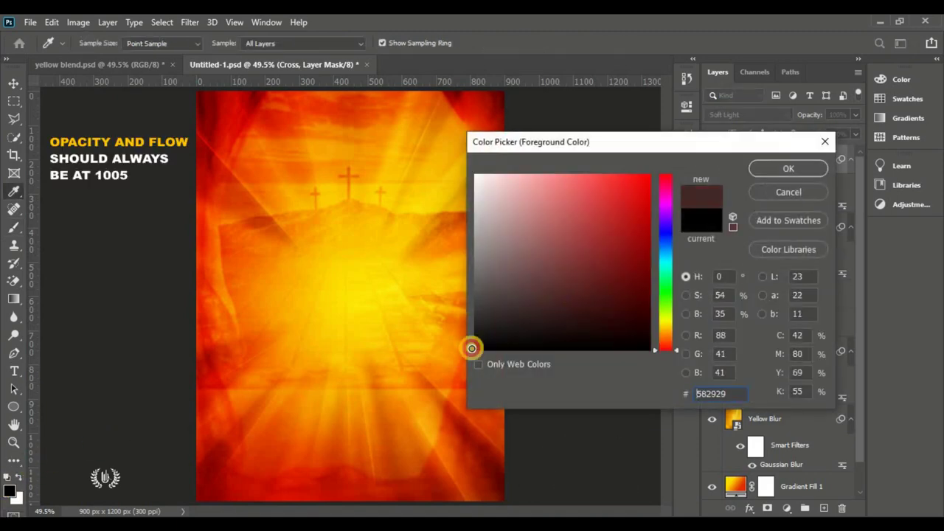
click(777, 171)
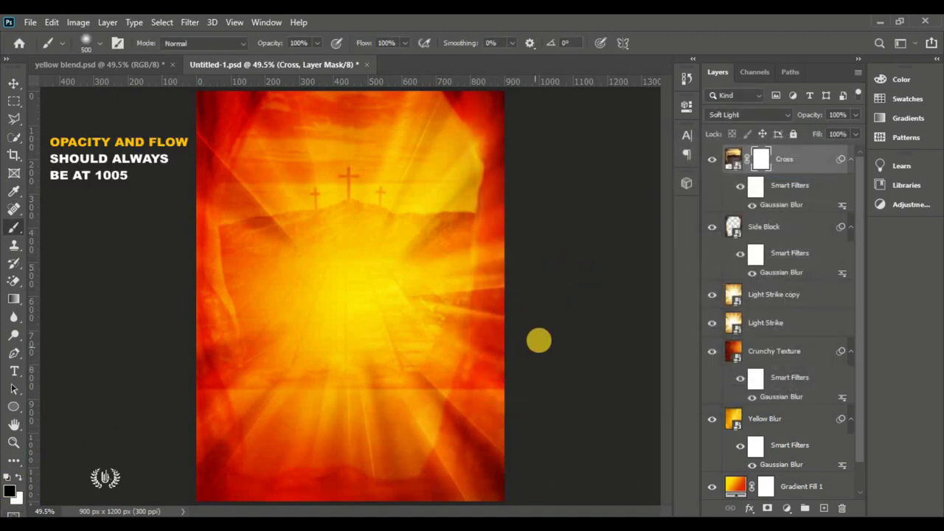
- Paint black across the lower part of the Cross mask to fade the hill
mouse_move(545, 288)
mouse_down()
mouse_move(477, 362)
mouse_move(357, 375)
mouse_move(228, 366)
mouse_move(181, 310)
mouse_up()
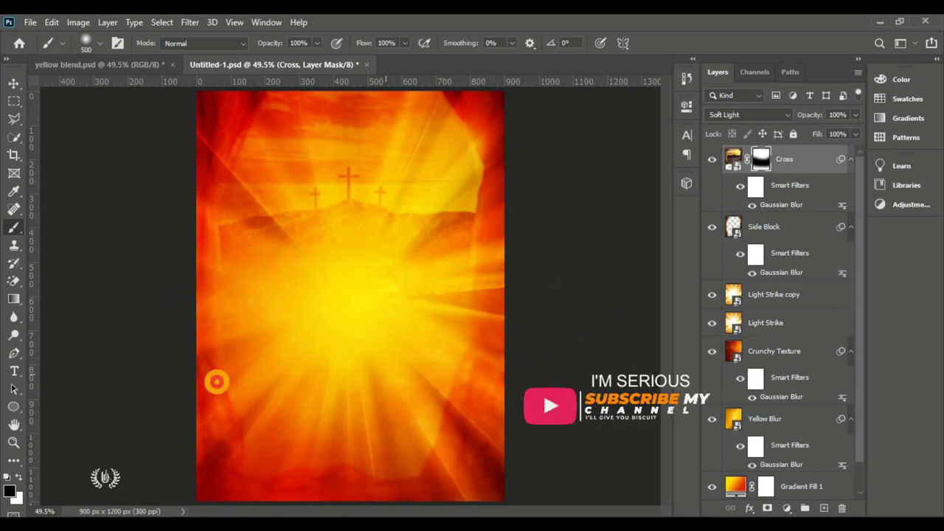
click(14, 84)
click(174, 280)
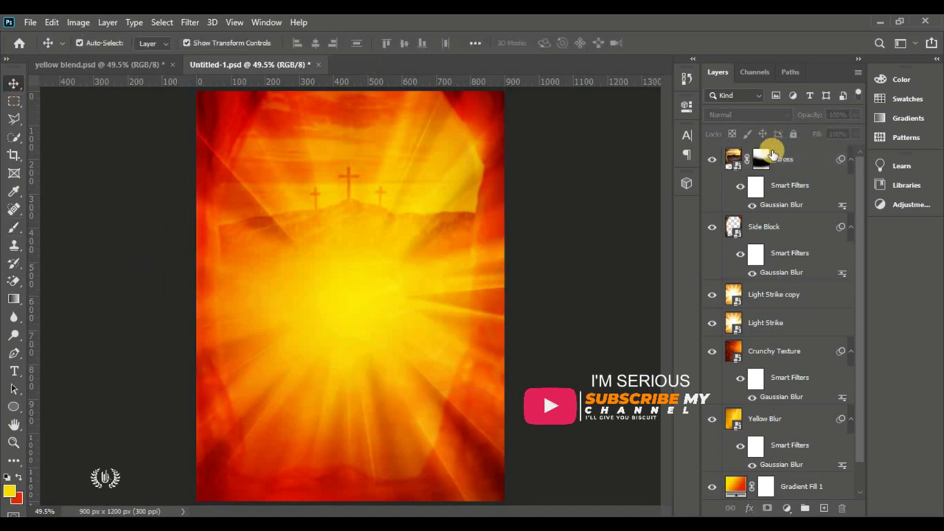
shift+click(764, 158)
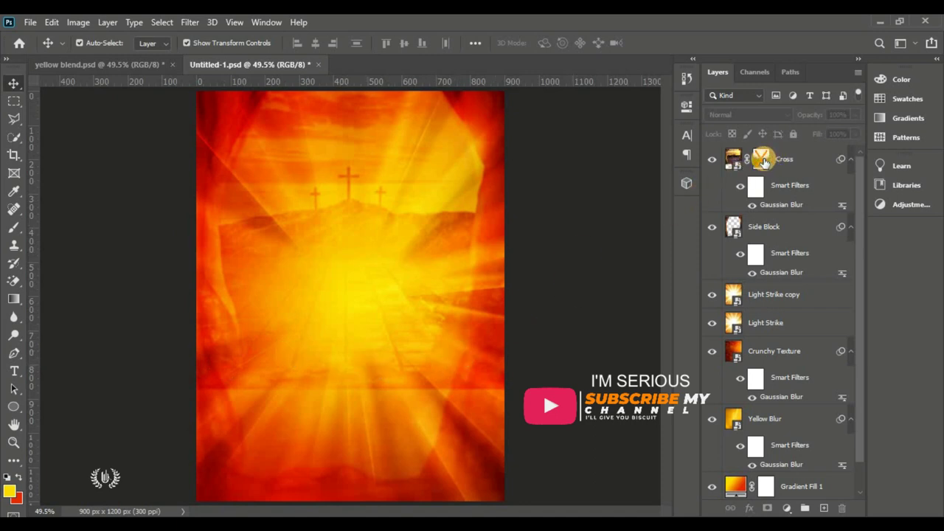
shift+click(764, 159)
click(711, 162)
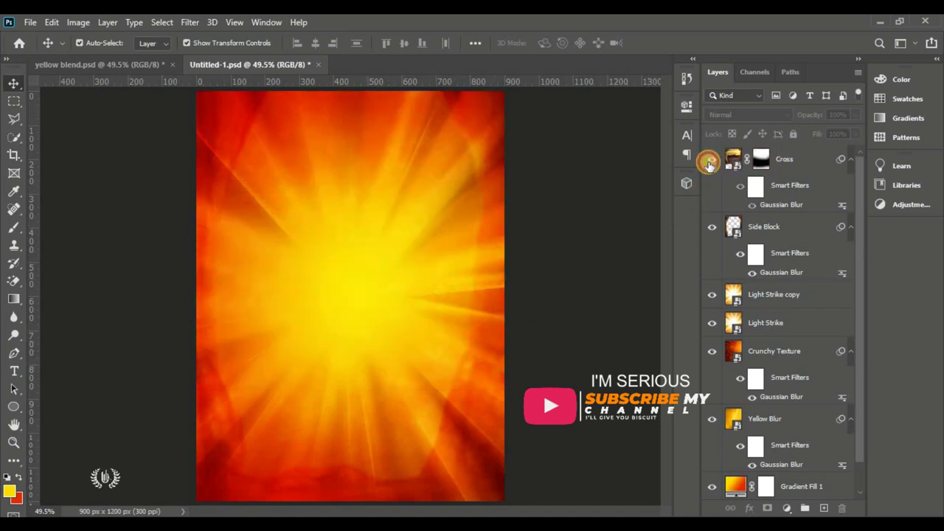
click(711, 162)
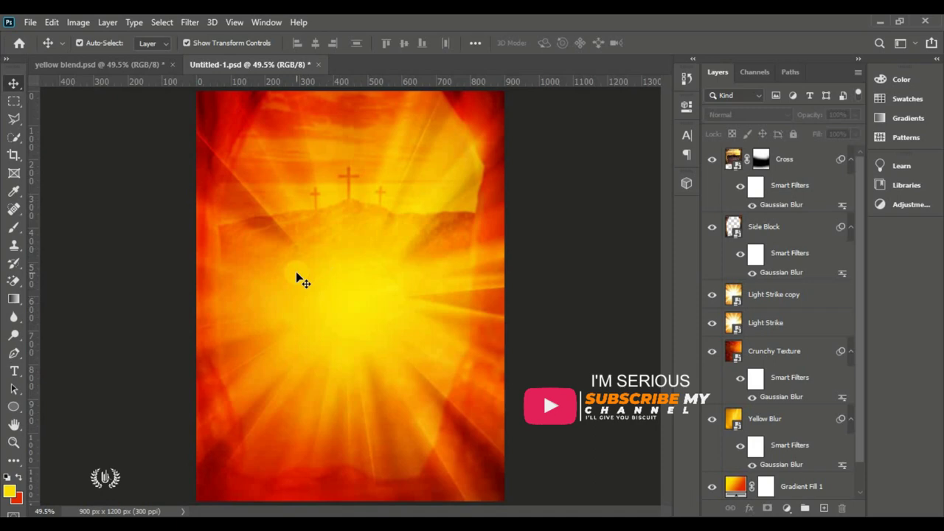
- Place the Crunchy Texture image and stretch it to cover the whole canvas
click(30, 22)
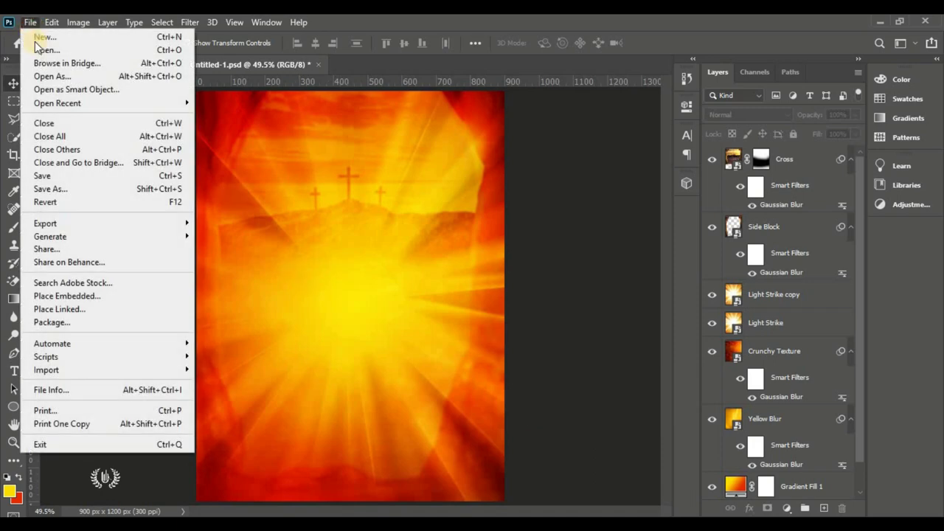
click(101, 296)
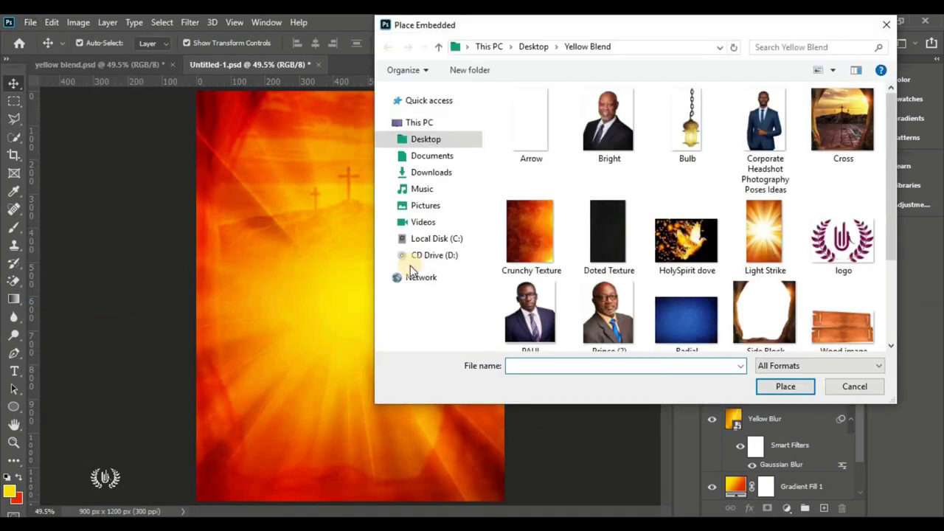
click(528, 253)
click(787, 385)
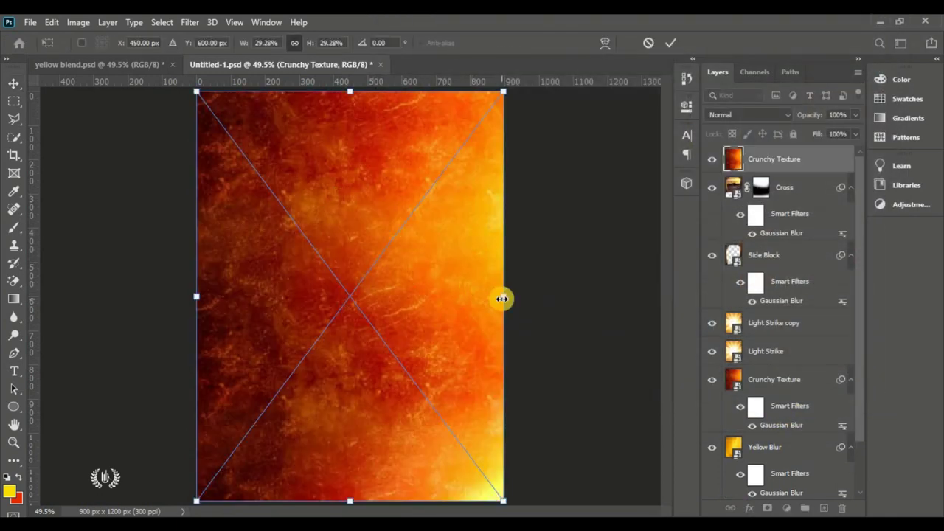
drag(502, 298, 558, 301)
drag(413, 273, 387, 268)
click(669, 45)
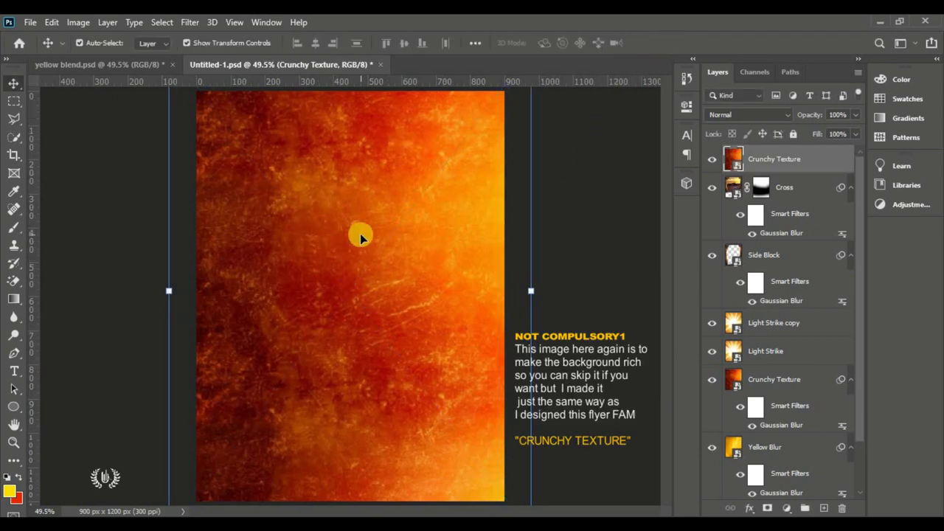
- Blend the Crunchy Texture layer with Screen and add a layer mask
click(719, 115)
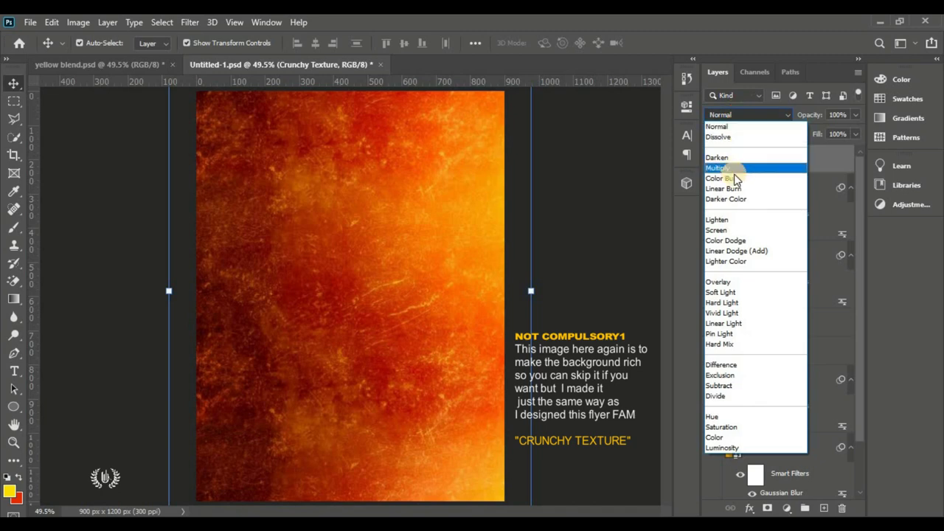
click(733, 233)
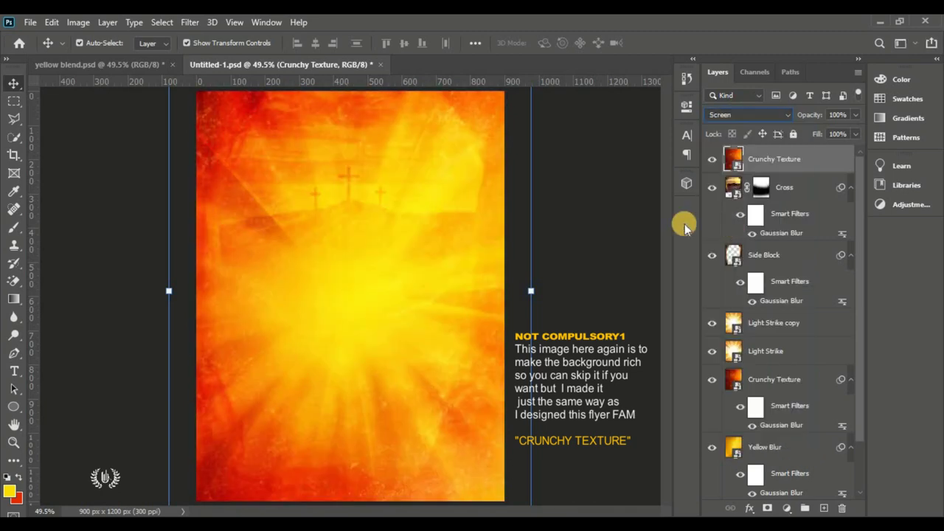
click(710, 161)
click(708, 162)
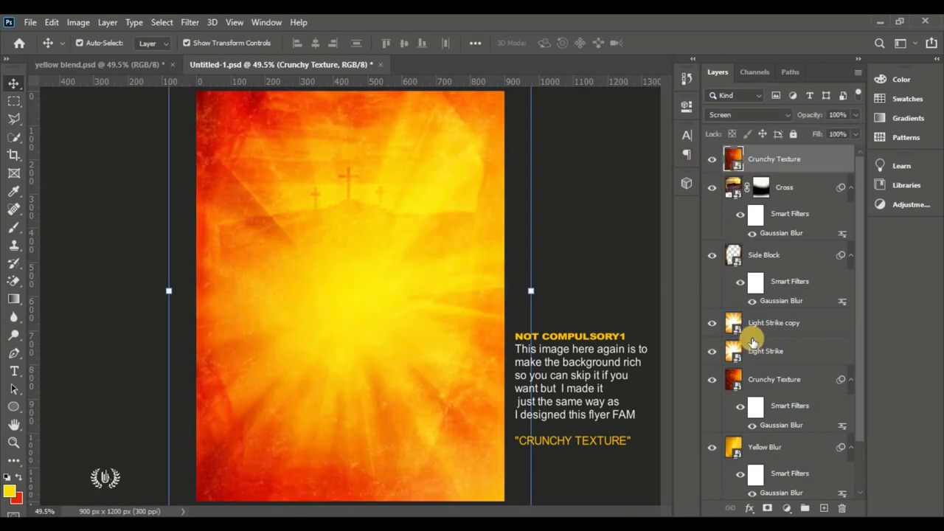
click(765, 509)
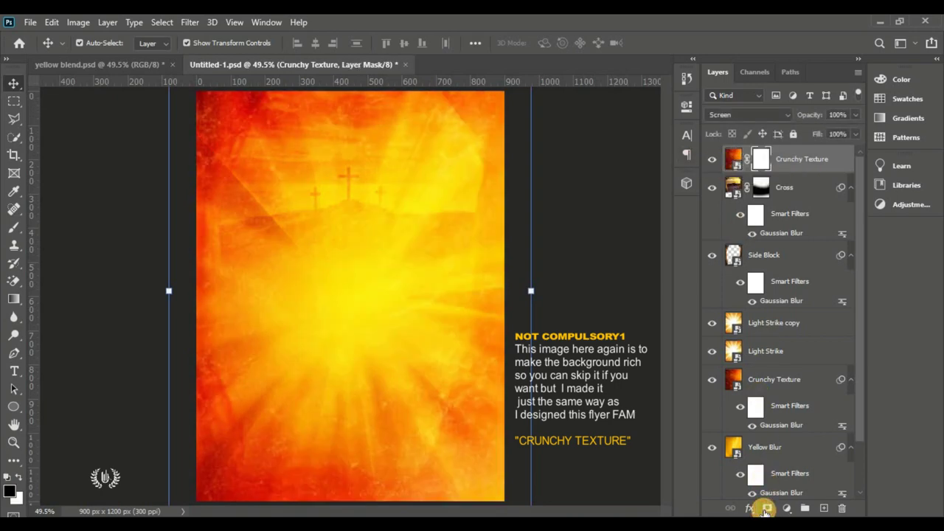
drag(9, 228, 60, 230)
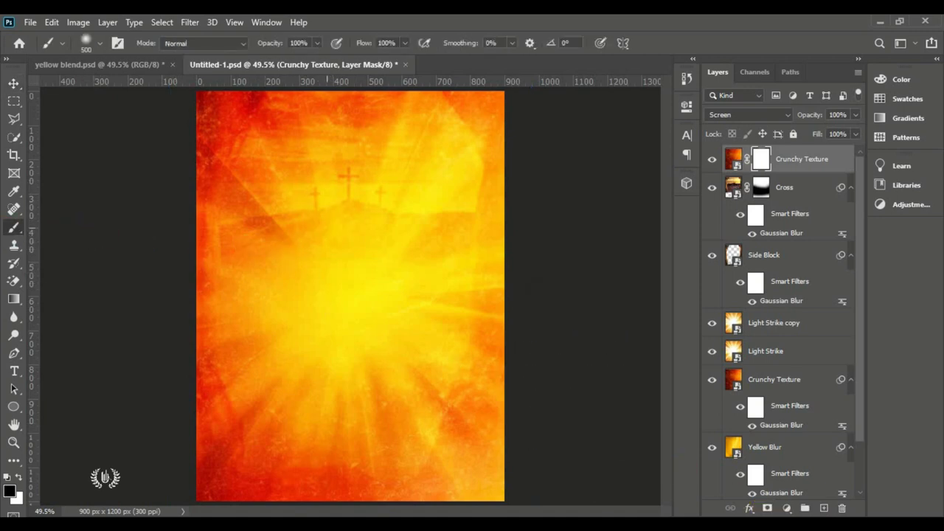
mouse_move(346, 184)
mouse_down()
mouse_move(305, 225)
mouse_move(202, 274)
mouse_move(219, 290)
mouse_up()
mouse_move(252, 320)
mouse_down()
mouse_move(307, 362)
mouse_move(382, 387)
mouse_move(441, 376)
mouse_move(464, 357)
mouse_move(465, 368)
mouse_move(392, 383)
mouse_up()
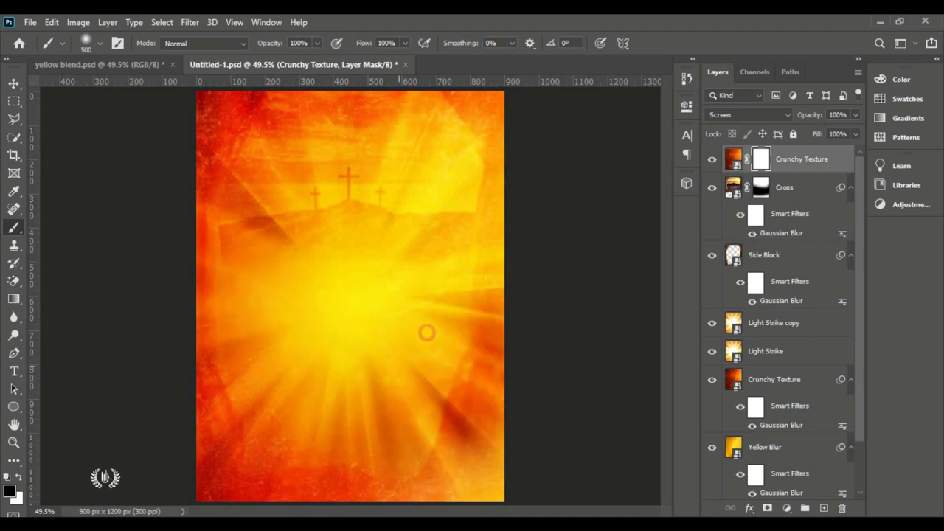
mouse_move(427, 333)
mouse_down()
mouse_move(507, 234)
mouse_move(512, 255)
mouse_move(388, 435)
mouse_move(535, 424)
mouse_move(495, 441)
mouse_move(307, 398)
mouse_up()
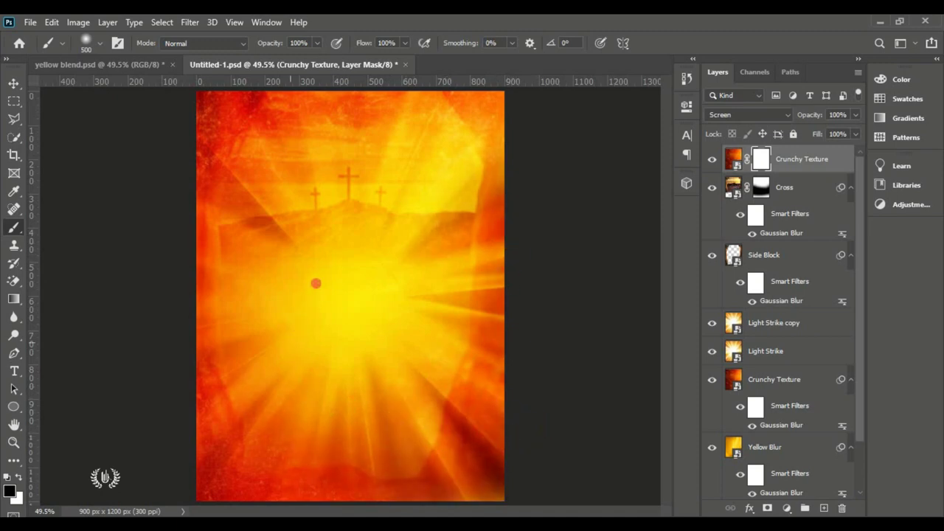
drag(355, 178, 347, 139)
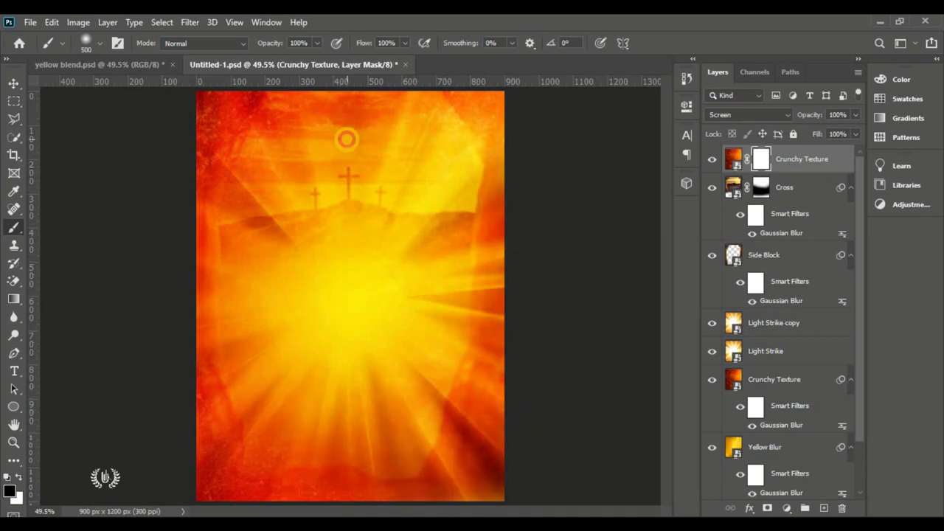
drag(421, 215, 487, 170)
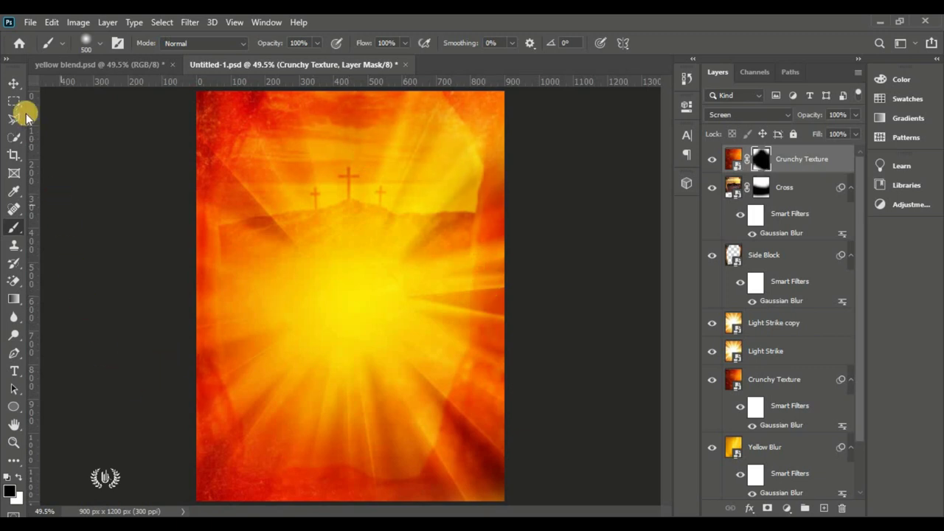
click(14, 82)
click(618, 234)
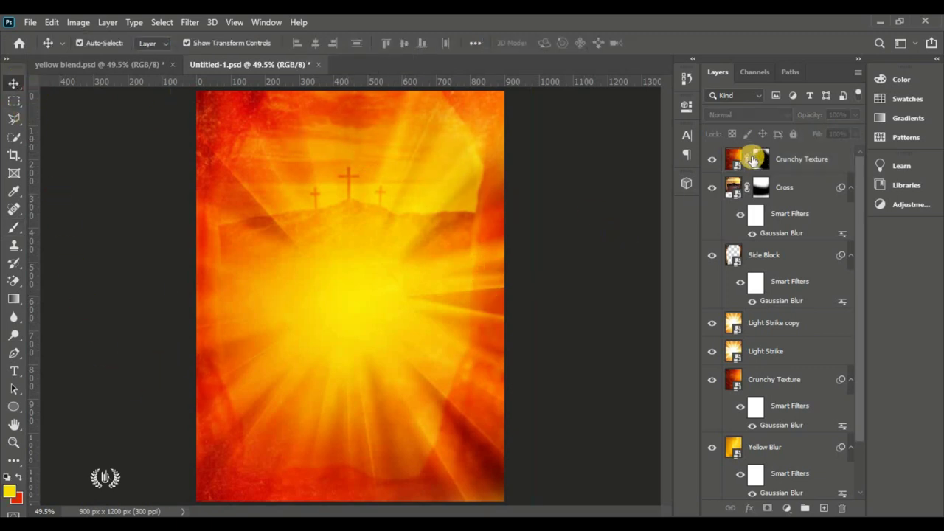
shift+click(762, 166)
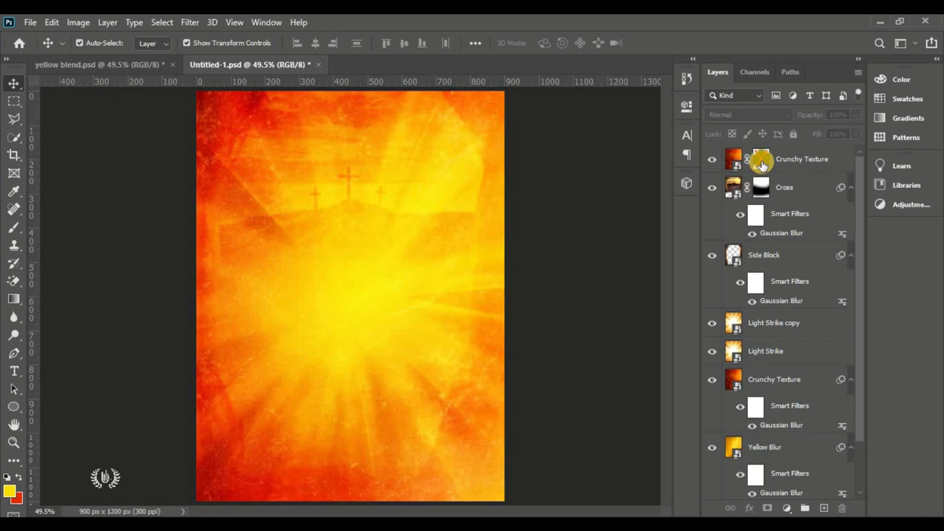
shift+click(762, 166)
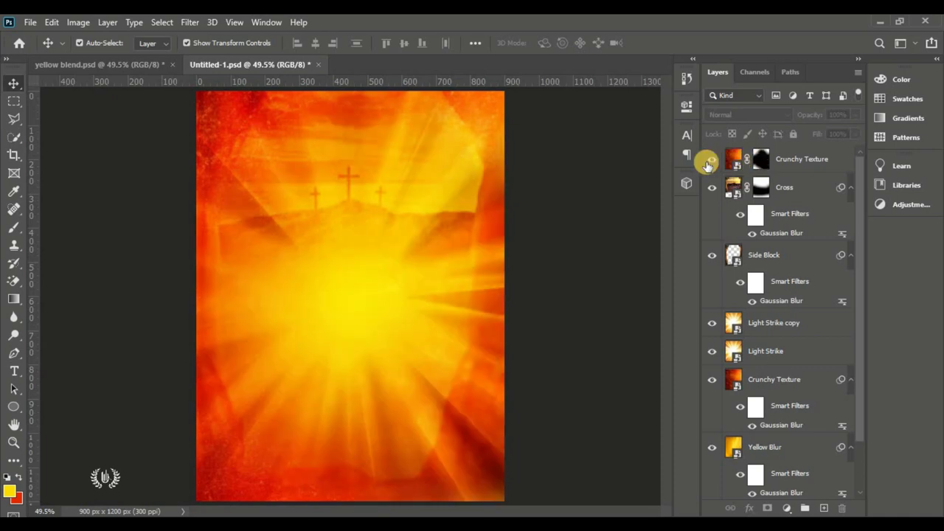
click(713, 161)
click(713, 161)
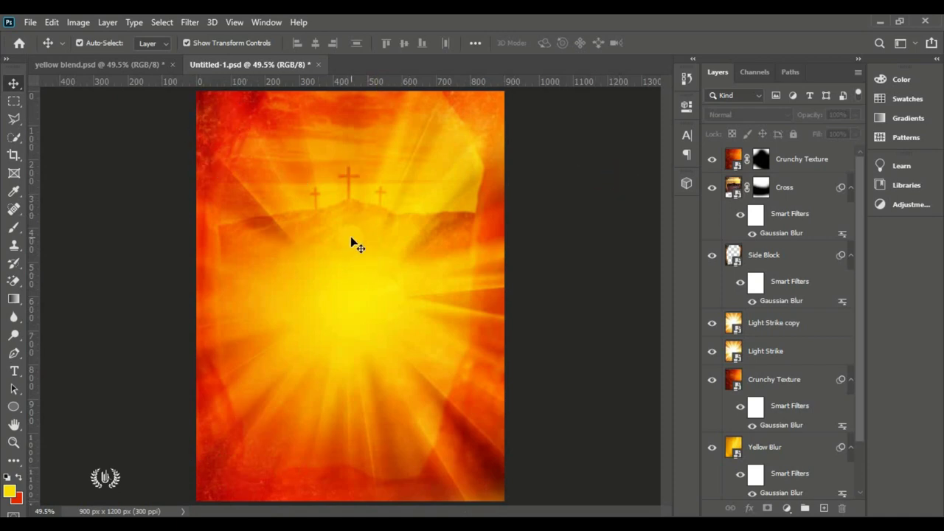
- Place Radial background stock rotated 90° clockwise and stretched to 36.08% to fill the page
click(30, 22)
click(101, 294)
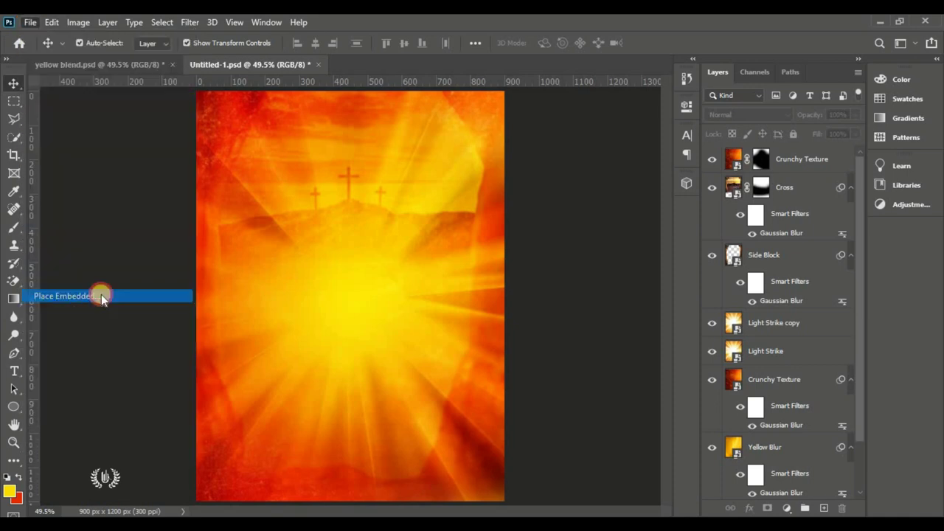
click(686, 319)
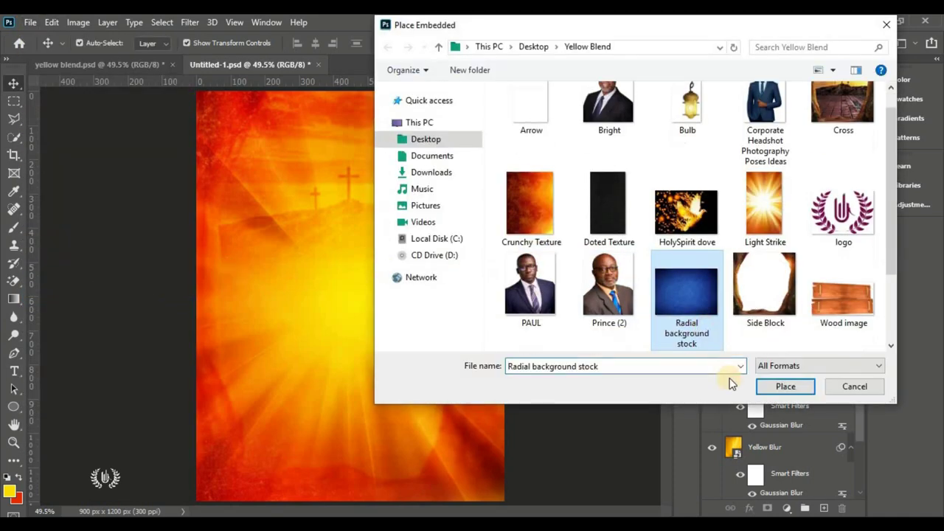
click(796, 392)
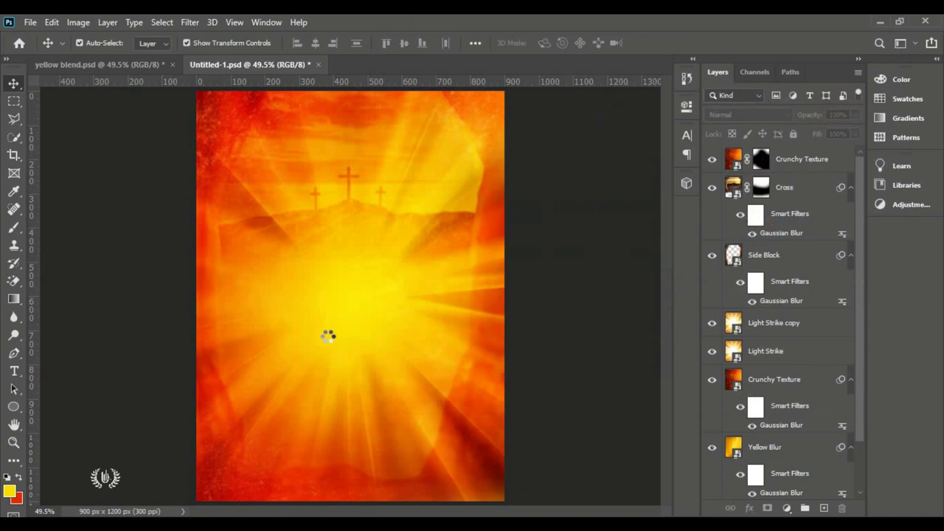
right_click(369, 276)
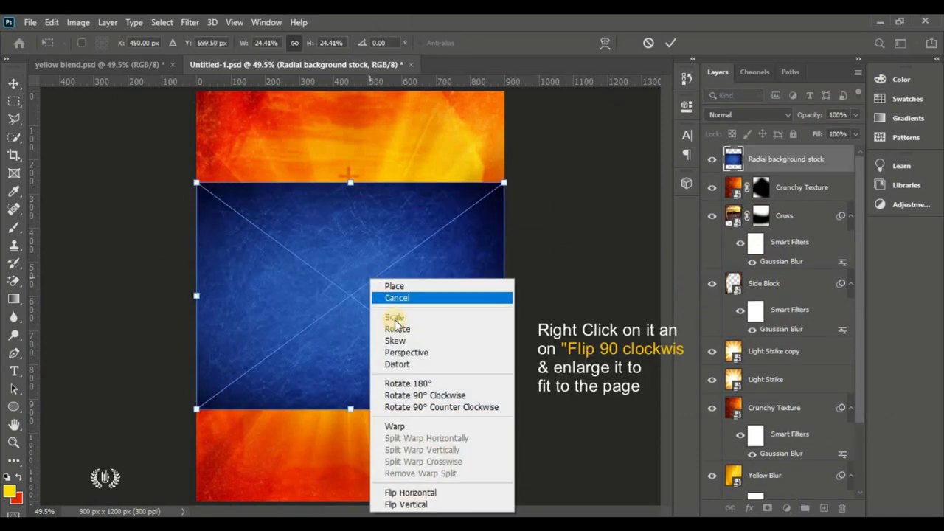
click(441, 396)
drag(468, 288, 523, 309)
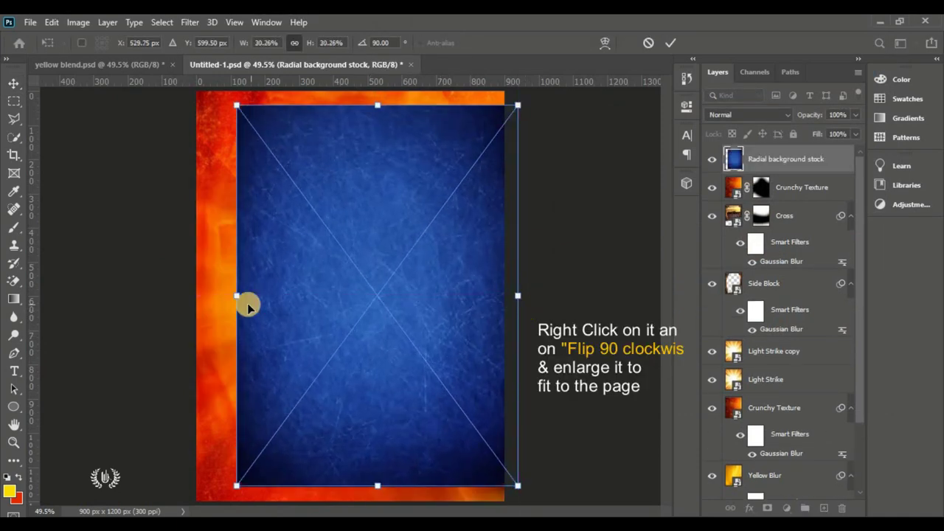
drag(247, 307, 185, 305)
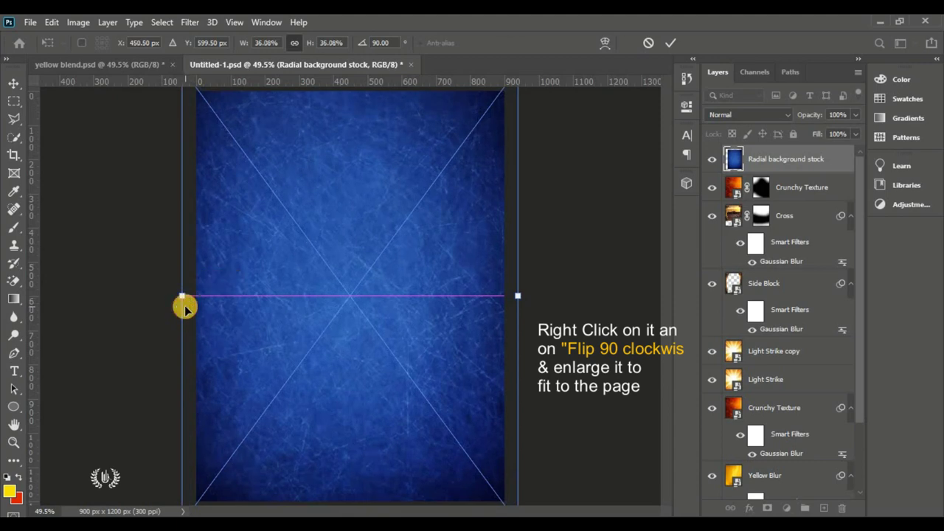
click(666, 42)
click(712, 160)
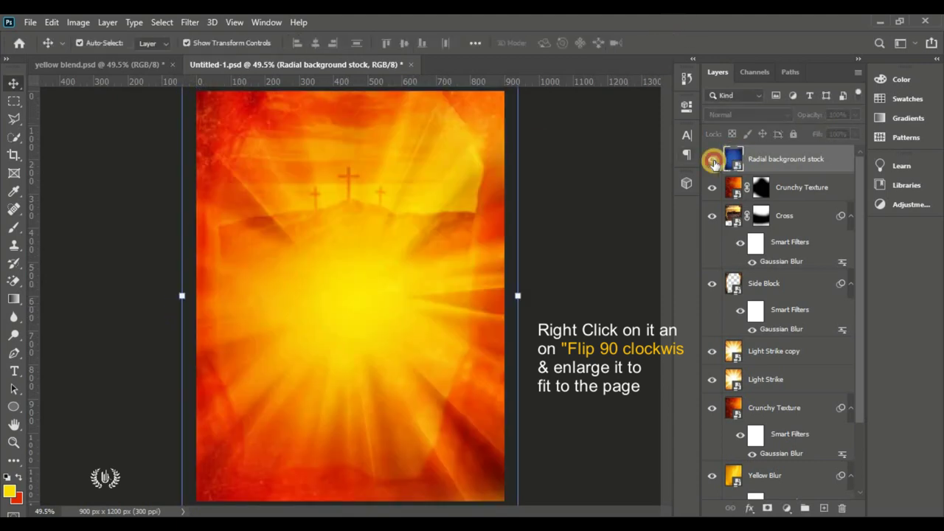
click(713, 159)
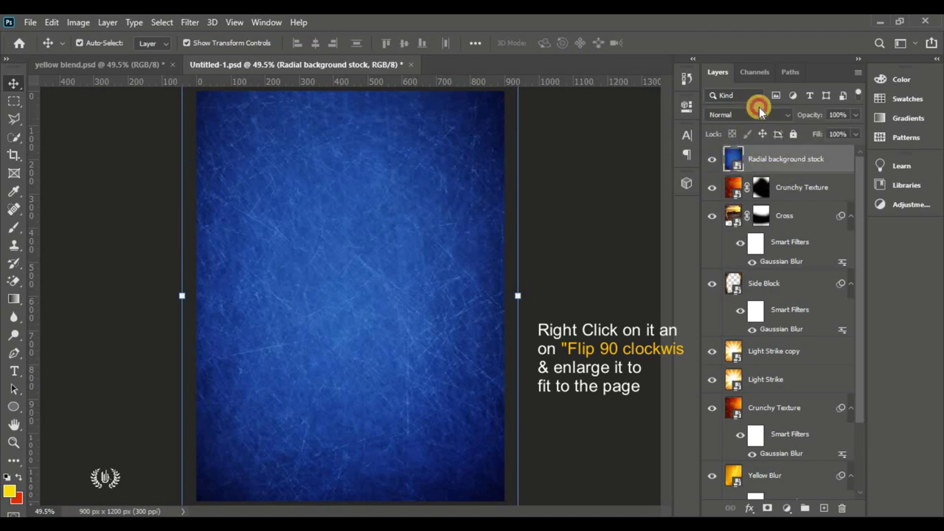
click(759, 112)
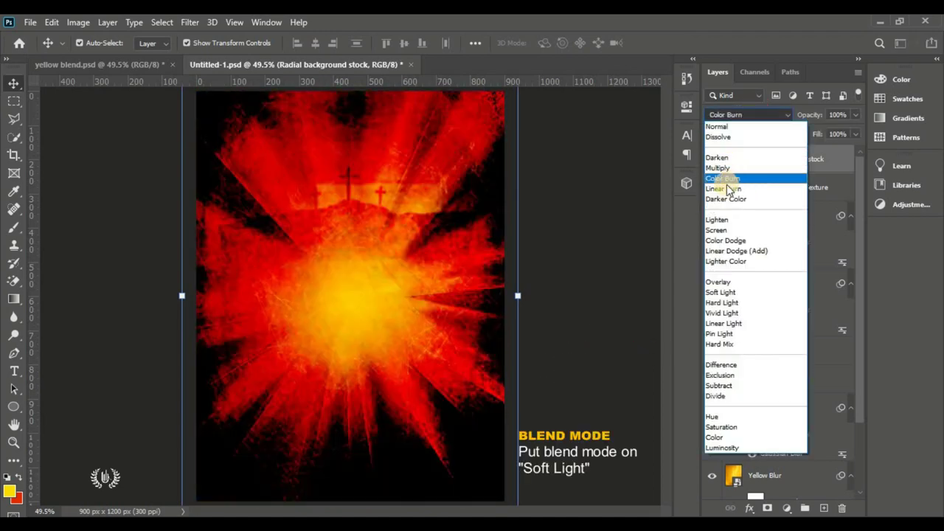
- Set the Radial background stock layer to Soft Light at 40% opacity
click(724, 293)
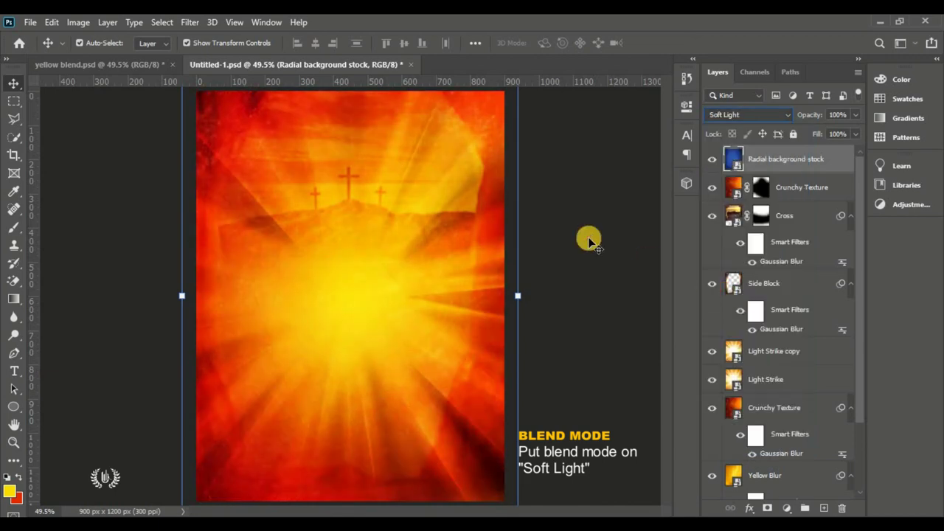
click(588, 239)
click(712, 161)
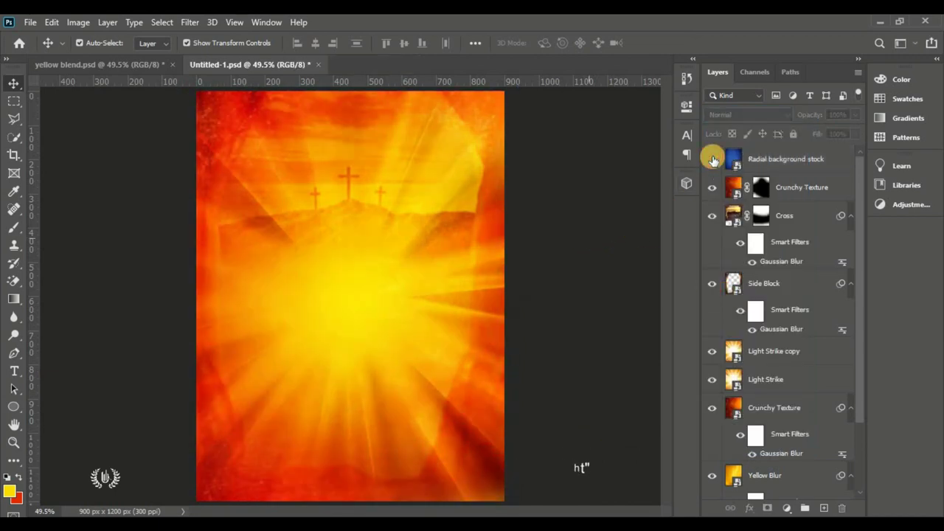
click(712, 161)
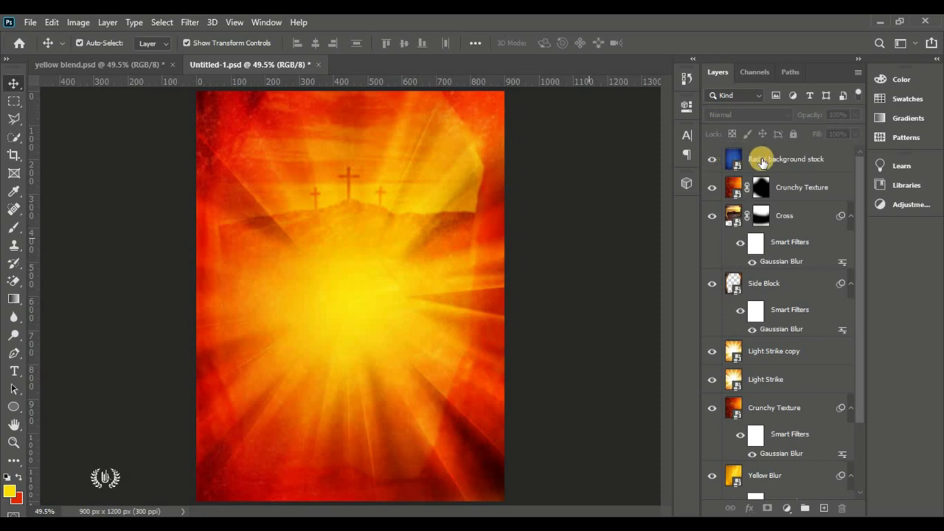
click(756, 159)
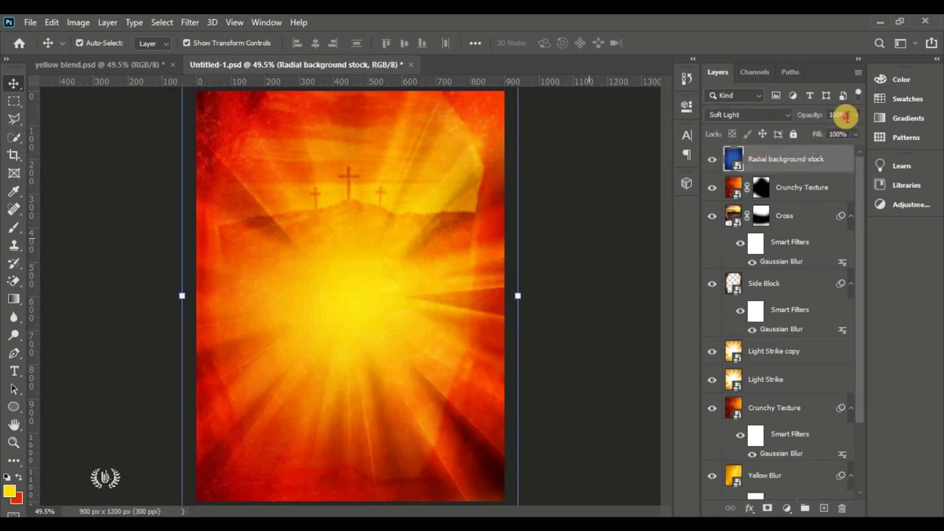
click(840, 115)
text(40)
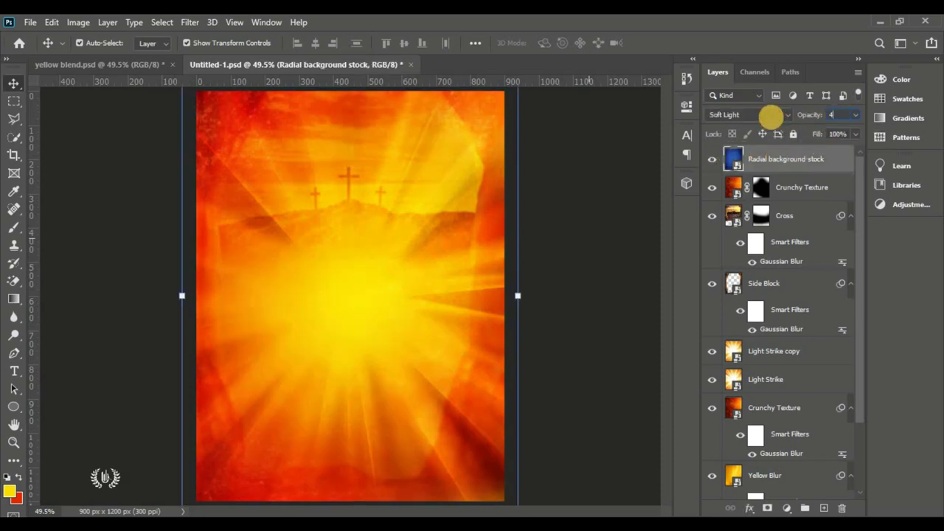
click(599, 199)
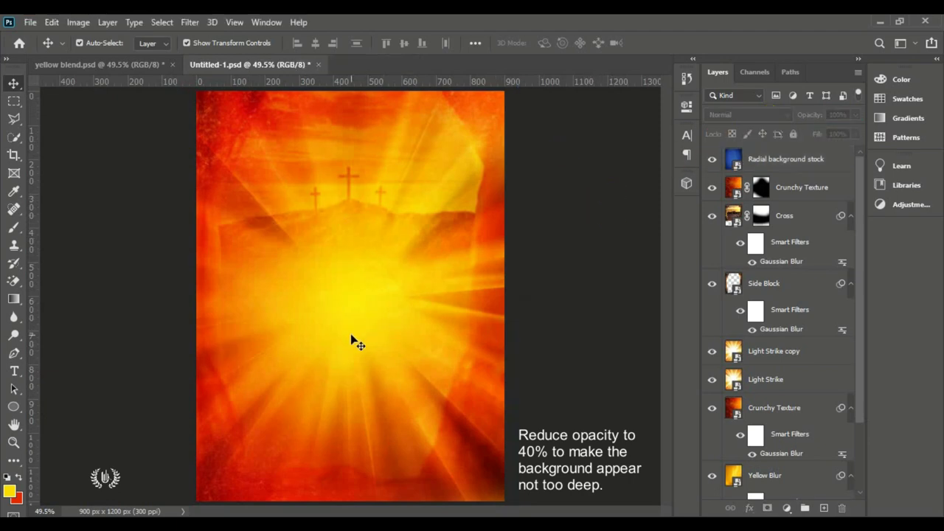
click(711, 160)
click(711, 160)
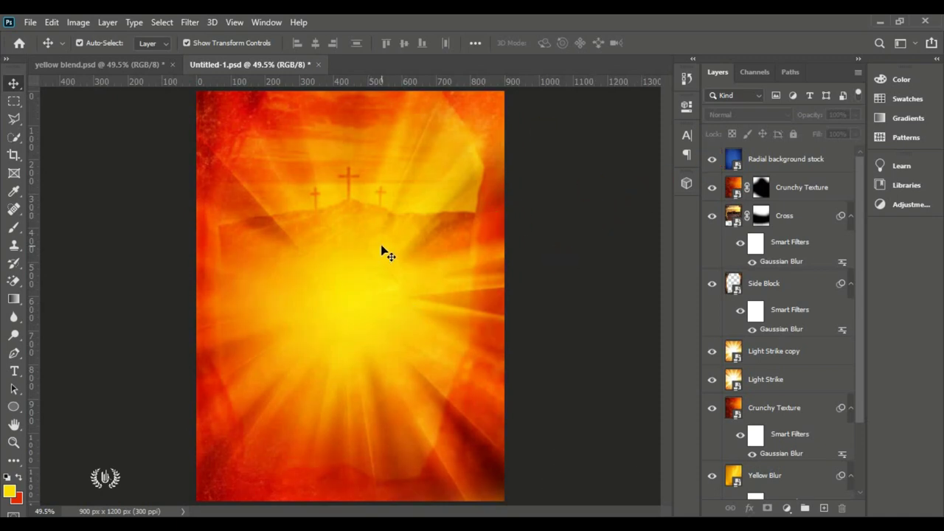
- Group the layers from Radial background stock to Gradient Fill 1 as BACKGROUND
click(775, 165)
scroll(782, 354, down, 3)
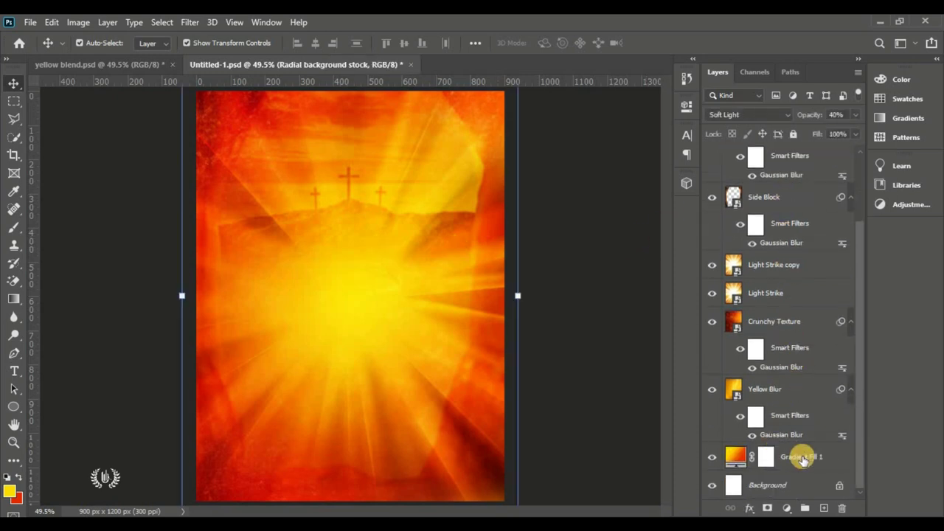
shift+click(807, 457)
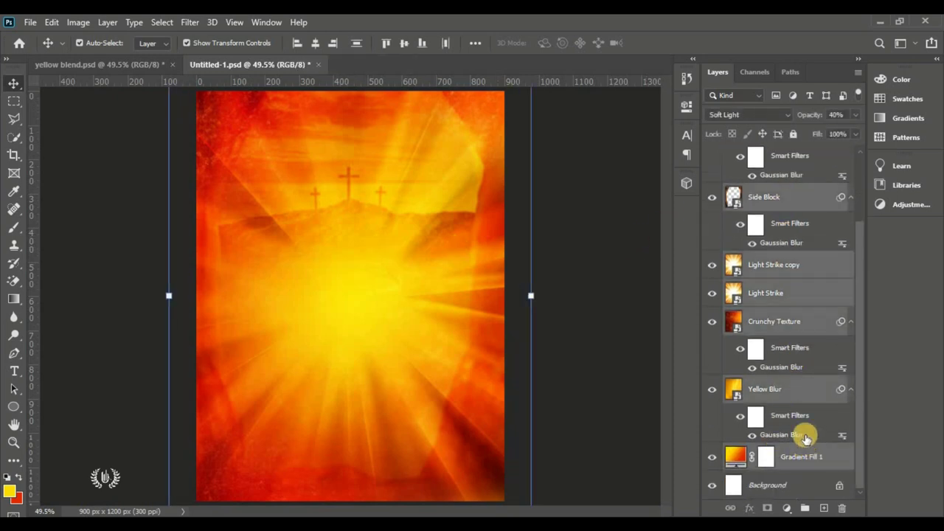
scroll(806, 438, up, 3)
click(805, 507)
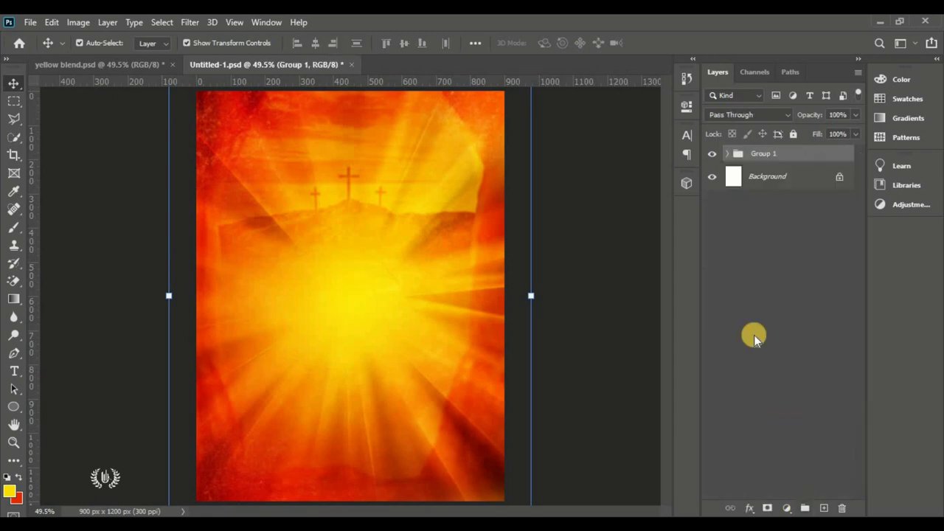
click(712, 153)
click(712, 154)
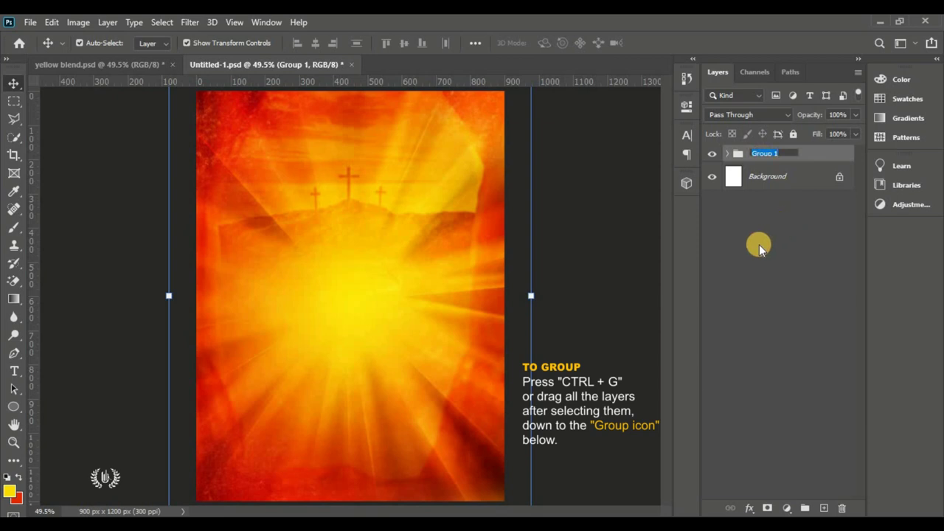
text(BACKGROUND)
key(Return)
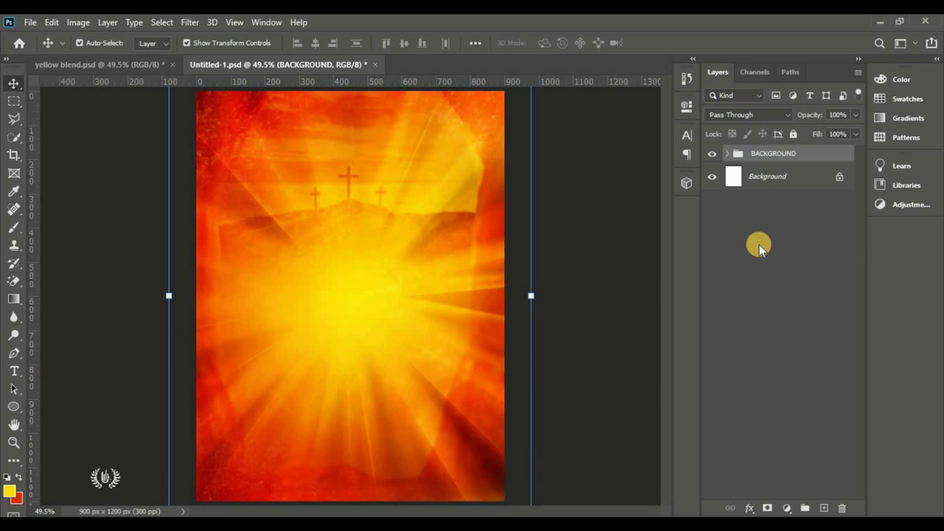
click(610, 212)
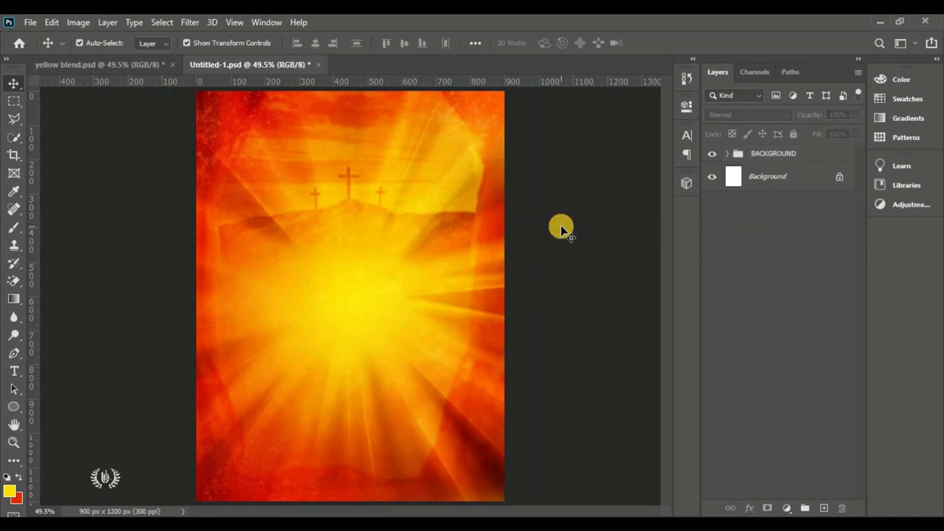
key(ctrl+plus)
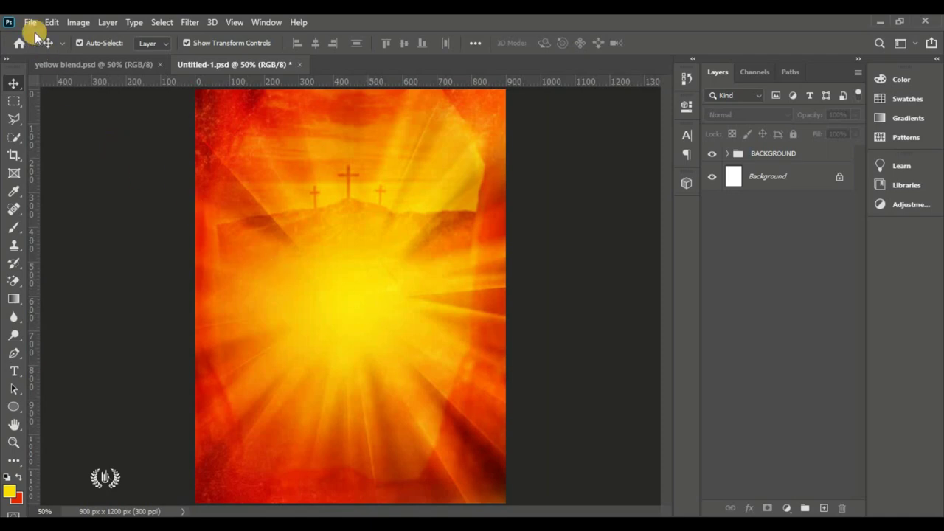
- Place the Corporate Headshot Photography Poses Ideas image embedded and lower it about 93 px below the crosses
click(30, 22)
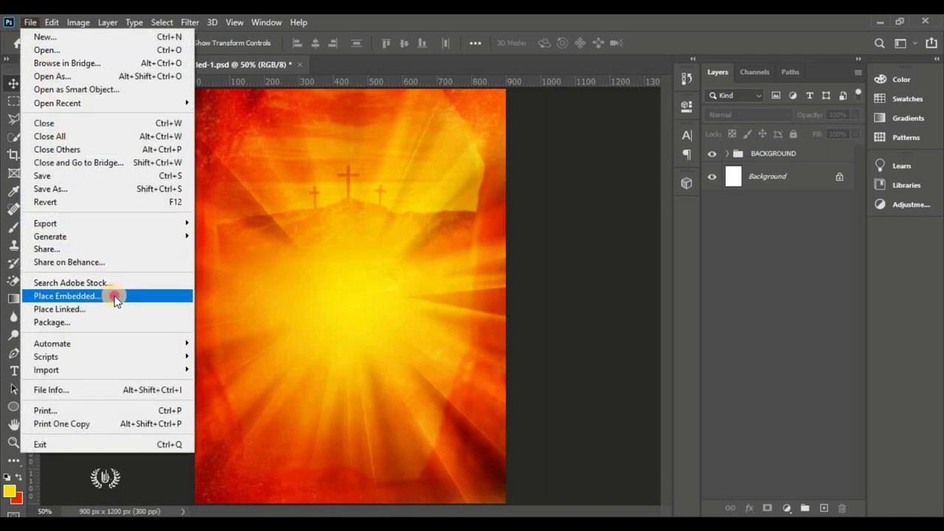
click(116, 299)
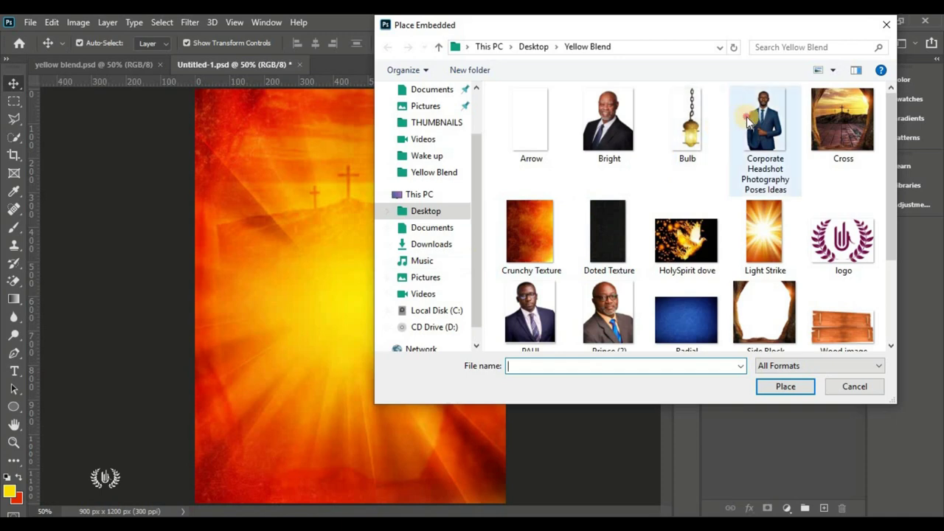
click(749, 122)
click(767, 386)
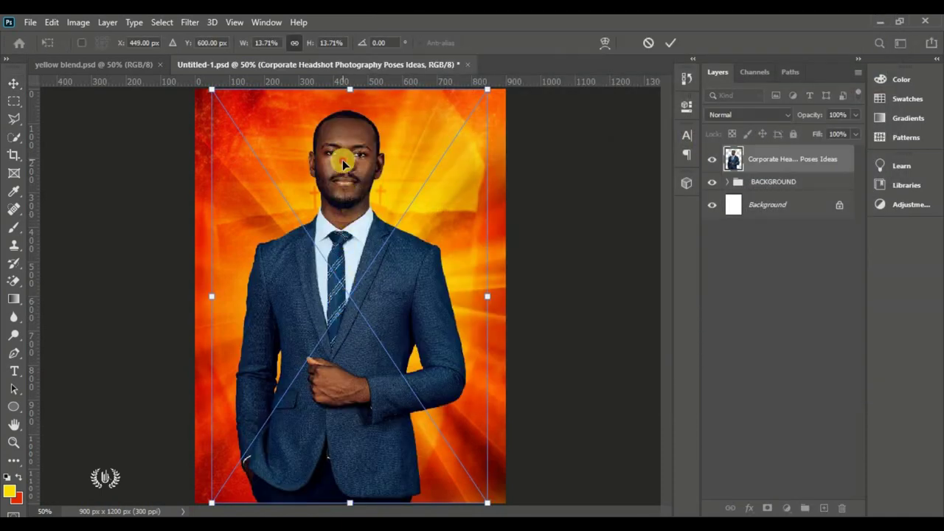
drag(340, 152, 340, 254)
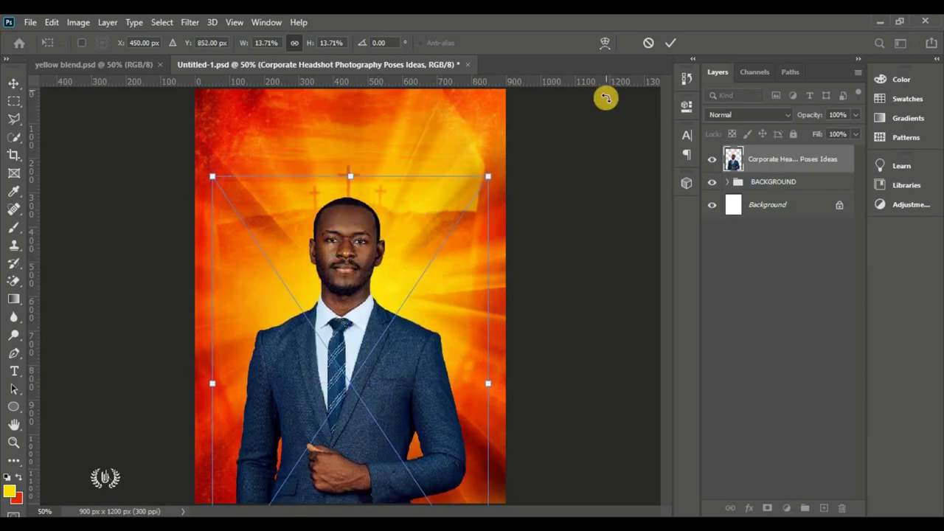
click(670, 42)
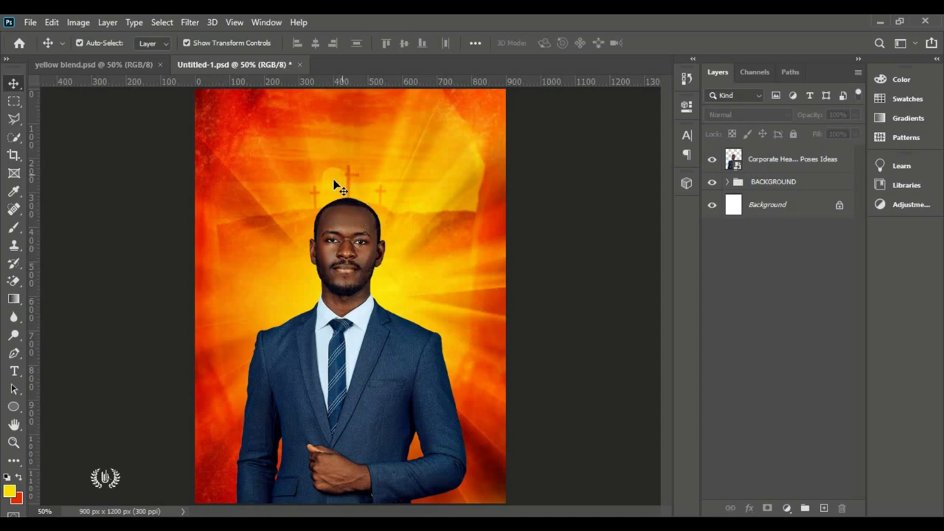
click(340, 248)
click(541, 249)
- Draw a black 340 px circle over the man's chest and nudge it up and right
click(17, 408)
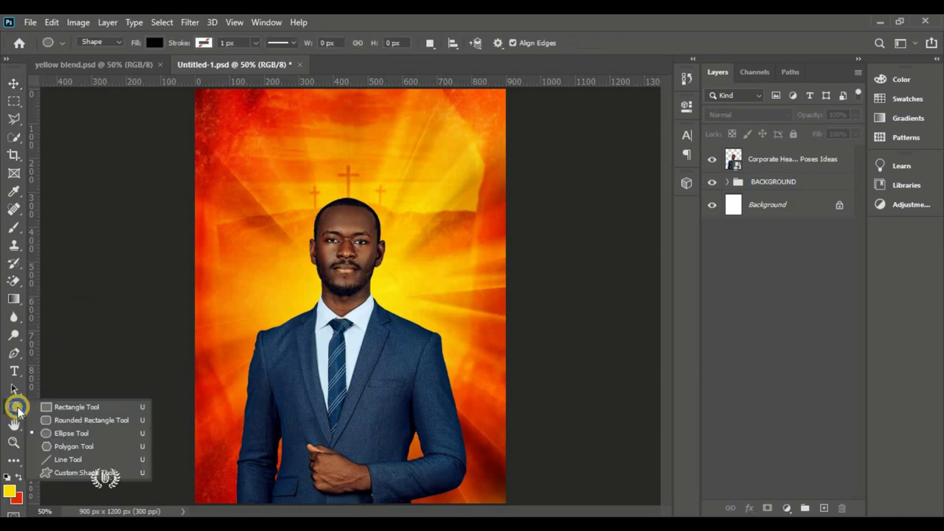
click(88, 433)
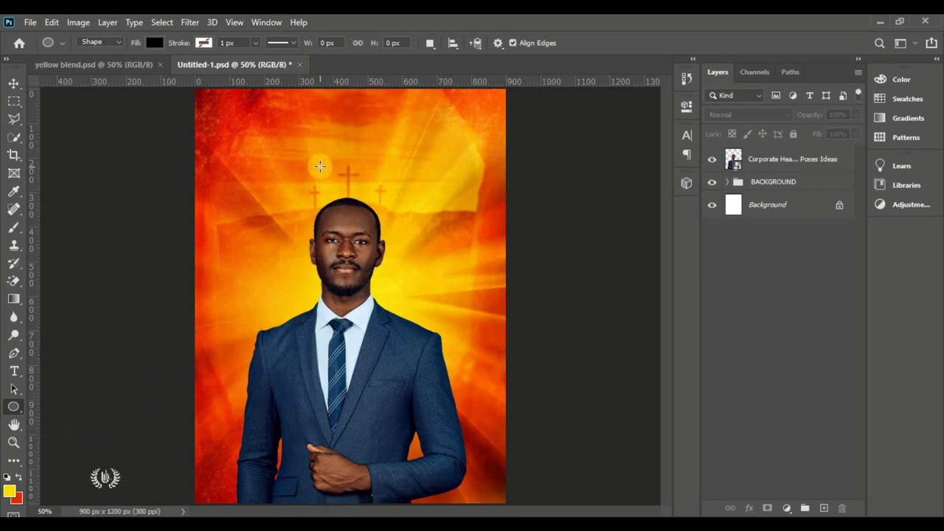
click(304, 339)
drag(305, 339, 369, 393)
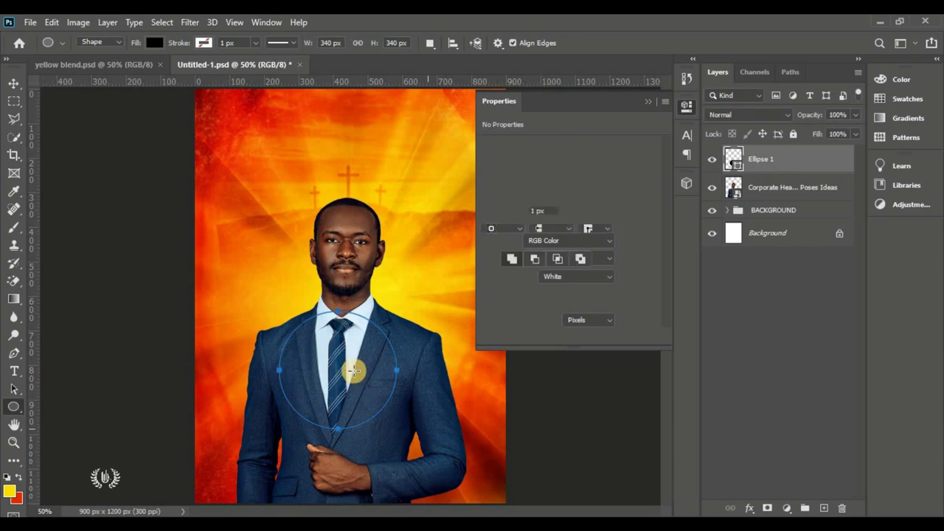
click(14, 83)
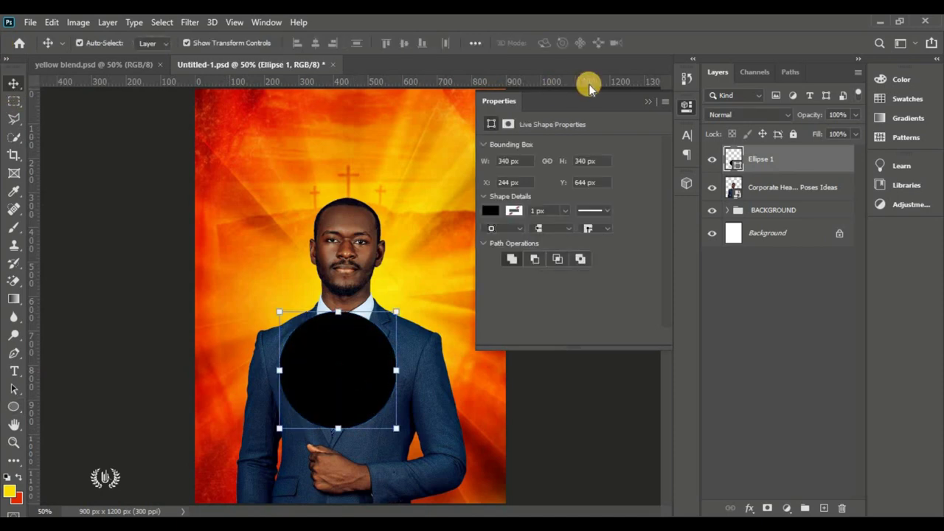
click(646, 99)
drag(327, 393, 340, 379)
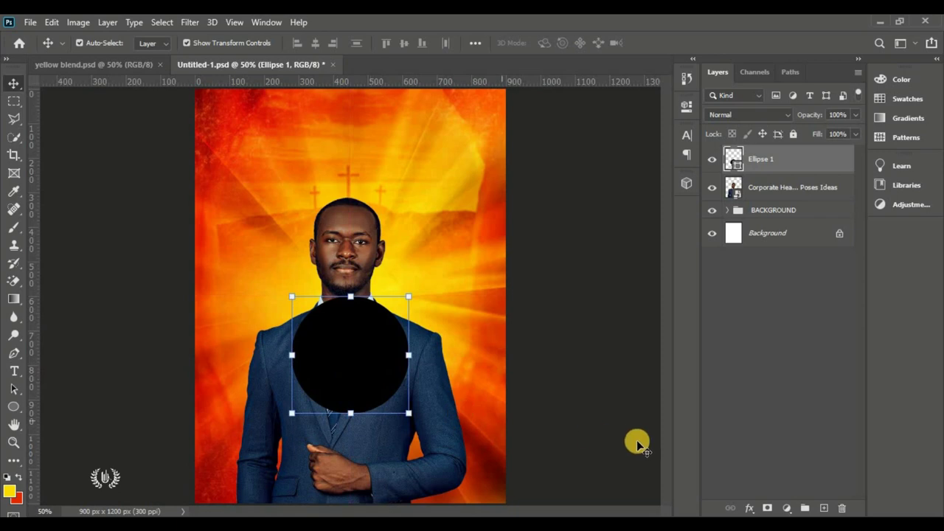
- Open the Layer Style Blending Options for the circle
click(749, 507)
click(810, 367)
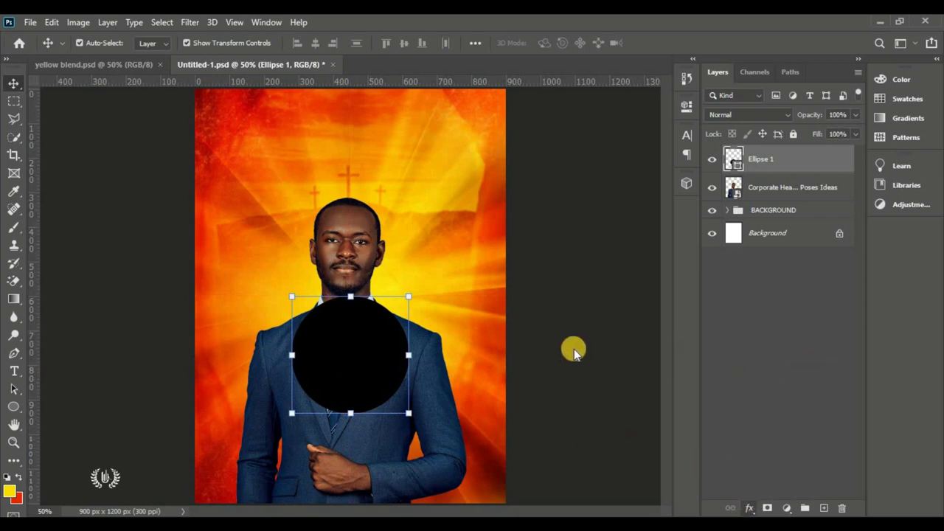
drag(479, 37, 523, 36)
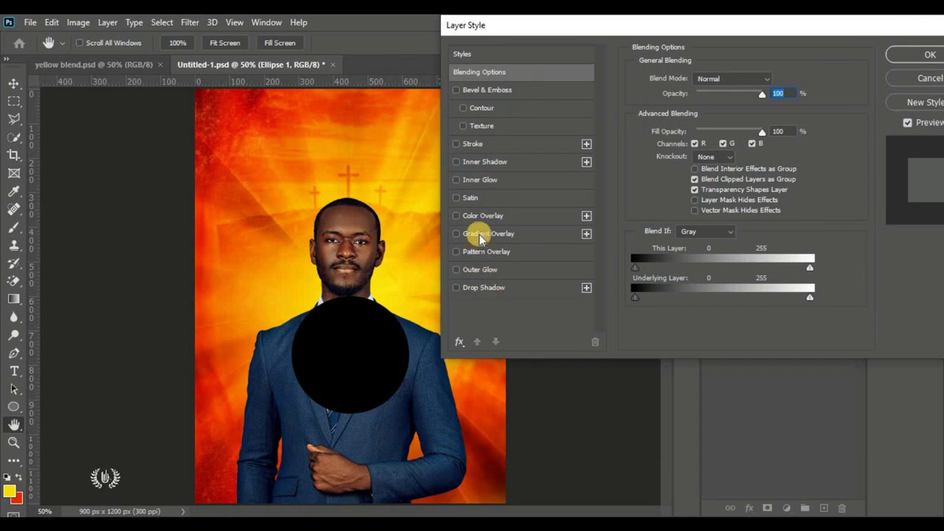
- Add a Linear 0° Gradient Overlay to the circle using the red preset gradient
click(478, 234)
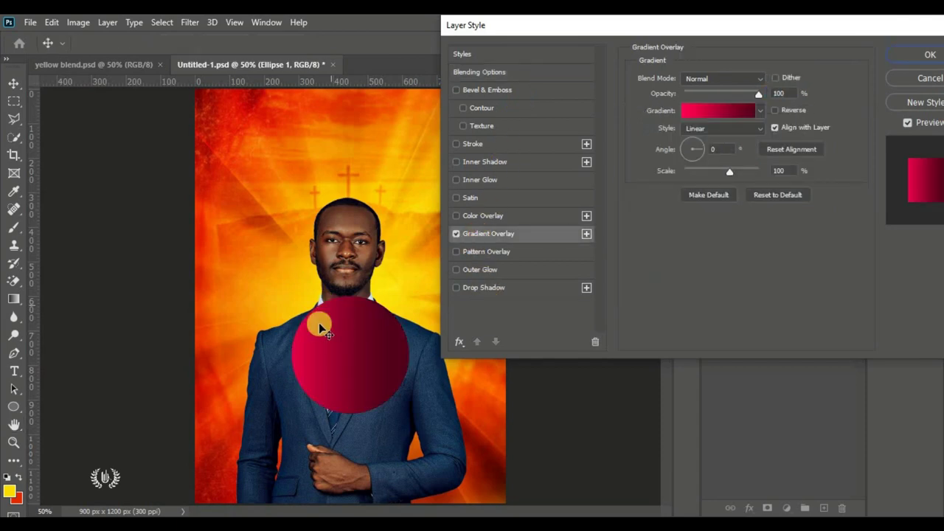
click(696, 128)
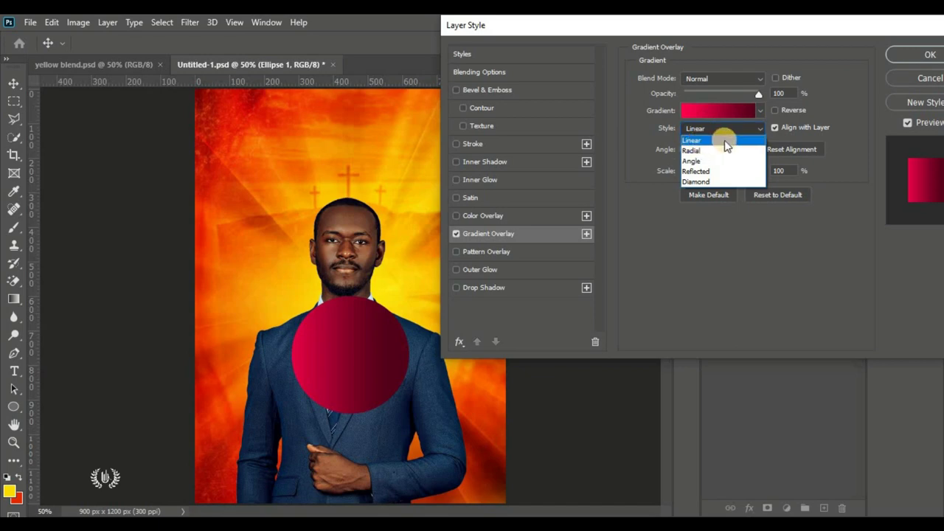
click(719, 139)
click(695, 149)
click(719, 111)
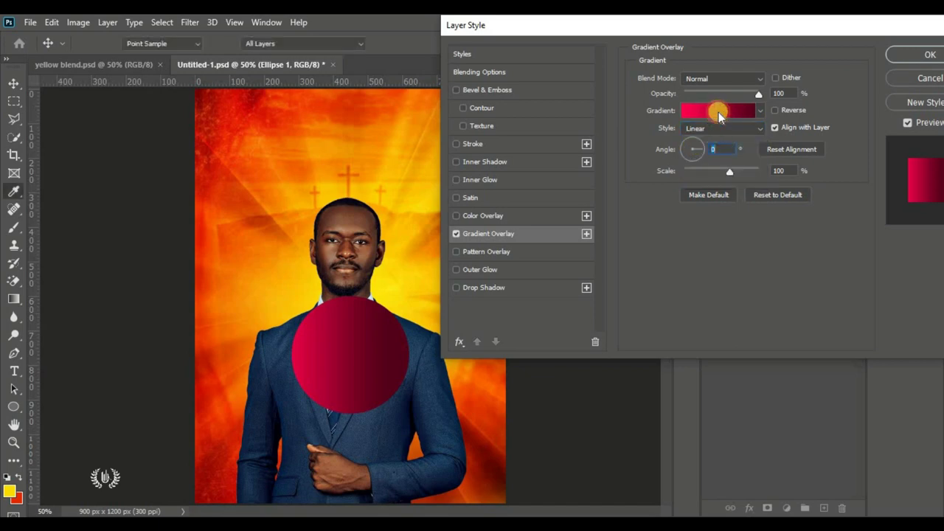
scroll(637, 275, down, 1)
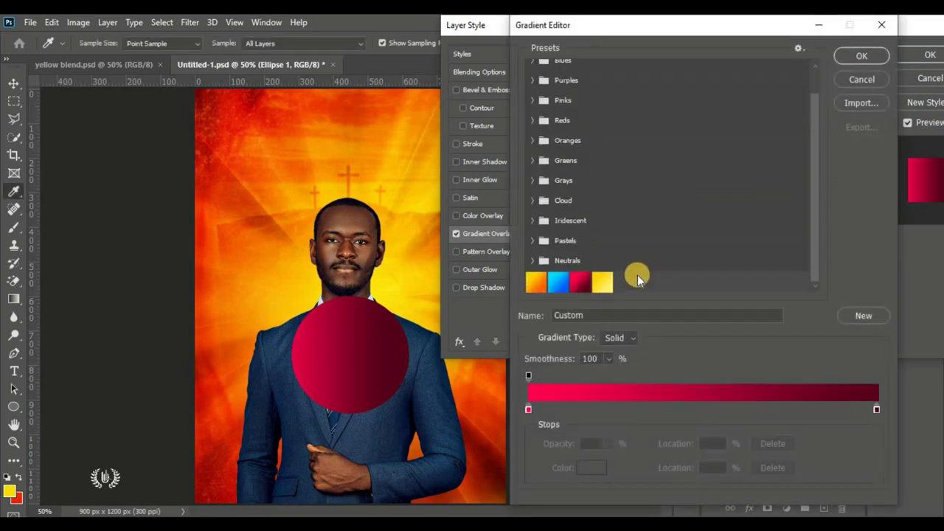
click(580, 279)
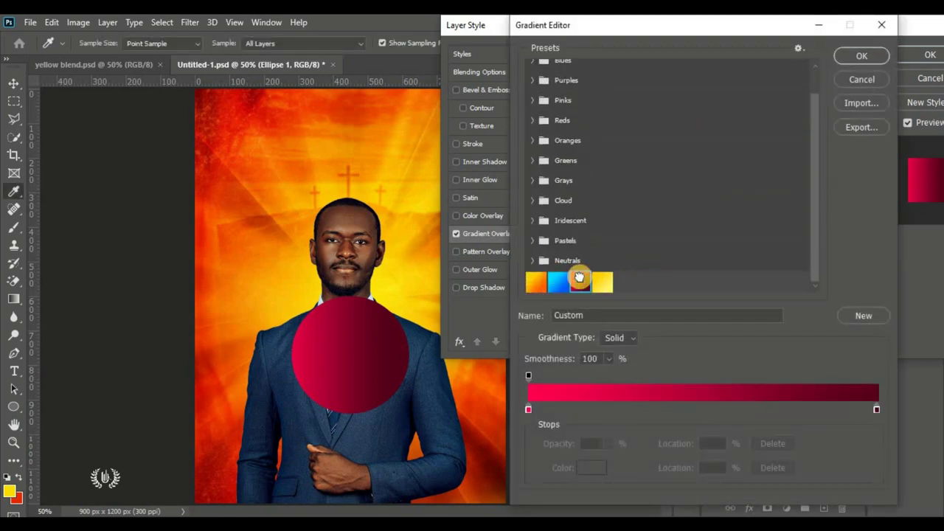
- Set the gradient stops to ff004e and 56011b and apply the overlay
click(529, 410)
click(592, 468)
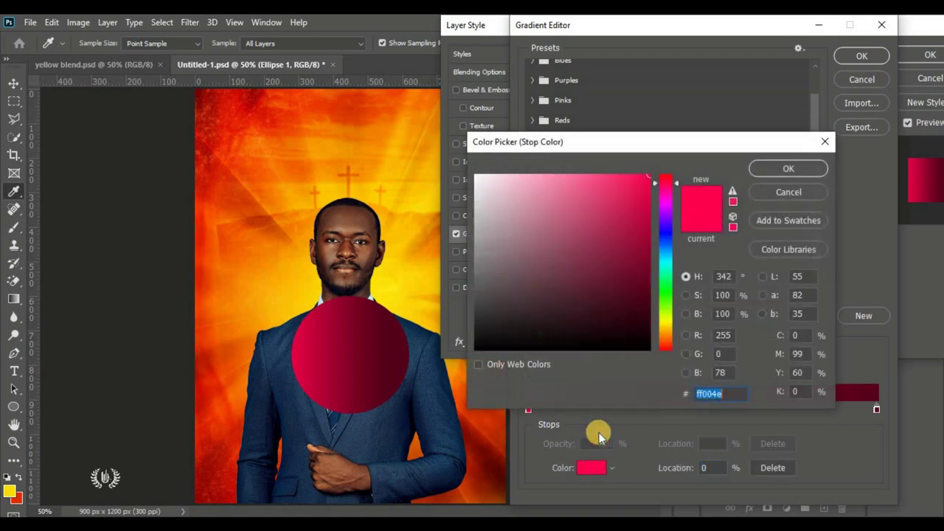
click(714, 388)
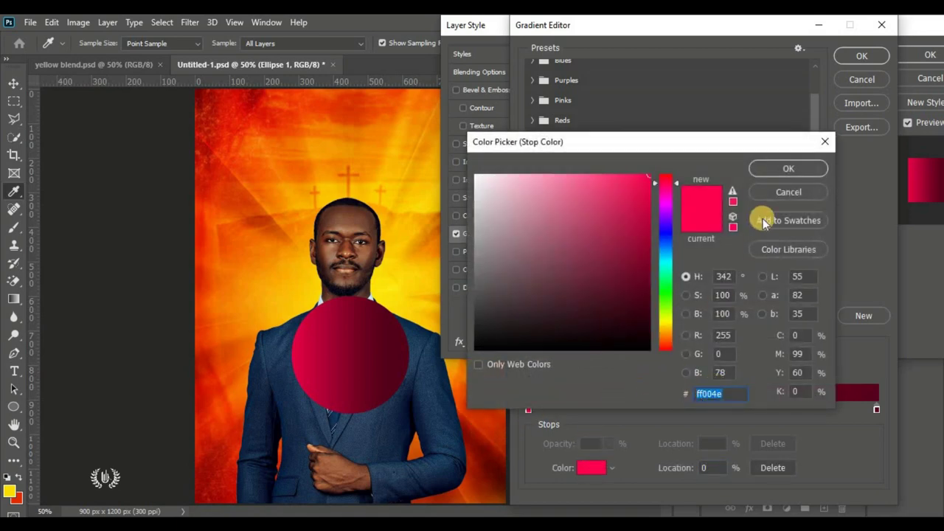
click(777, 167)
click(876, 410)
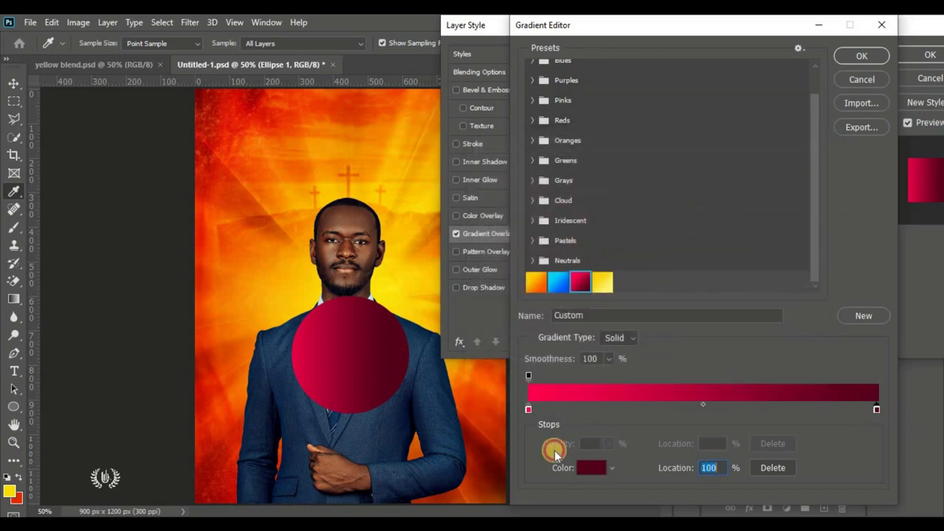
click(590, 468)
click(721, 396)
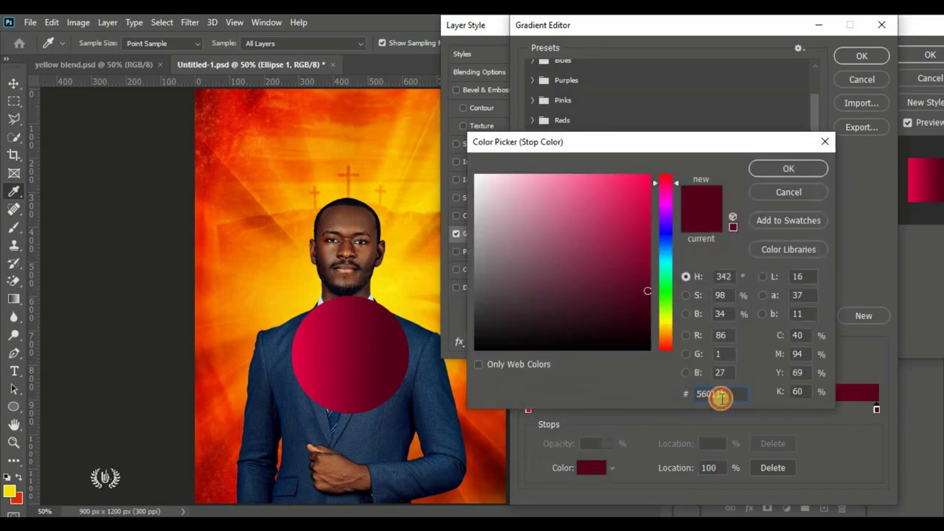
drag(753, 394, 681, 390)
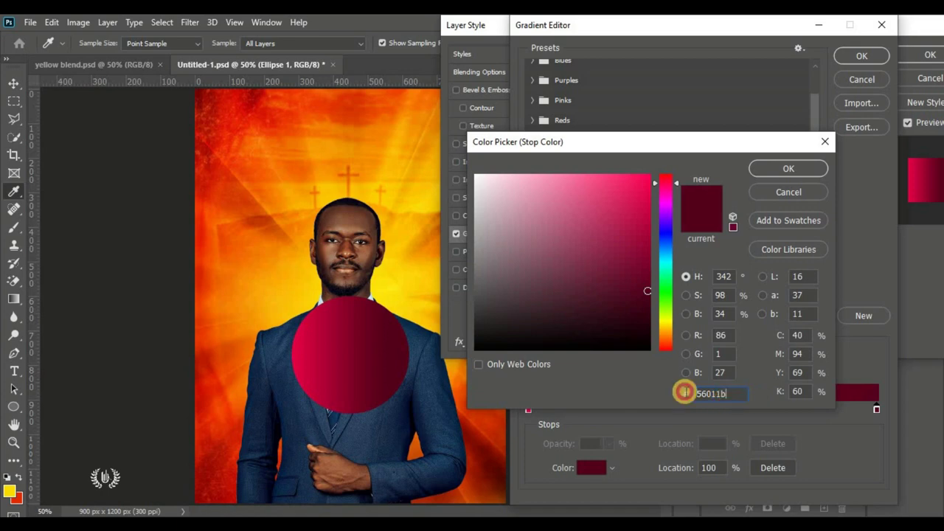
click(788, 169)
click(849, 60)
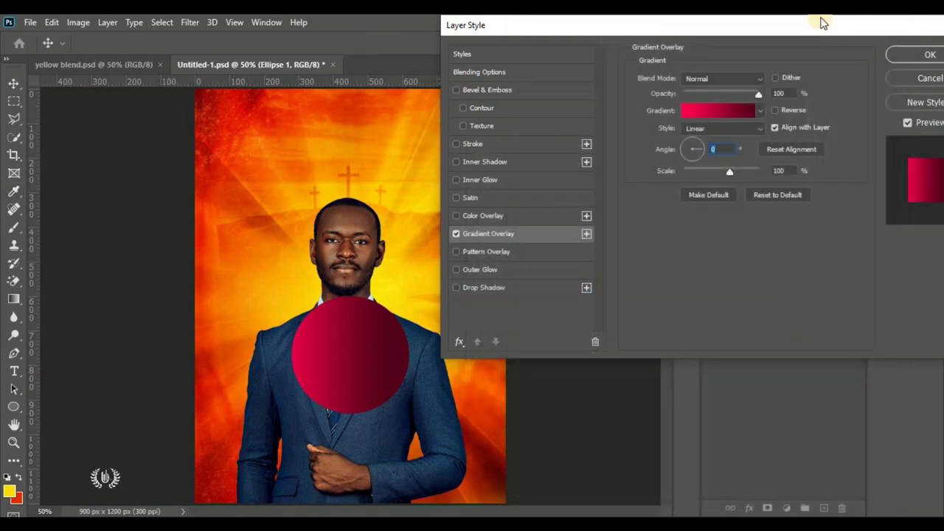
drag(821, 22, 790, 24)
click(898, 59)
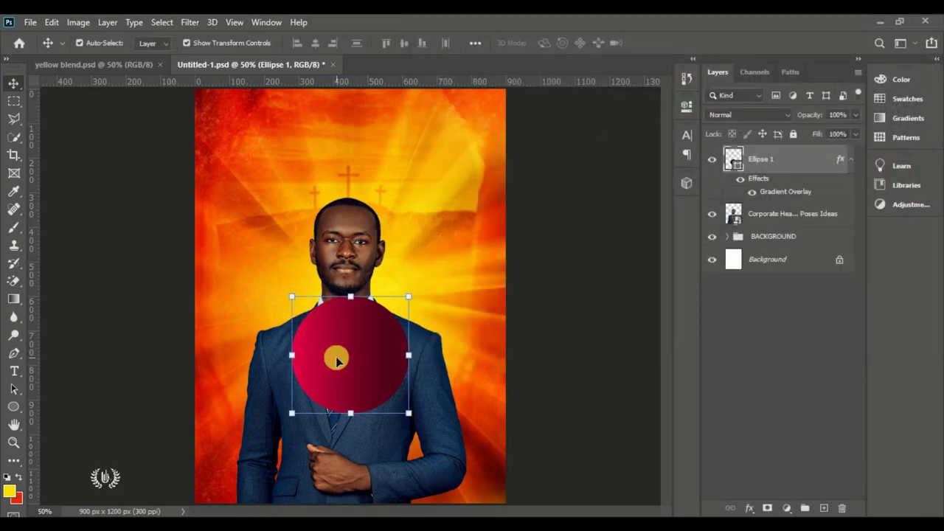
- Raise the crimson circle and move Ellipse 1 below the headshot layer to frame his head
drag(337, 360, 333, 311)
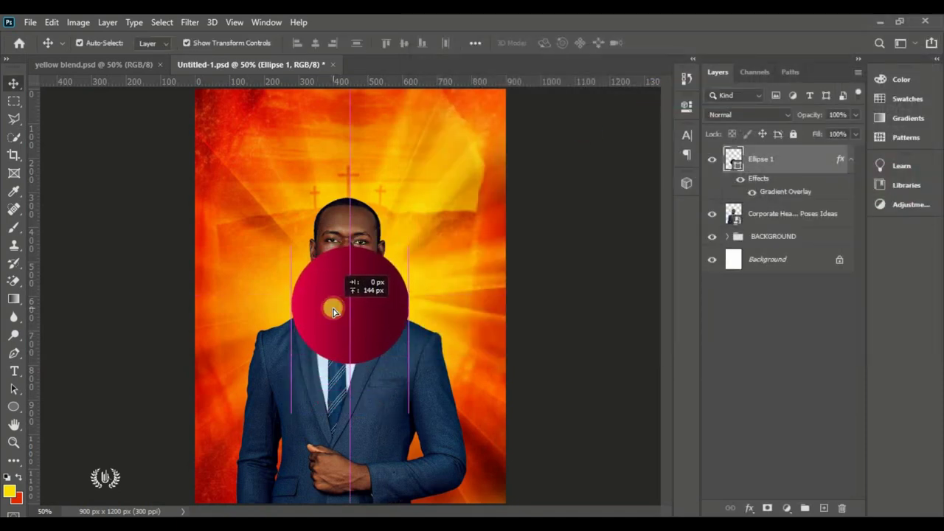
drag(814, 177, 802, 224)
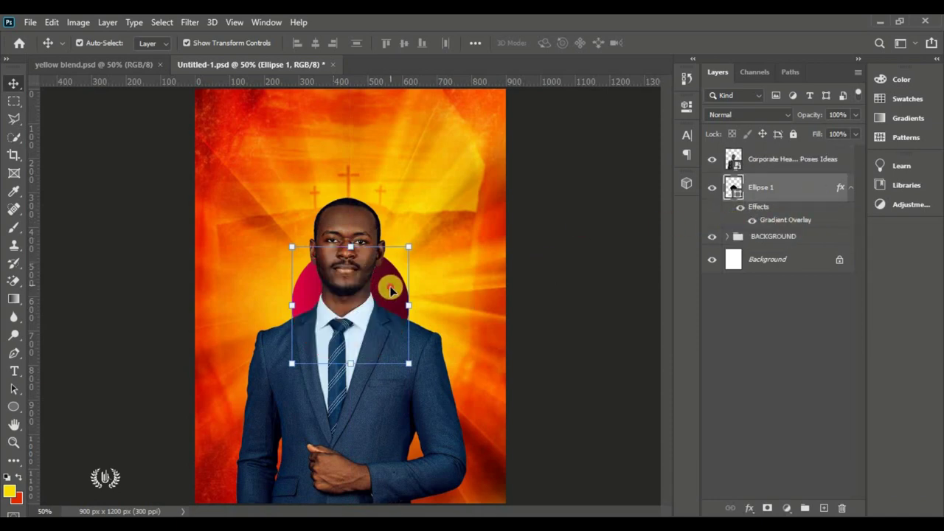
mouse_move(390, 289)
mouse_down()
mouse_move(387, 306)
mouse_move(384, 296)
mouse_up()
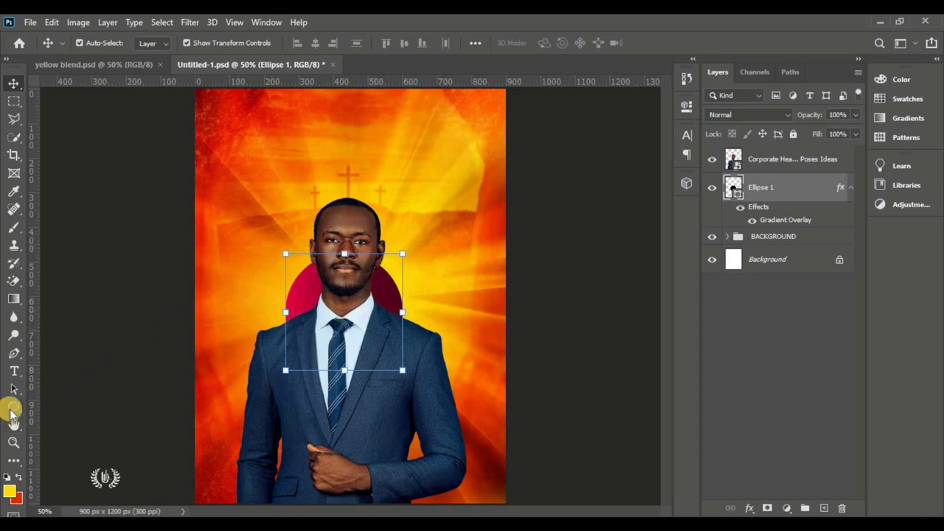
drag(10, 407, 45, 435)
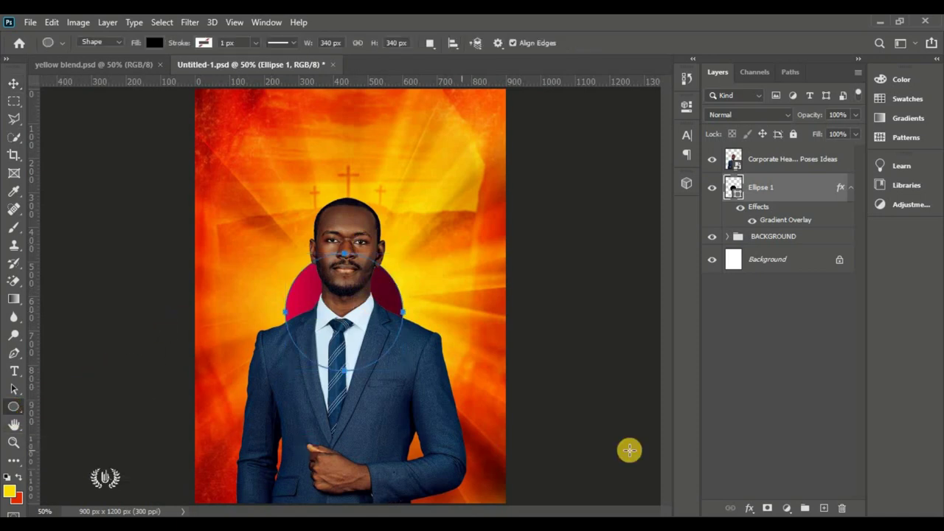
- Draw a second circle and move it up onto the man's neck
click(822, 508)
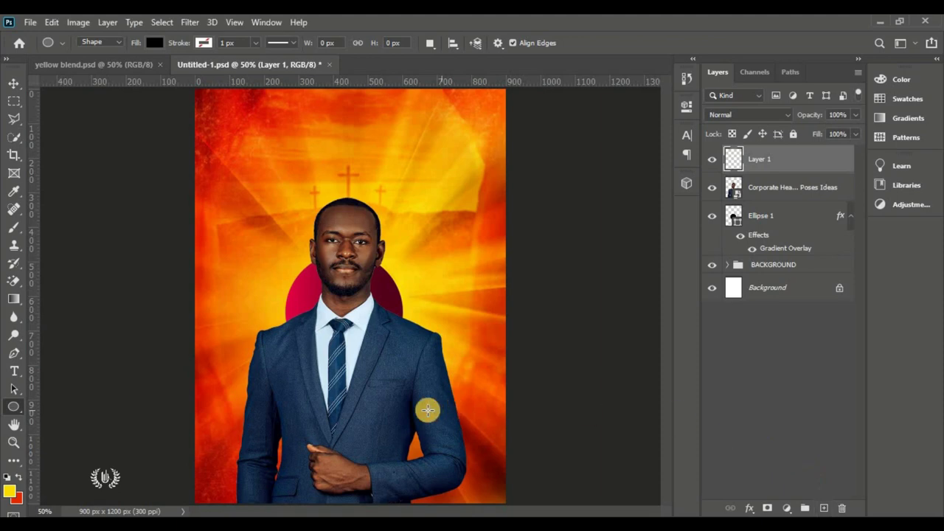
mouse_move(332, 339)
mouse_down()
mouse_move(415, 480)
mouse_move(416, 467)
mouse_up()
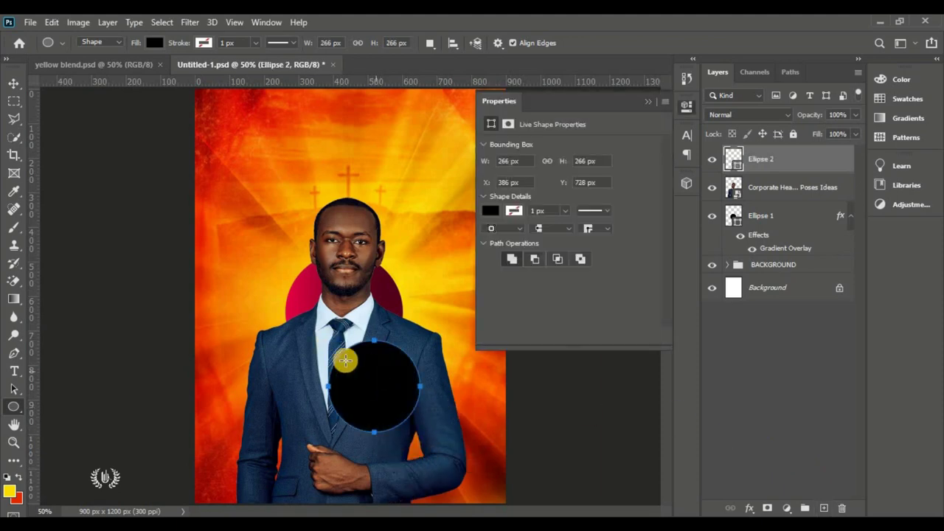
click(14, 82)
drag(337, 358, 307, 297)
click(649, 100)
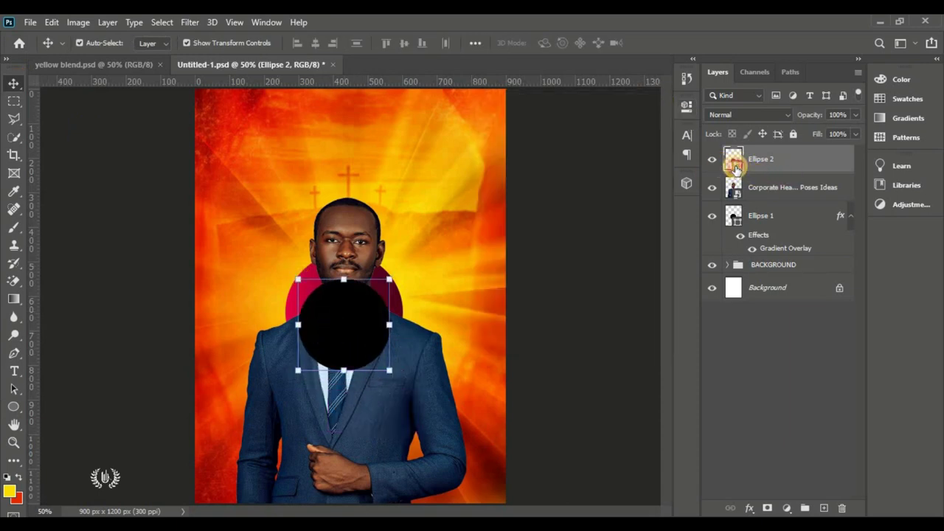
- Fill Ellipse 2 with yellow ffde00, nudge it up 20 px, and place it below the headshot
double_click(735, 168)
click(11, 490)
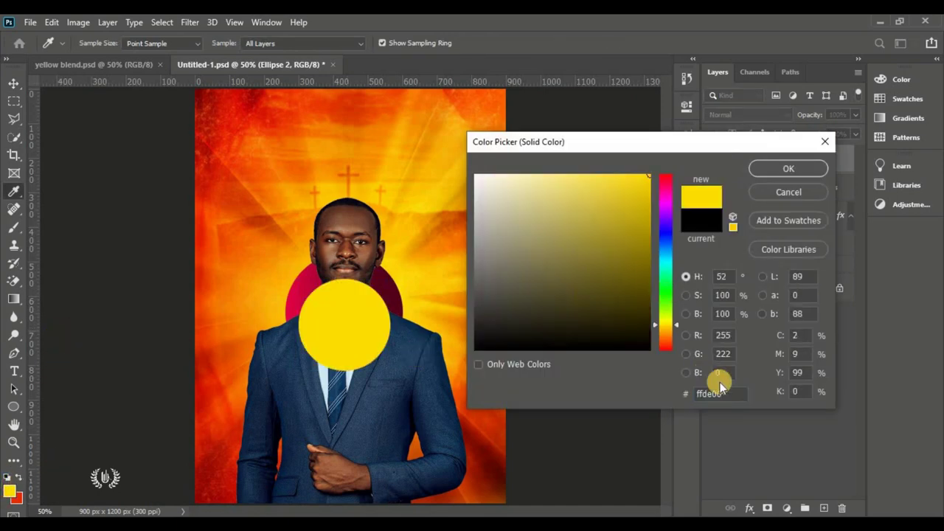
click(641, 368)
click(767, 176)
key(v)
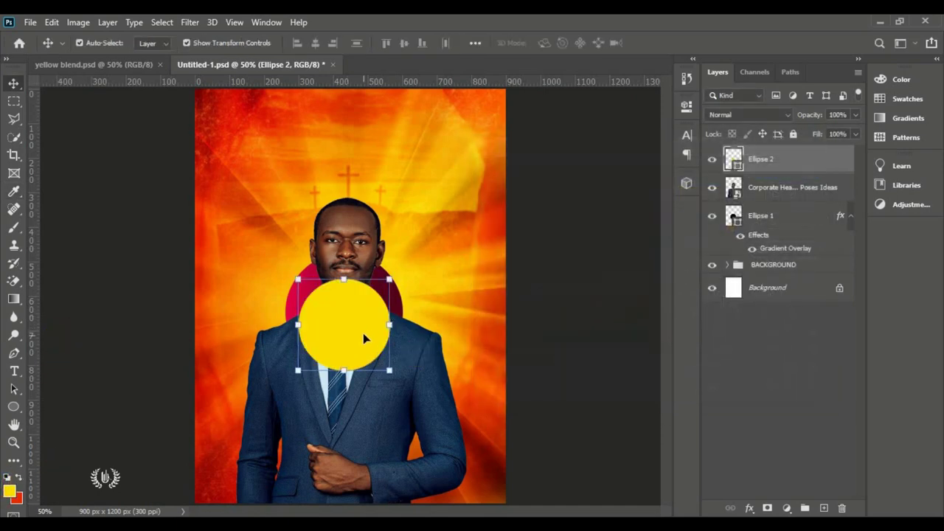
drag(363, 332, 364, 326)
drag(811, 156, 712, 200)
click(345, 295)
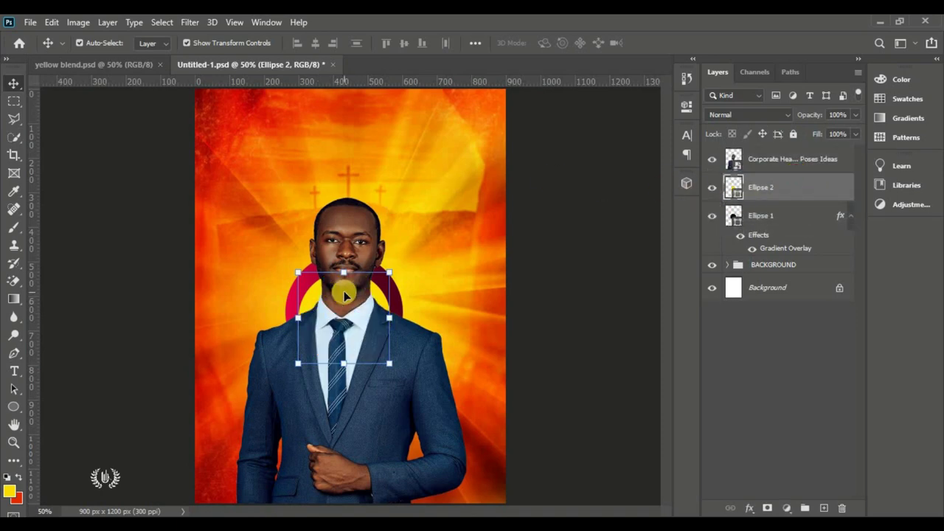
- Free Transform the yellow circle to shift it slightly
click(43, 22)
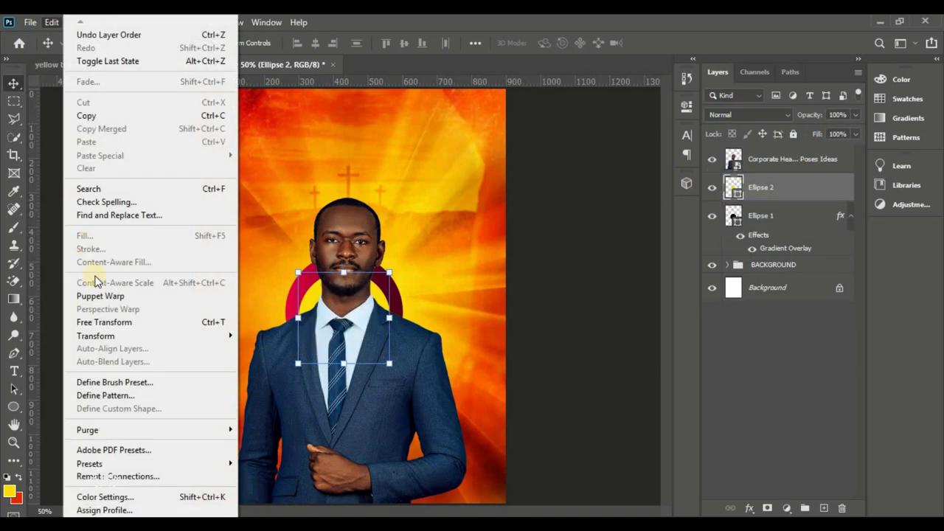
click(147, 322)
mouse_move(345, 295)
mouse_down()
mouse_move(343, 286)
mouse_move(334, 295)
mouse_up()
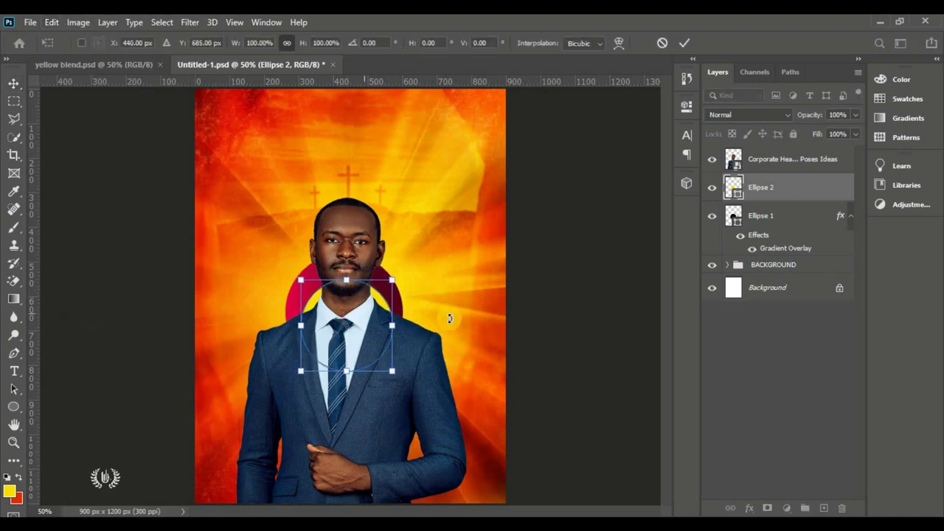
click(685, 46)
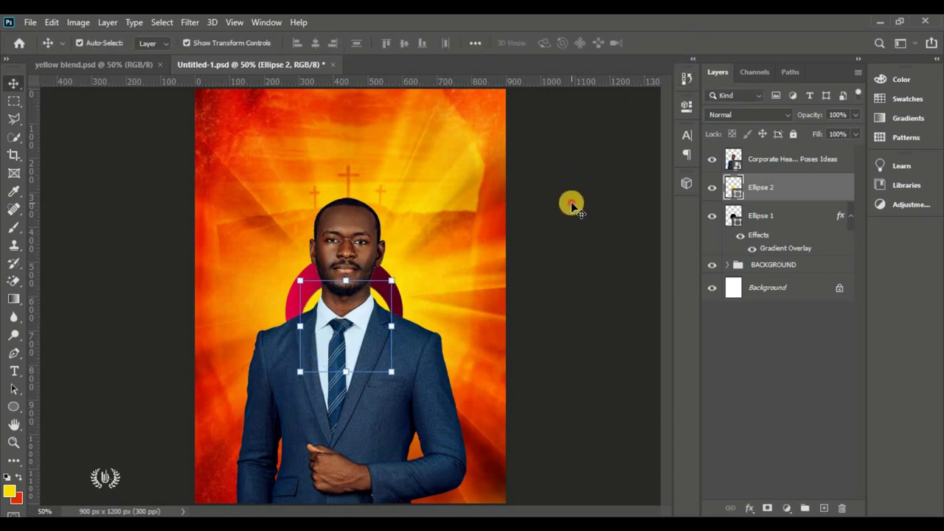
click(571, 206)
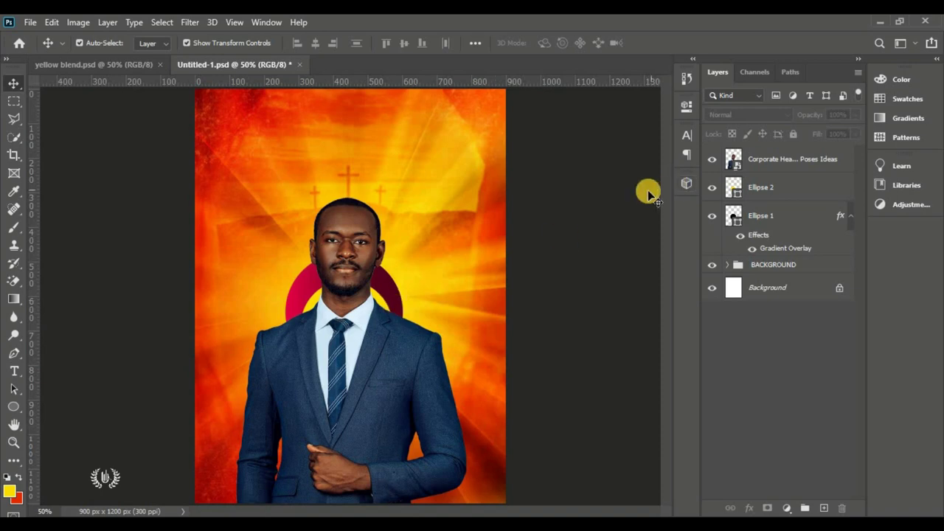
- Check Ellipse 1's visibility, then add a new Layer 1 above the headshot
click(781, 162)
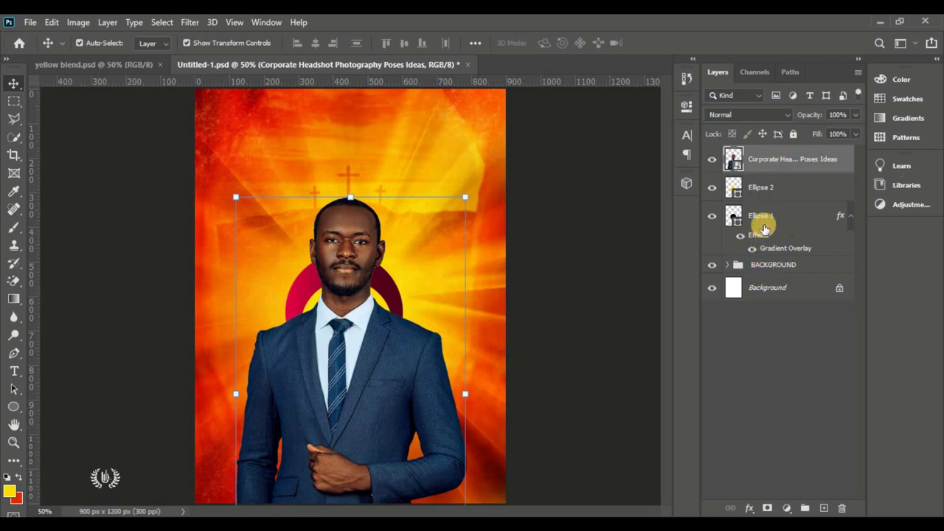
click(763, 229)
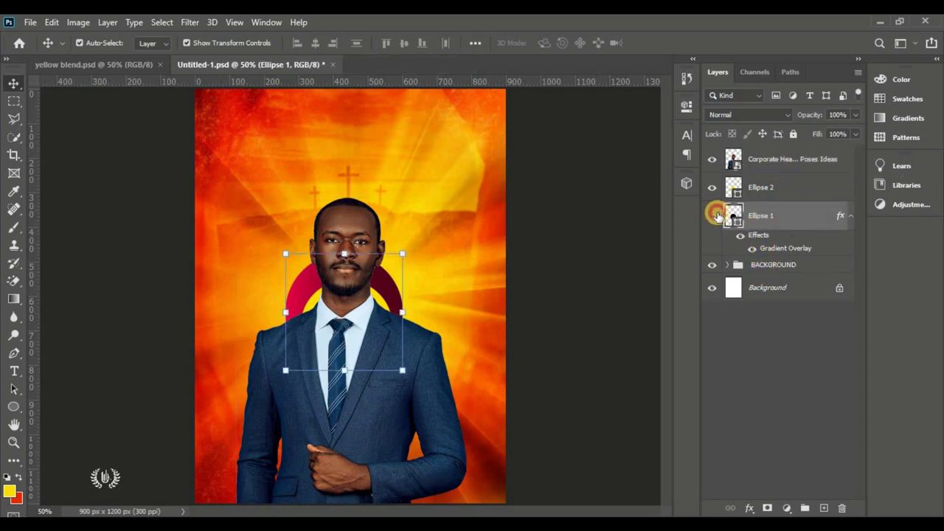
click(714, 215)
click(714, 215)
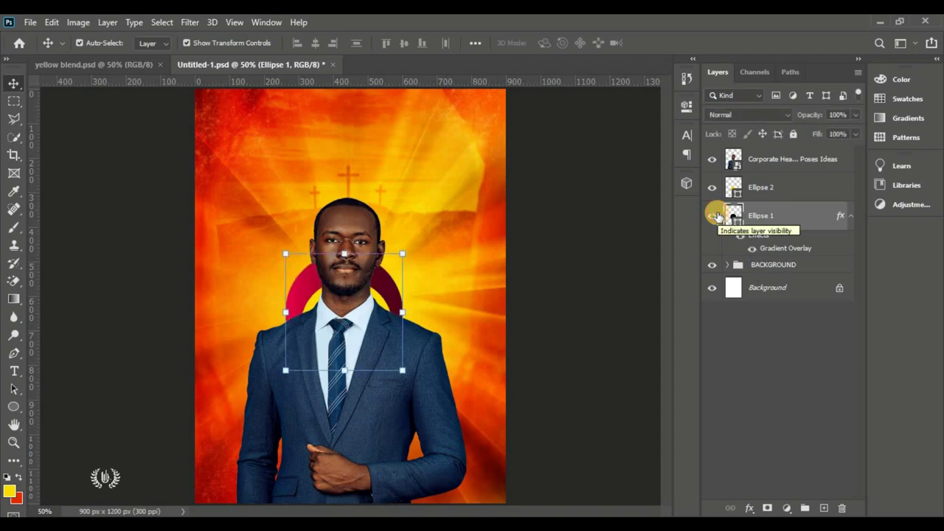
click(749, 160)
click(827, 507)
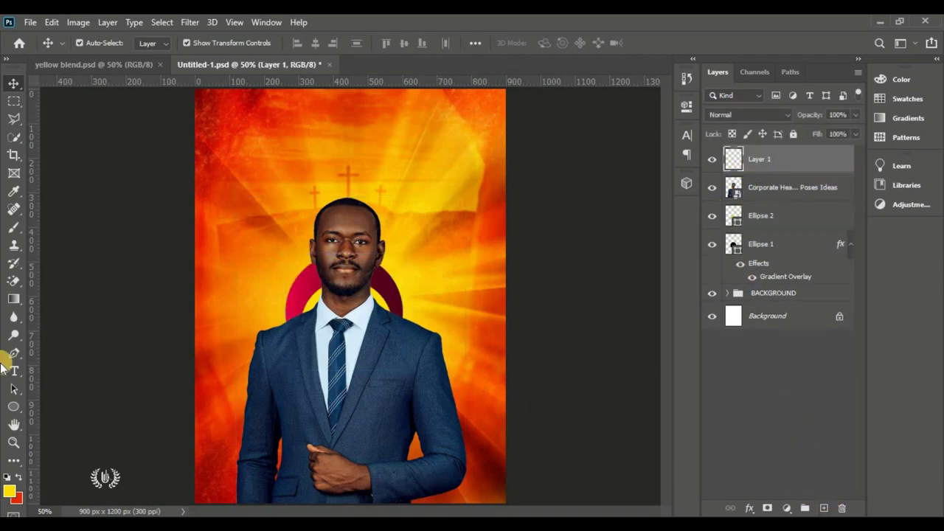
click(13, 406)
- Draw a third circle and fill it with light yellow #ffed7a
click(67, 434)
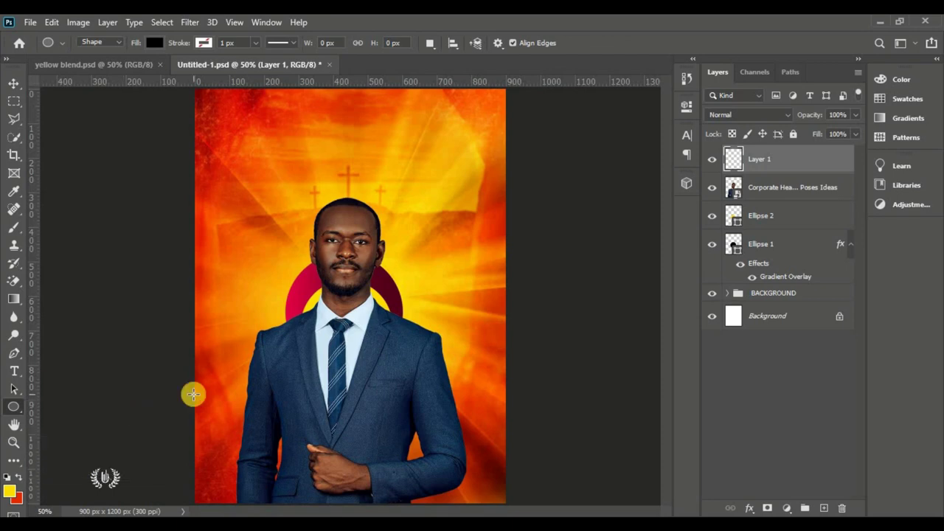
drag(306, 301, 371, 407)
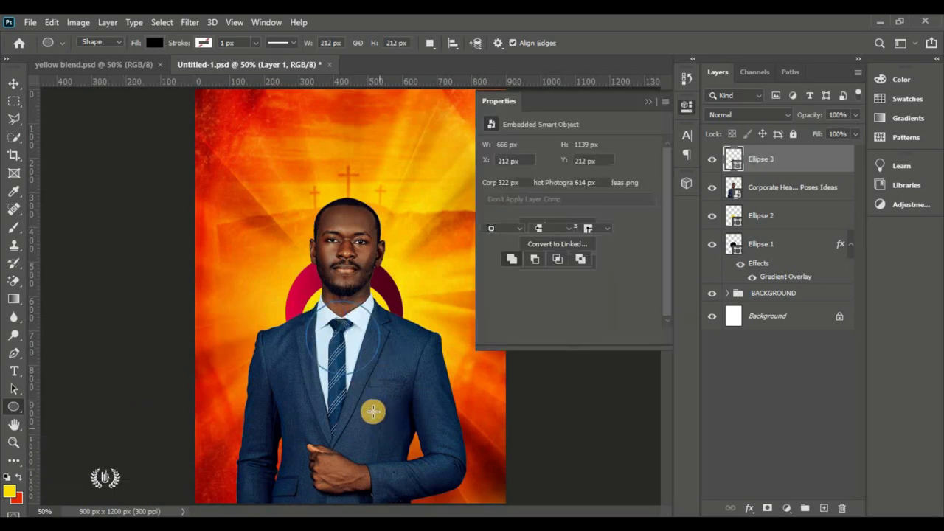
click(13, 82)
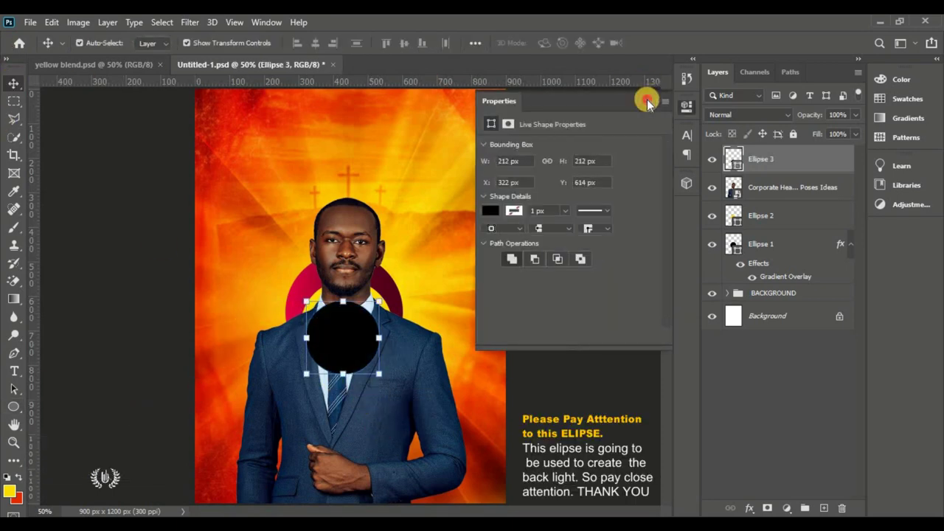
click(648, 101)
double_click(737, 166)
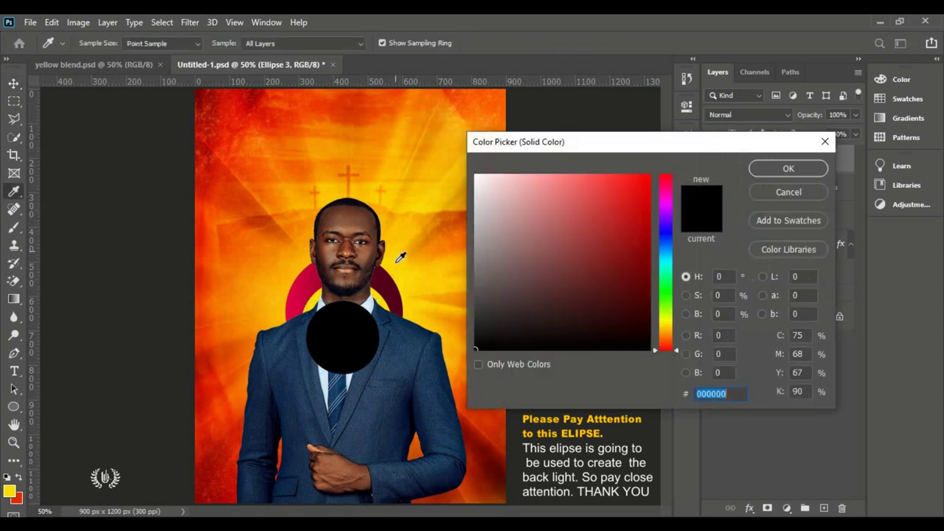
click(397, 272)
click(555, 162)
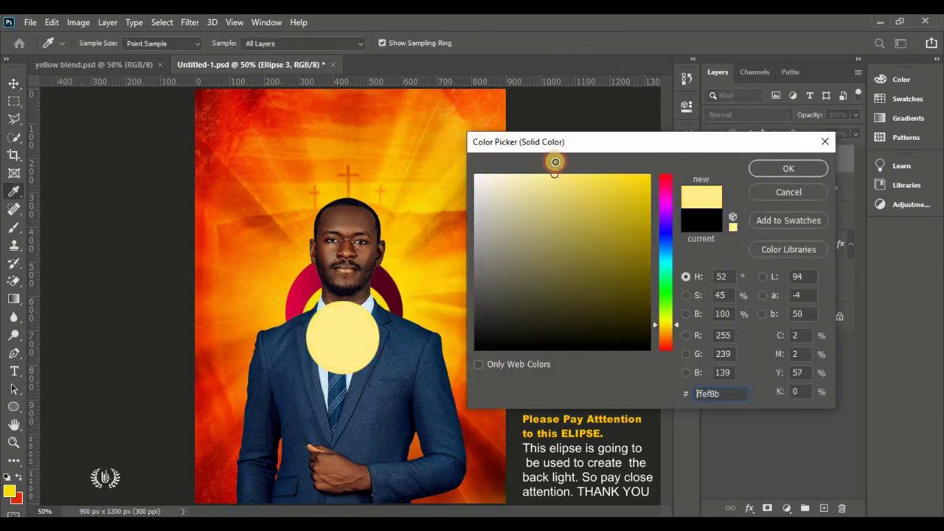
click(562, 169)
drag(555, 171, 565, 172)
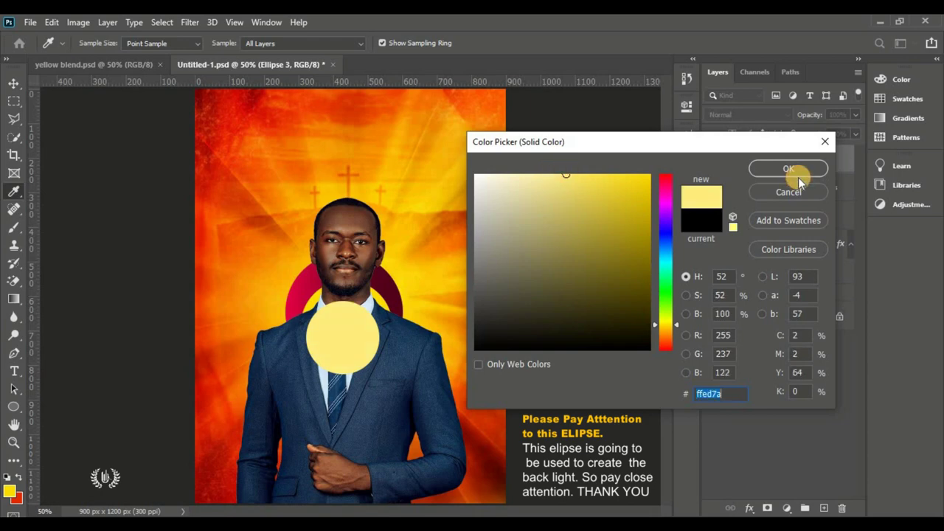
click(726, 392)
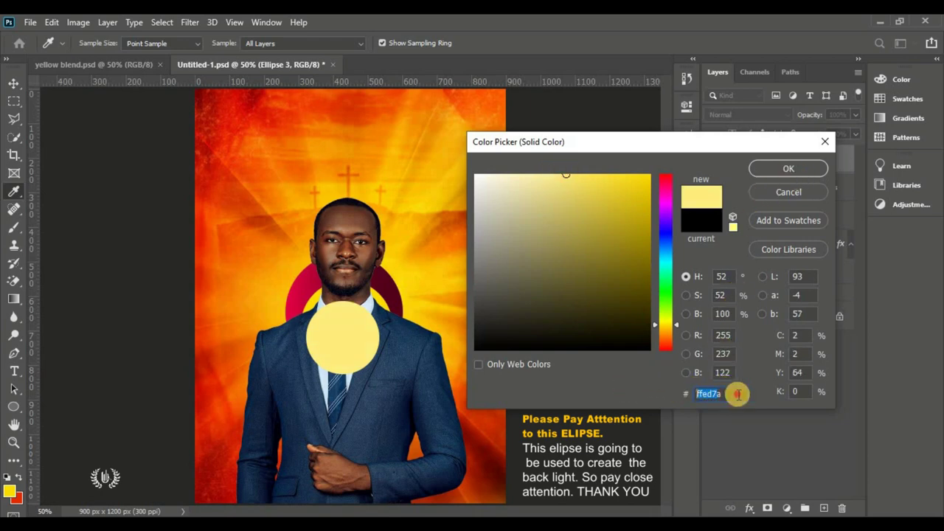
click(780, 171)
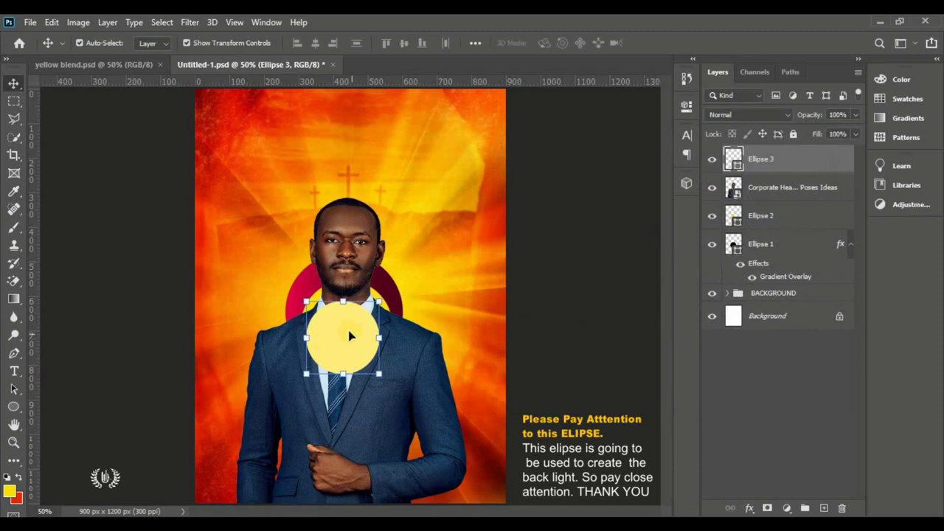
- Enlarge the yellow circle to about 166% and move it below the halo ellipses
click(53, 22)
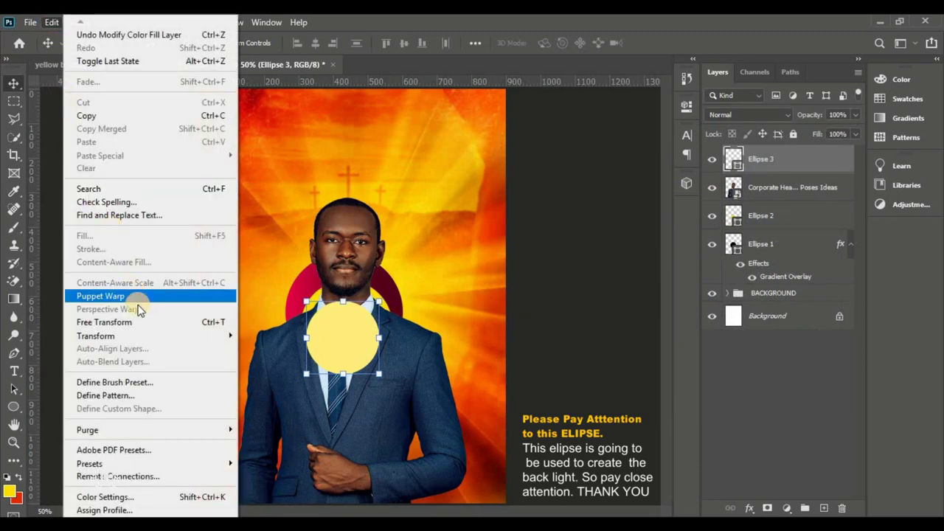
key(Escape)
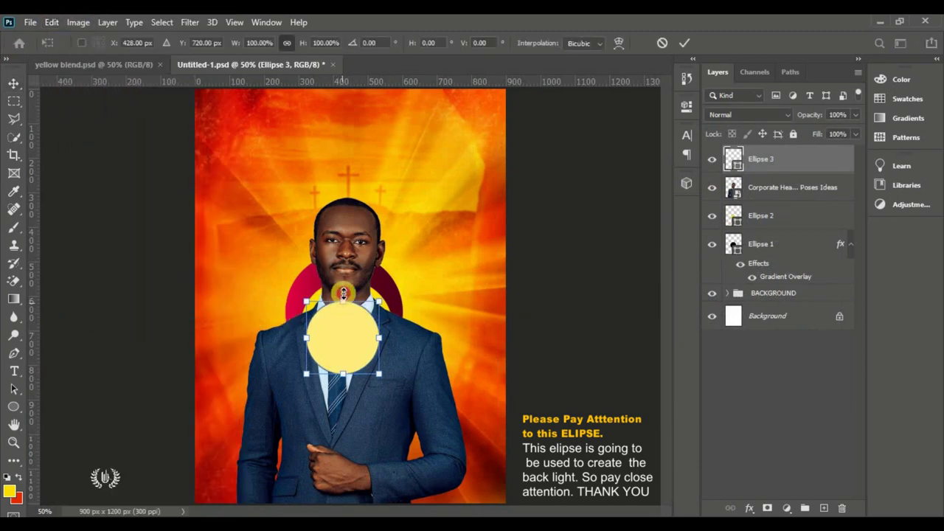
drag(343, 294, 343, 251)
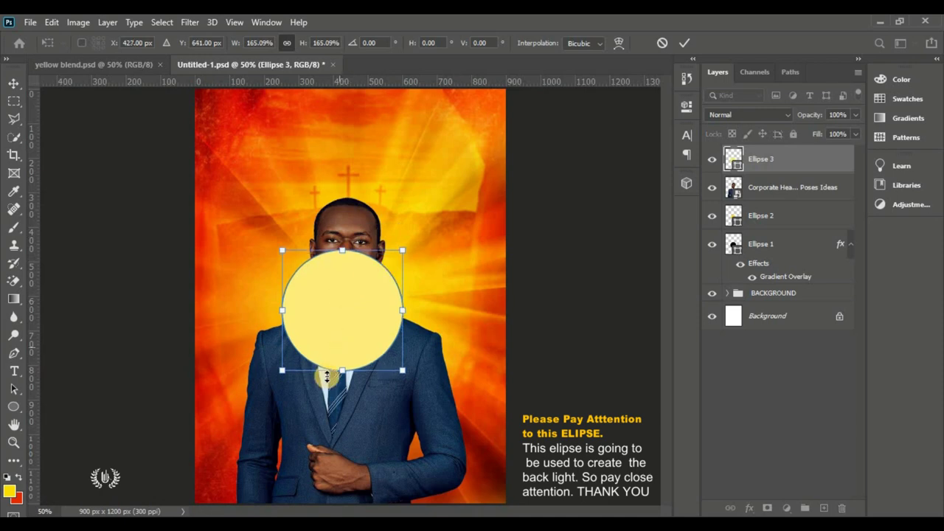
click(685, 43)
drag(811, 159, 812, 275)
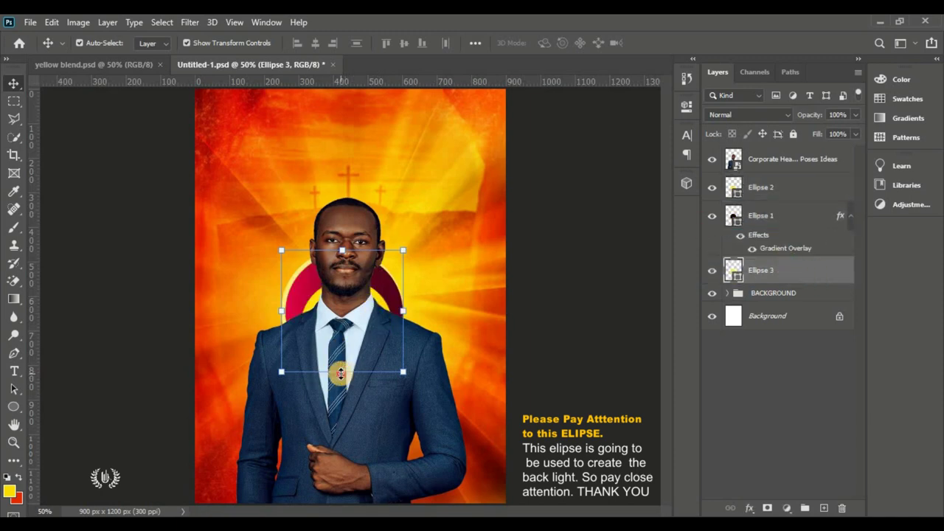
drag(340, 373, 339, 381)
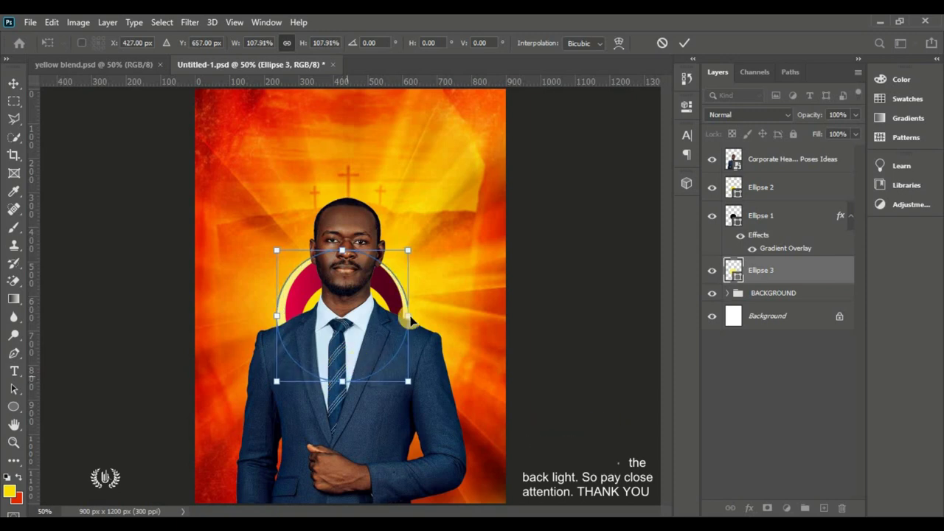
click(684, 45)
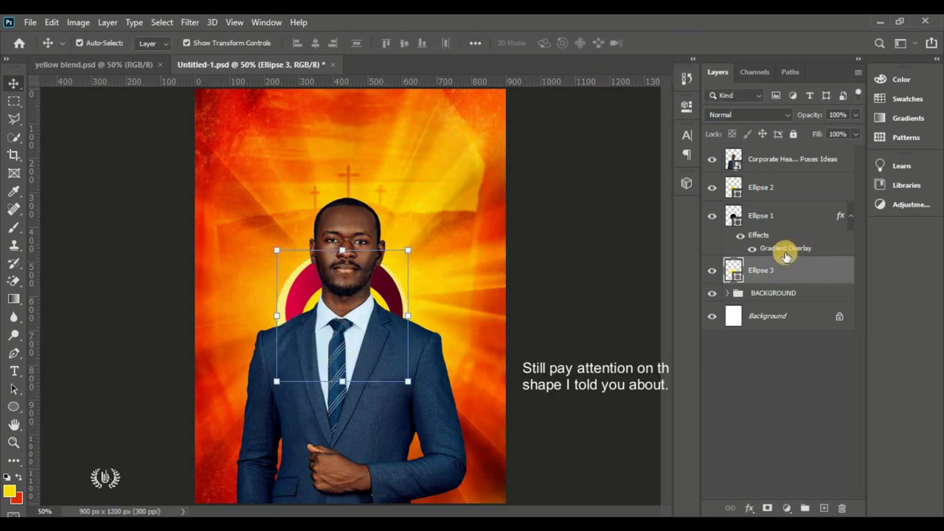
- Align the three ellipses on their horizontal centres and nudge the yellow circle up
shift+click(777, 191)
click(315, 44)
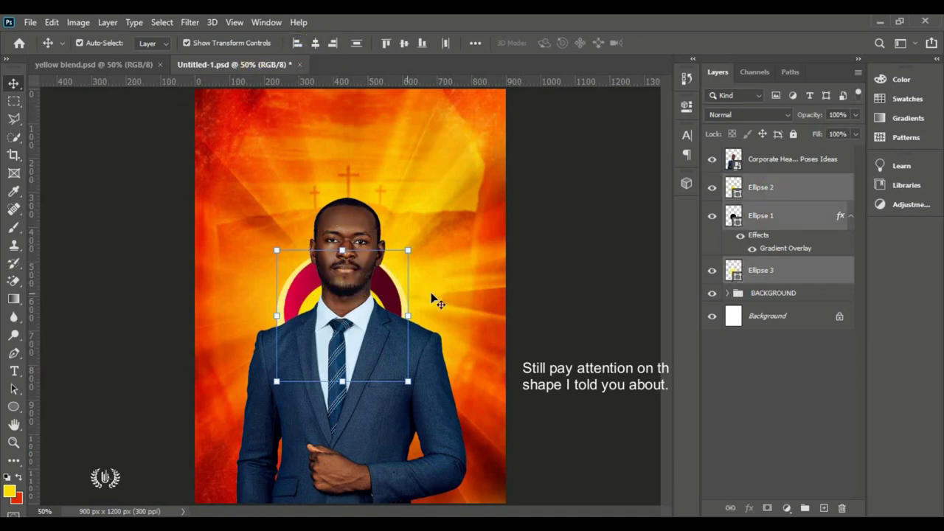
click(602, 293)
click(774, 270)
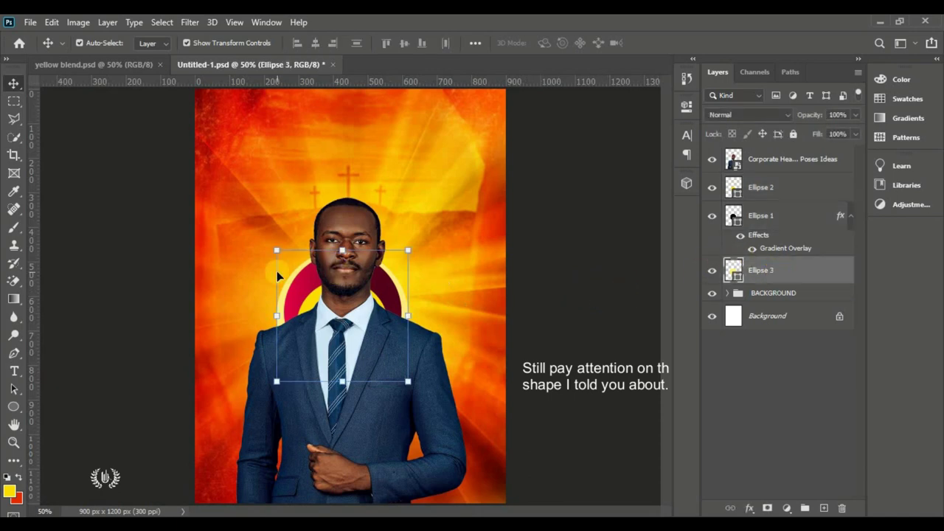
key(Up)
key(Up)
key(Up)
key(Up)
key(Up)
key(Up)
key(Up)
key(Up)
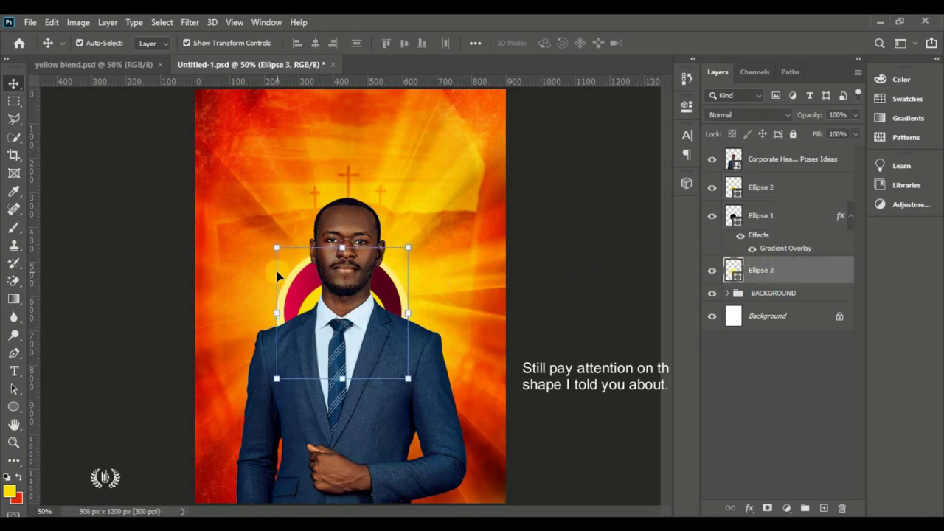
click(618, 335)
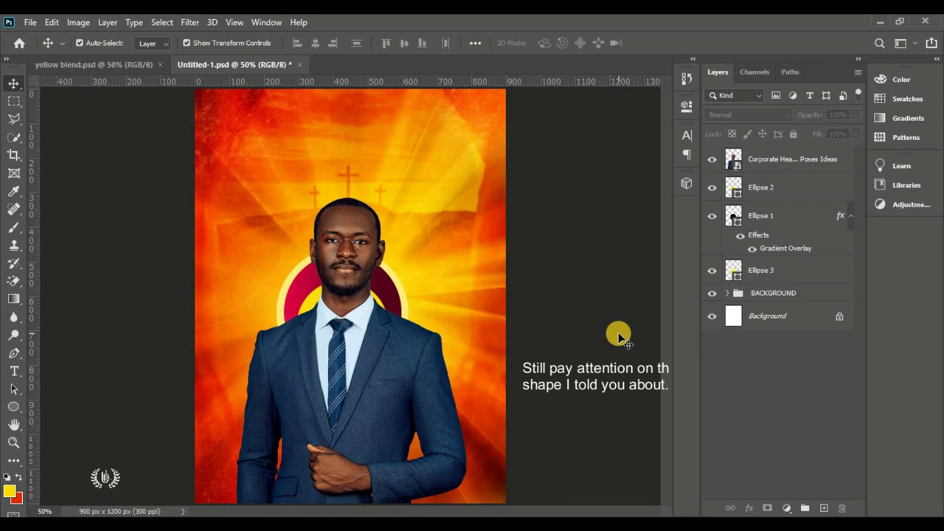
click(372, 366)
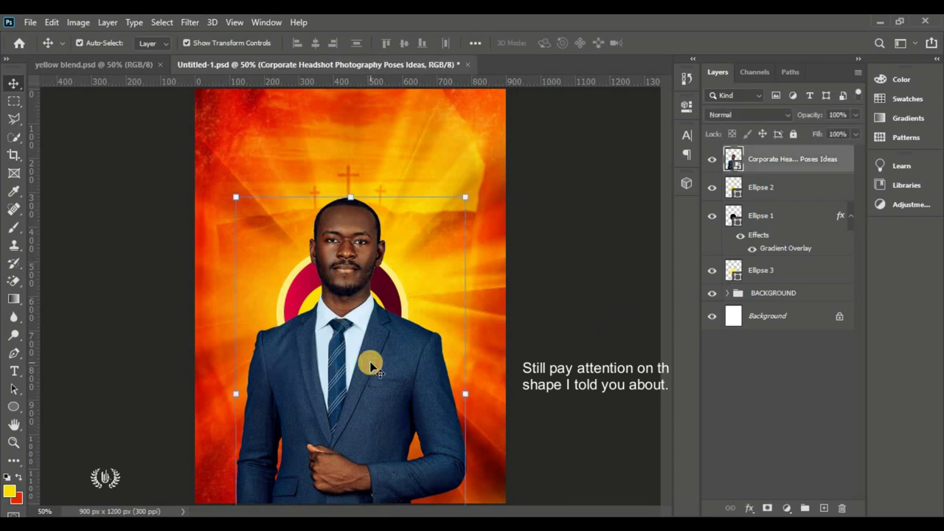
- Align the headshot and all ellipse layers on their horizontal centres
shift+click(807, 274)
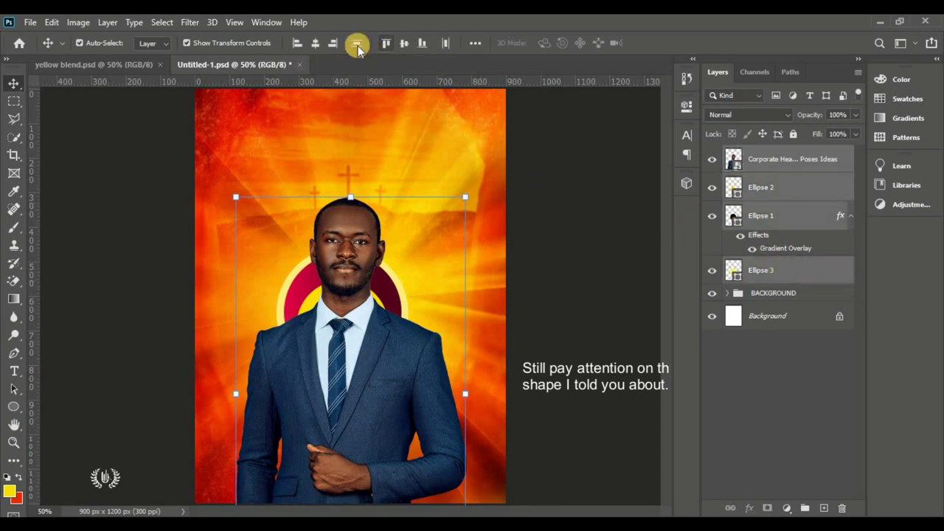
click(319, 44)
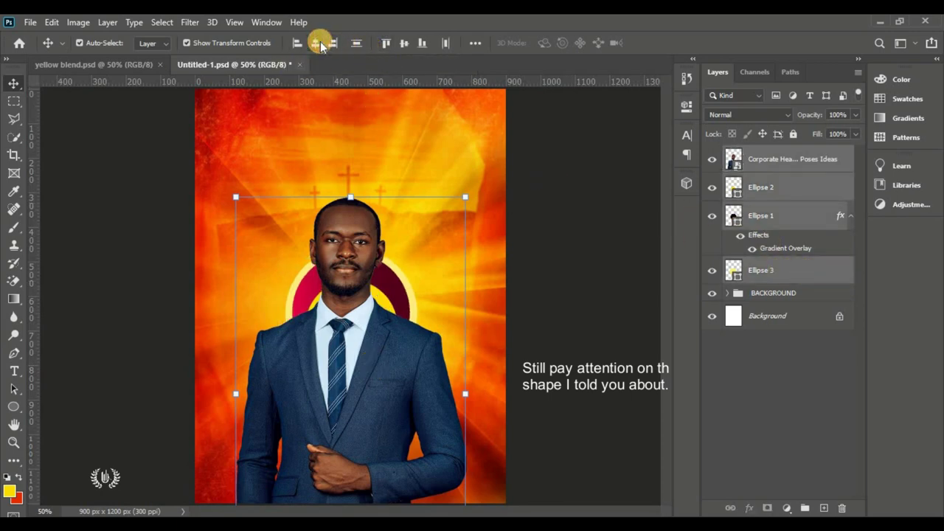
click(553, 297)
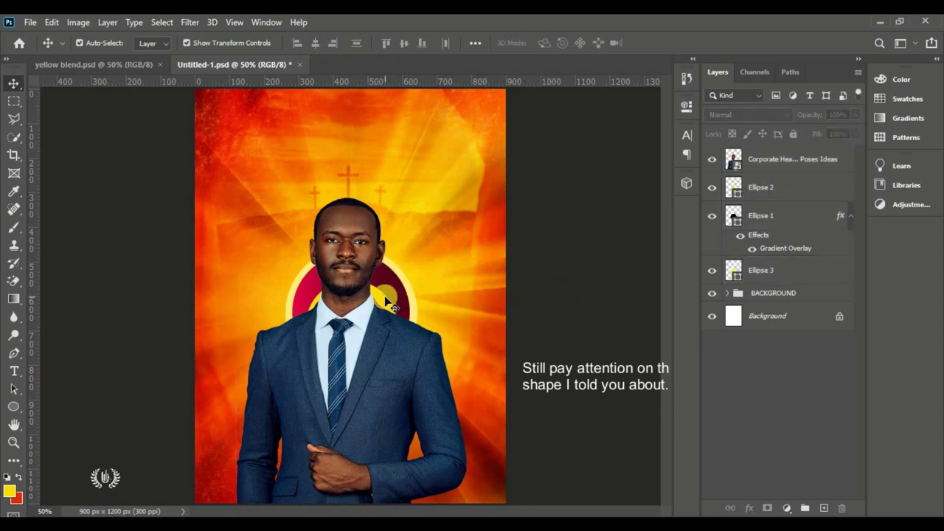
- Nudge Ellipse 2 slightly left and toggle Ellipse 3's visibility to compare
click(384, 296)
key(Left)
key(Left)
key(Left)
key(Left)
key(Left)
key(Left)
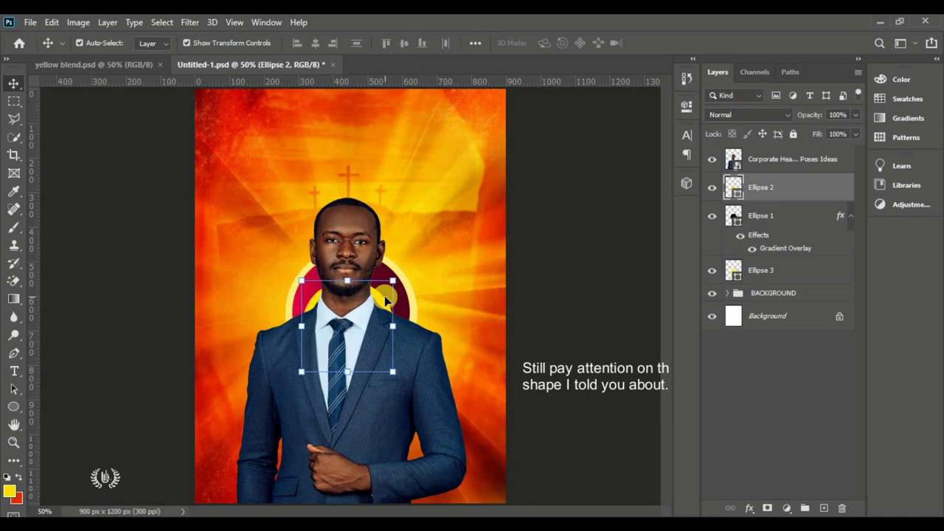
click(557, 294)
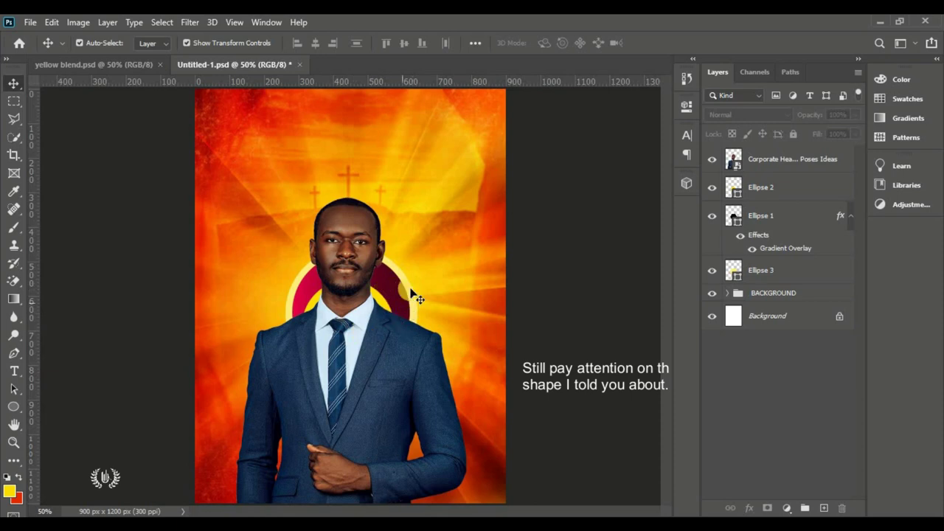
click(745, 278)
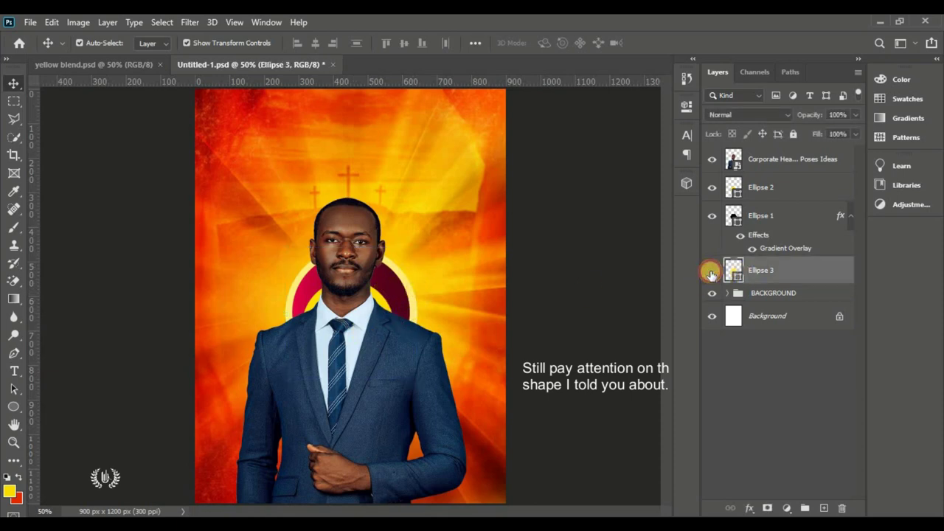
click(712, 271)
click(712, 271)
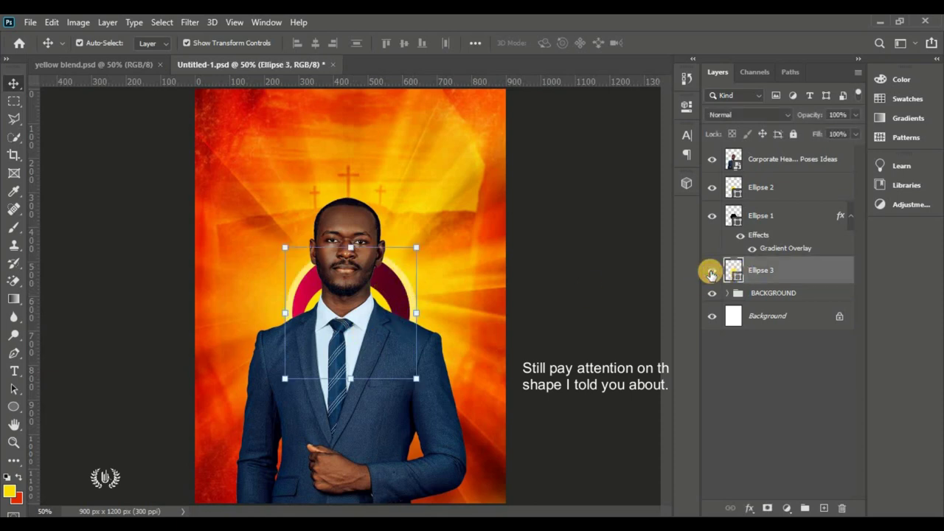
- Rasterize Ellipse 3 and apply a 35 px Gaussian Blur to it
click(194, 22)
mouse_move(321, 185)
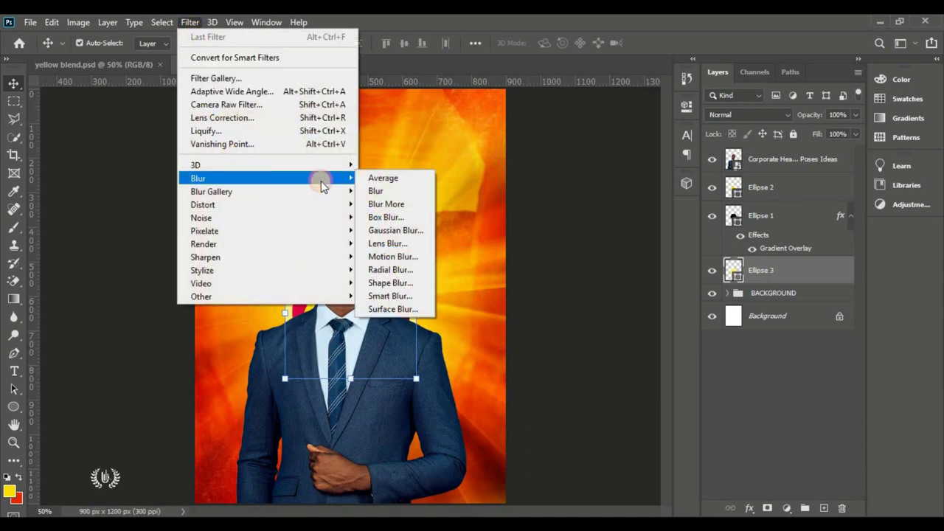
click(401, 243)
drag(480, 200, 518, 121)
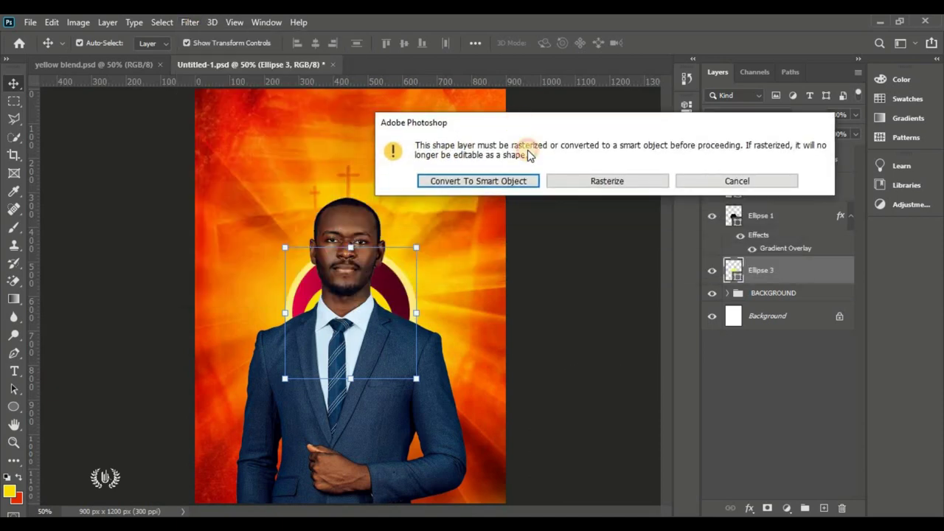
click(560, 182)
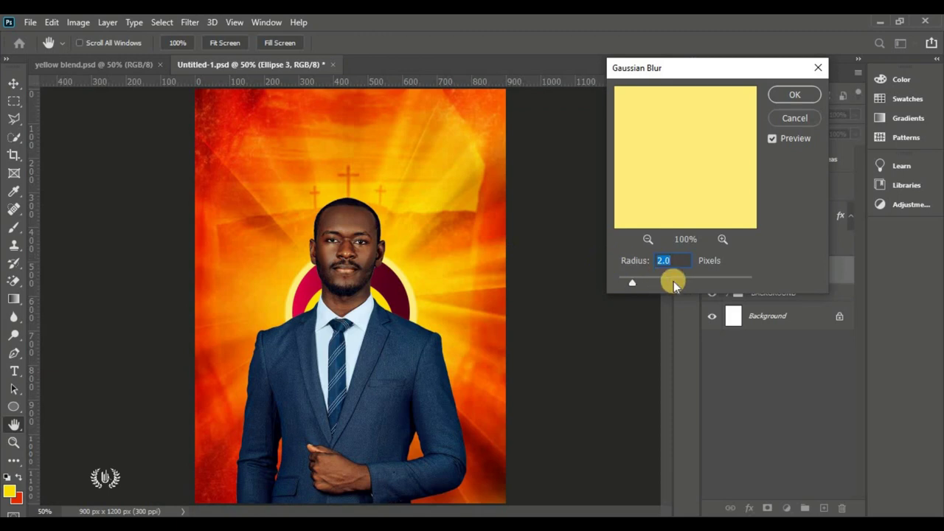
drag(673, 281, 692, 281)
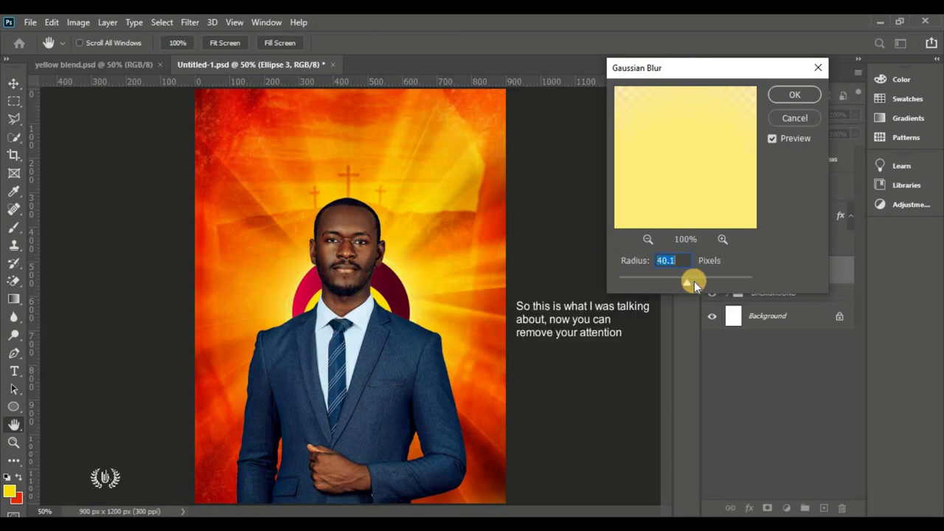
text(35)
click(793, 96)
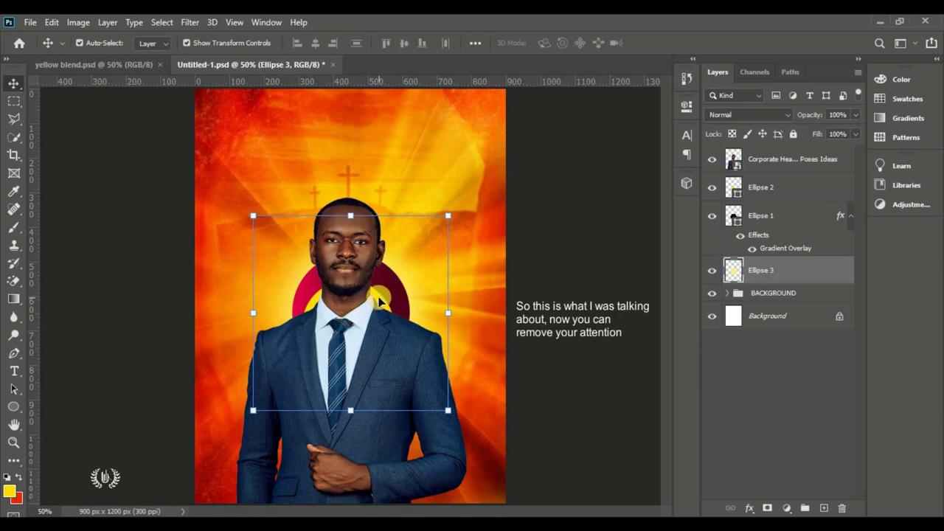
click(582, 306)
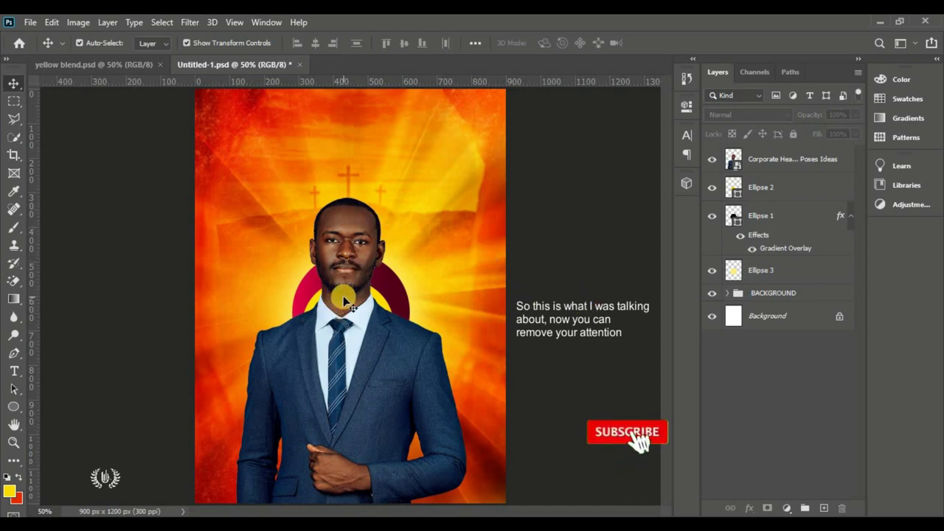
click(773, 160)
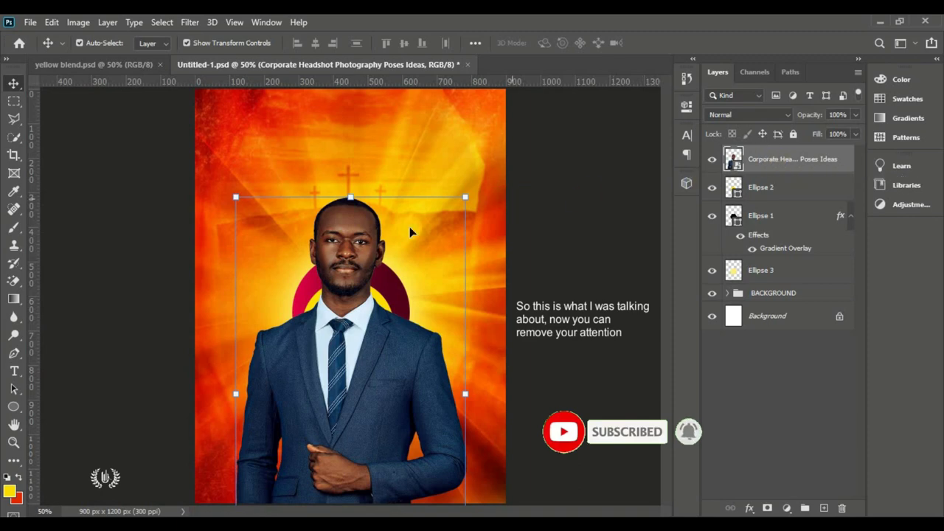
- Place the Bright portrait embedded, shrunk to the man's lower left
click(31, 23)
click(94, 298)
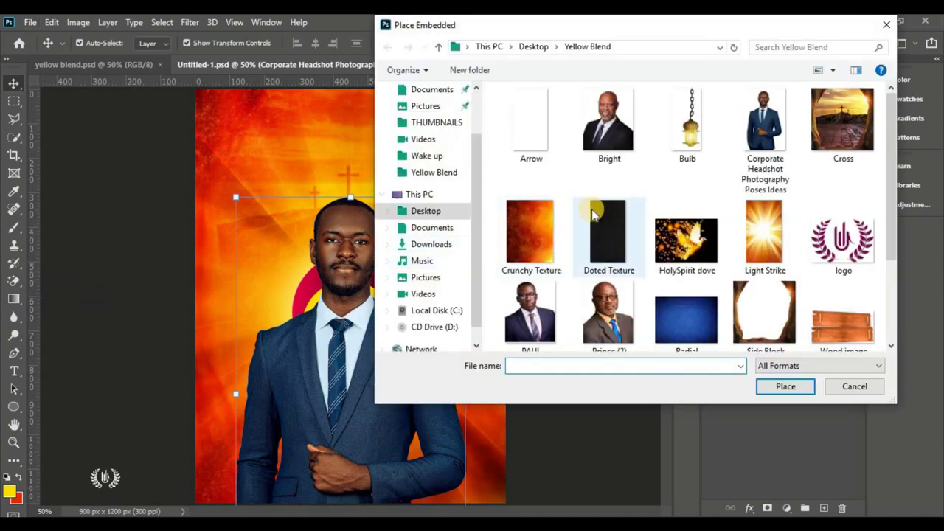
scroll(594, 213, down, 2)
scroll(601, 221, up, 2)
click(610, 125)
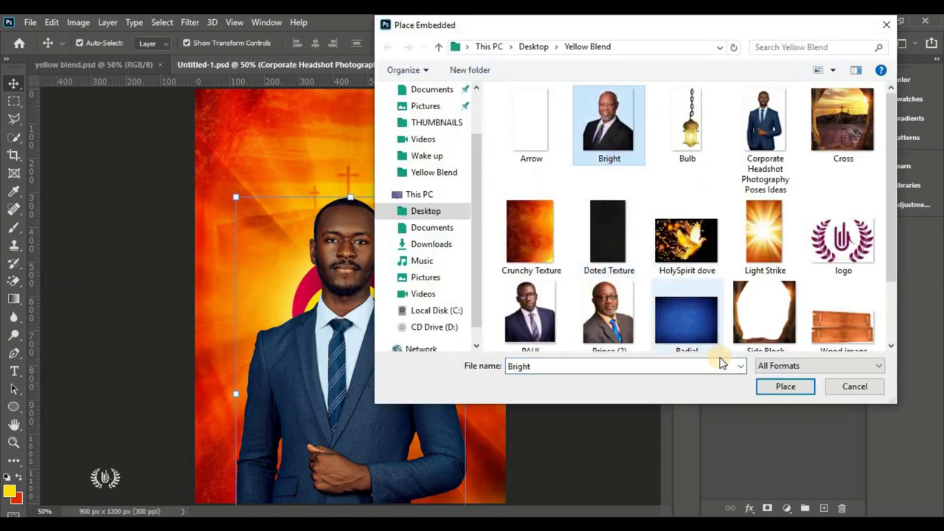
click(782, 386)
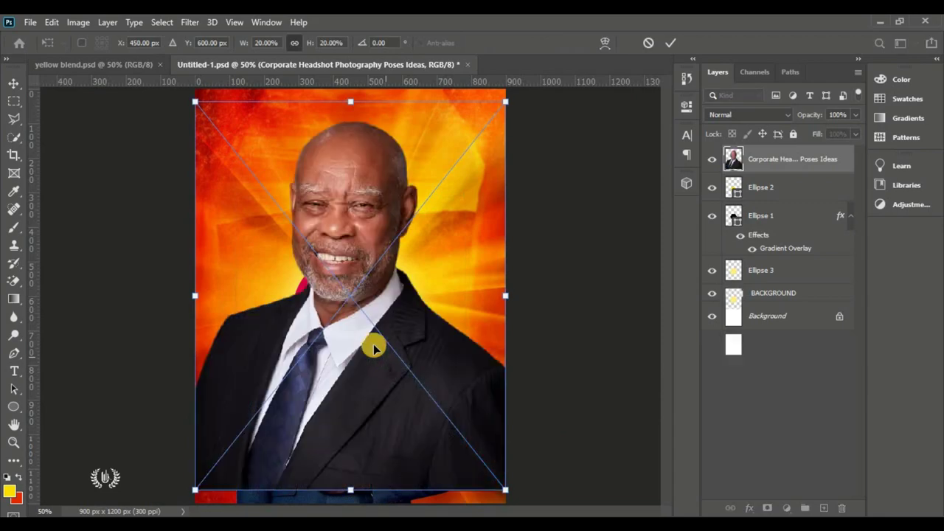
drag(347, 96, 301, 417)
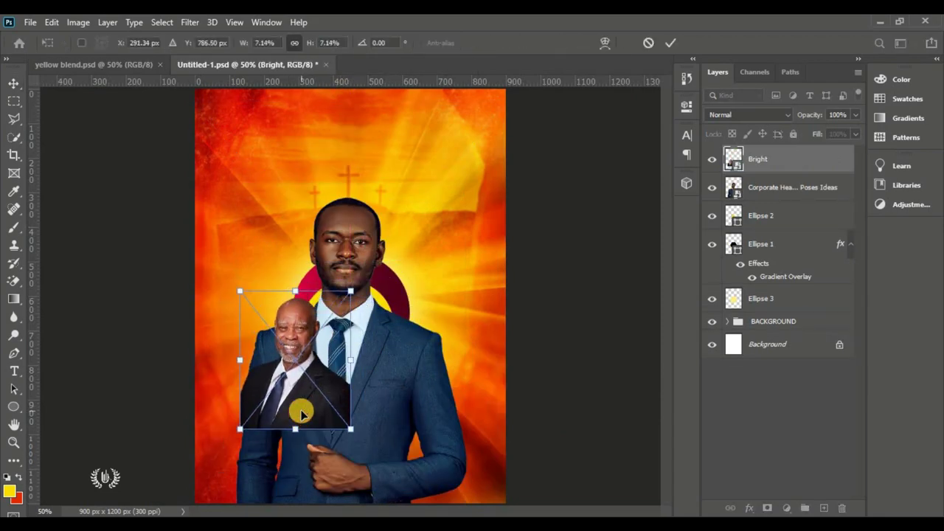
key(Return)
- Place the Prince (2) portrait embedded, shrunk and moved to the man's right
click(31, 22)
click(59, 332)
double_click(603, 302)
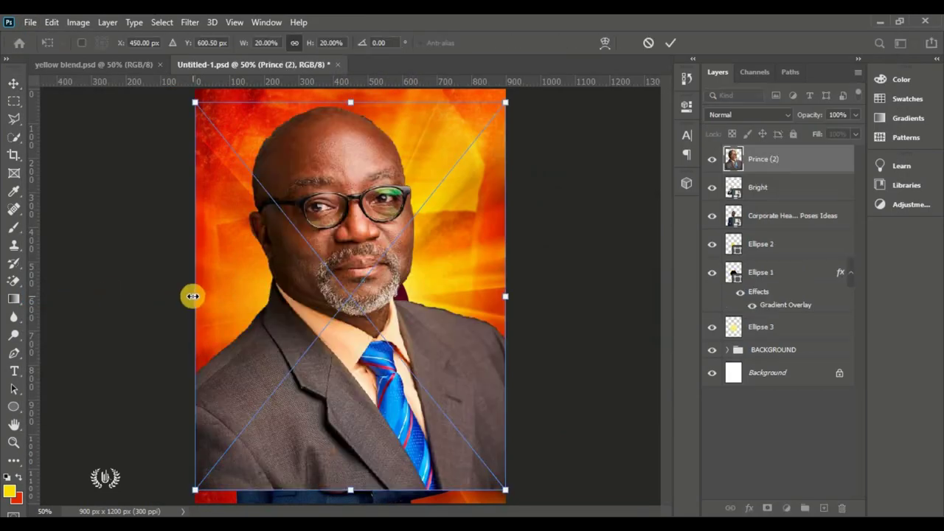
drag(191, 297, 361, 354)
drag(468, 441, 470, 437)
key(Return)
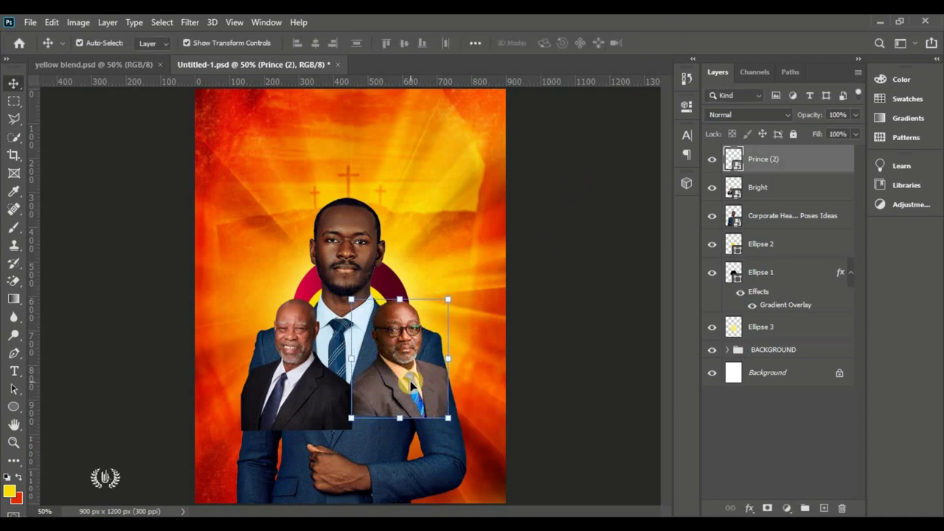
- Add a layer mask to Prince (2) and paint black over its lower brown suit
click(767, 508)
key(d)
click(14, 227)
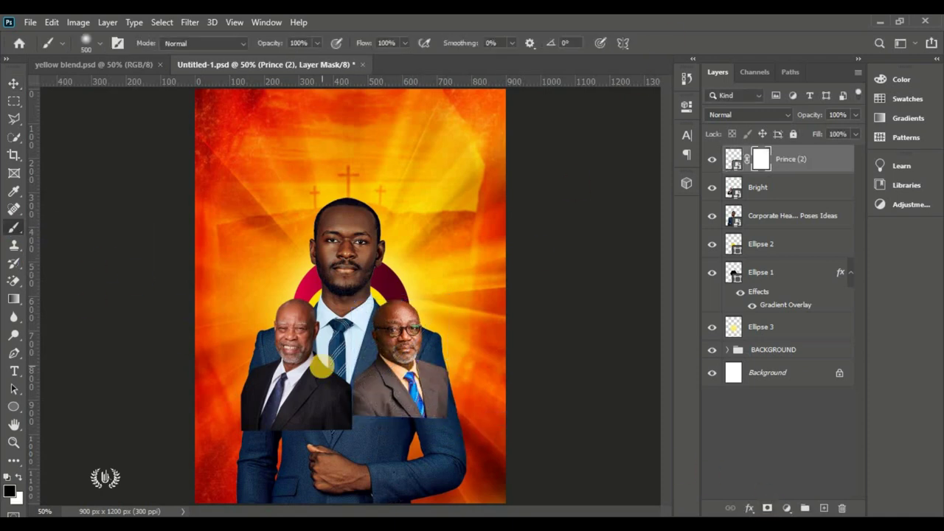
drag(449, 427, 367, 451)
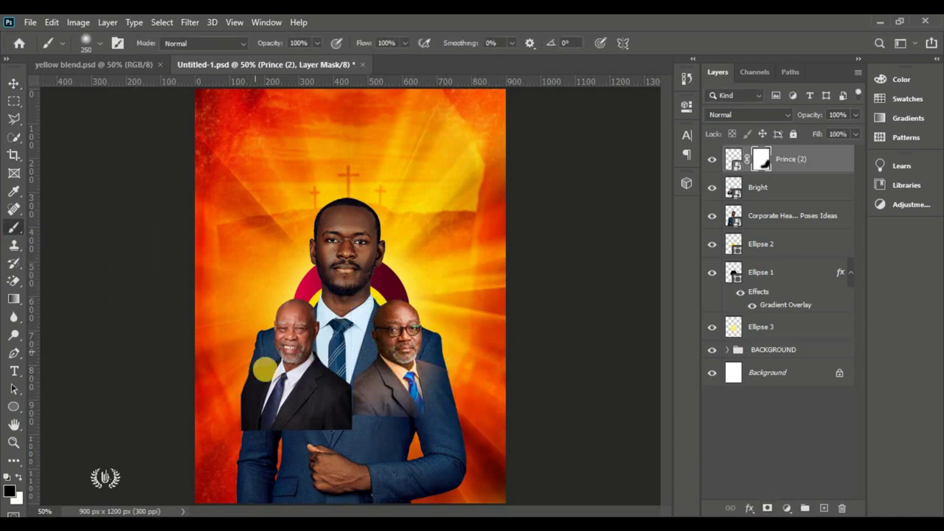
key(v)
click(30, 22)
- Embed the PAUL portrait, shrink and slightly tilt it, centred in front between Bright and Prince
click(66, 292)
click(529, 199)
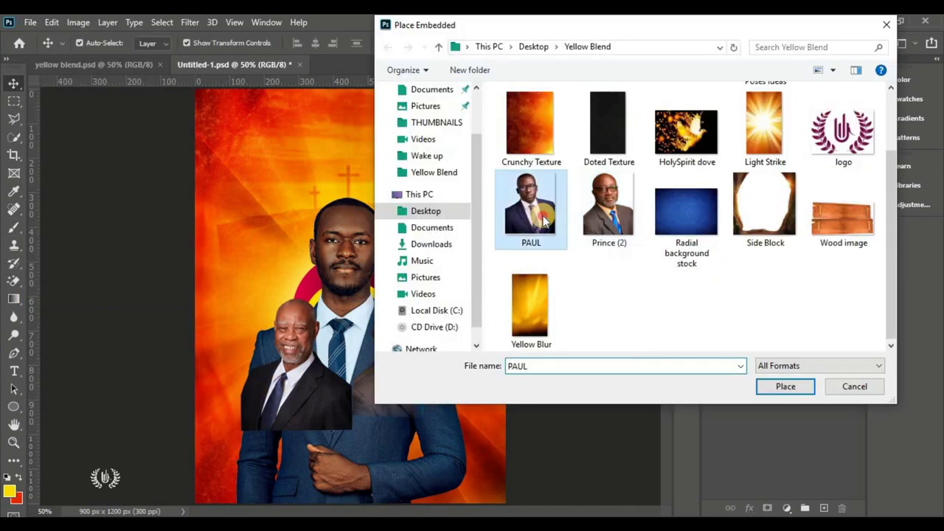
click(784, 386)
drag(350, 101, 346, 369)
drag(347, 413, 343, 391)
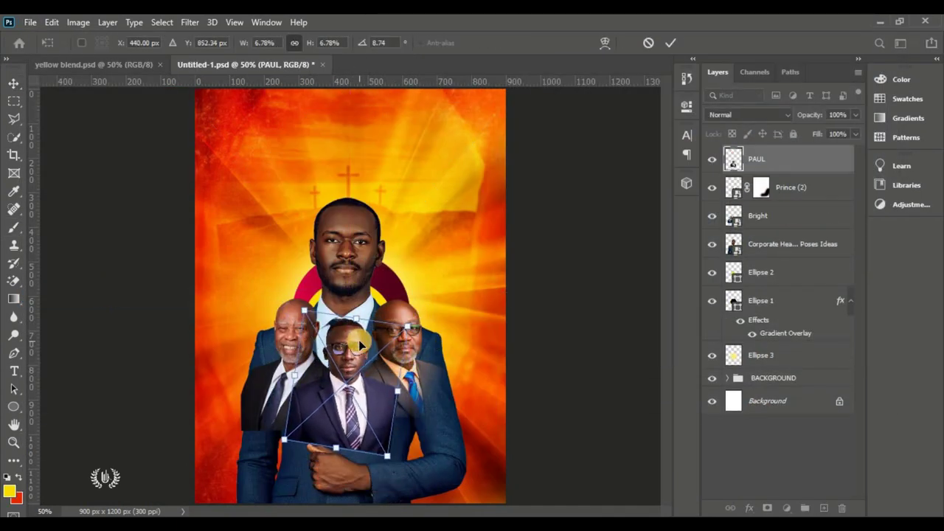
drag(435, 413, 440, 407)
click(671, 42)
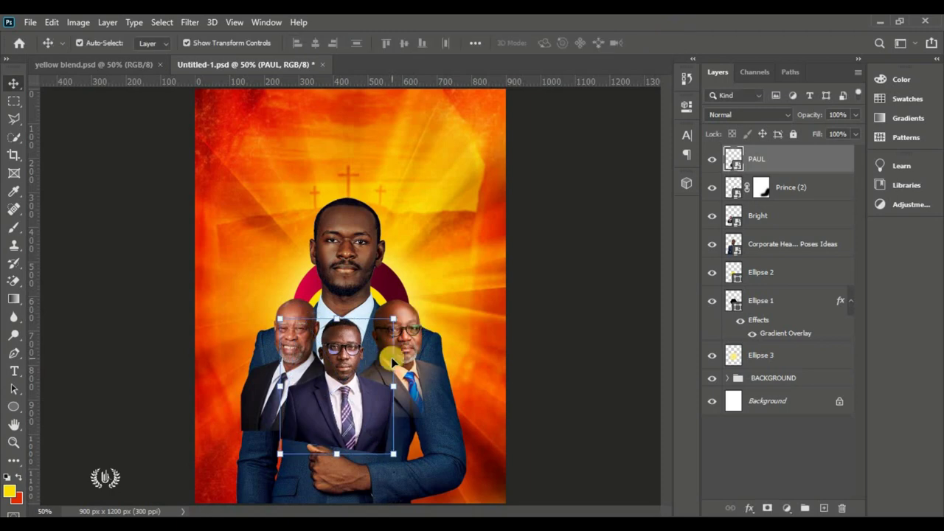
drag(339, 453, 341, 445)
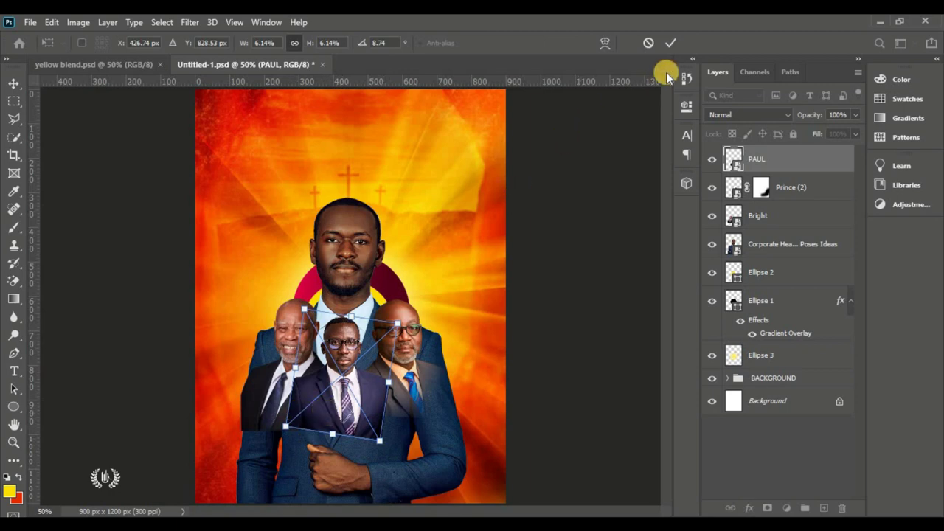
click(670, 42)
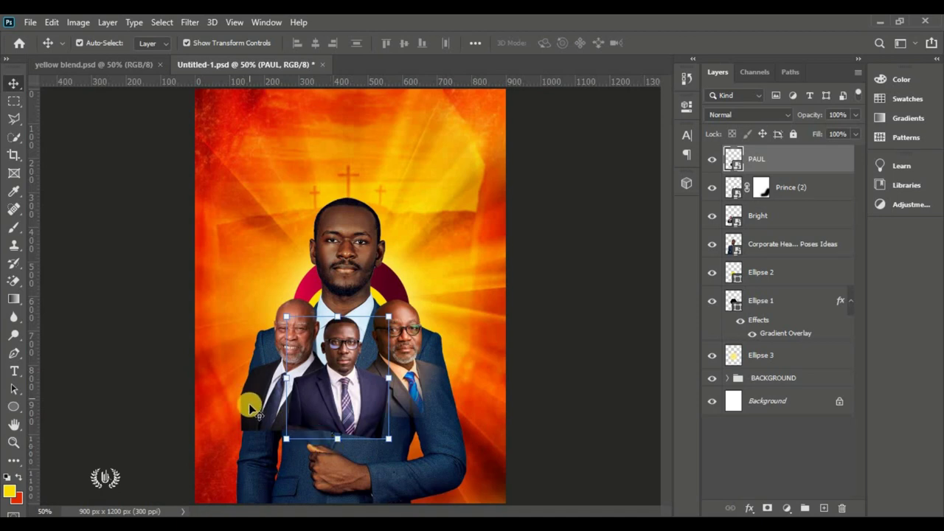
- Place the Wood image into the flyer as an embedded layer
click(30, 22)
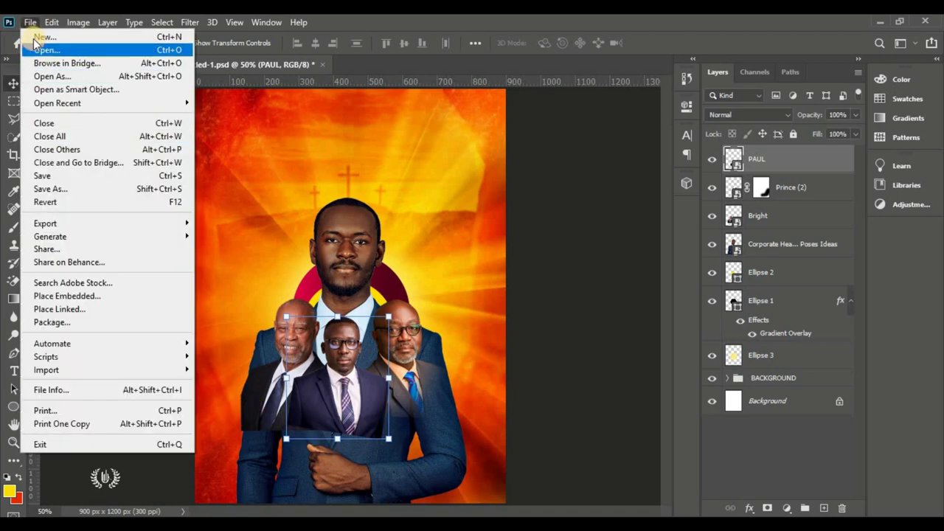
click(30, 22)
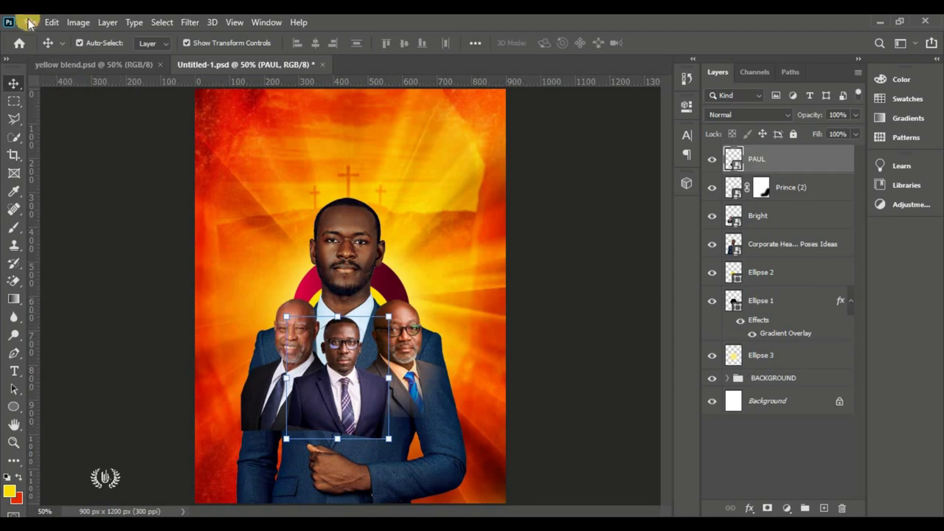
click(30, 22)
click(136, 295)
click(841, 332)
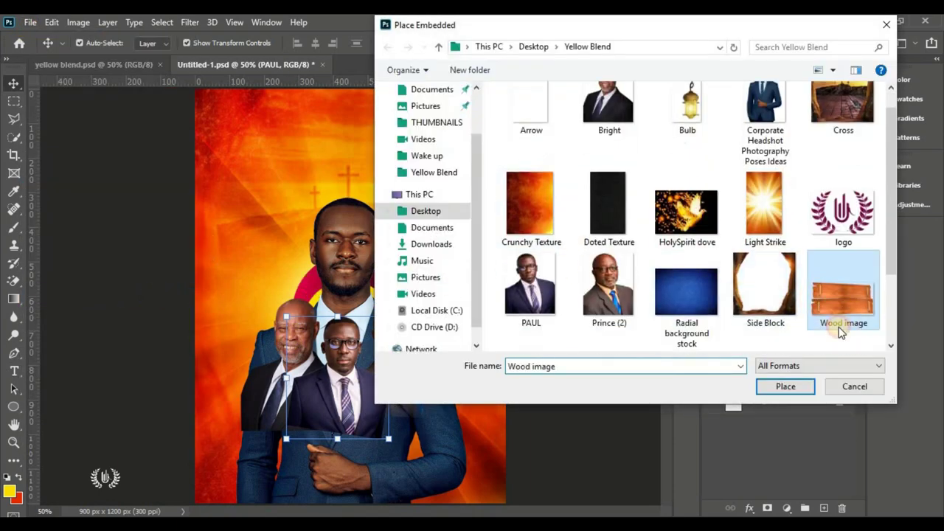
scroll(839, 310, down, 1)
click(784, 386)
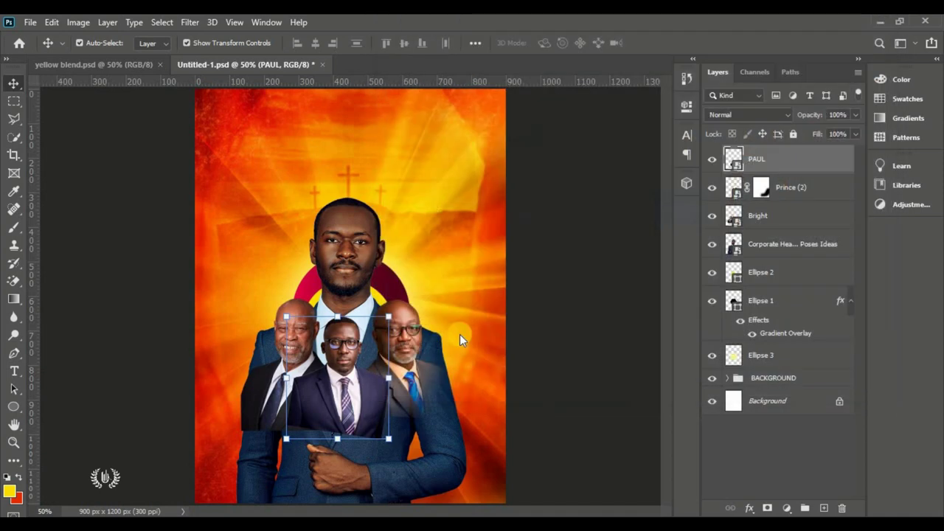
- Scale the wooden sign to about 24% and centre it across the bottom below the portraits
drag(350, 213, 350, 269)
drag(352, 304, 343, 429)
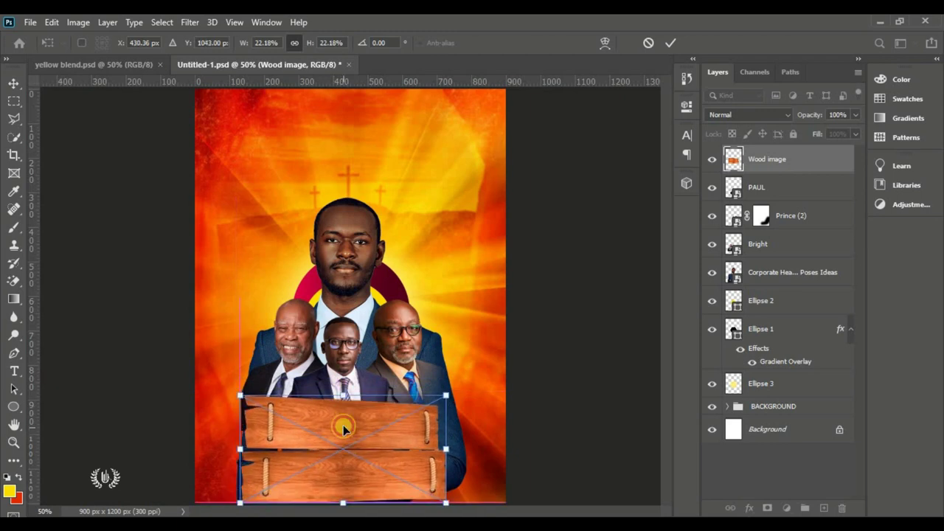
drag(343, 396, 359, 408)
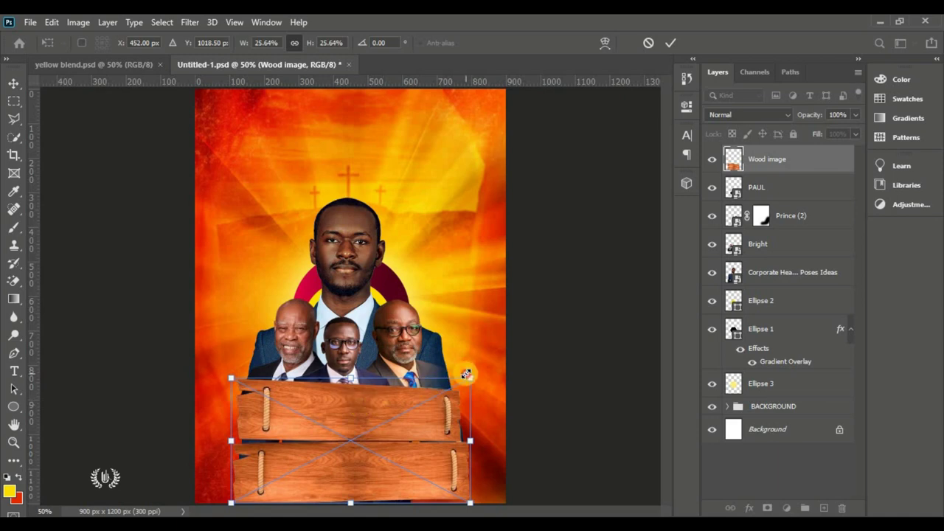
drag(466, 374, 449, 383)
drag(397, 409, 403, 416)
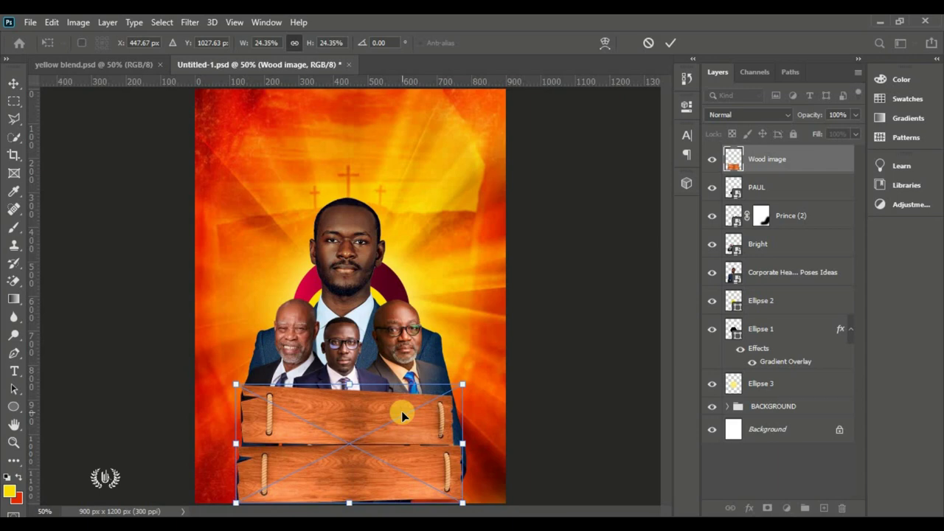
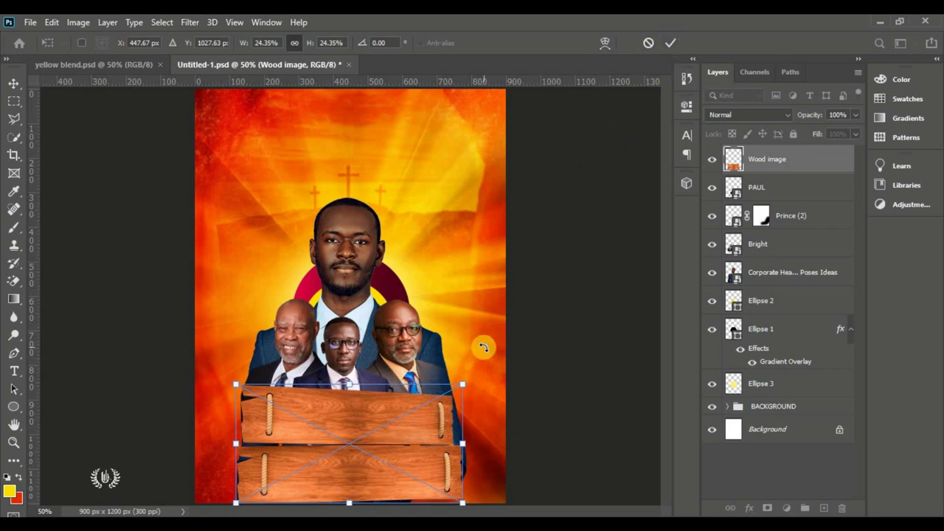
- Scale the Bright and Prince (2) portraits up slightly and nudge them up
click(669, 43)
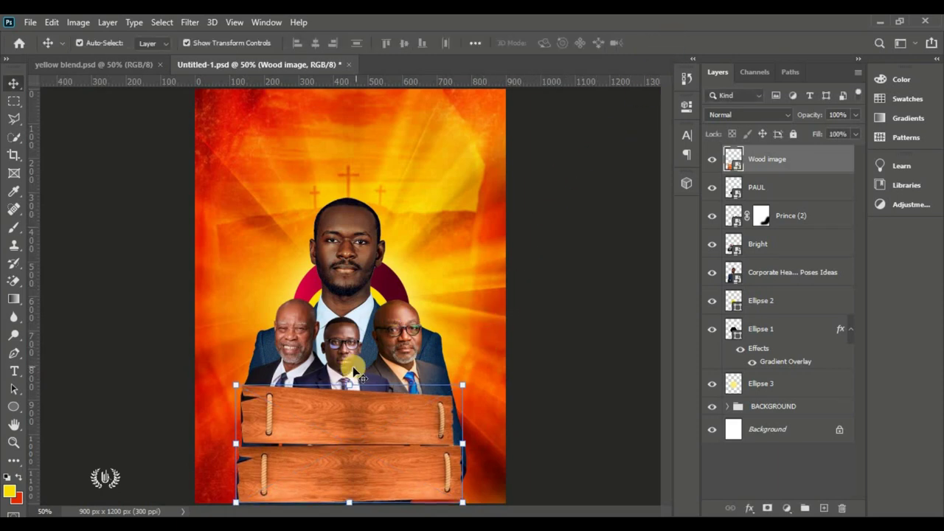
click(297, 336)
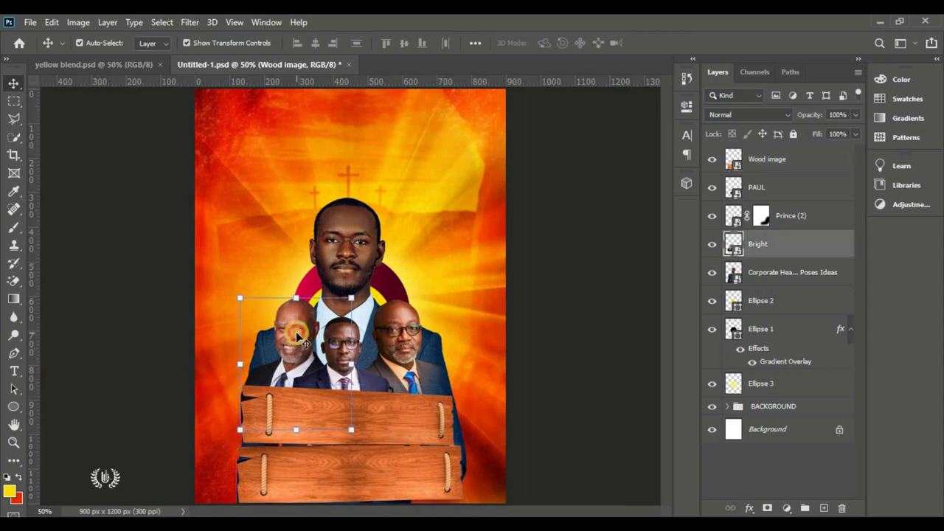
shift+click(413, 339)
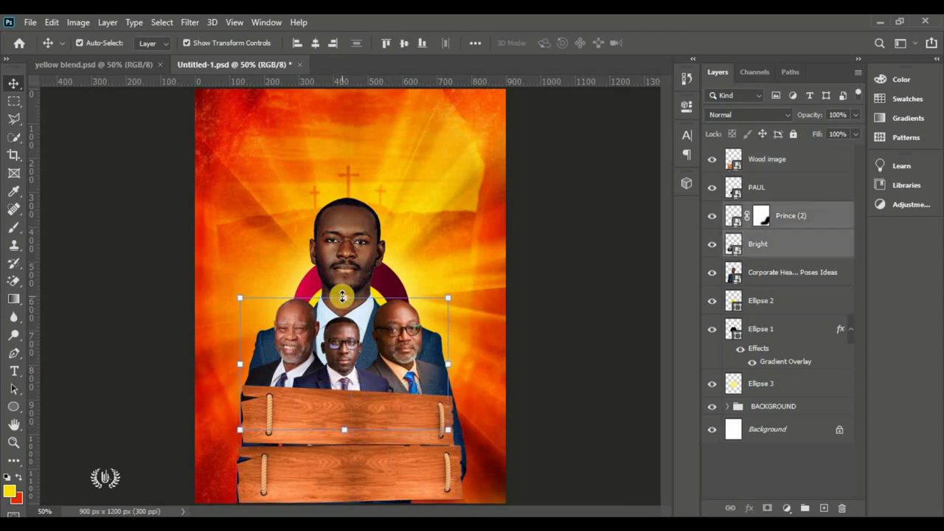
key(ctrl+t)
drag(449, 293, 453, 291)
key(Up)
key(Up)
key(Up)
key(Up)
key(Up)
key(Up)
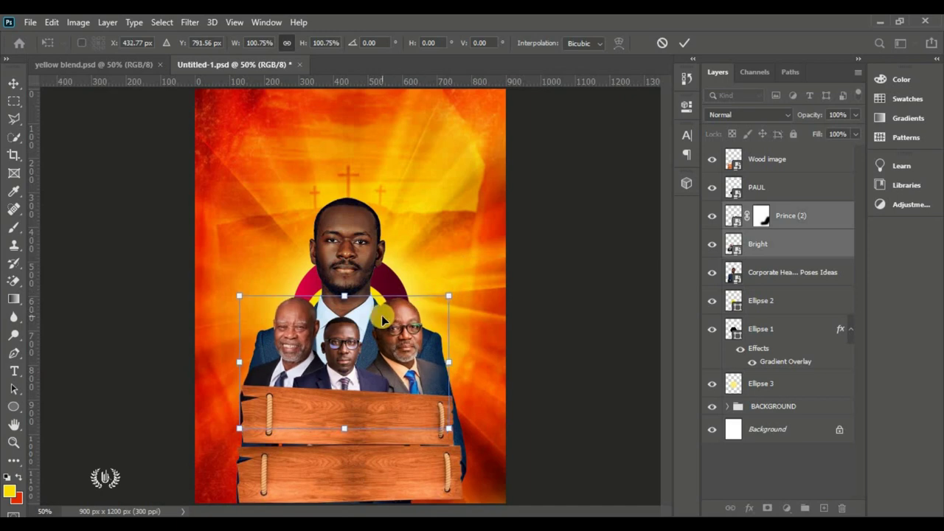
click(692, 43)
- Rotate the Bright portrait by about -3°
click(575, 327)
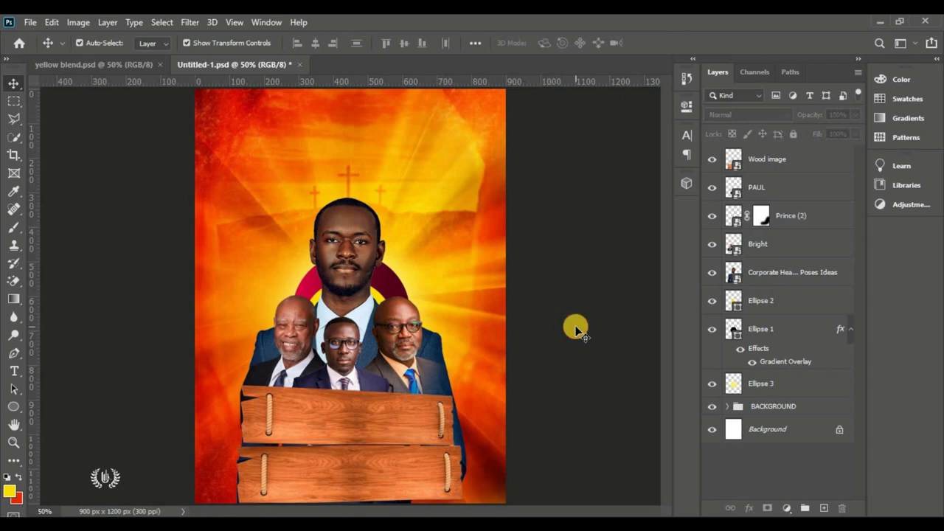
click(297, 334)
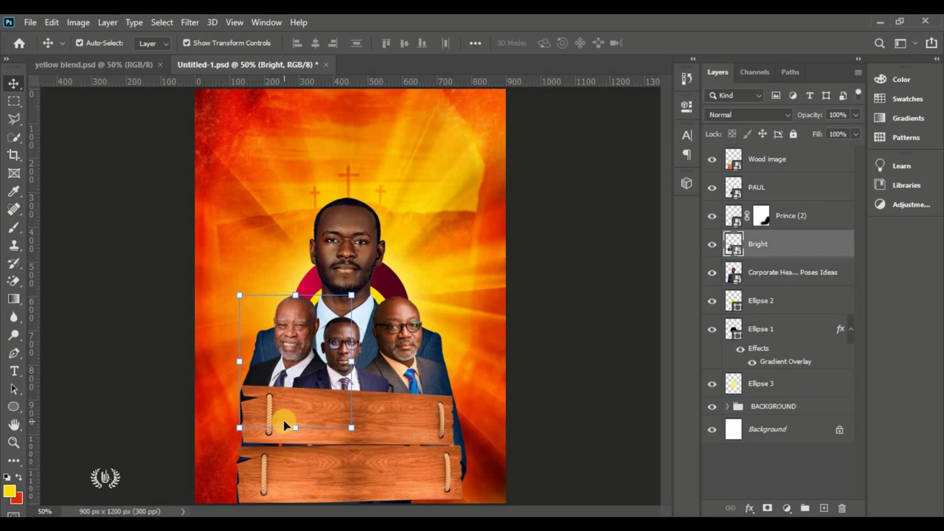
drag(219, 433, 214, 447)
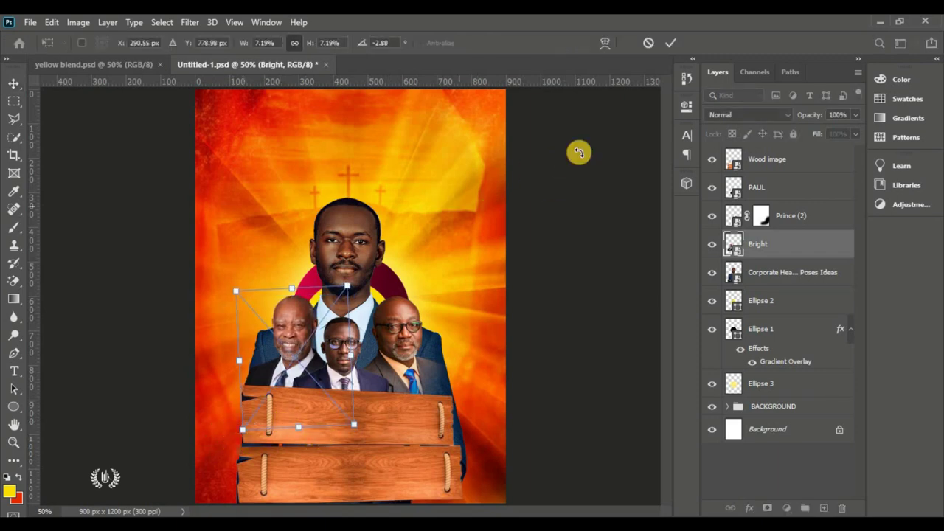
click(675, 44)
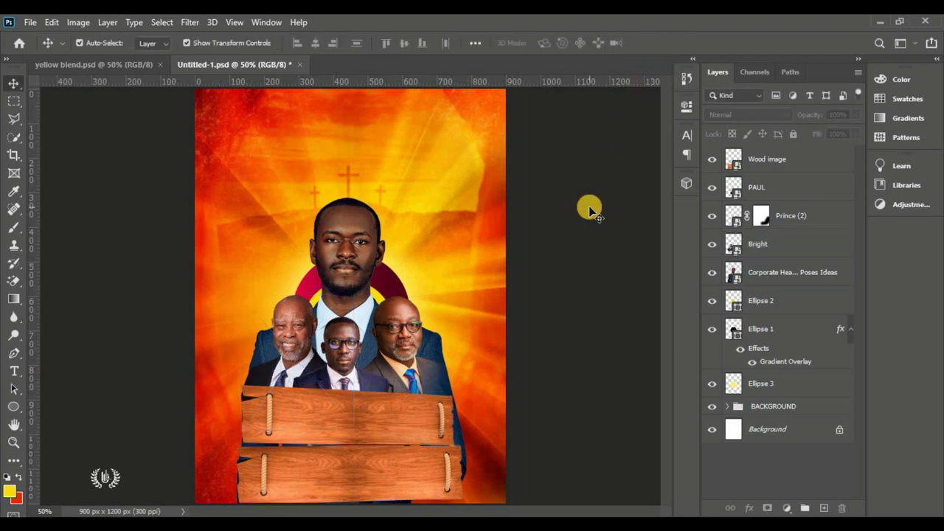
- Add a layer mask to the Bright portrait and brush its lower-left area black
click(296, 349)
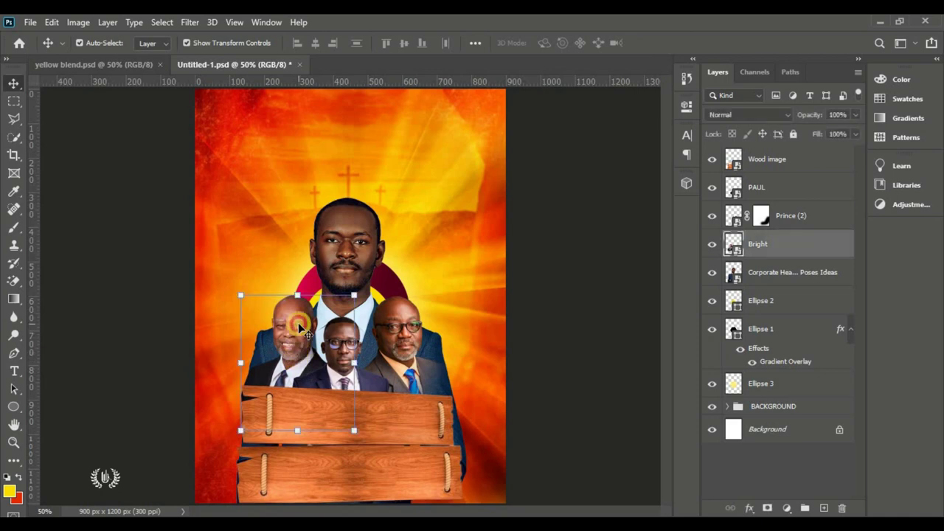
click(766, 507)
drag(14, 227, 63, 233)
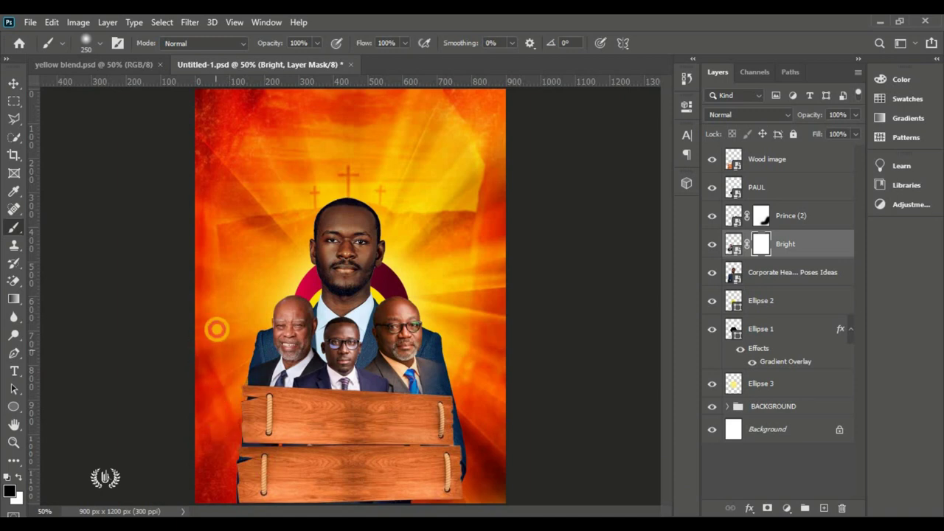
mouse_move(210, 447)
mouse_down()
mouse_move(213, 492)
mouse_move(302, 500)
mouse_move(264, 422)
mouse_up()
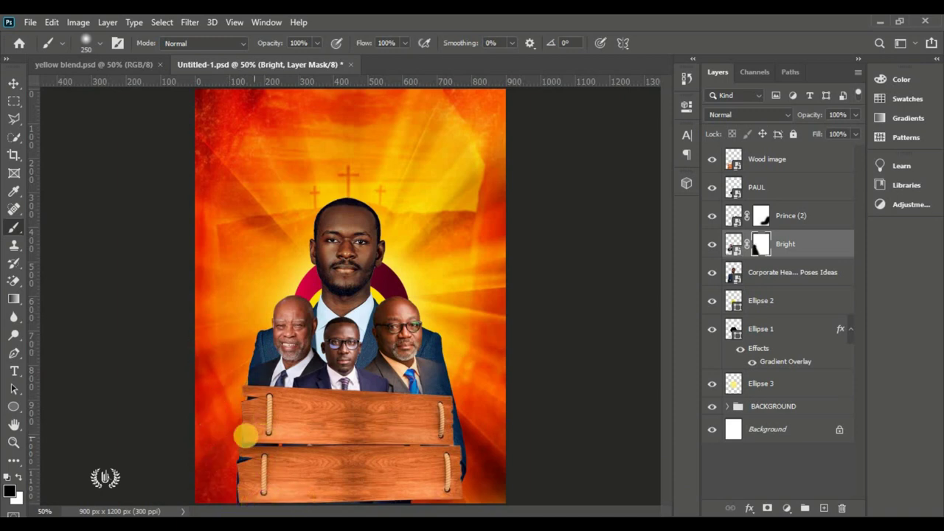
click(13, 84)
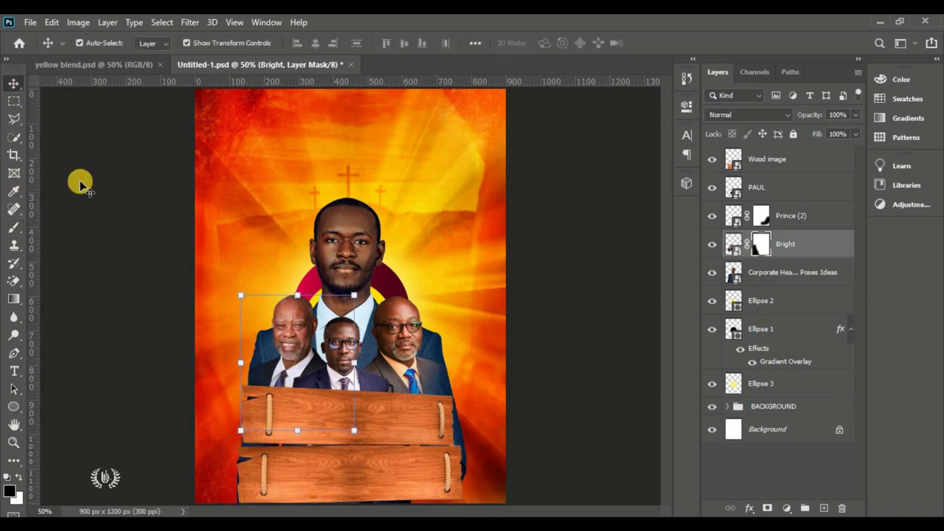
click(172, 362)
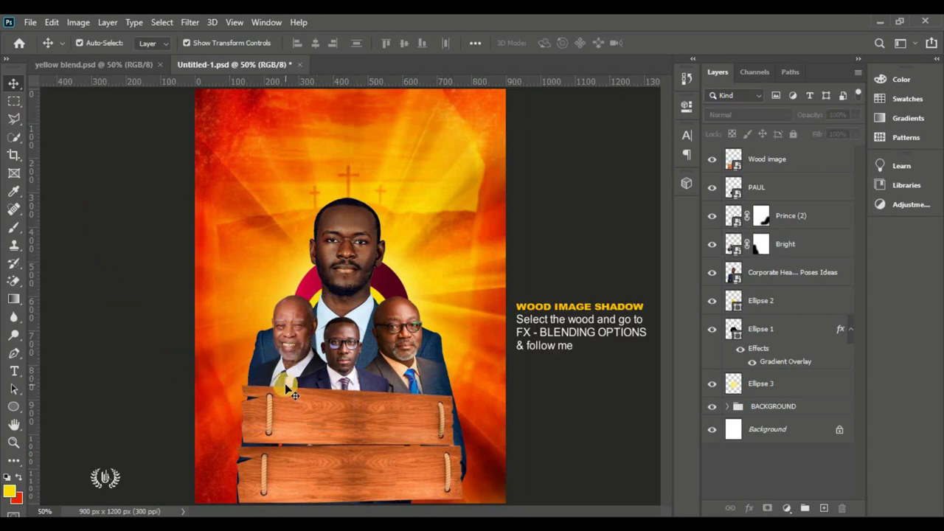
- Give Wood image a Drop Shadow: 80% opacity, 7 px distance, 0 spread, 40 px size
click(290, 406)
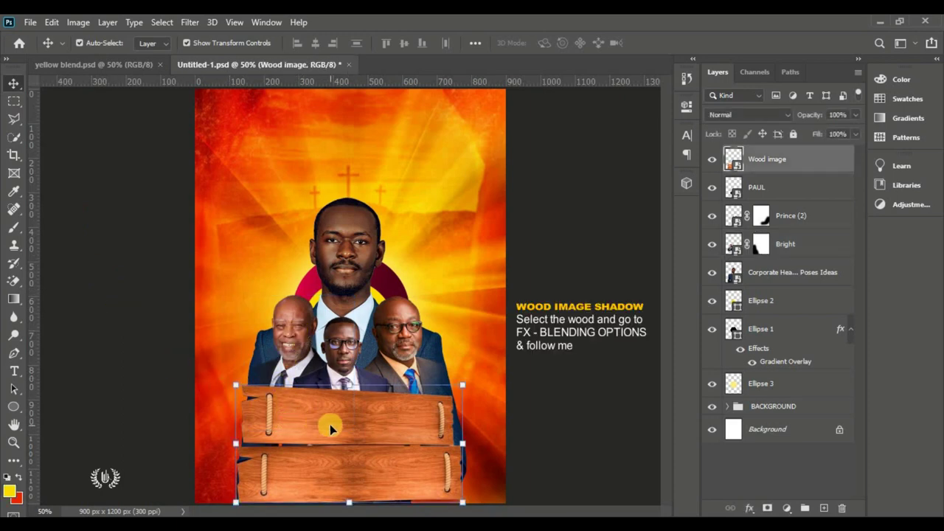
click(748, 508)
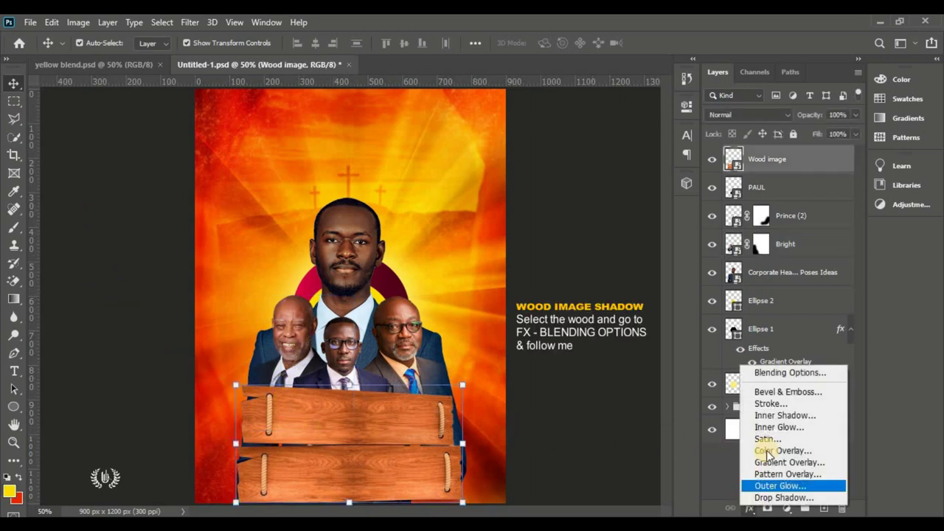
click(788, 375)
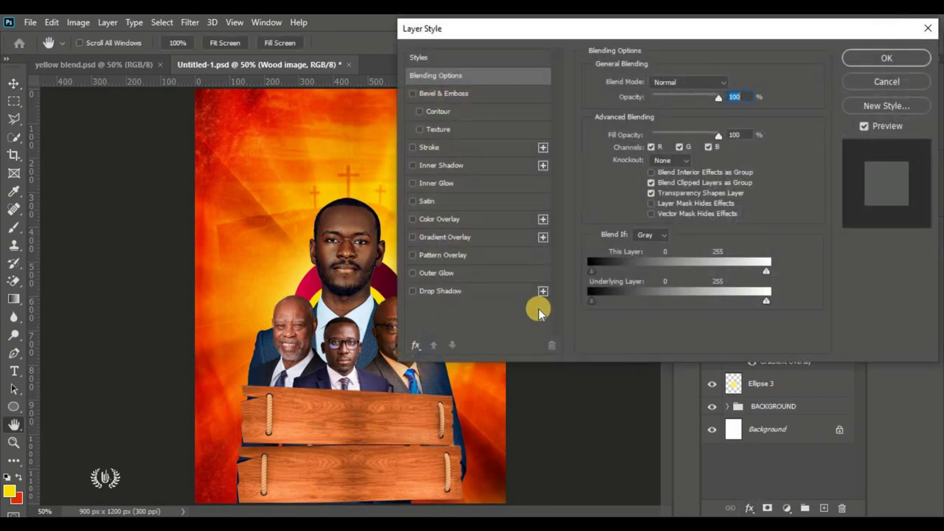
click(466, 290)
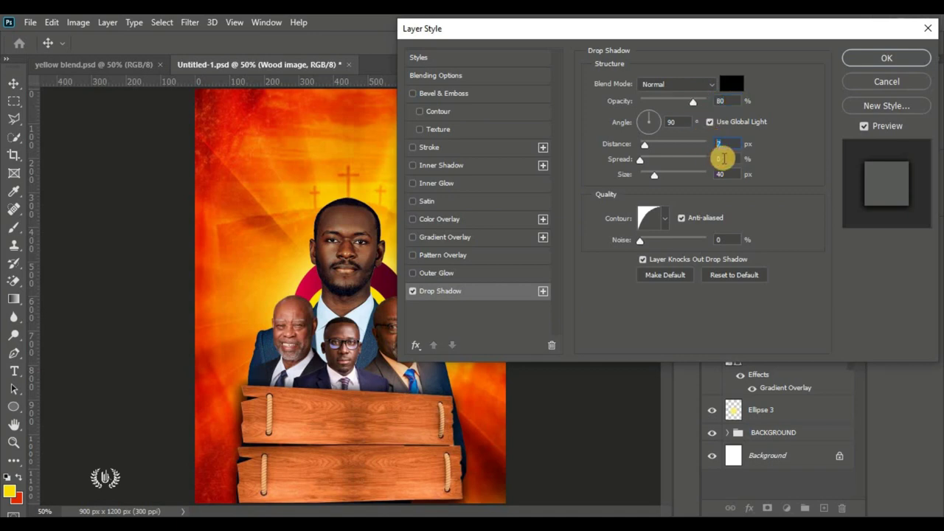
click(722, 158)
click(714, 175)
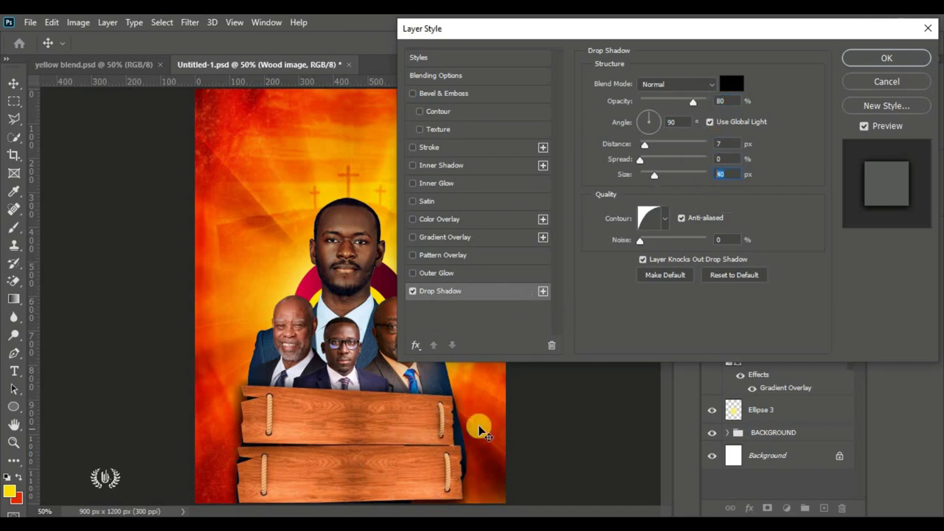
click(413, 292)
click(413, 292)
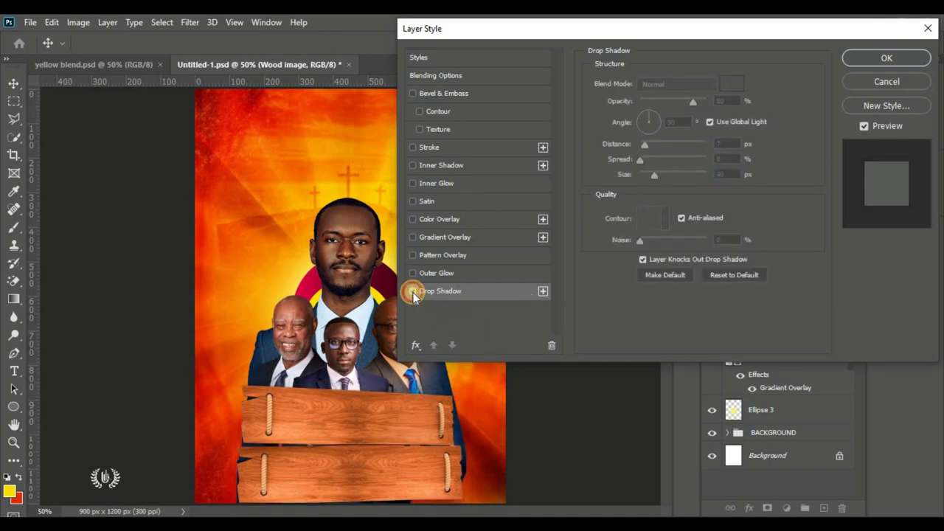
click(876, 59)
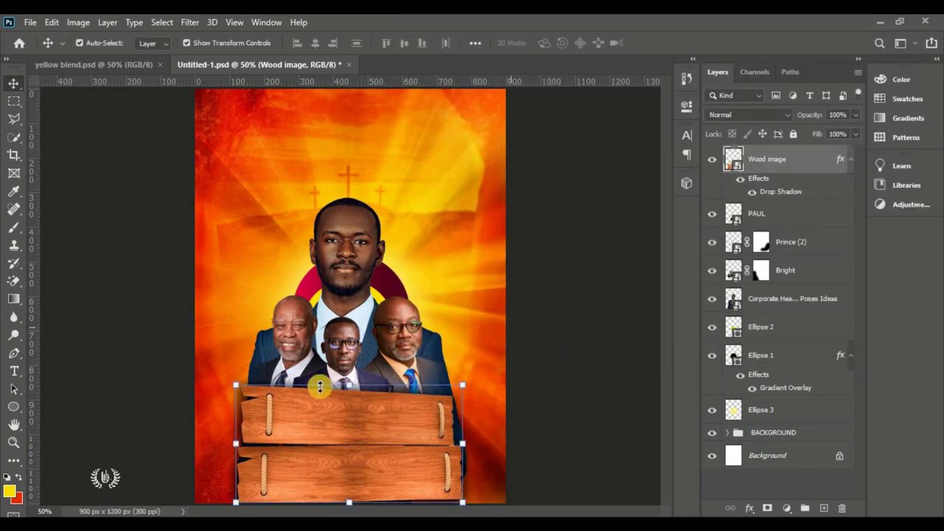
- Deselect the layer and scroll around to review the shadowed sign
click(531, 328)
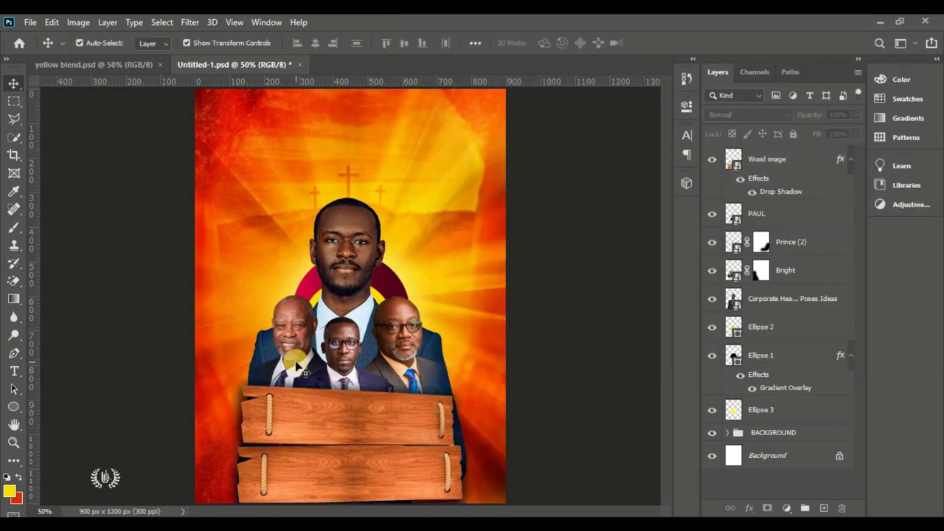
scroll(340, 370, up, 1)
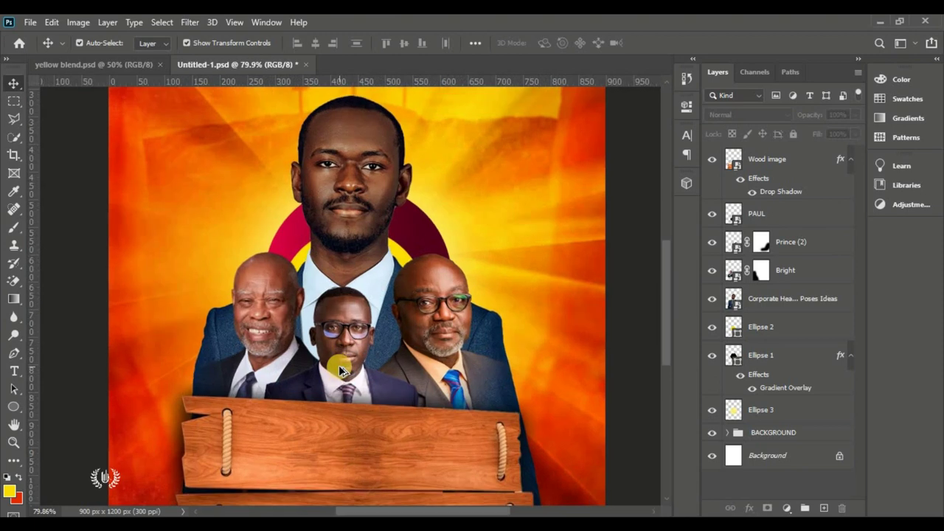
scroll(341, 370, down, 5)
click(498, 341)
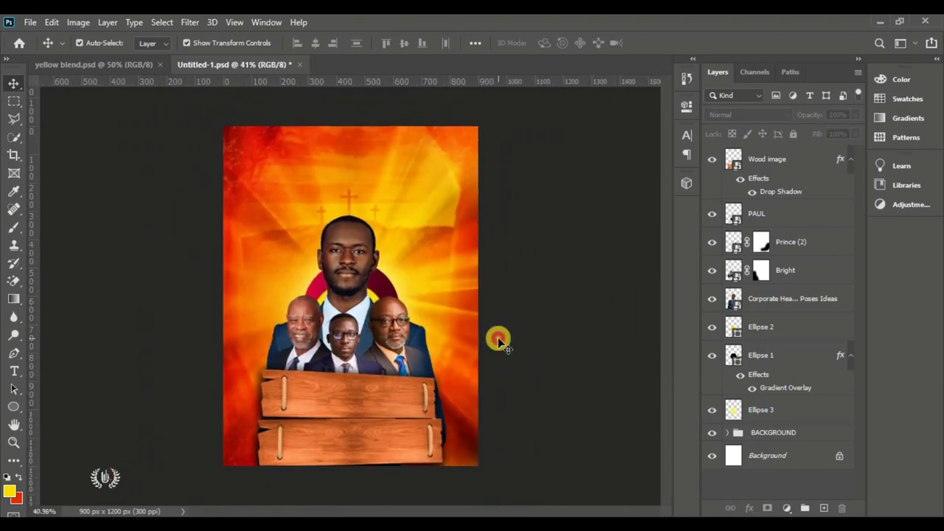
scroll(499, 341, up, 1)
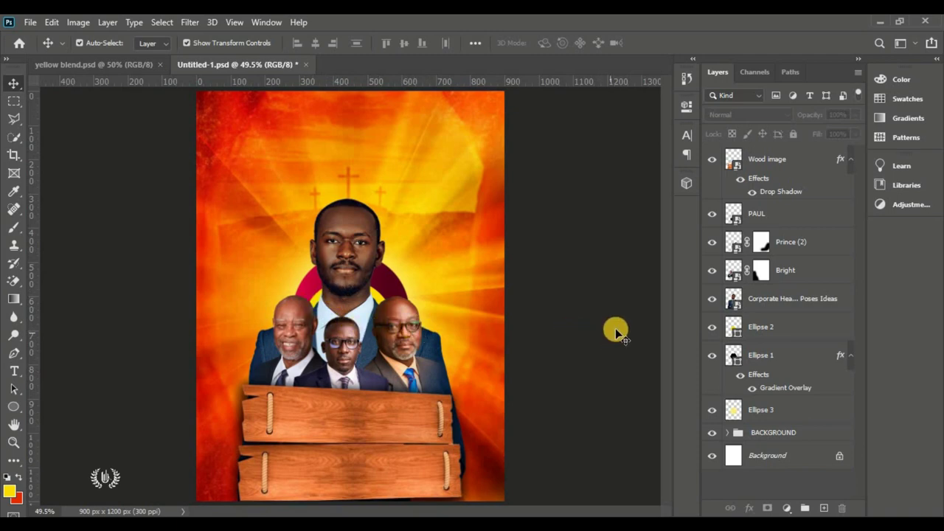
- Draw a circular ellipse shape, Ellipse 4, over the three men
click(750, 304)
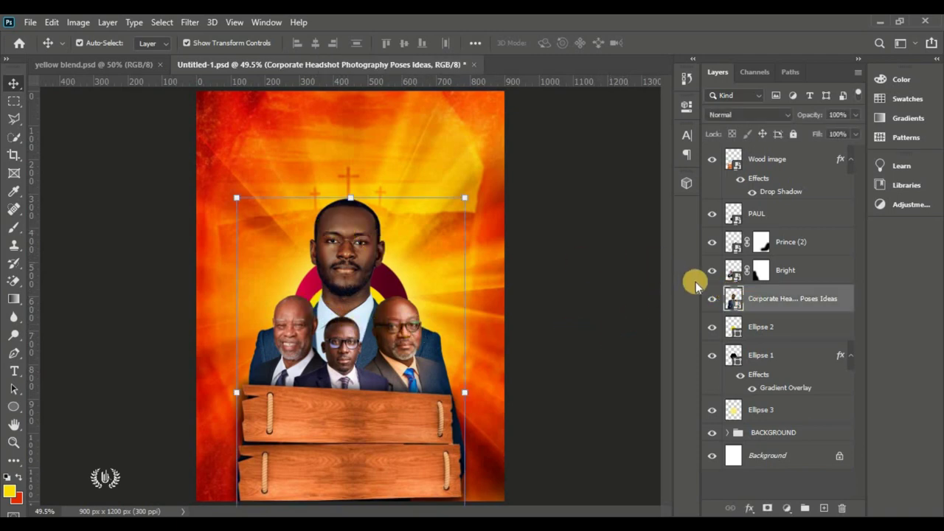
click(712, 298)
click(711, 299)
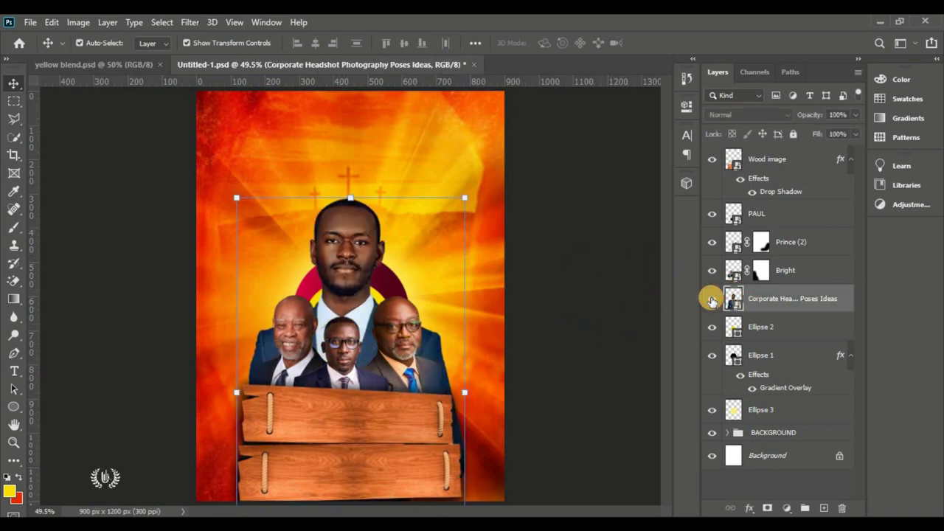
click(13, 406)
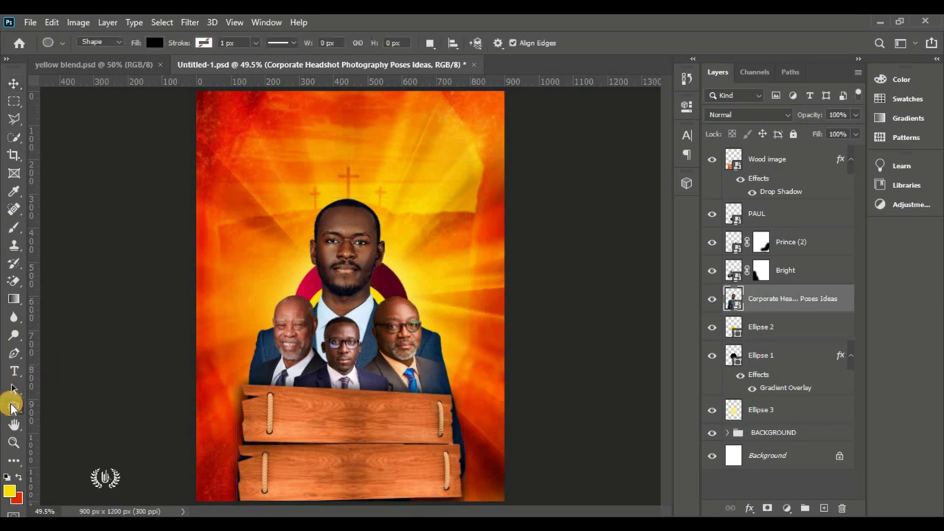
drag(302, 280, 394, 369)
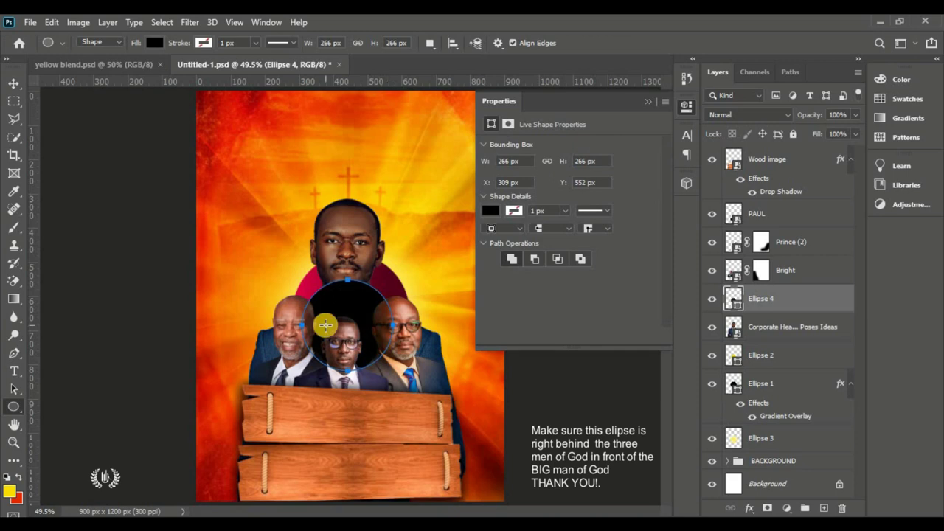
click(648, 102)
click(21, 84)
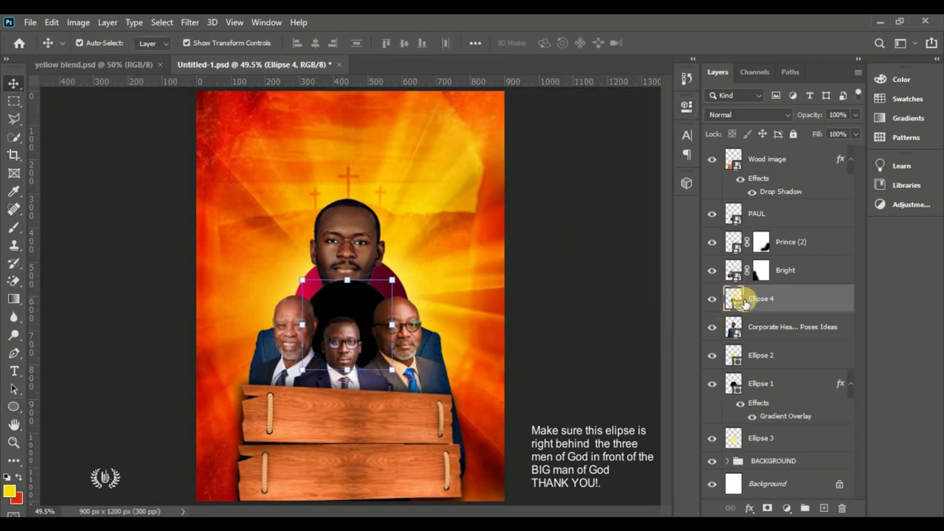
- Fill Ellipse 4 with sampled yellow, scale it to 73.42% and move it behind the three men
double_click(735, 303)
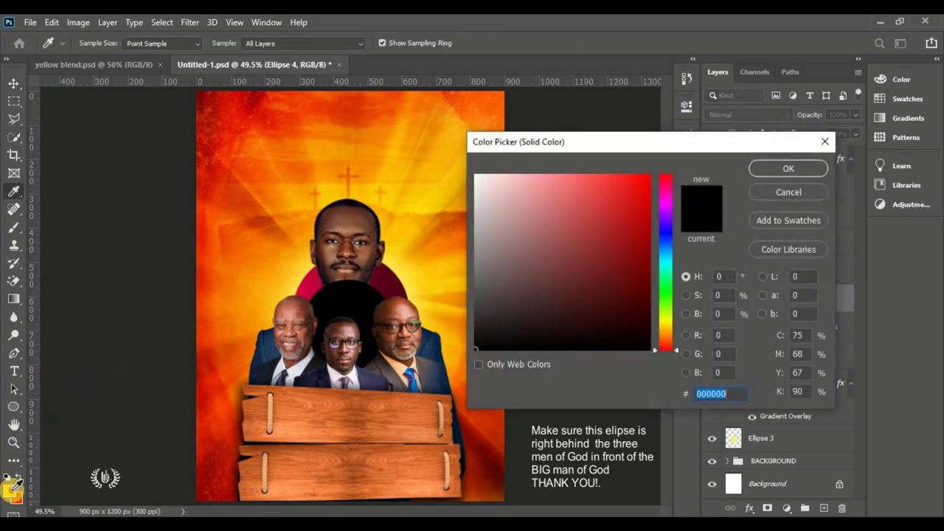
click(13, 487)
click(783, 171)
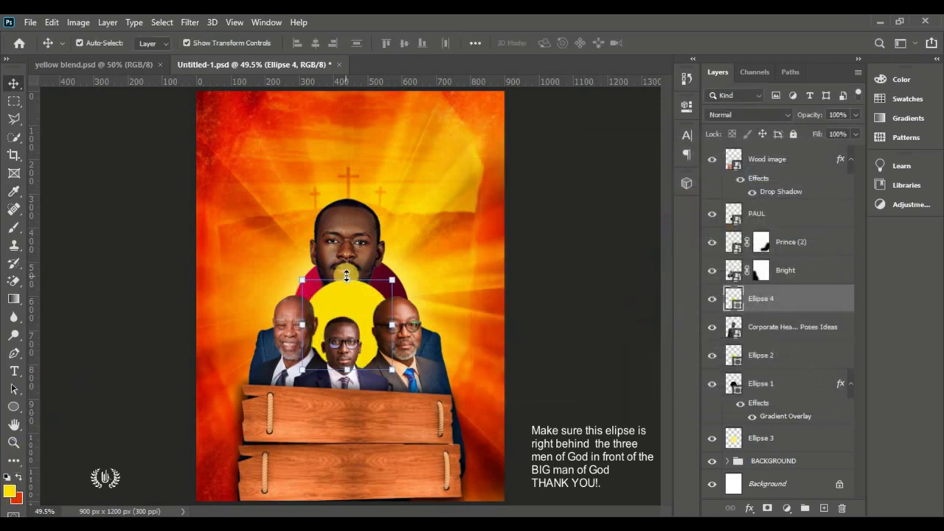
drag(346, 276, 346, 303)
drag(355, 337, 355, 362)
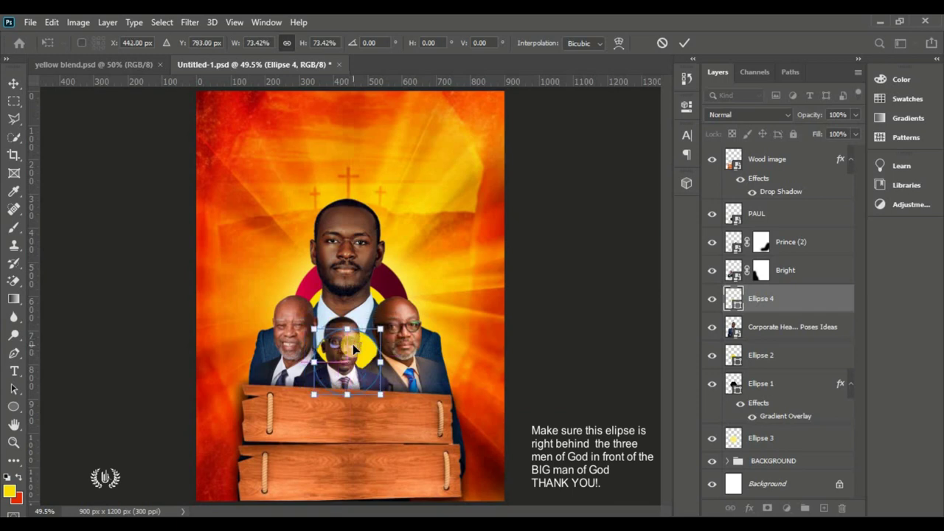
key(shift+Left)
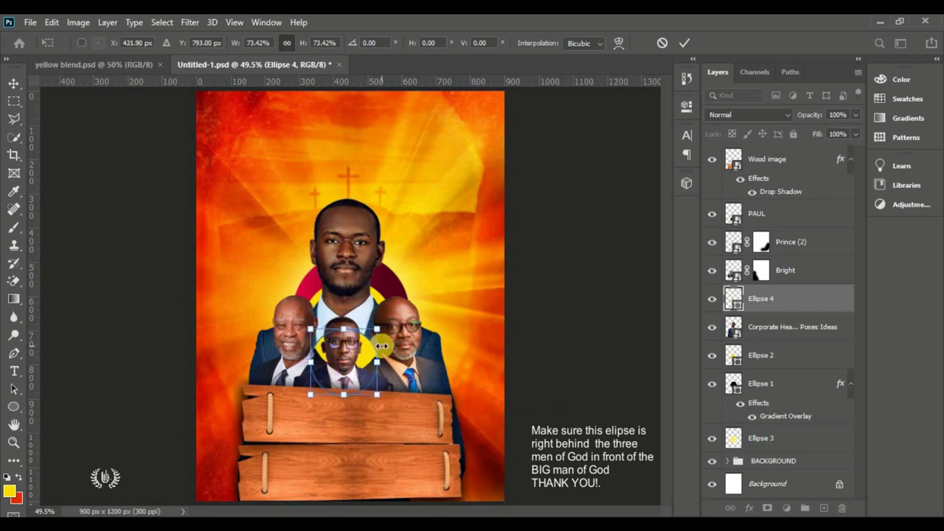
click(685, 43)
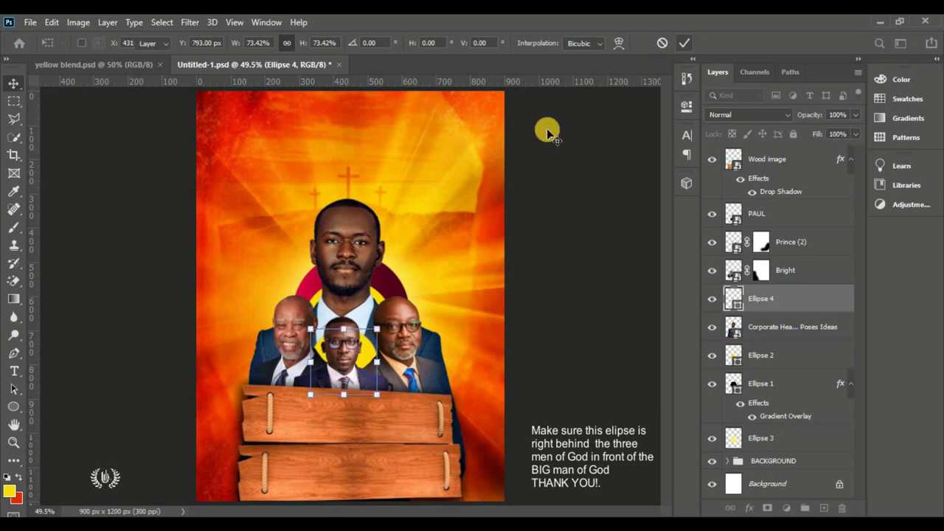
click(197, 23)
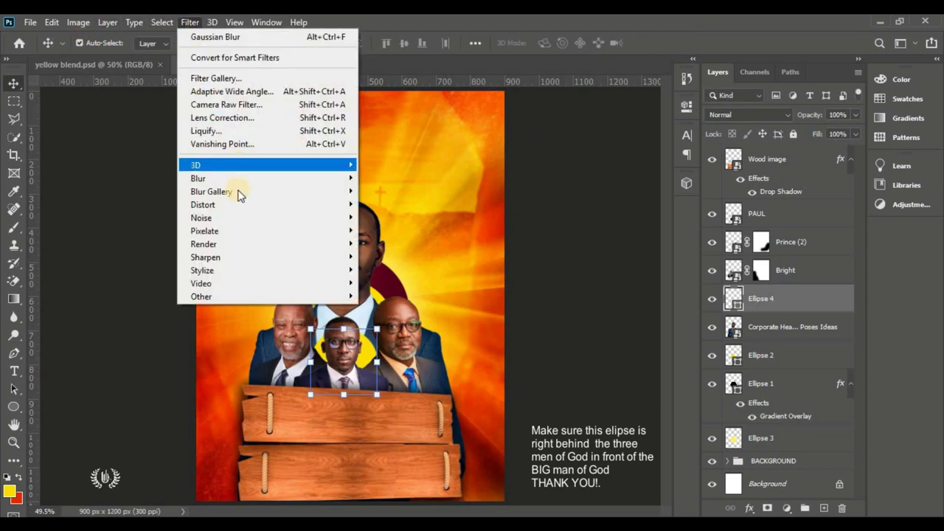
- Rasterize Ellipse 4 and apply a Gaussian Blur with a 30-pixel radius
mouse_move(240, 178)
click(400, 231)
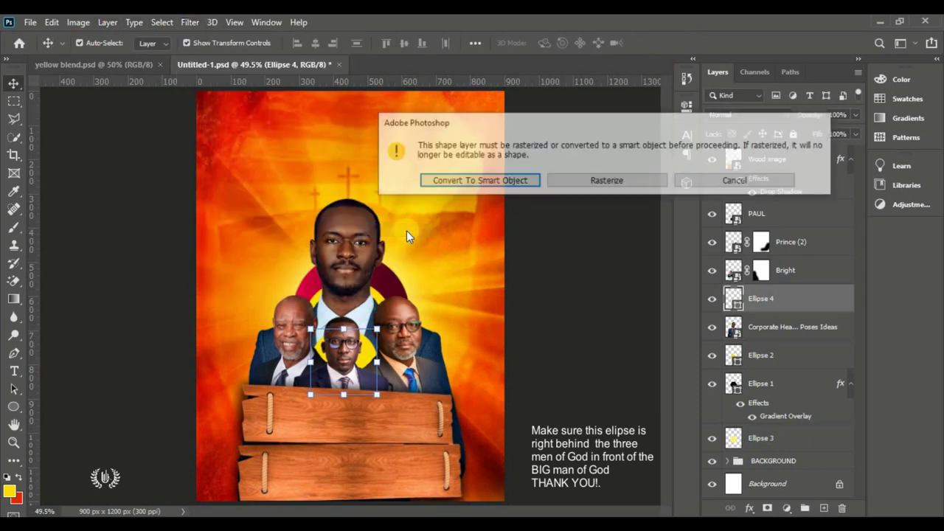
click(579, 180)
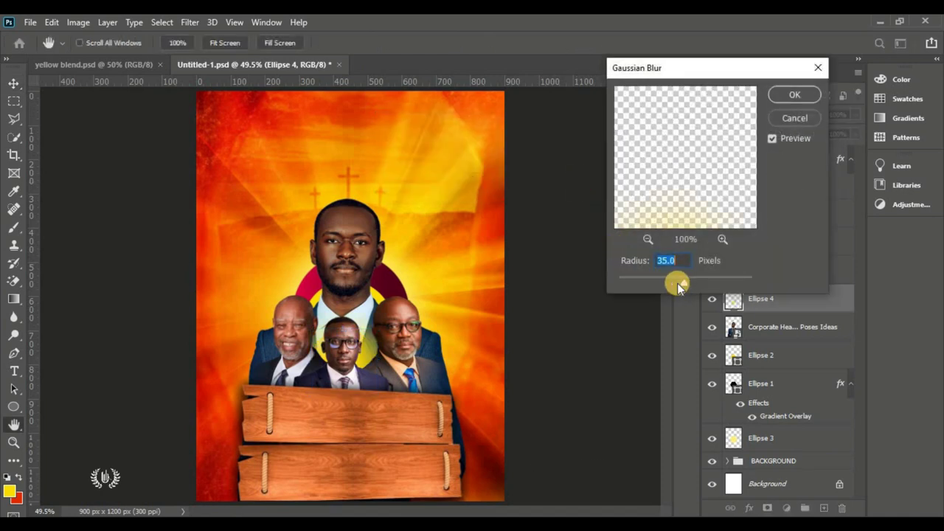
text(40)
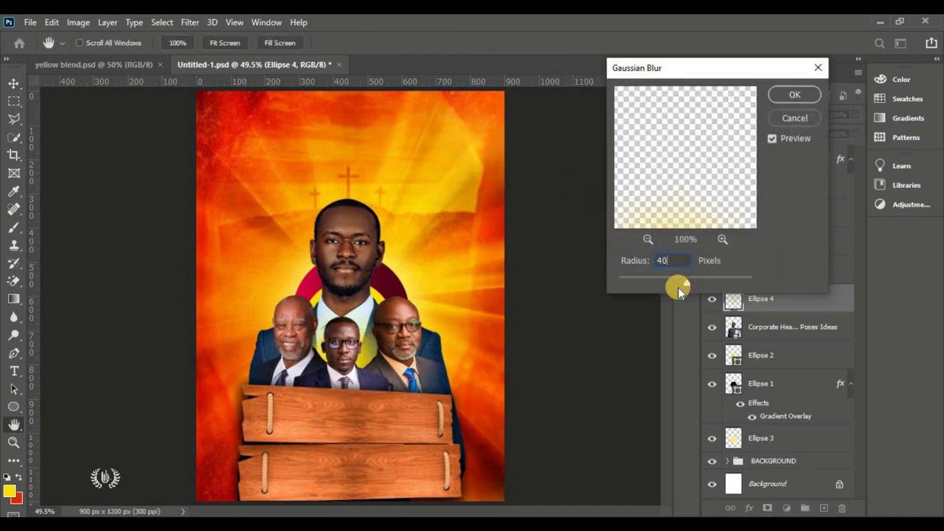
double_click(669, 258)
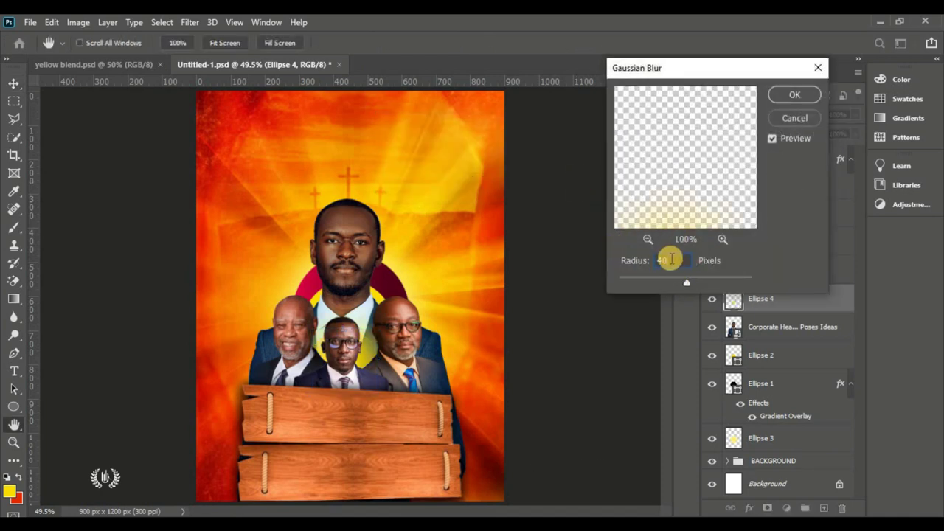
text(30)
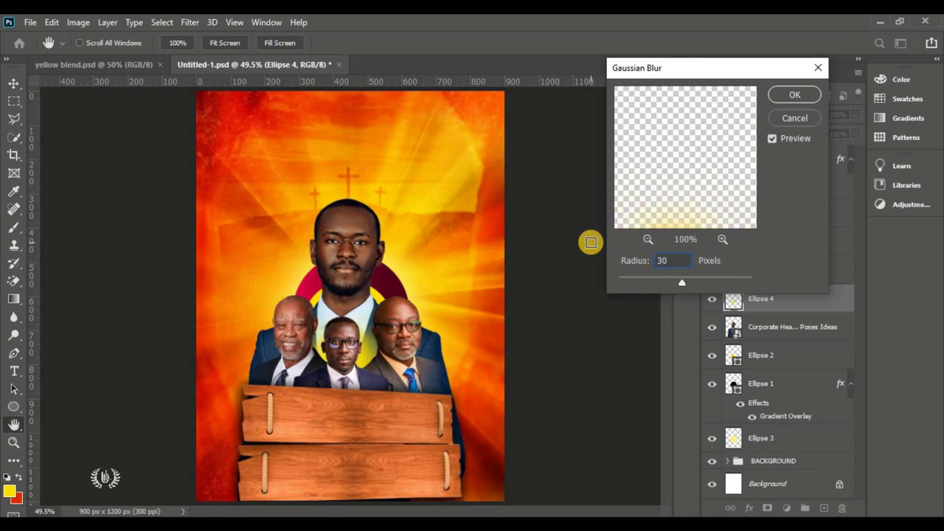
click(790, 95)
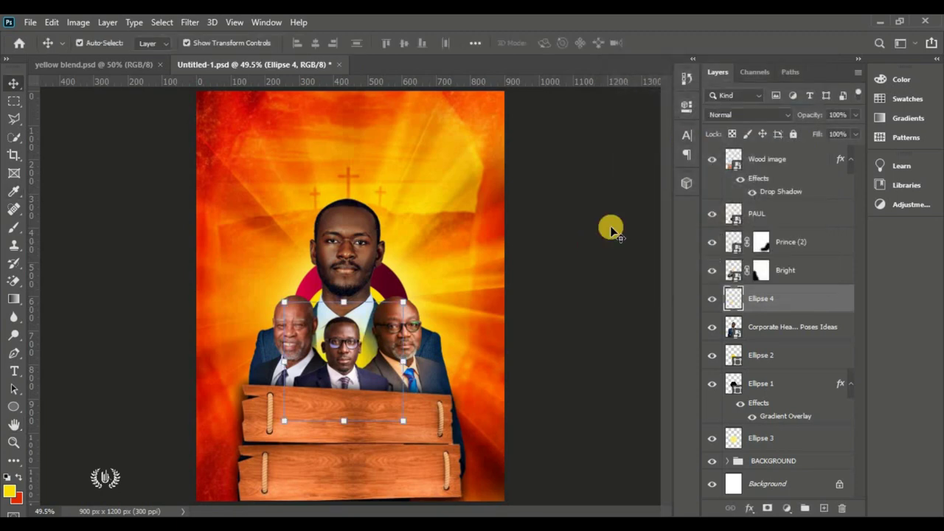
- Nudge the glow up, compare the Ellipse 2 and Ellipse 4 glows, and shift the small glow left
key(shift+Up)
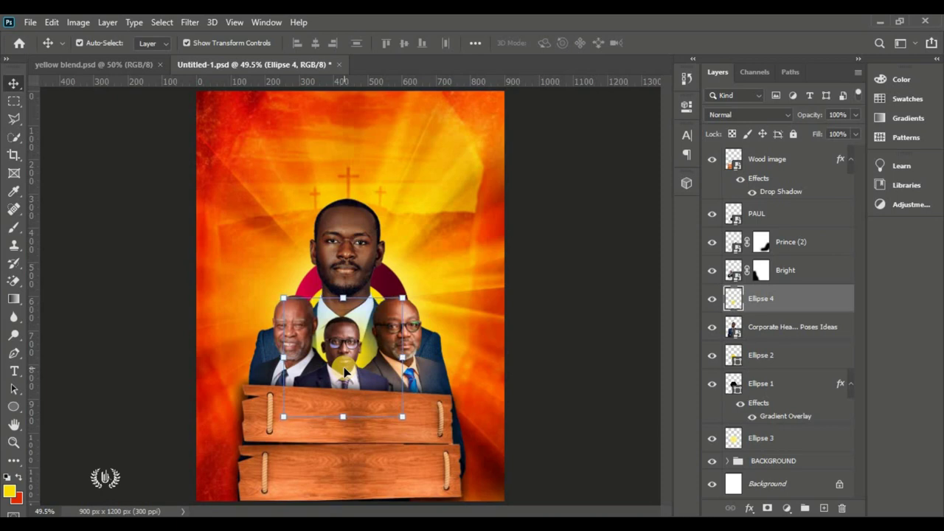
click(607, 340)
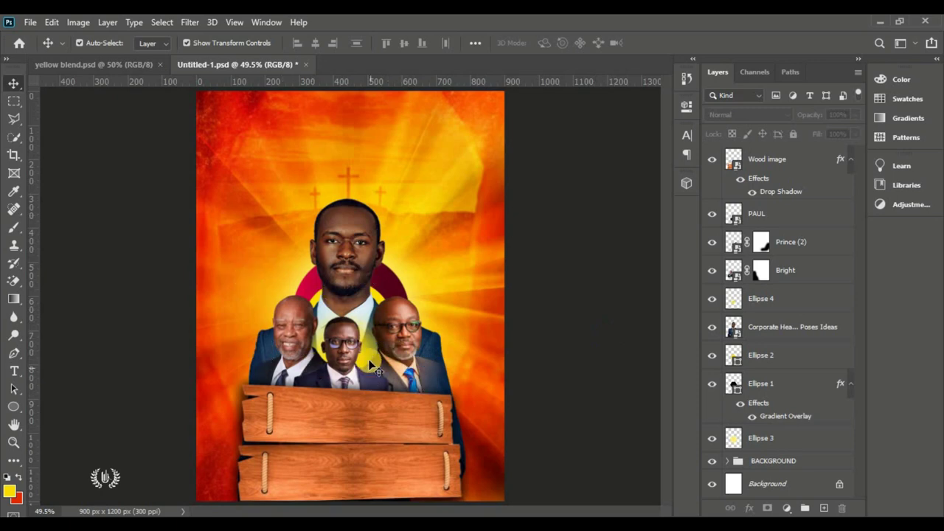
click(715, 358)
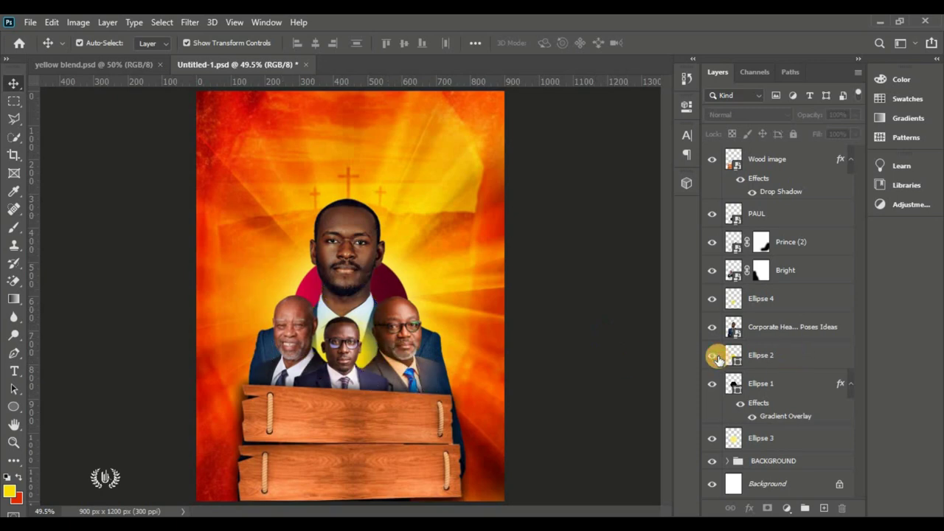
click(712, 298)
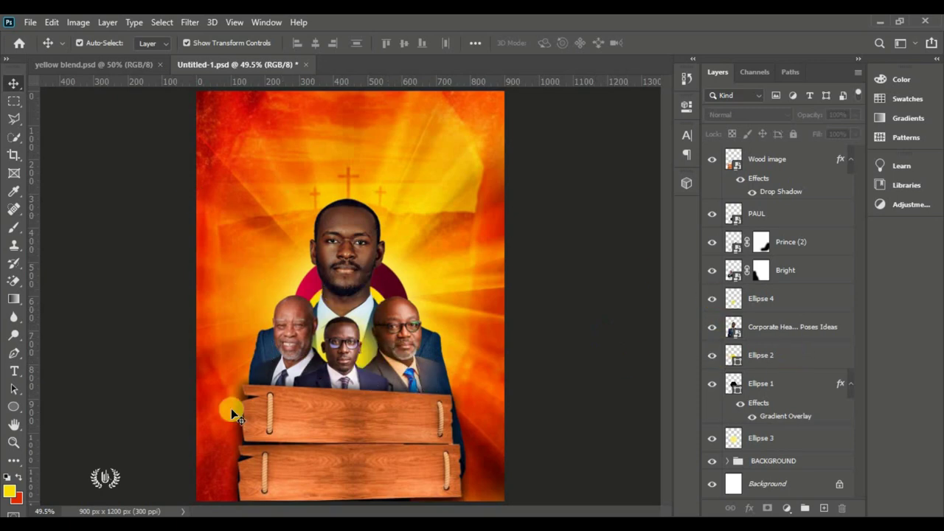
drag(411, 301, 390, 301)
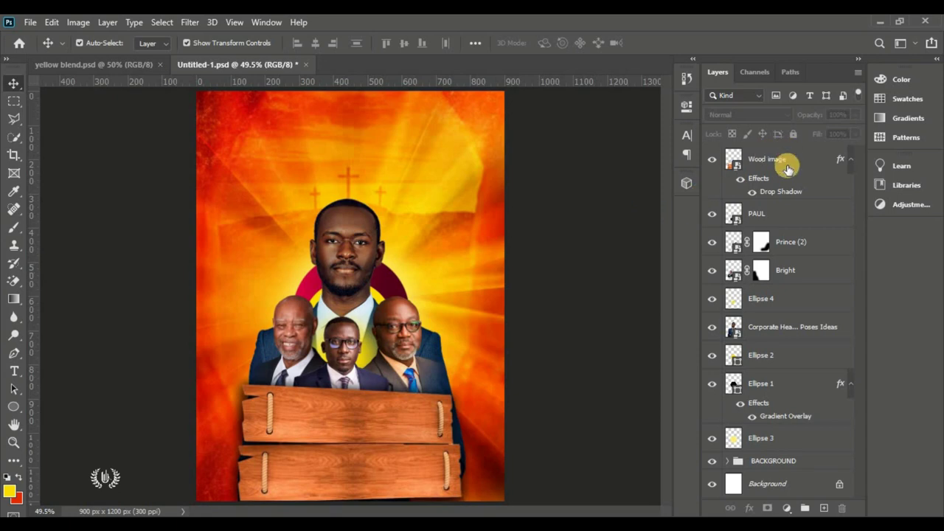
click(787, 161)
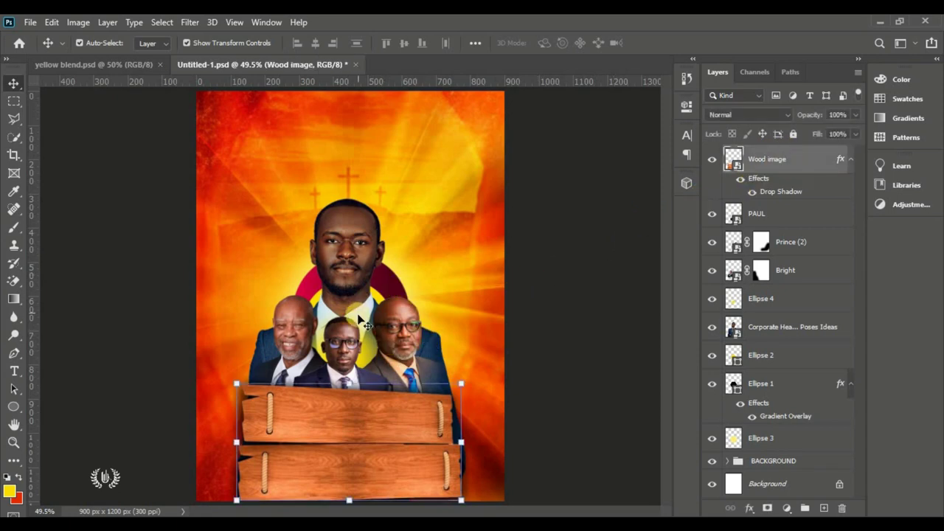
- Place the HolySpirit dove image as embedded and shrink it beside the wood sign
click(29, 22)
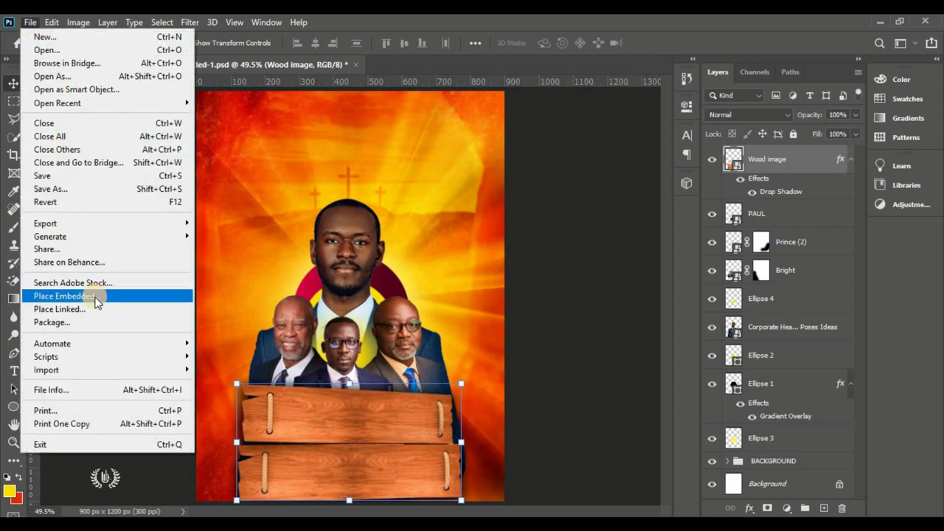
click(96, 303)
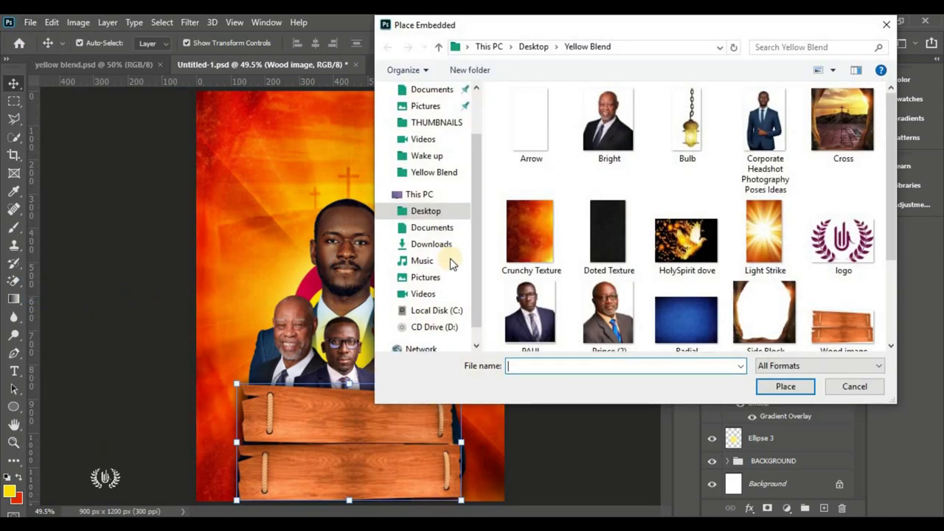
click(696, 228)
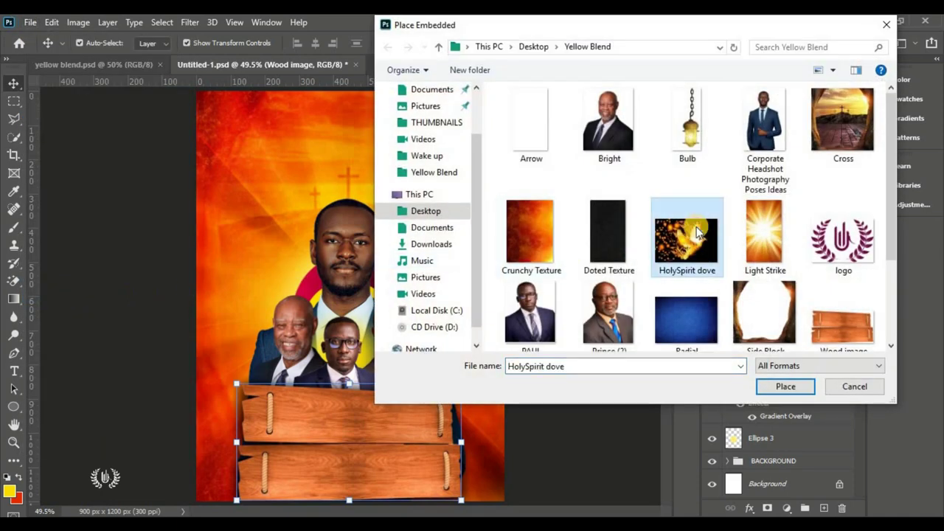
click(783, 386)
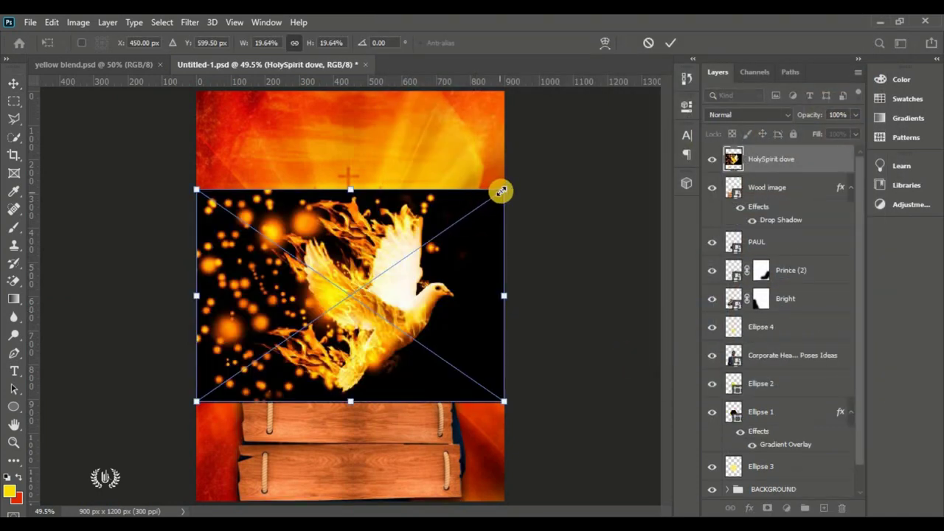
drag(501, 191, 284, 363)
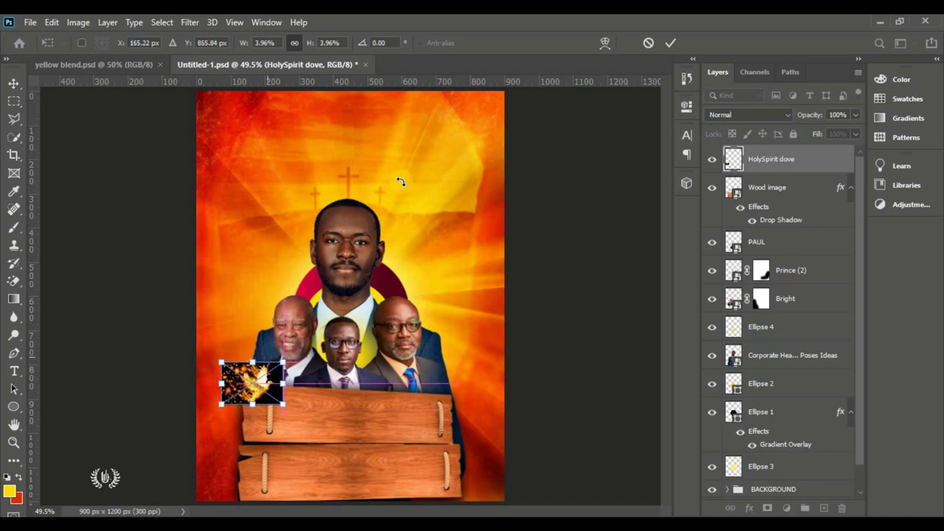
click(647, 44)
click(671, 43)
- Set the dove layer to Screen blend mode and add a layer mask
click(765, 114)
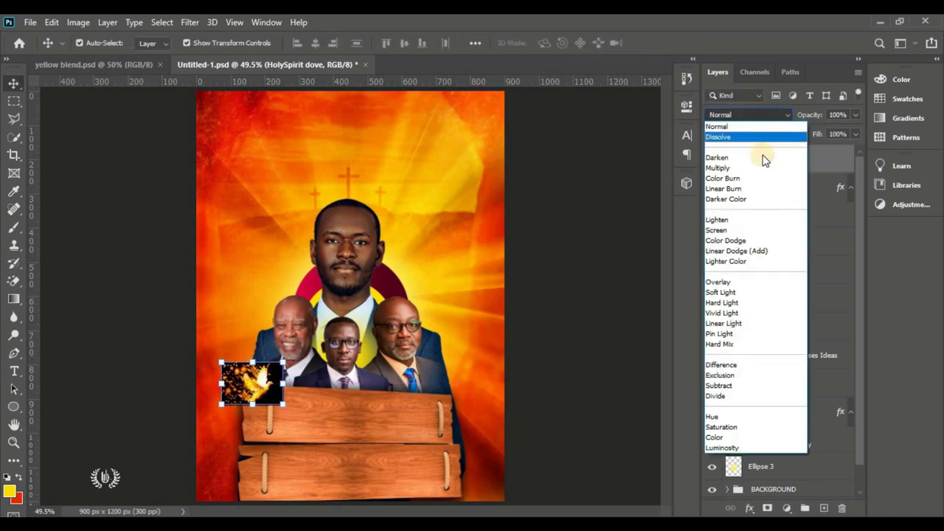
click(745, 233)
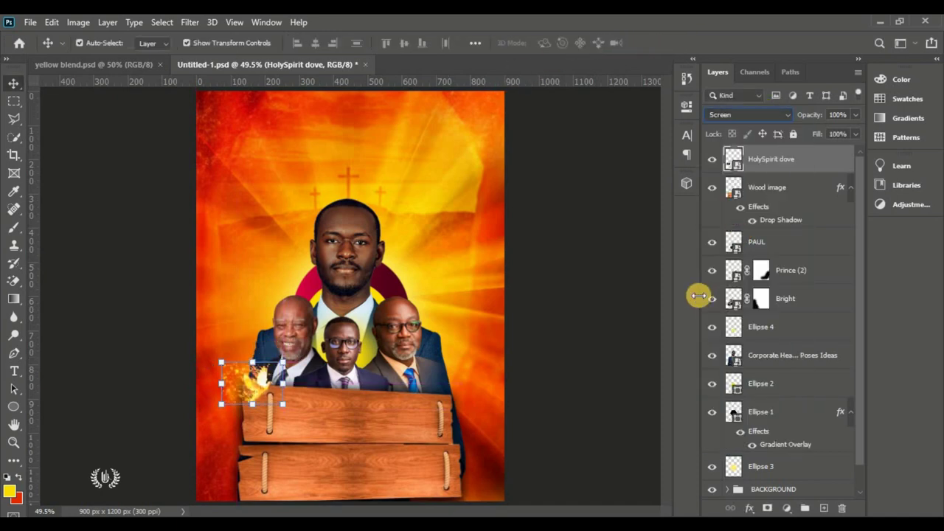
click(767, 508)
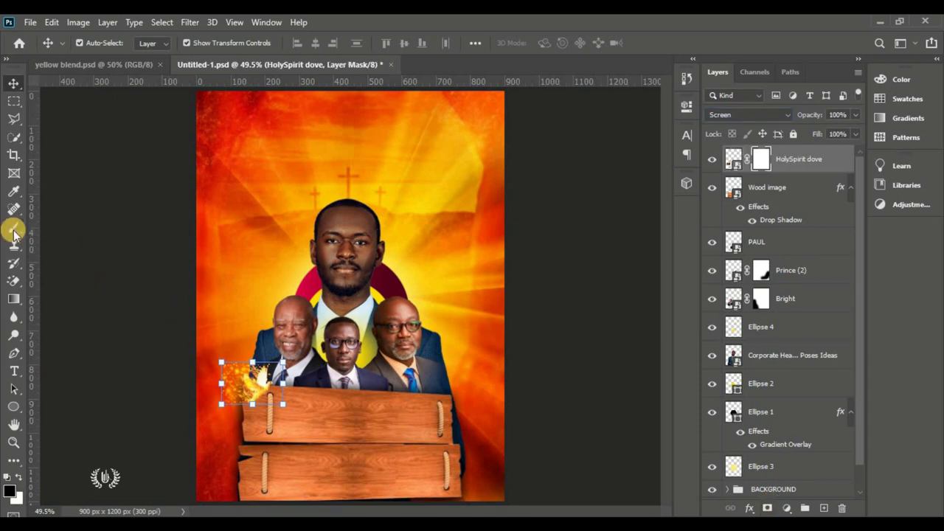
drag(13, 227, 81, 228)
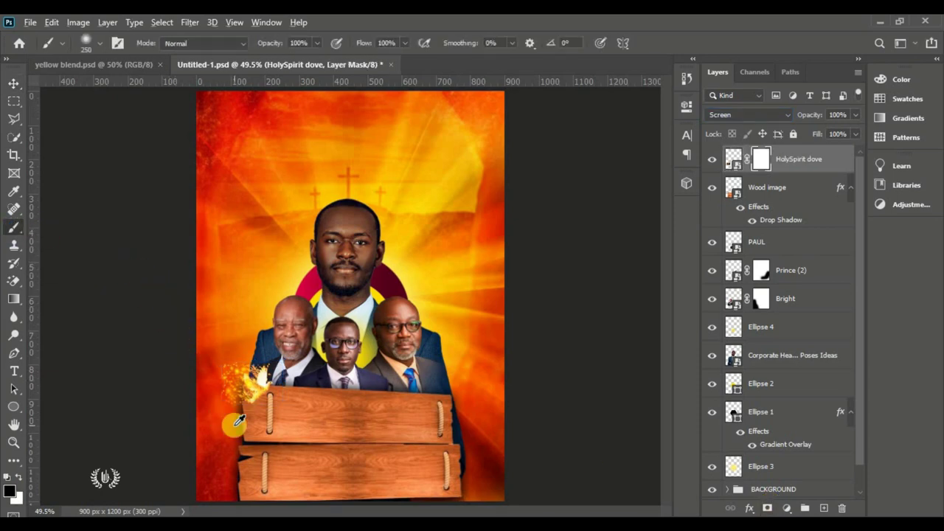
- With a 100 px soft brush, mask out the stray sparkles left of the dove
scroll(235, 425, up, 5)
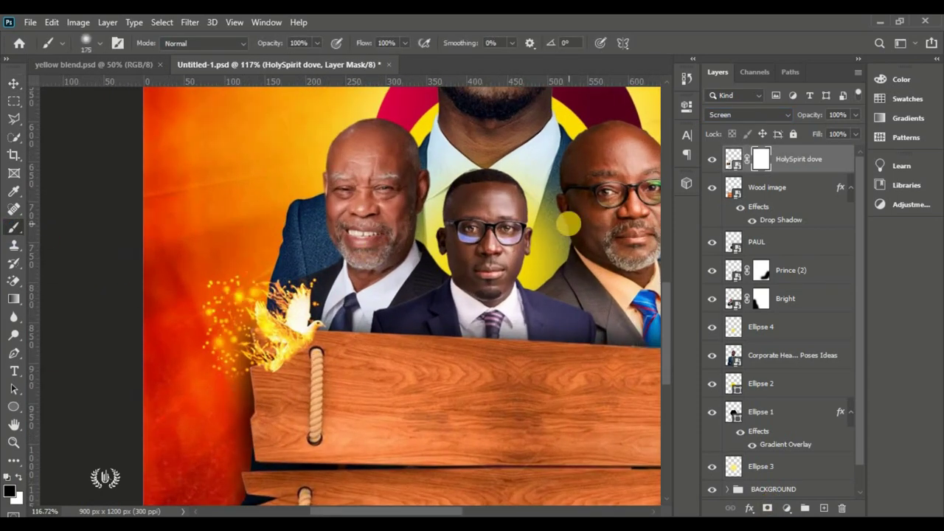
click(101, 42)
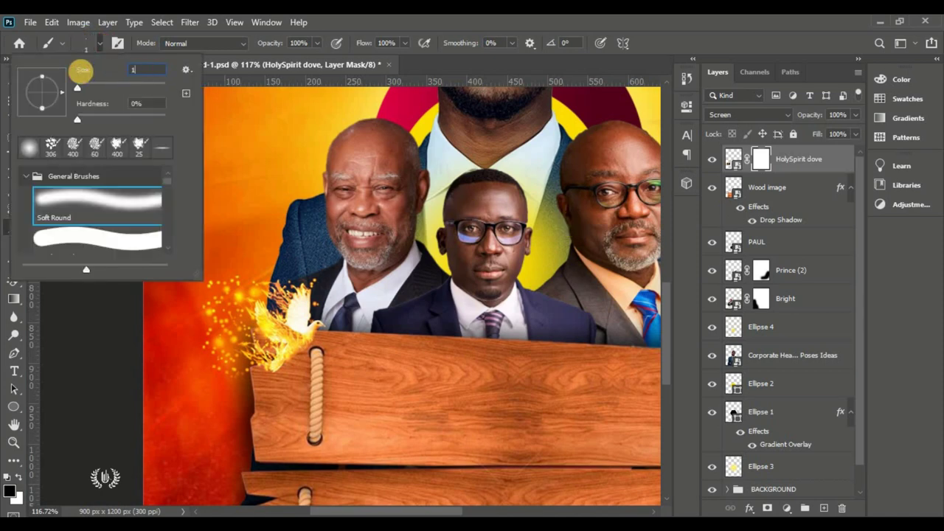
click(135, 102)
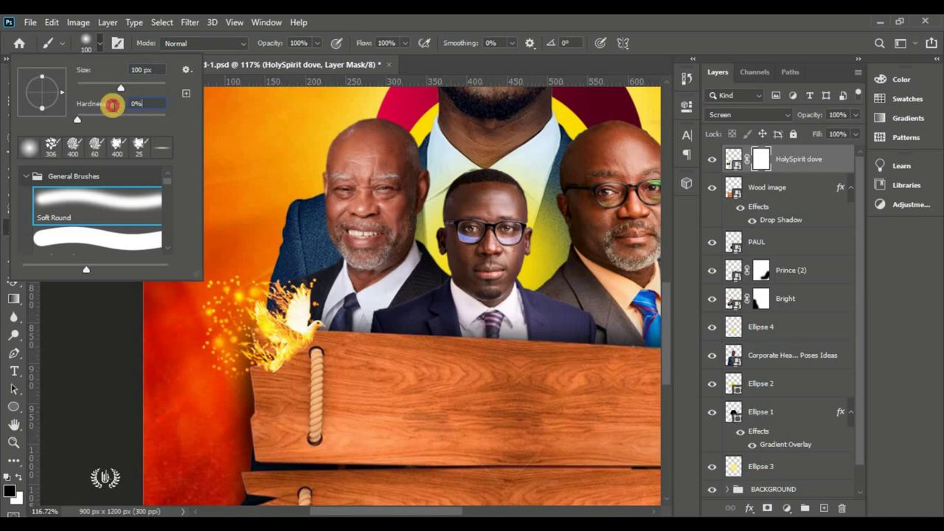
click(98, 41)
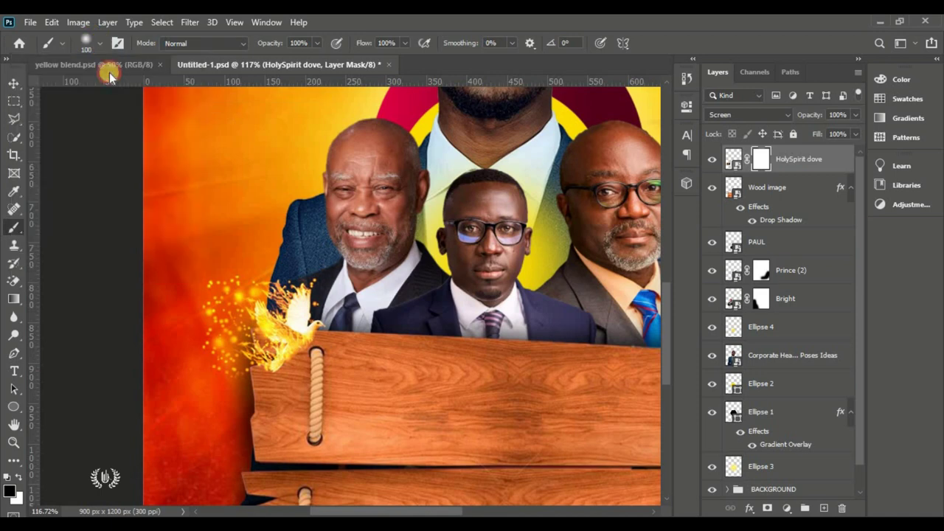
mouse_move(239, 257)
mouse_down()
mouse_move(202, 273)
mouse_move(192, 354)
mouse_move(258, 396)
mouse_up()
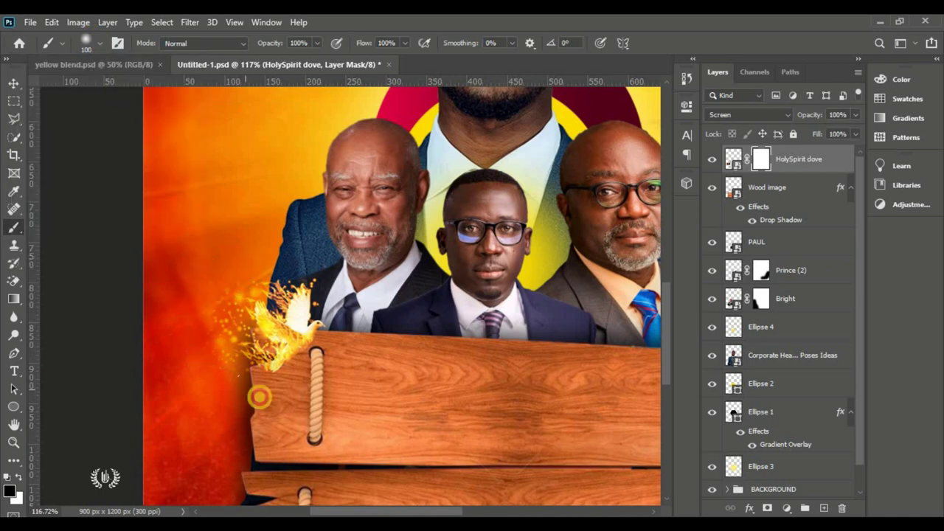
- Move the dove slightly left and deselect its layer
click(16, 83)
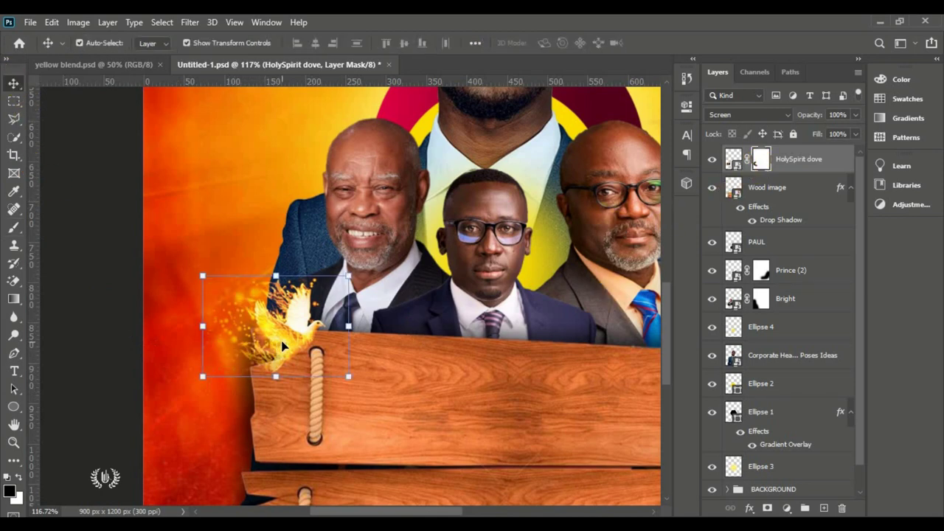
drag(282, 341, 276, 342)
scroll(243, 347, down, 4)
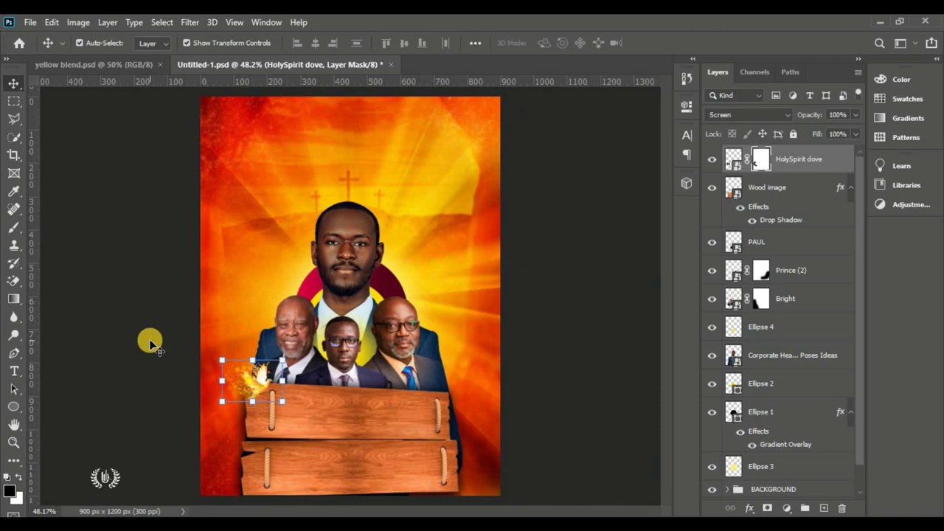
click(122, 331)
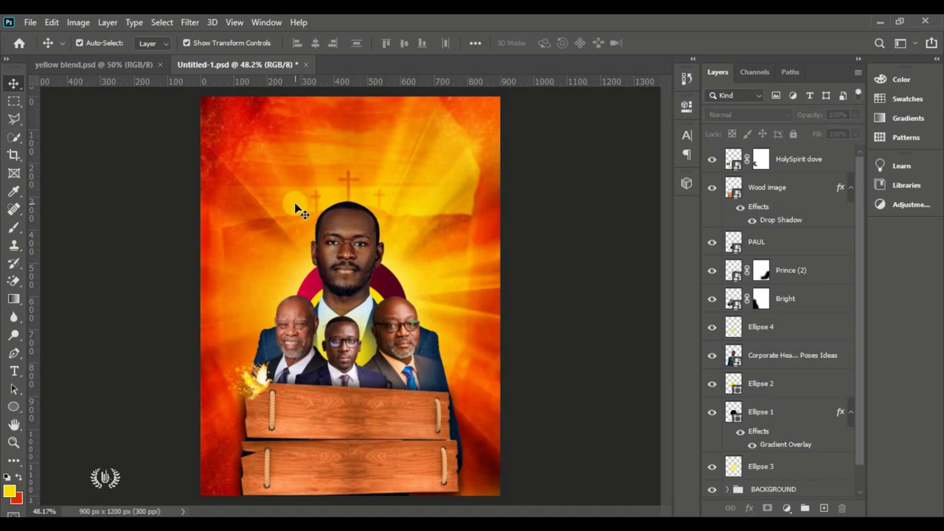
- Open Camera Raw on the top portrait and set Temperature +47 and Tint +80
click(348, 241)
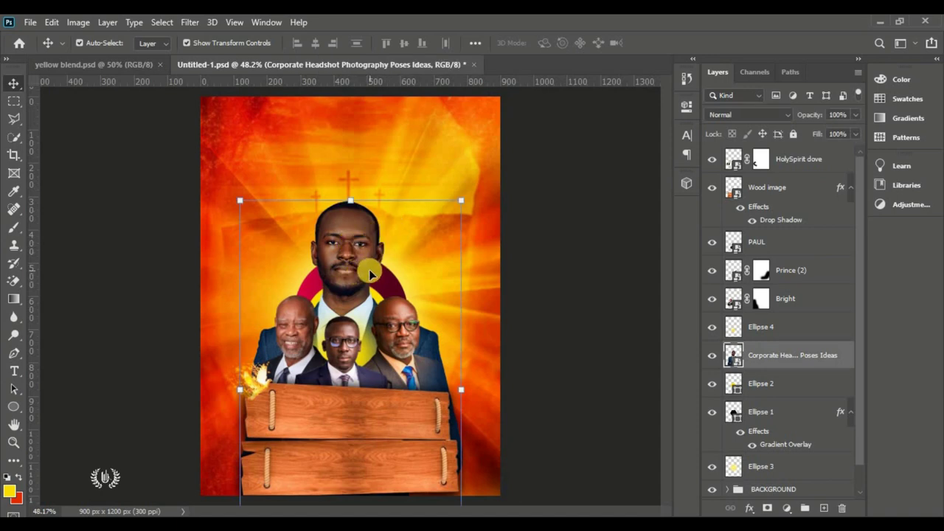
click(190, 22)
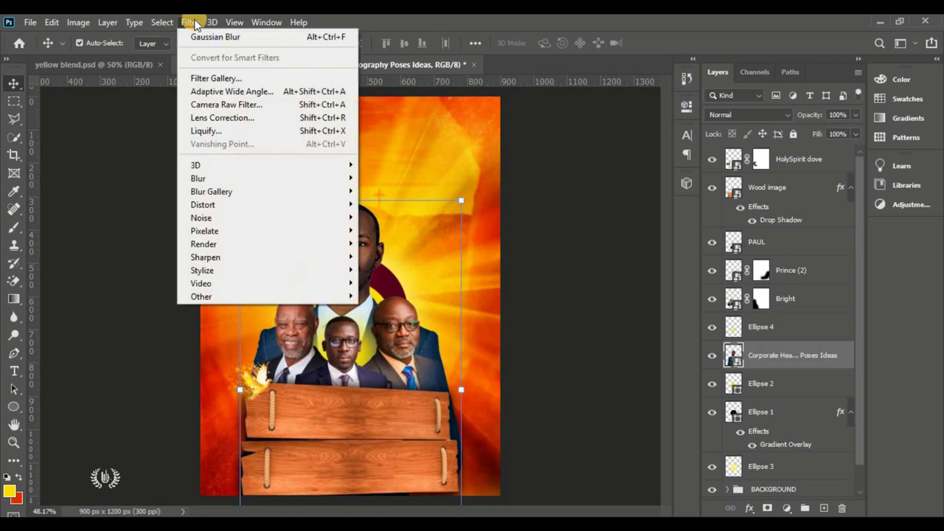
click(250, 105)
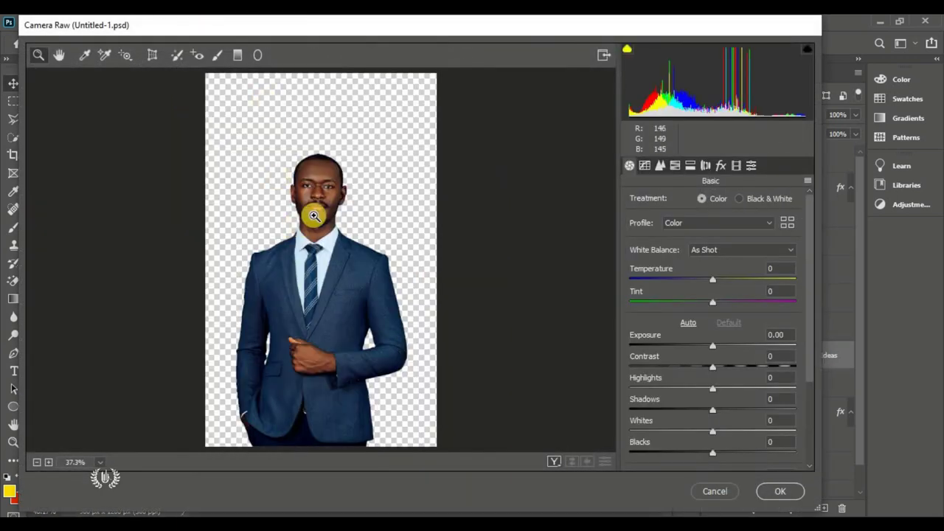
click(326, 185)
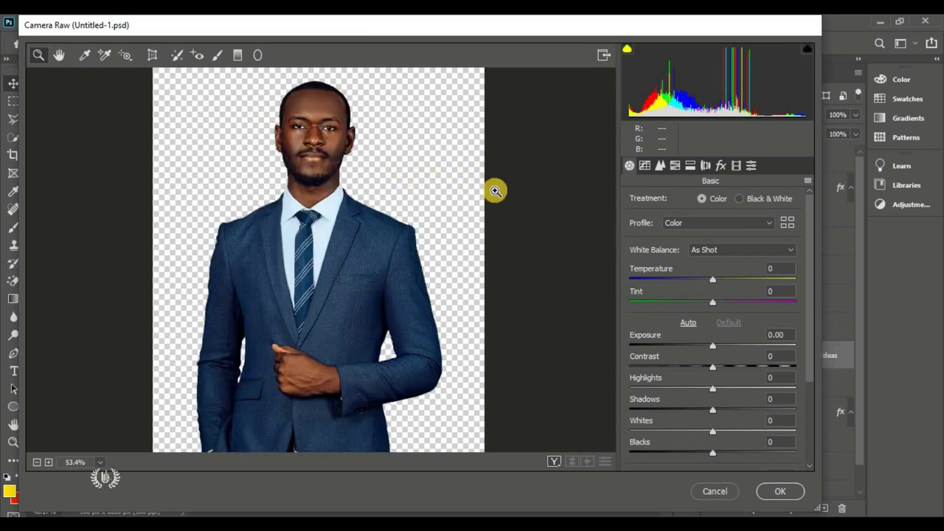
click(751, 279)
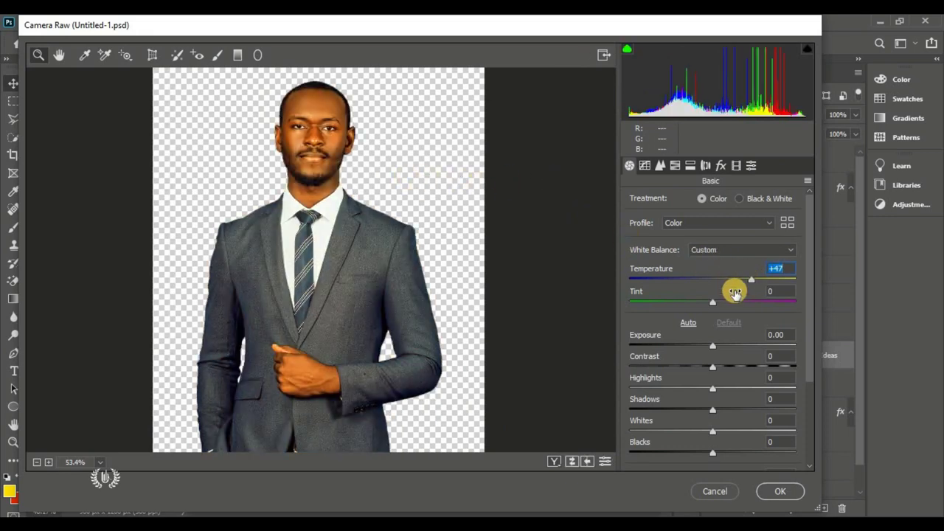
click(773, 302)
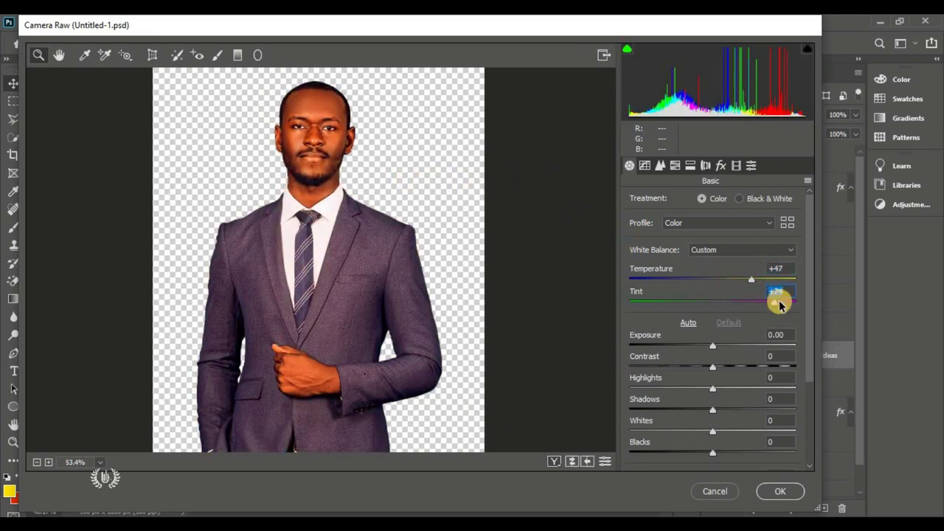
text(80)
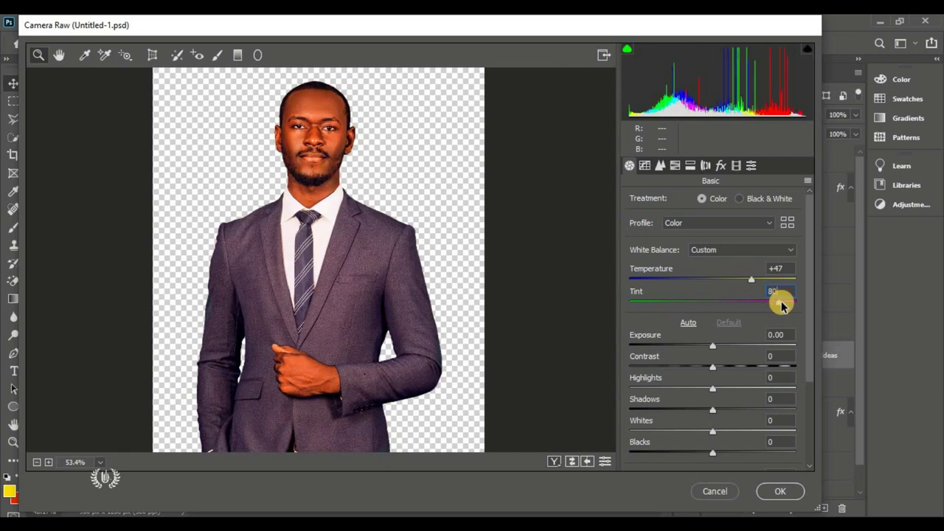
- Set Contrast +50, Blacks -27, Texture +70 and Clarity +20, then apply the filter
click(751, 369)
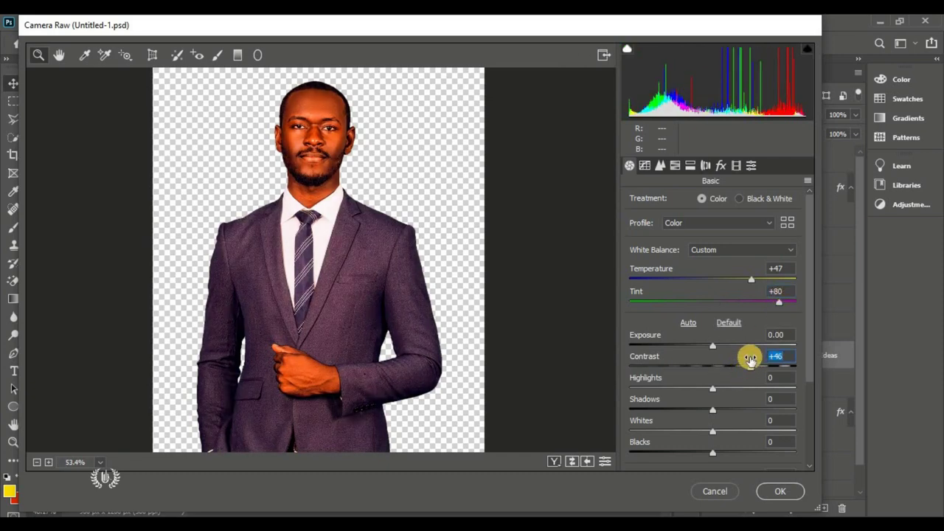
text(50)
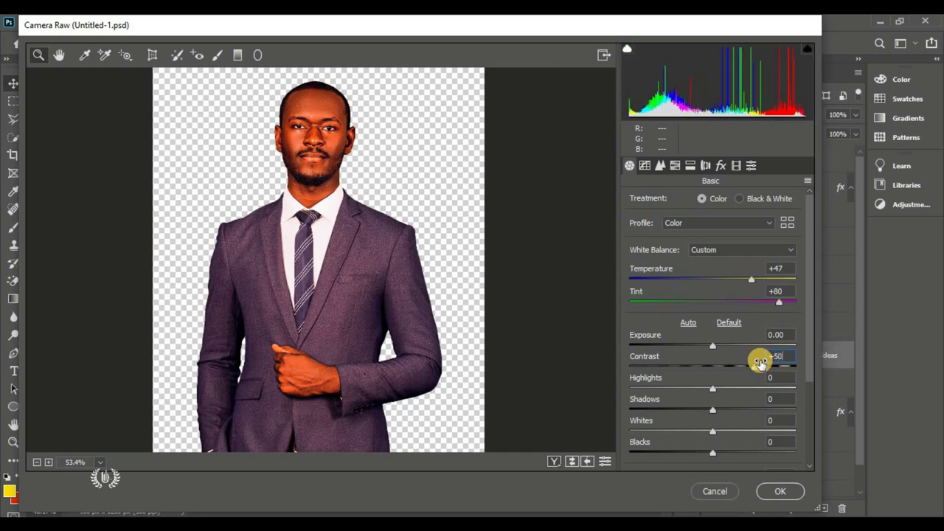
scroll(745, 358, down, 3)
click(690, 354)
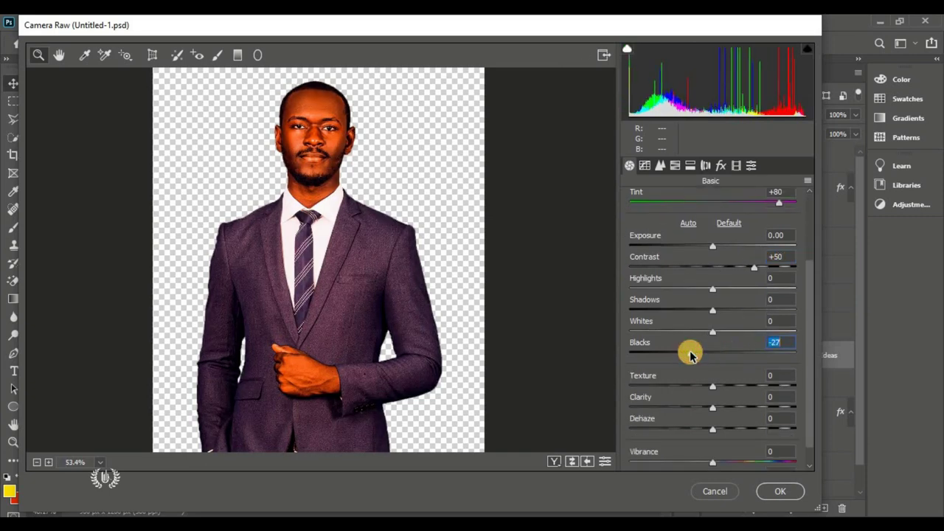
scroll(742, 361, down, 1)
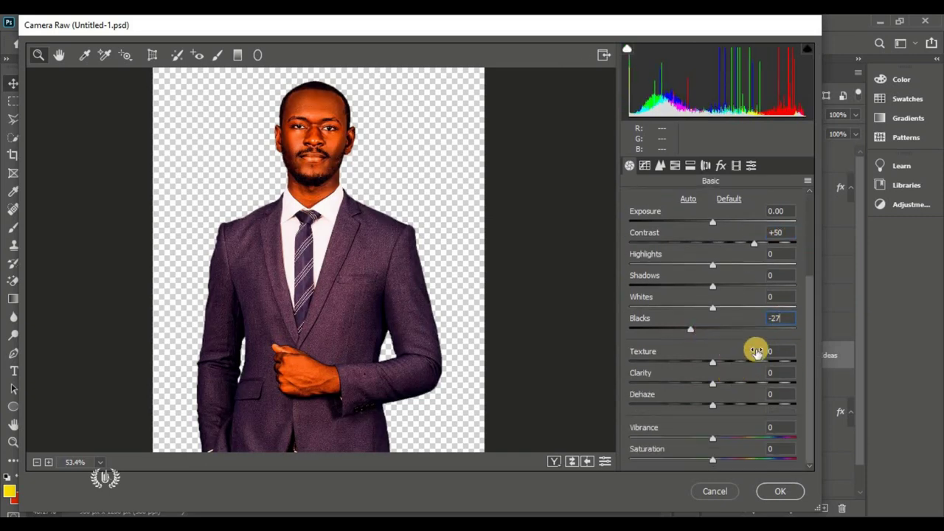
click(768, 361)
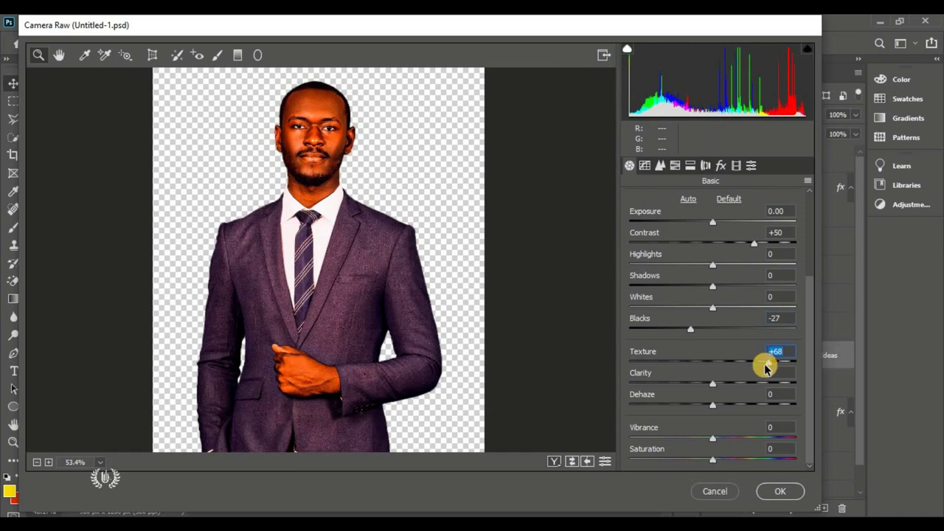
text(7)
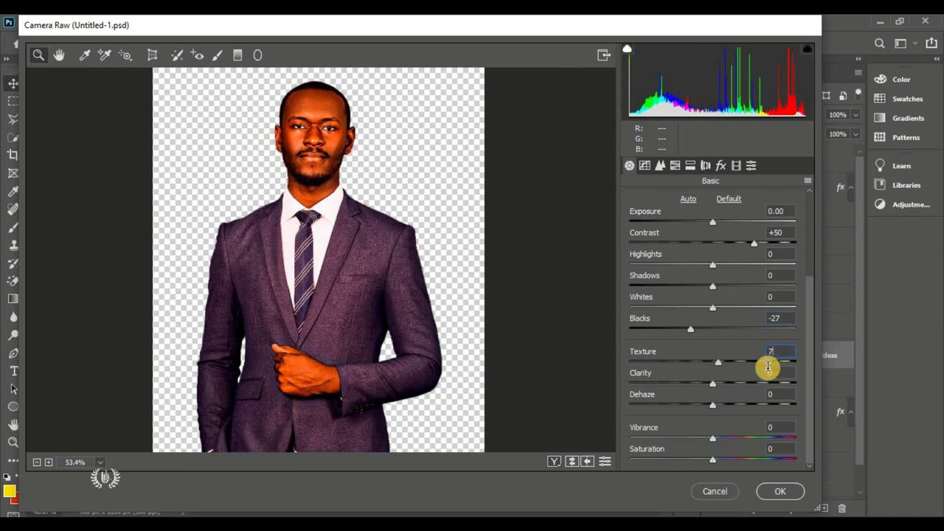
text(0)
key(Return)
click(722, 382)
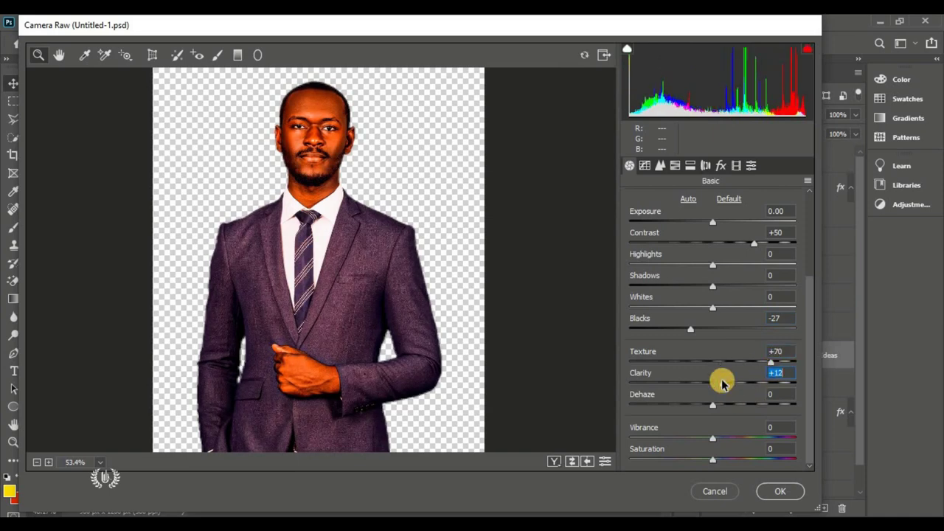
text(2)
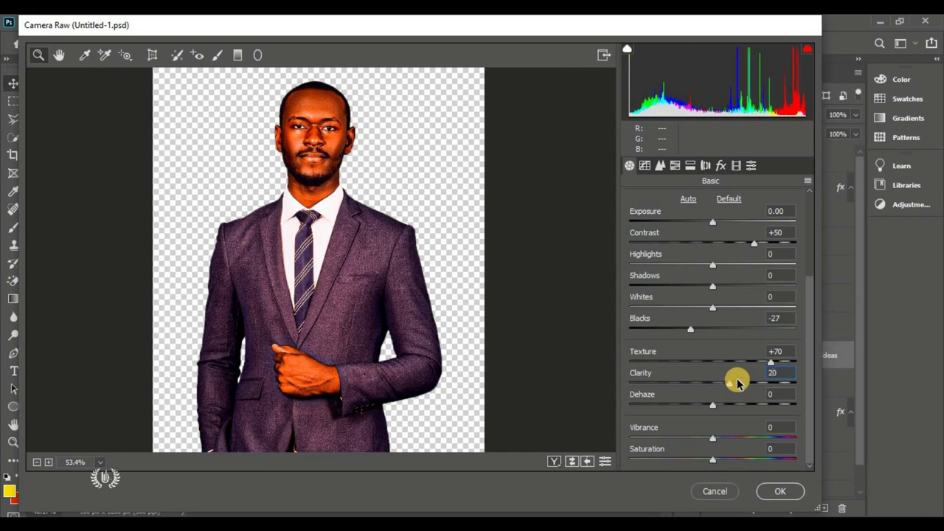
text(0)
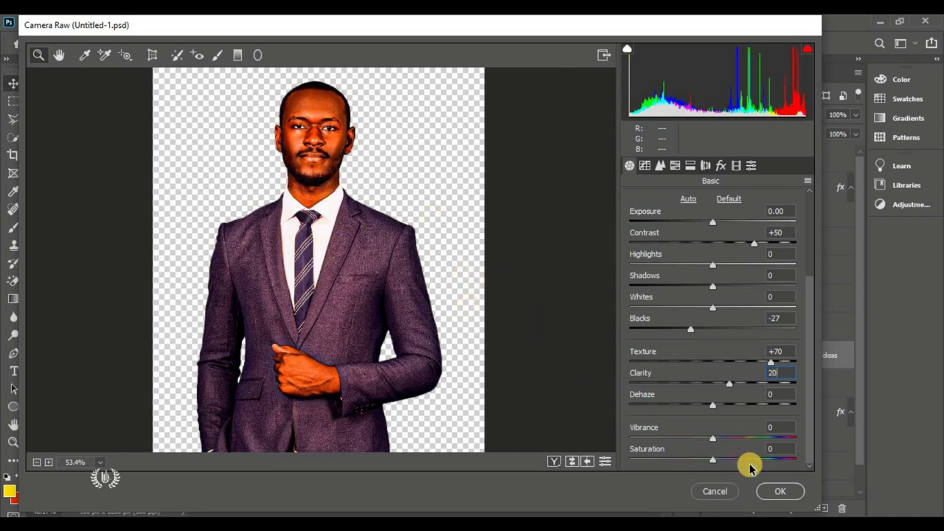
click(771, 492)
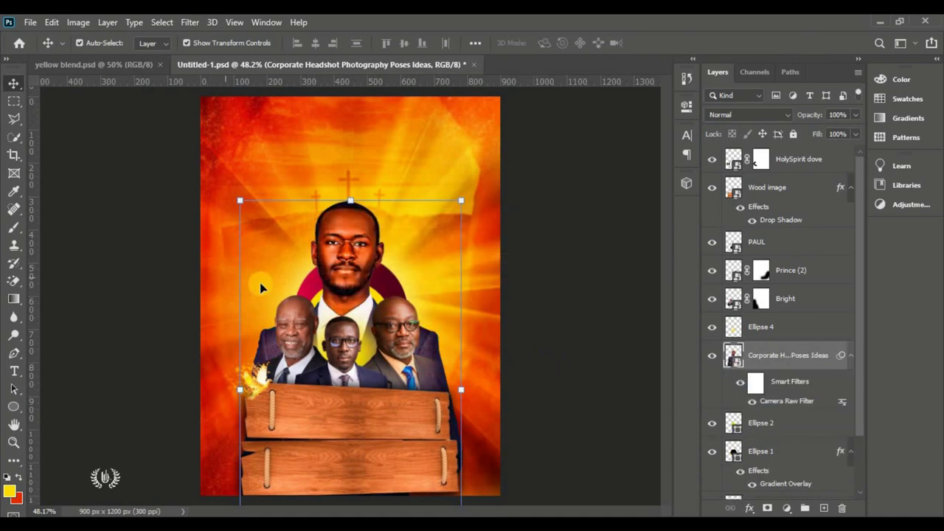
- Apply a Camera Raw filter to Bright, raising its texture and clarity
click(301, 323)
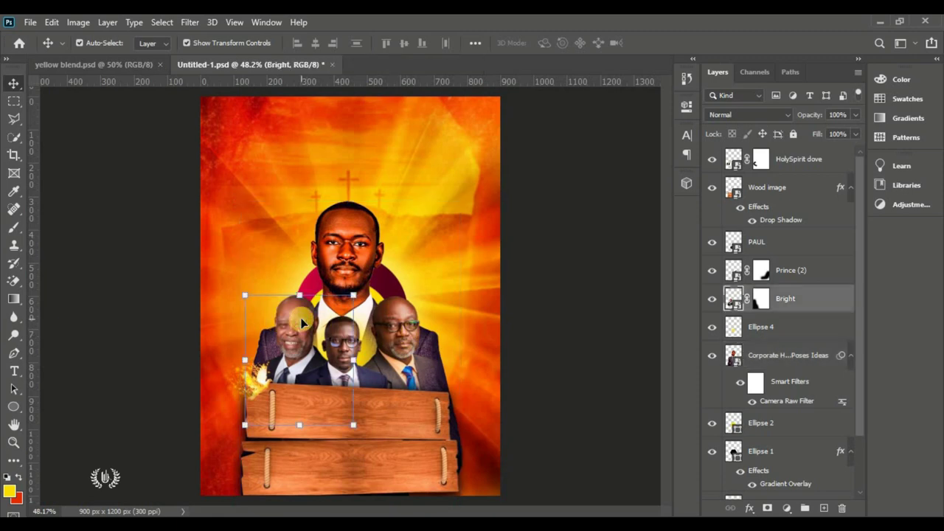
click(189, 22)
click(274, 101)
drag(713, 280, 769, 301)
scroll(725, 374, down, 3)
drag(712, 366, 697, 353)
drag(741, 386, 759, 387)
drag(713, 371, 682, 343)
scroll(708, 332, up, 2)
text(75)
key(Return)
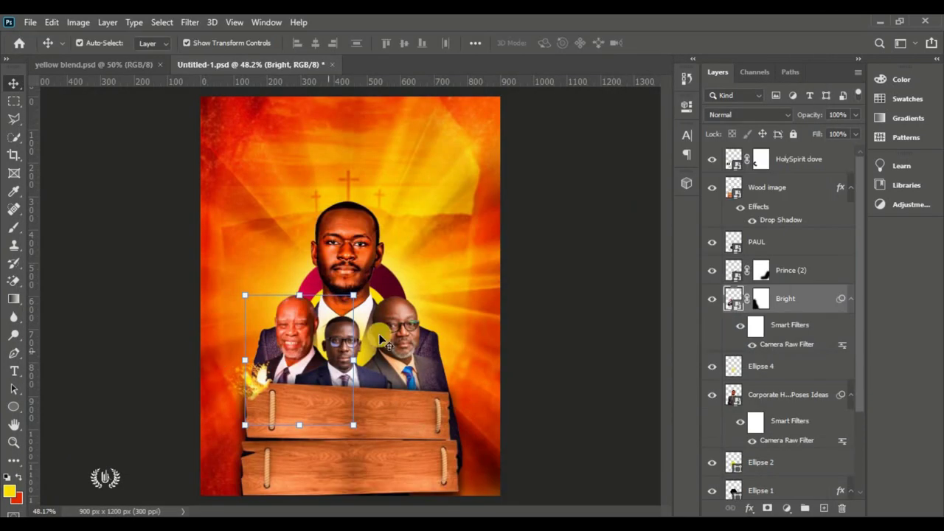
- Apply a Camera Raw filter to Prince (2), warming it to +41 and adjusting the tone sliders
click(381, 336)
click(190, 22)
click(222, 101)
drag(712, 279, 738, 302)
scroll(737, 310, down, 1)
mouse_move(713, 331)
mouse_down()
mouse_move(742, 326)
mouse_move(701, 322)
mouse_up()
scroll(715, 325, down, 2)
drag(712, 362, 761, 362)
drag(713, 383, 725, 384)
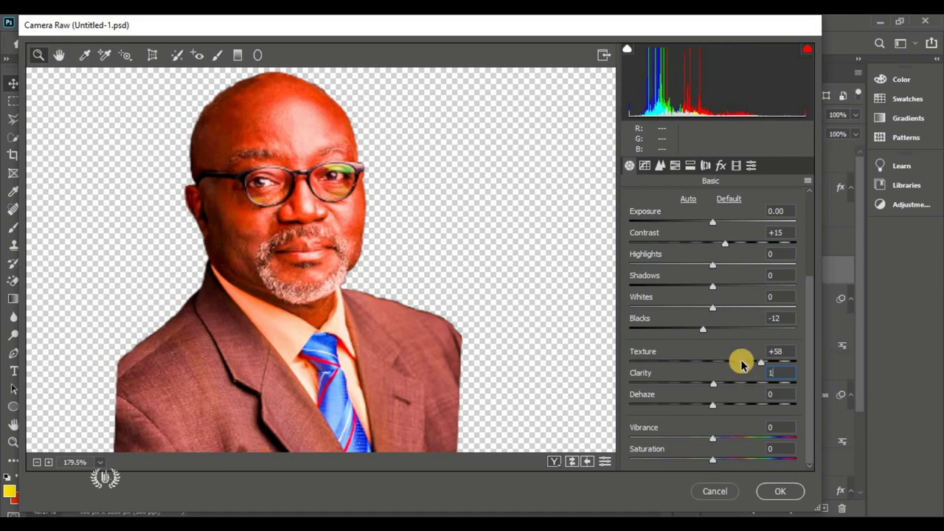
scroll(763, 231, up, 2)
scroll(731, 257, down, 1)
key(Return)
- Camera Raw for PAUL: warmer temperature, magenta tint, more contrast, deeper blacks, stronger clarity
click(760, 241)
click(190, 22)
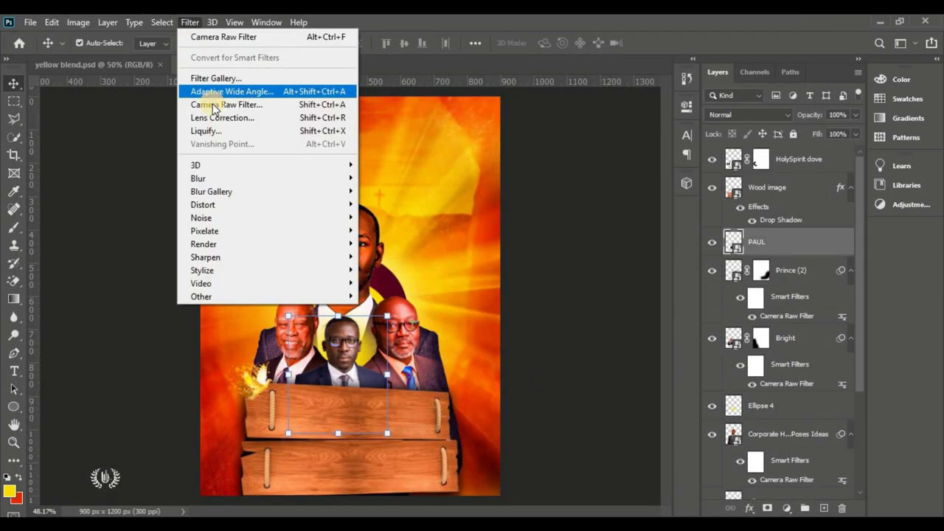
click(221, 103)
drag(713, 279, 753, 279)
drag(712, 302, 781, 302)
drag(713, 366, 748, 367)
scroll(747, 341, down, 3)
drag(713, 329, 701, 328)
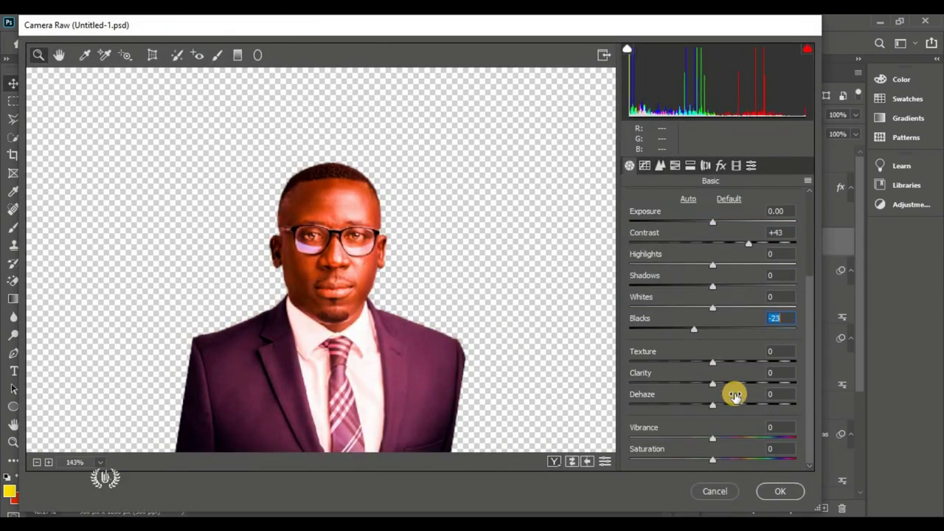
drag(712, 383, 742, 382)
click(775, 491)
click(554, 303)
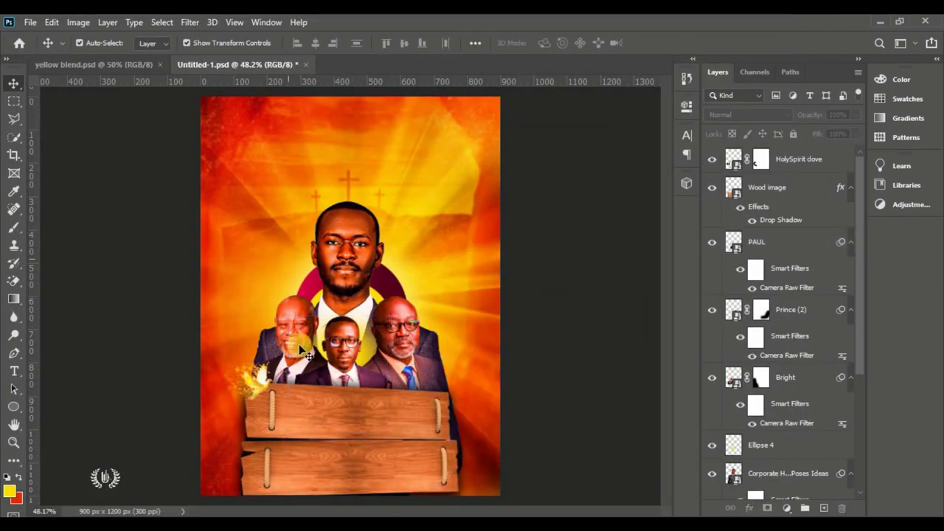
- Free Transform Prince (2) past the Smart Filters notice and rotate it about 3.48°
click(408, 332)
click(398, 296)
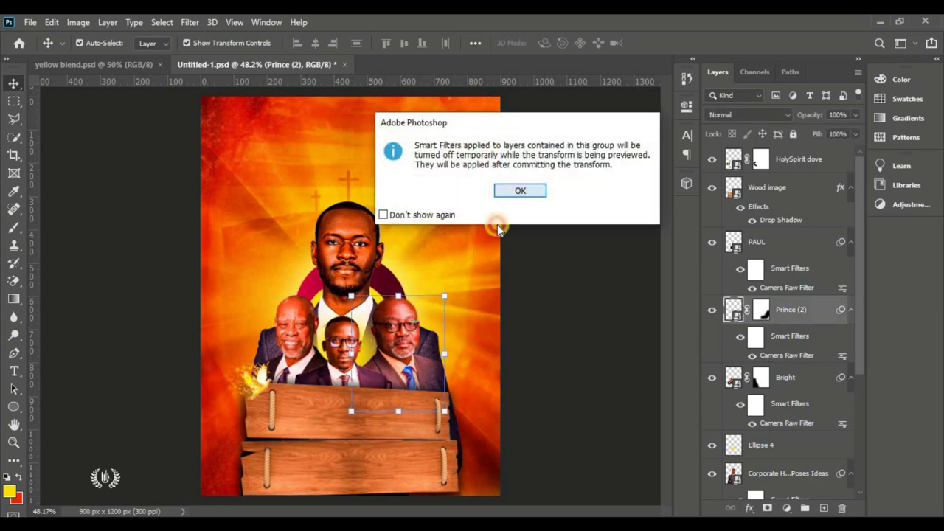
key(Return)
drag(463, 289, 470, 289)
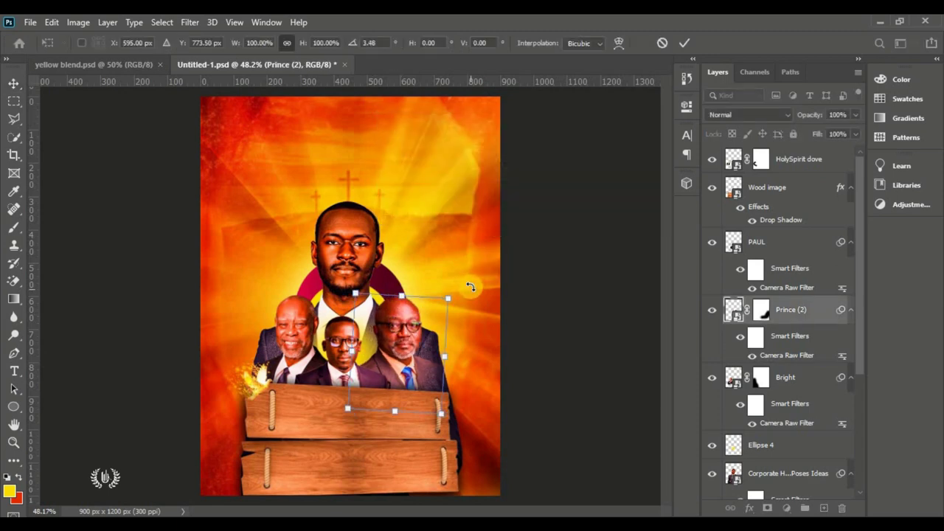
click(683, 46)
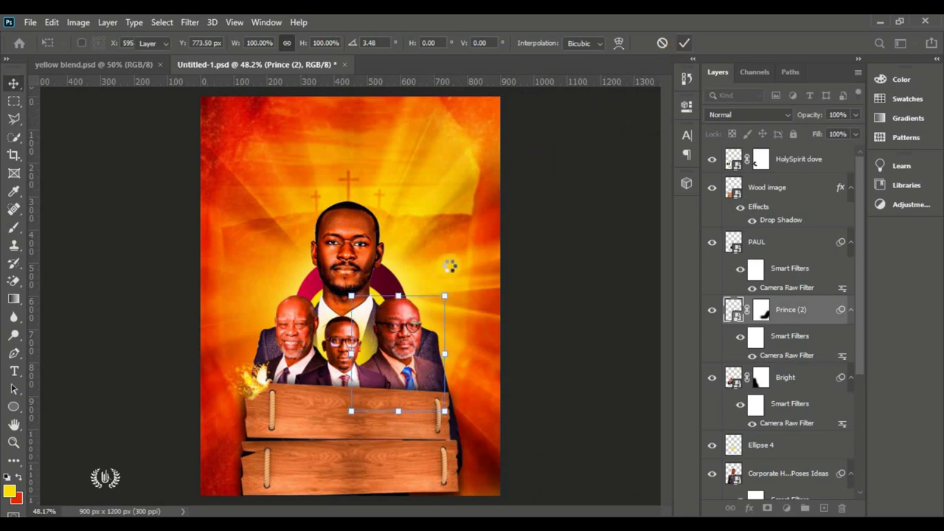
click(390, 337)
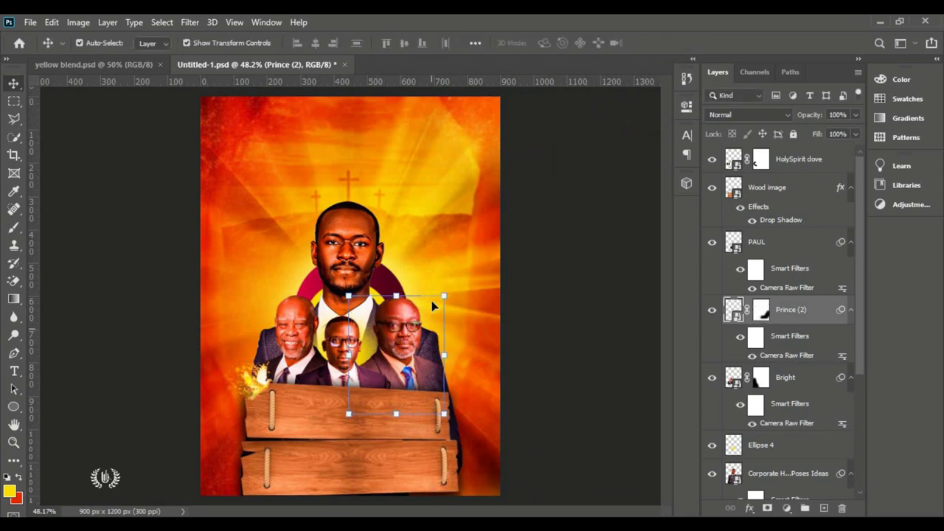
click(627, 344)
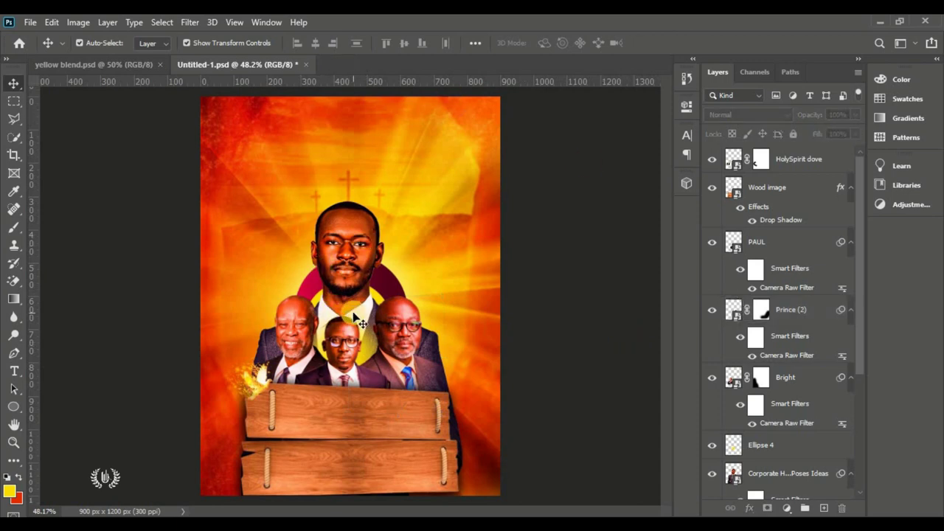
- Group the layers from Wood image through Ellipse 3 into a group named MOG
scroll(745, 359, down, 3)
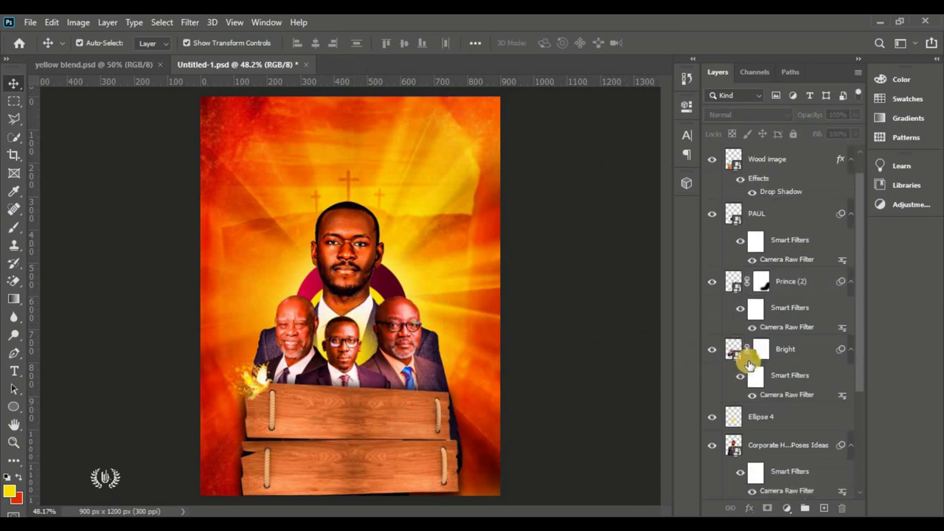
scroll(755, 416, down, 3)
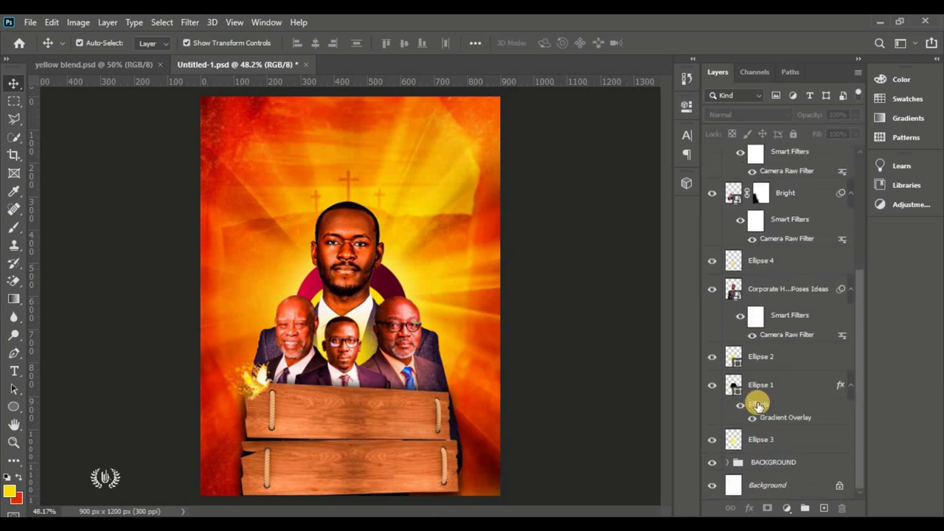
click(760, 439)
scroll(759, 409, up, 6)
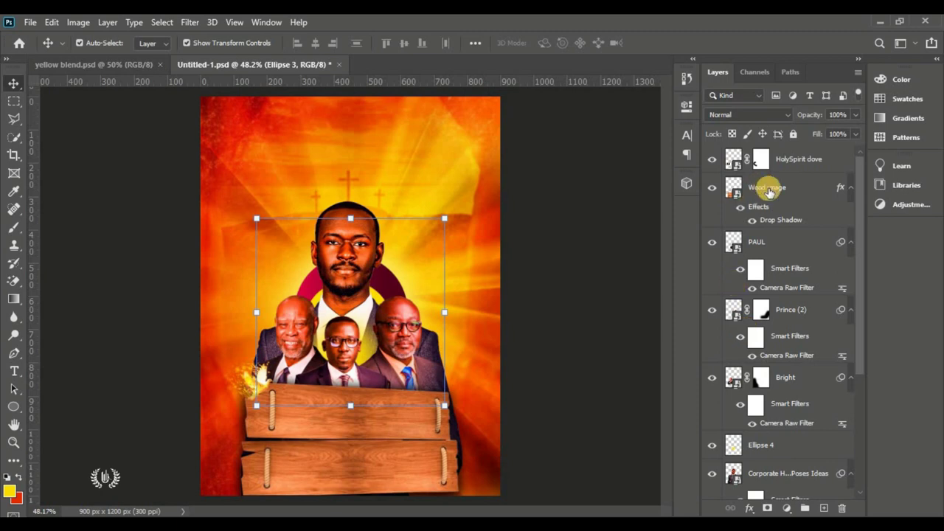
shift+click(769, 192)
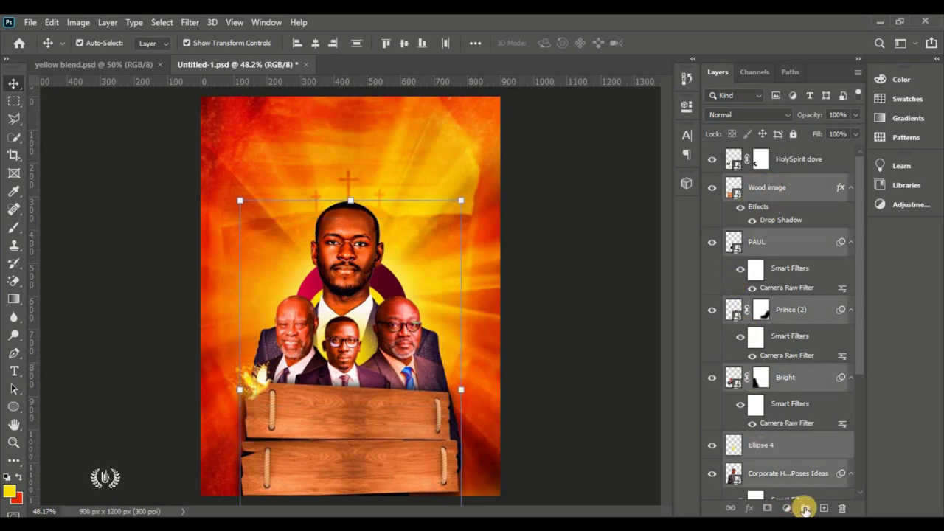
click(806, 508)
click(711, 181)
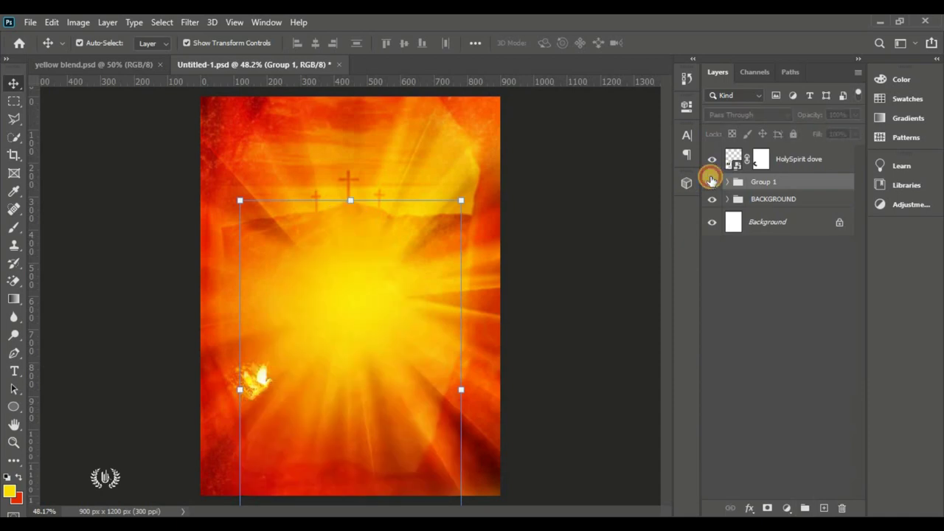
click(712, 181)
double_click(760, 182)
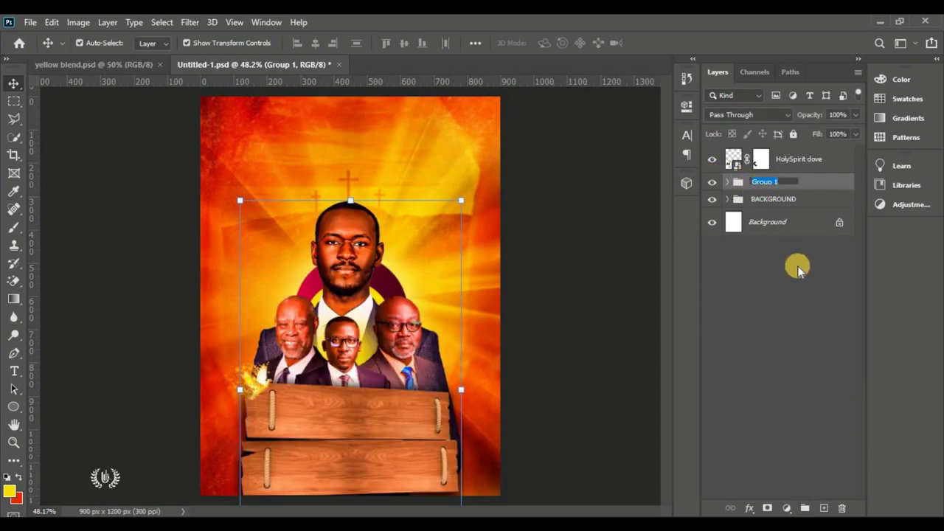
text(MOG)
key(Return)
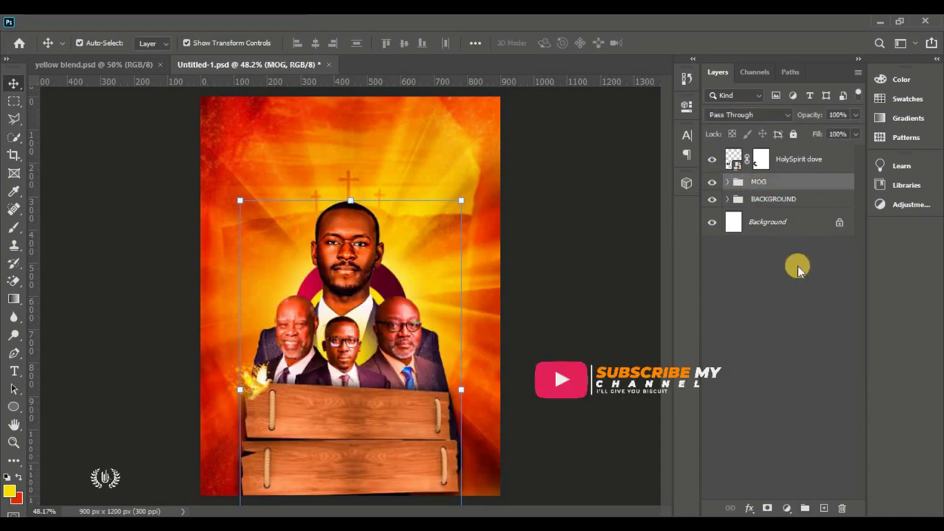
- Align the MOG group to the canvas's horizontal centre, then clear the selection
click(573, 243)
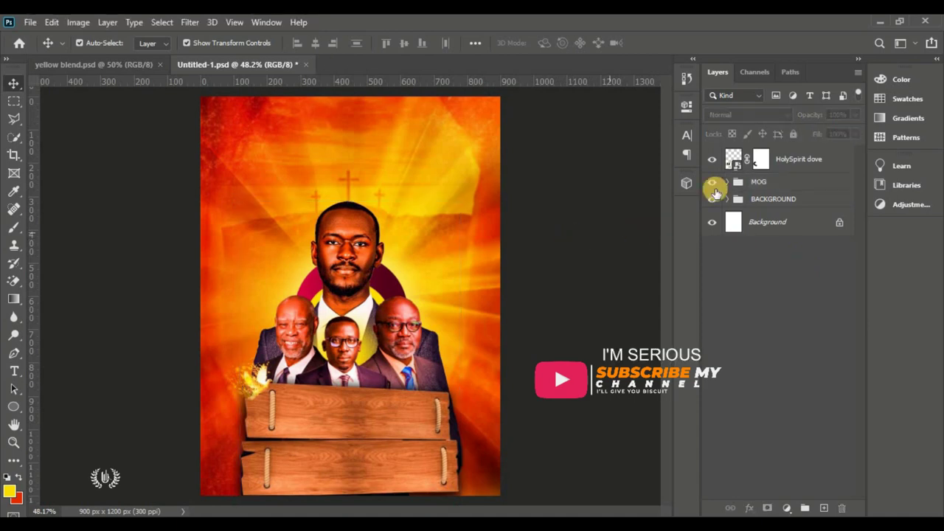
click(767, 184)
click(162, 23)
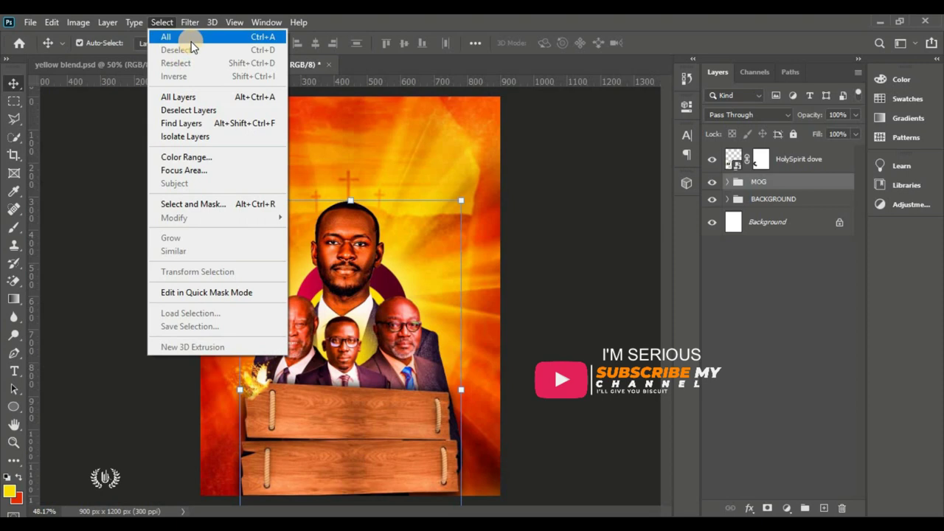
click(184, 37)
click(320, 44)
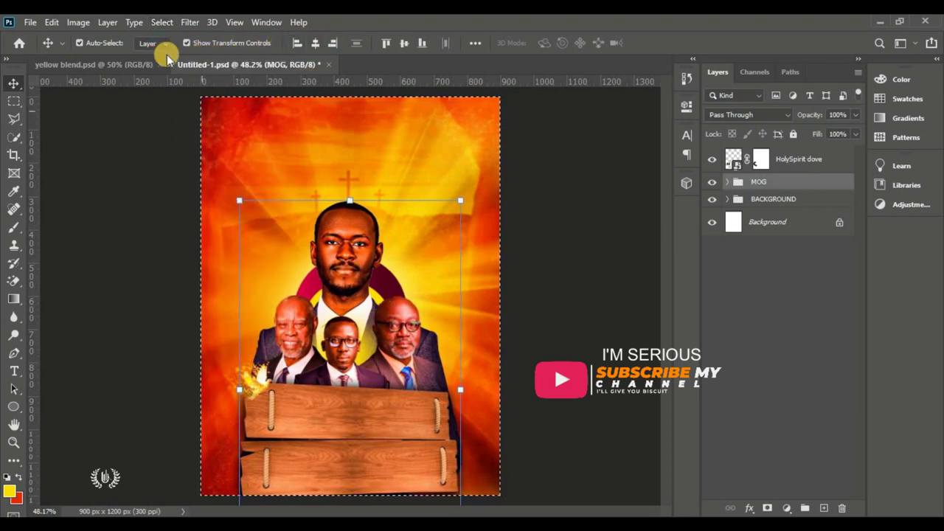
click(163, 23)
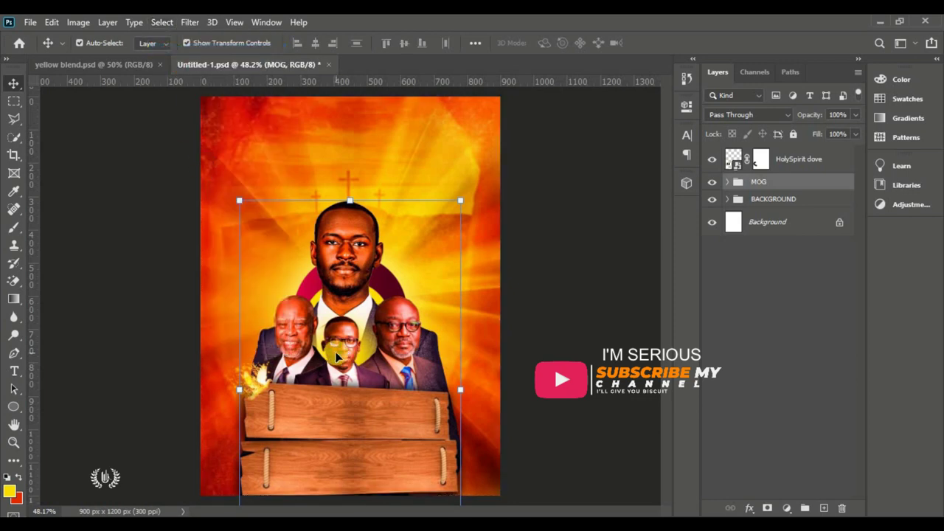
click(575, 325)
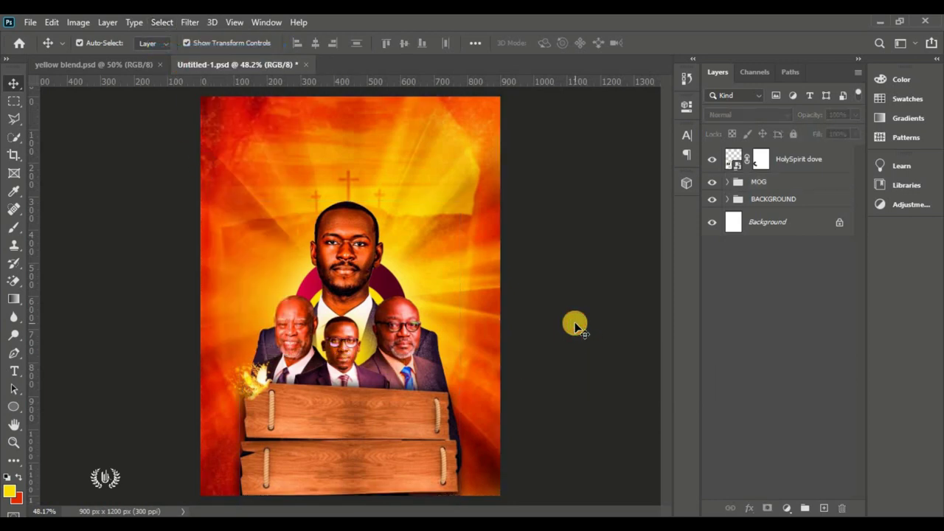
- Save the flyer and place the Bulb image as an embedded layer
key(ctrl+s)
click(32, 24)
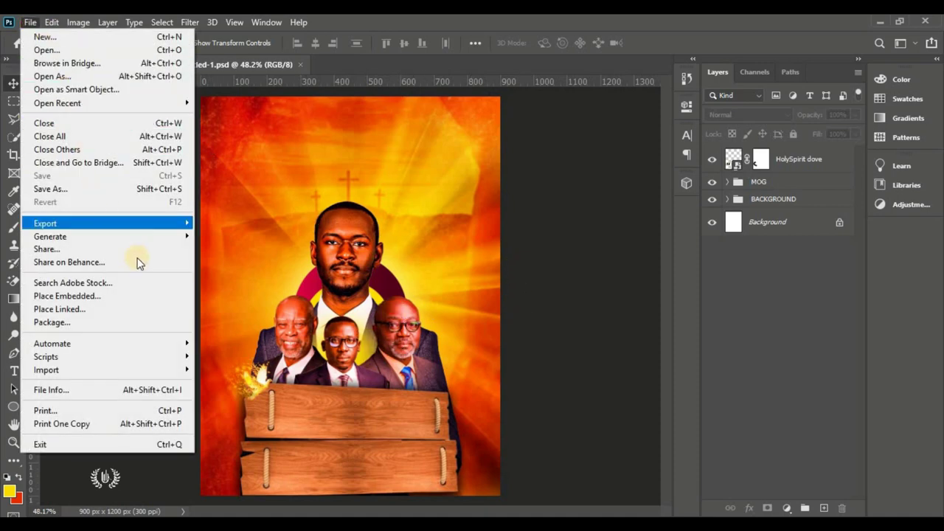
click(126, 296)
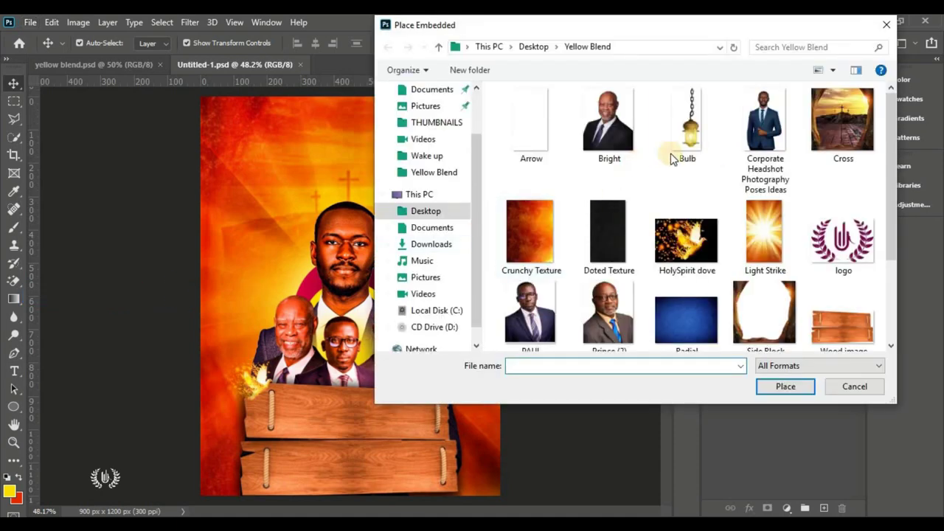
click(671, 152)
click(784, 387)
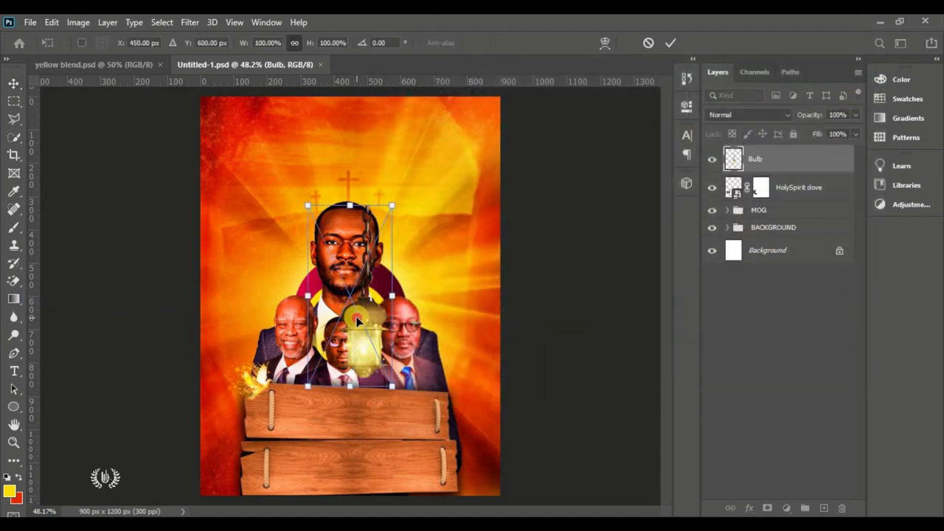
- Scale the bulb to about 72%, tilt it about 19.56° at the top-right edge, and commit
drag(379, 306, 483, 211)
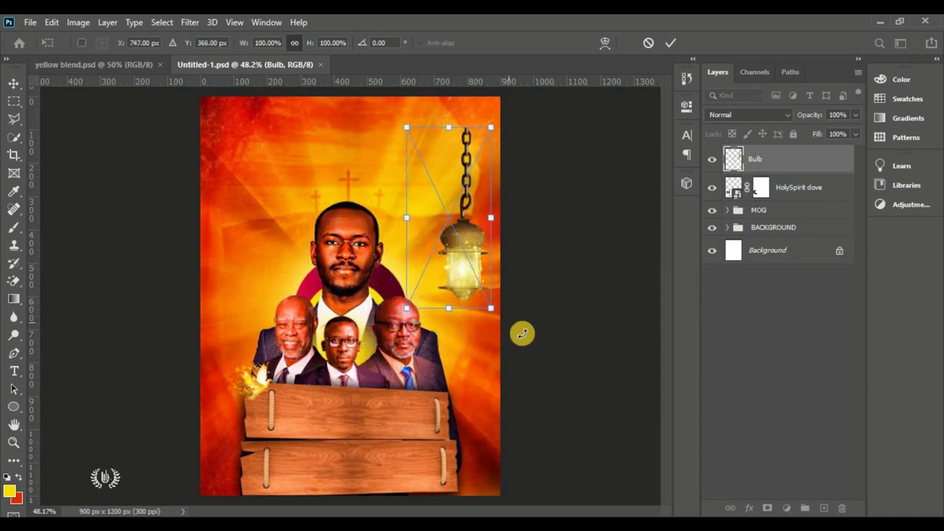
drag(523, 347, 472, 359)
drag(449, 289, 508, 301)
drag(474, 261, 467, 260)
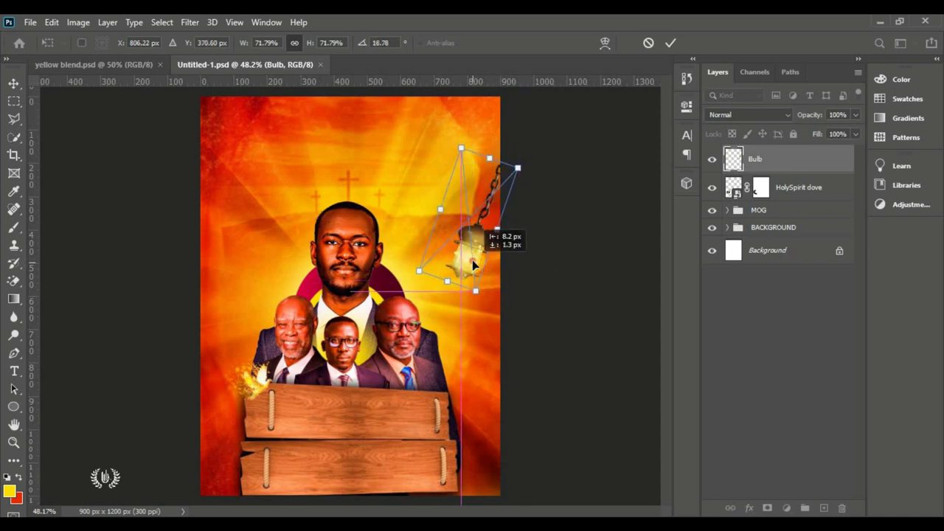
drag(489, 289, 484, 305)
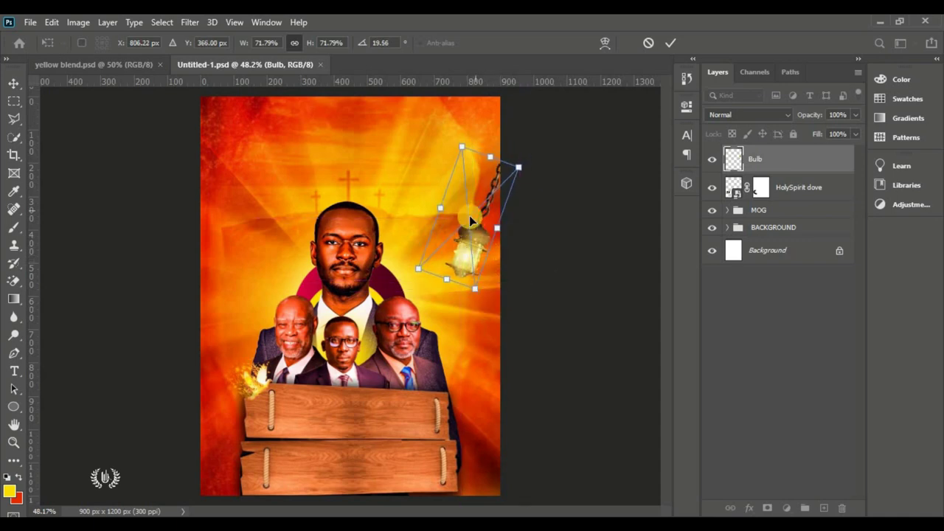
drag(467, 212, 466, 218)
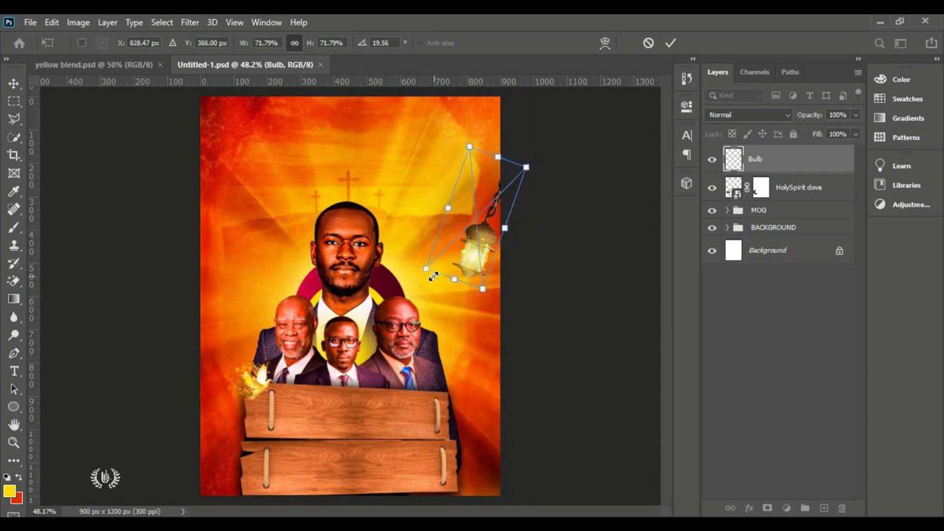
click(669, 42)
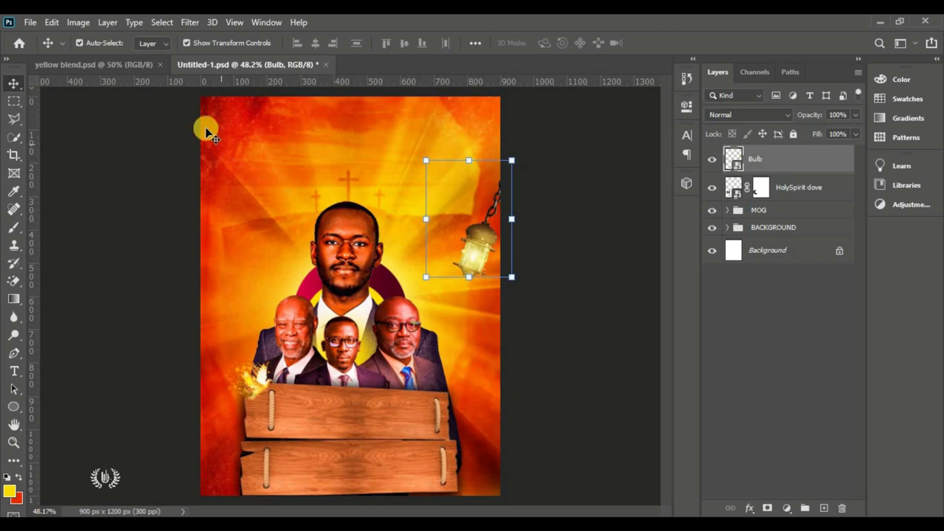
click(157, 171)
click(29, 23)
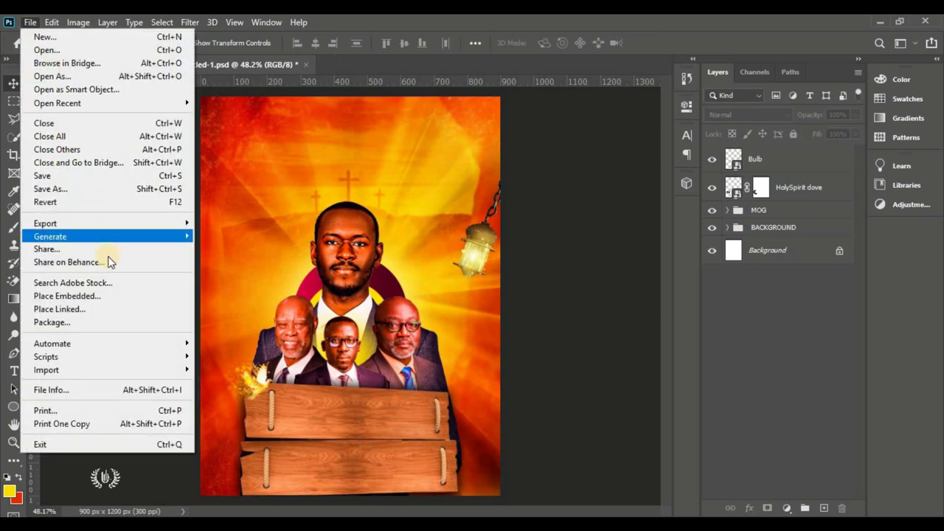
- Place a second embedded copy of the Bulb image
click(118, 299)
click(688, 121)
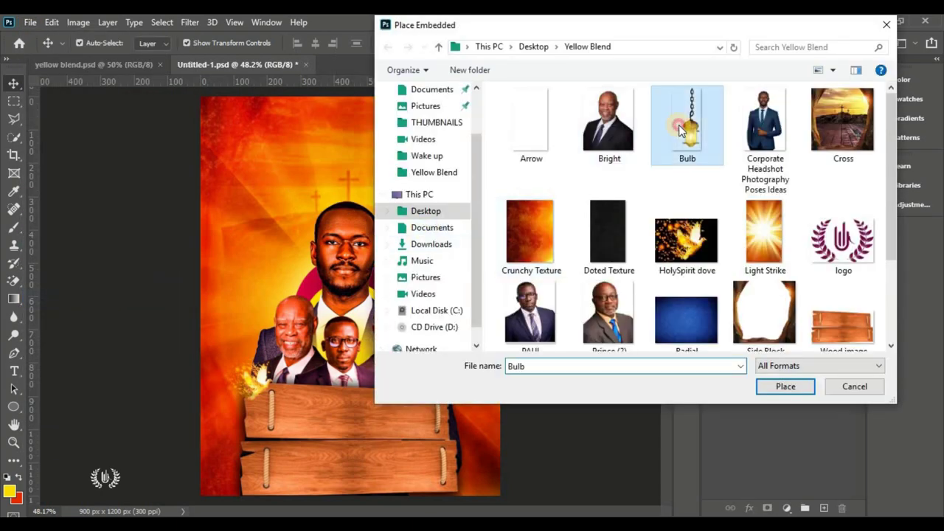
click(783, 387)
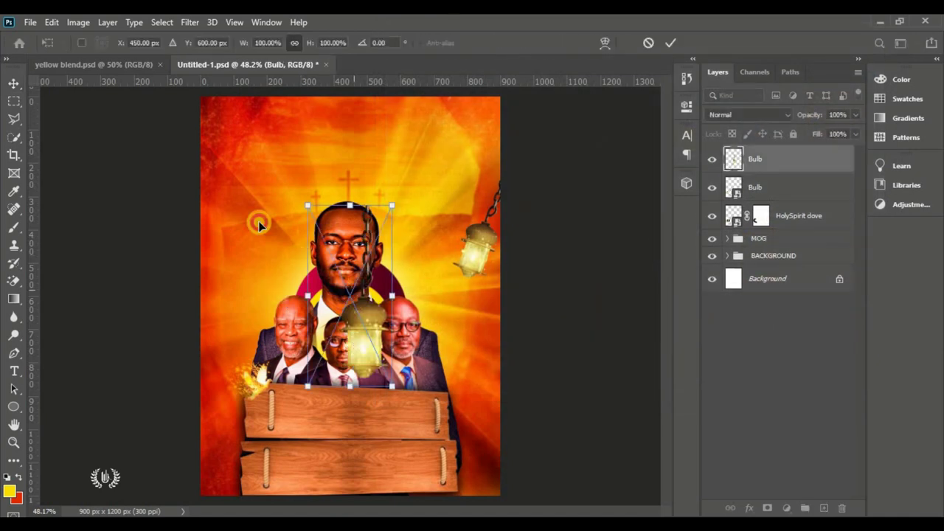
- Tilt the second lantern about -12.38° at the top-left corner and commit
drag(361, 297, 258, 213)
drag(302, 307, 319, 294)
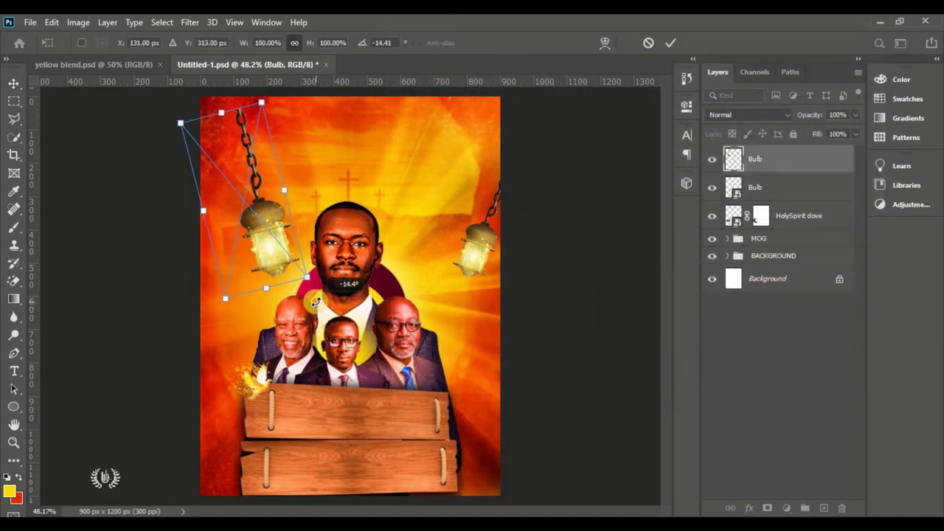
drag(258, 252, 235, 210)
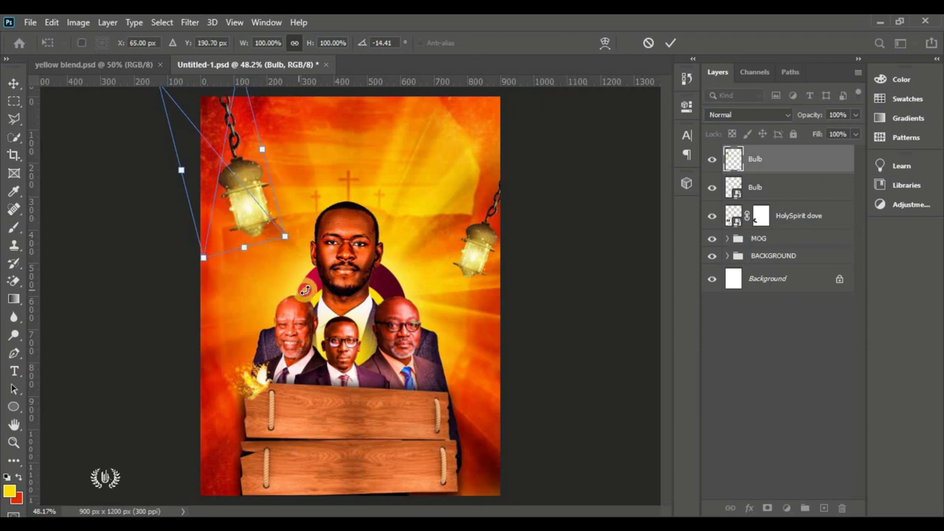
drag(305, 290, 302, 298)
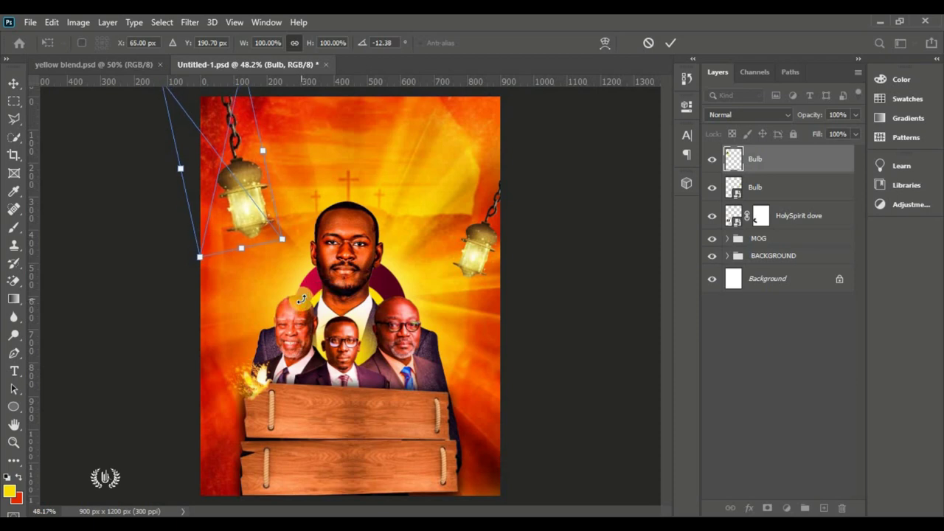
click(670, 46)
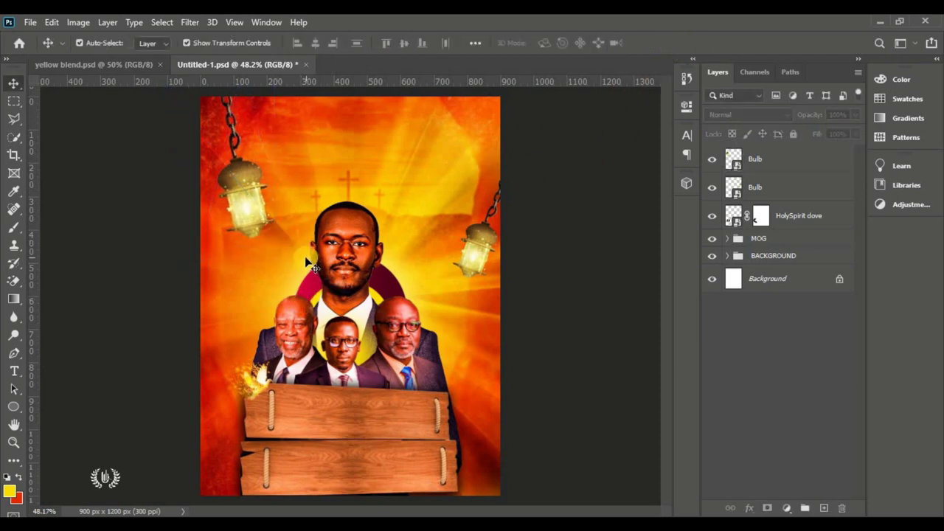
- Apply a 0°, 20-pixel Motion Blur smart filter to the left Bulb layer and compare it on/off
click(242, 194)
click(195, 22)
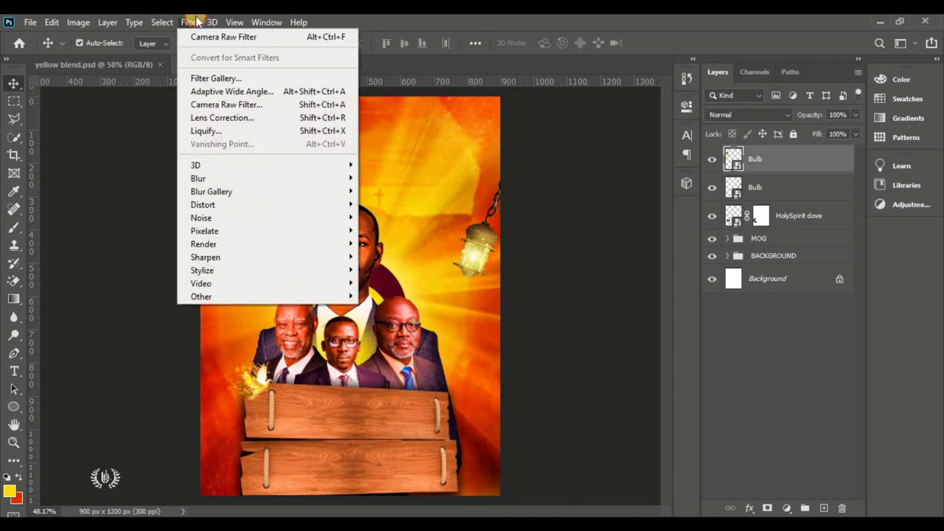
mouse_move(251, 179)
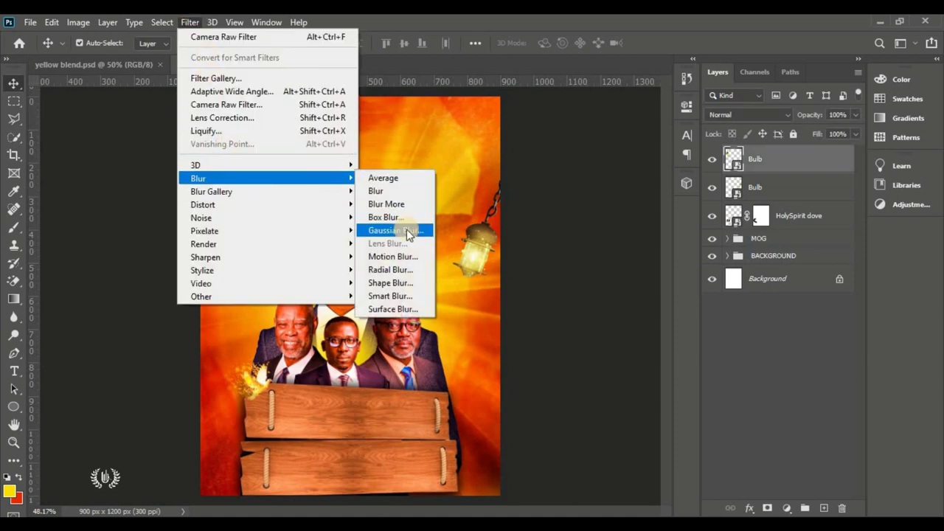
click(391, 257)
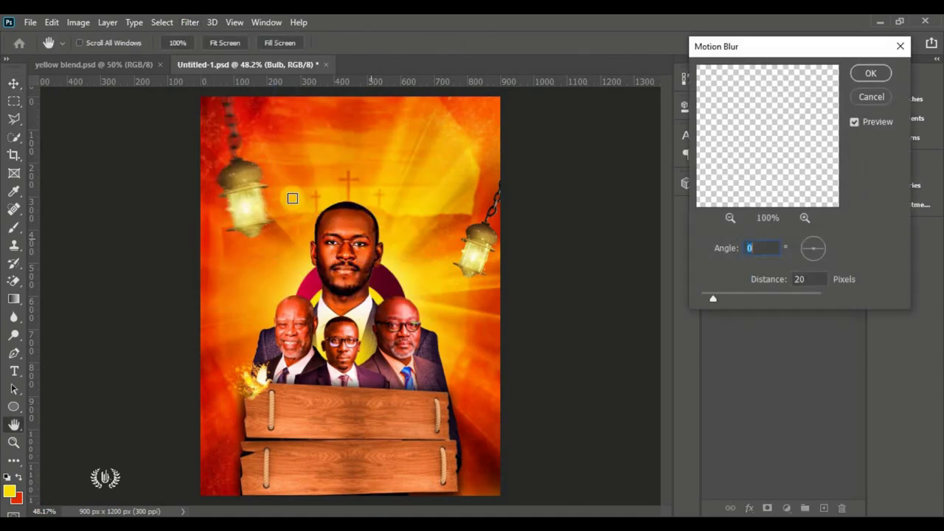
click(813, 279)
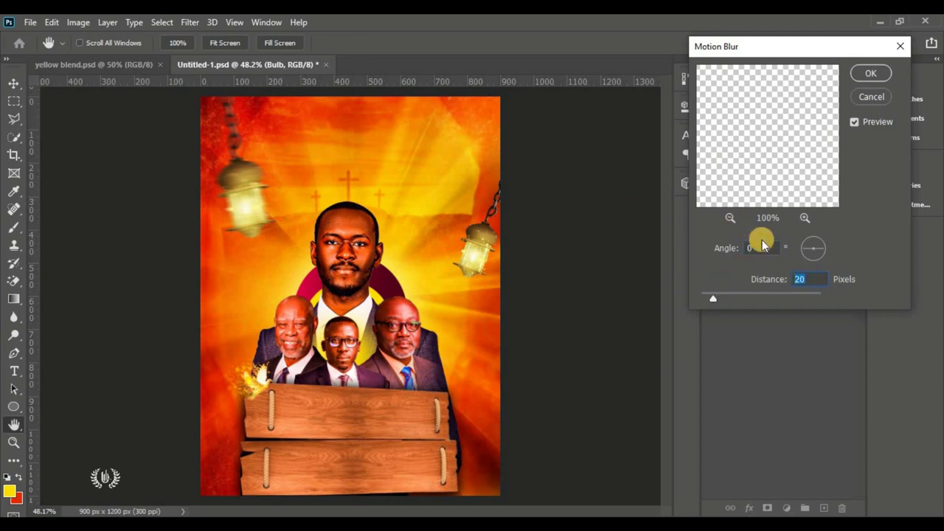
click(871, 72)
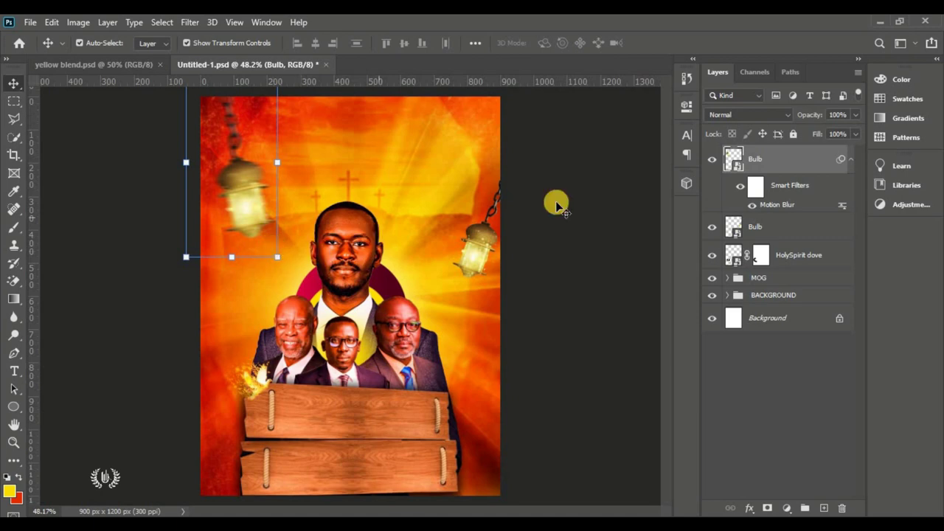
click(752, 208)
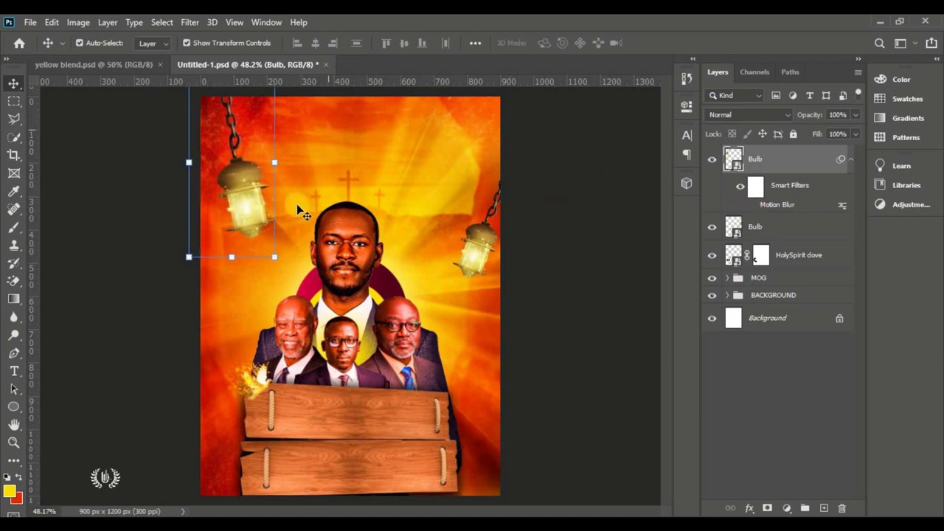
click(752, 205)
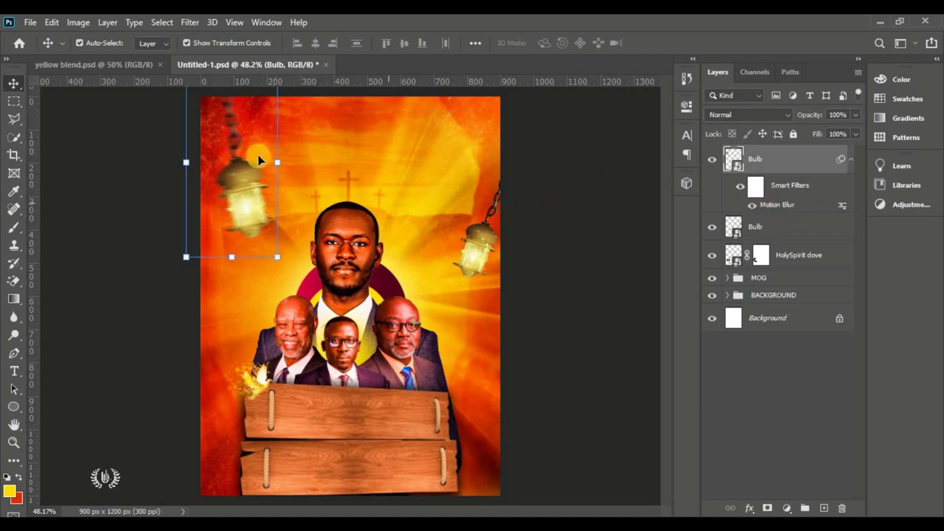
click(467, 245)
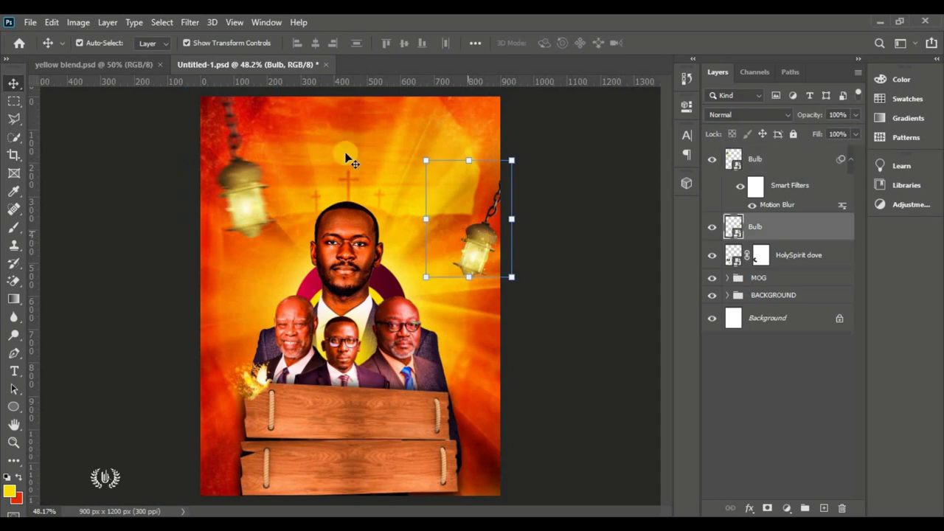
- Apply a 4-pixel Gaussian Blur smart filter to the right Bulb layer and compare it on/off
click(190, 22)
mouse_move(362, 181)
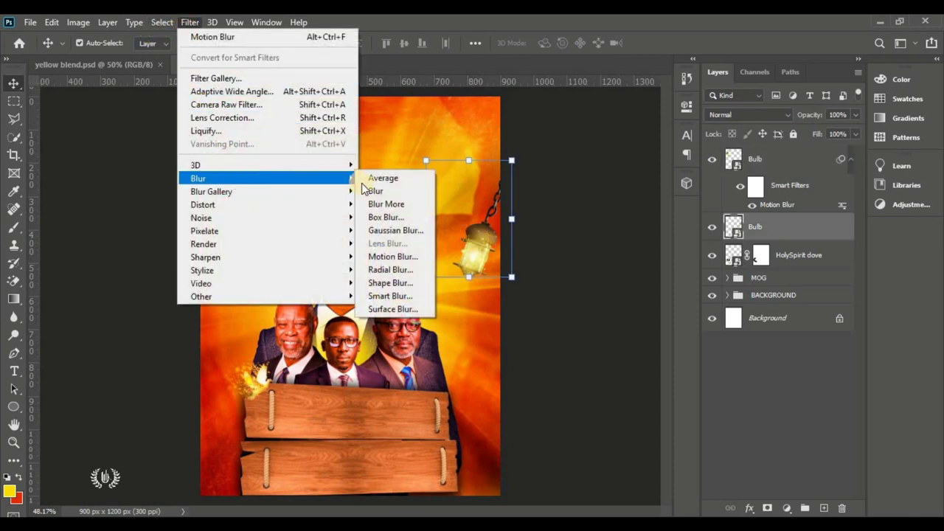
click(397, 233)
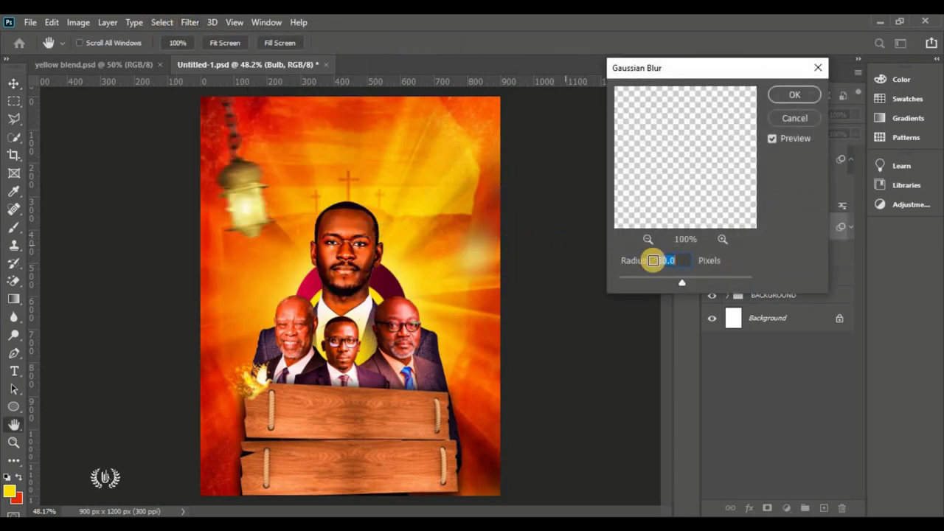
text(4)
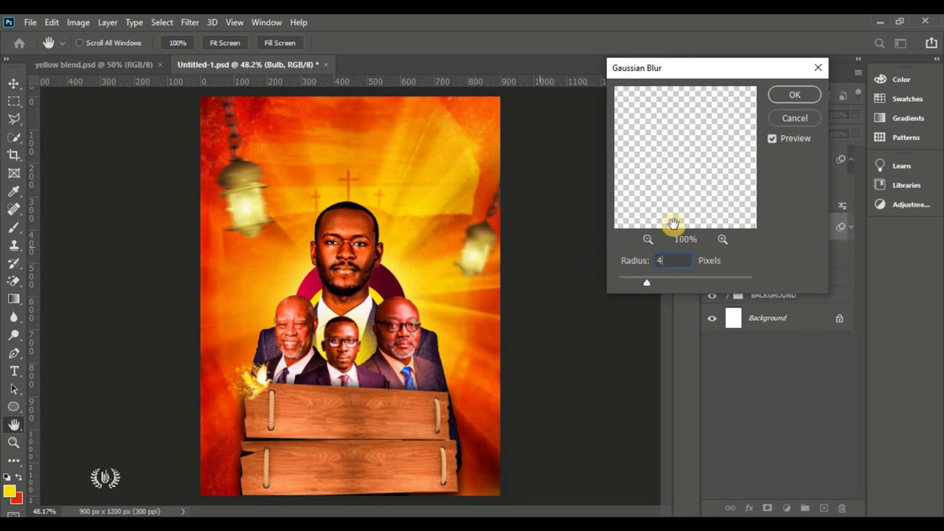
click(795, 95)
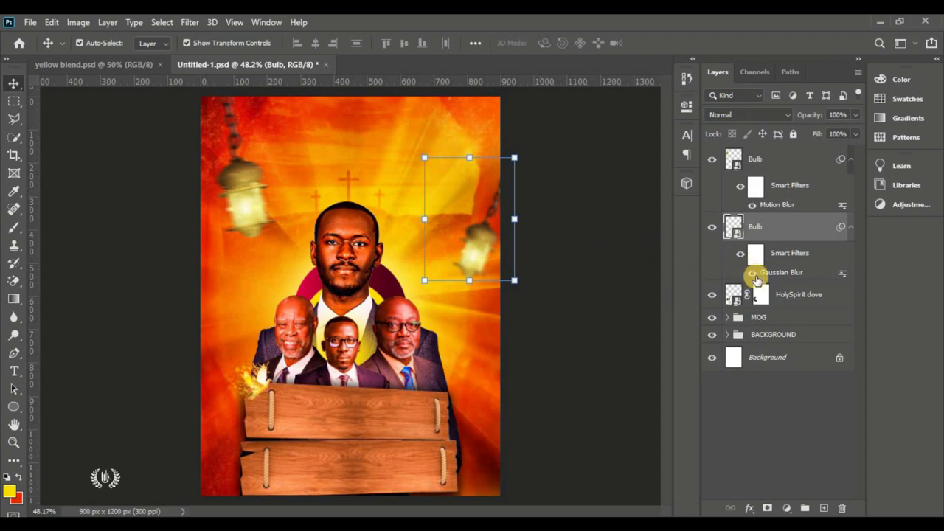
click(533, 265)
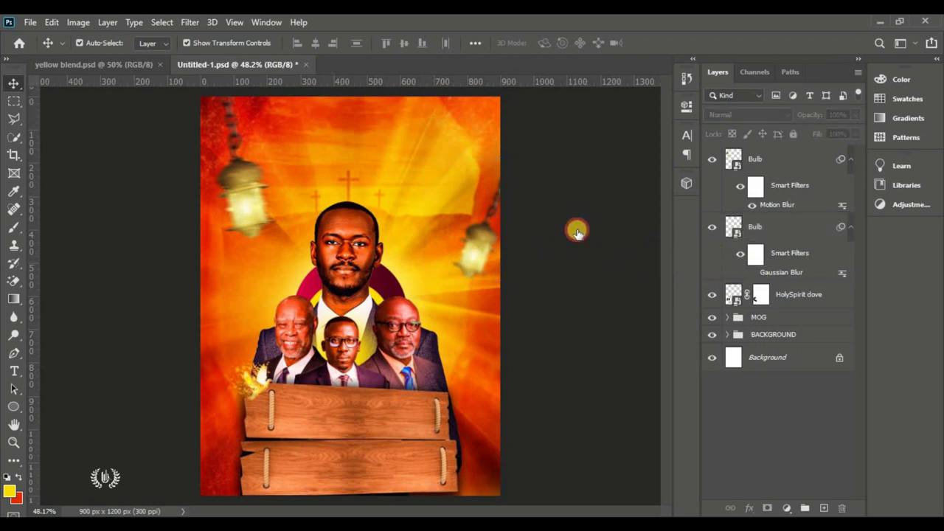
click(759, 275)
click(752, 274)
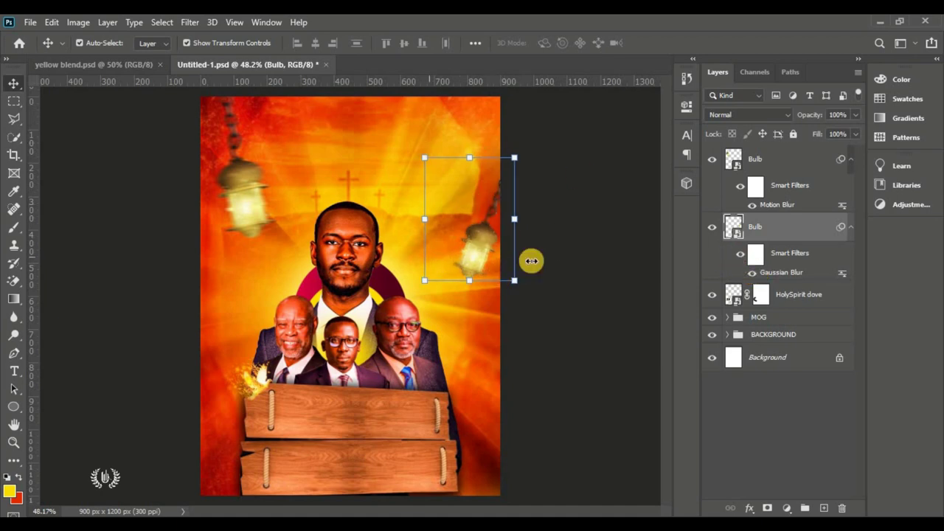
click(571, 233)
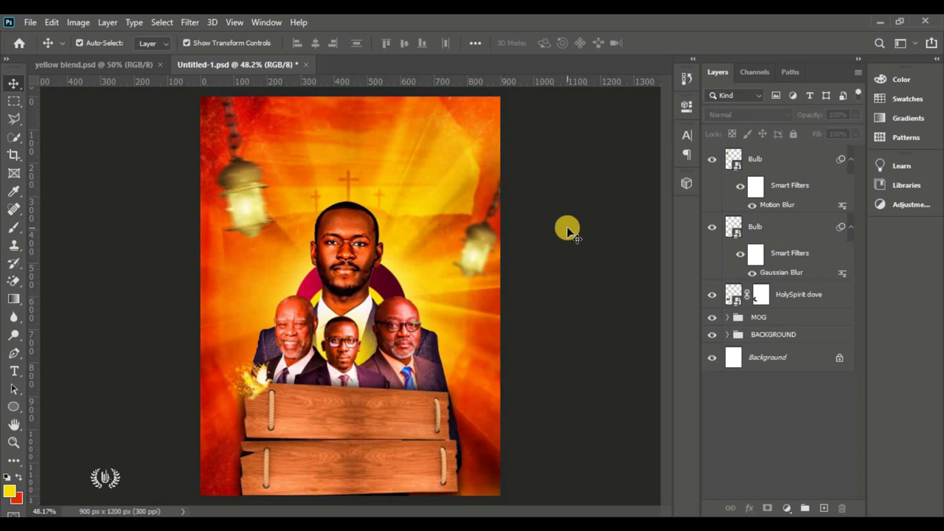
click(782, 159)
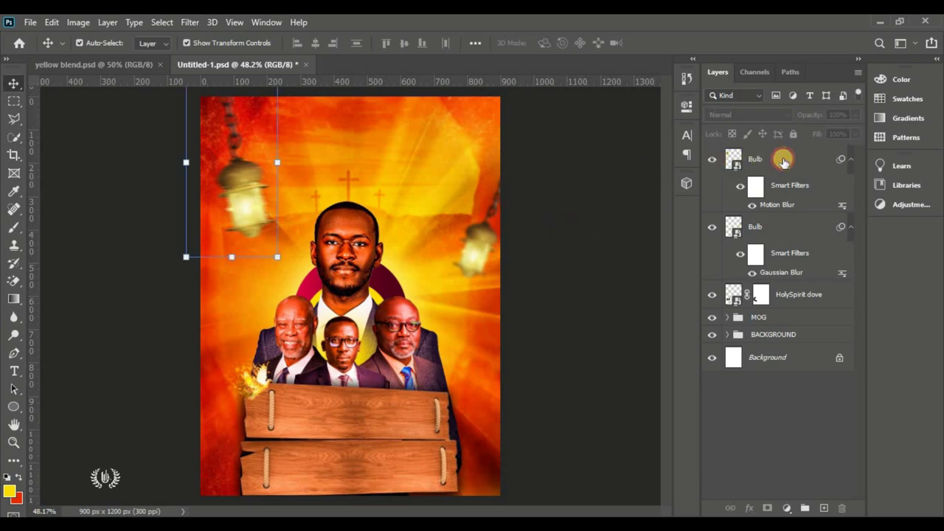
- Group both Bulb layers into a group named BULB
shift+click(791, 241)
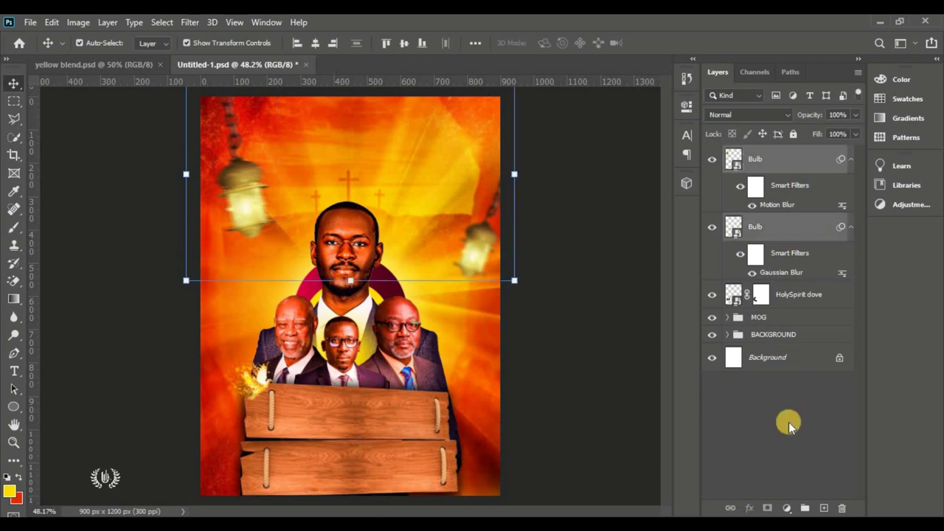
click(806, 508)
double_click(764, 153)
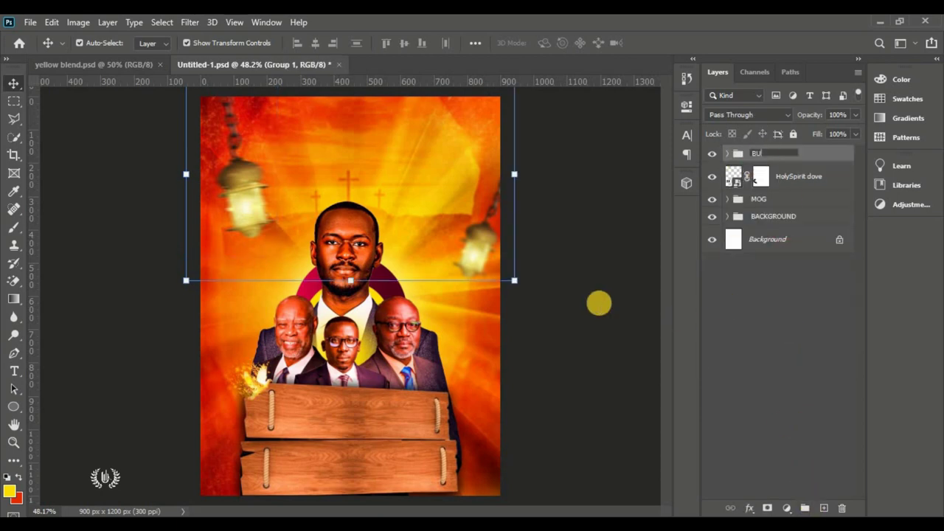
text(BULB)
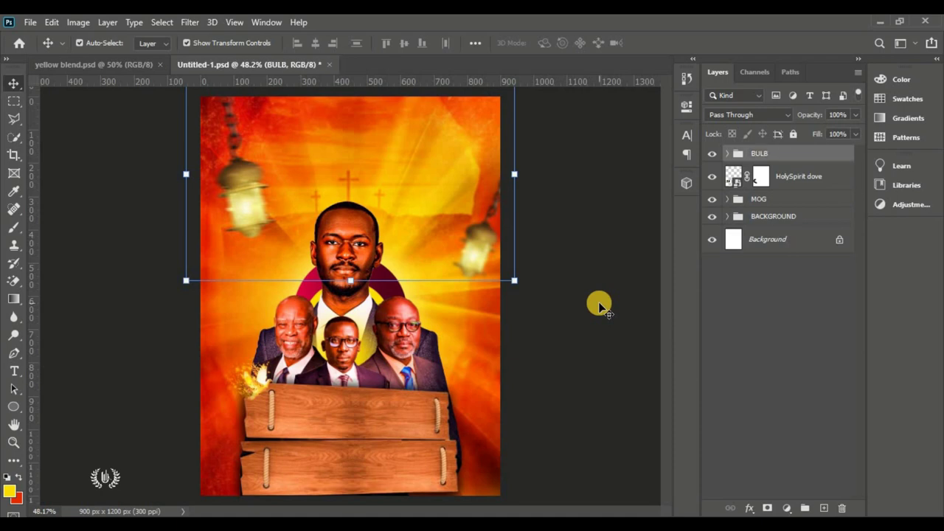
click(546, 264)
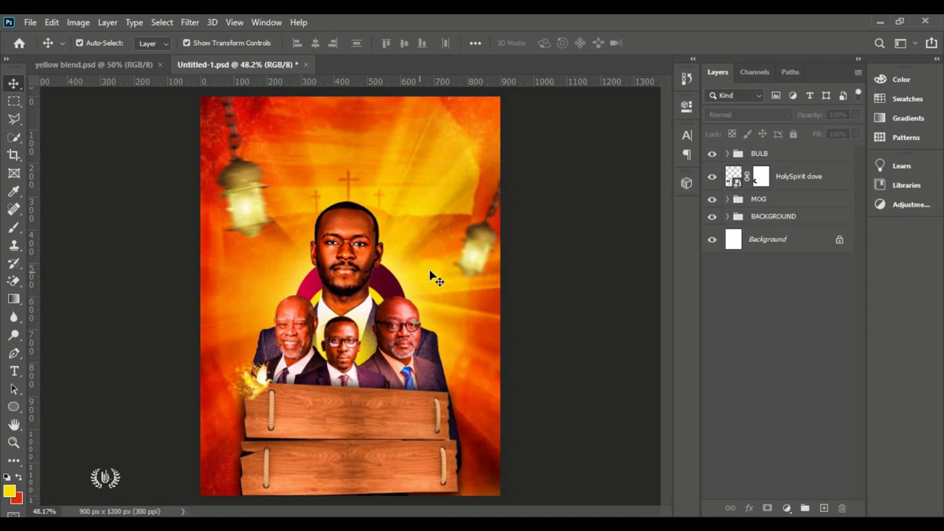
- Add a new empty Layer 1 above the BULB group
click(772, 155)
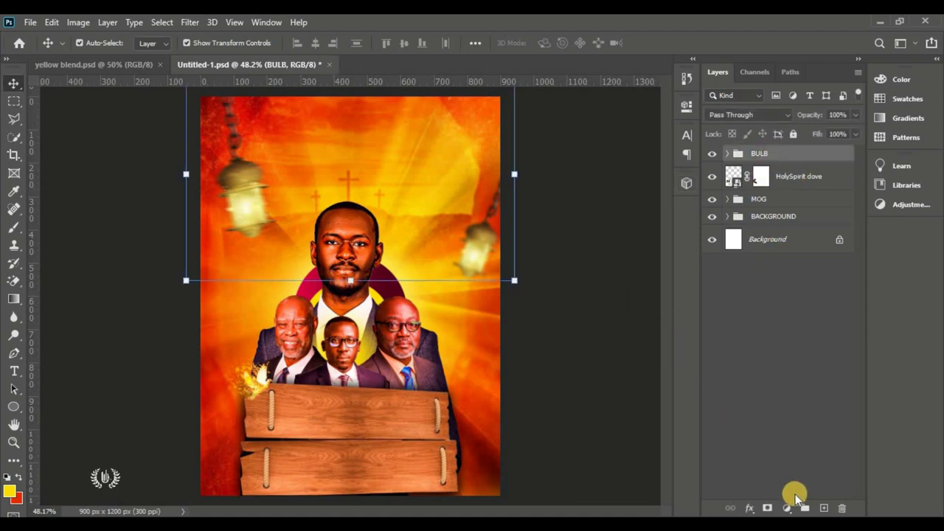
click(823, 508)
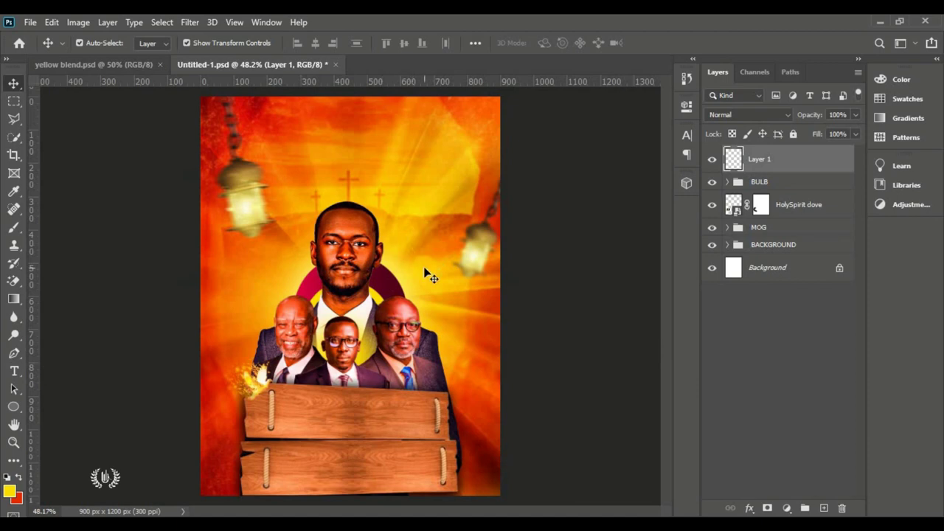
click(14, 227)
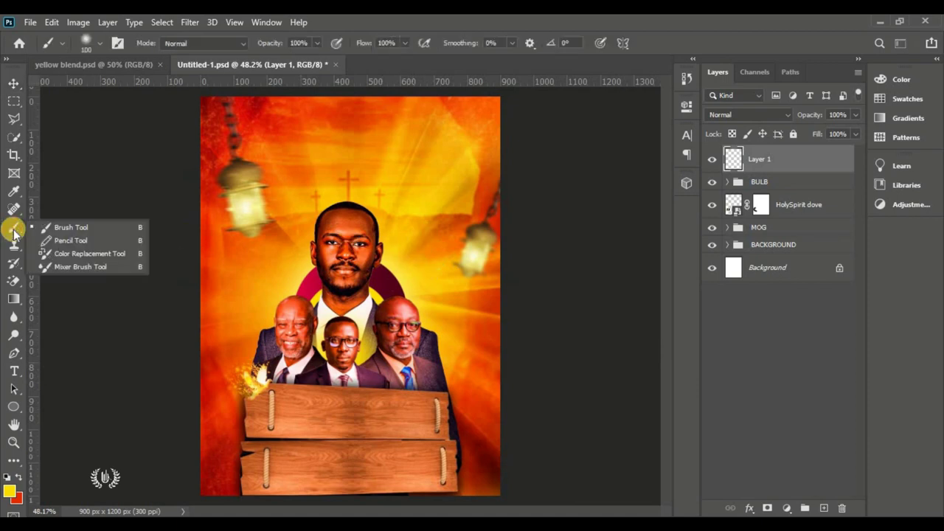
click(70, 228)
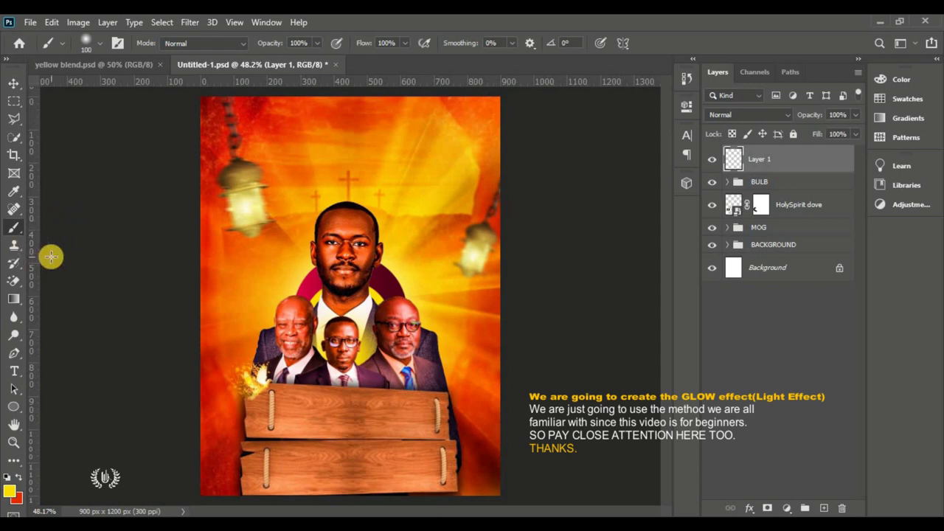
click(15, 406)
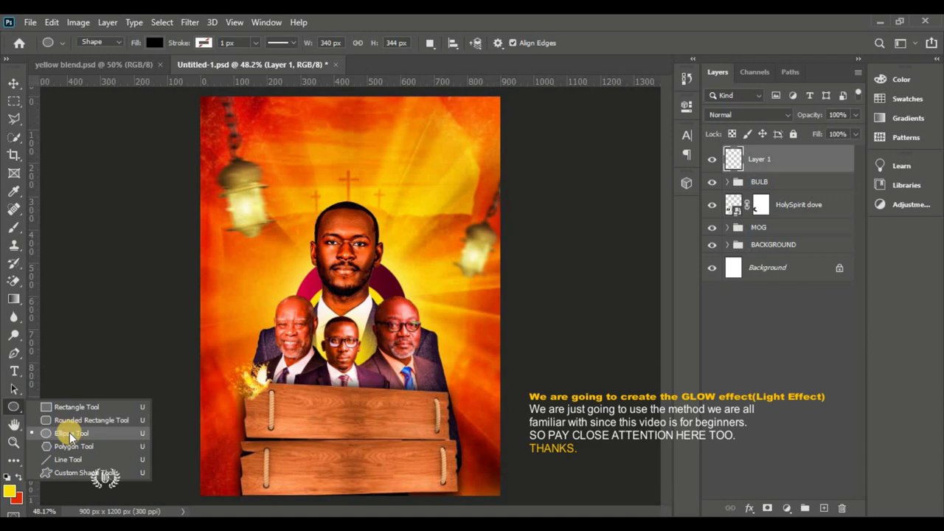
- Draw a circle over the upper-left lantern, fill it yellow #ffde00, and nudge it right
click(70, 434)
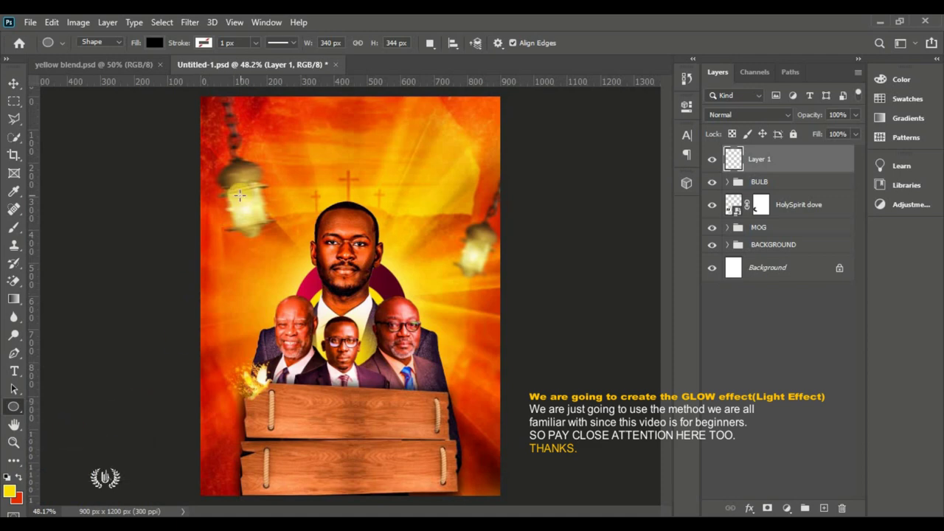
mouse_move(238, 194)
mouse_down()
mouse_move(292, 236)
mouse_move(299, 255)
mouse_move(274, 243)
mouse_move(244, 207)
mouse_up()
click(14, 82)
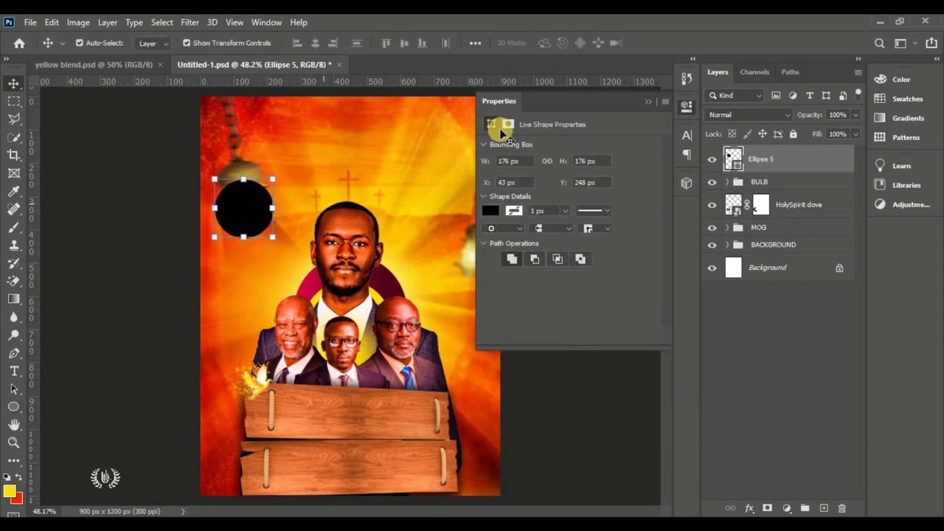
click(519, 139)
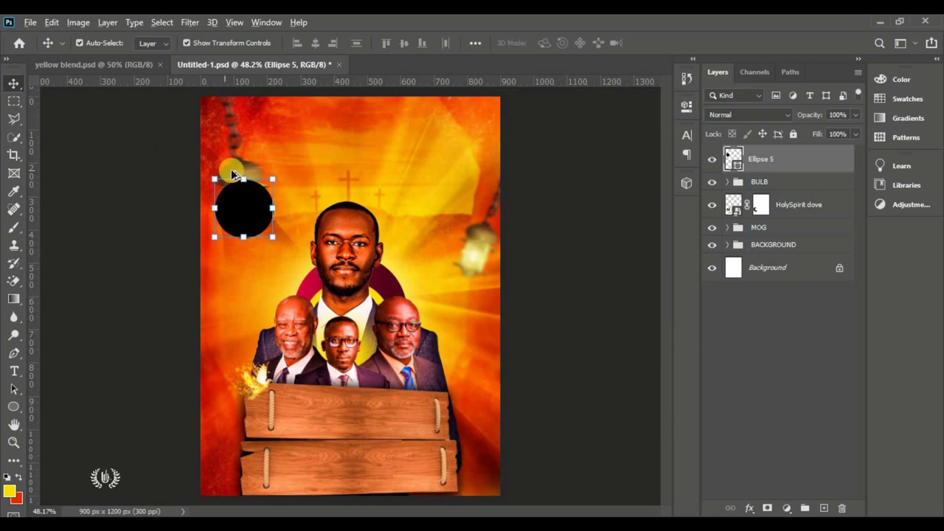
scroll(233, 174, up, 2)
scroll(232, 174, up, 1)
scroll(465, 258, up, 1)
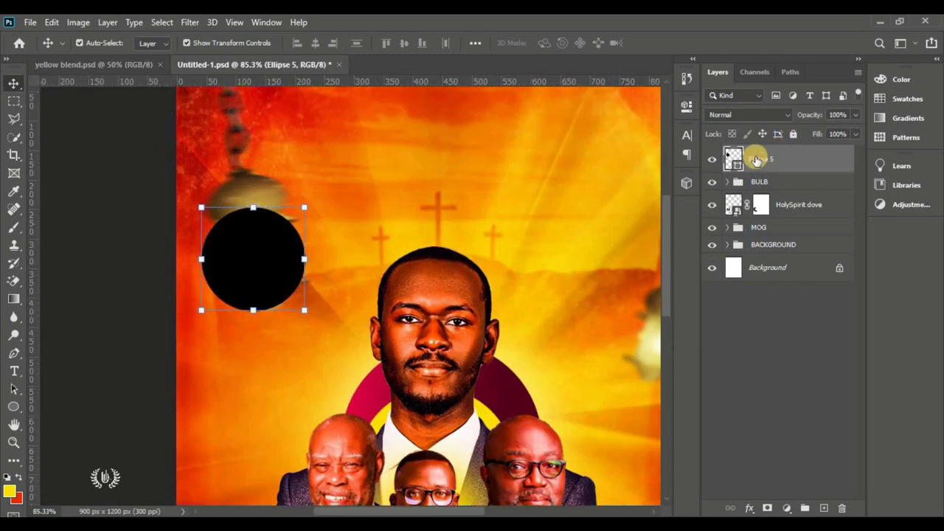
double_click(734, 167)
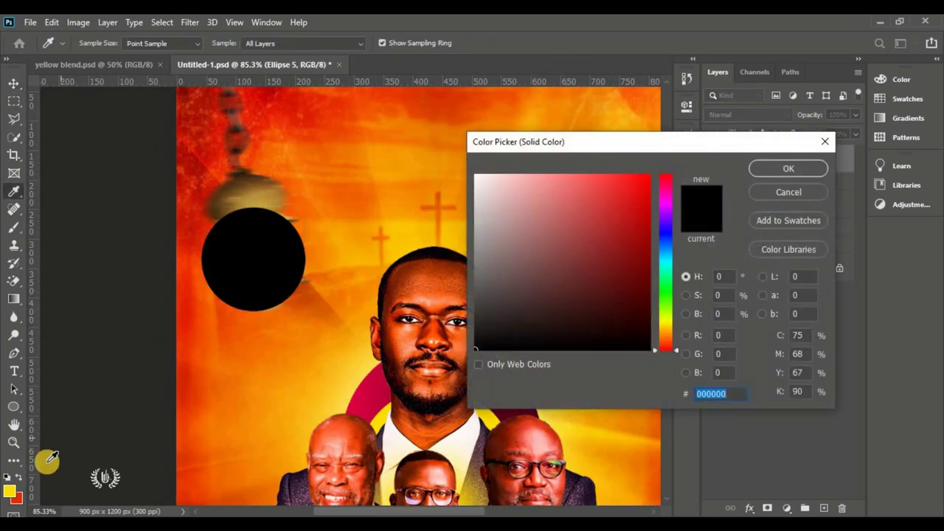
click(9, 489)
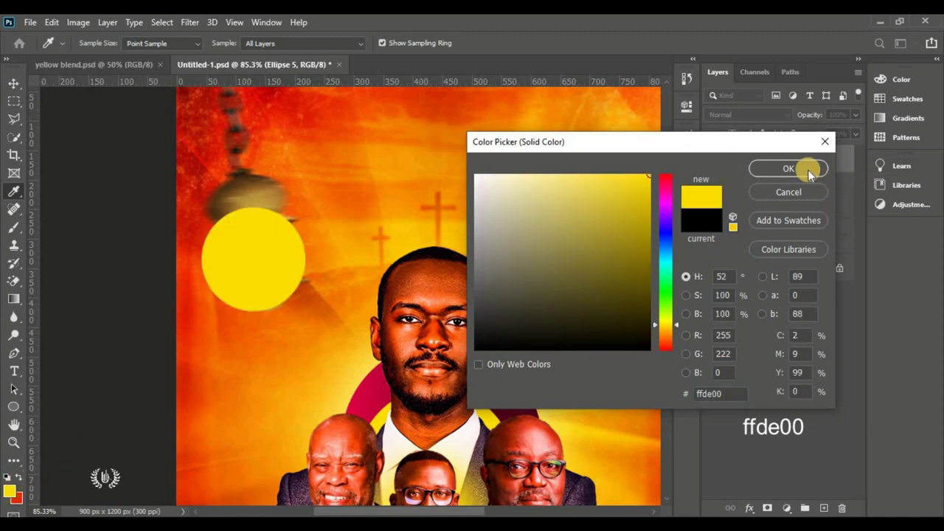
click(788, 169)
key(v)
drag(250, 273, 258, 273)
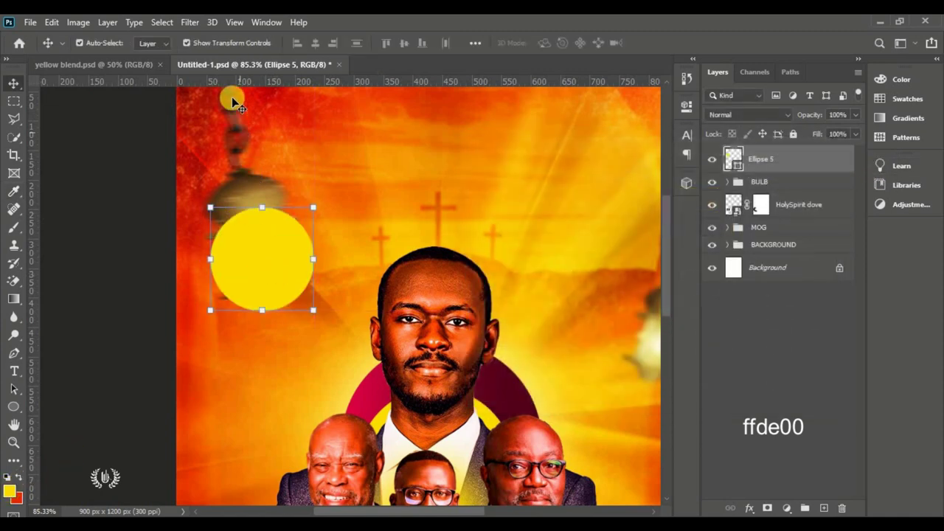
- Rasterize the yellow circle and soften it with a 40-pixel Gaussian Blur
click(188, 22)
mouse_move(236, 179)
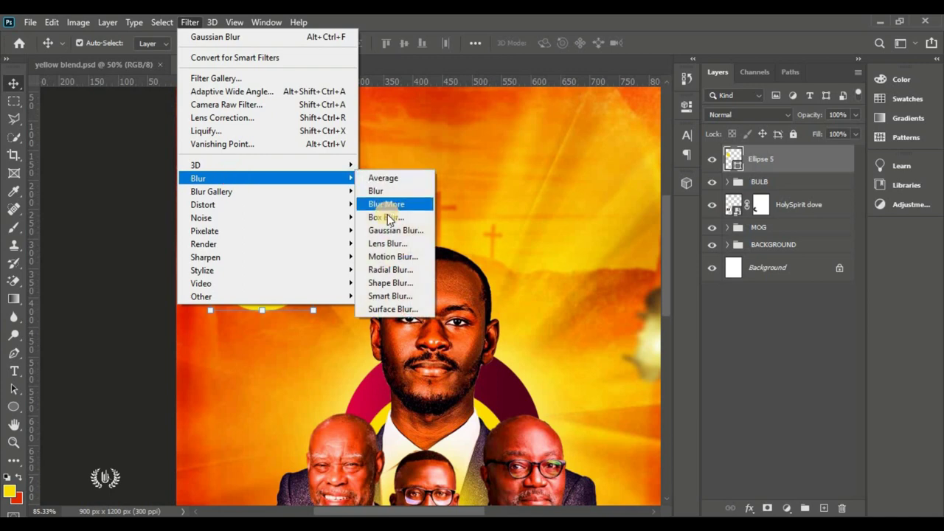
click(392, 230)
click(596, 183)
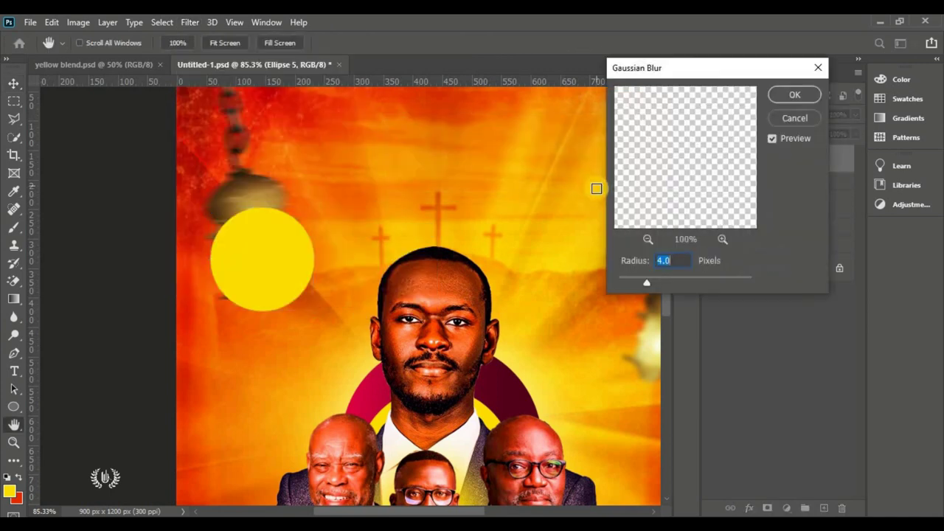
drag(675, 278, 689, 278)
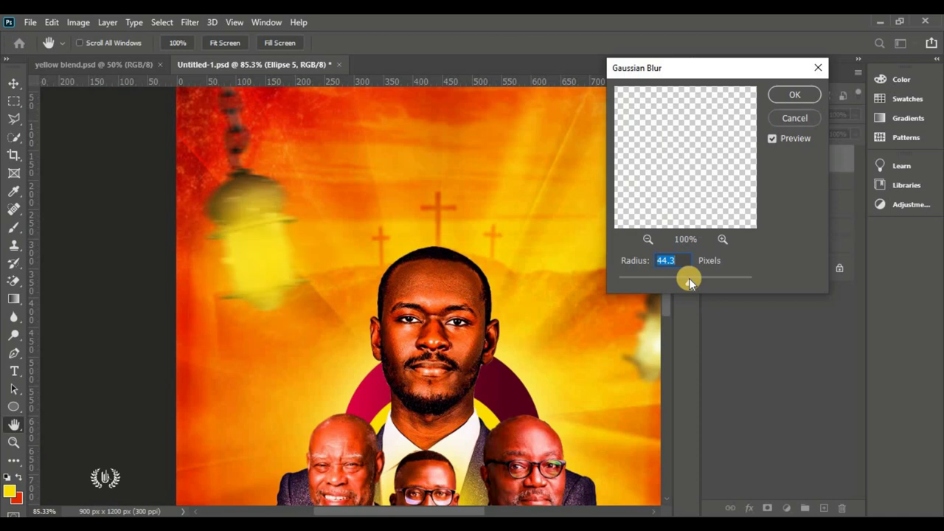
text(40)
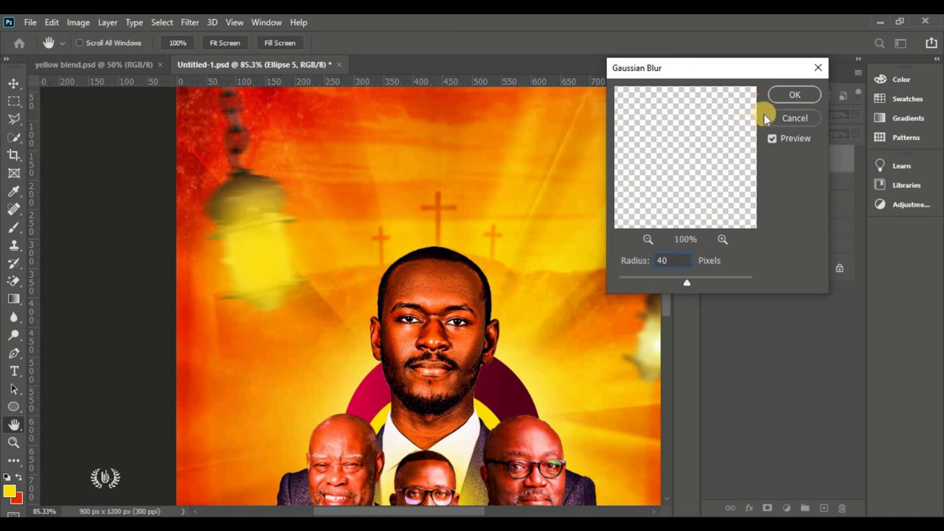
click(795, 94)
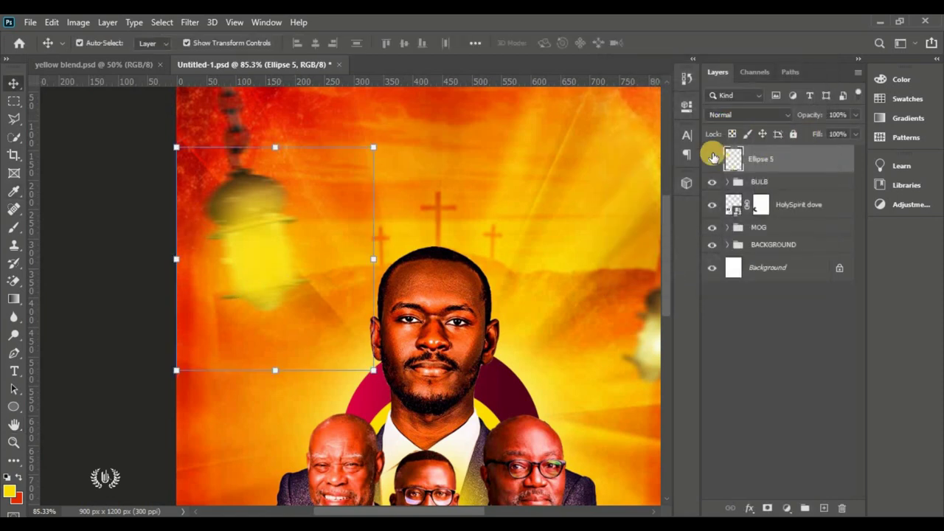
click(713, 158)
click(712, 158)
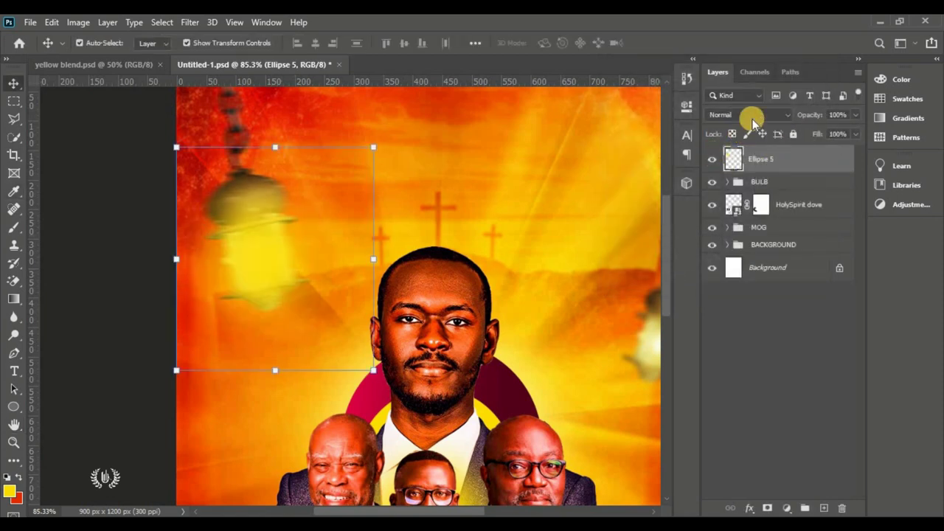
- Set the Ellipse 5 glow layer's blend mode to Screen
click(748, 116)
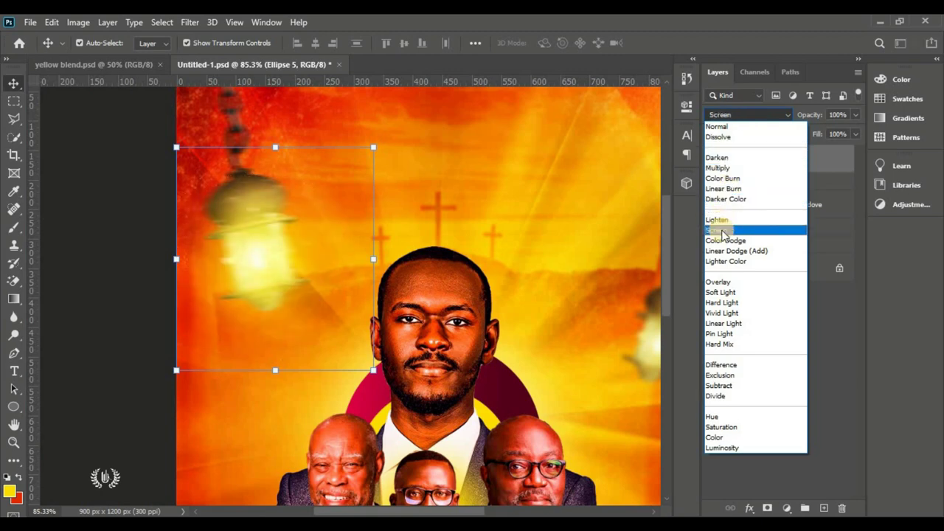
click(723, 234)
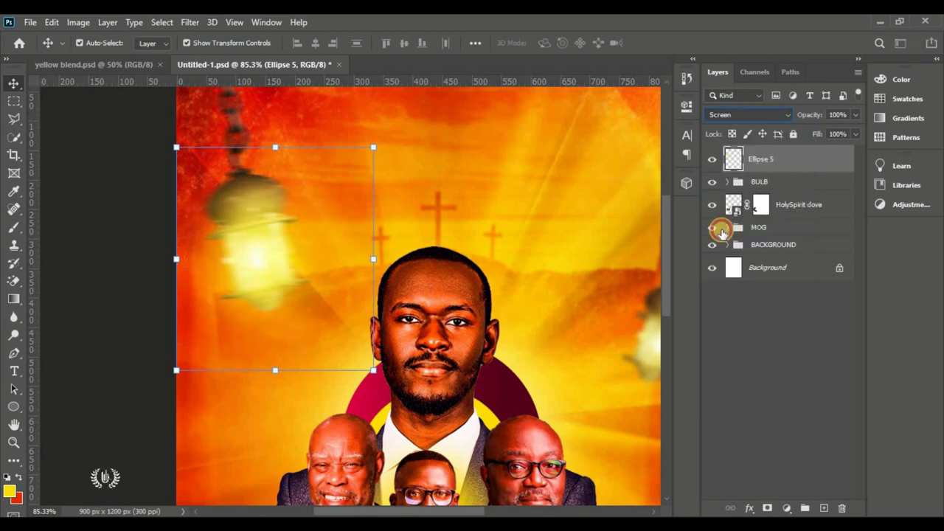
click(710, 160)
click(711, 161)
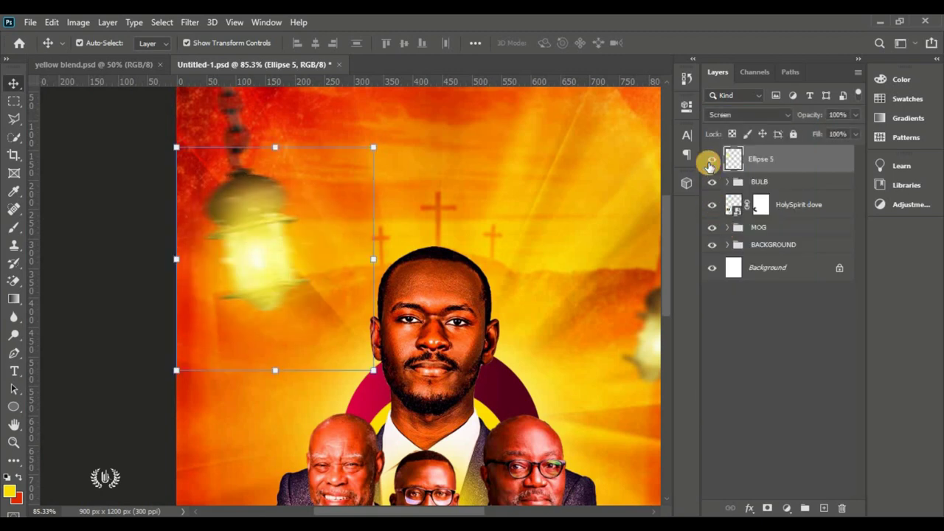
key(ctrl+0)
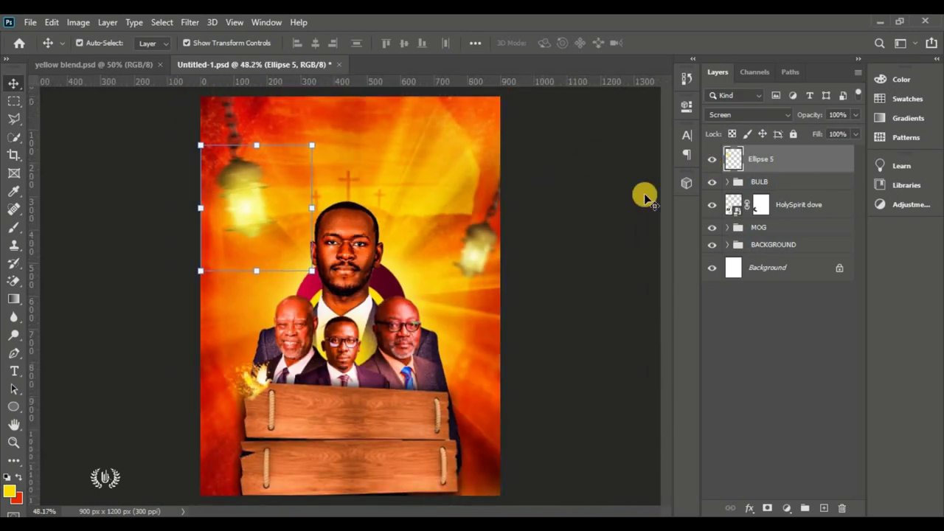
- Draw a small Ellipse 6 circle and move it up onto the upper-left lantern bulb
click(712, 160)
click(711, 160)
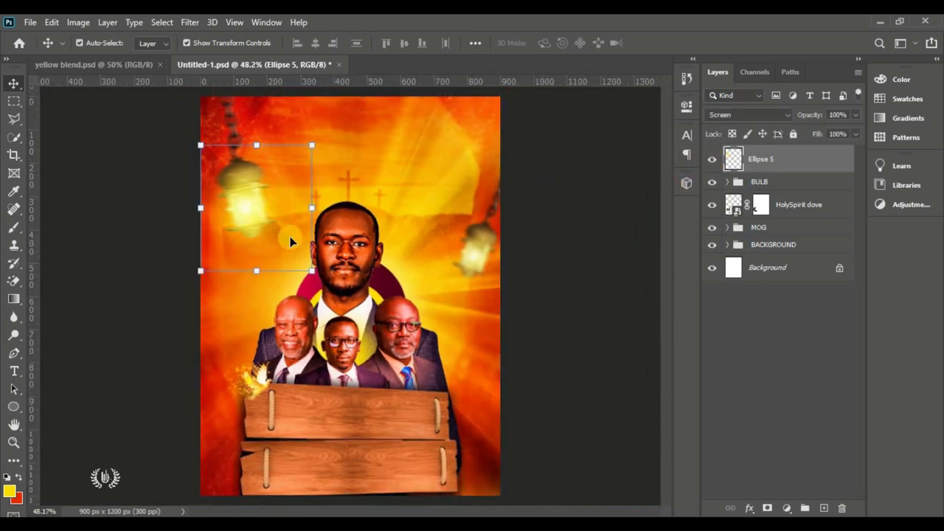
click(14, 407)
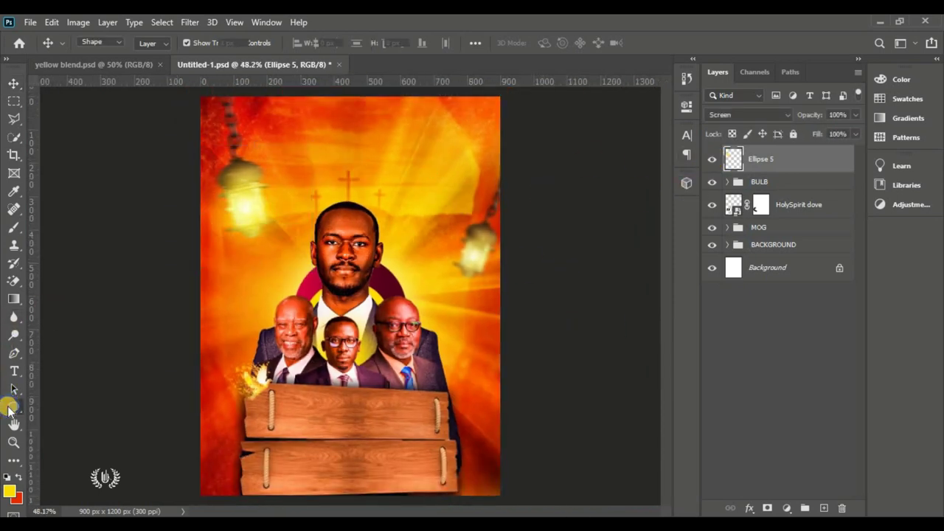
click(70, 430)
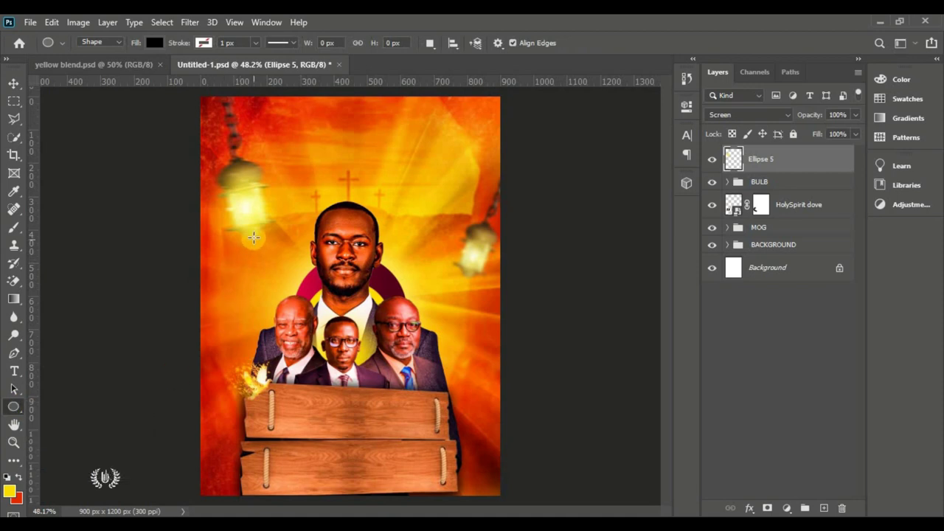
drag(245, 270, 267, 299)
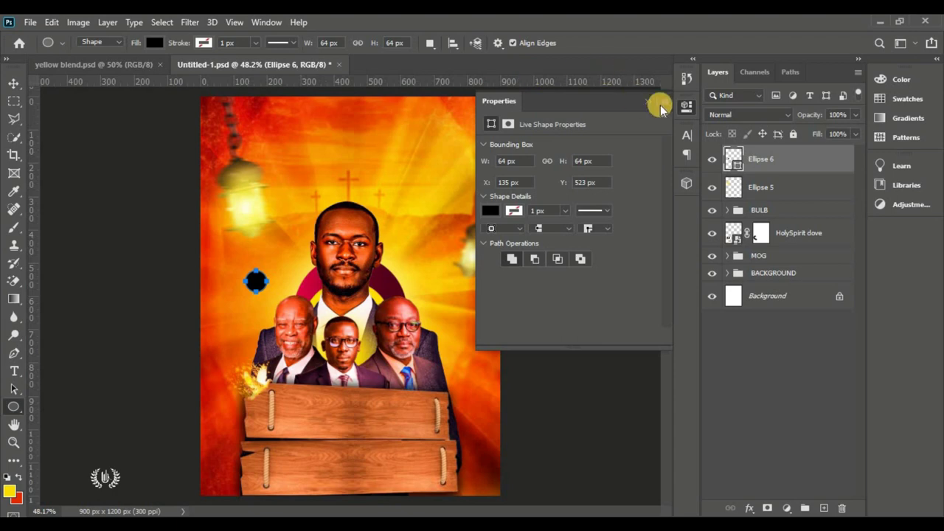
click(687, 106)
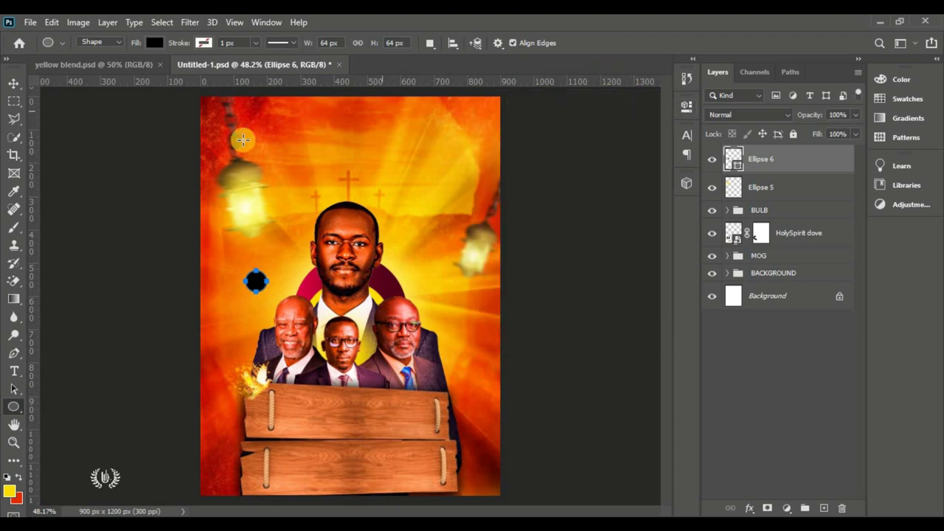
click(15, 83)
drag(255, 280, 248, 205)
click(678, 44)
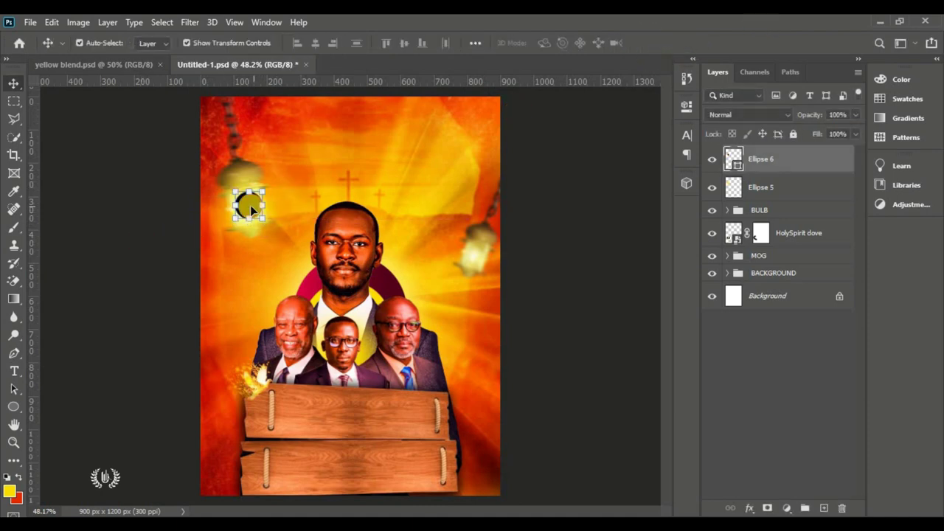
- Change the small circle's fill colour to pure white
double_click(733, 158)
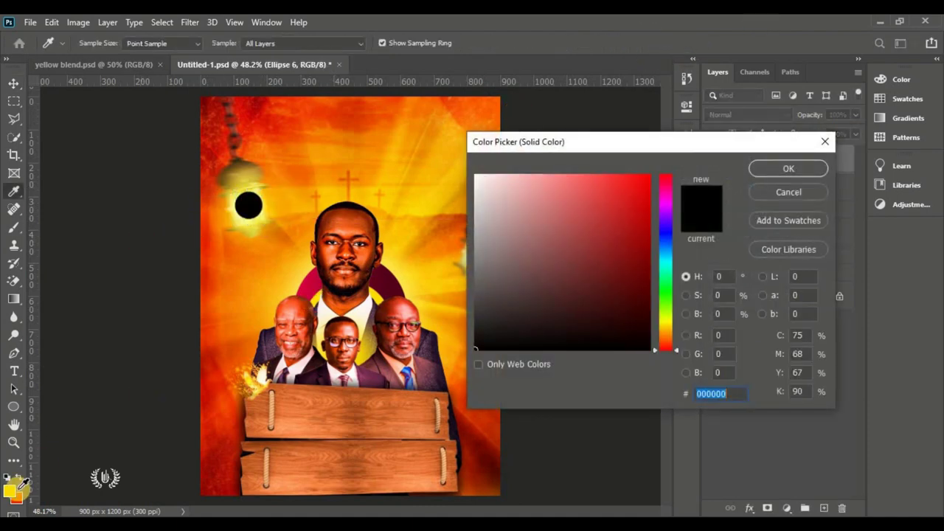
click(343, 345)
mouse_move(594, 223)
mouse_down()
mouse_move(544, 164)
mouse_move(556, 172)
mouse_up()
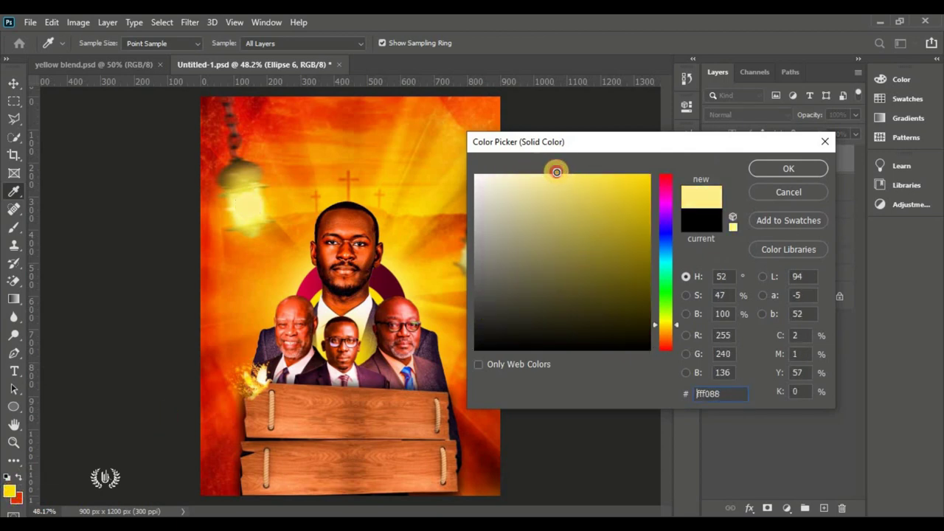
drag(556, 172, 478, 171)
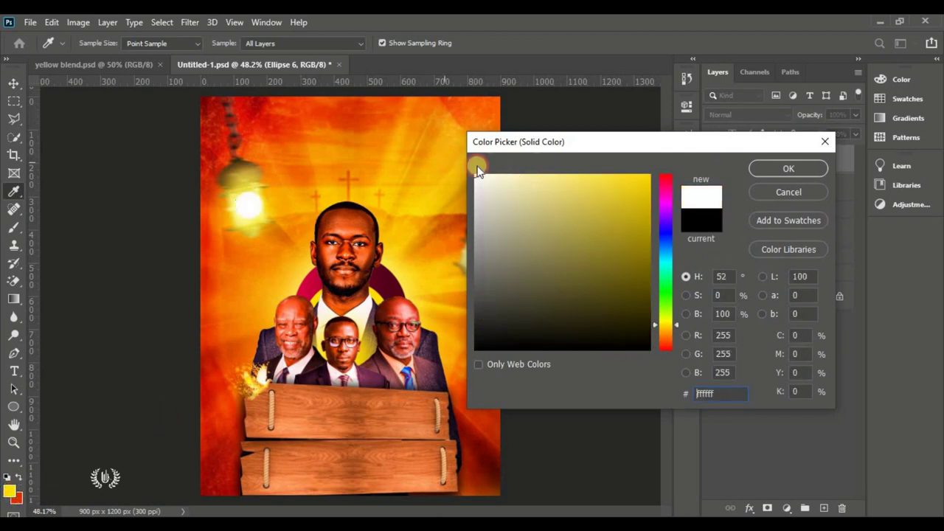
click(766, 167)
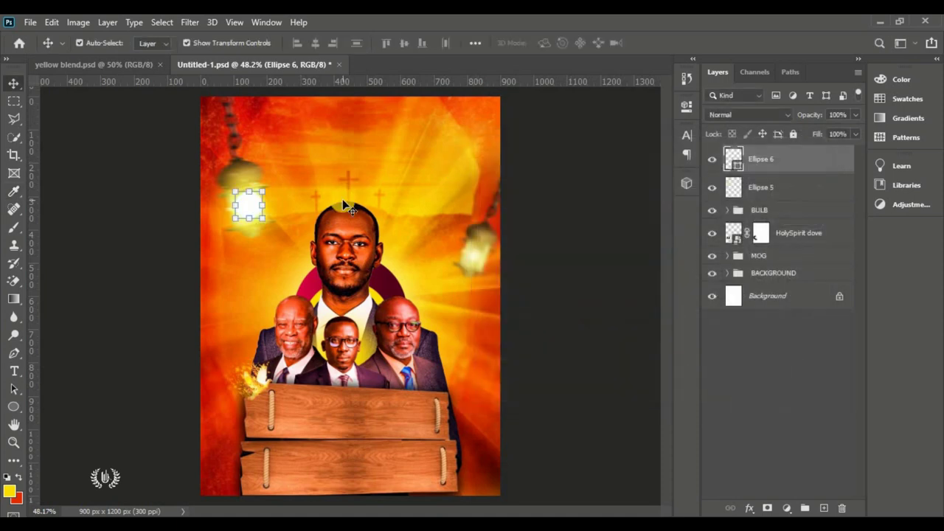
click(712, 187)
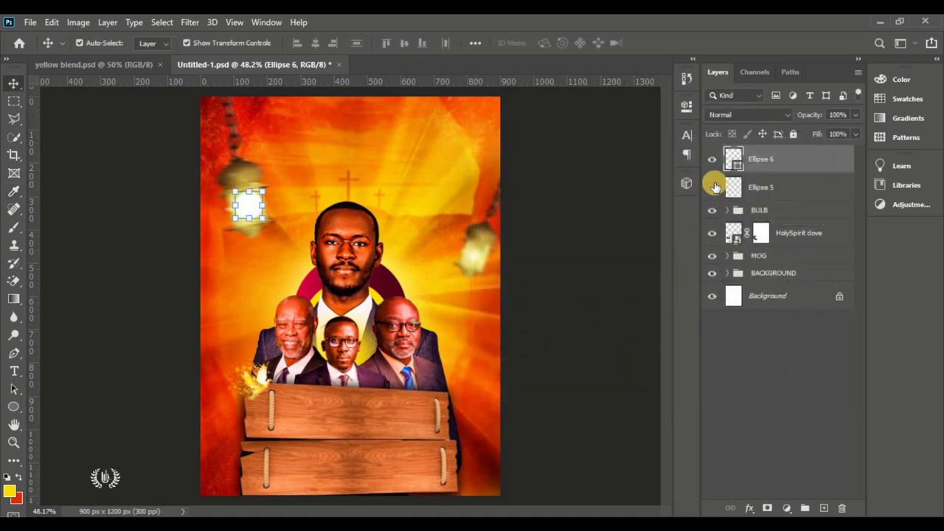
click(713, 186)
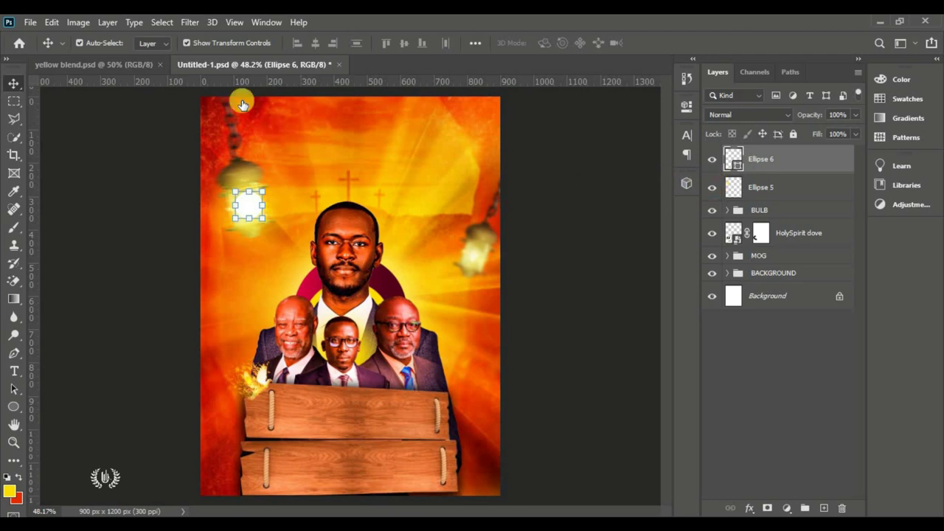
- Rasterize Ellipse 6 and soften it with a Gaussian Blur
click(199, 24)
mouse_move(305, 179)
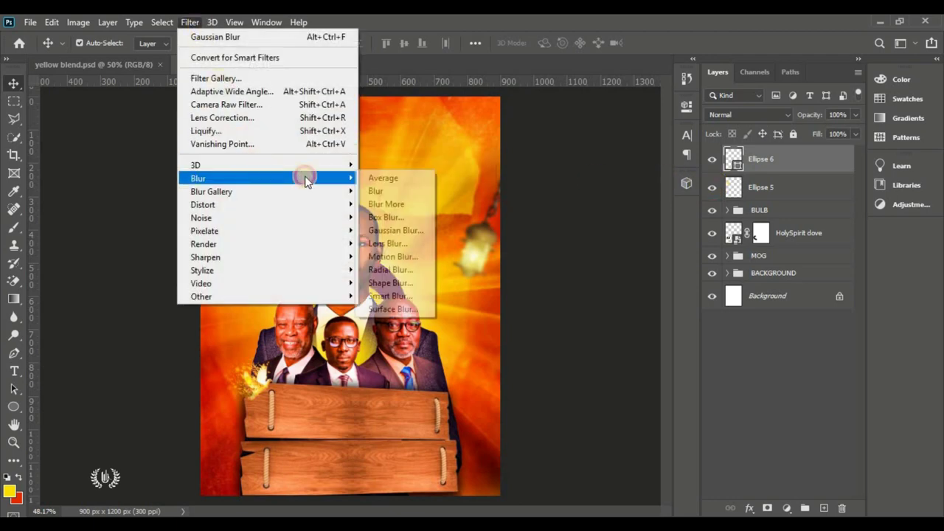
click(369, 229)
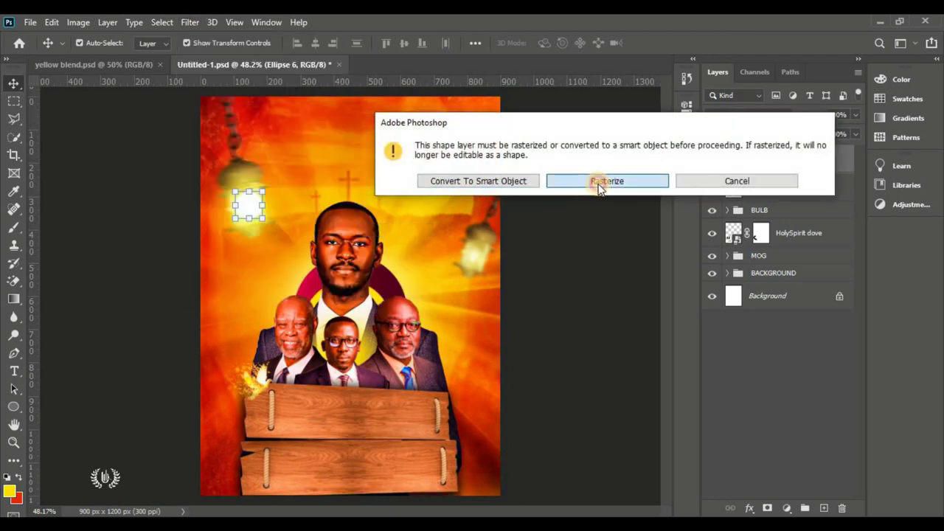
click(603, 181)
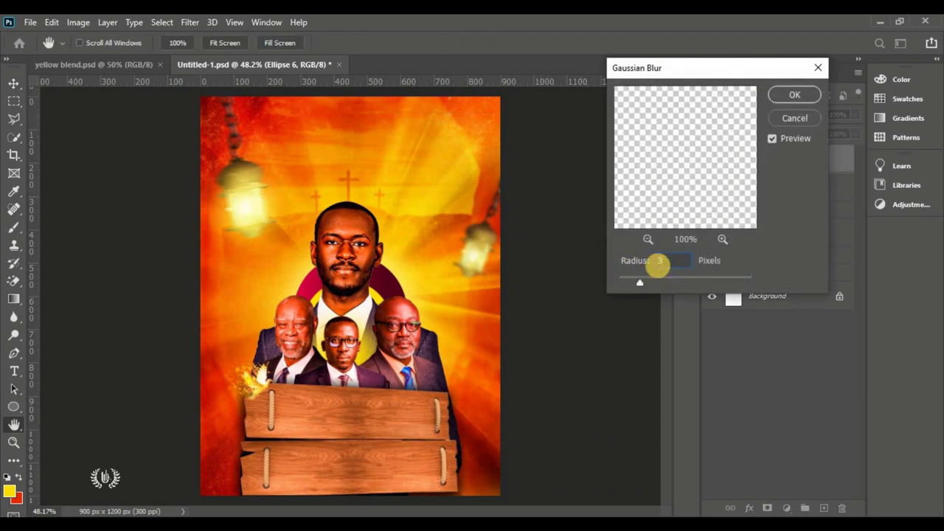
click(665, 260)
click(794, 94)
key(v)
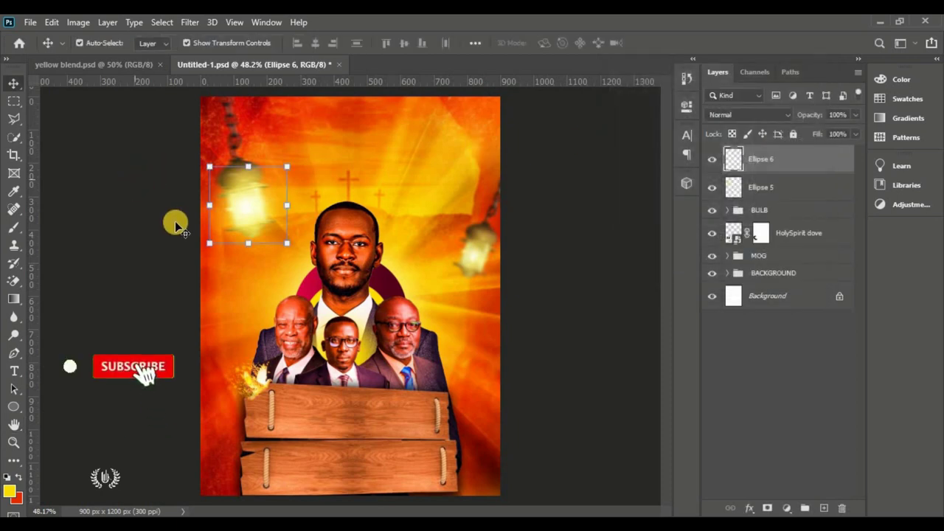
scroll(245, 202, up, 5)
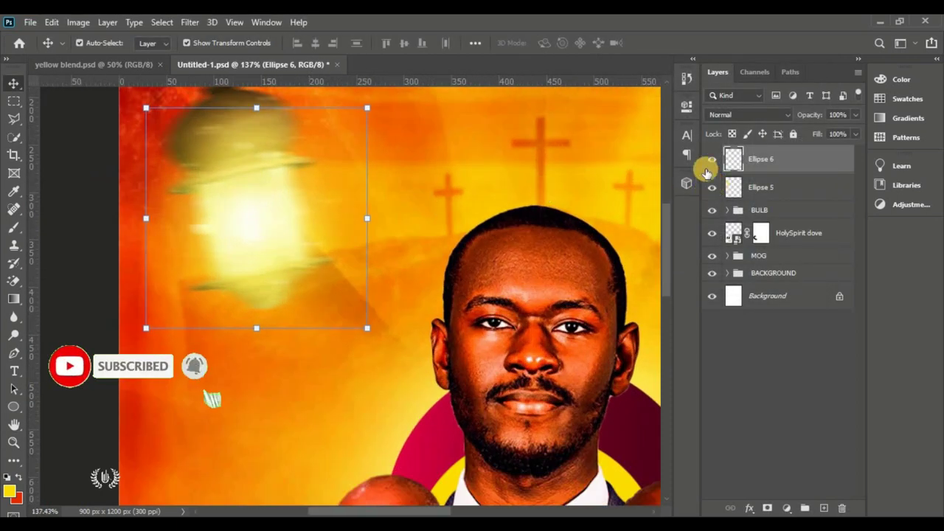
- Compare the Ellipse 5 and Ellipse 6 glows on and off, then reselect Ellipse 6
click(712, 159)
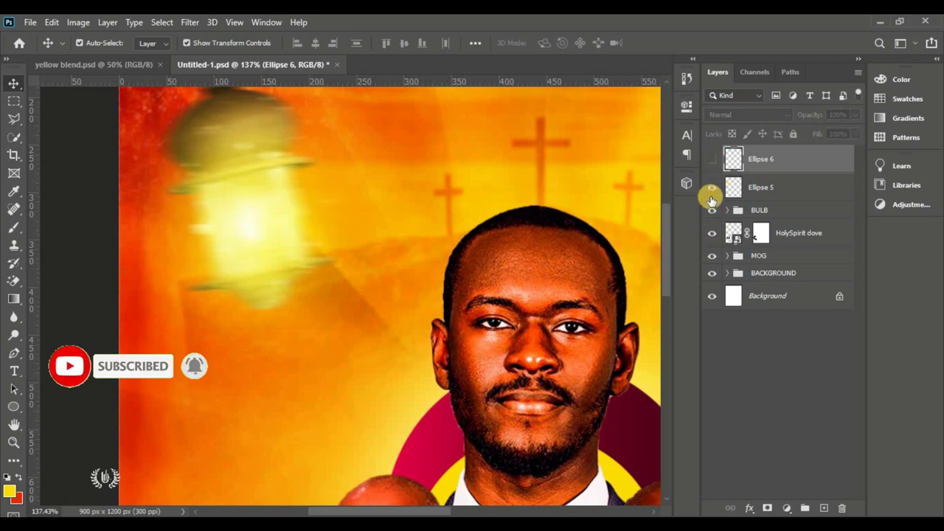
click(711, 187)
click(712, 160)
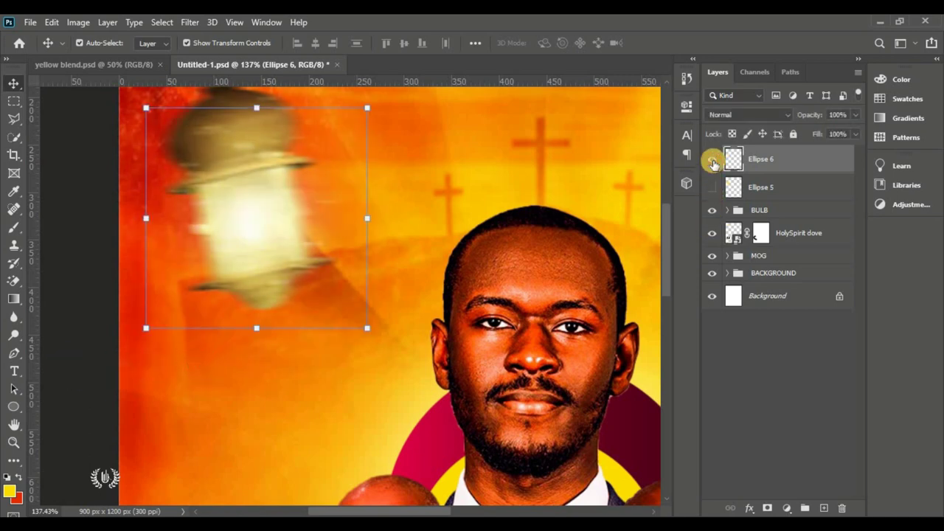
click(713, 160)
click(713, 160)
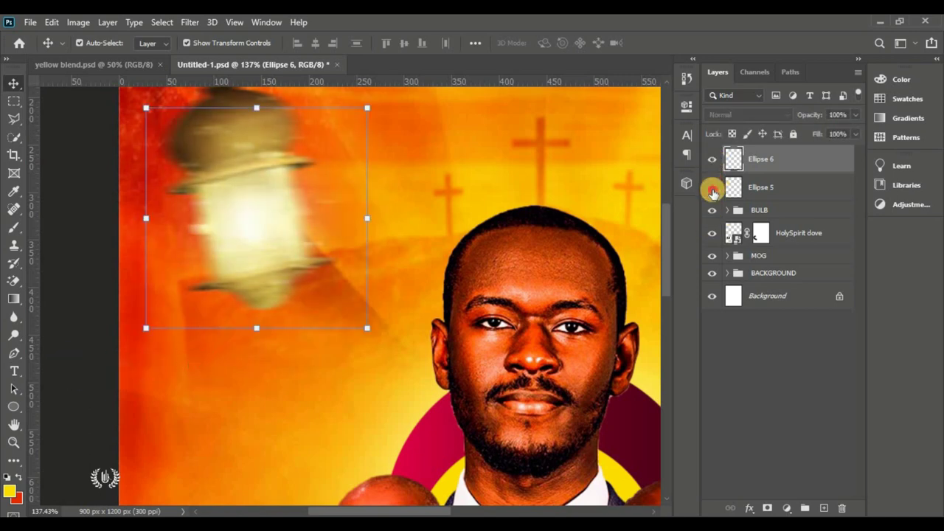
click(712, 188)
key(ctrl+0)
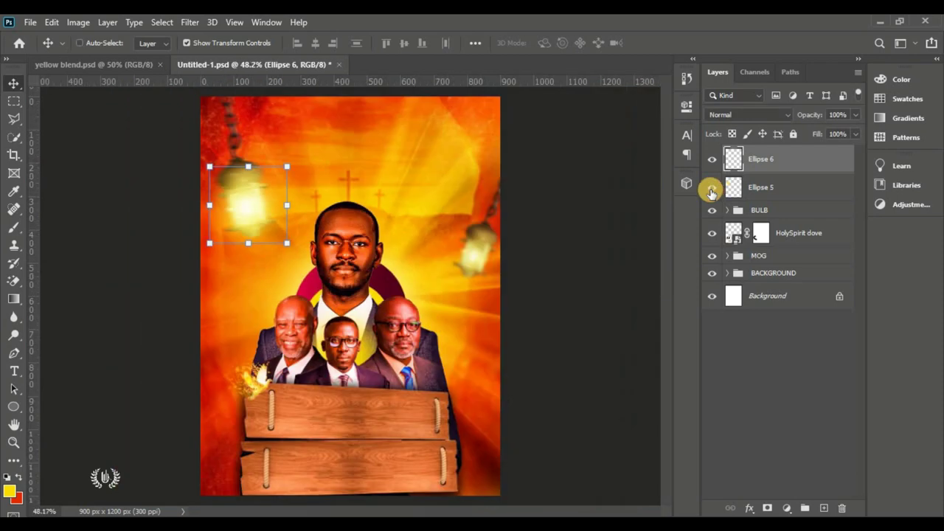
click(624, 189)
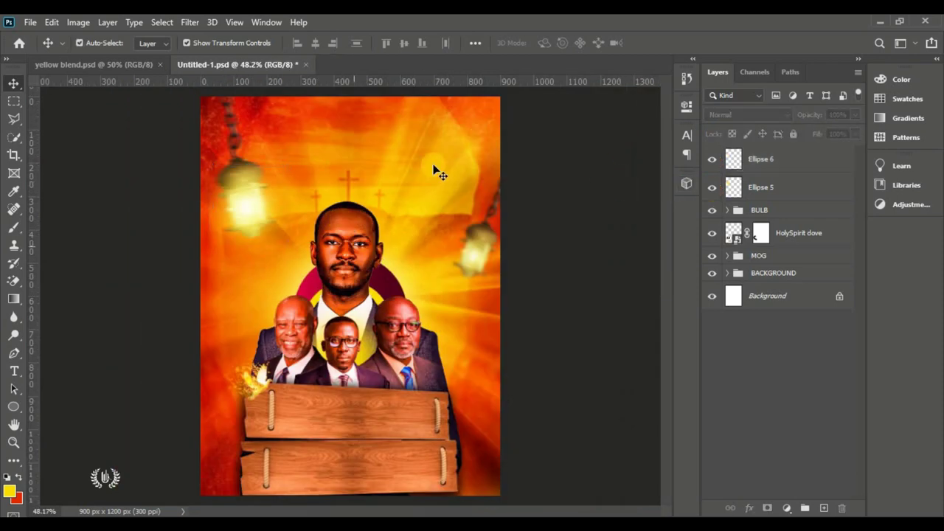
click(792, 160)
- Duplicate both glow ellipses onto the right-hand lantern and scale the copies down
shift+click(793, 186)
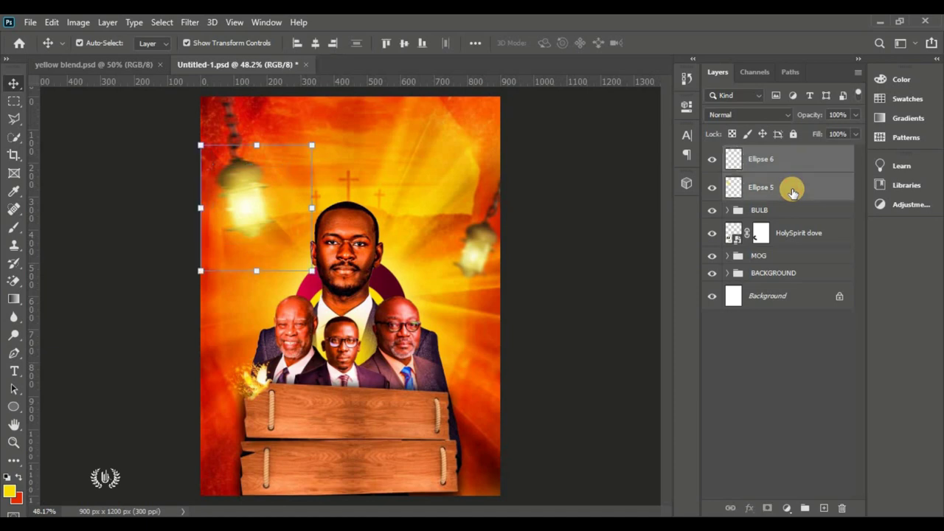
drag(255, 209, 483, 265)
key(ctrl+t)
click(563, 158)
click(506, 236)
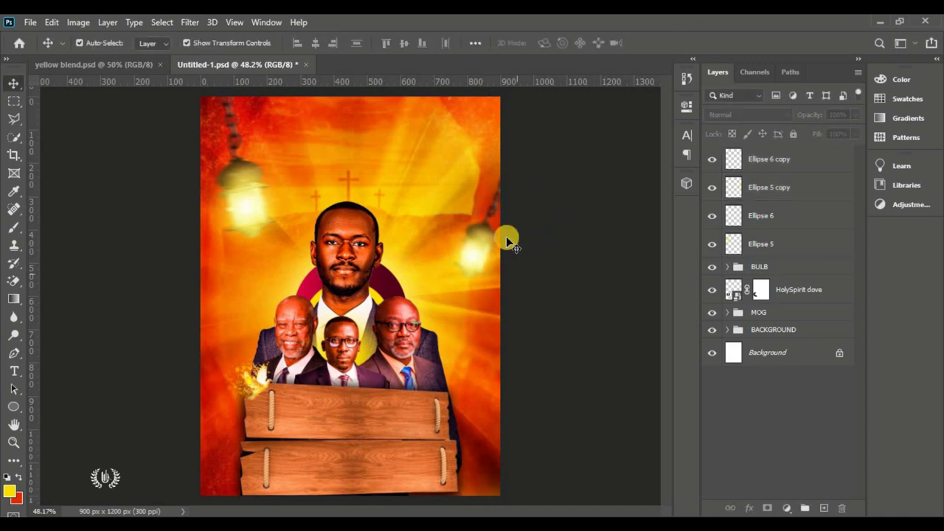
- Put all four ellipse glow layers into Group 1 and check it on and off
click(797, 159)
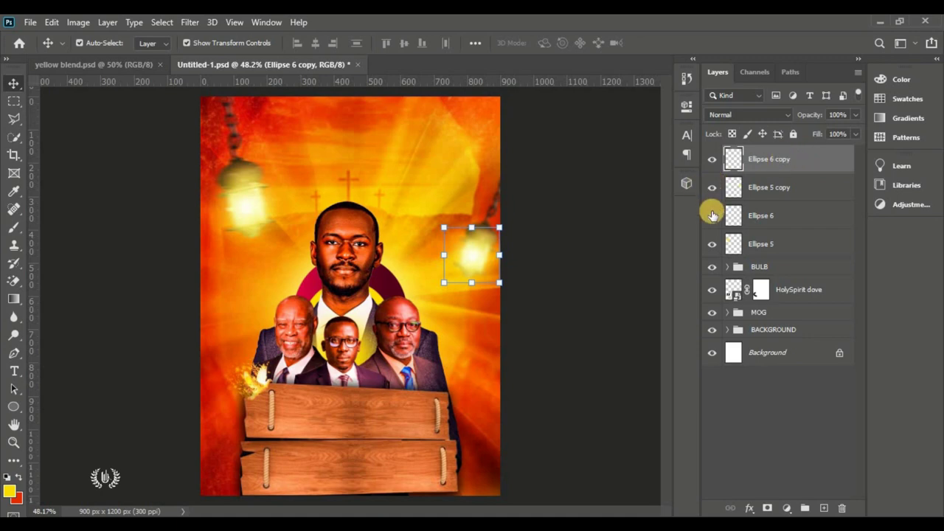
shift+click(752, 244)
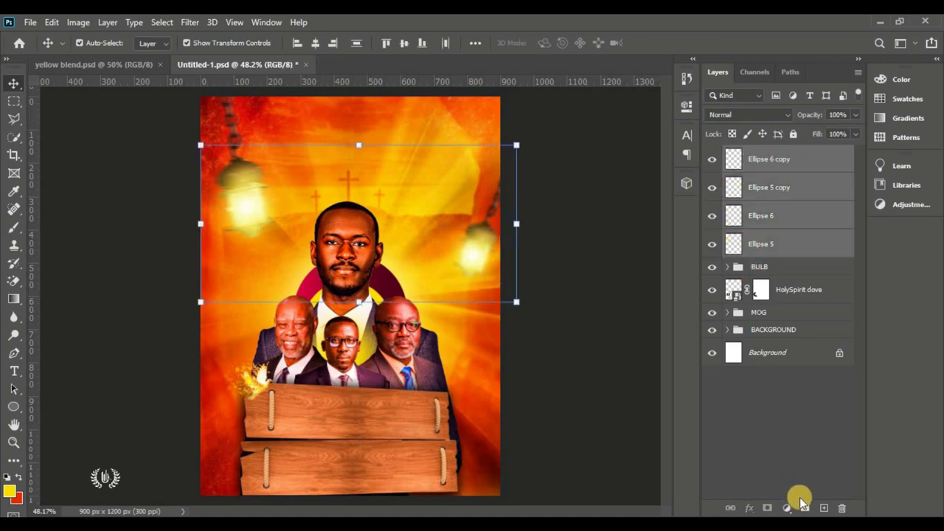
drag(791, 483, 805, 508)
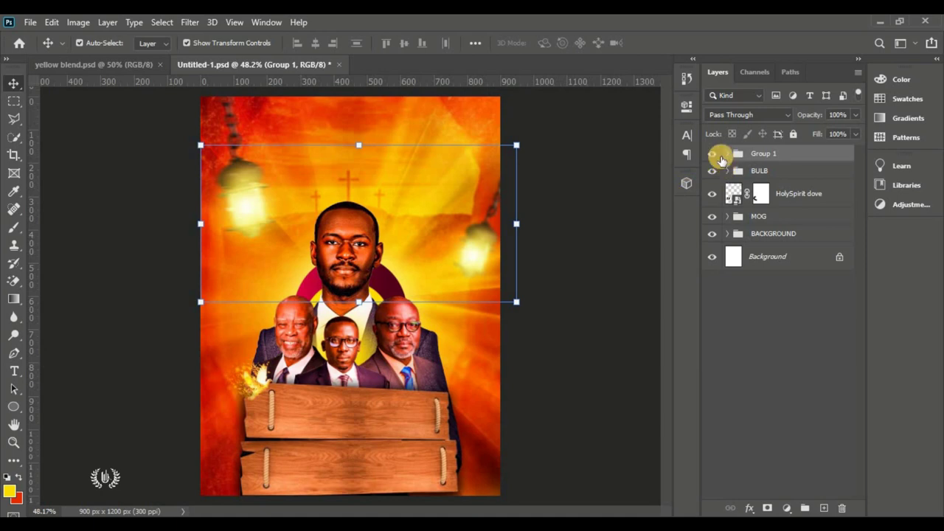
click(712, 154)
click(713, 154)
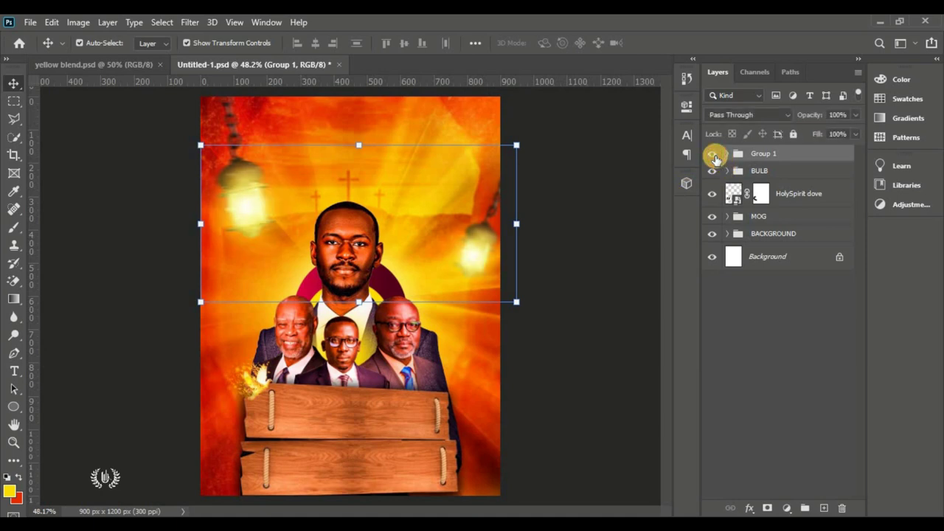
click(559, 200)
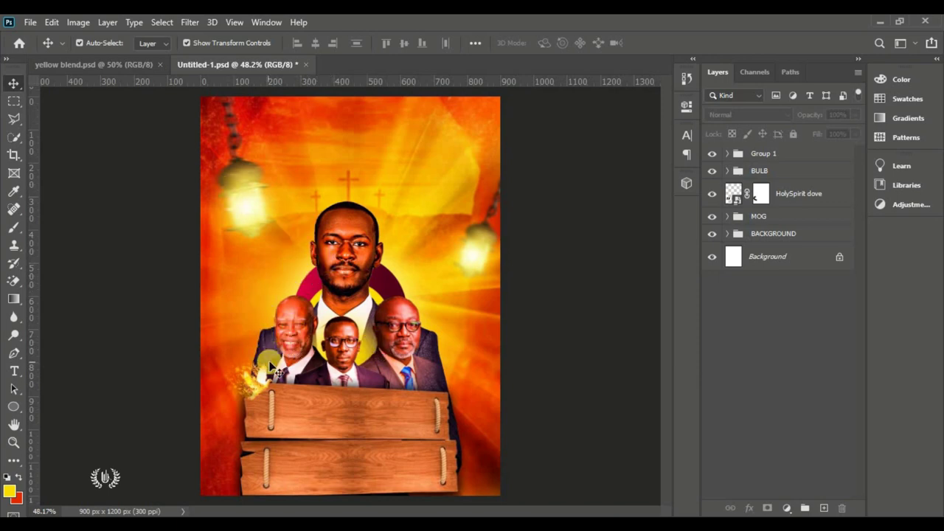
- Draw a 170 px Ellipse 7 circle and place it beside the right-hand pastor
click(763, 153)
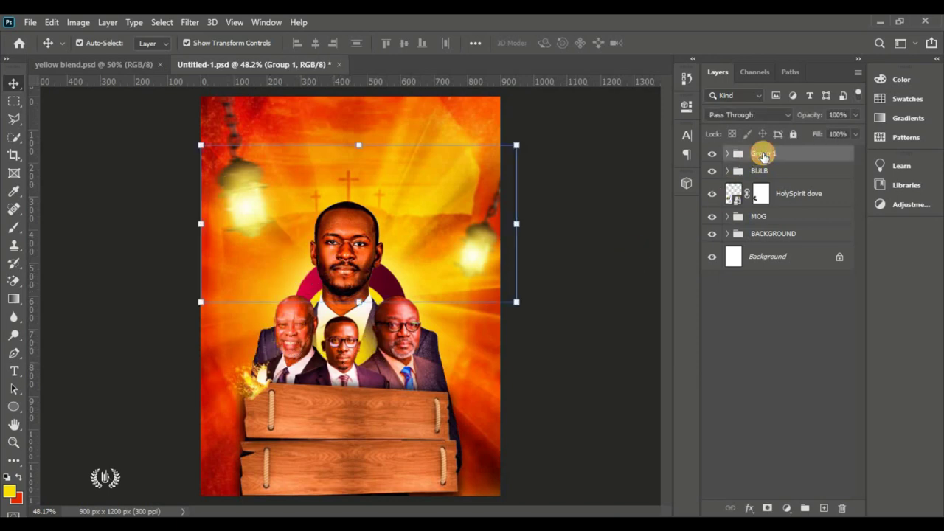
click(13, 408)
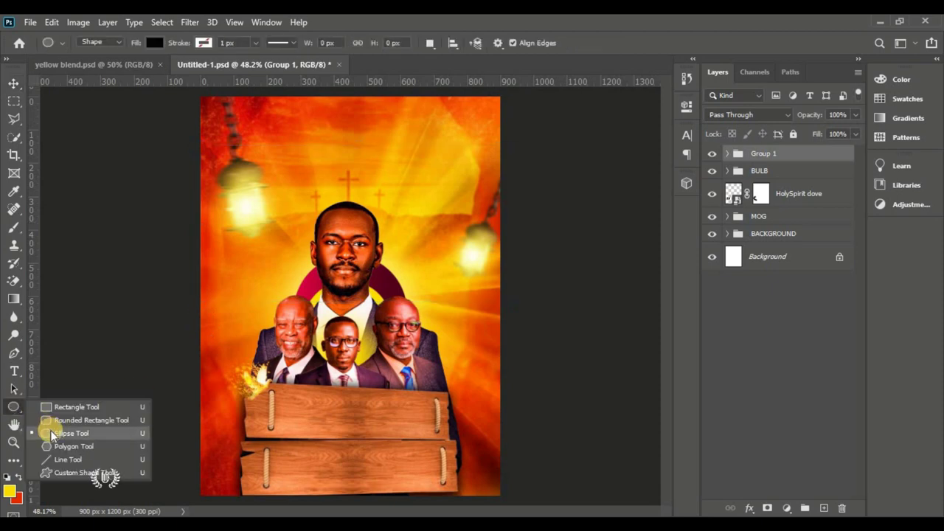
click(73, 432)
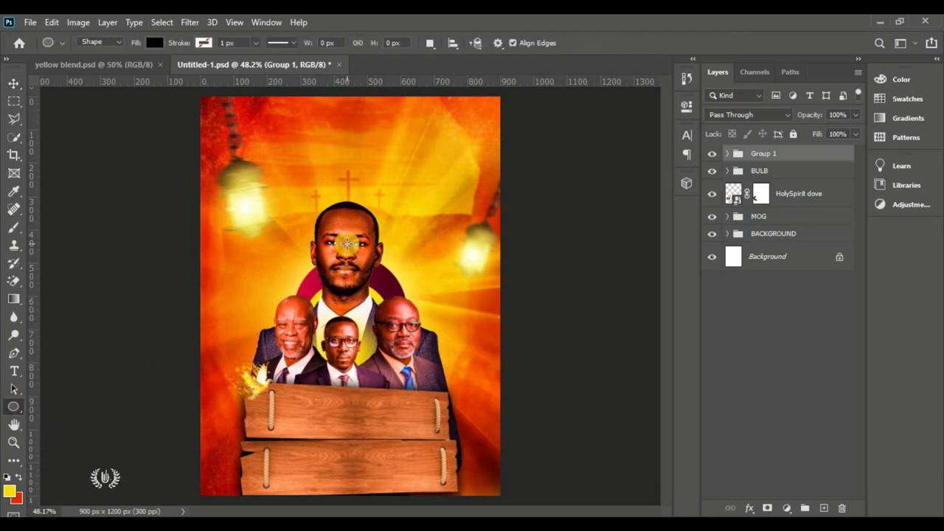
drag(345, 242, 403, 347)
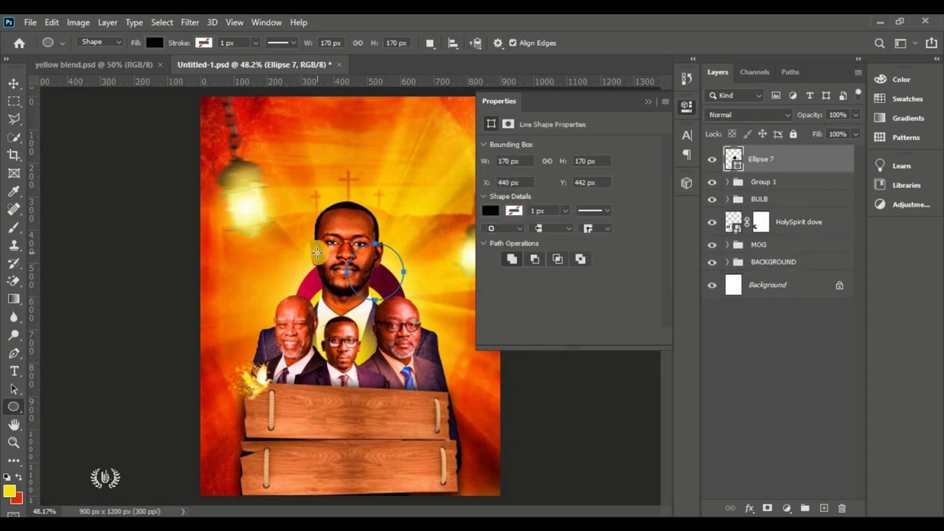
click(647, 101)
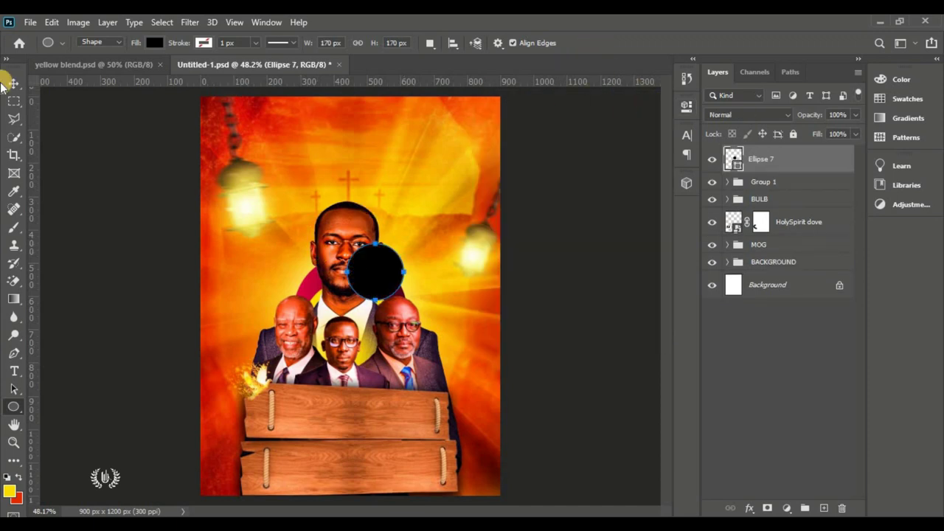
click(14, 83)
drag(374, 272, 429, 315)
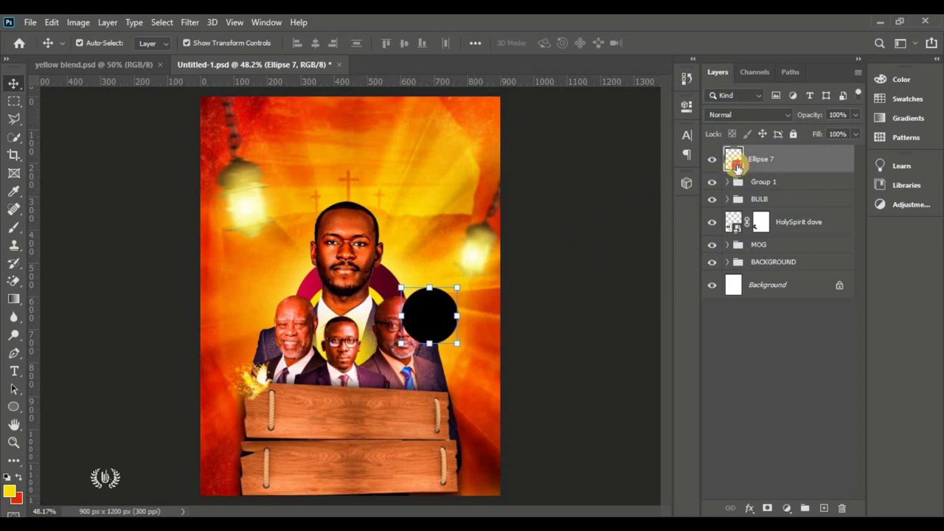
- Fill the circle with yellow #ffde00
double_click(736, 166)
click(11, 489)
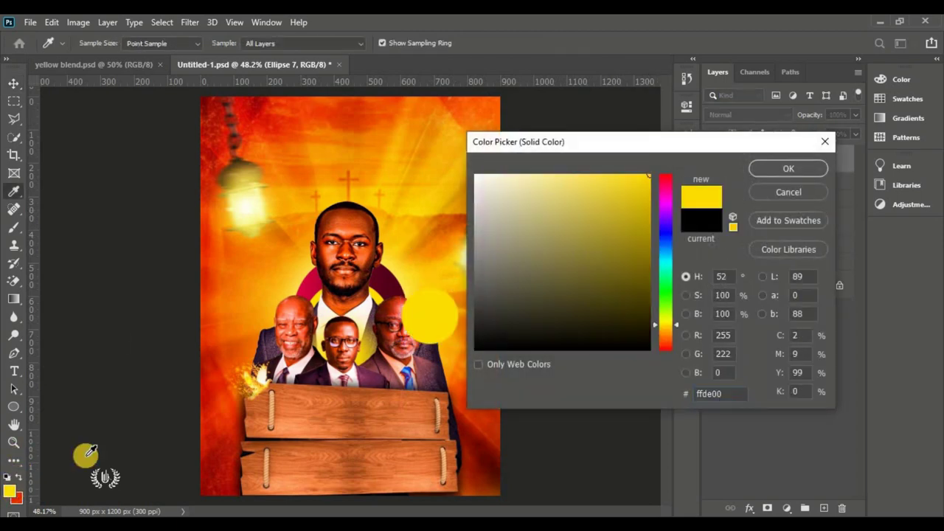
click(788, 169)
key(v)
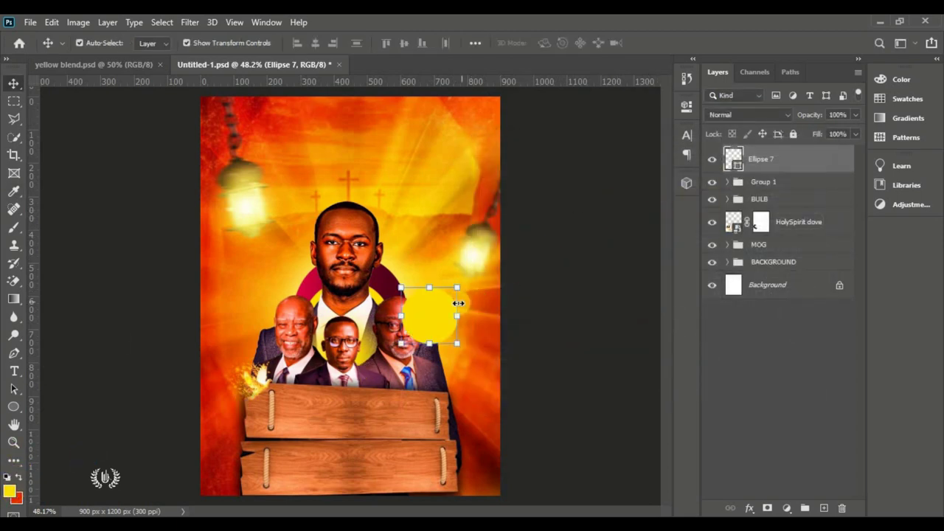
- Rasterize the yellow circle and apply a 30-pixel Gaussian Blur
click(191, 23)
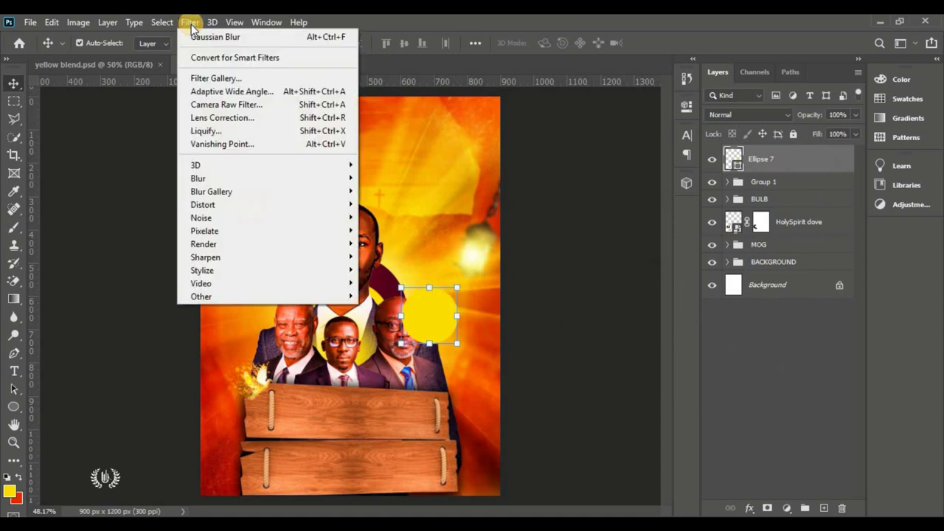
mouse_move(206, 177)
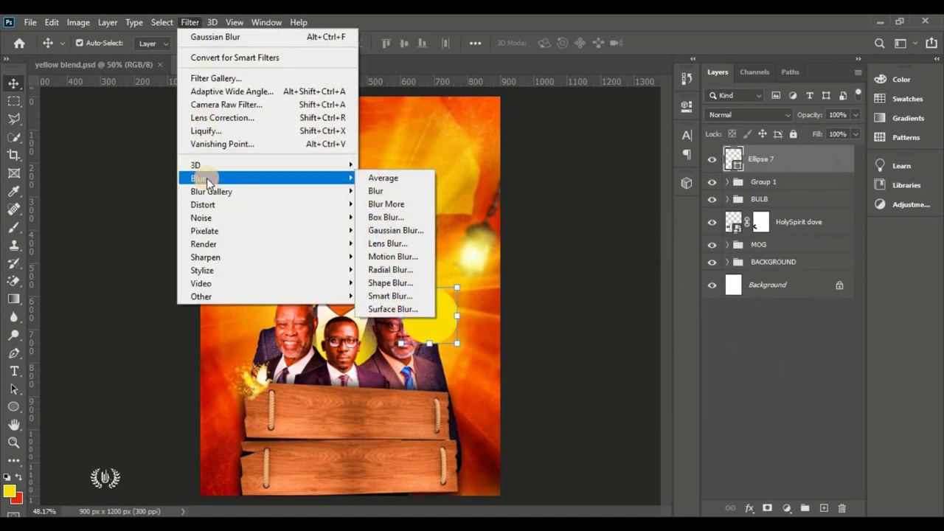
click(413, 230)
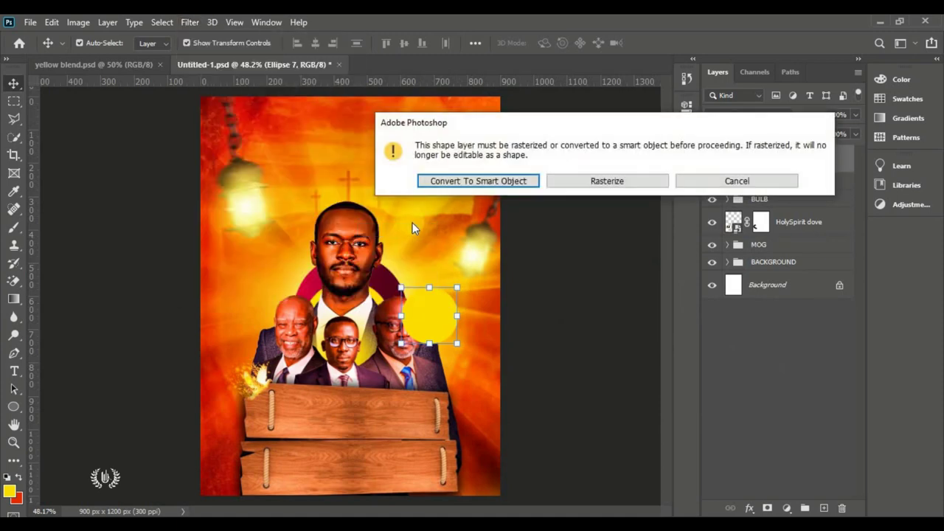
click(587, 186)
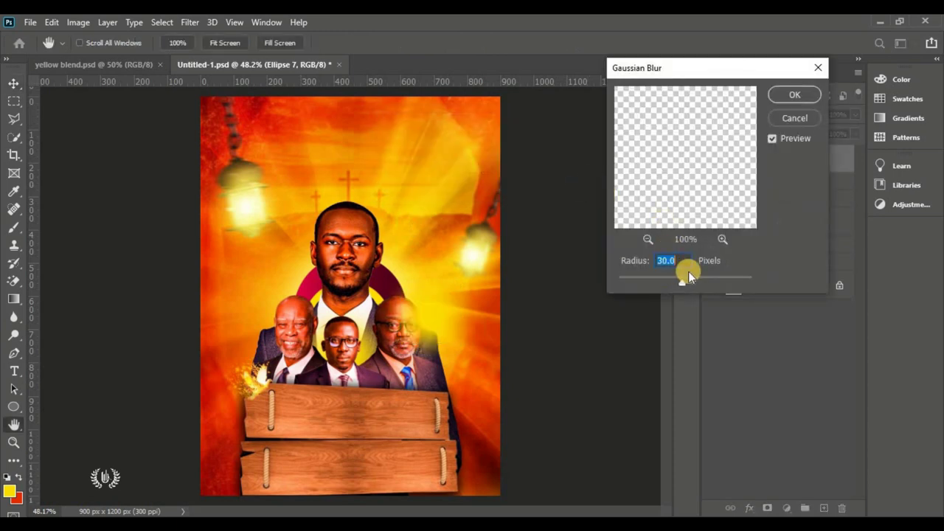
text(40)
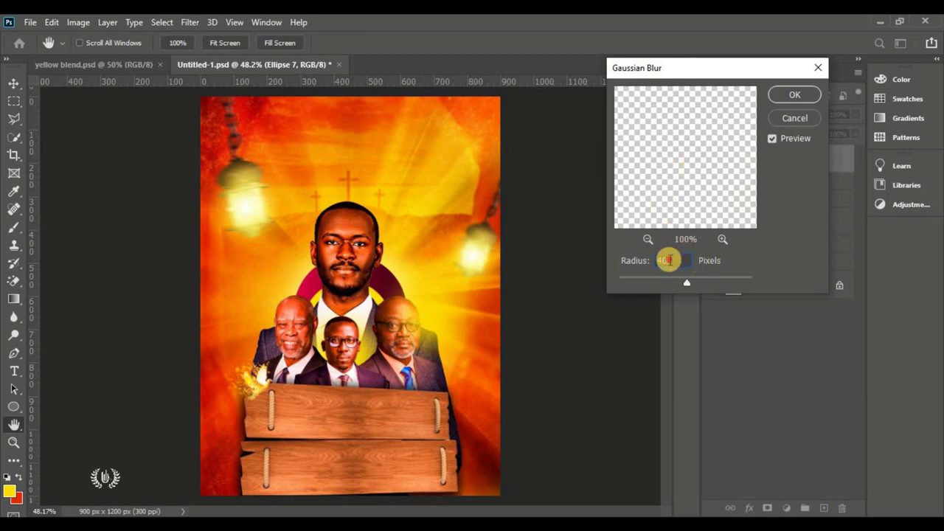
double_click(668, 259)
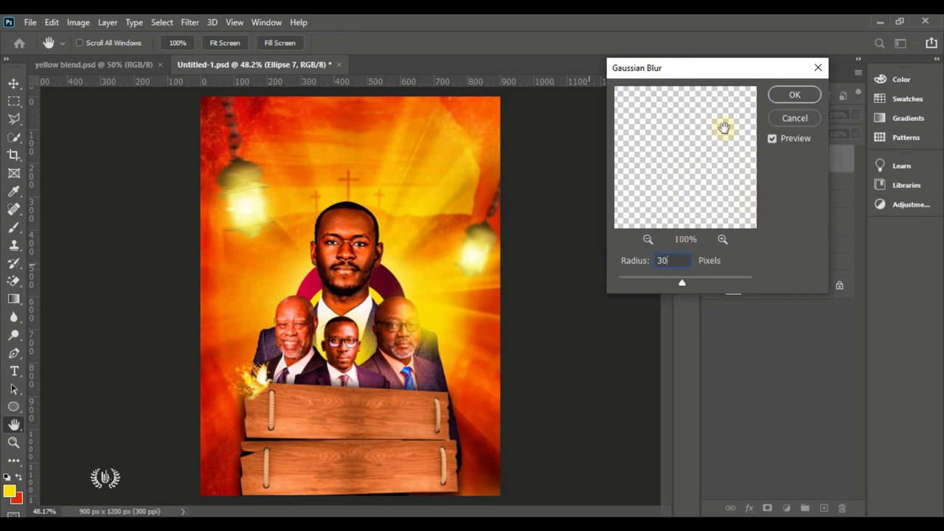
click(793, 95)
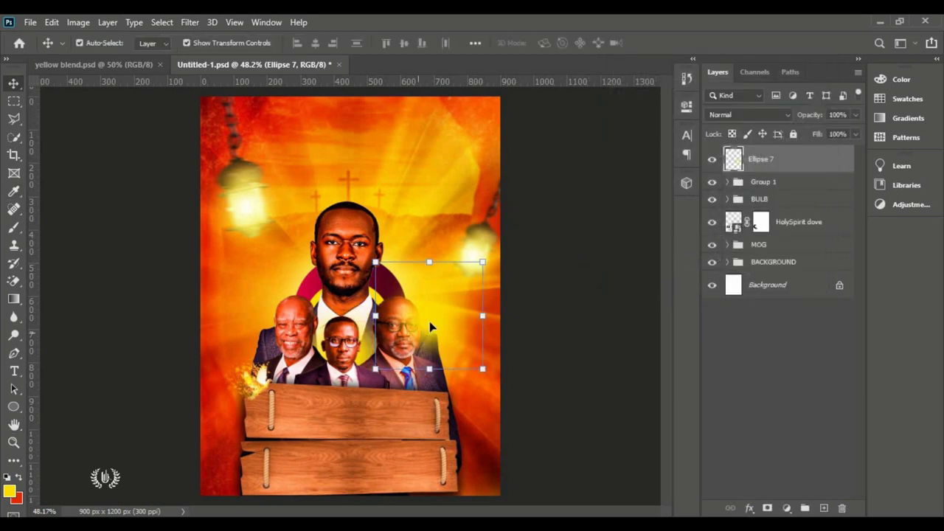
- Set the glow's blend mode to Screen and nudge it slightly right and down
click(712, 161)
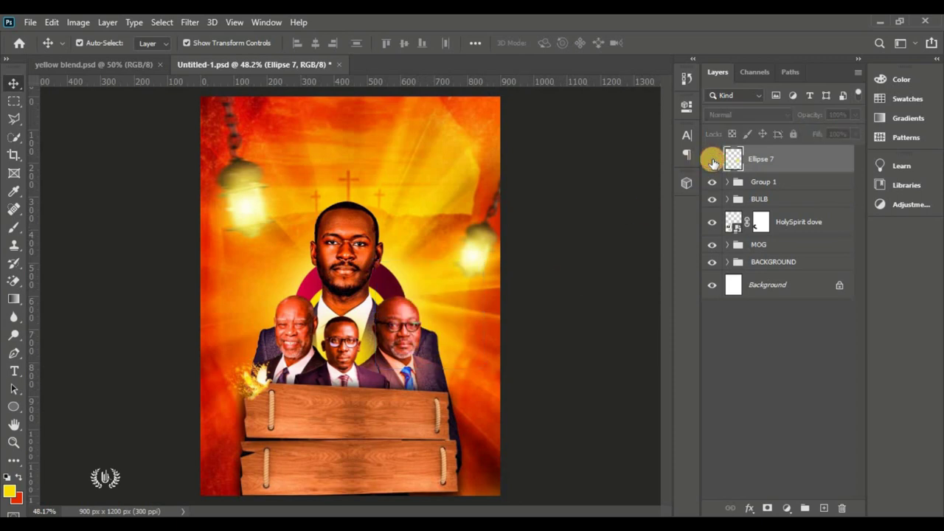
click(712, 162)
click(726, 115)
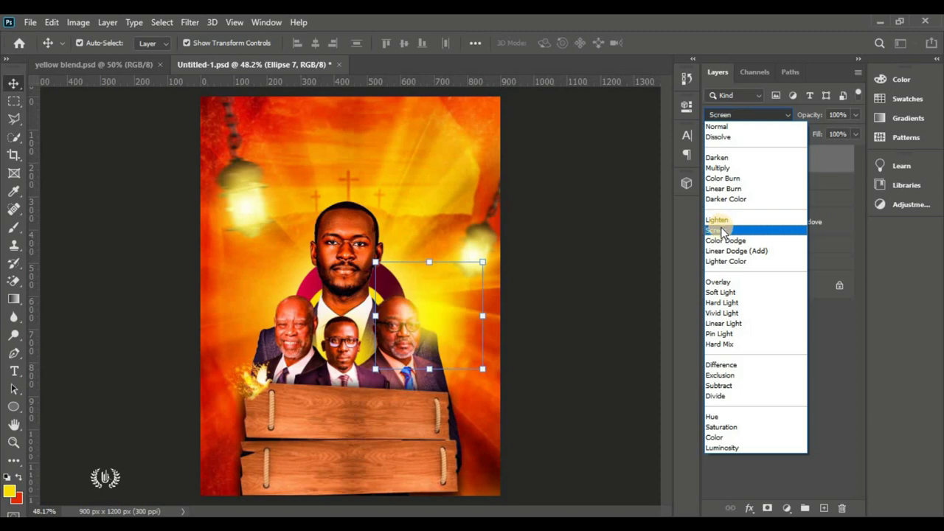
click(721, 230)
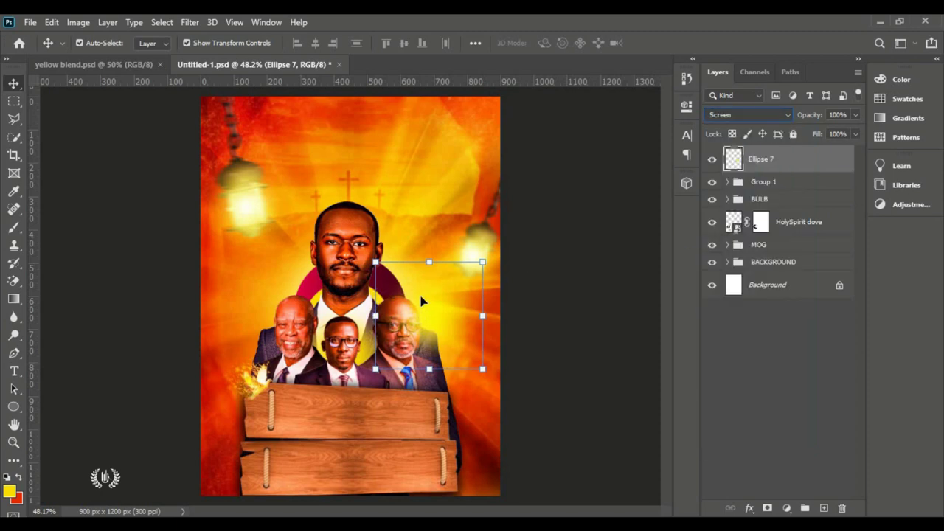
mouse_move(422, 301)
mouse_down()
mouse_move(438, 310)
mouse_move(430, 295)
mouse_move(428, 303)
mouse_up()
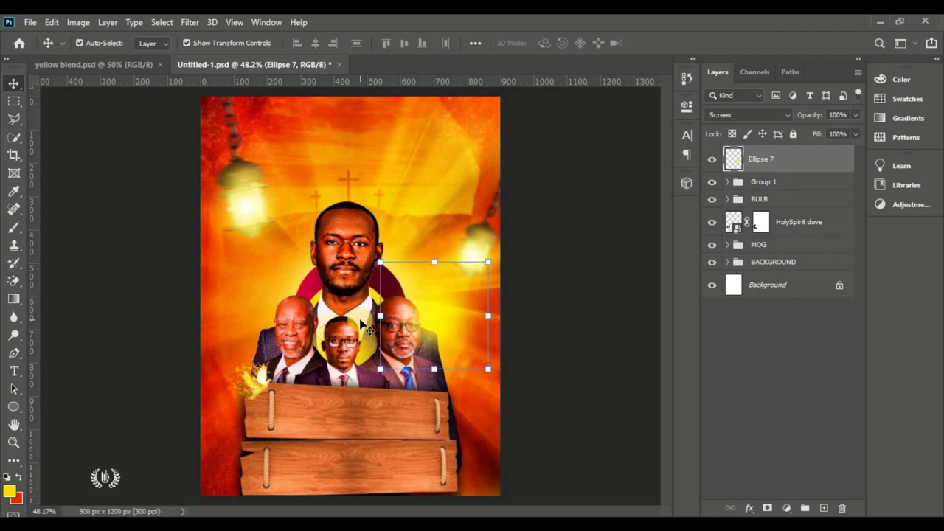
- Toggle the Ellipse 7 glow off and on to compare, then reselect its layer
click(573, 303)
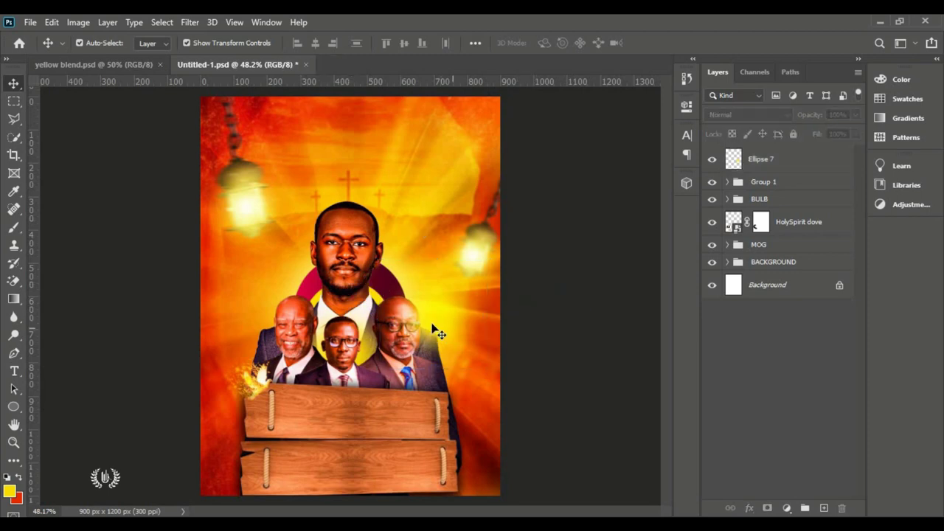
click(724, 160)
click(711, 159)
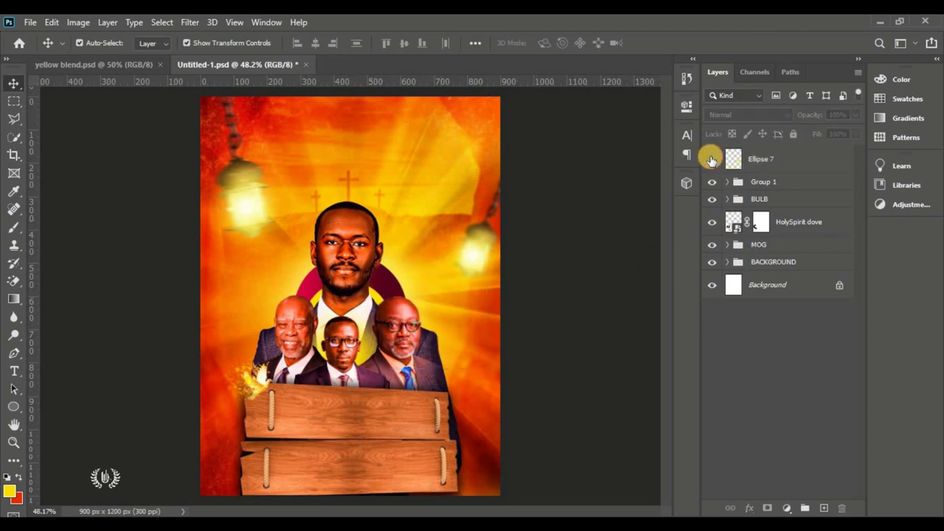
click(711, 160)
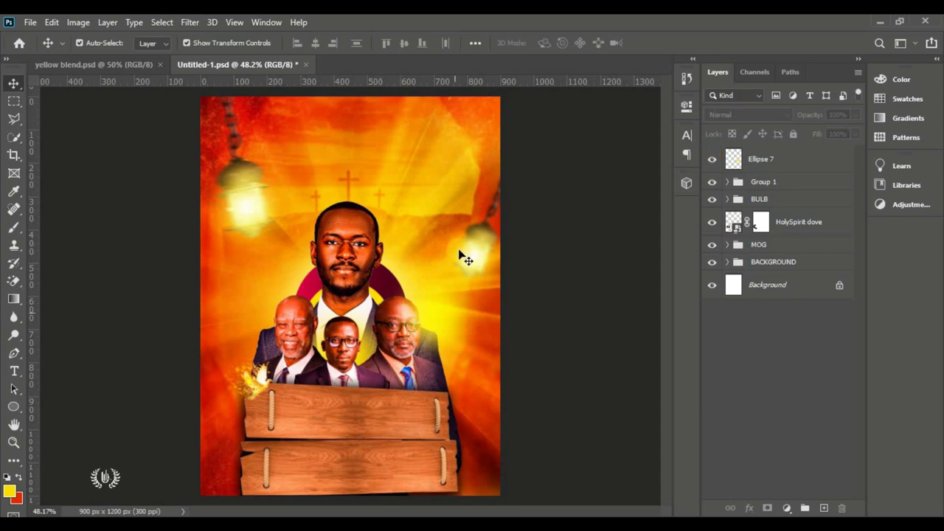
click(443, 310)
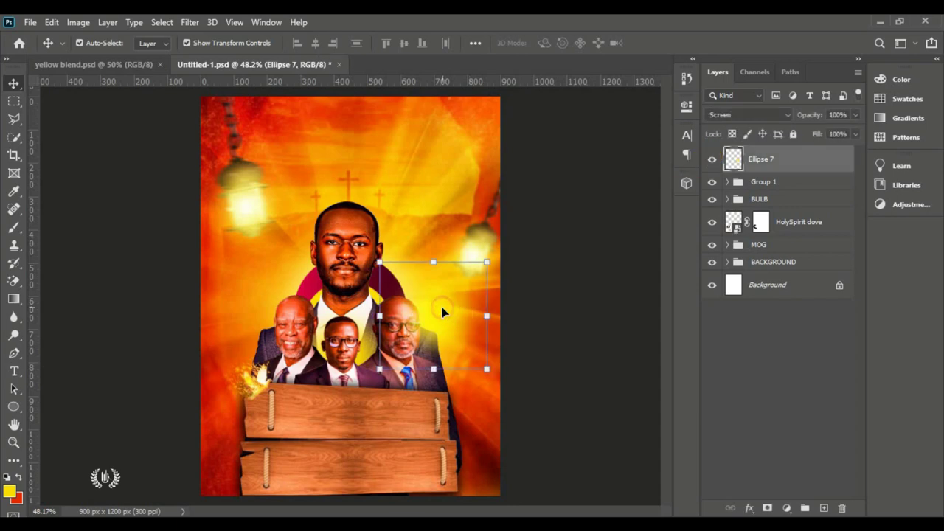
- Duplicate the glow, move it behind the left-hand man, and shrink it to about 295 px
key(ctrl+j)
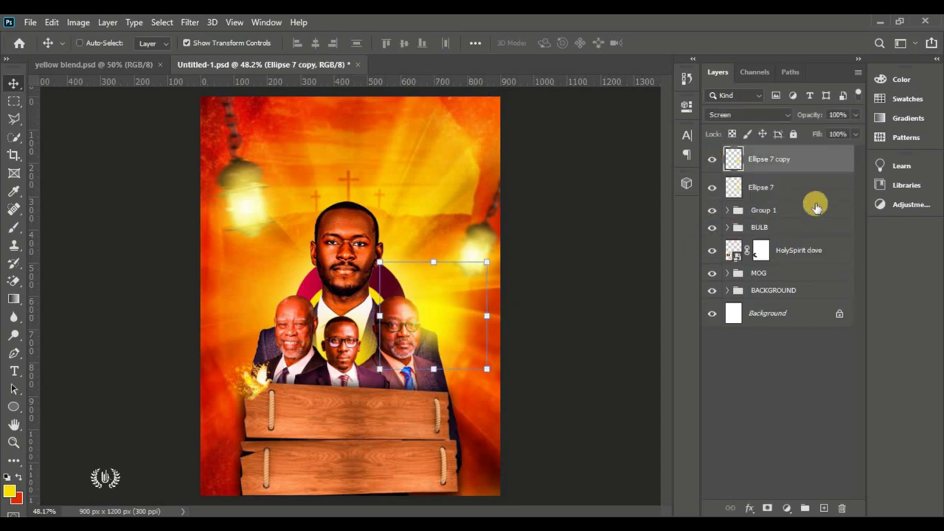
drag(437, 316, 265, 318)
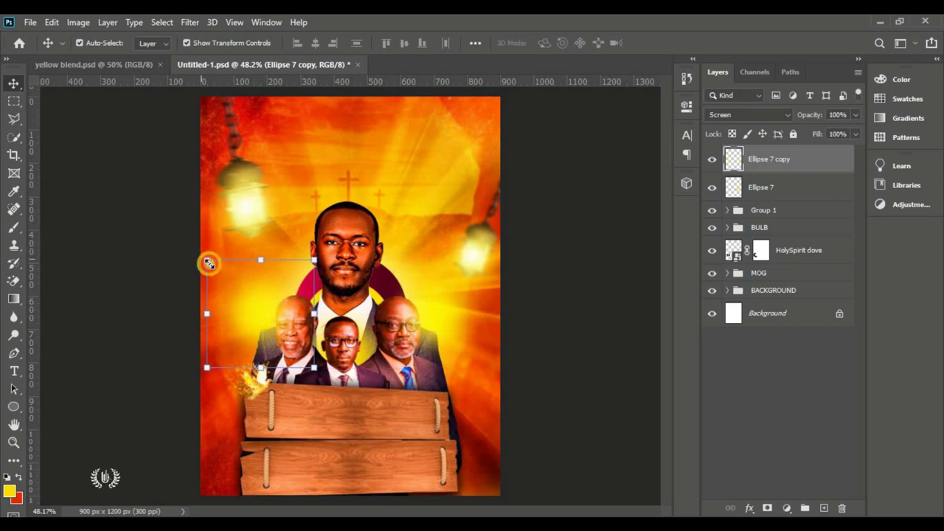
drag(210, 262, 211, 267)
drag(266, 310, 260, 309)
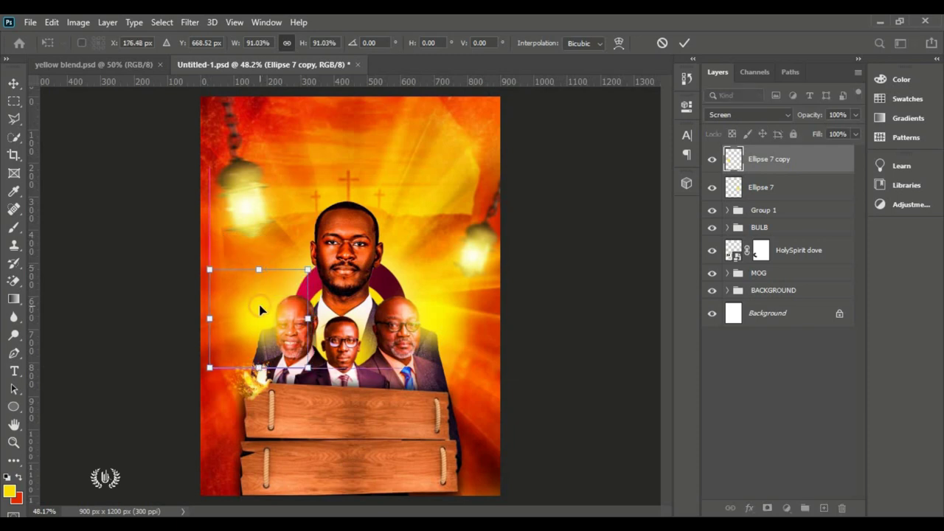
key(Right)
key(Right)
key(Right)
key(Right)
key(Right)
key(Right)
key(Right)
key(Right)
key(Right)
key(Right)
key(Right)
key(Right)
key(Right)
key(Right)
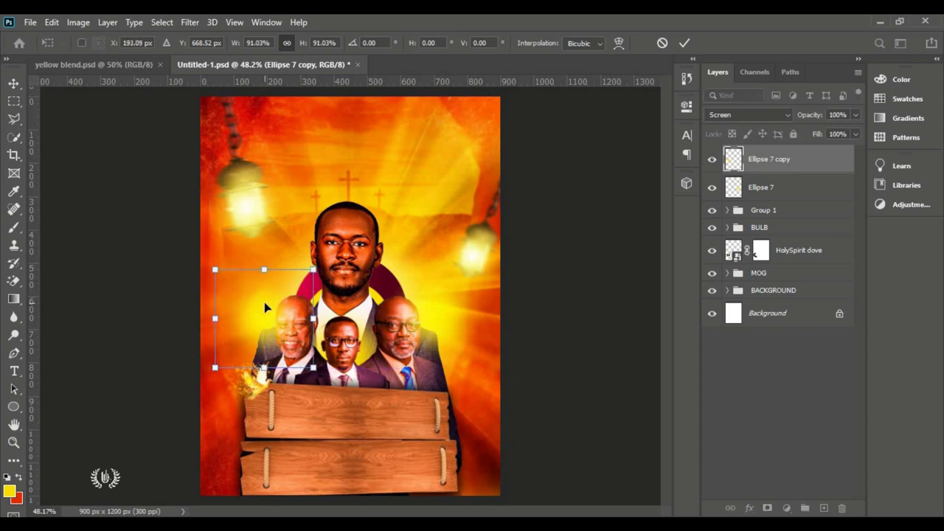
key(Left)
key(Left)
key(Left)
key(Left)
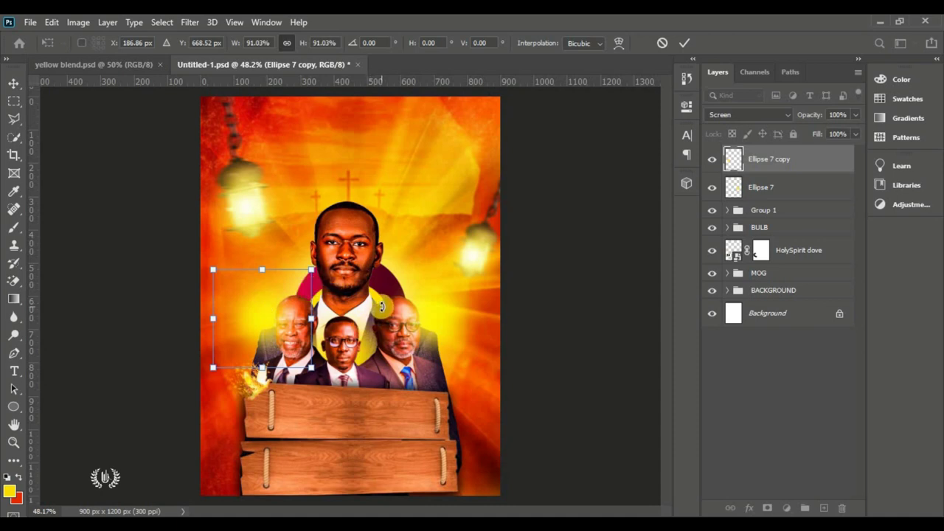
click(685, 43)
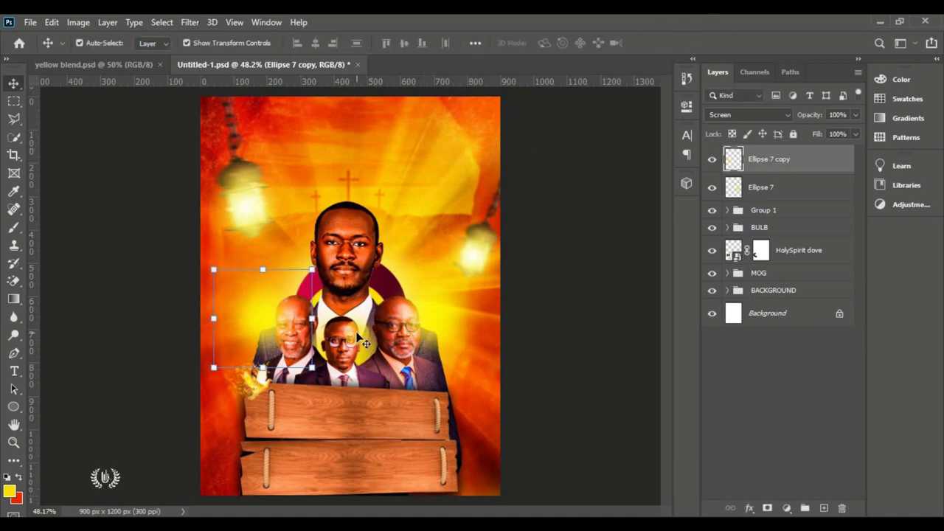
click(712, 165)
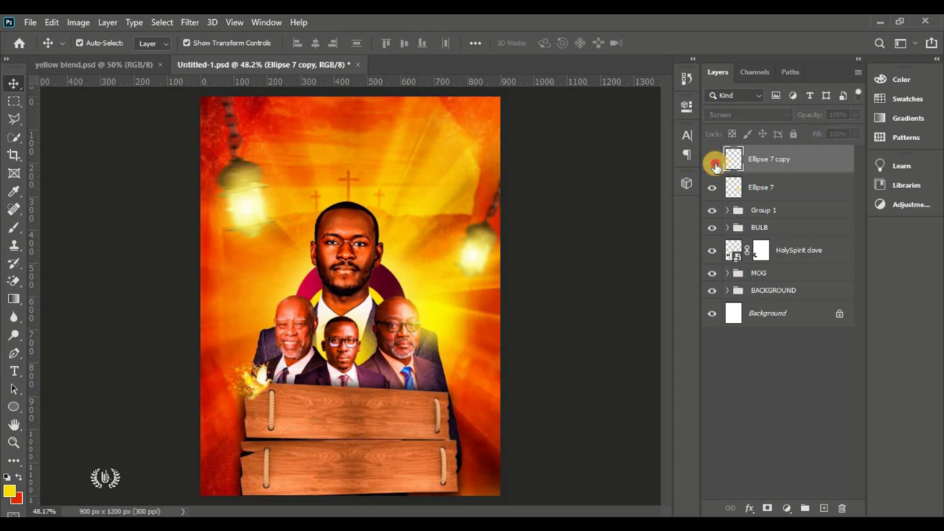
click(712, 160)
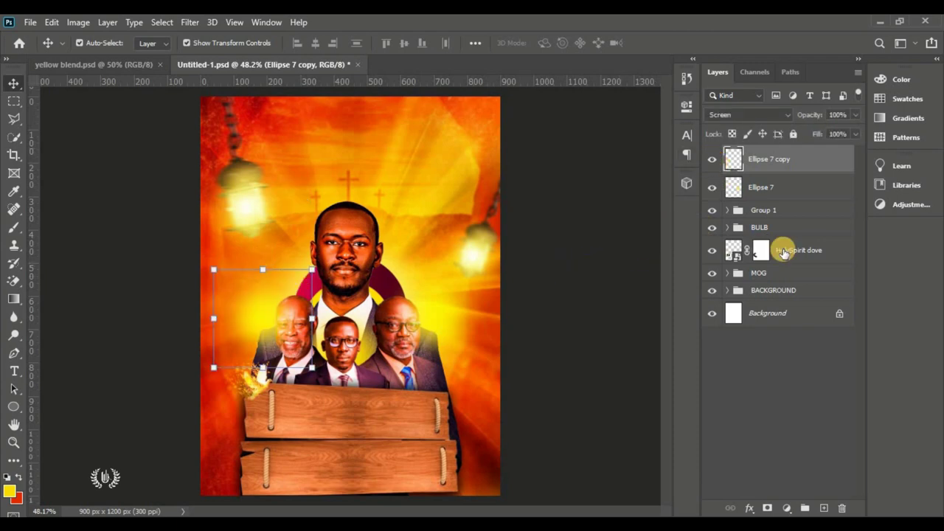
- Duplicate again and enlarge the third glow to about 118% around the central man's head
key(ctrl+j)
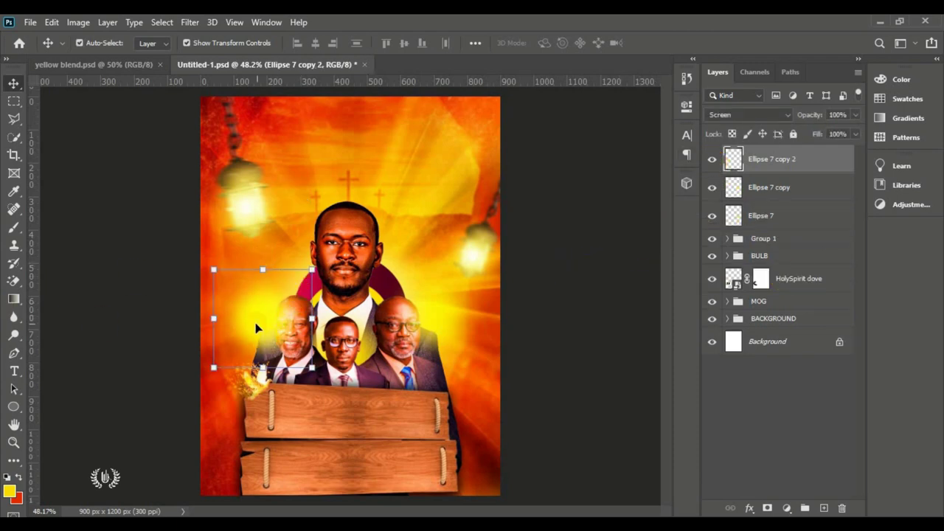
drag(256, 329, 299, 234)
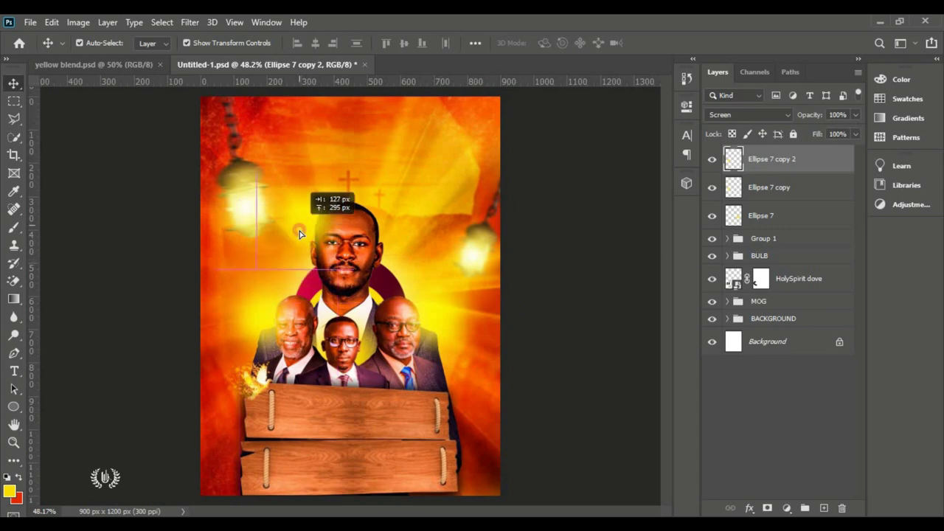
key(ctrl+t)
drag(350, 275, 367, 302)
mouse_move(337, 238)
mouse_down()
mouse_move(315, 234)
mouse_move(327, 241)
mouse_up()
key(shift+Up)
key(shift+Up)
key(shift+Up)
key(shift+Up)
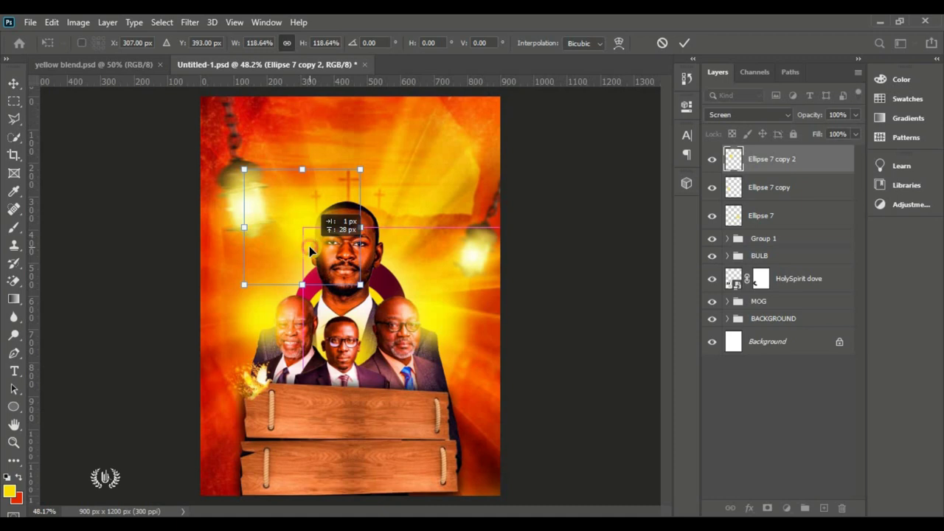
drag(310, 234, 315, 240)
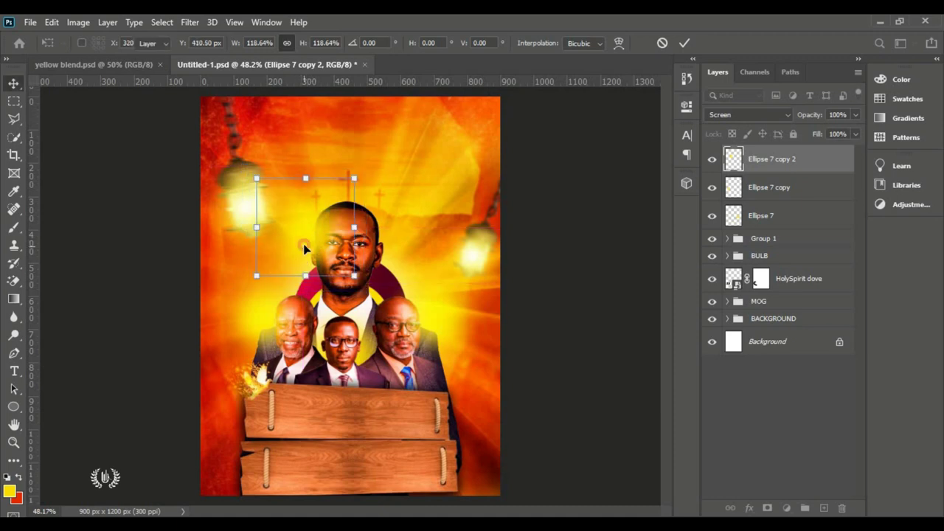
double_click(305, 248)
- Toggle each of the three glows off and on to compare, then select Ellipse 7
click(586, 236)
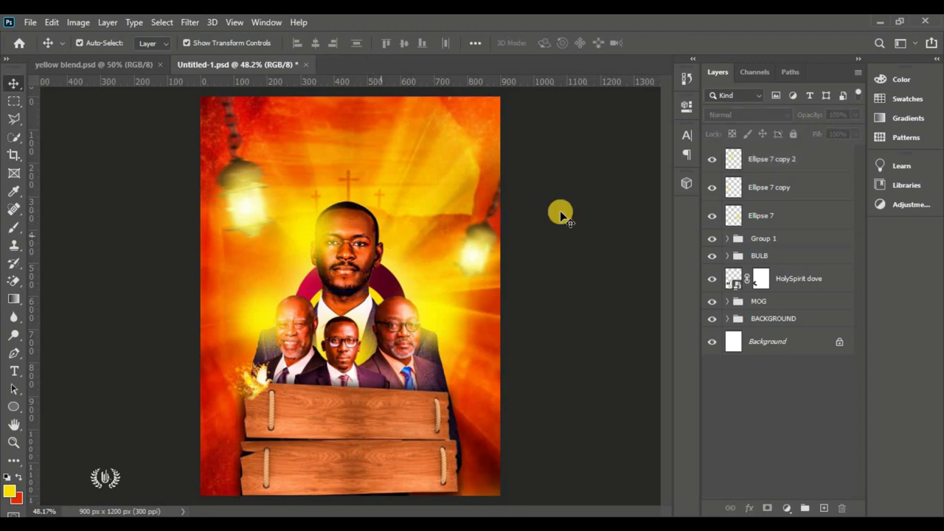
click(711, 161)
click(711, 161)
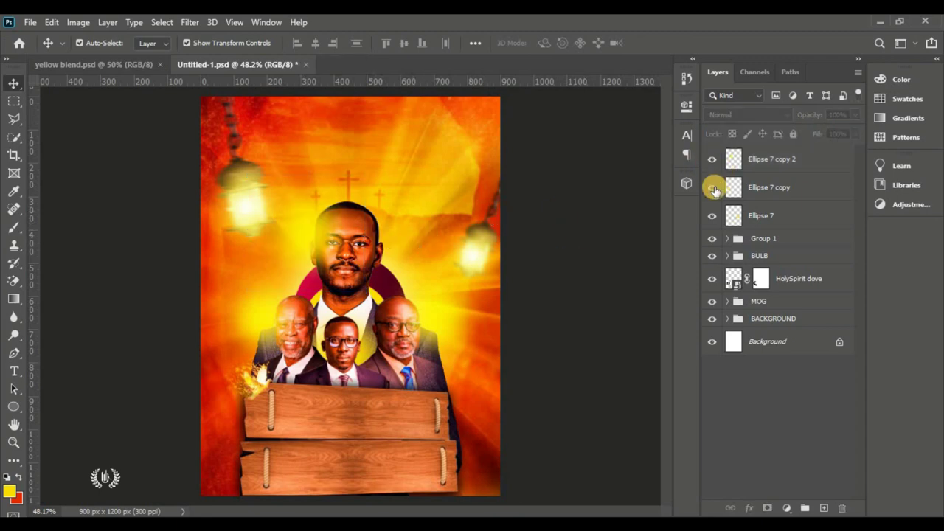
click(713, 190)
click(713, 190)
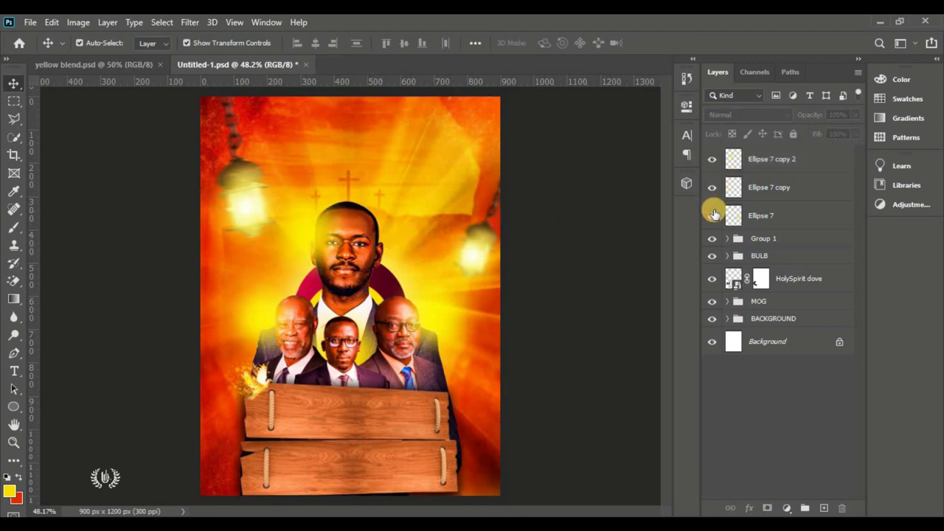
click(713, 215)
click(712, 215)
click(766, 216)
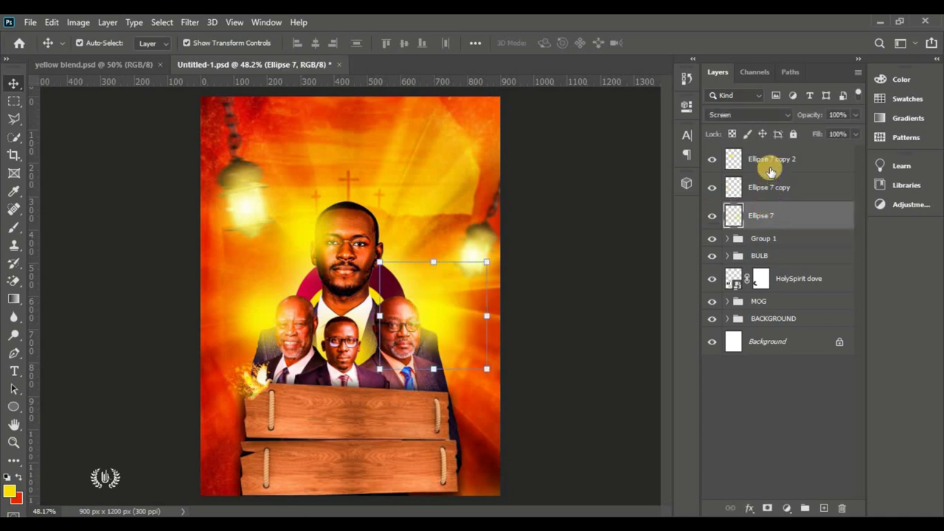
- Group the three glow layers as Group 2 and set its opacity to 85%
shift+click(771, 171)
click(803, 507)
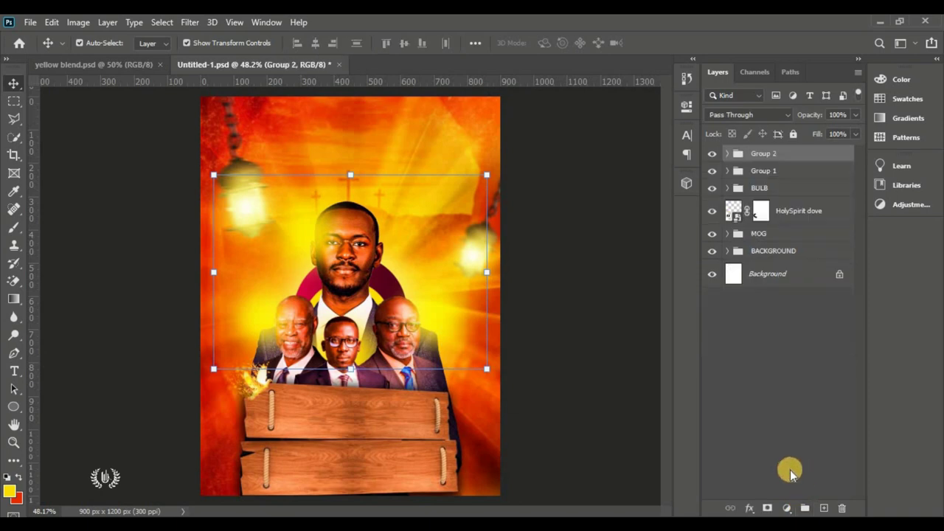
drag(813, 118, 804, 116)
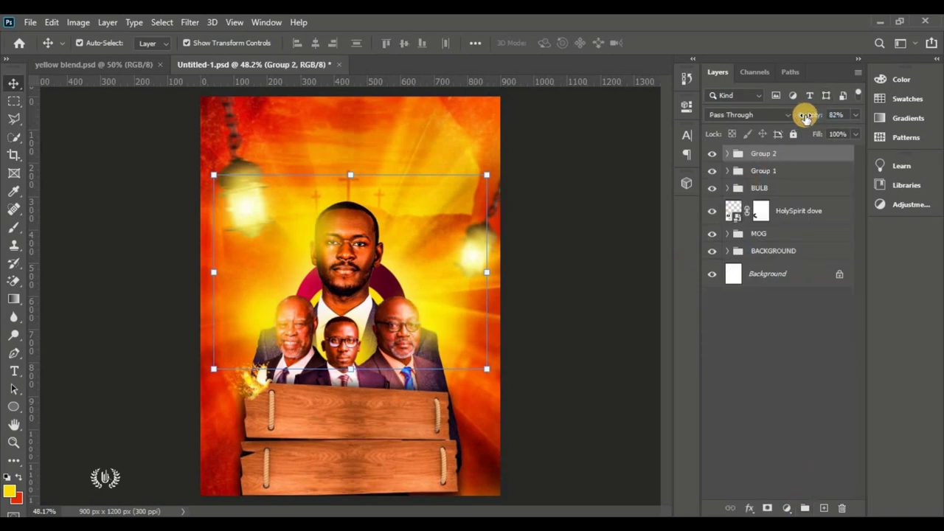
click(839, 115)
text(85)
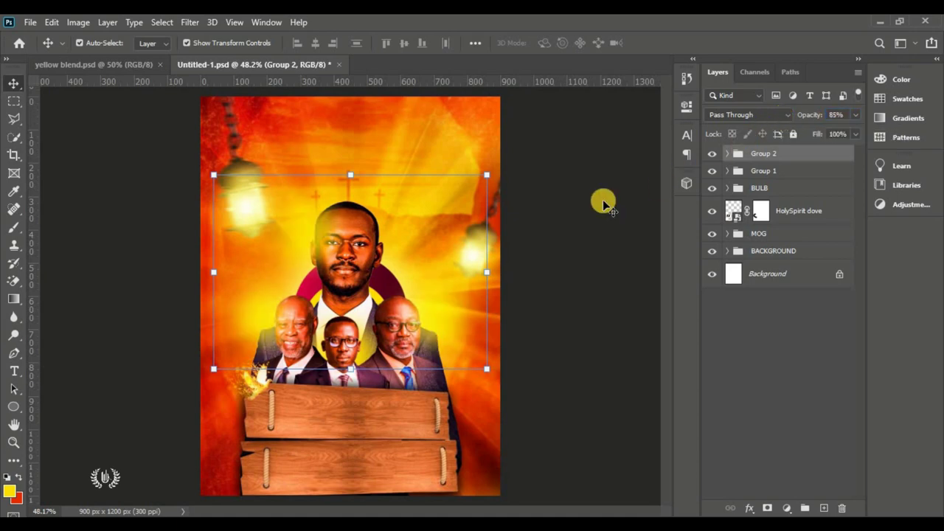
- Compare Group 2 on and off, save the flyer, and add a new layer above Group 2
click(552, 211)
click(711, 153)
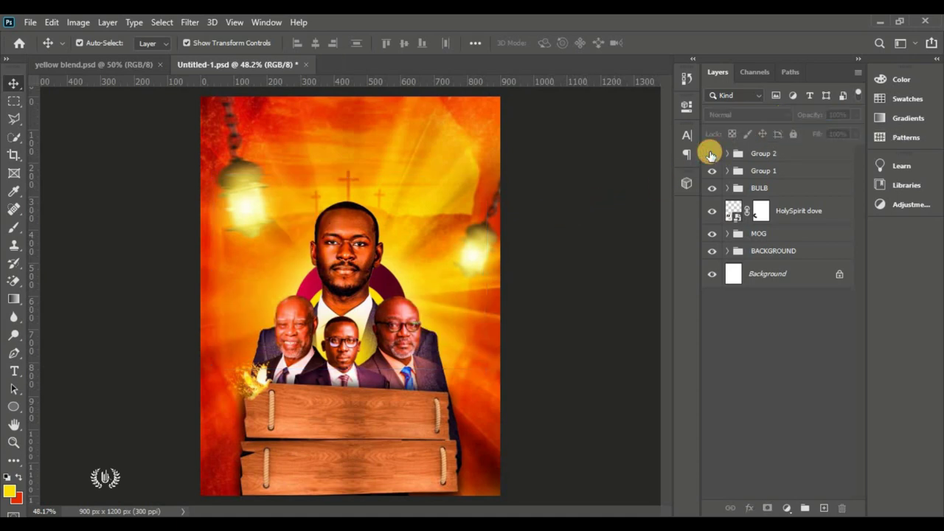
click(711, 154)
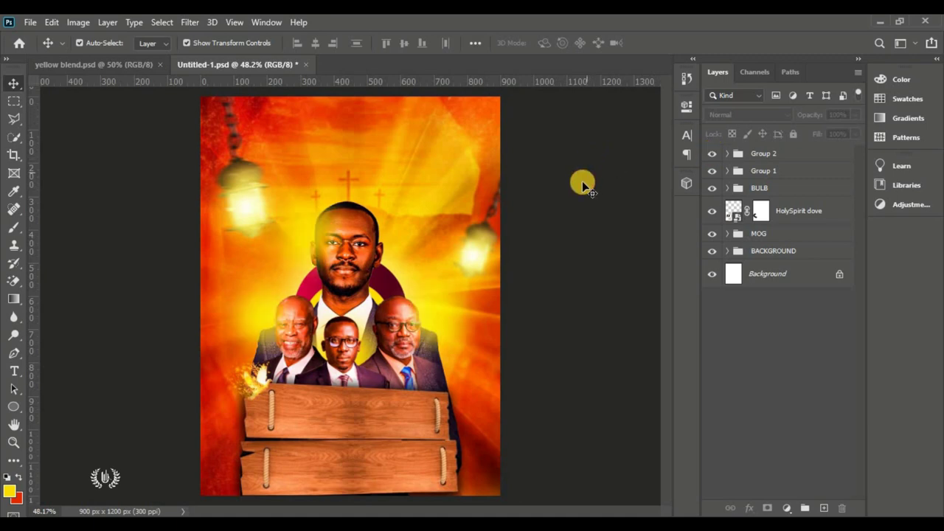
key(ctrl+s)
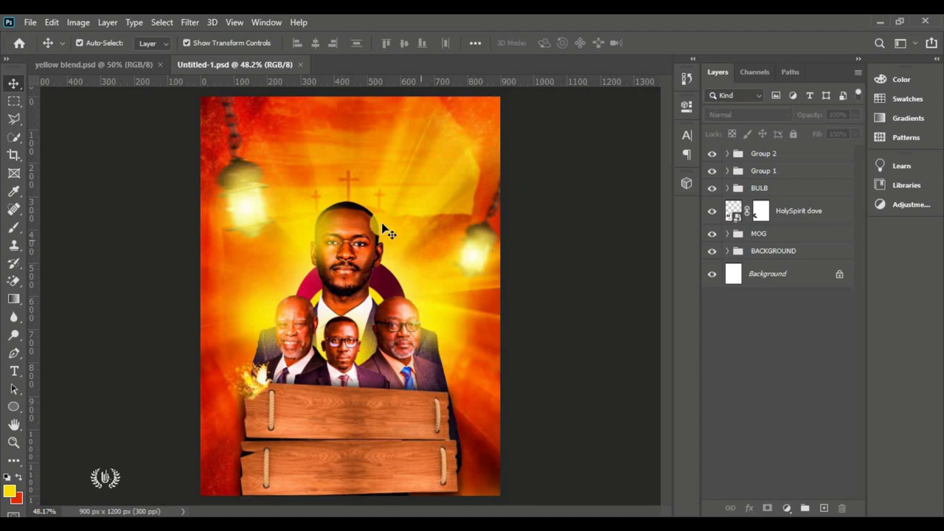
click(790, 153)
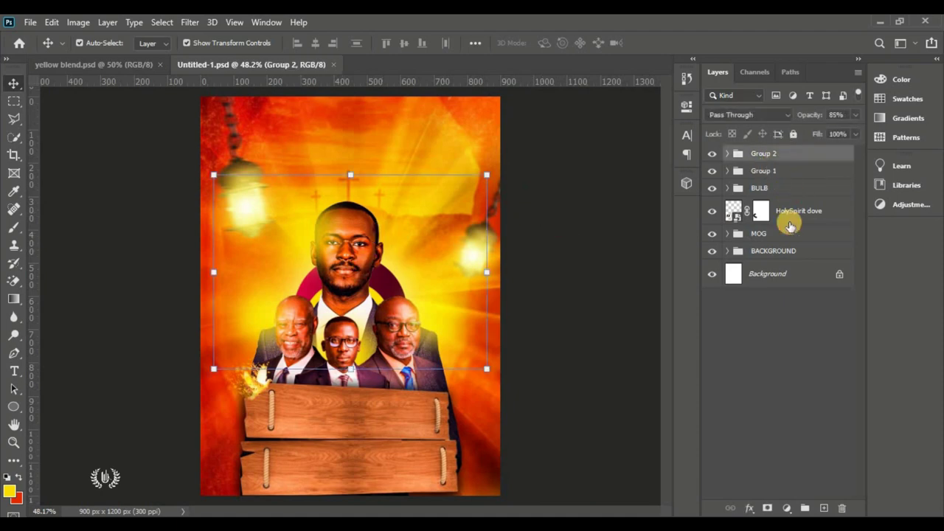
click(824, 508)
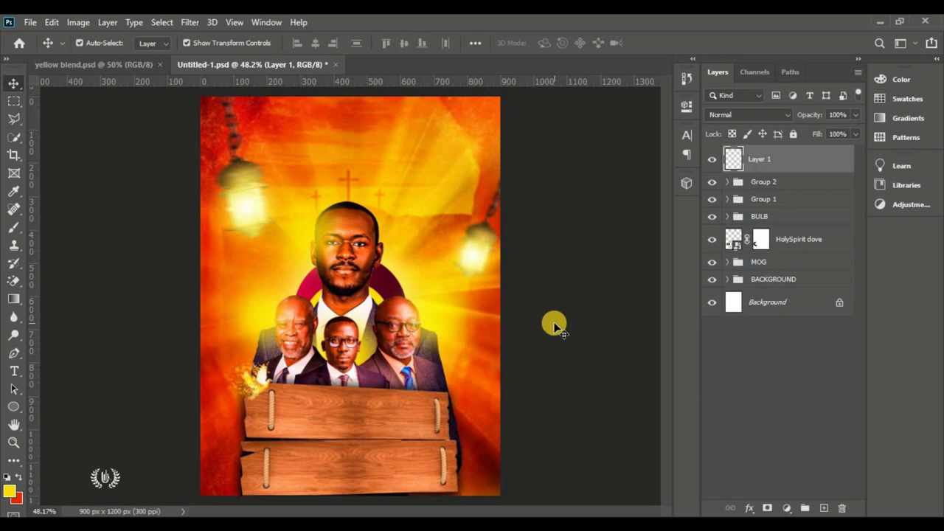
- Set up a soft round 600 px brush with 0% hardness
drag(13, 226, 59, 227)
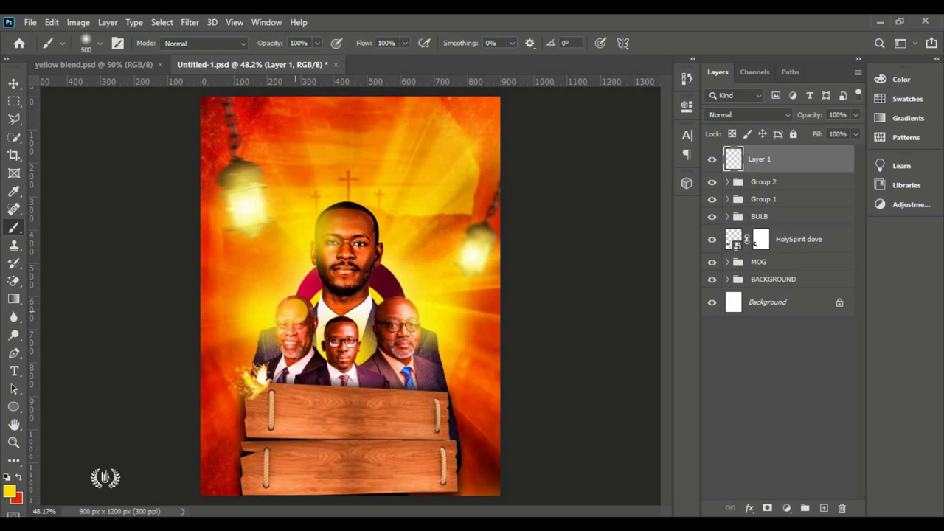
click(100, 46)
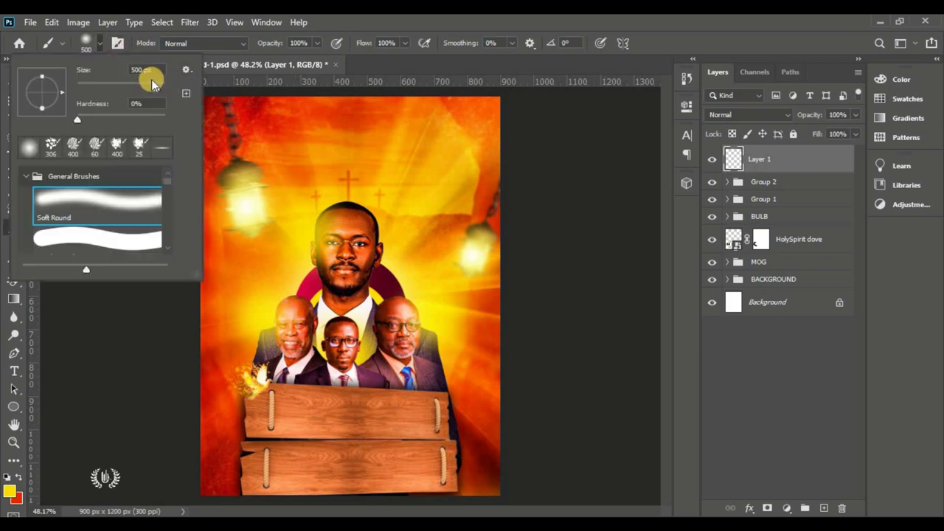
click(140, 70)
key(Tab)
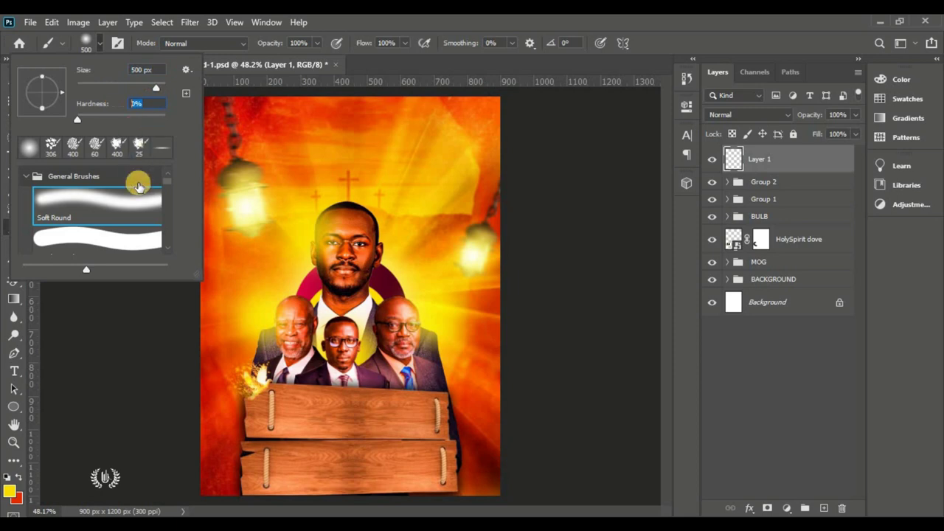
click(101, 49)
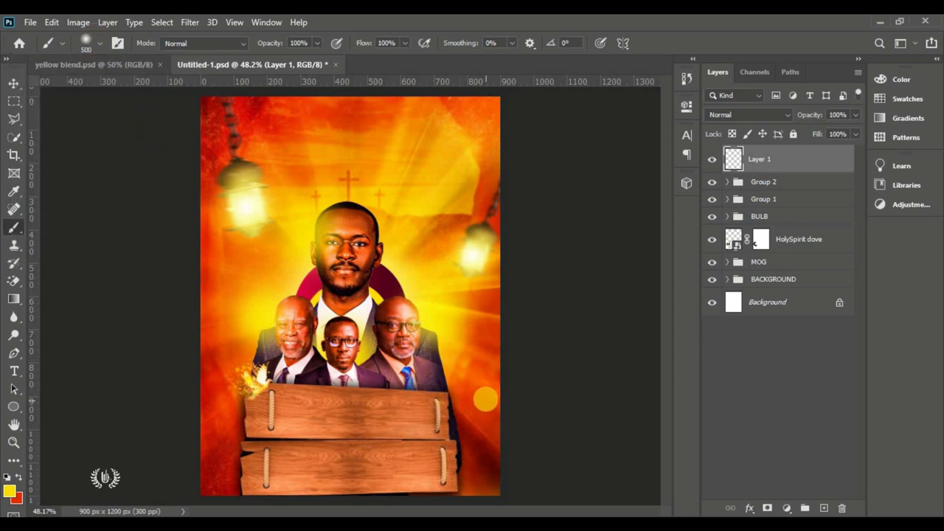
scroll(362, 317, down, 2)
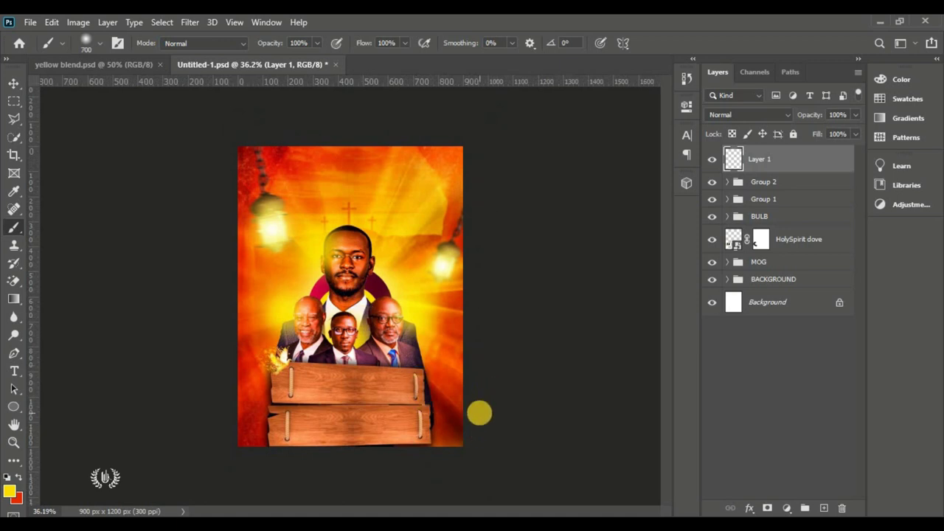
click(100, 43)
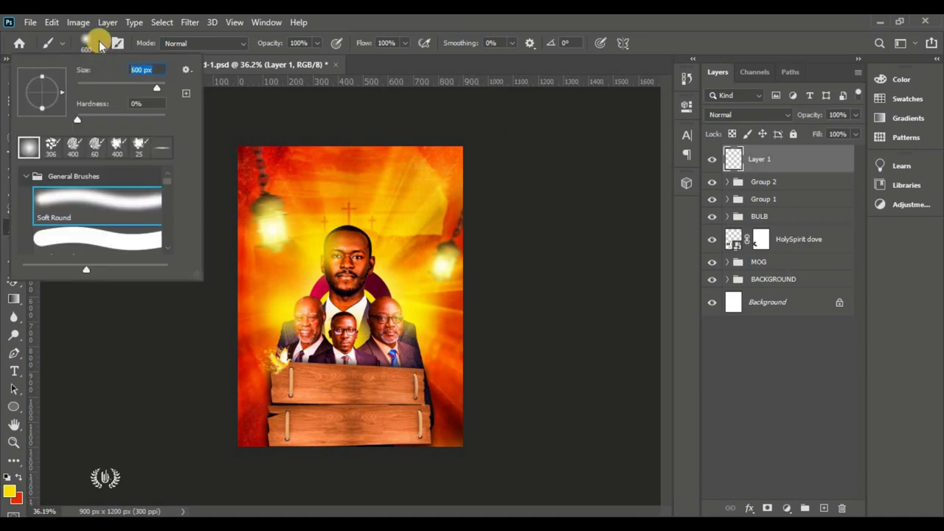
key(Return)
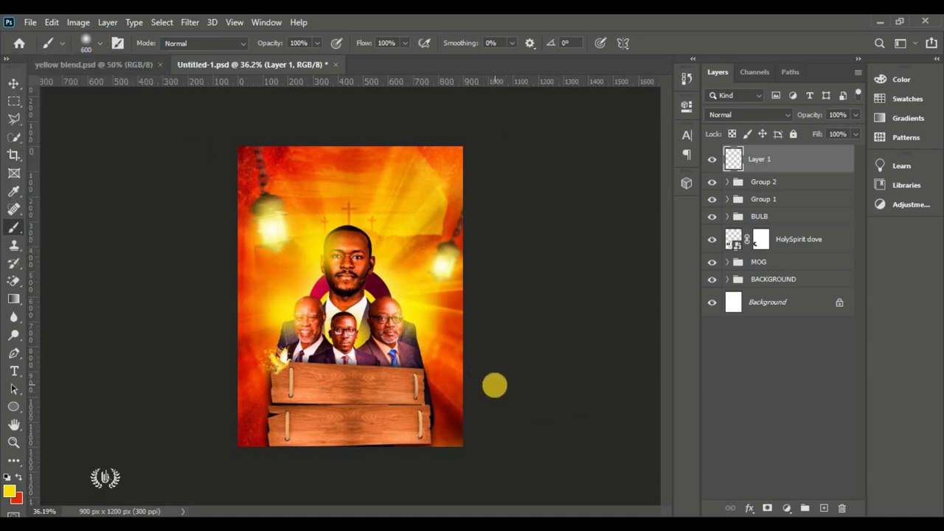
- Paint a soft yellow #ffde00 glow along the flyer's bottom
click(10, 492)
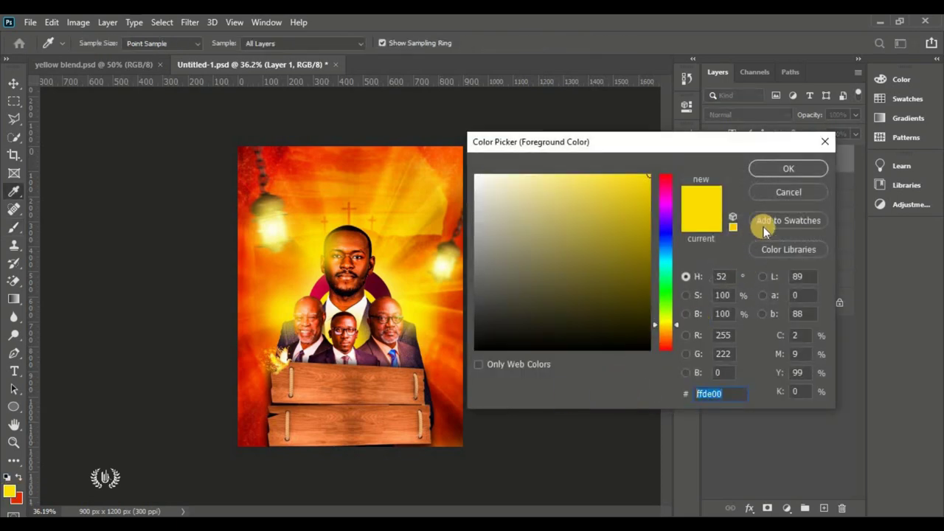
click(772, 168)
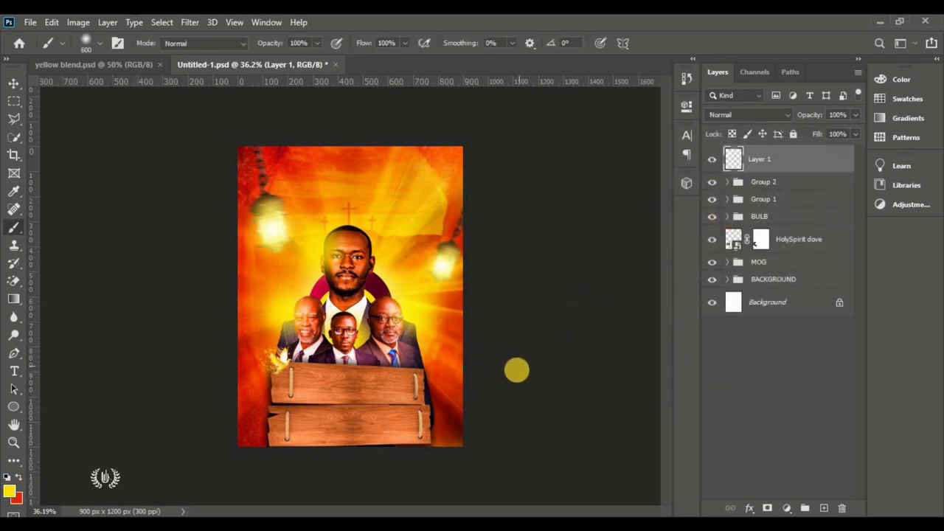
mouse_move(492, 441)
mouse_down()
mouse_move(433, 454)
mouse_move(412, 478)
mouse_move(365, 488)
mouse_move(253, 484)
mouse_move(237, 470)
mouse_move(461, 476)
mouse_move(561, 426)
mouse_up()
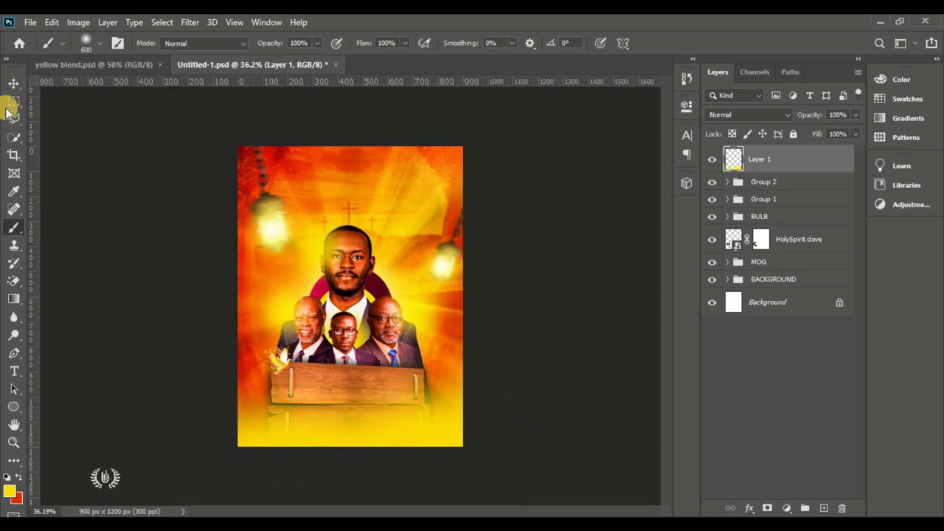
- Nudge the yellow glow down slightly, fit the flyer in view, and compare it on and off
click(13, 82)
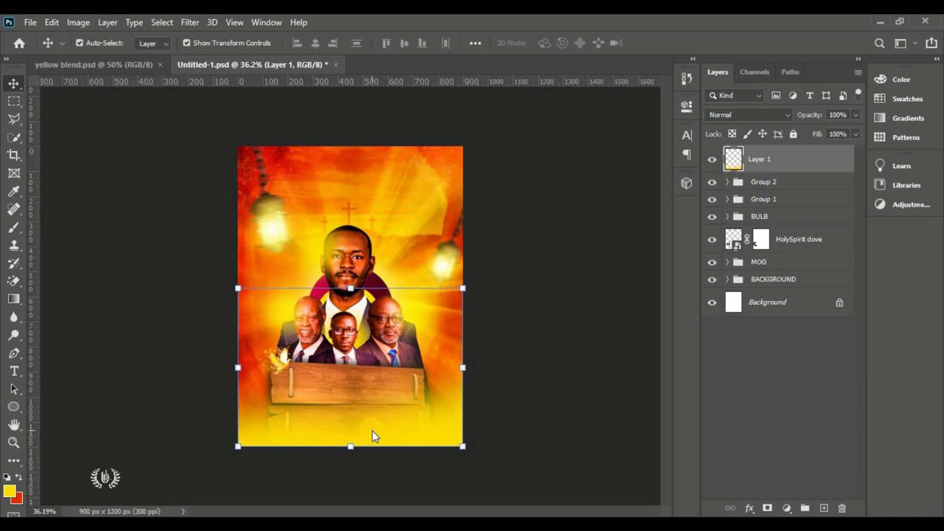
key(Down)
key(Down)
key(Down)
key(Down)
key(Down)
key(Down)
key(Down)
key(Down)
key(Down)
key(Down)
key(Down)
key(Down)
key(Down)
key(Down)
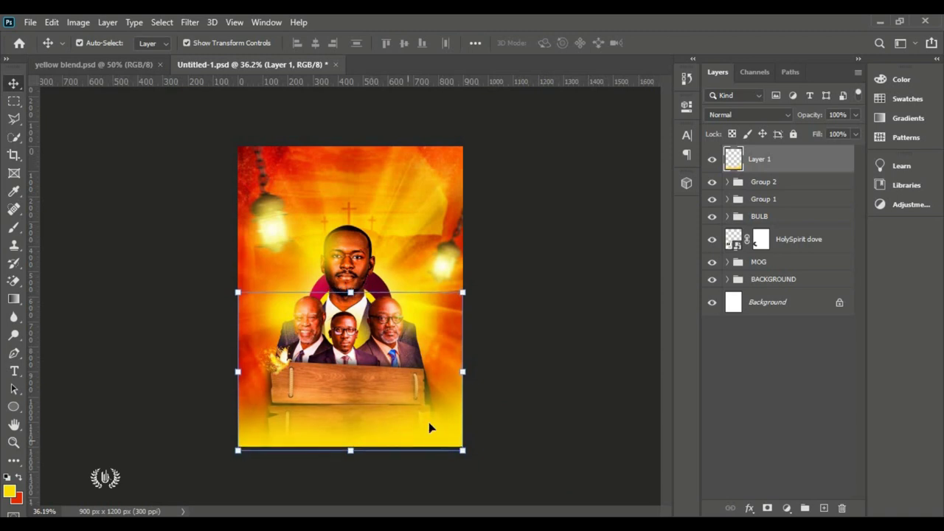
click(546, 399)
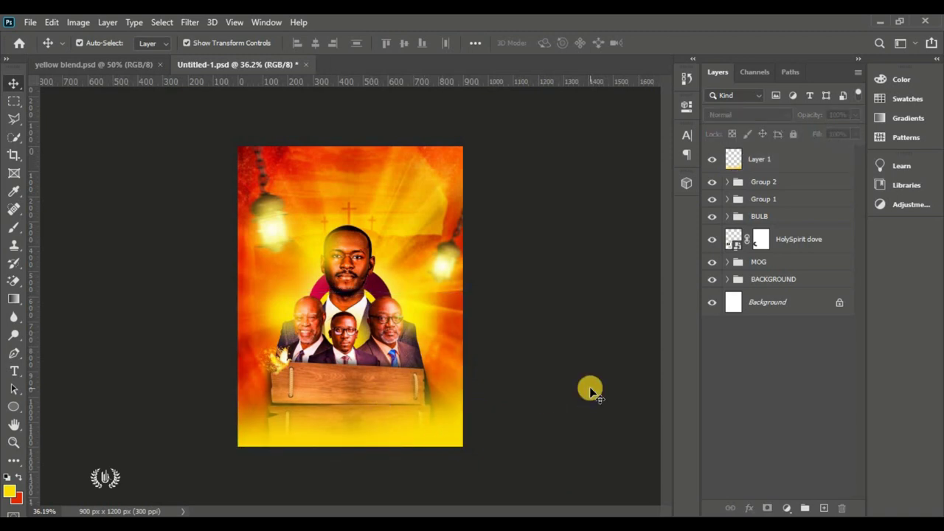
key(ctrl+0)
click(713, 161)
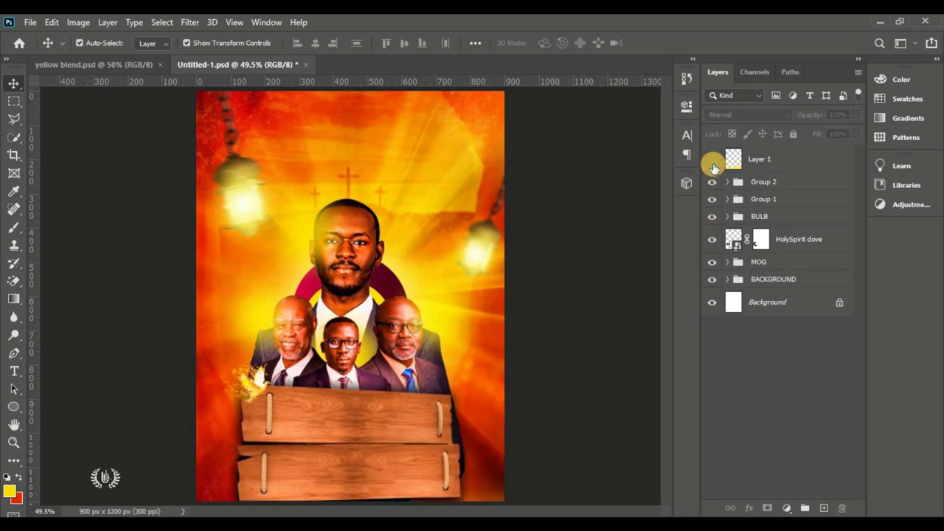
click(712, 162)
click(821, 157)
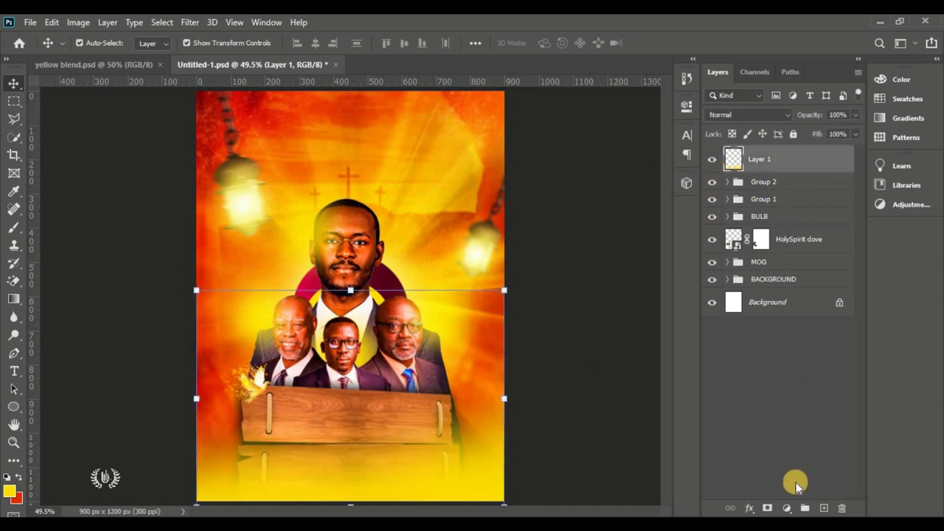
- Add Layer 2 above the glow and ready a 250 px brush in red #e42b00
click(823, 509)
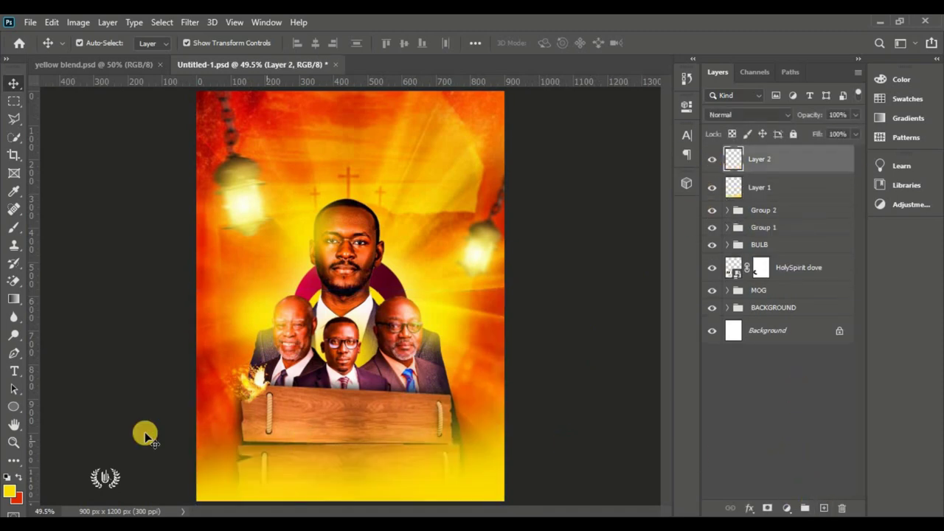
drag(14, 226, 72, 227)
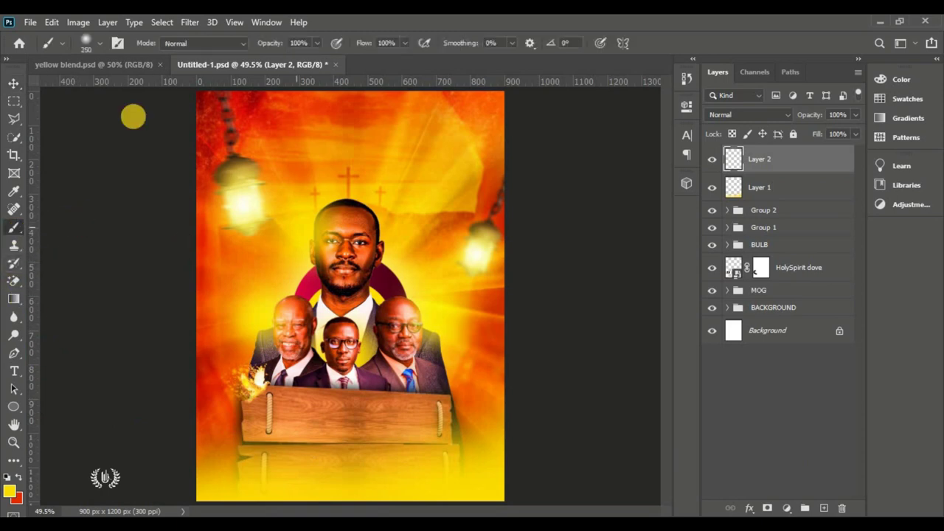
click(101, 43)
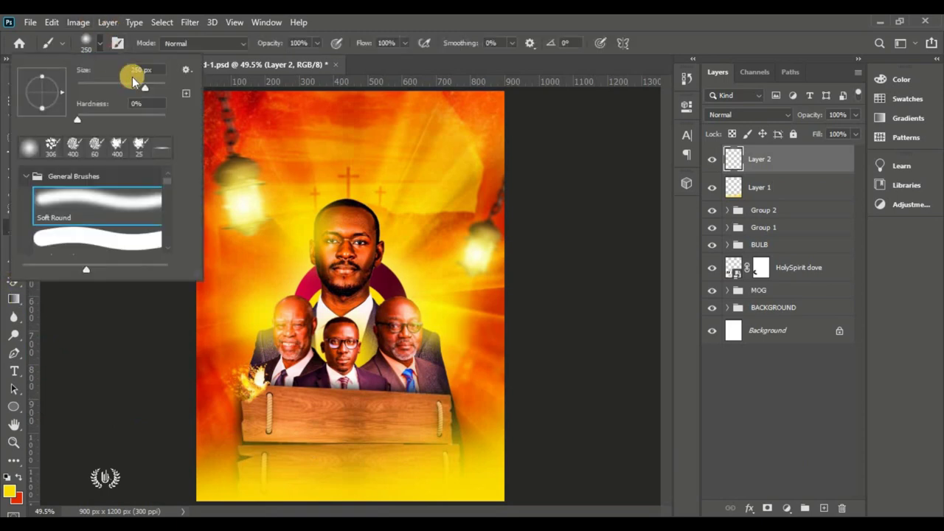
click(102, 45)
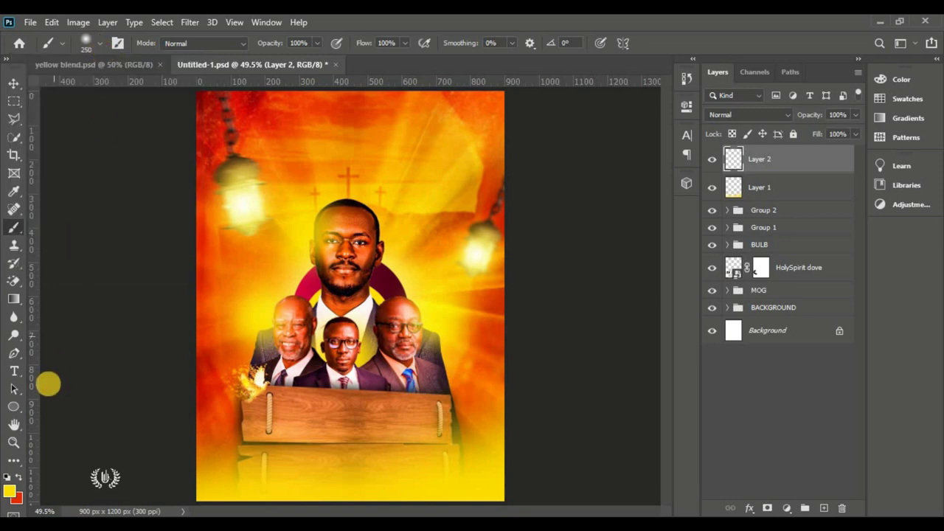
click(17, 490)
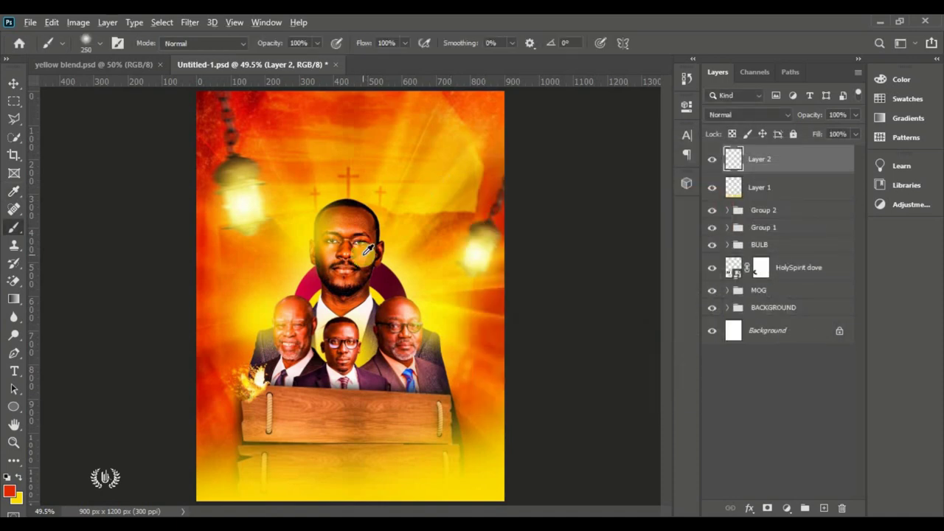
scroll(367, 248, down, 3)
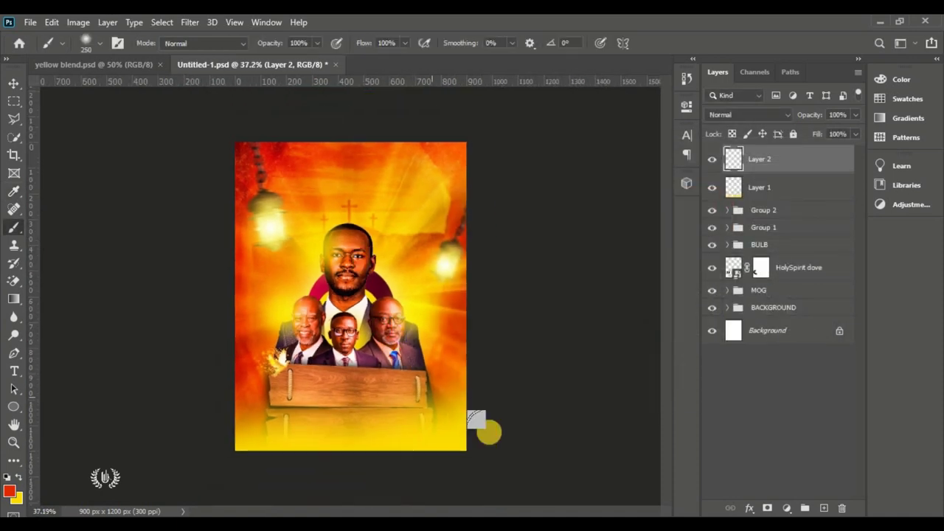
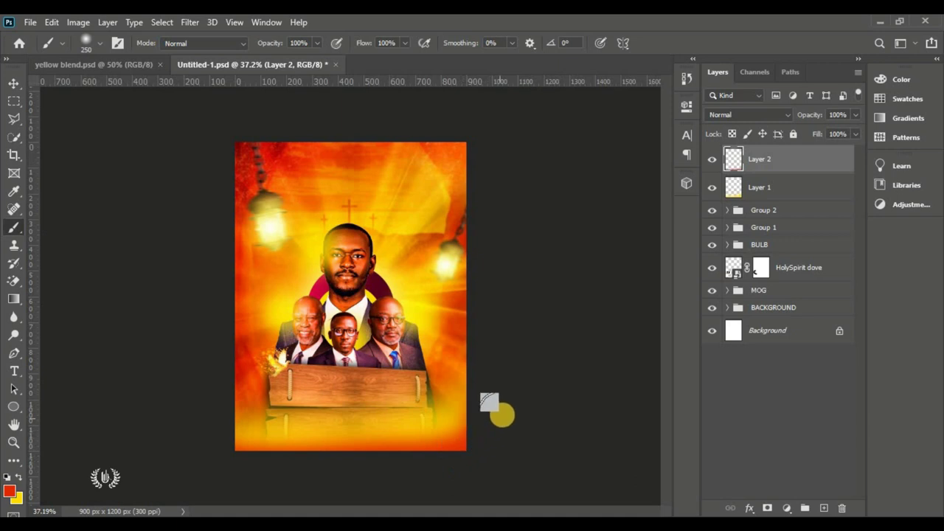
- Set Layer 2's opacity to 80%, compare the softer glow with it hidden and shown, then fit the flyer
click(13, 82)
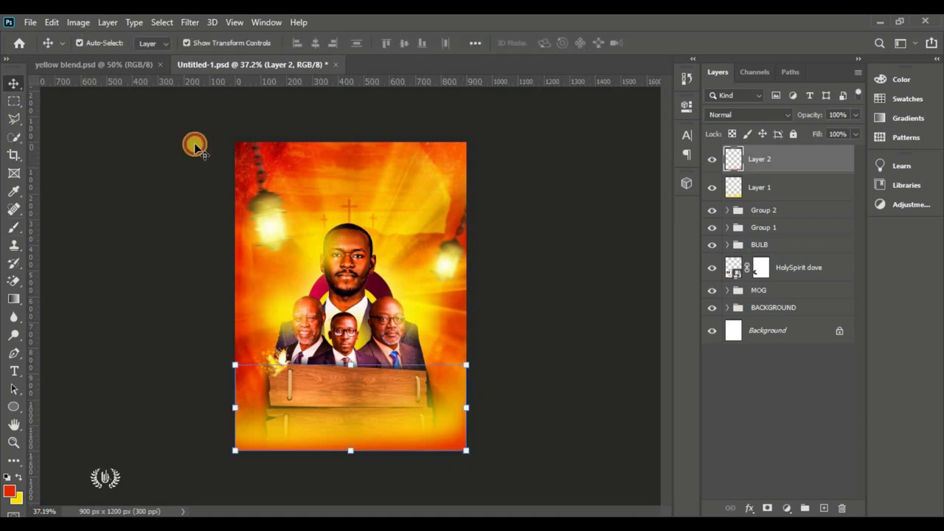
click(635, 260)
click(712, 162)
click(713, 162)
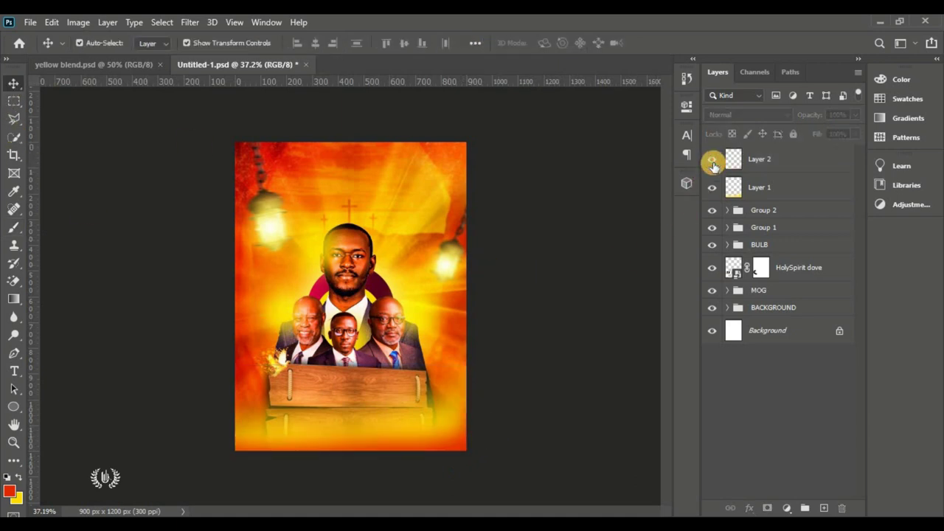
click(795, 163)
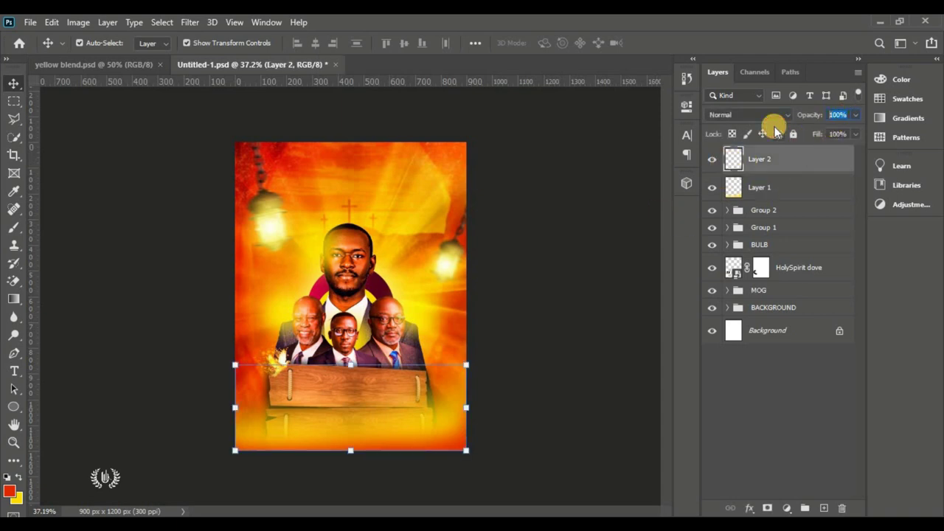
text(80)
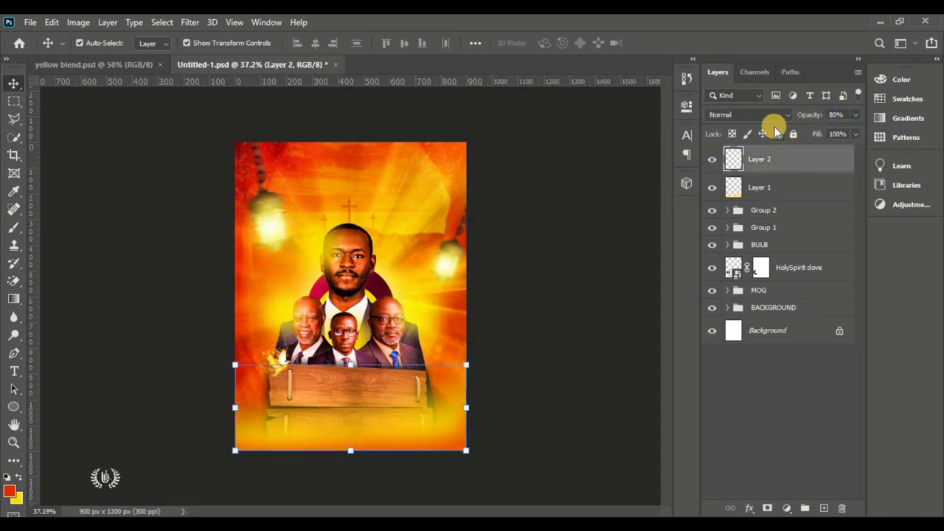
click(600, 228)
click(713, 165)
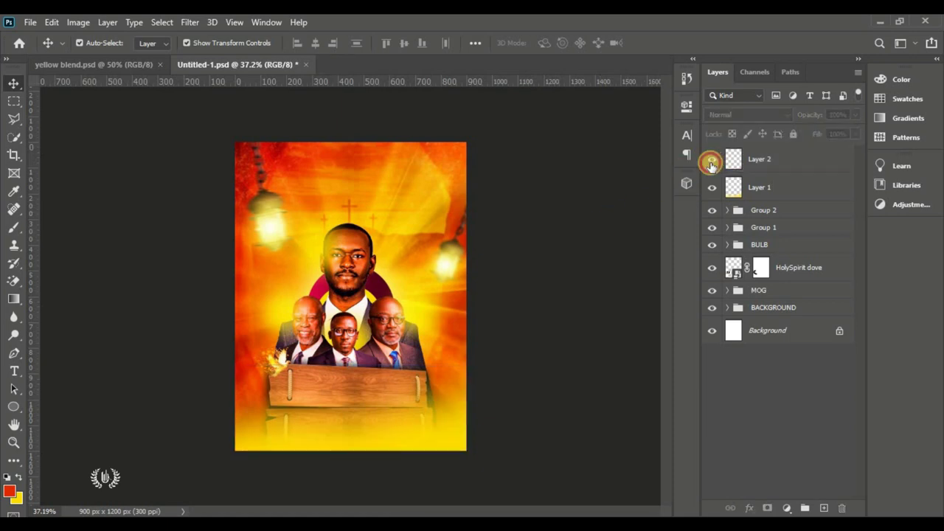
click(712, 165)
key(ctrl+0)
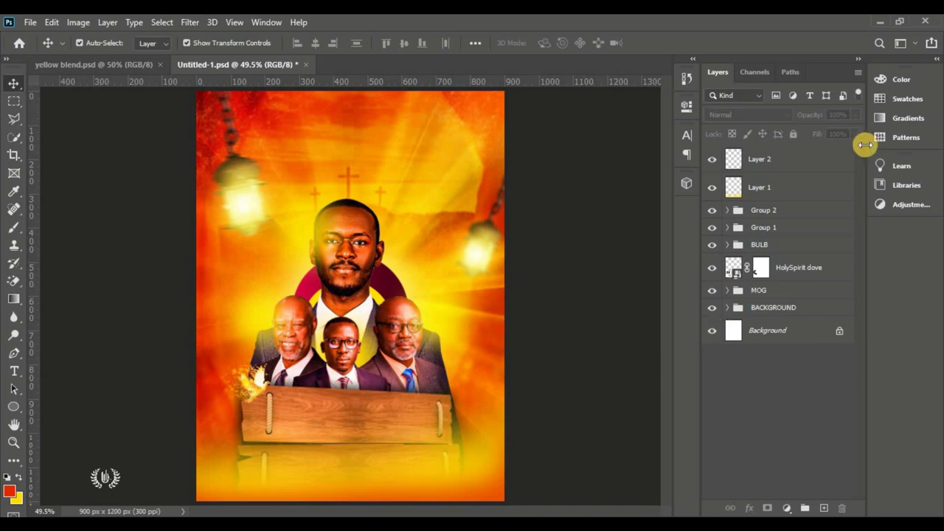
- Select Layer 1 and Layer 2 and nudge them down about 4 pixels together
click(808, 159)
shift+click(780, 194)
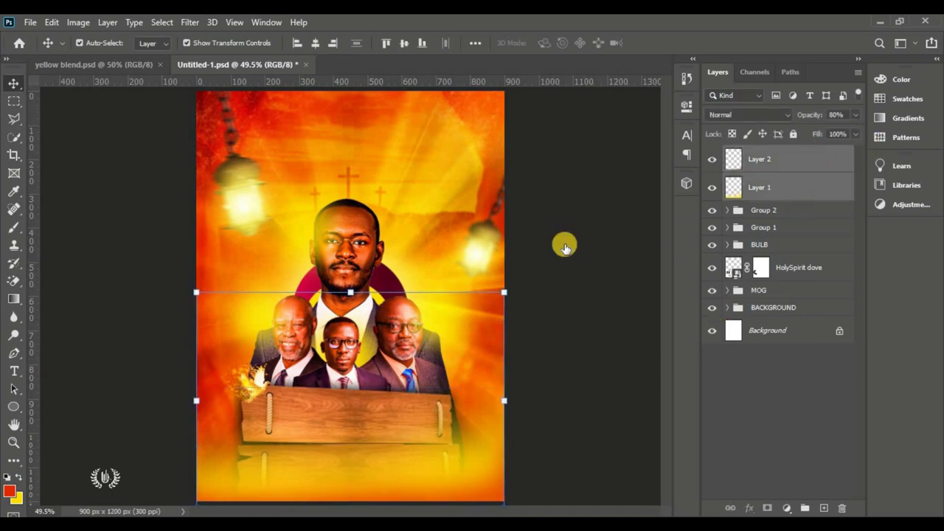
click(357, 292)
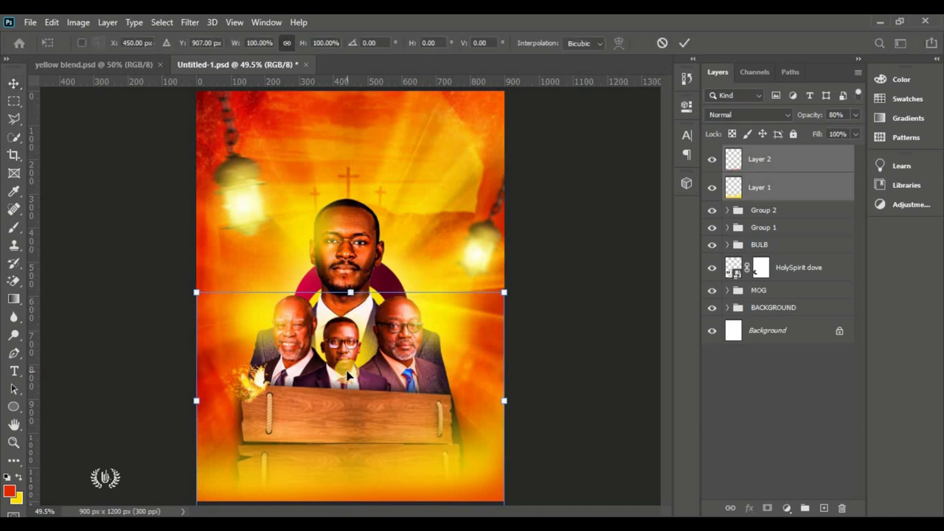
drag(347, 372, 347, 375)
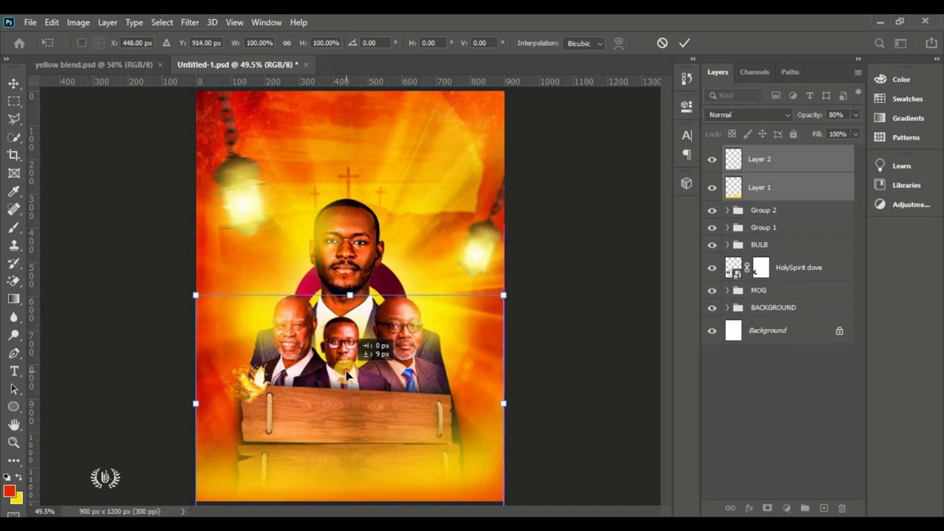
click(683, 43)
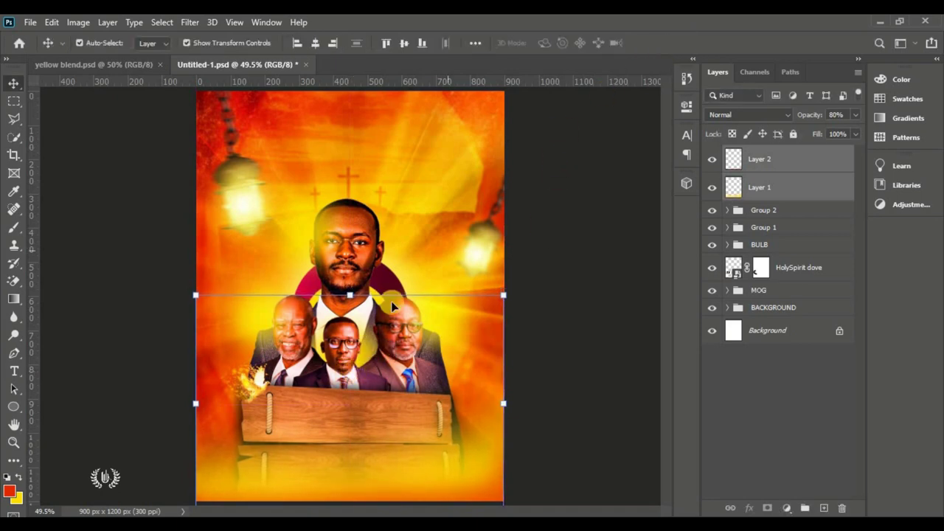
- Group Layer 1 and Layer 2 into Group 3 and check it by hiding and showing the group
click(805, 507)
click(712, 154)
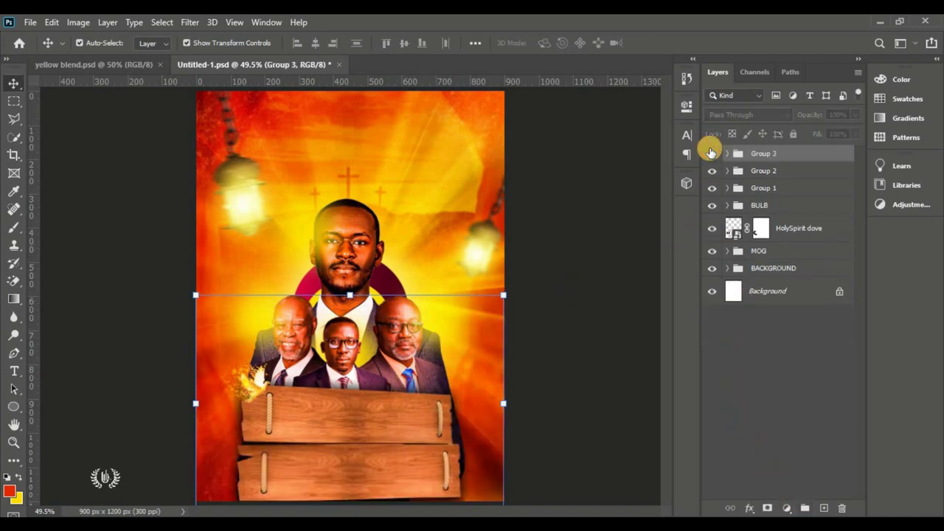
click(712, 153)
click(566, 245)
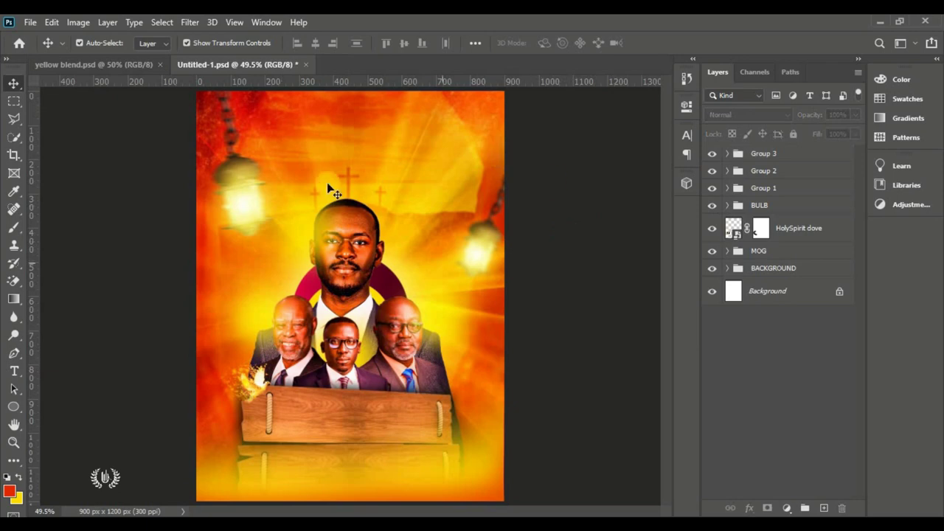
click(762, 153)
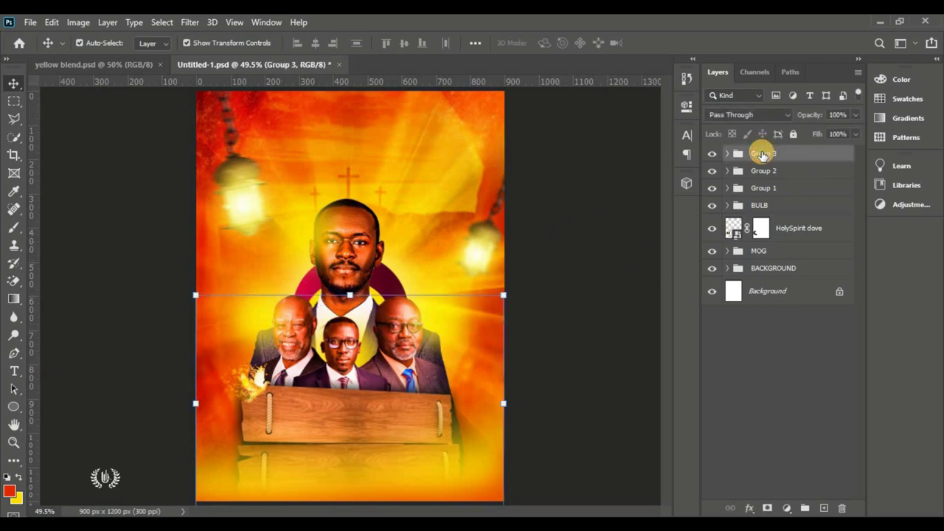
click(606, 267)
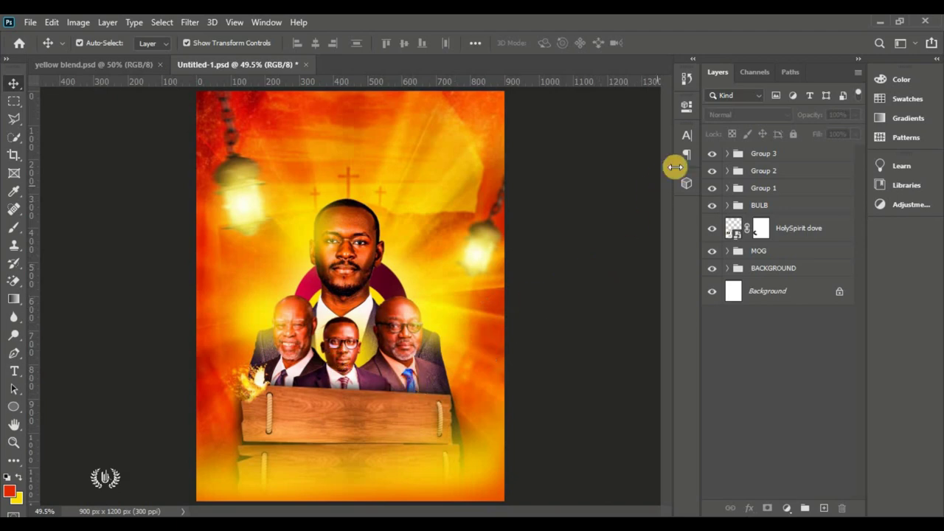
click(711, 155)
click(711, 155)
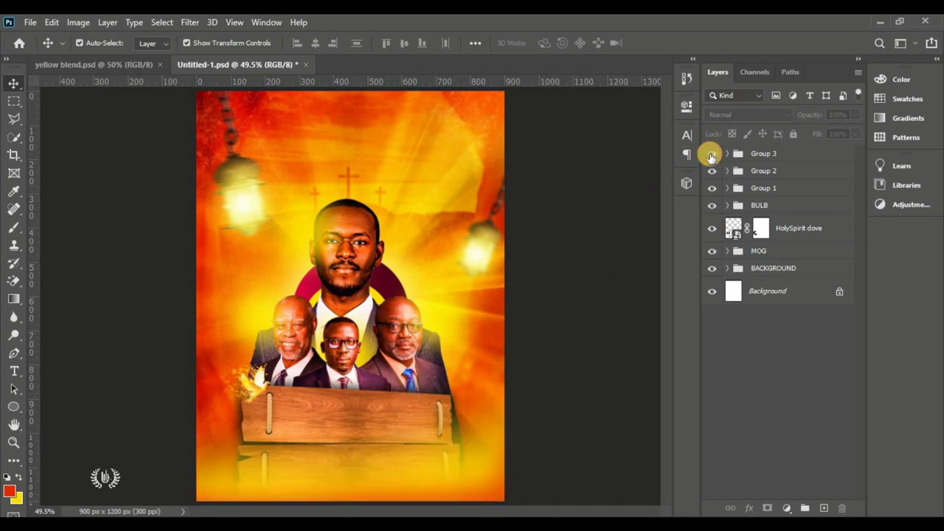
- Place the Doted Texture image embedded above Group 3
click(746, 153)
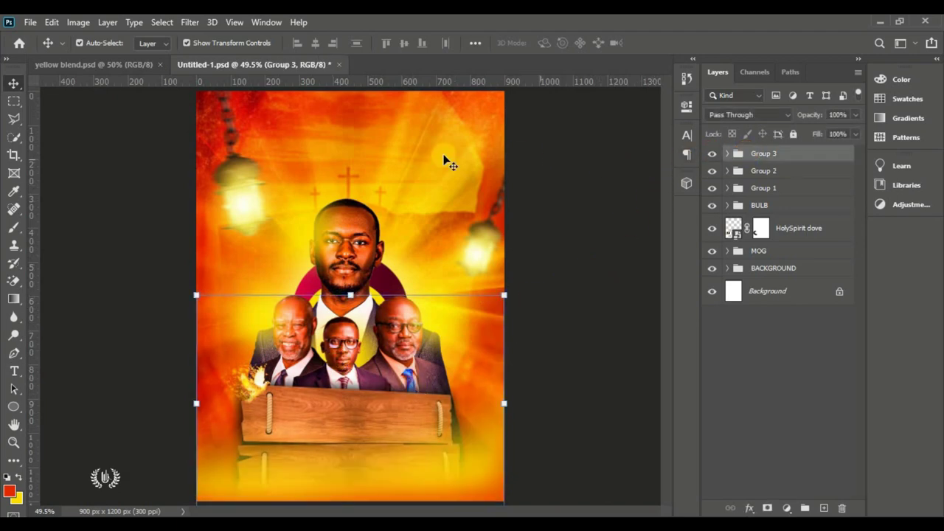
click(32, 22)
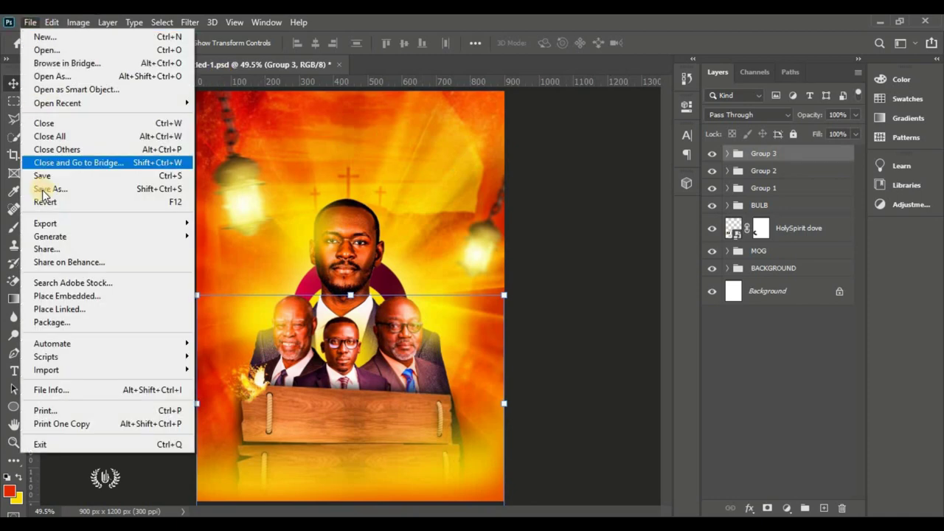
click(81, 296)
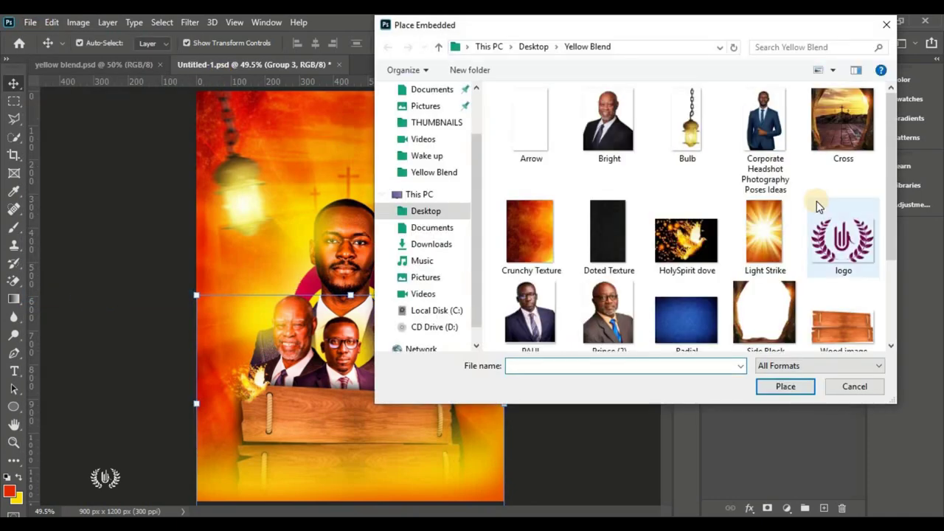
scroll(719, 251, down, 3)
click(612, 145)
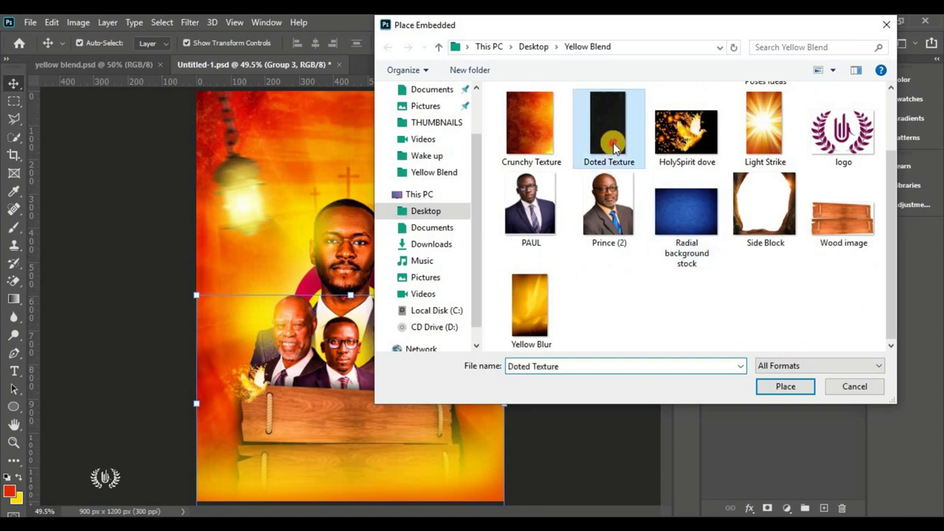
click(784, 386)
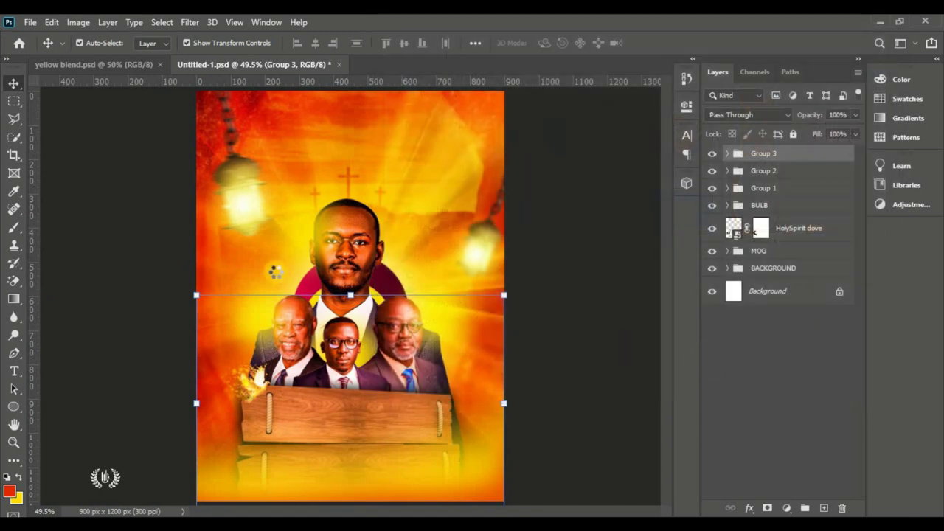
- Widen and move the Doted Texture up so it covers the whole canvas, about 31.47% scale, and commit
drag(464, 297, 531, 303)
drag(432, 304, 396, 300)
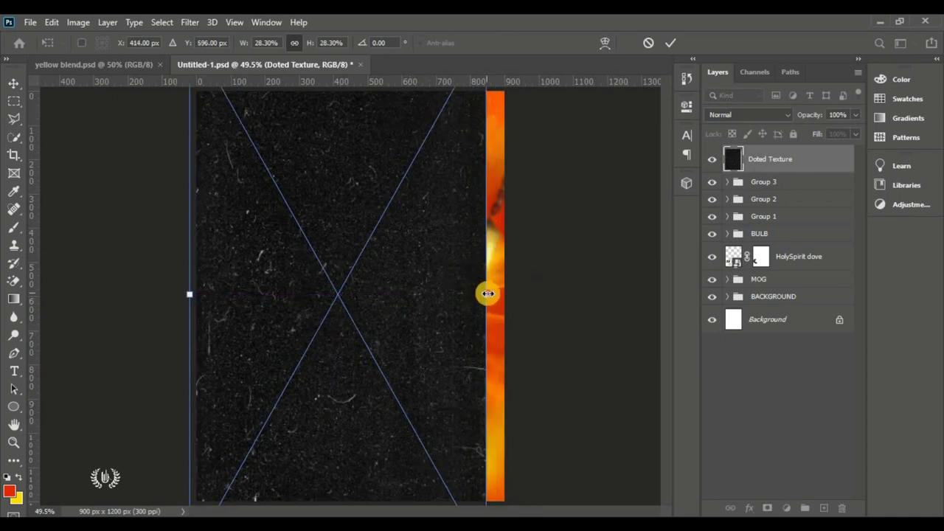
drag(486, 294, 520, 295)
drag(448, 297, 447, 278)
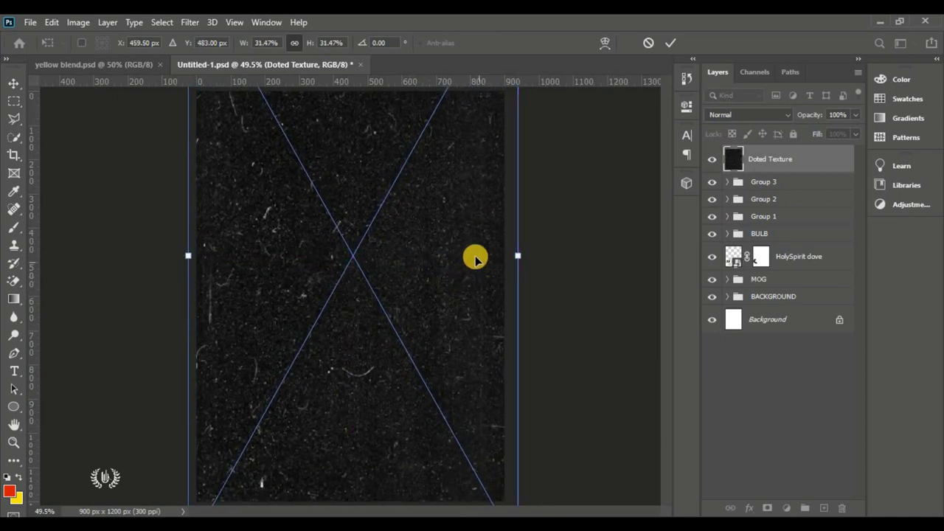
click(670, 42)
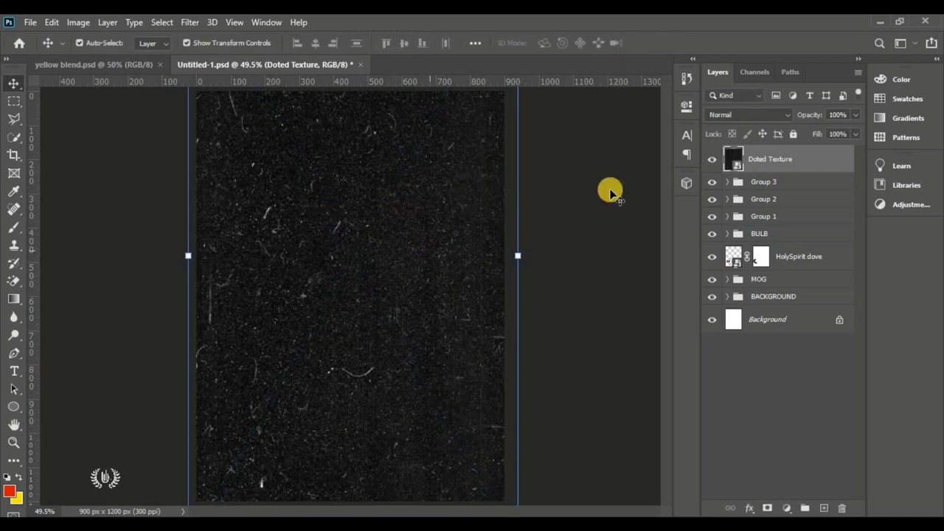
click(713, 158)
click(713, 159)
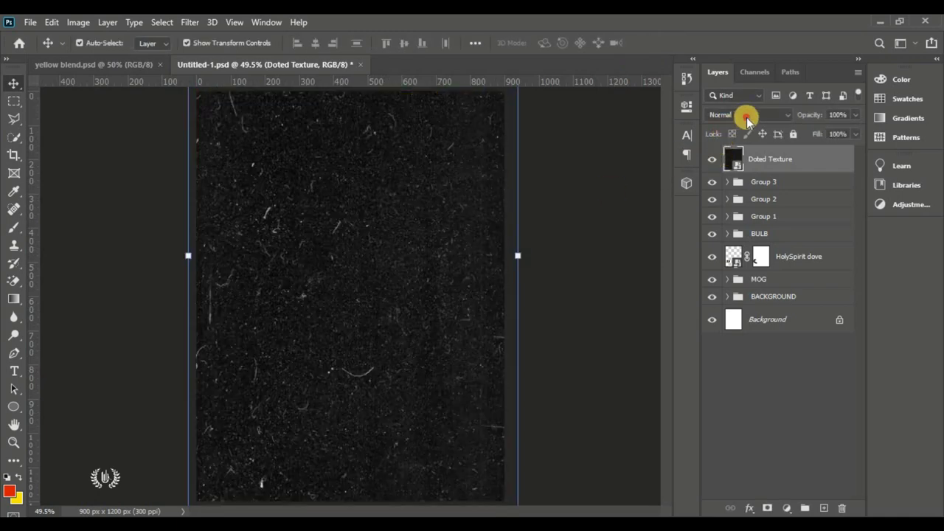
- Set the Doted Texture layer to Color Dodge blending and add a white layer mask
click(747, 118)
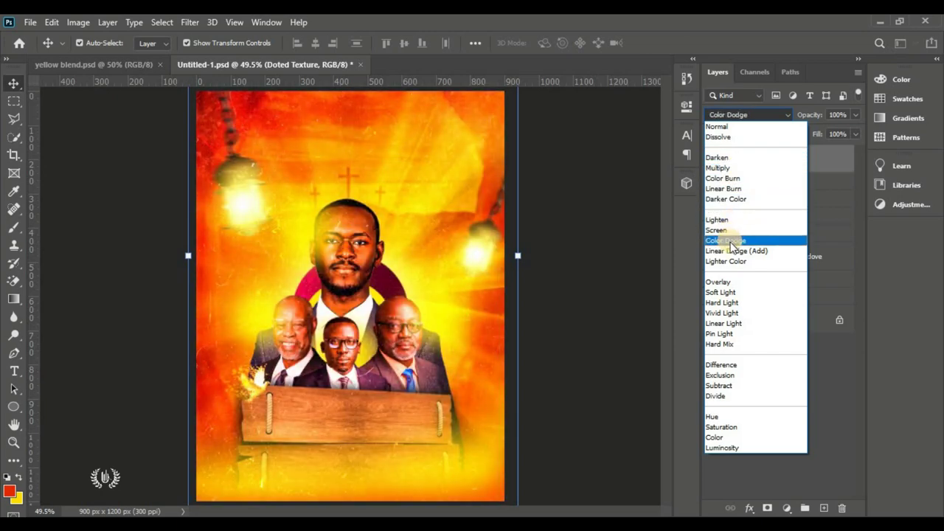
click(732, 241)
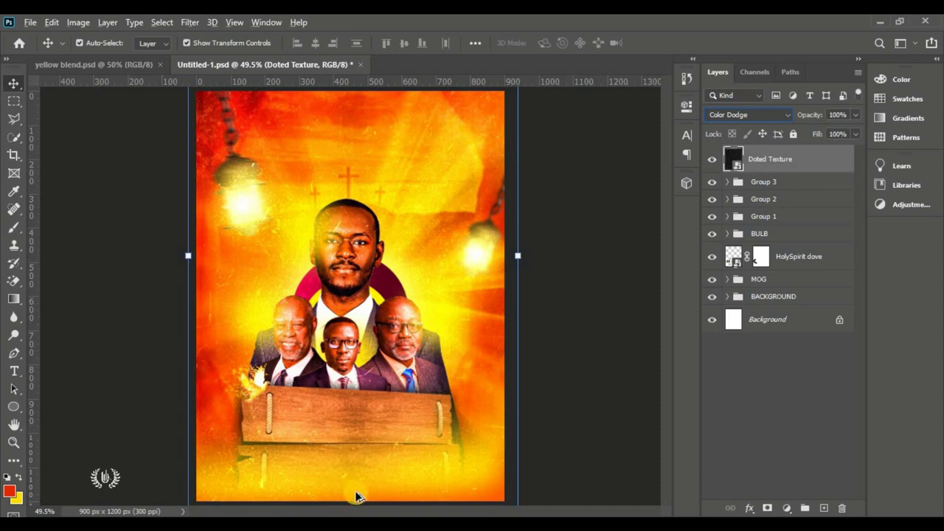
click(526, 411)
scroll(360, 373, up, 5)
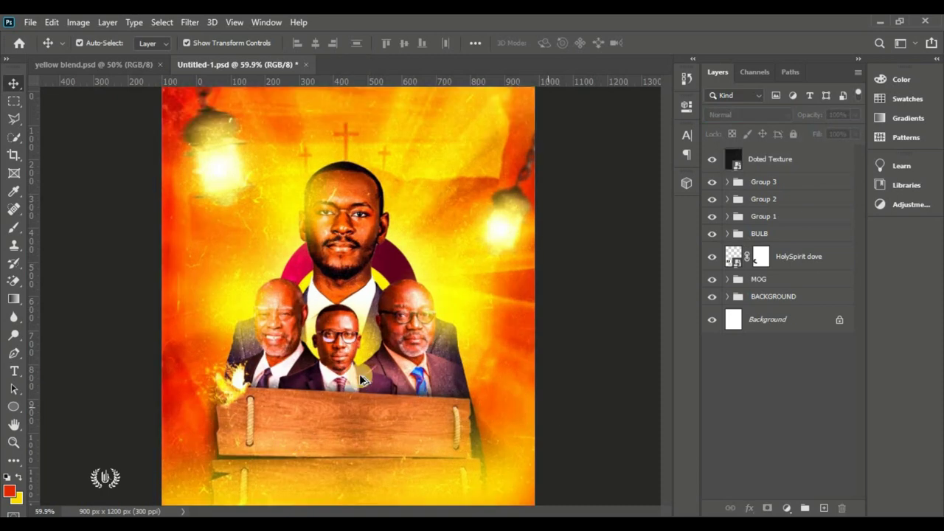
scroll(359, 374, down, 2)
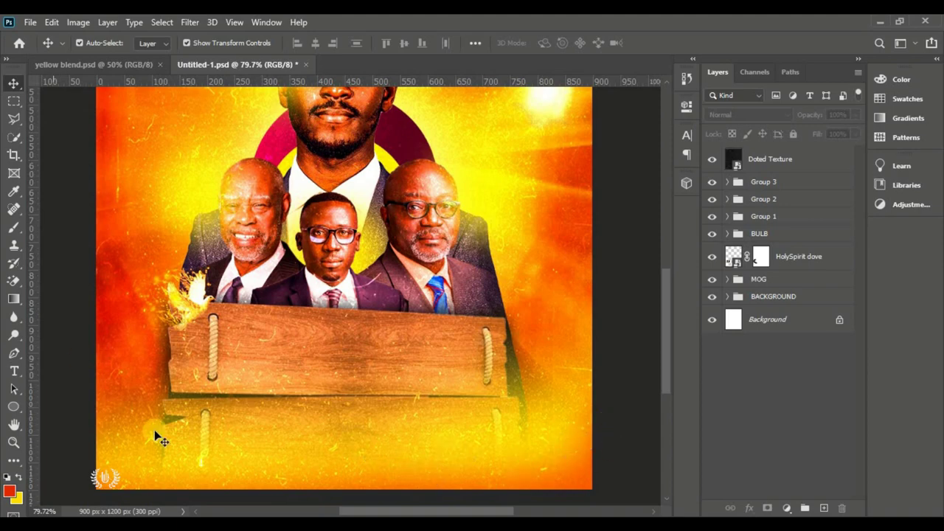
scroll(157, 437, up, 6)
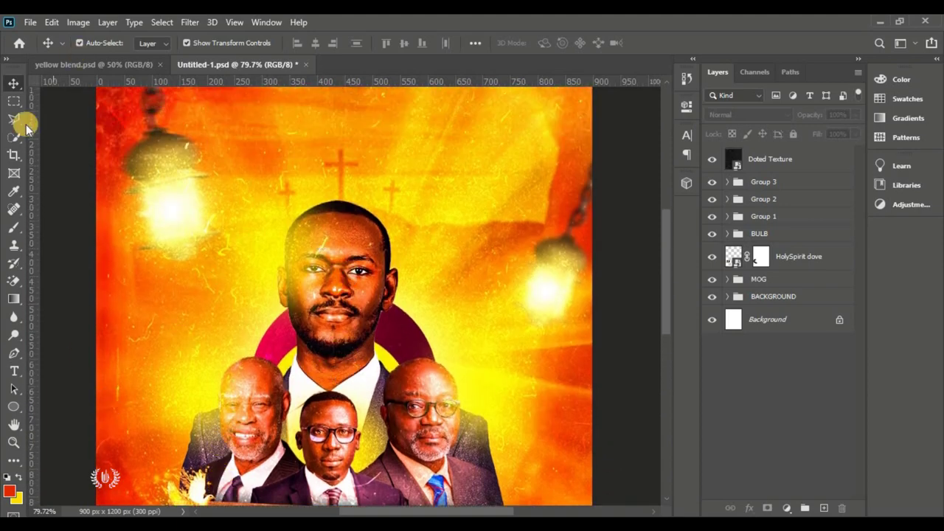
key(ctrl+0)
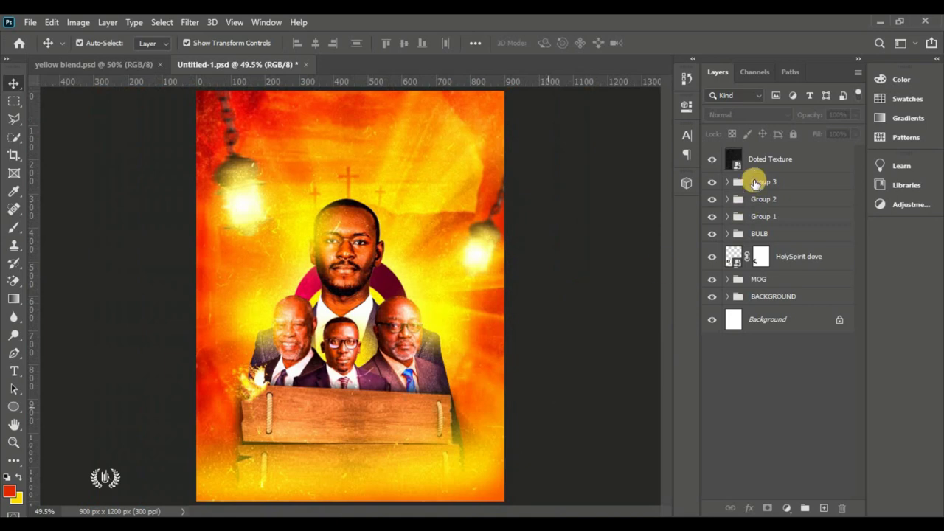
click(761, 168)
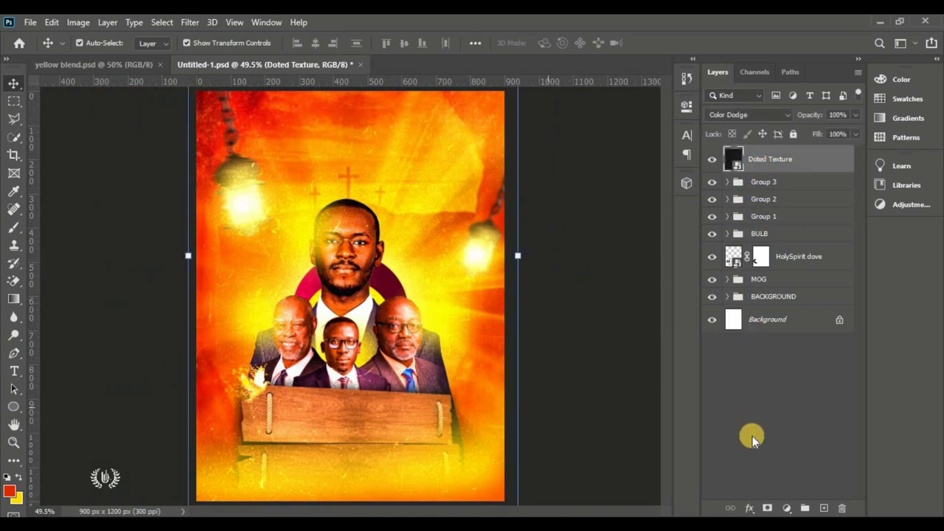
click(767, 509)
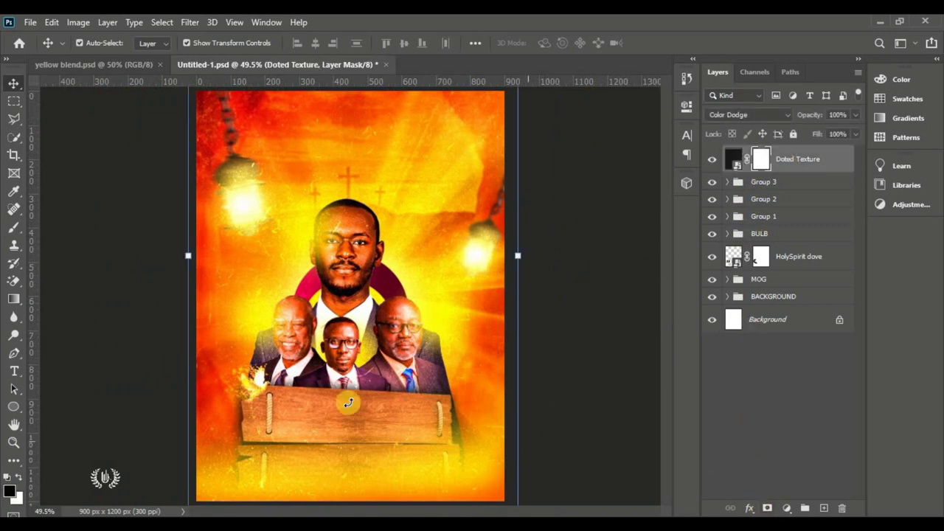
- With the Brush tool, paint black on the mask over the bulbs, crosses and men's faces
right_click(14, 227)
click(67, 226)
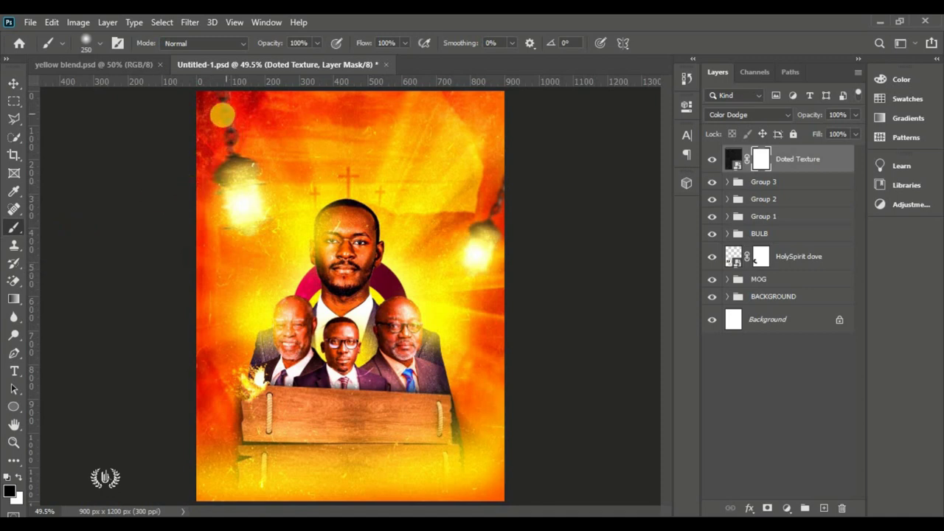
drag(221, 193, 241, 200)
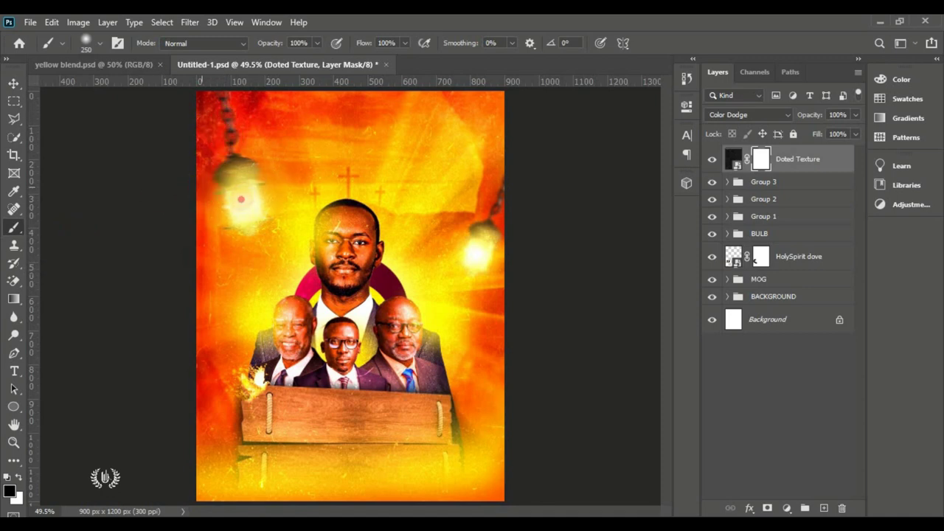
mouse_move(289, 230)
mouse_down()
mouse_move(347, 176)
mouse_move(346, 153)
mouse_move(375, 133)
mouse_move(343, 111)
mouse_move(354, 108)
mouse_move(406, 141)
mouse_move(388, 171)
mouse_move(403, 242)
mouse_up()
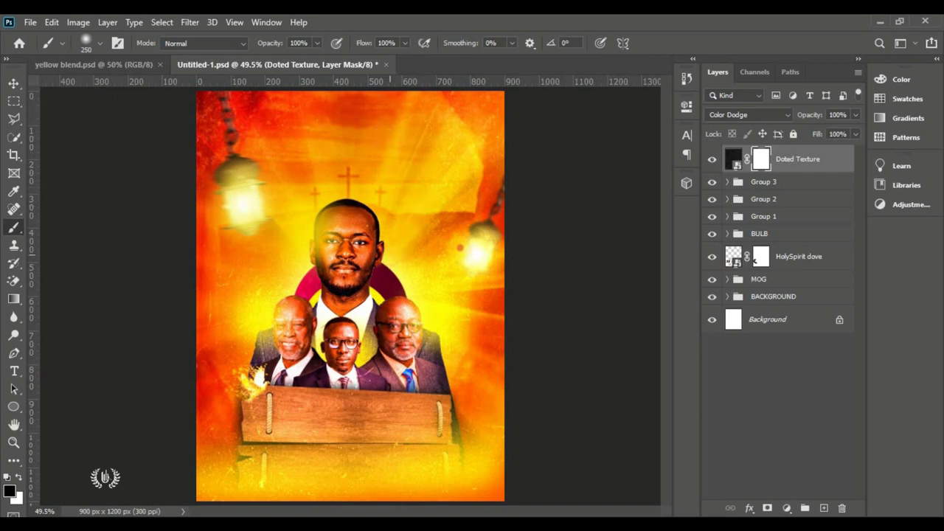
drag(459, 247, 497, 214)
mouse_move(454, 283)
mouse_down()
mouse_move(429, 340)
mouse_move(328, 345)
mouse_move(435, 361)
mouse_move(386, 381)
mouse_move(346, 388)
mouse_move(310, 373)
mouse_move(265, 319)
mouse_move(253, 329)
mouse_move(255, 361)
mouse_move(265, 361)
mouse_move(190, 379)
mouse_move(212, 296)
mouse_move(270, 263)
mouse_move(368, 242)
mouse_move(388, 273)
mouse_move(383, 212)
mouse_up()
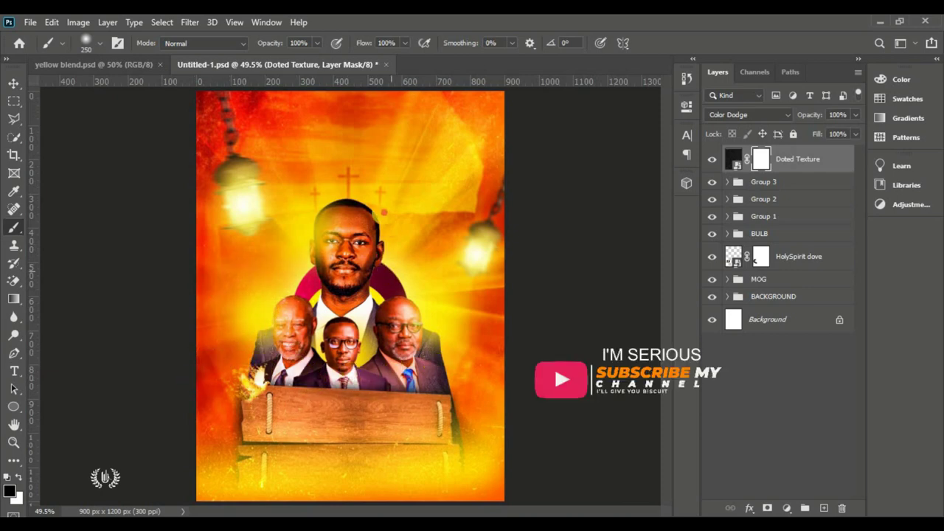
- Paint more black over the upper-right glow, the board area and the left lamp
drag(455, 210, 454, 229)
mouse_move(431, 187)
mouse_down()
mouse_move(556, 141)
mouse_move(582, 193)
mouse_move(508, 260)
mouse_move(500, 335)
mouse_move(403, 390)
mouse_move(308, 412)
mouse_move(234, 405)
mouse_move(325, 301)
mouse_up()
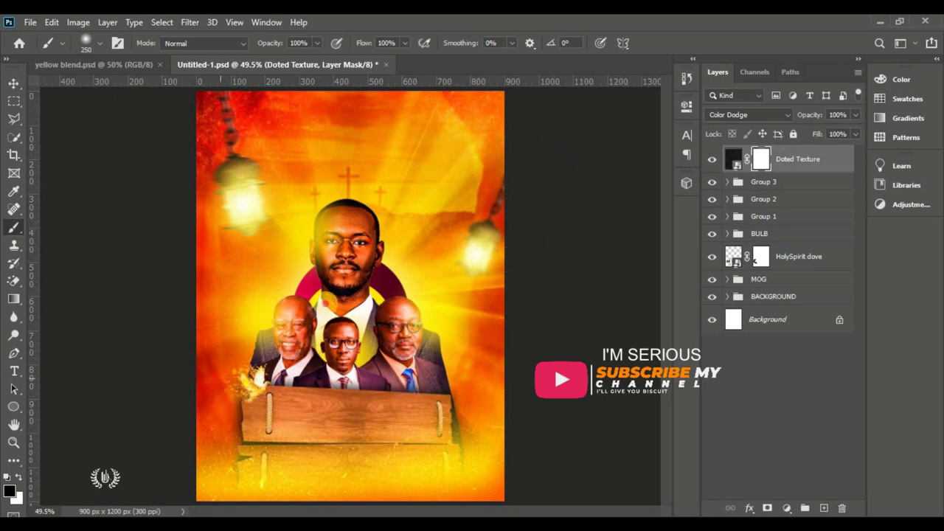
mouse_move(299, 212)
mouse_down()
mouse_move(252, 214)
mouse_move(309, 157)
mouse_up()
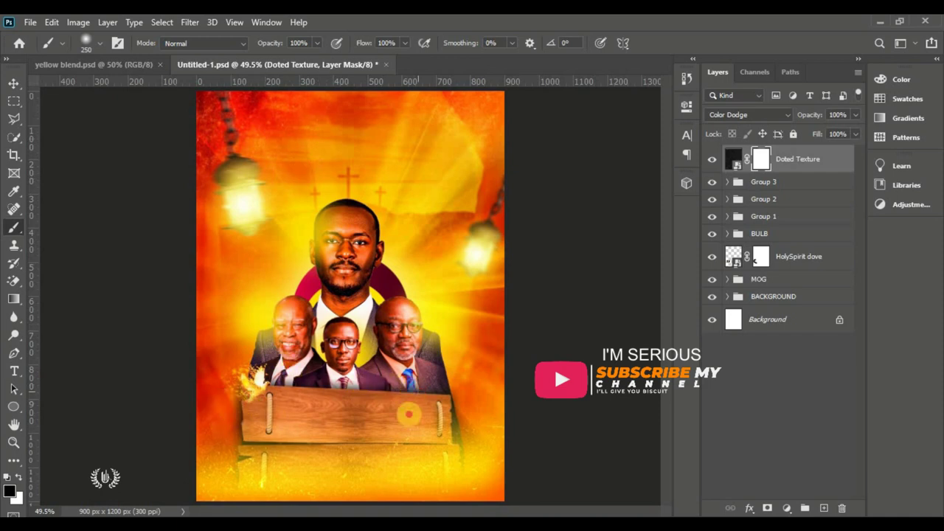
mouse_move(378, 432)
mouse_down()
mouse_move(326, 447)
mouse_move(370, 432)
mouse_up()
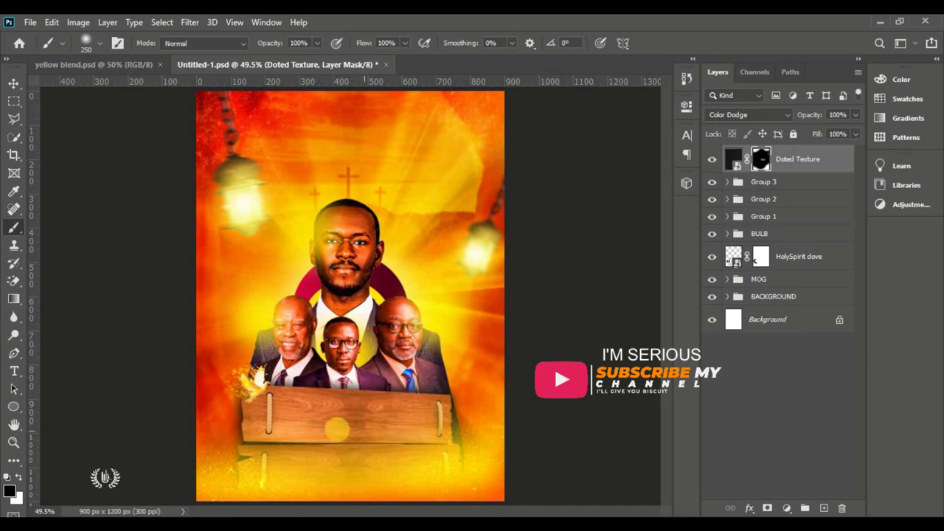
click(13, 81)
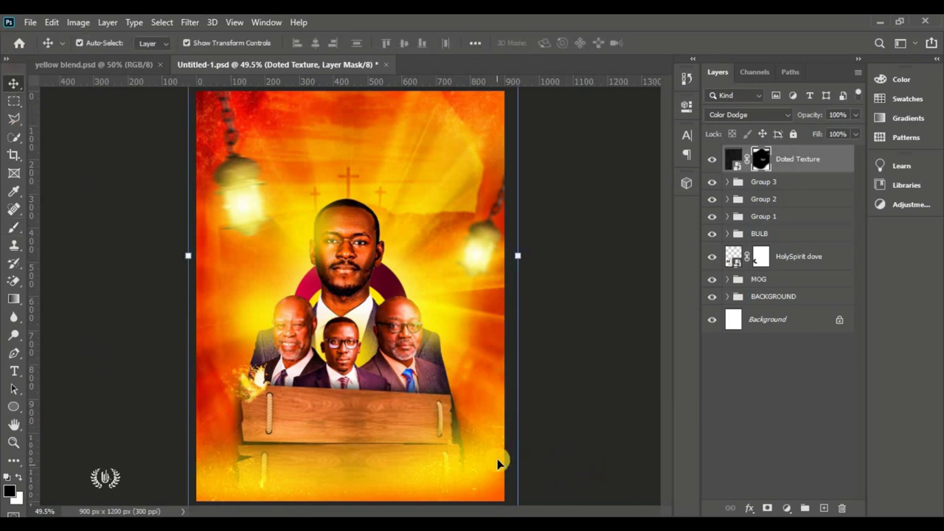
- Compare the flyer with the Doted Texture mask disabled and the texture hidden versus shown
shift+click(762, 161)
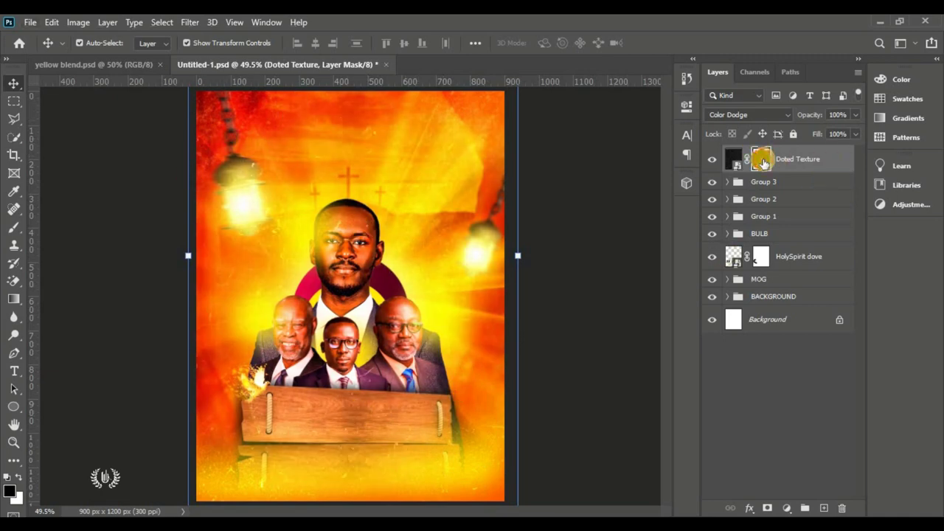
shift+click(762, 161)
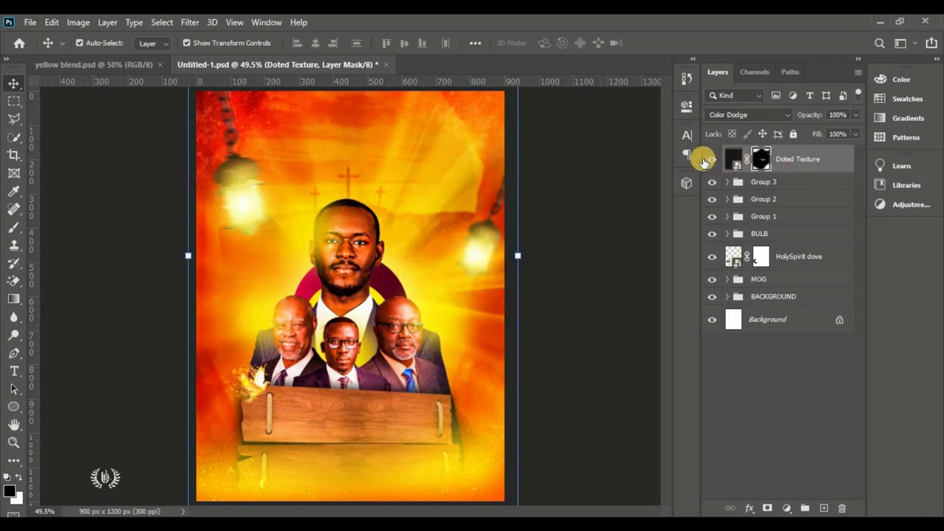
click(712, 160)
click(712, 160)
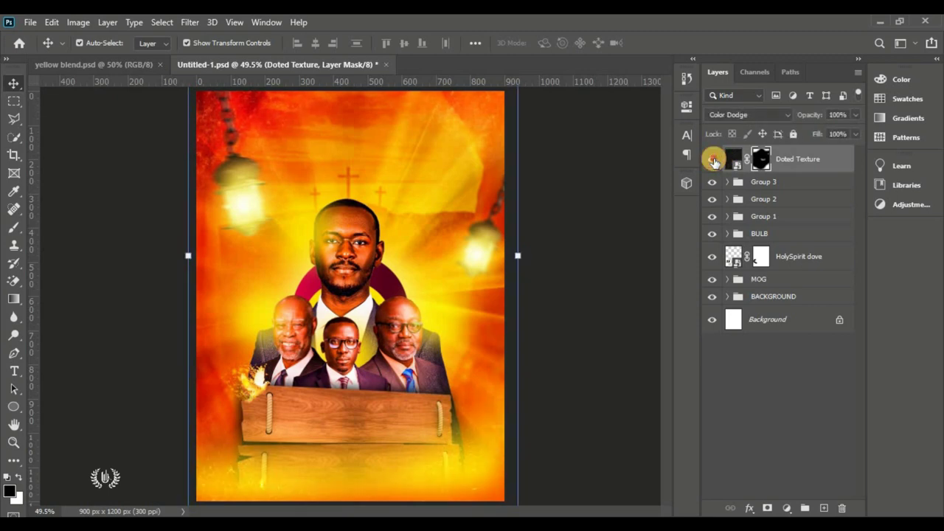
click(712, 160)
click(713, 160)
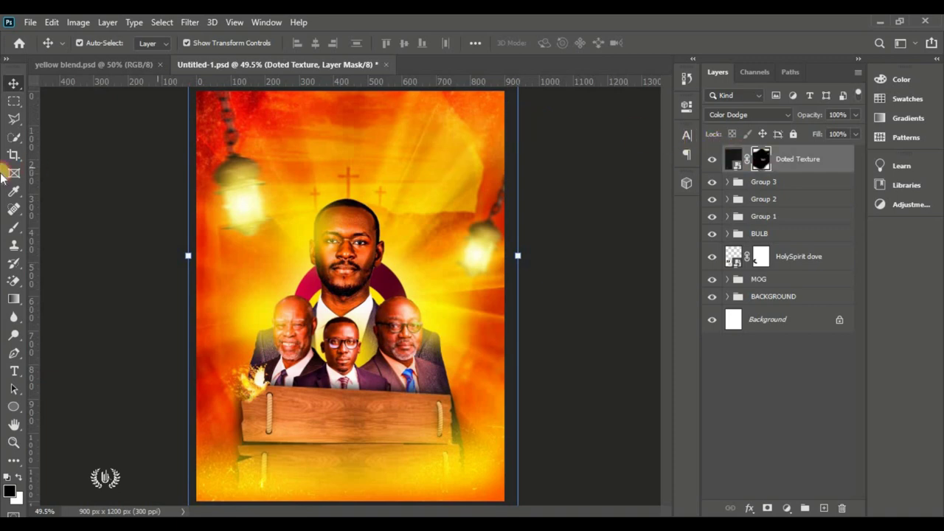
click(11, 228)
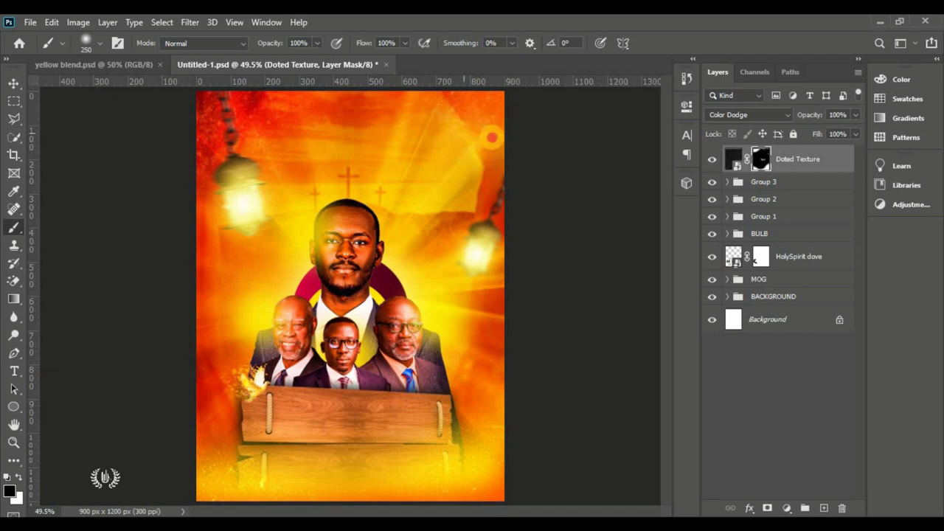
click(13, 83)
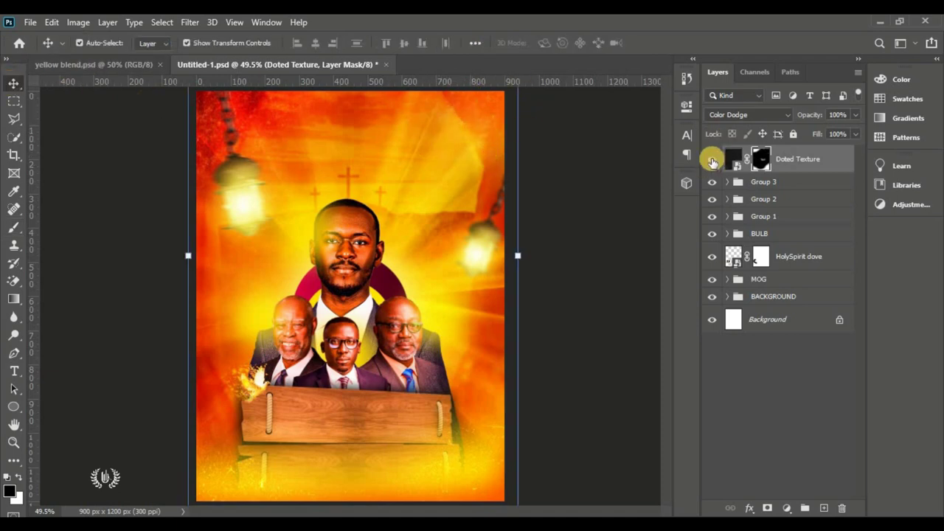
click(712, 159)
click(712, 160)
click(712, 161)
click(712, 160)
click(619, 205)
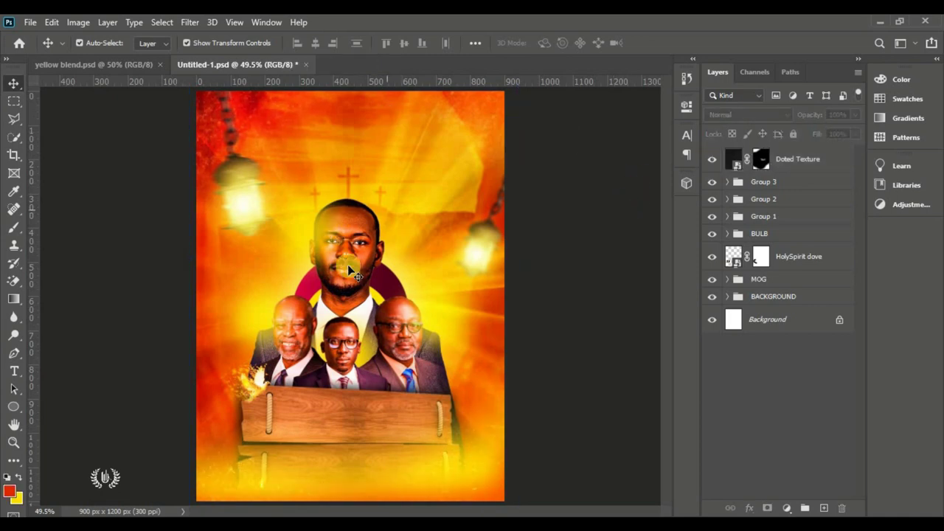
- Move the Doted Texture layer into Group 3, collapse the group and compare it hidden and shown
click(727, 182)
drag(812, 155, 811, 188)
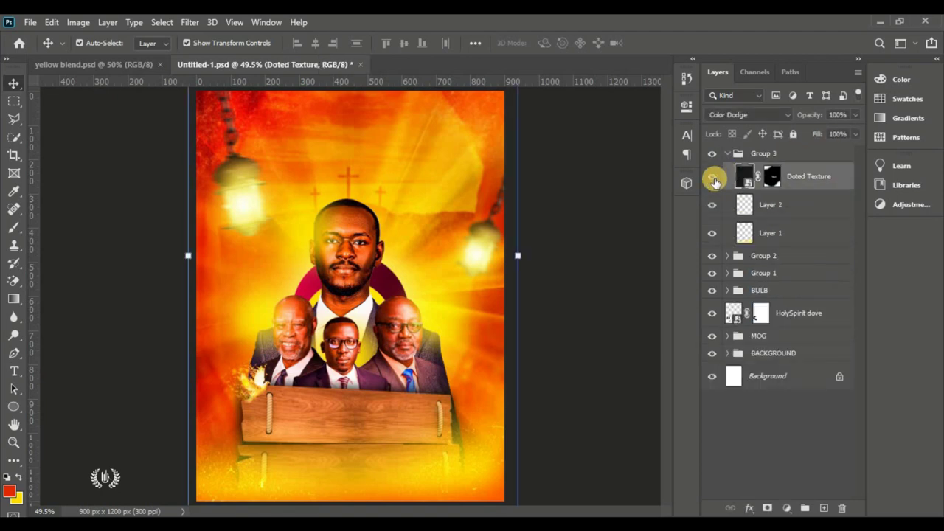
click(727, 154)
click(712, 153)
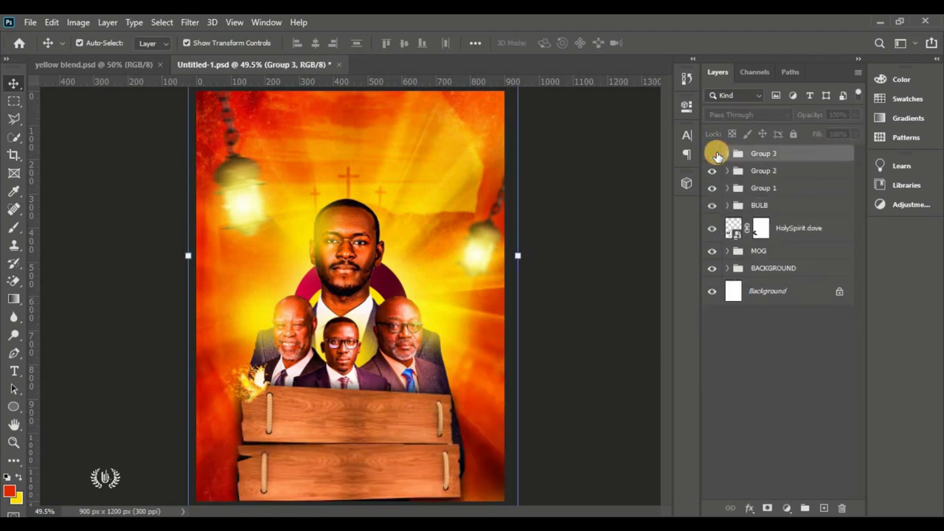
click(713, 154)
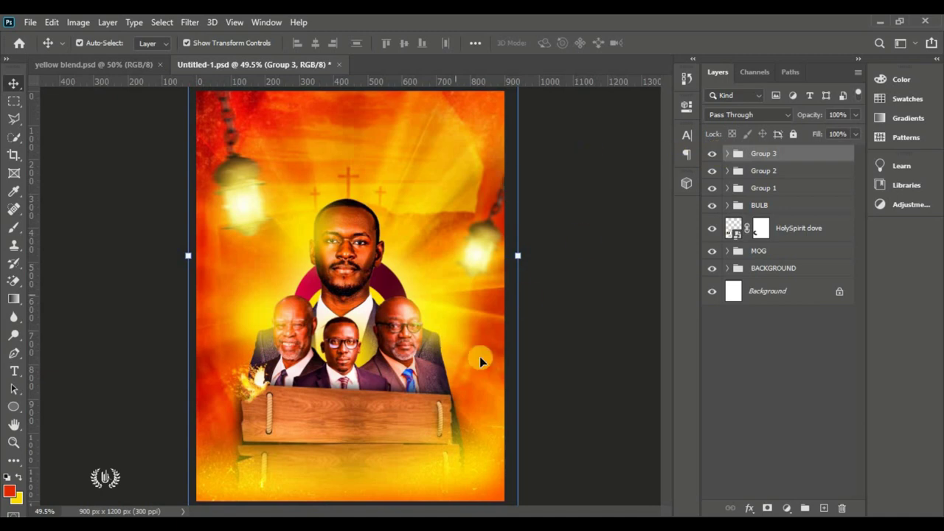
click(624, 222)
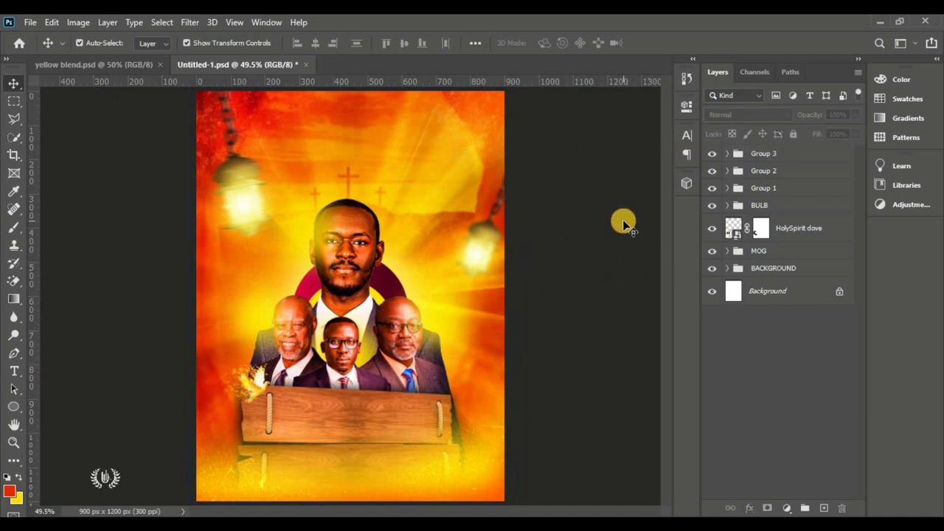
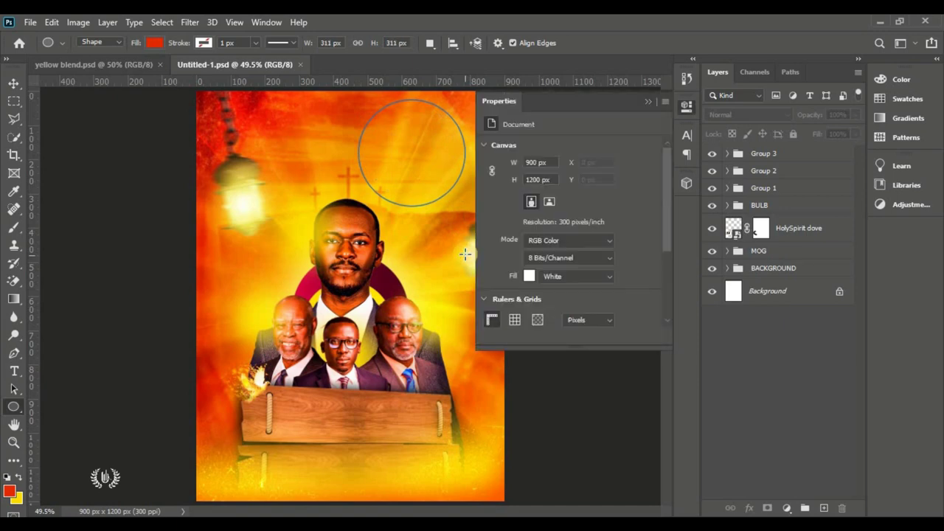
- Move the red circle toward the top centre and change its fill colour to white
click(13, 81)
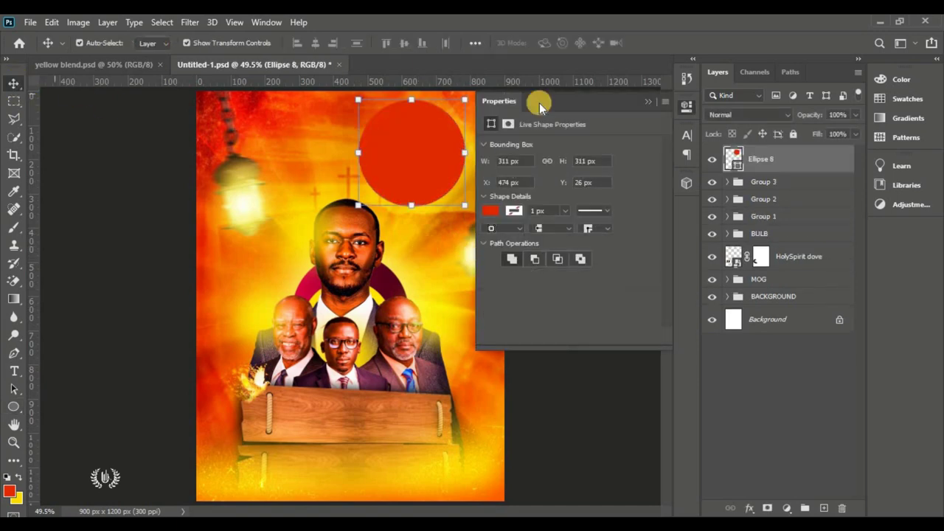
click(652, 102)
drag(432, 154, 367, 146)
double_click(736, 169)
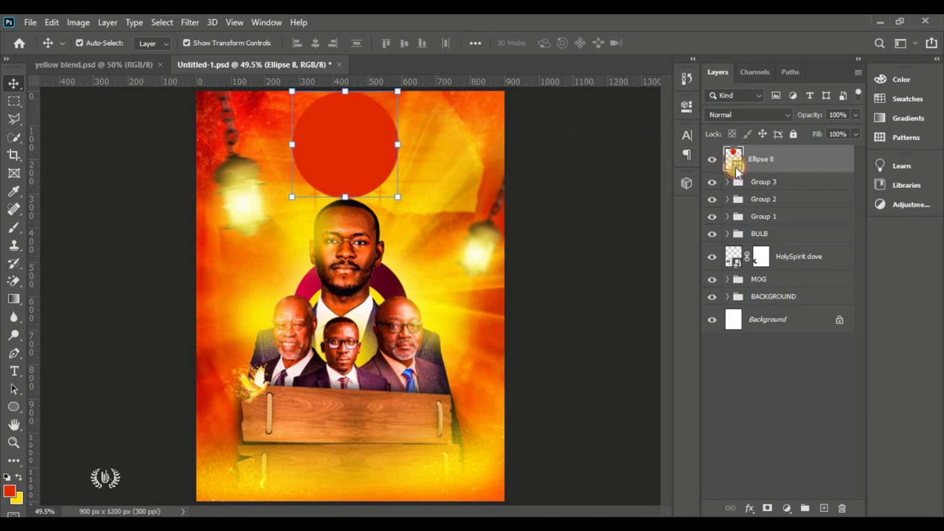
drag(608, 266, 475, 174)
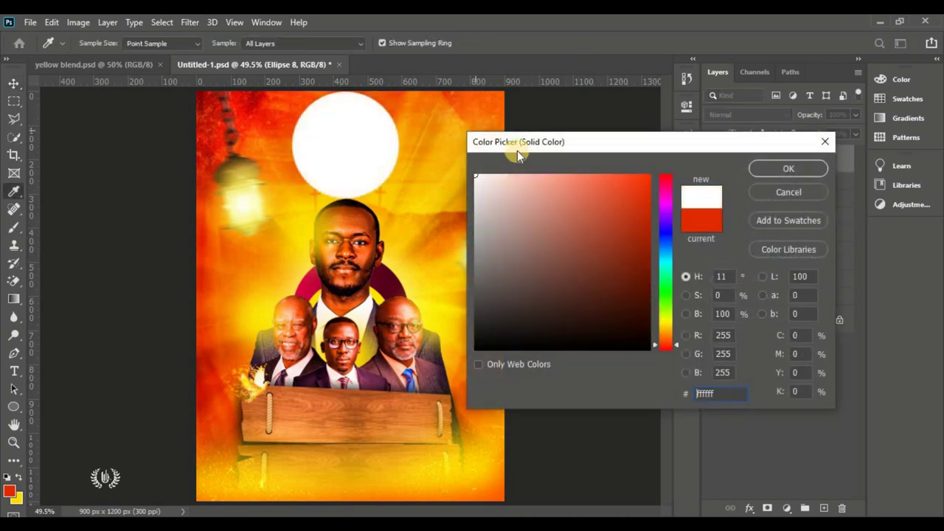
click(775, 173)
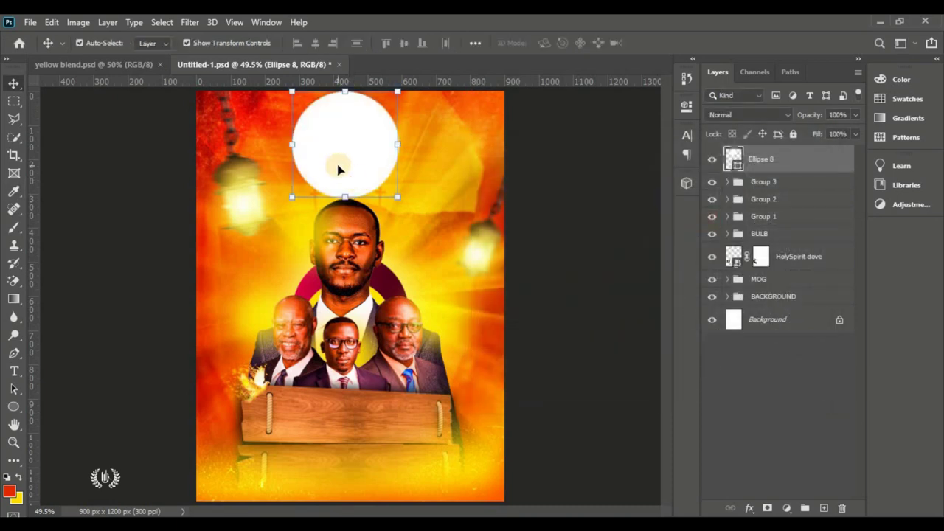
- Remove the ellipse's fill and give it a white stroke
click(13, 406)
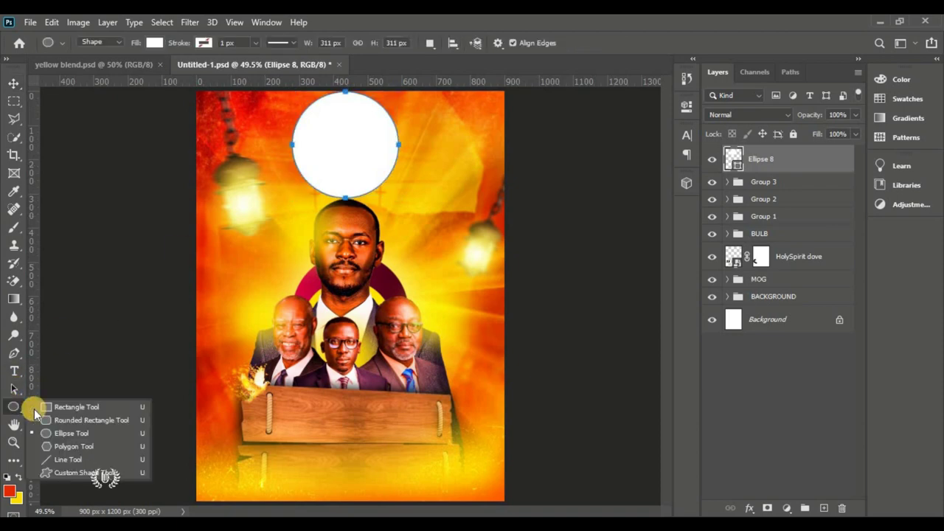
click(79, 434)
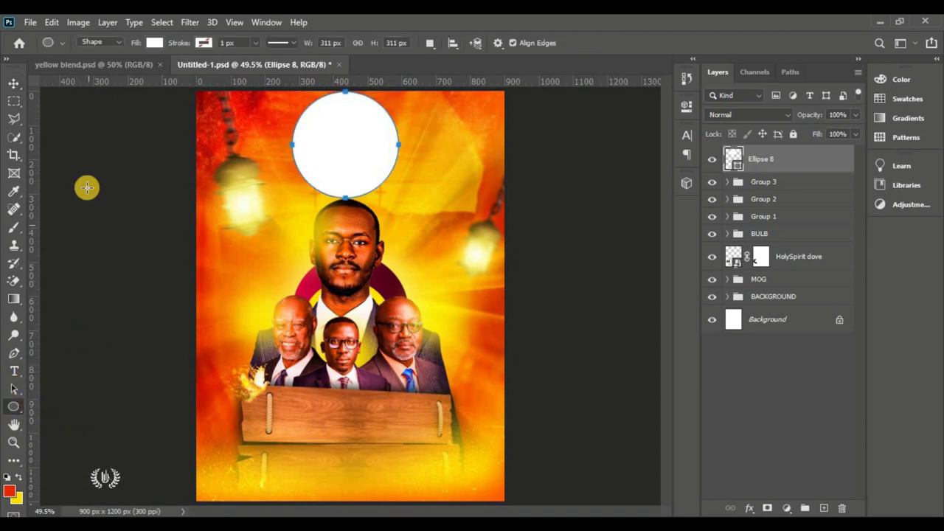
click(152, 42)
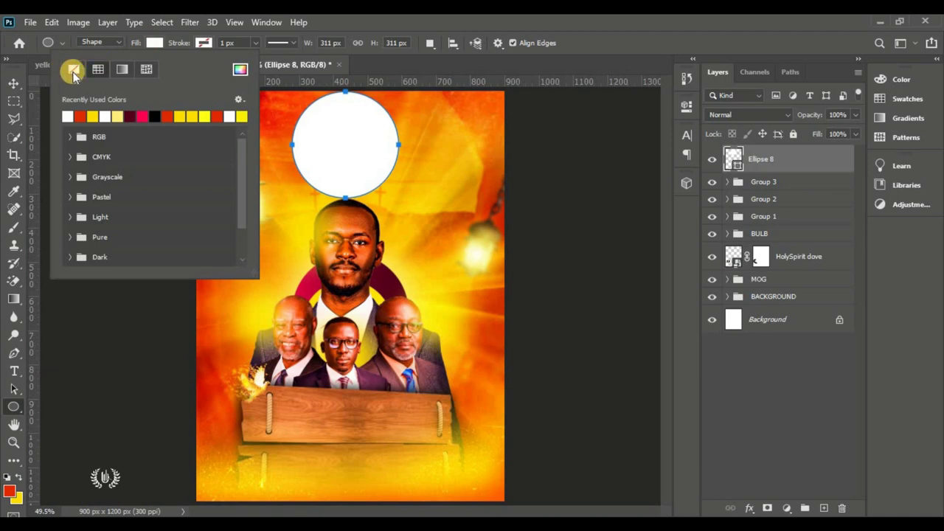
click(73, 70)
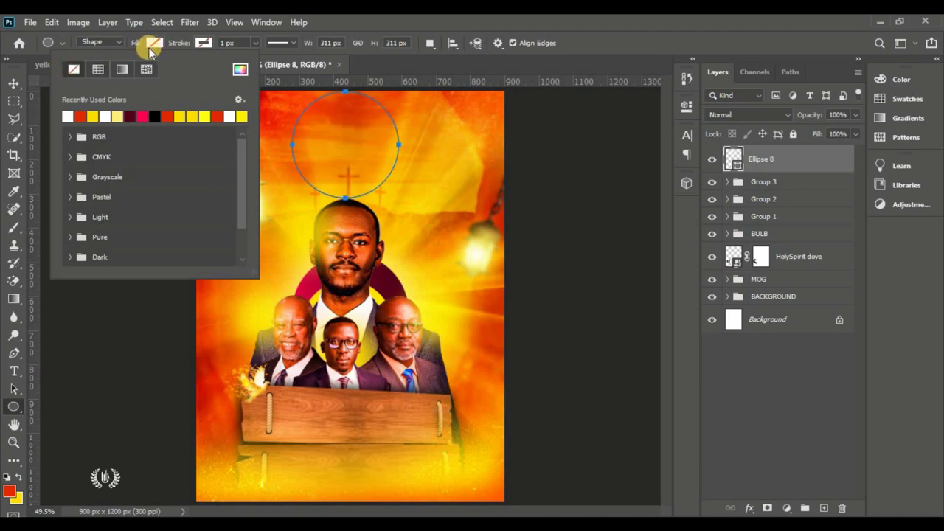
click(204, 42)
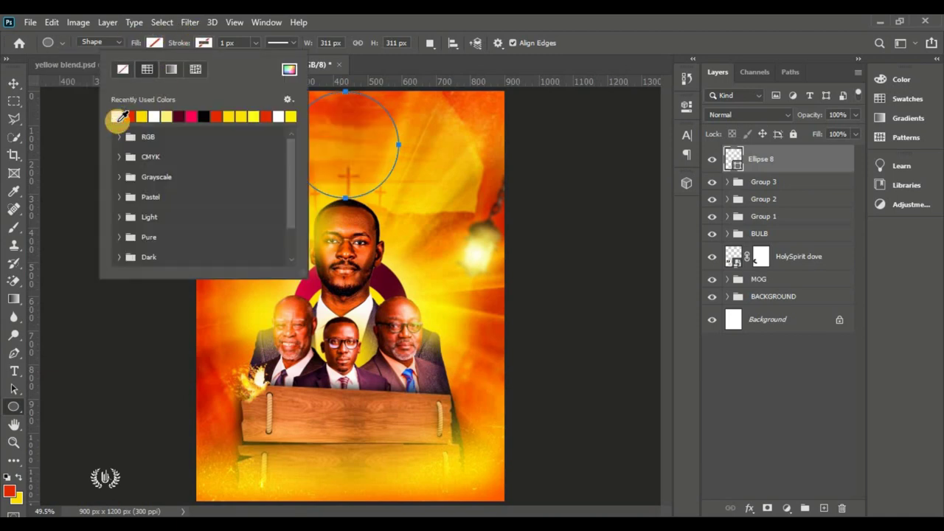
click(120, 117)
click(183, 46)
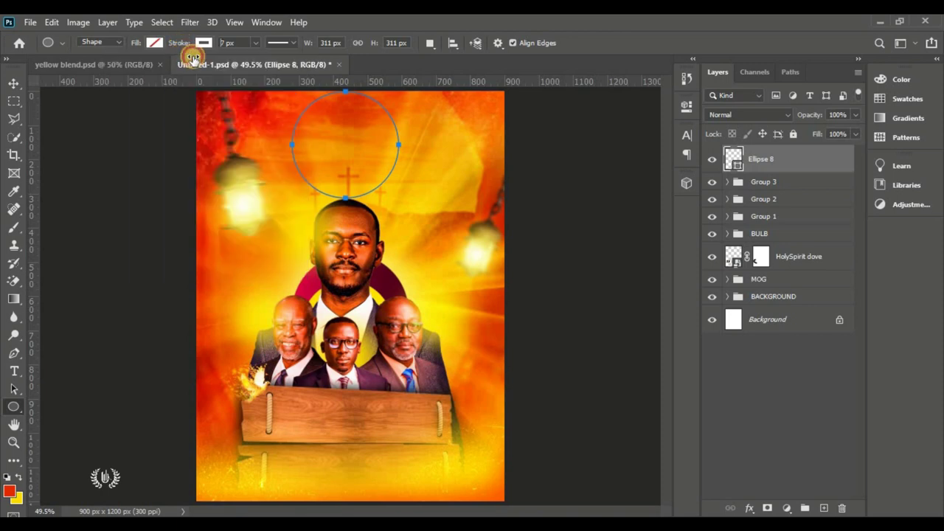
- Thicken the white stroke to 23 px so the circle becomes a ring
mouse_move(184, 43)
mouse_down()
mouse_move(203, 55)
mouse_move(187, 59)
mouse_up()
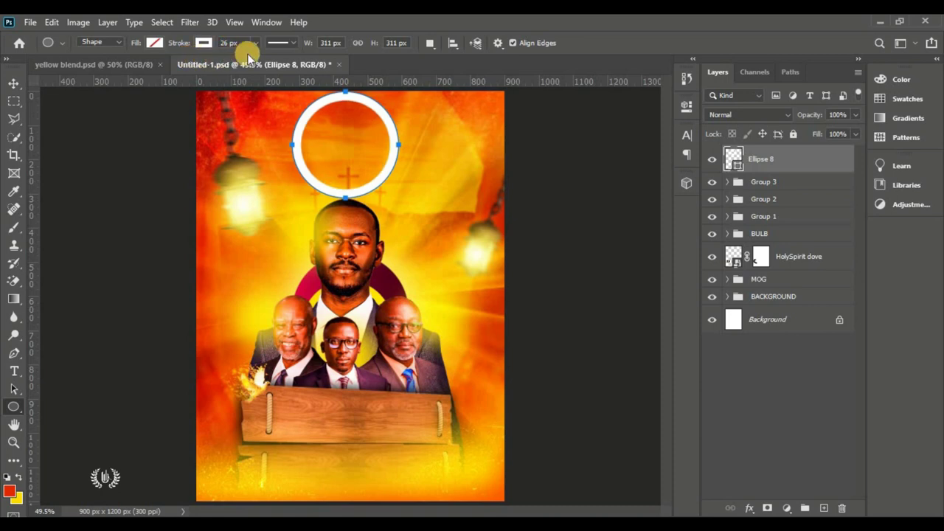
click(177, 47)
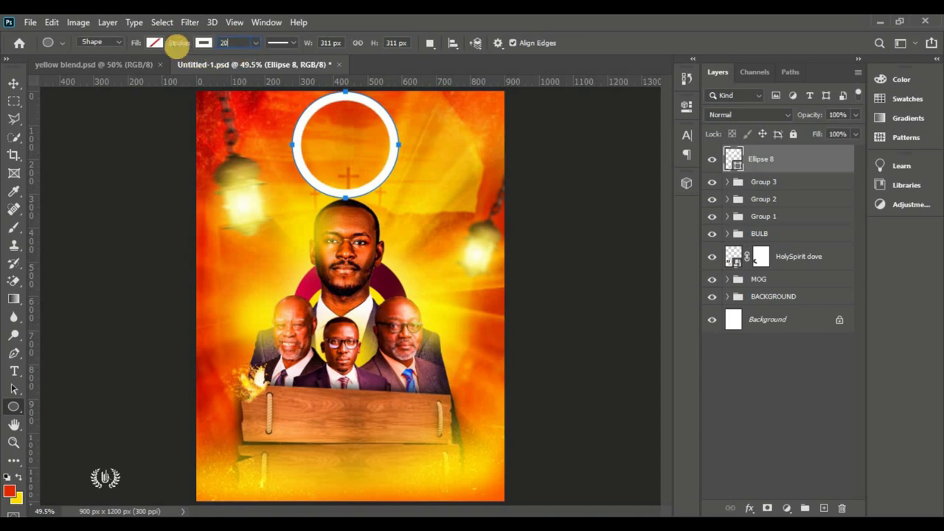
click(241, 42)
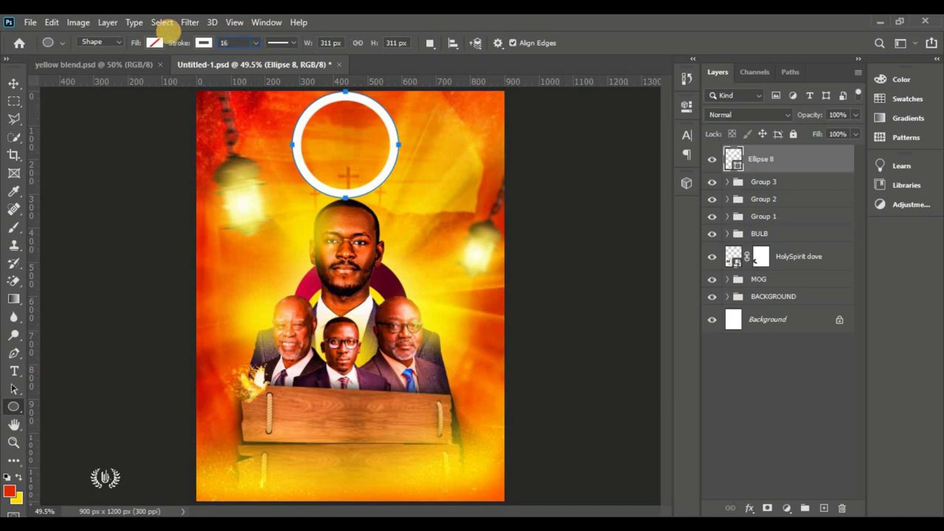
text(16)
key(Return)
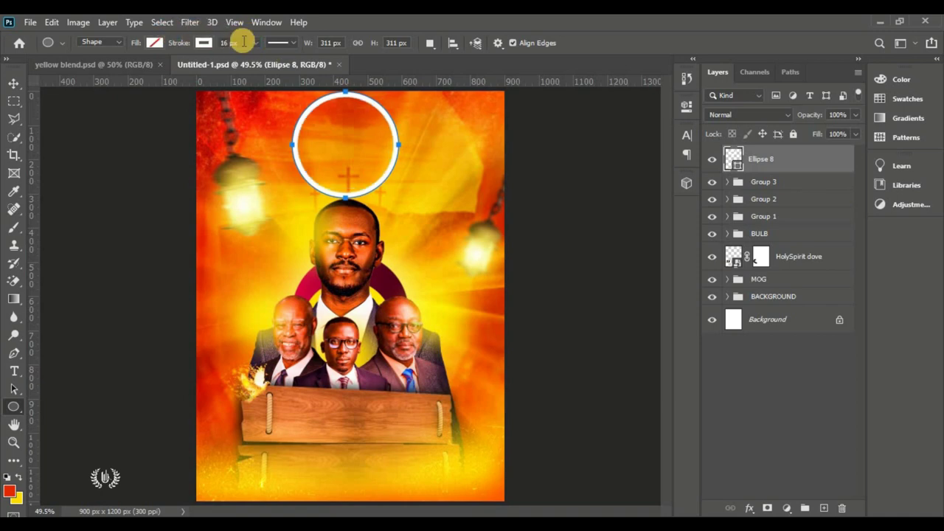
key(Return)
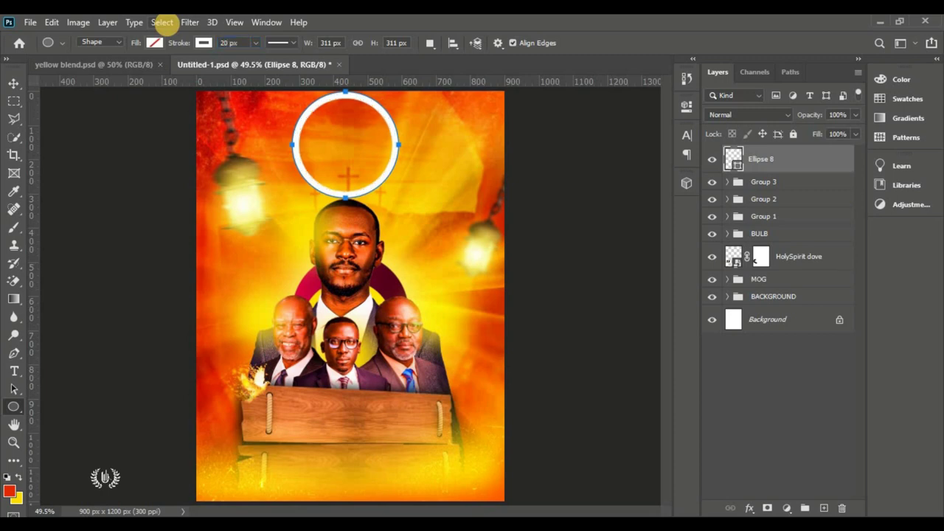
click(240, 43)
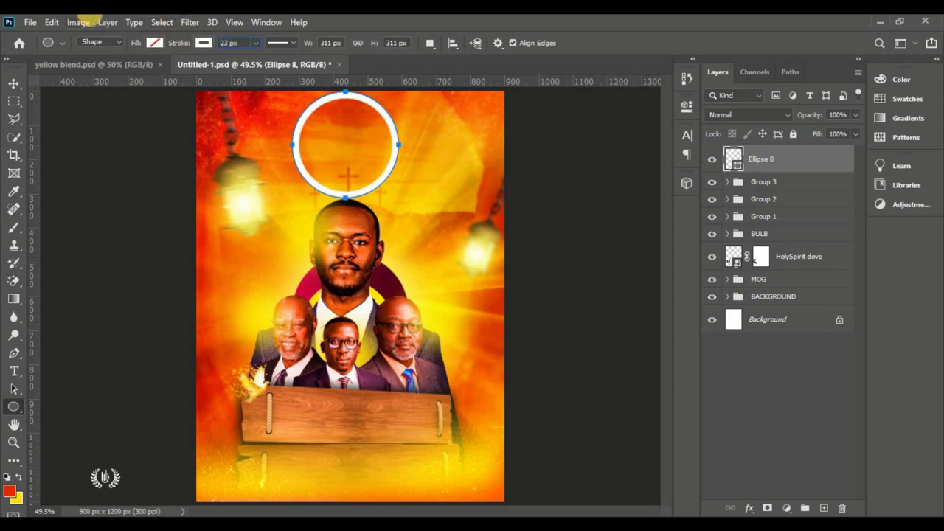
key(Return)
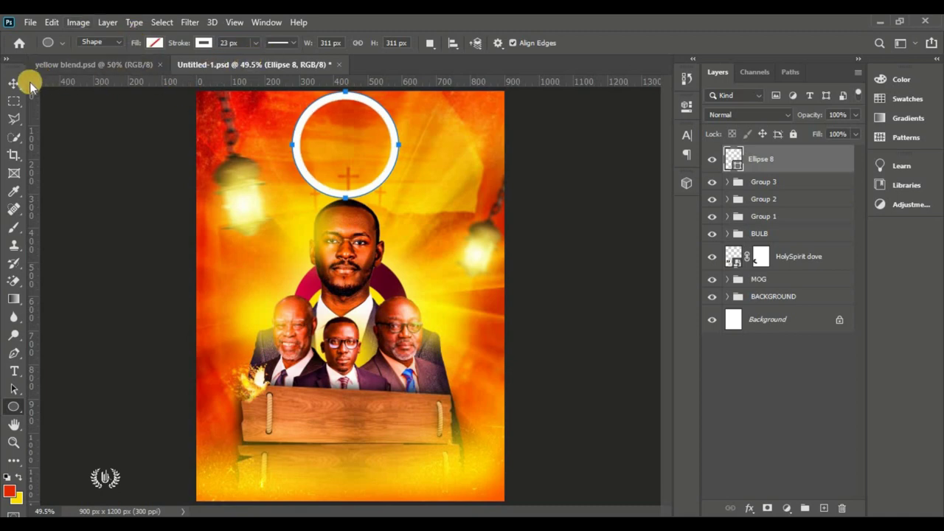
click(14, 83)
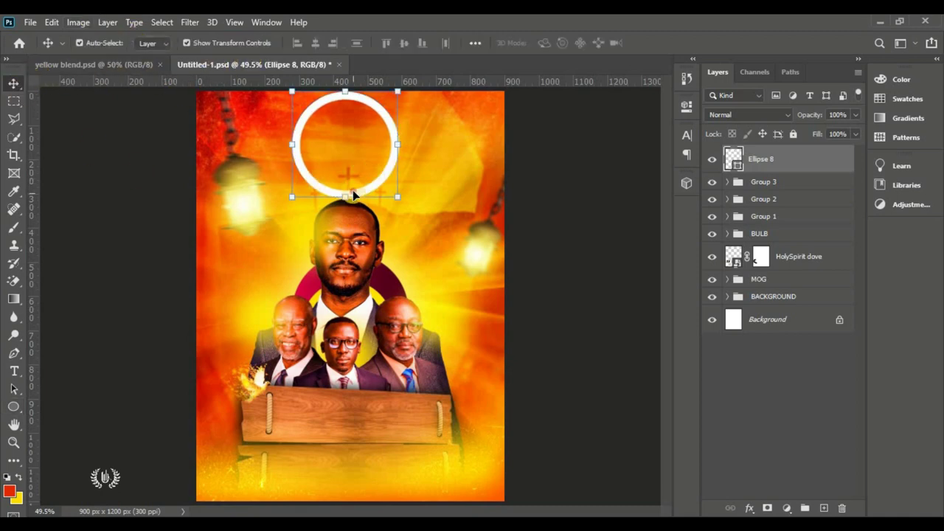
- Drag the white ring up so only its lower arc shows at the poster's top edge
drag(354, 194, 352, 127)
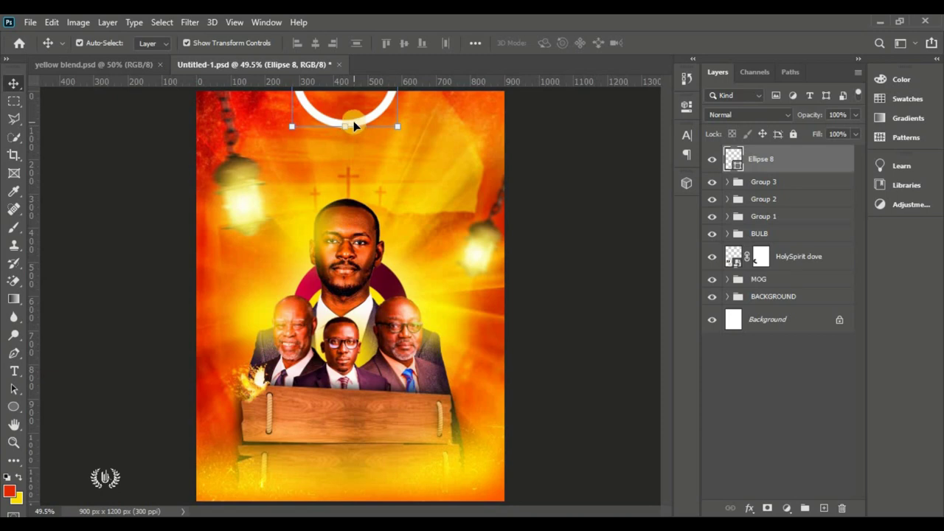
key(ctrl+h)
drag(354, 126, 352, 118)
- Centre the ring horizontally on the canvas via Select All and Align Horizontal Centers, then deselect
click(162, 23)
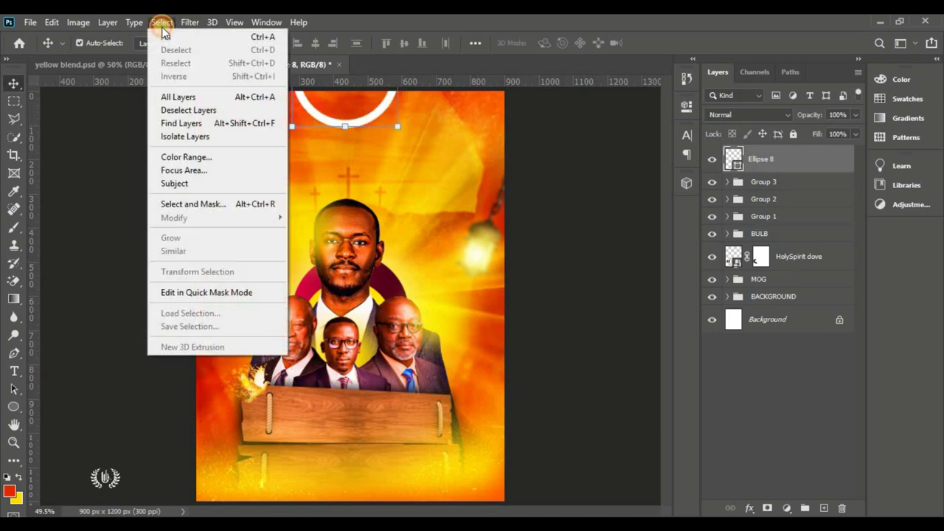
click(168, 37)
click(313, 42)
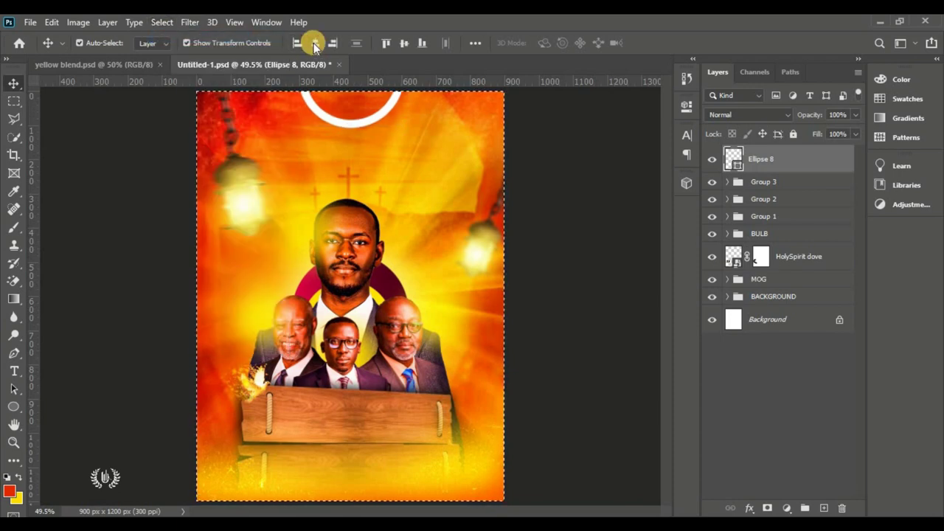
click(163, 23)
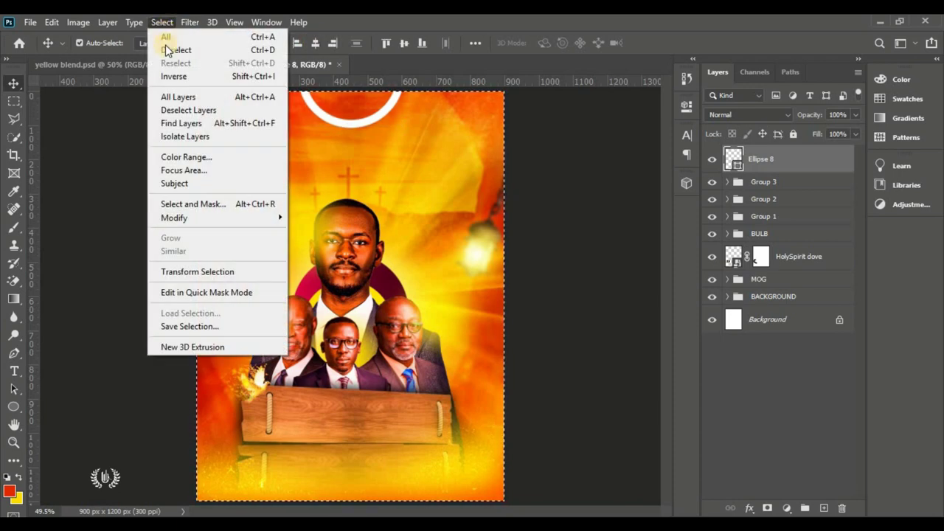
click(196, 52)
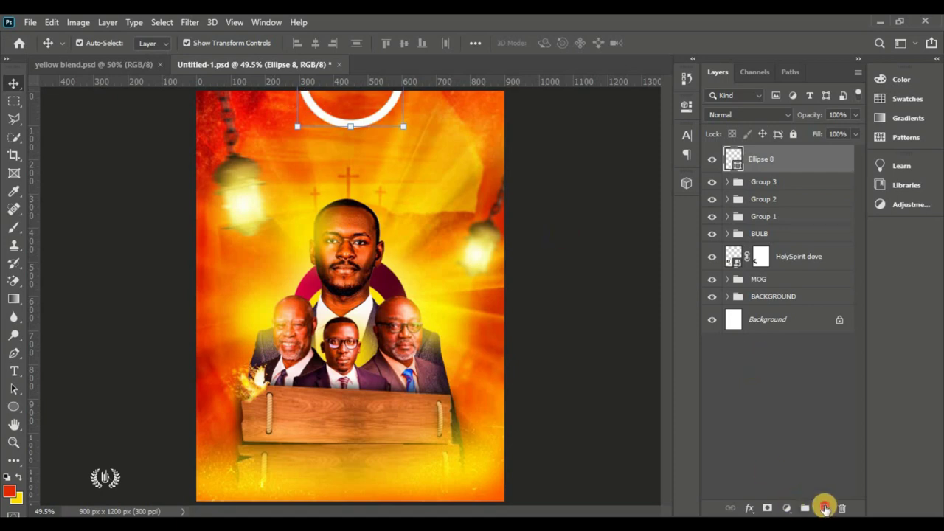
- Draw a small circle on a new layer and move it onto the ring's lower arc
click(824, 507)
click(13, 406)
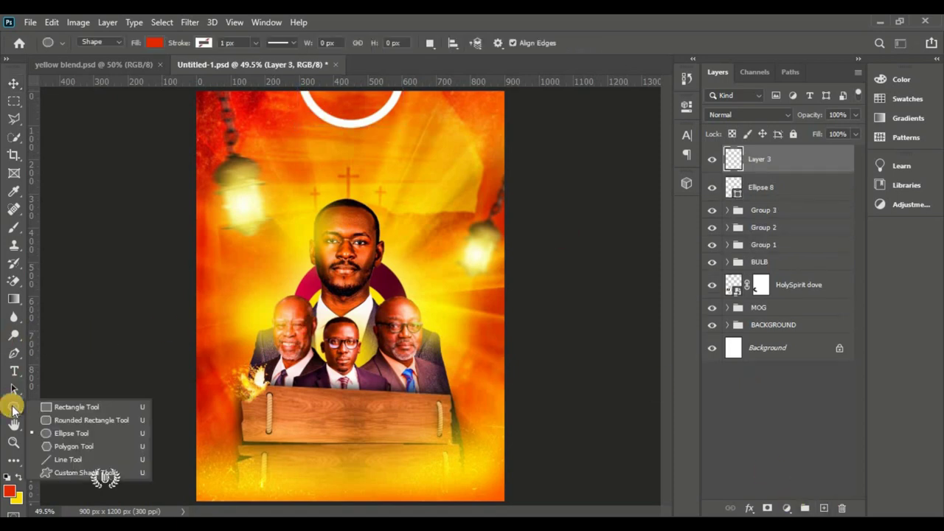
click(62, 433)
drag(338, 152, 373, 185)
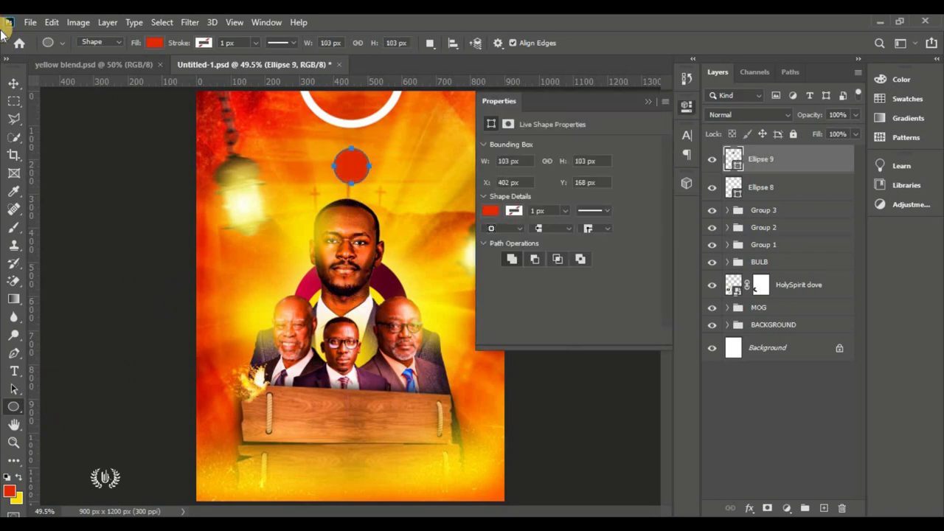
click(14, 82)
double_click(617, 99)
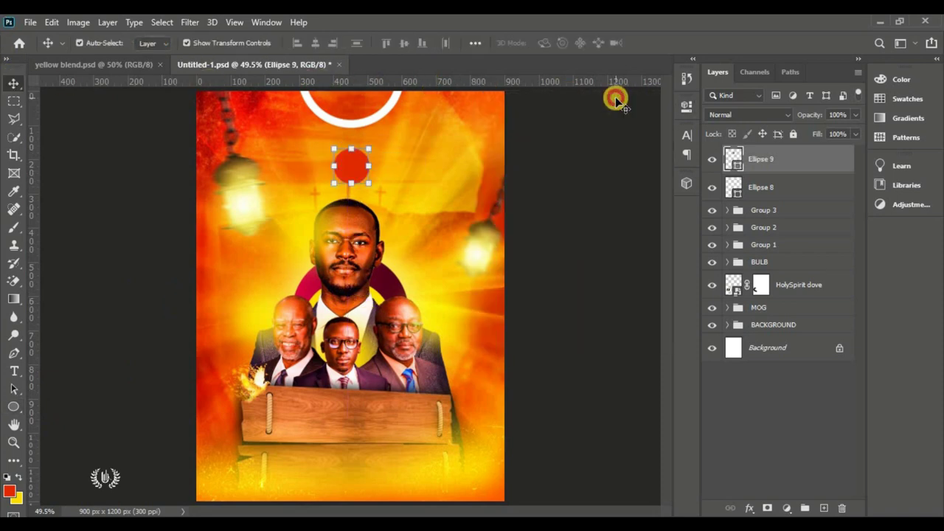
scroll(351, 120, up, 5)
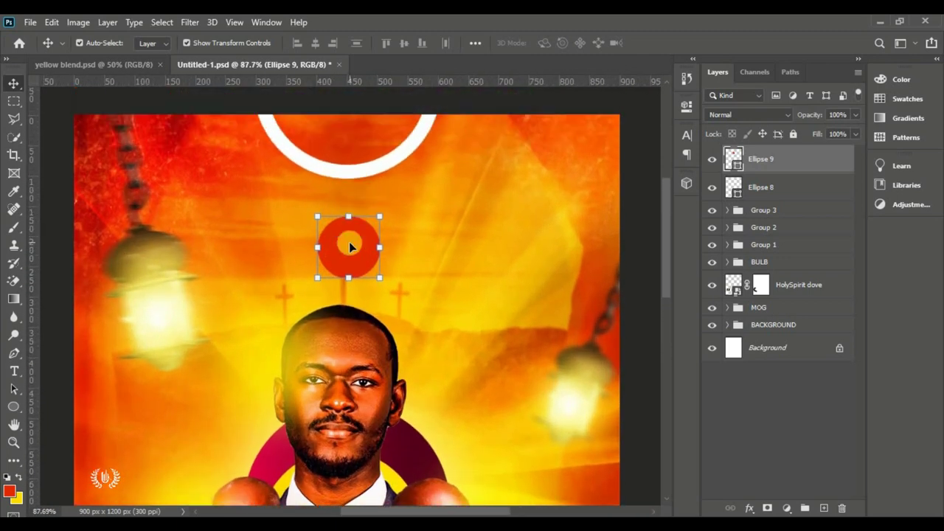
drag(349, 247, 346, 171)
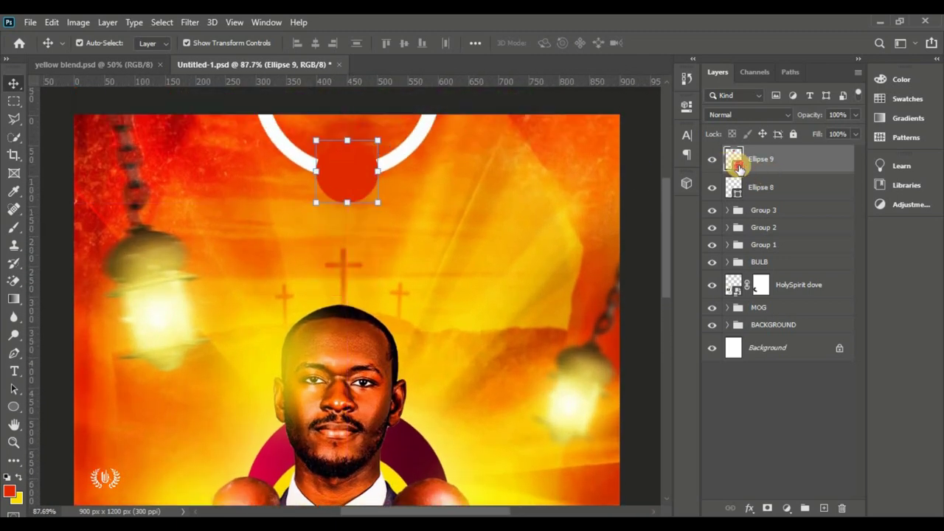
- Change the small Ellipse 9 circle's fill colour to black
double_click(739, 168)
drag(596, 249, 459, 385)
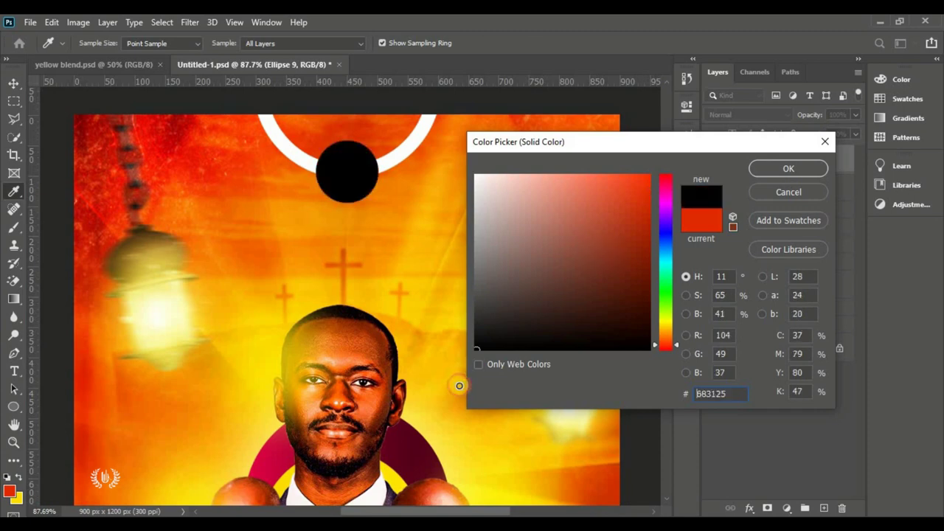
click(791, 171)
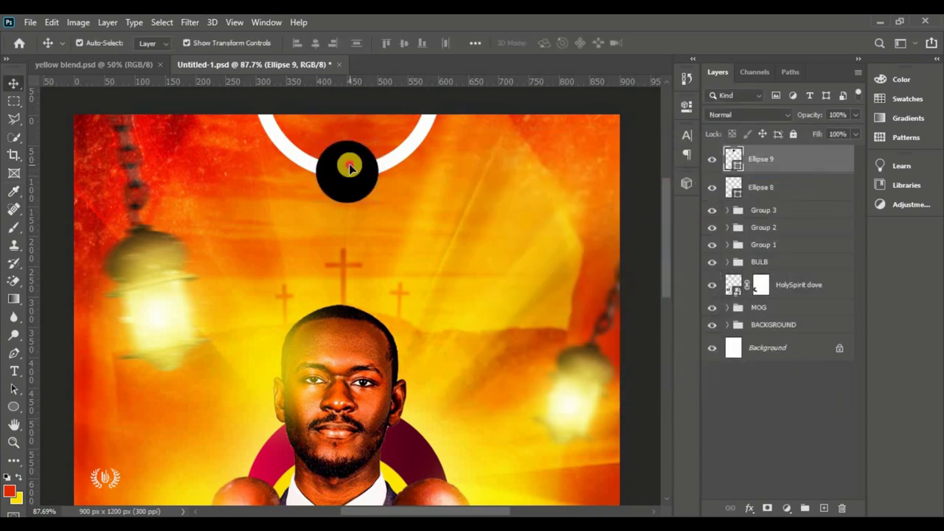
click(350, 168)
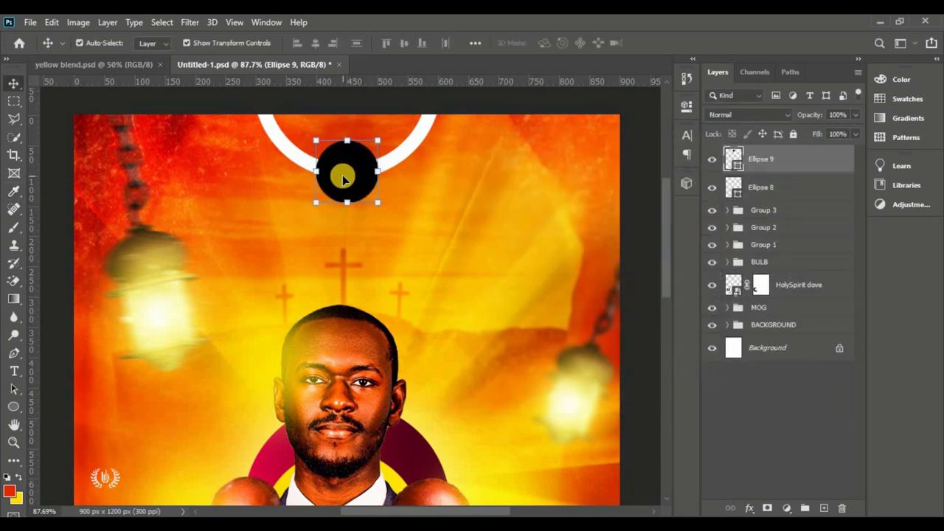
click(342, 180)
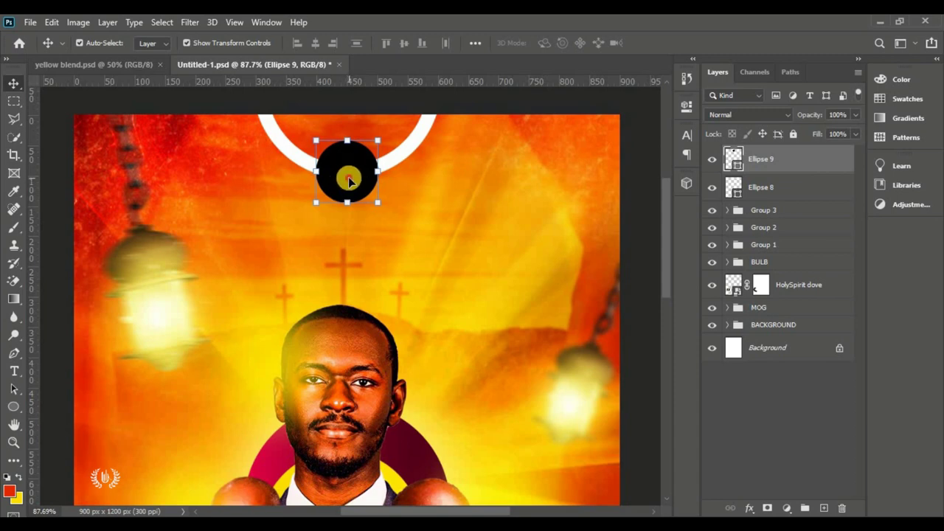
drag(349, 180, 356, 175)
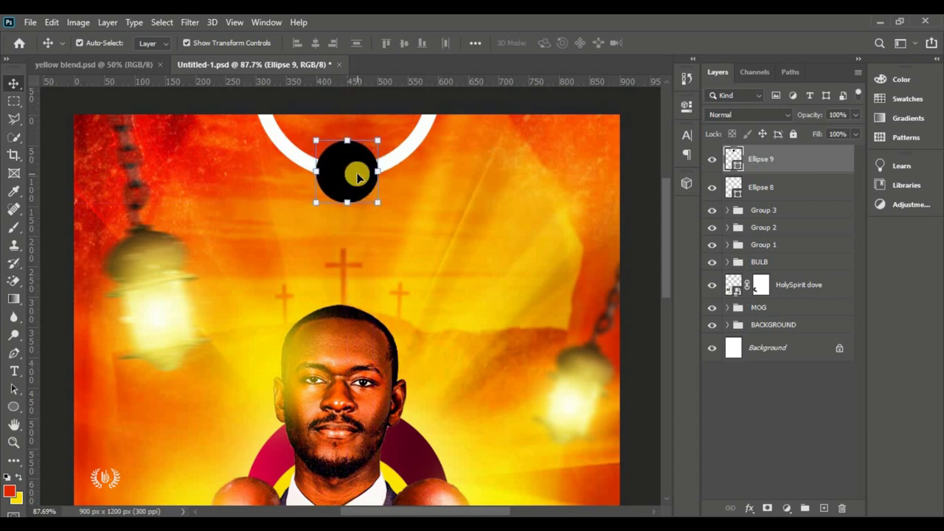
key(ctrl)
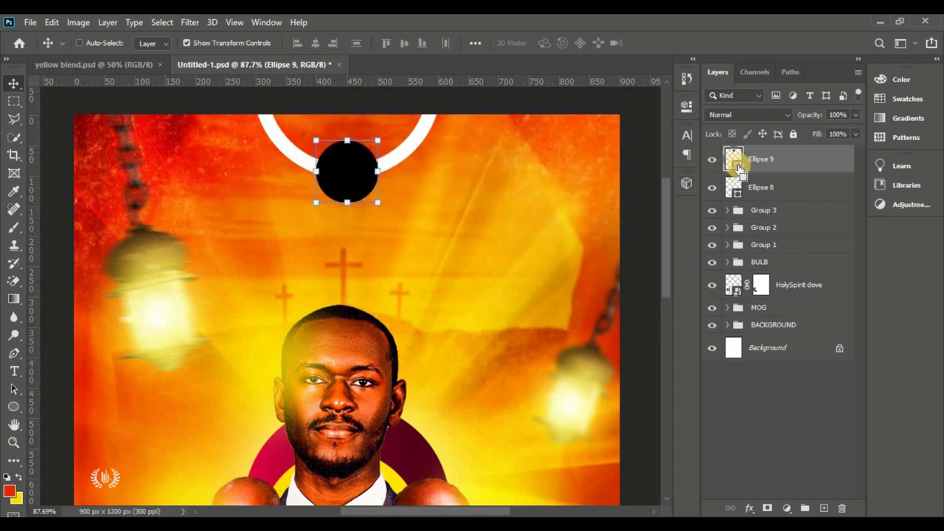
- Load the black circle's shape, invert the selection, and mask that area out of the Ellipse 8 ring
ctrl+click(738, 168)
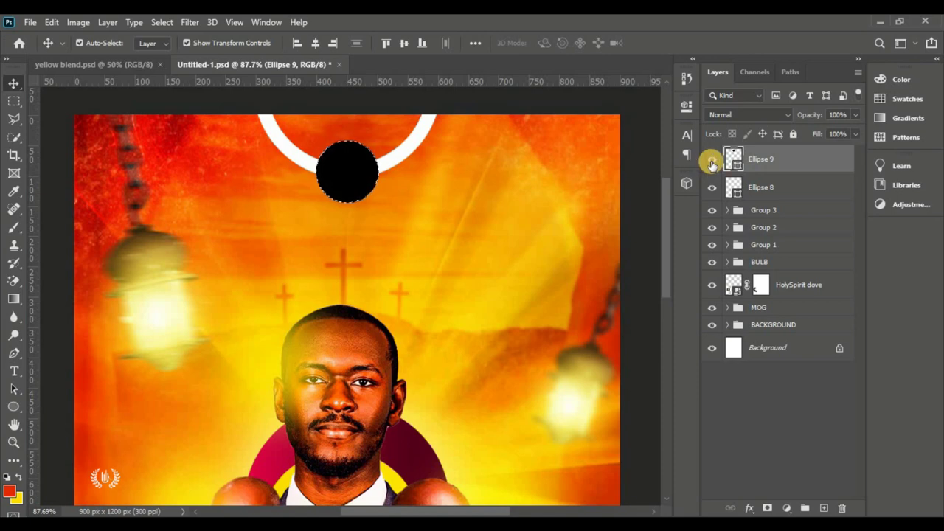
click(765, 189)
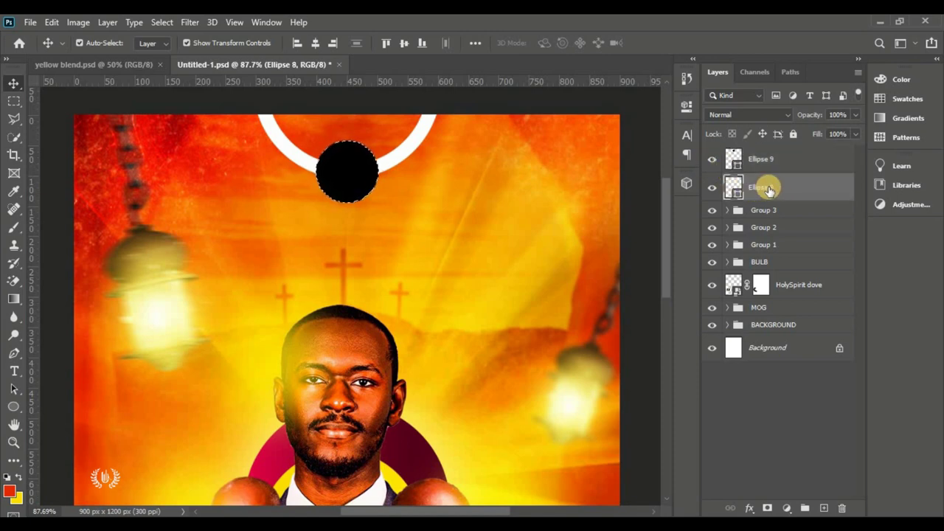
click(713, 159)
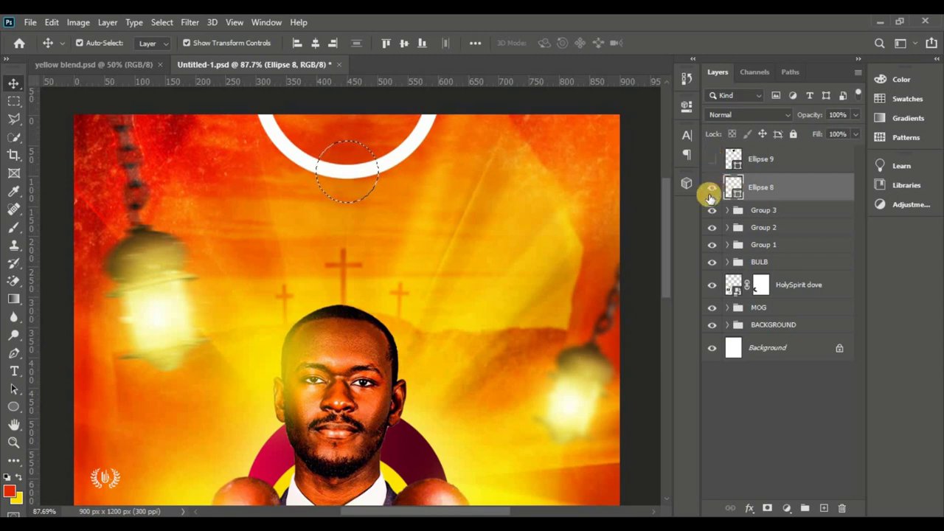
click(163, 23)
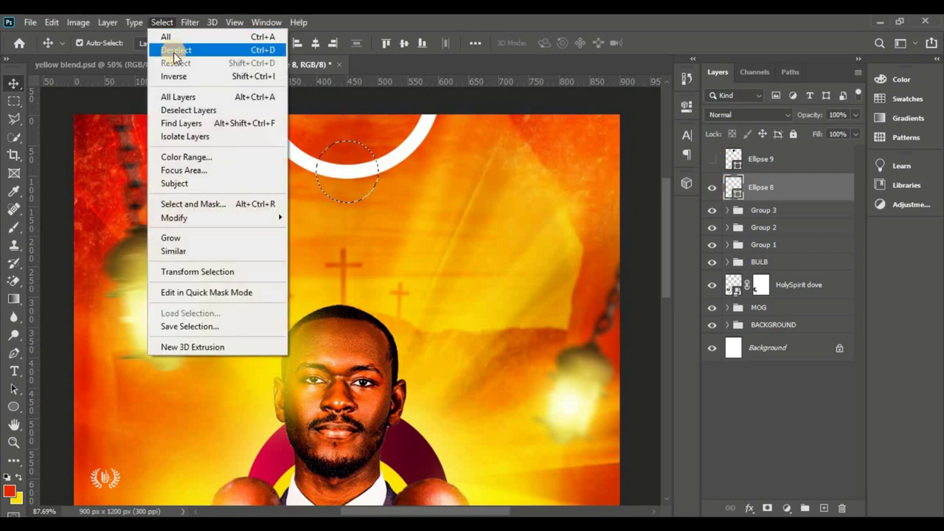
click(199, 76)
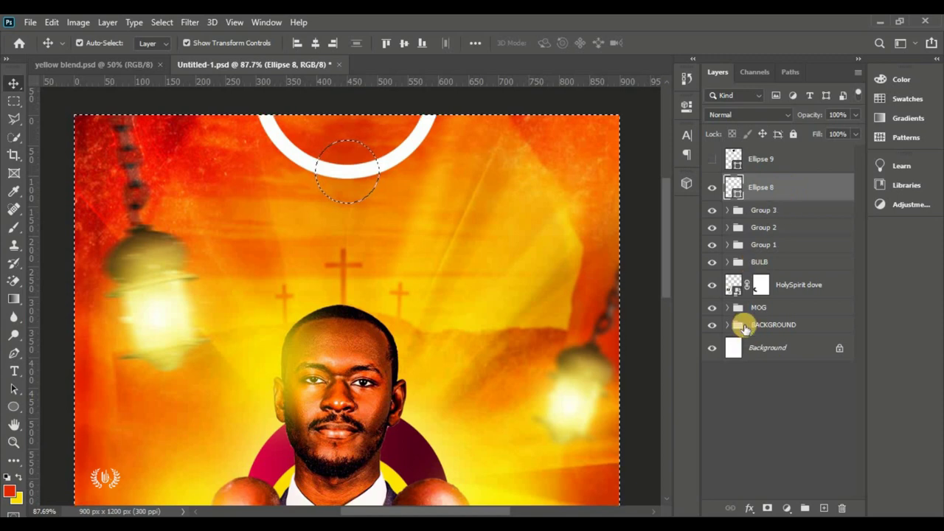
click(710, 188)
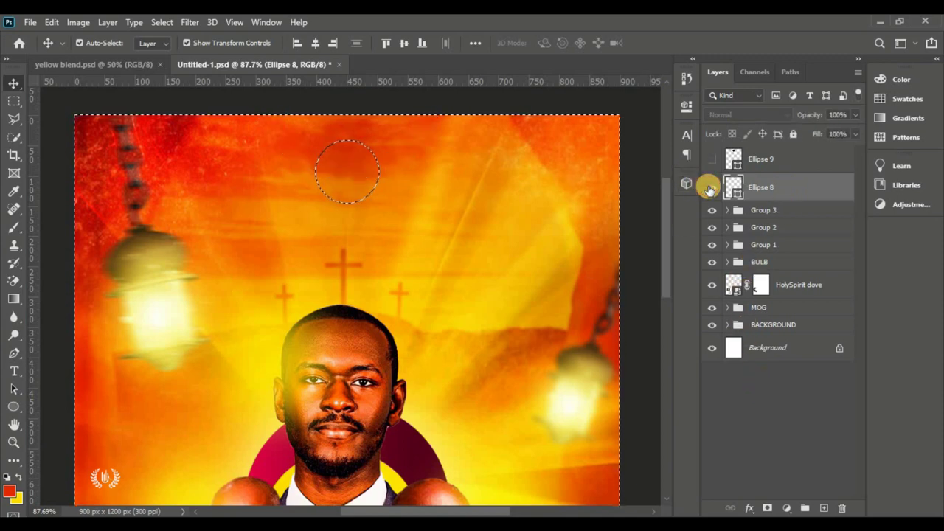
click(712, 187)
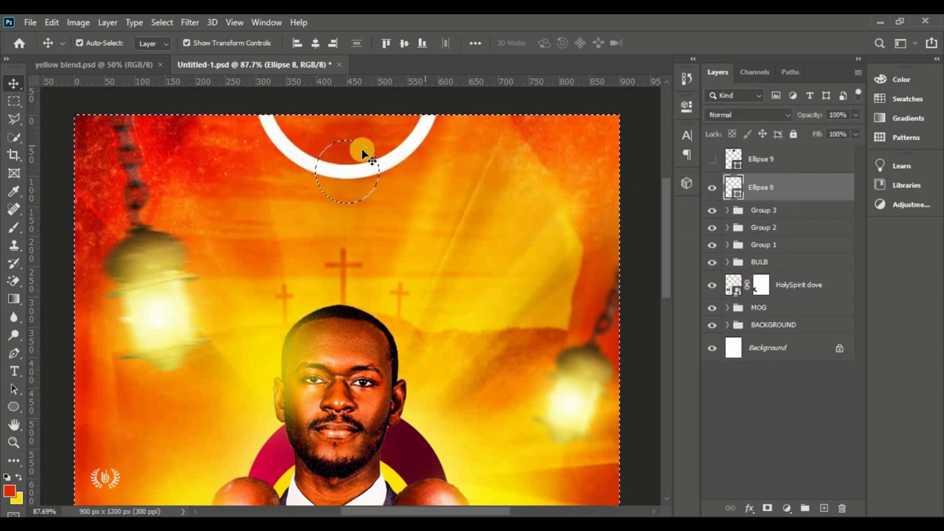
alt+click(770, 506)
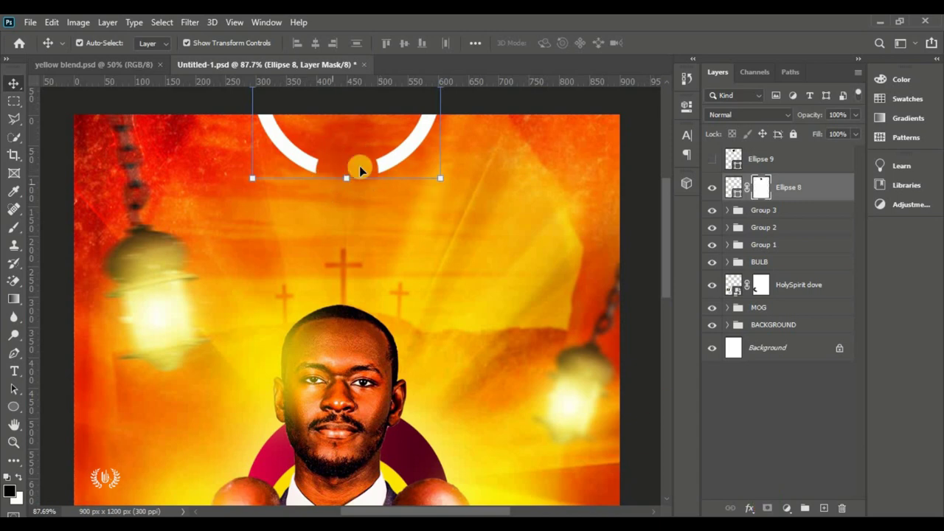
click(506, 104)
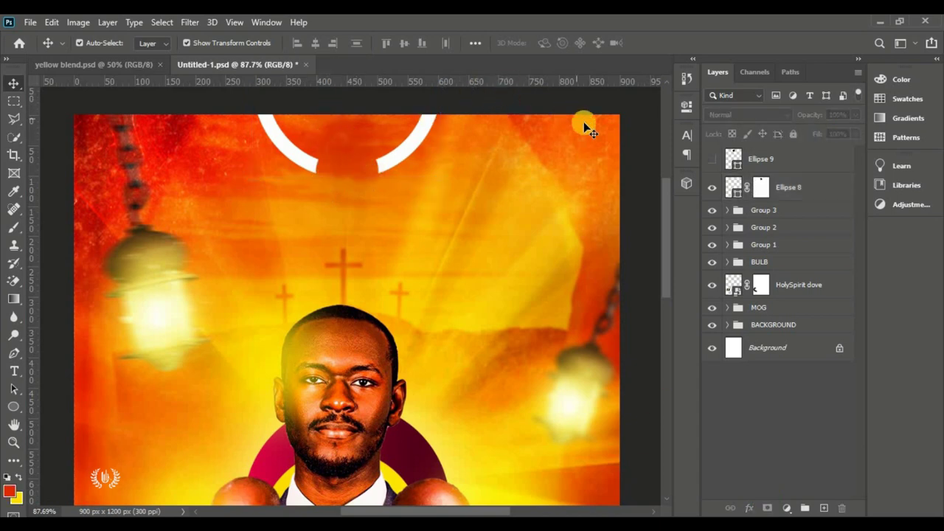
- Delete the black Ellipse 9 circle layer
click(712, 158)
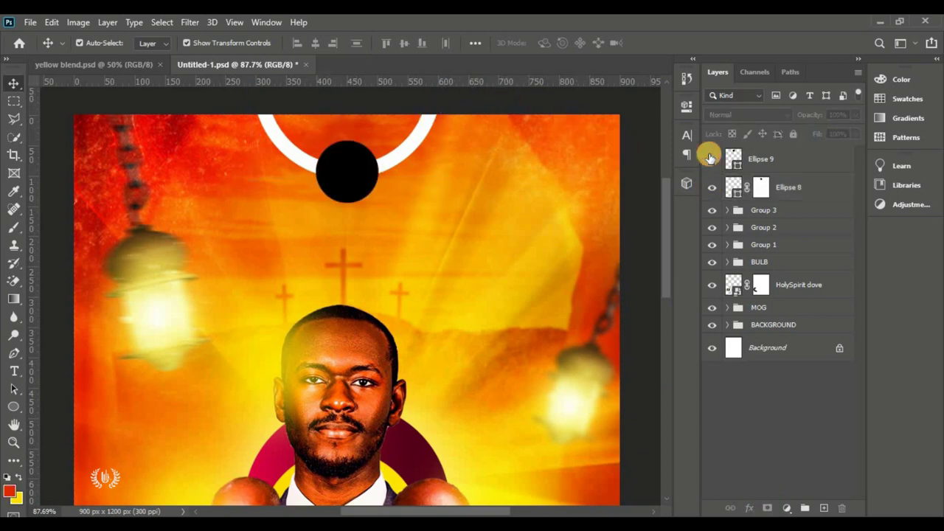
click(711, 158)
click(763, 158)
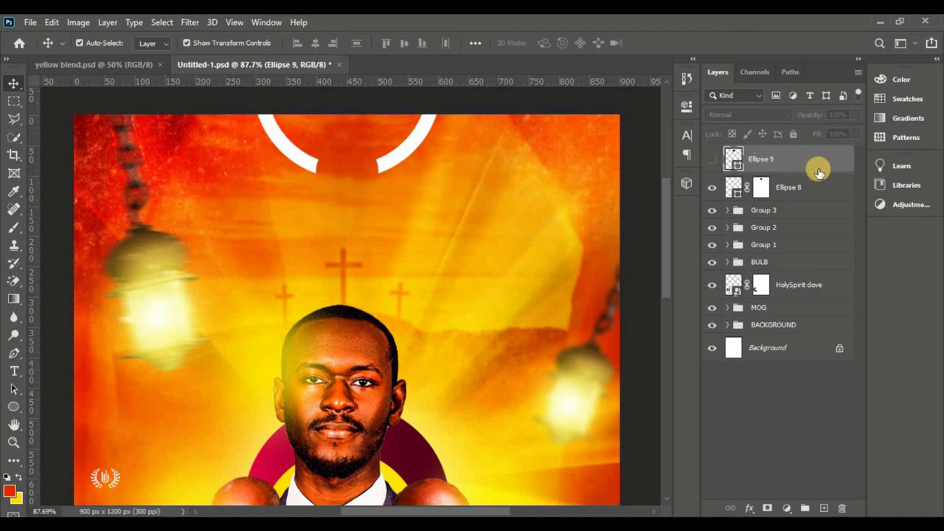
click(842, 508)
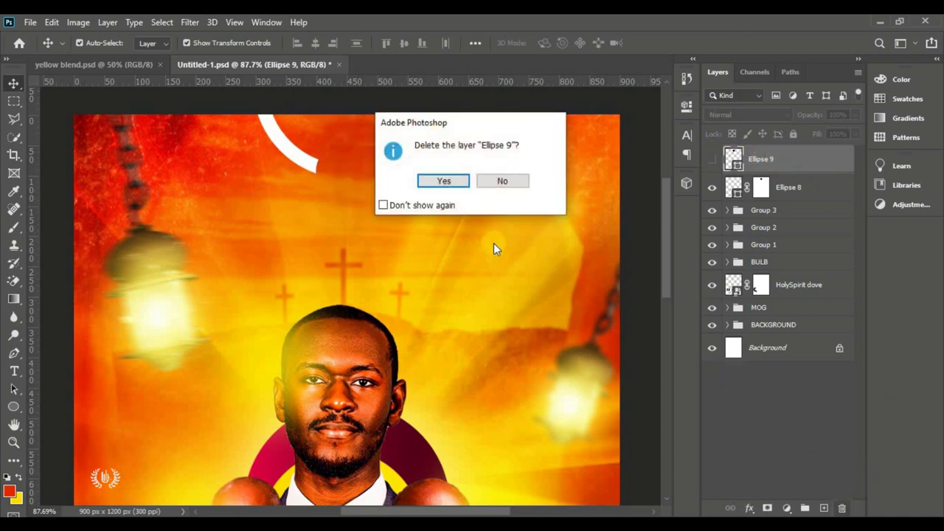
click(445, 183)
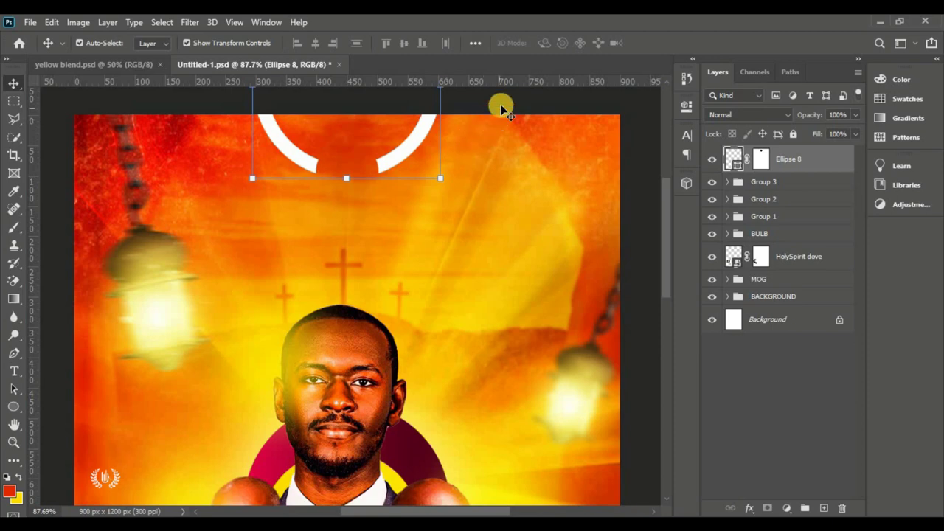
- Place the logo image into the poster as an embedded layer
key(ctrl+0)
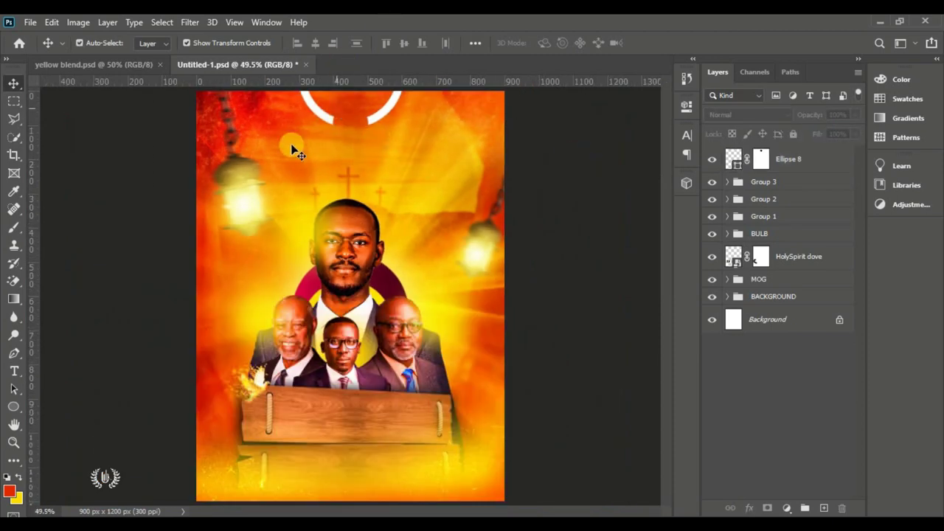
click(30, 22)
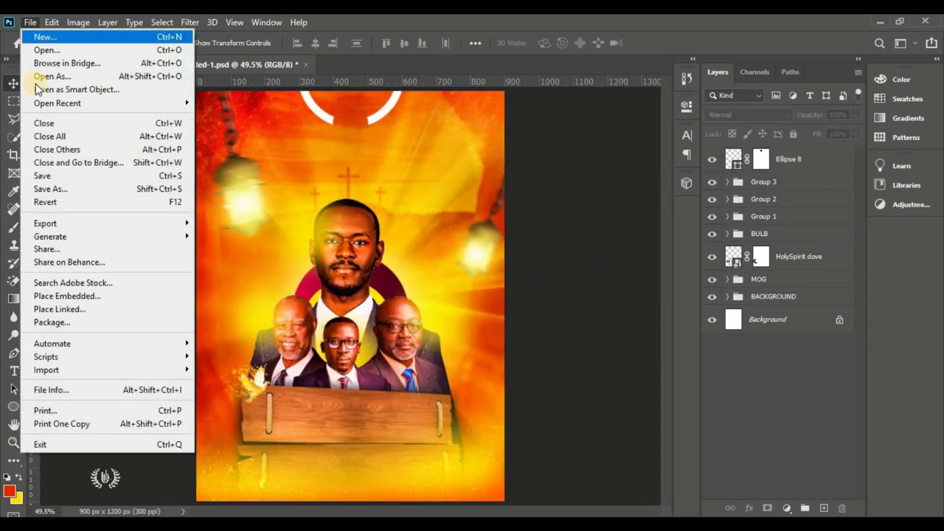
click(112, 296)
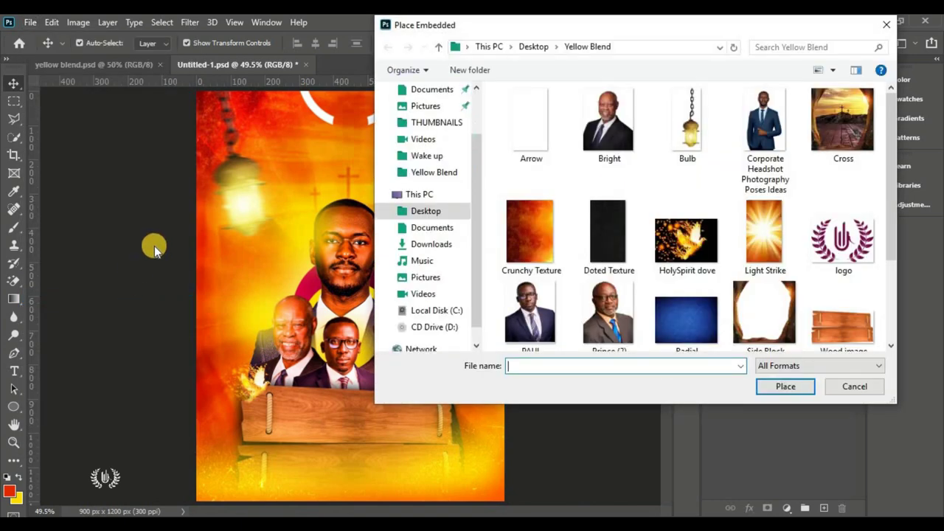
click(855, 254)
click(786, 385)
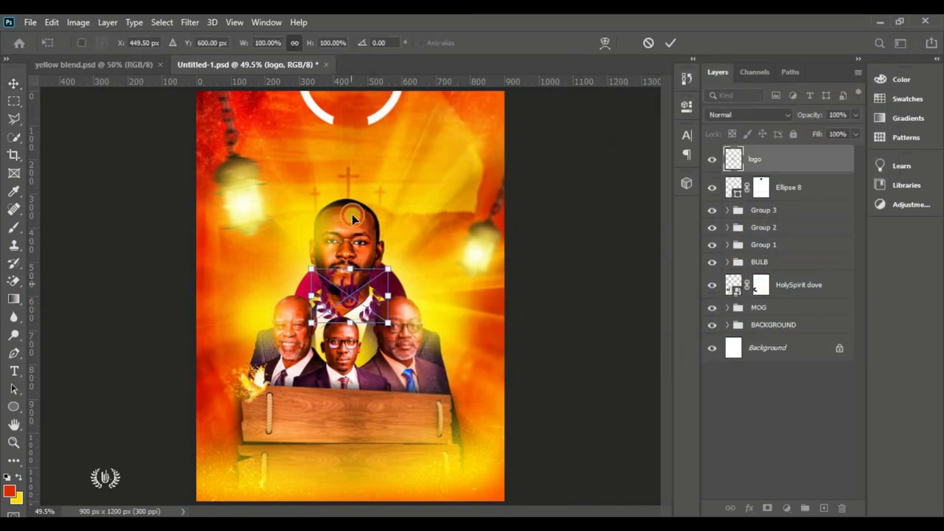
- Scale the logo to about 40% and seat it in the white ring's gap
drag(344, 284, 351, 134)
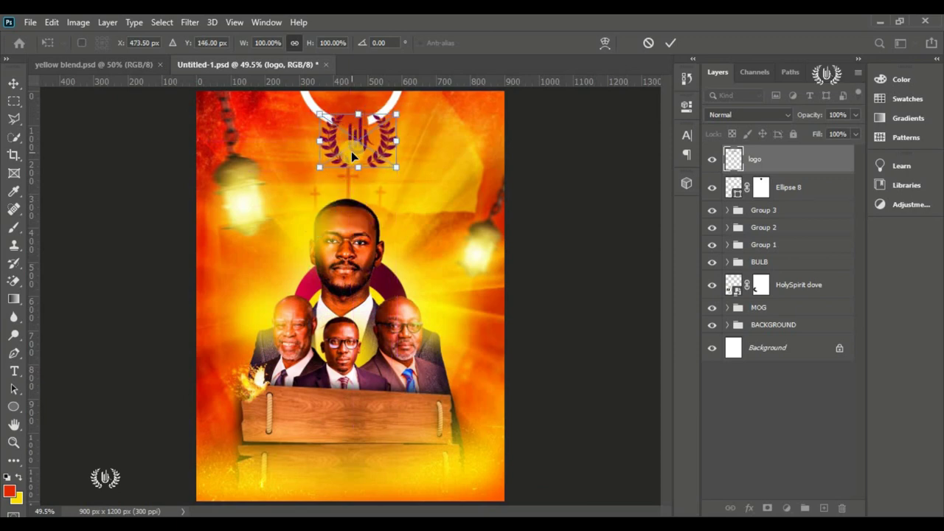
drag(358, 168, 362, 128)
scroll(358, 113, up, 5)
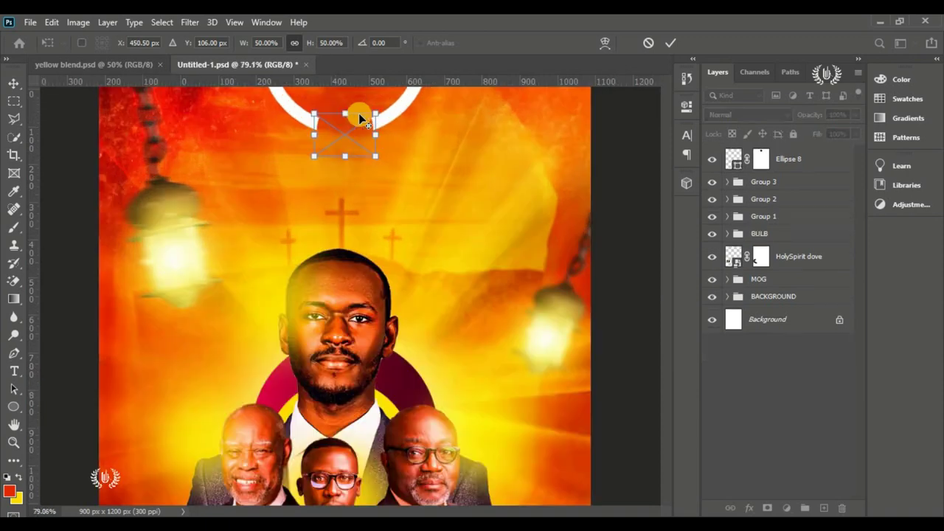
drag(666, 229, 666, 214)
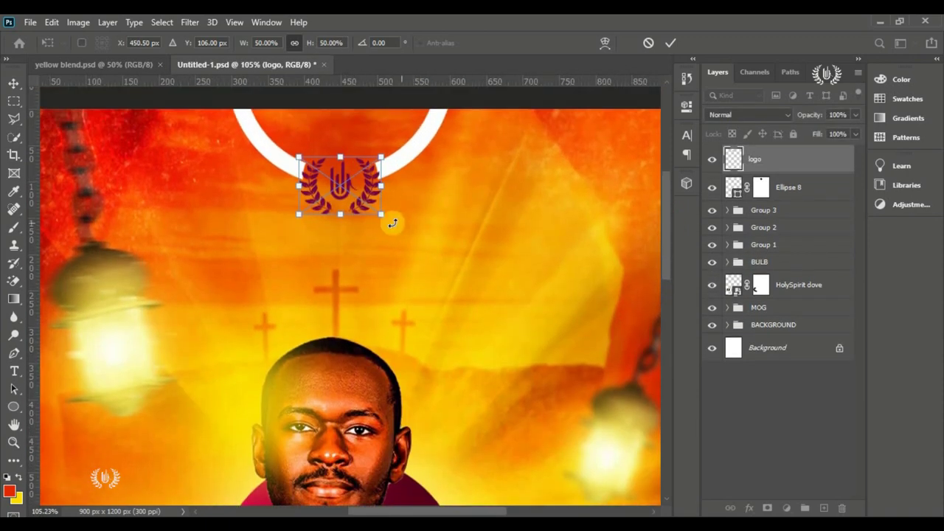
drag(341, 210, 340, 187)
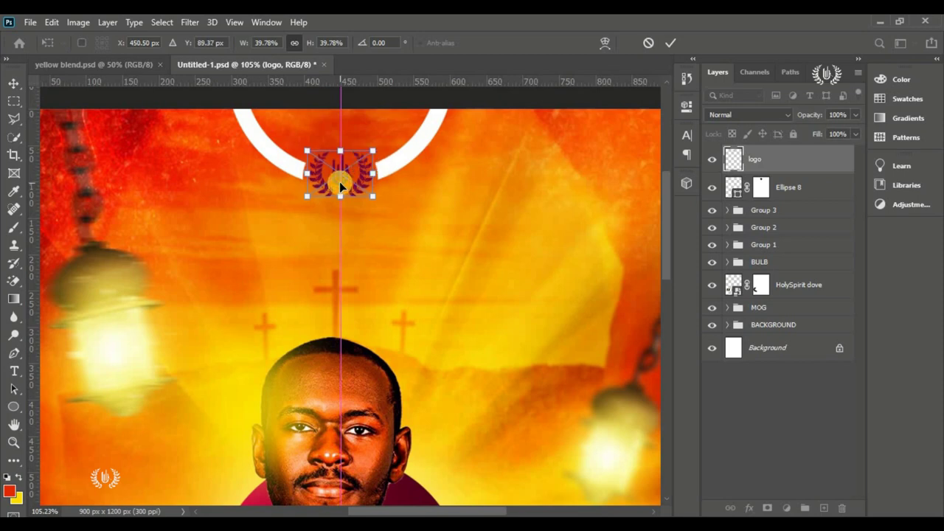
click(669, 42)
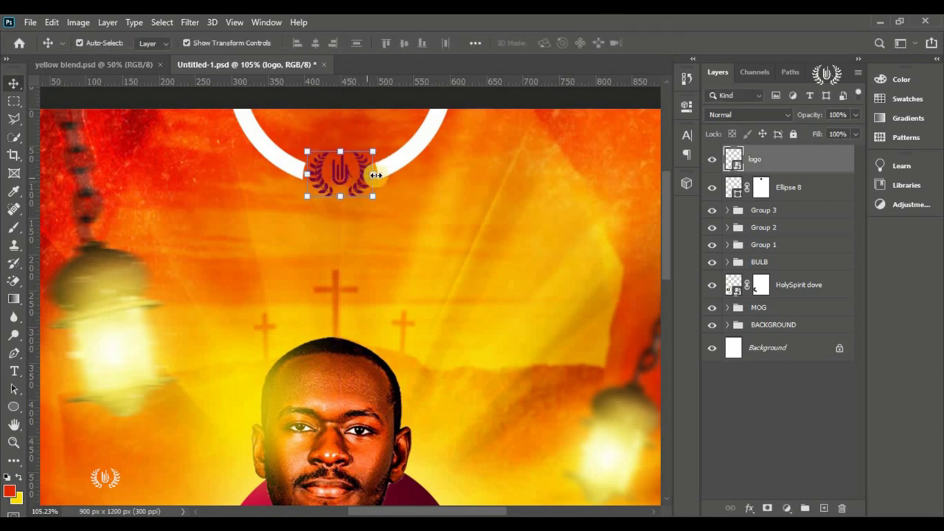
- Apply a white #ffffff Color Overlay layer style to the logo
click(749, 508)
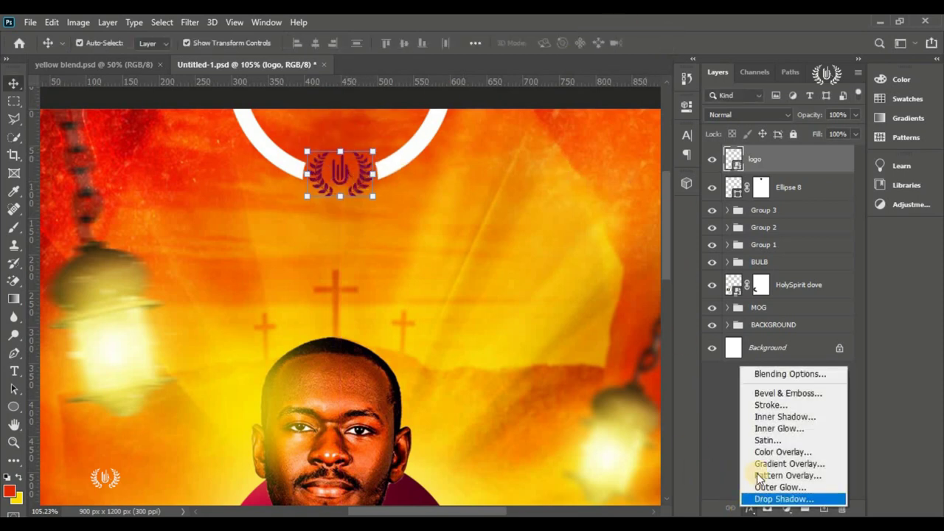
click(780, 375)
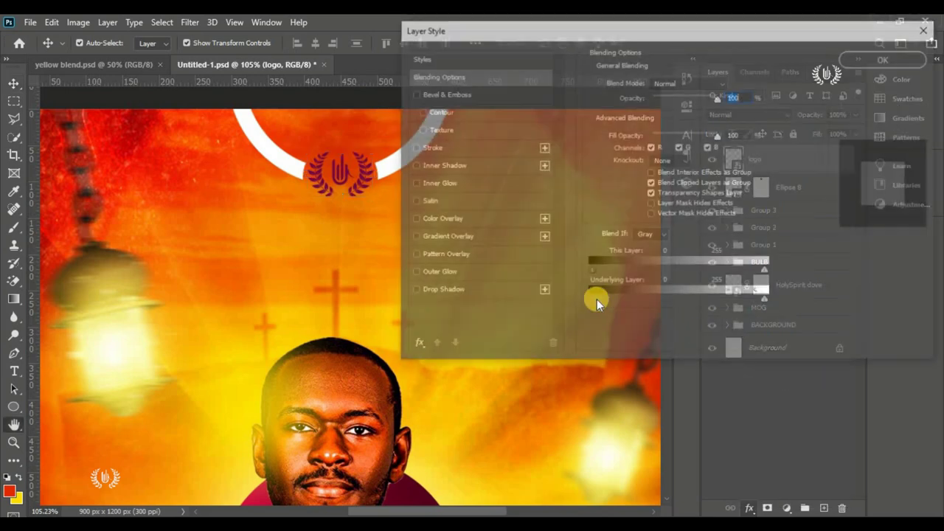
click(441, 220)
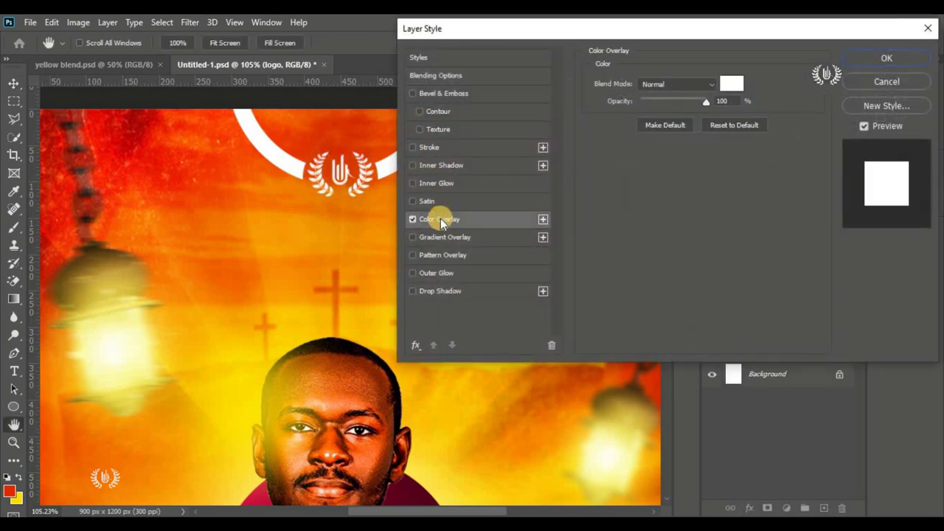
click(732, 83)
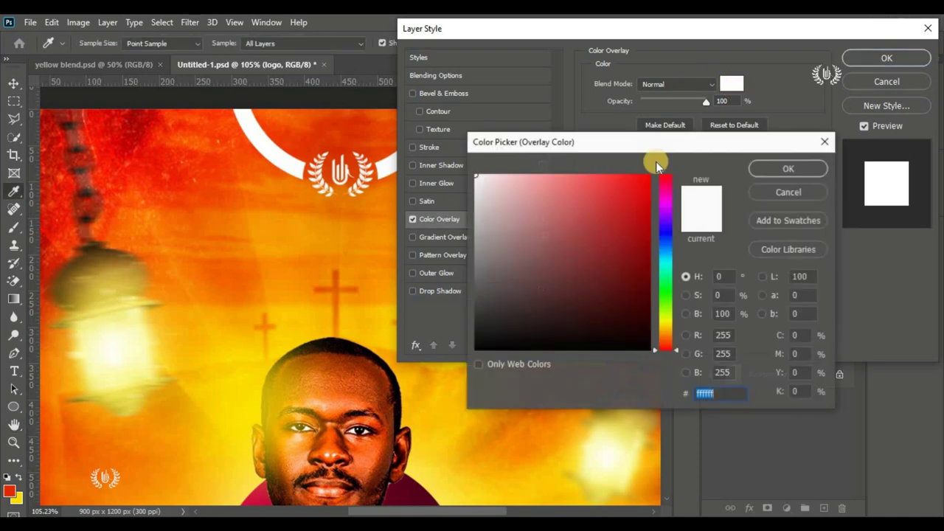
click(785, 170)
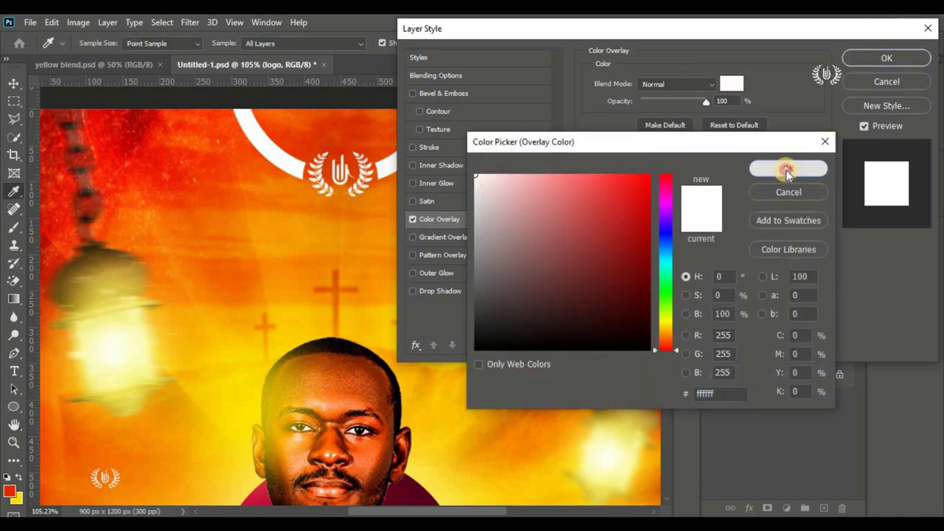
click(864, 59)
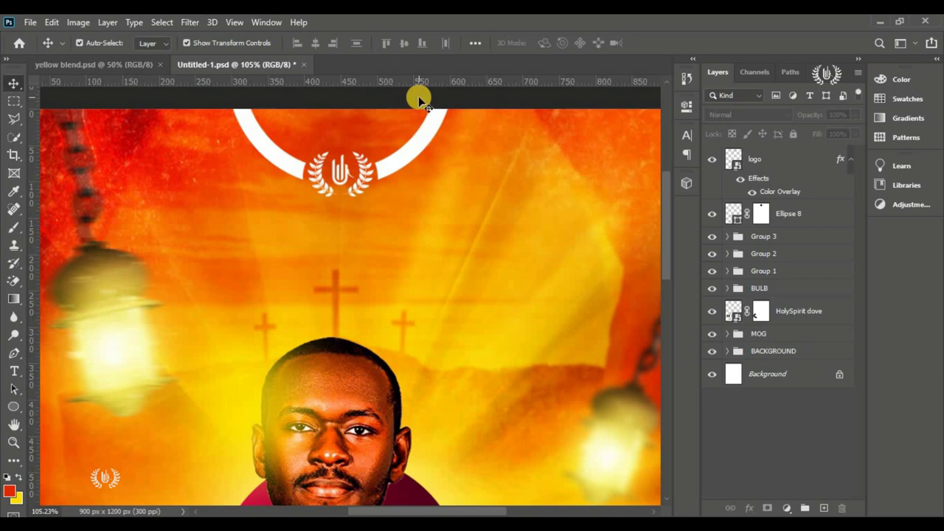
key(ctrl+0)
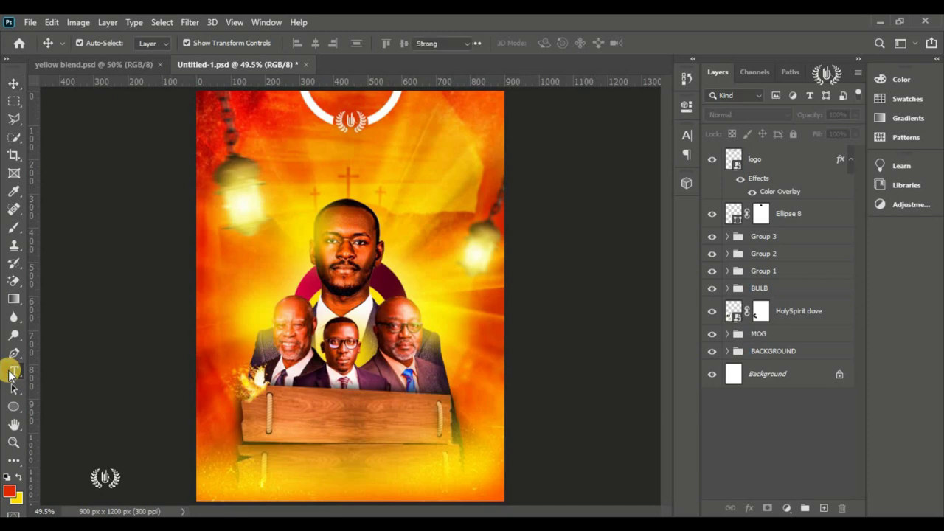
- Add a LOREM IPSUM text line at 8.37 pt, centred below the logo
drag(10, 373, 73, 370)
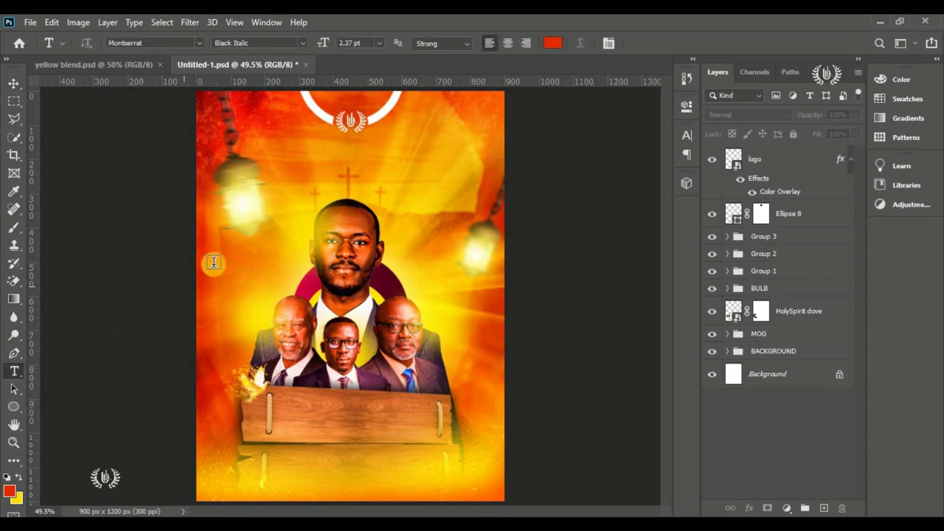
click(338, 164)
scroll(373, 161, up, 1)
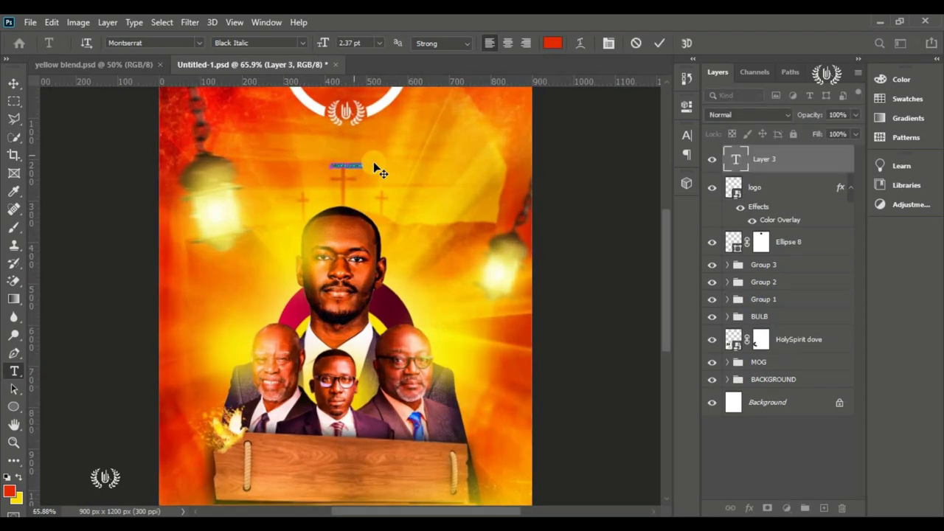
scroll(374, 162, up, 2)
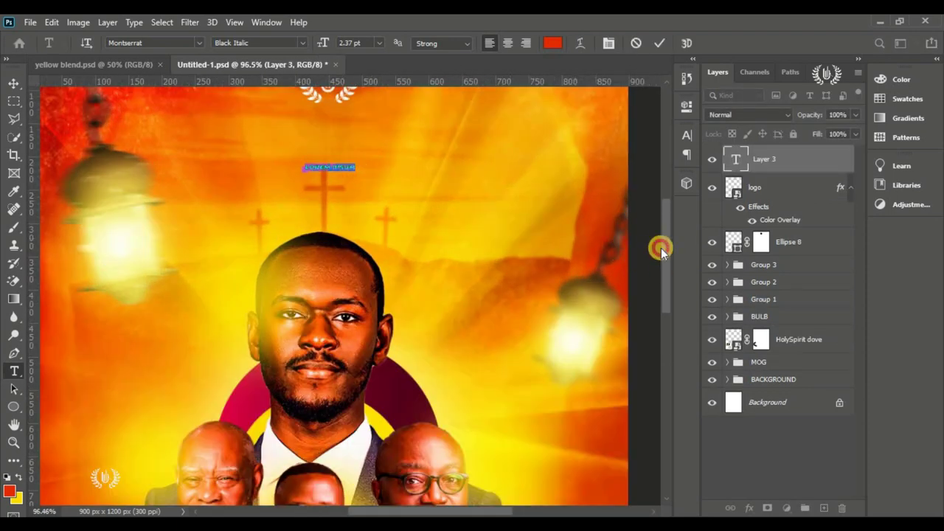
drag(661, 247, 660, 231)
scroll(278, 265, up, 1)
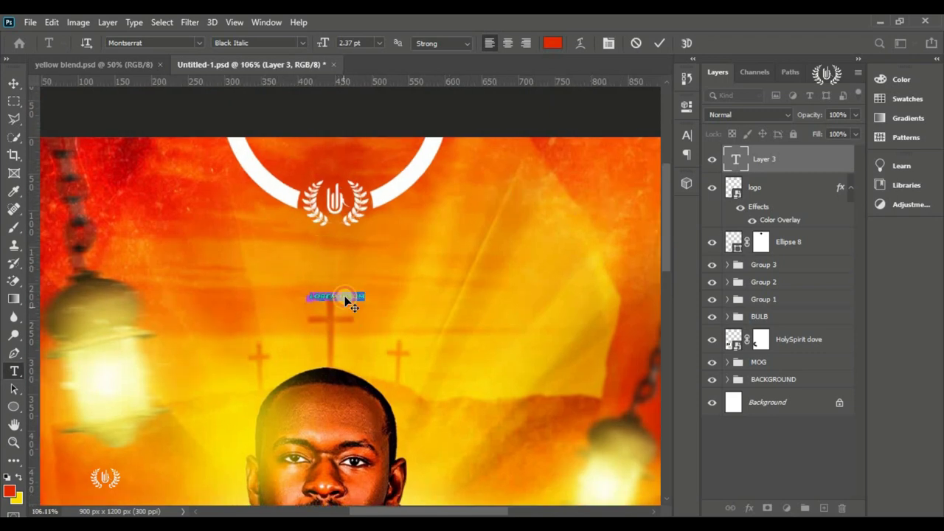
drag(347, 324, 282, 257)
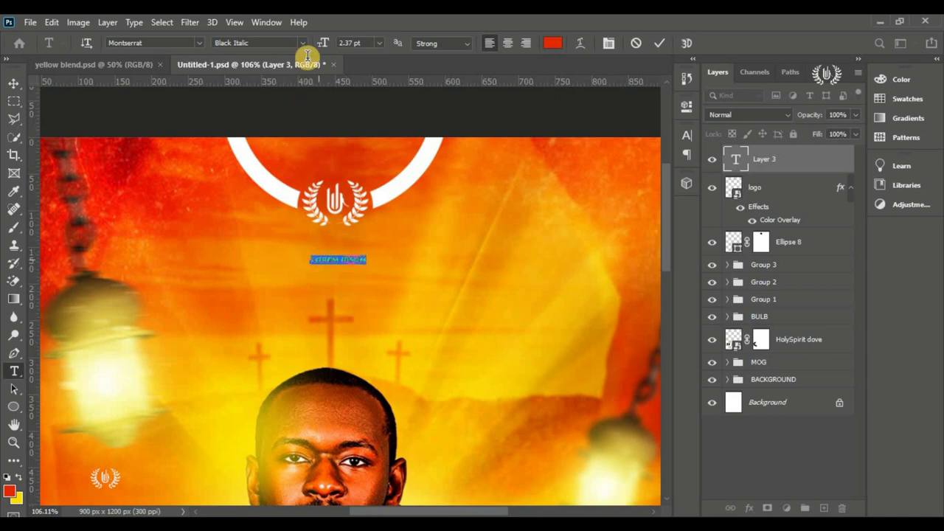
drag(322, 44, 326, 47)
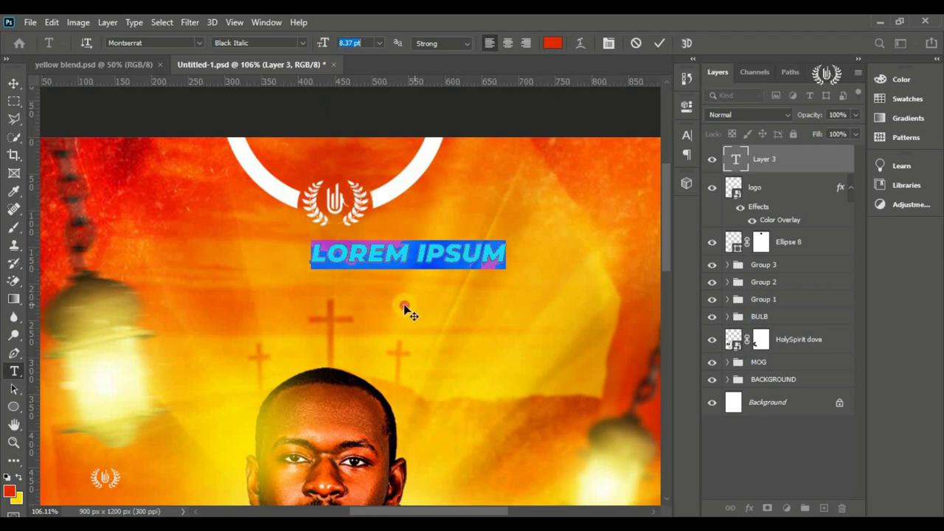
drag(405, 309, 362, 299)
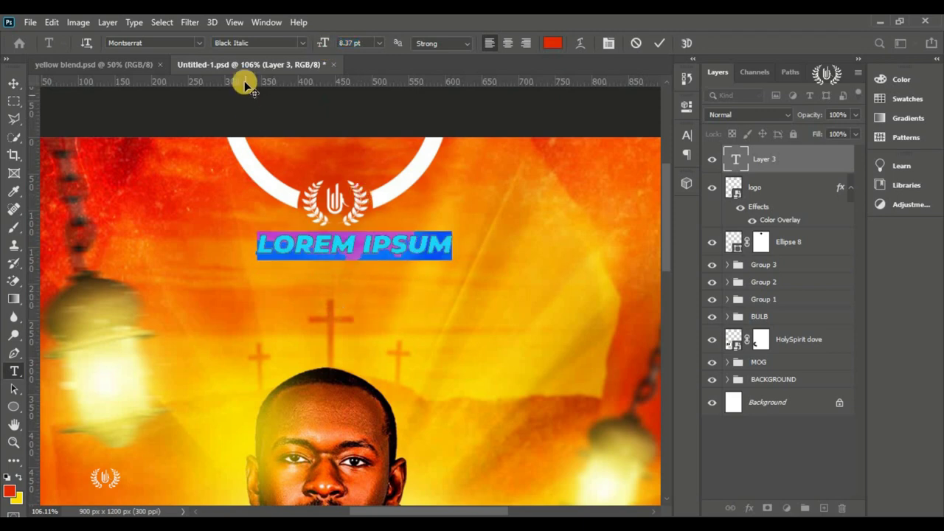
- Set the text's font style to Montserrat ExtraBold Italic
click(302, 42)
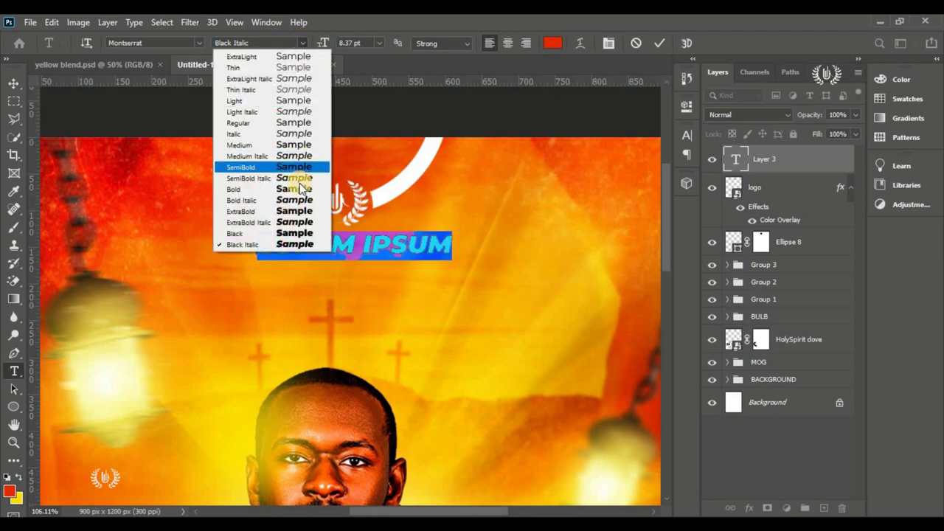
click(290, 223)
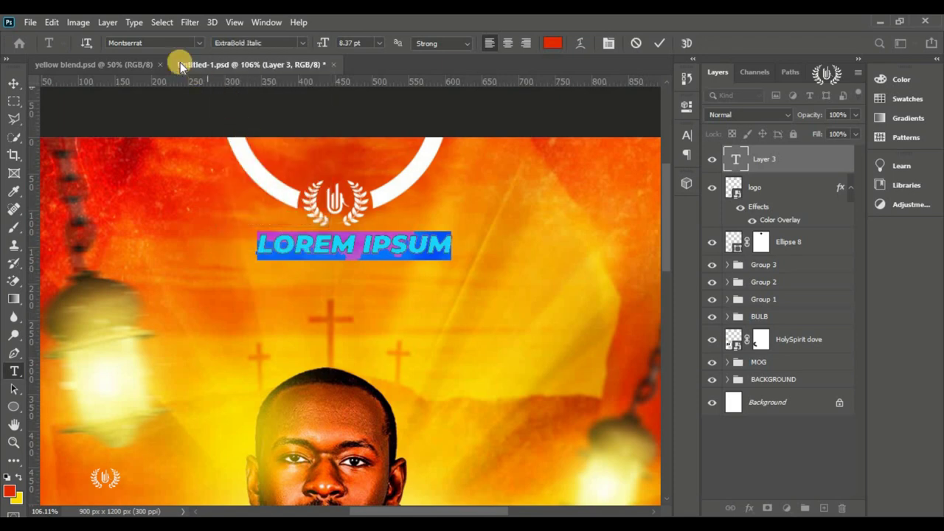
click(159, 42)
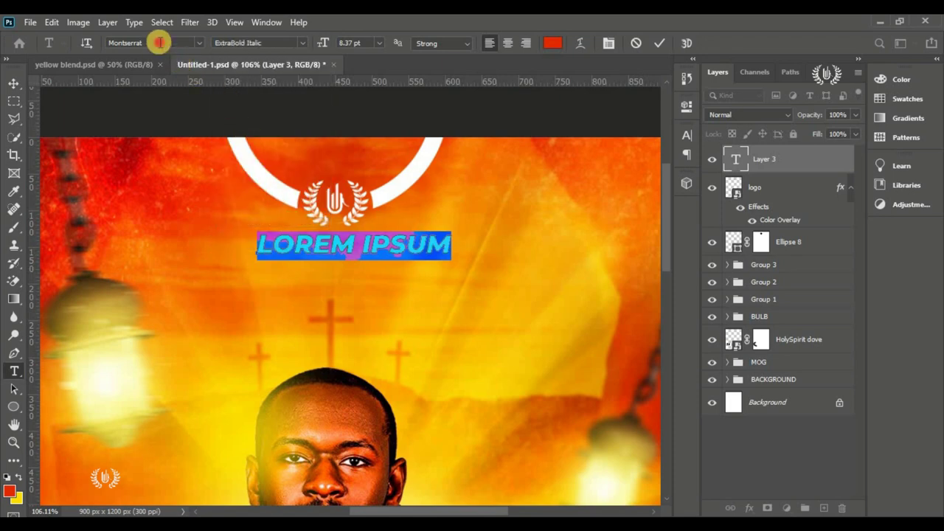
- Set the text colour to dark maroon #2d000e
click(552, 44)
click(666, 182)
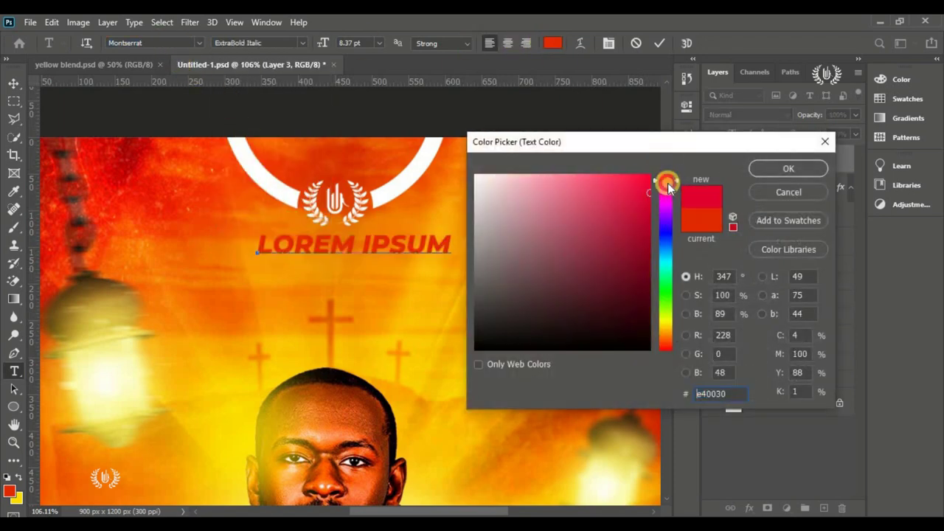
mouse_move(636, 251)
mouse_down()
mouse_move(645, 331)
mouse_move(637, 320)
mouse_move(661, 320)
mouse_up()
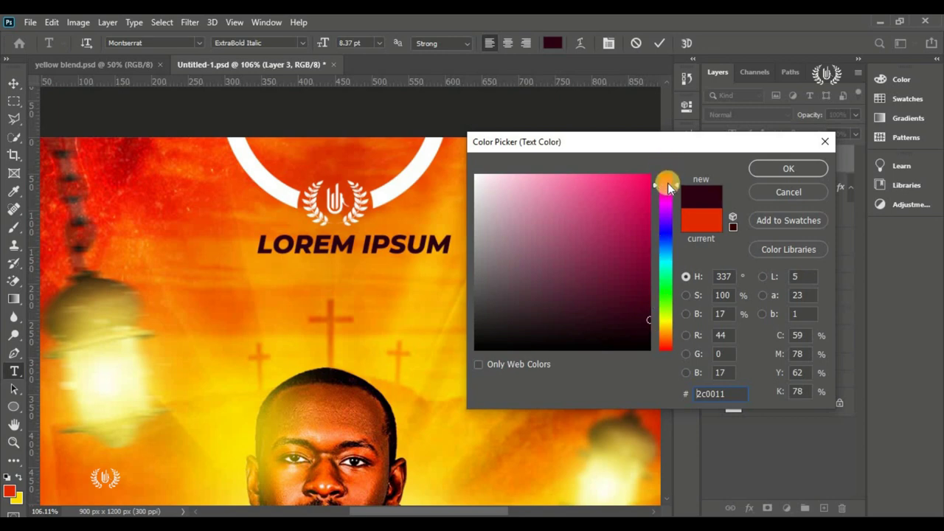
click(648, 325)
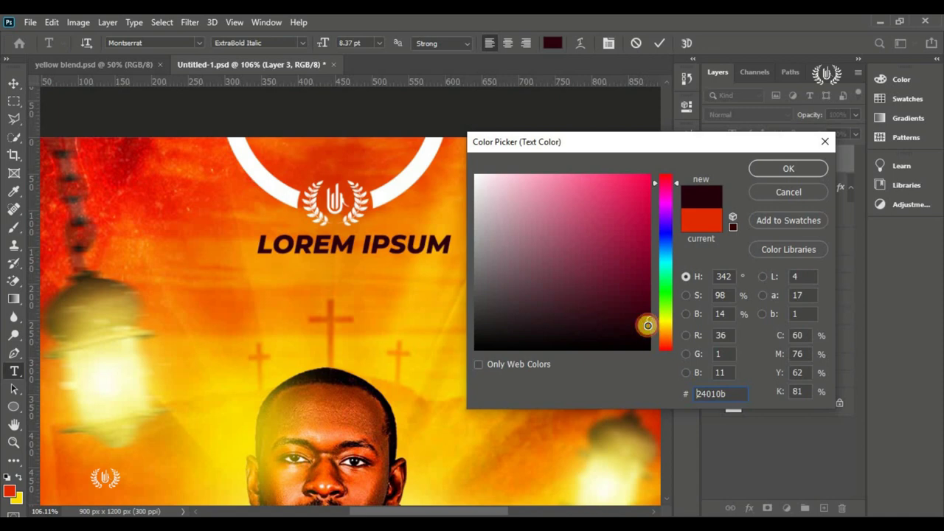
drag(649, 324, 649, 319)
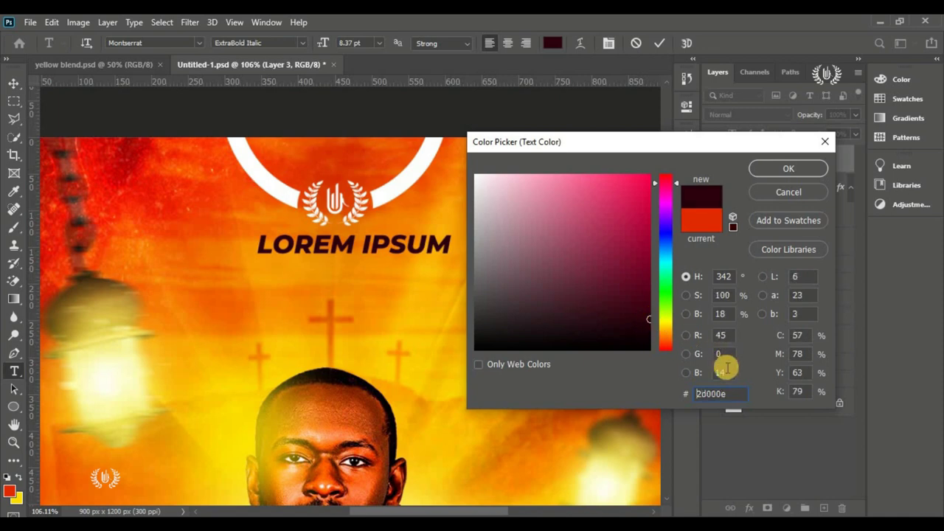
click(765, 171)
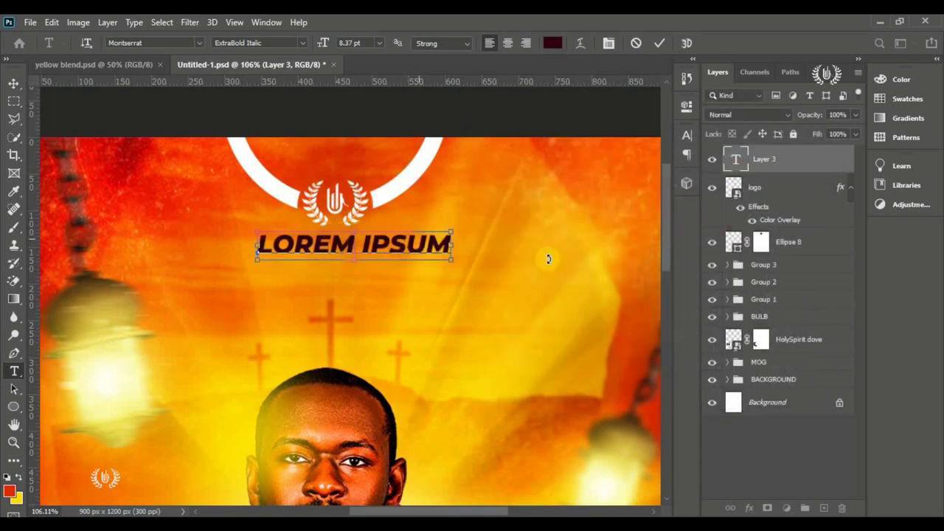
- Type the heading 'STRONG TOWER PRAYER' and scale it down beneath the logo
text(STRONG TOWER PRAYER)
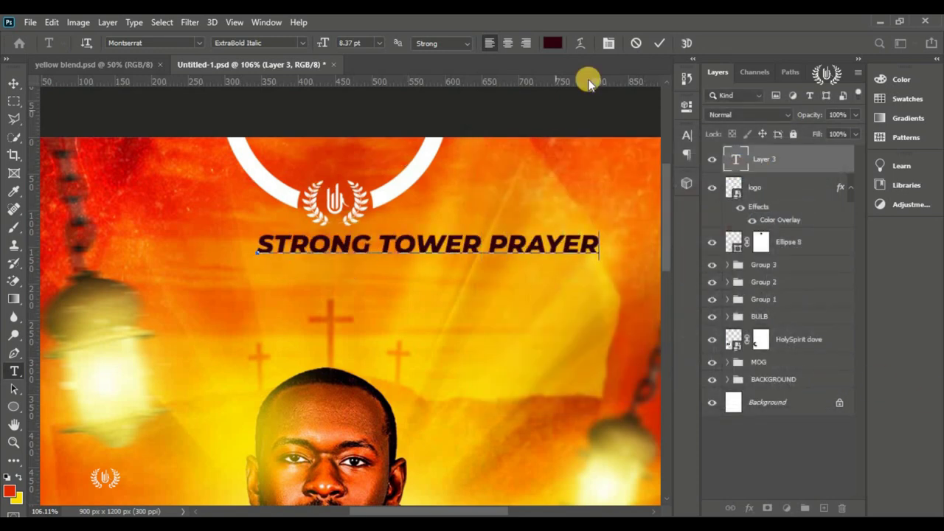
key(ctrl+Return)
click(52, 23)
click(158, 320)
drag(601, 245, 376, 247)
key(Return)
scroll(238, 99, down, 5)
scroll(238, 98, up, 5)
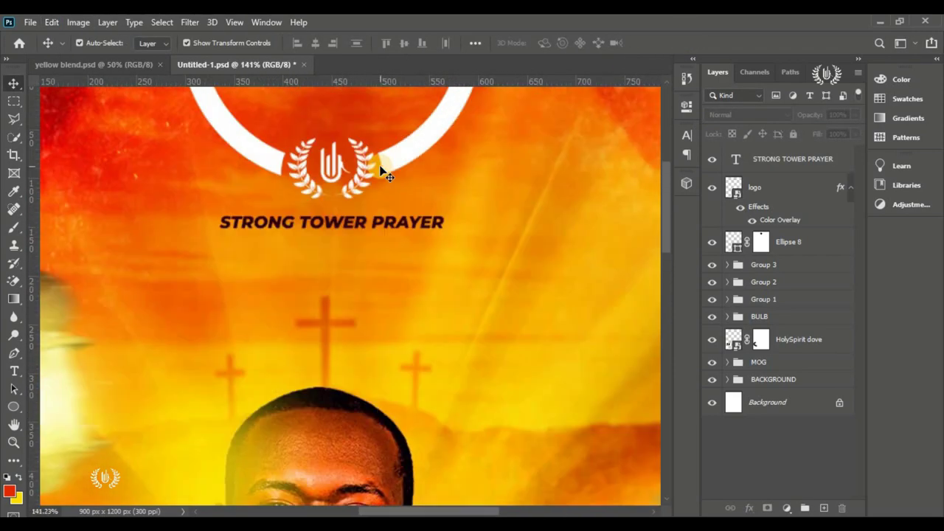
- Add a 'MINISTRY INTERNATIONAL' text line in Medium weight below the heading
key(t)
click(310, 309)
click(303, 42)
click(272, 147)
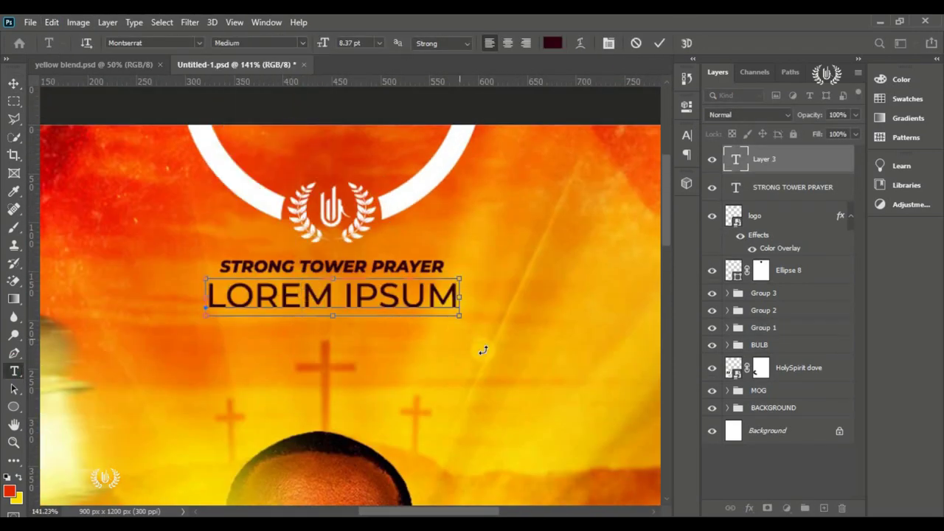
text(MINISTRY INTERNATIONAL)
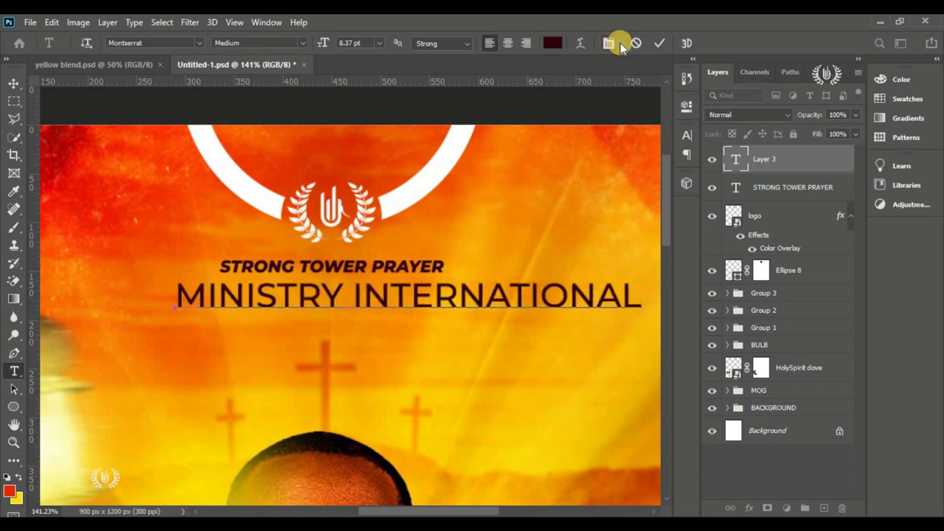
click(659, 43)
- Shrink MINISTRY INTERNATIONAL to the heading's width and place it under the heading
key(v)
drag(643, 295, 337, 292)
drag(284, 298, 337, 291)
click(685, 43)
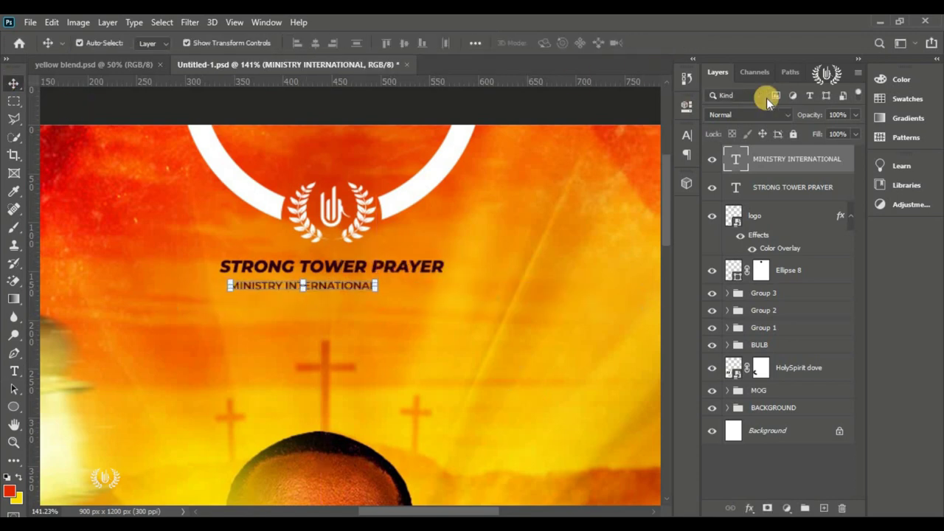
- Change MINISTRY INTERNATIONAL to SemiBold weight
click(686, 135)
click(636, 156)
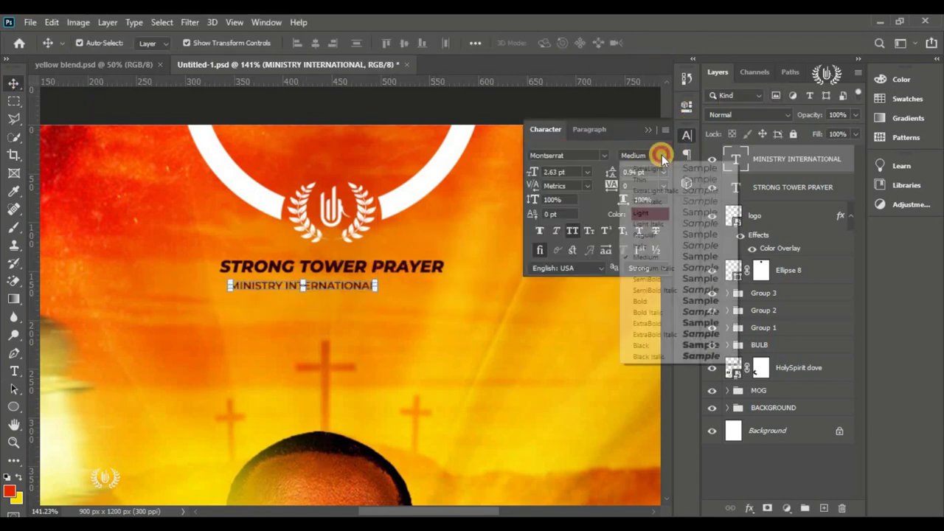
click(697, 258)
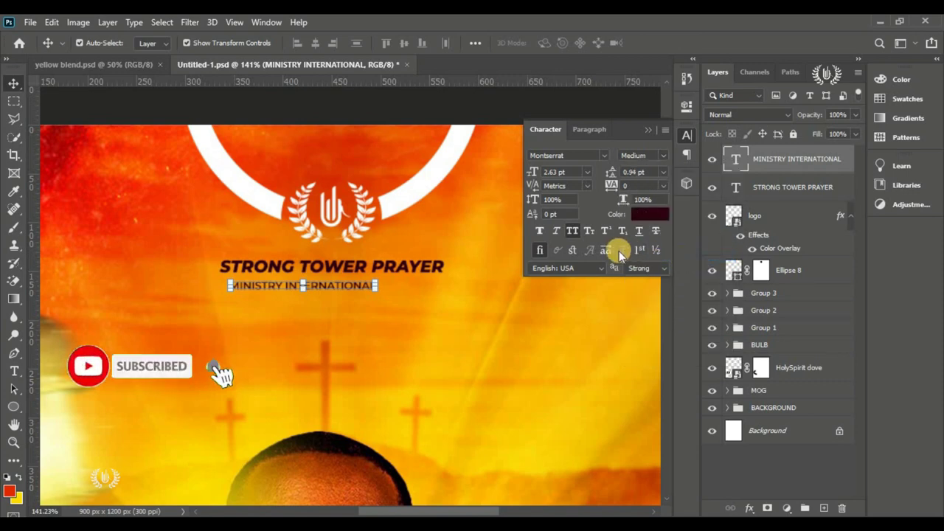
click(662, 155)
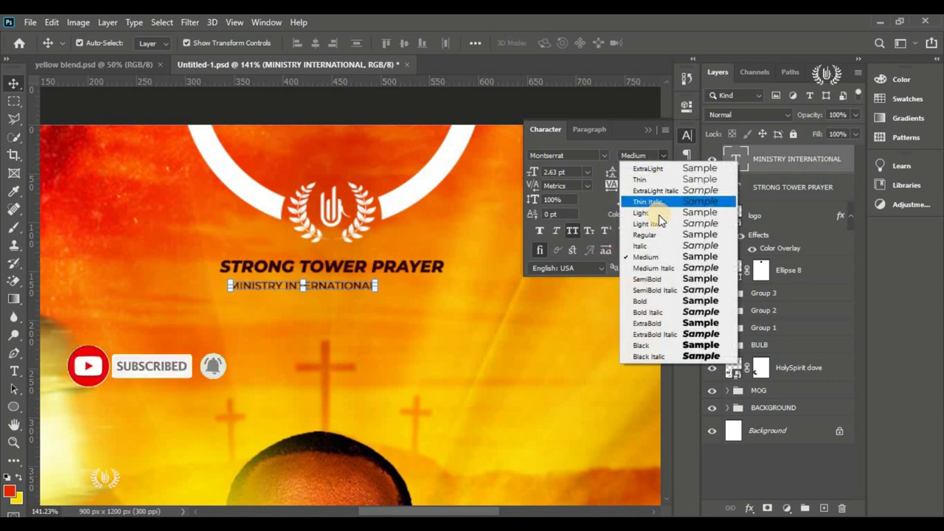
click(688, 280)
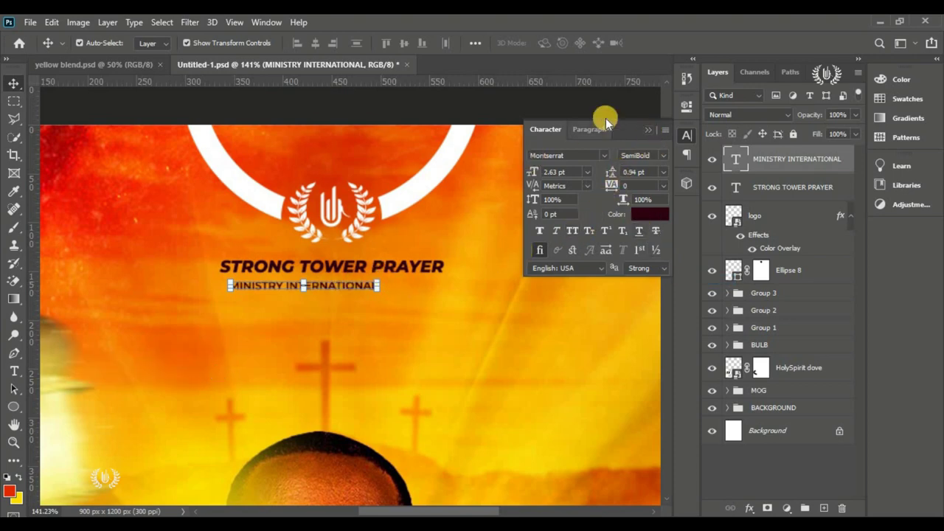
click(648, 129)
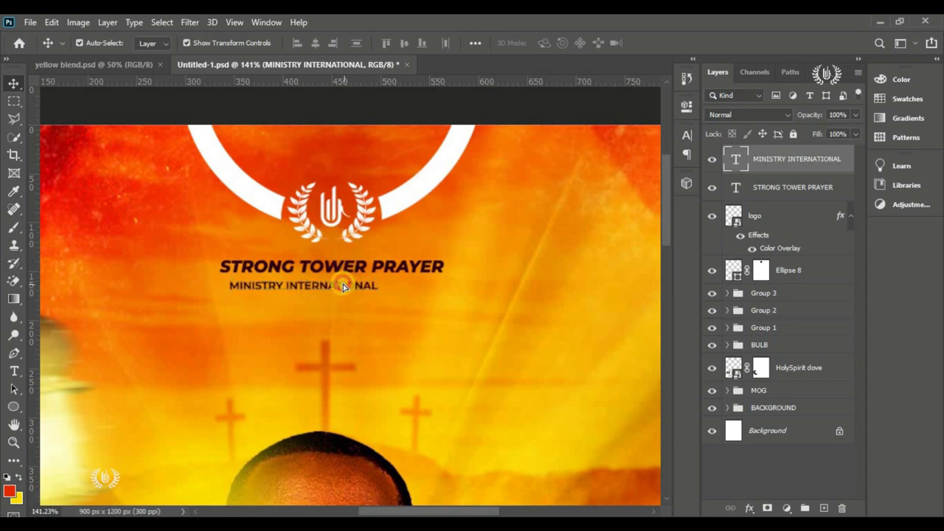
- Widen the subline's letter spacing, set it to 2 pt, and stretch it under the heading
drag(343, 284, 362, 274)
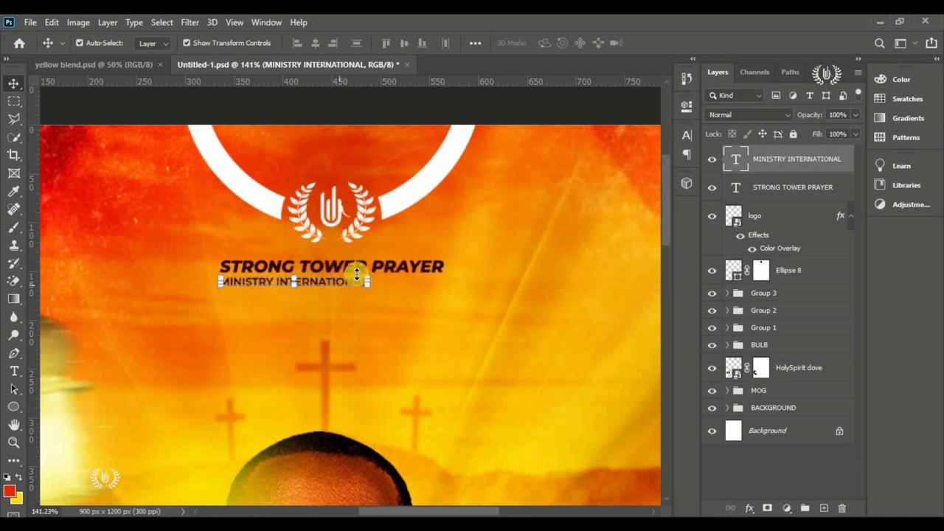
click(685, 132)
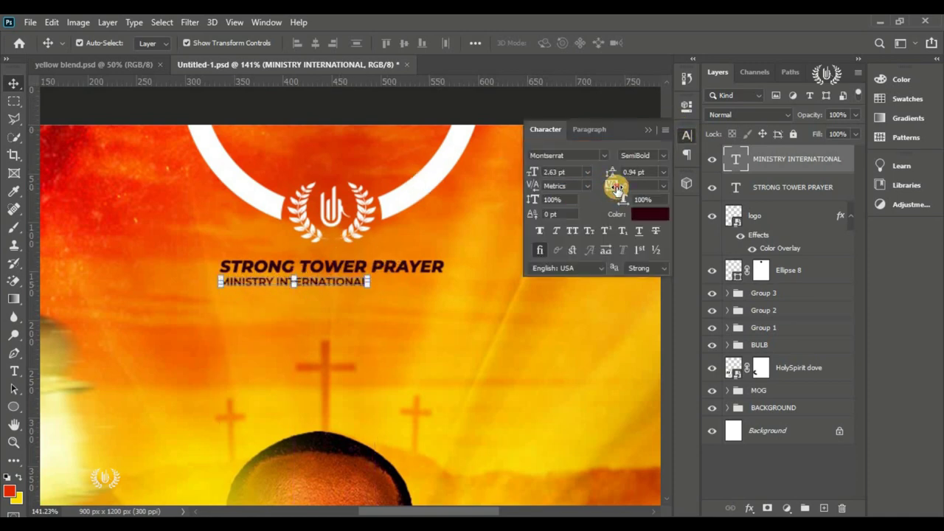
mouse_move(616, 187)
mouse_down()
mouse_move(628, 188)
mouse_move(609, 182)
mouse_move(623, 192)
mouse_up()
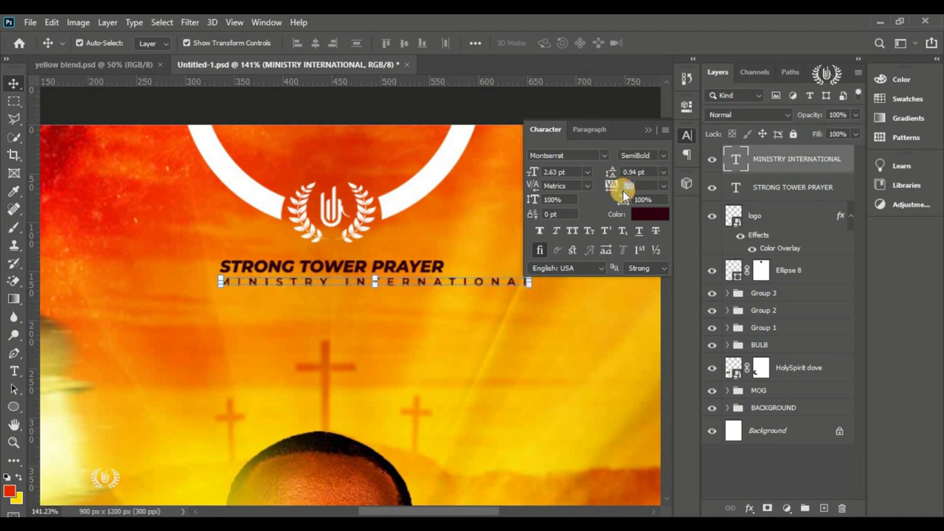
drag(439, 281, 416, 282)
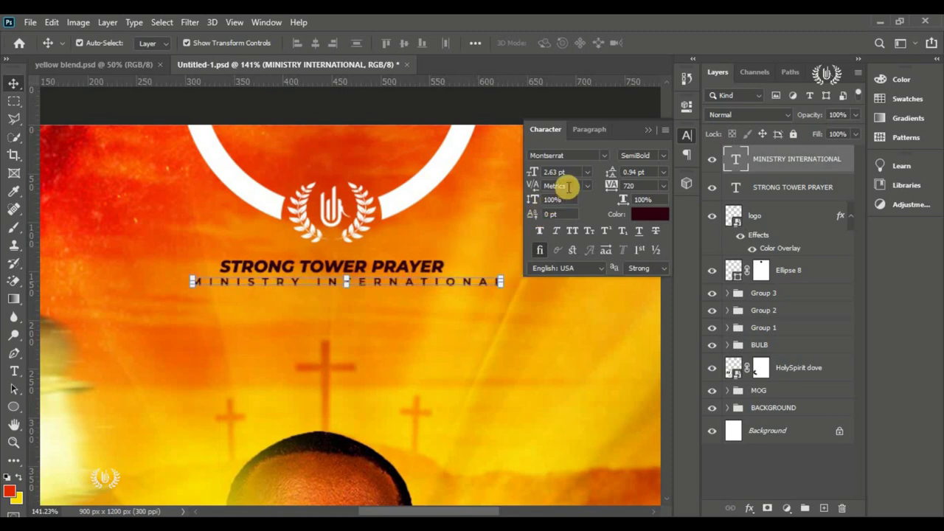
click(524, 171)
text(2)
key(Return)
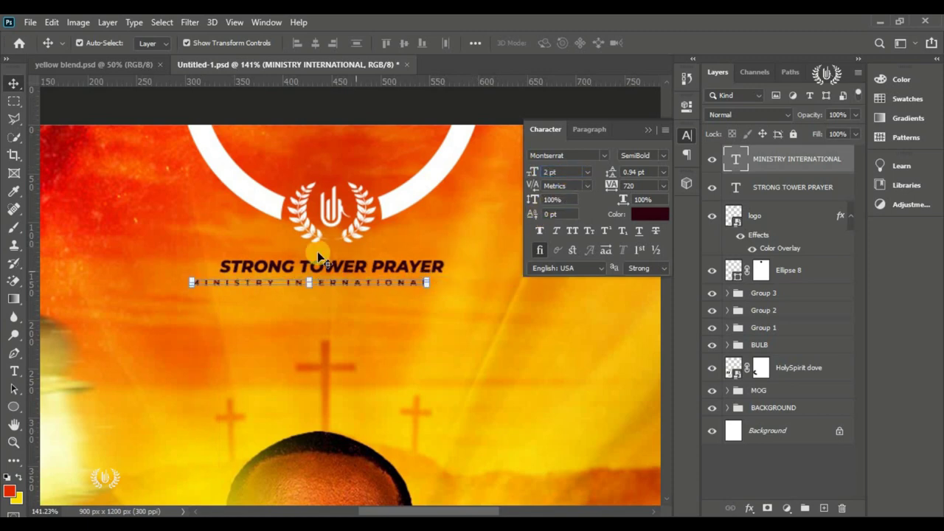
drag(386, 287, 406, 287)
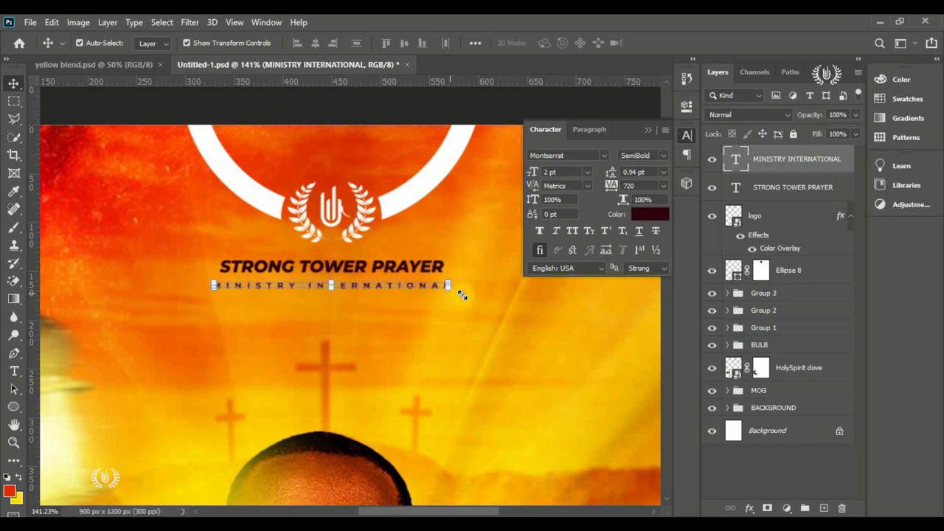
drag(462, 295, 472, 293)
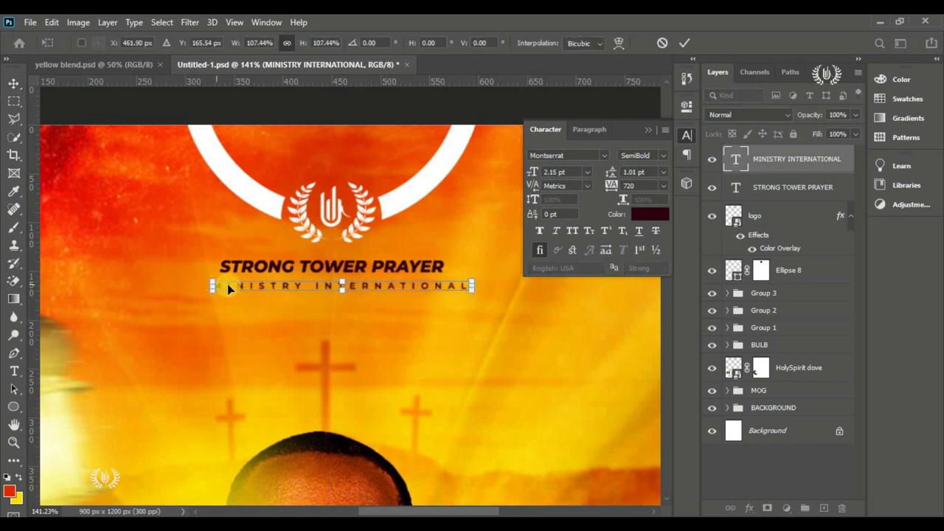
click(684, 43)
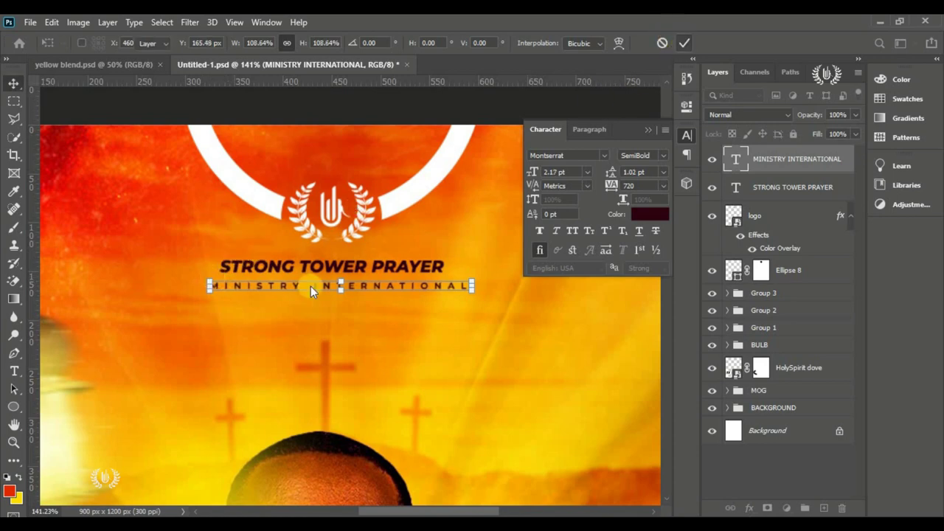
mouse_move(359, 288)
mouse_down()
mouse_move(351, 263)
mouse_move(356, 278)
mouse_up()
- Set the subline's tracking to 500 and scale it up to about 120%
scroll(349, 304, down, 1)
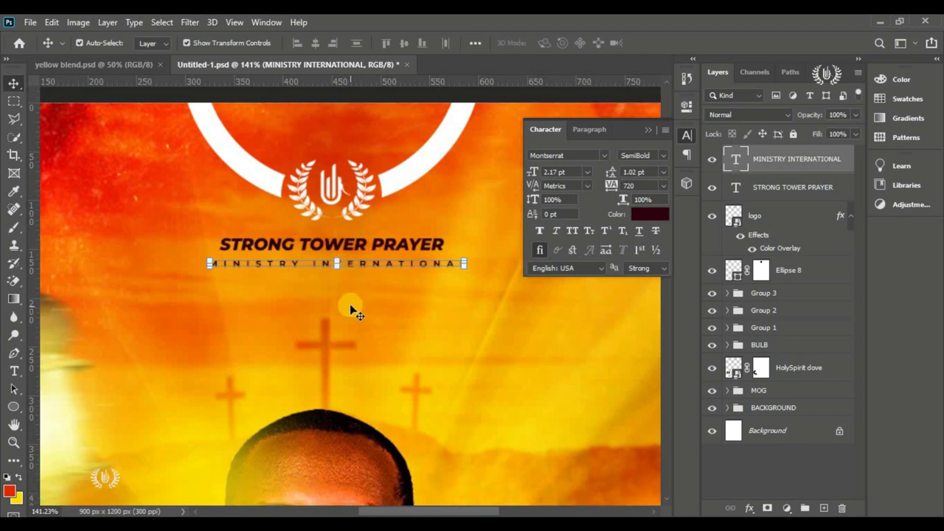
key(ctrl+0)
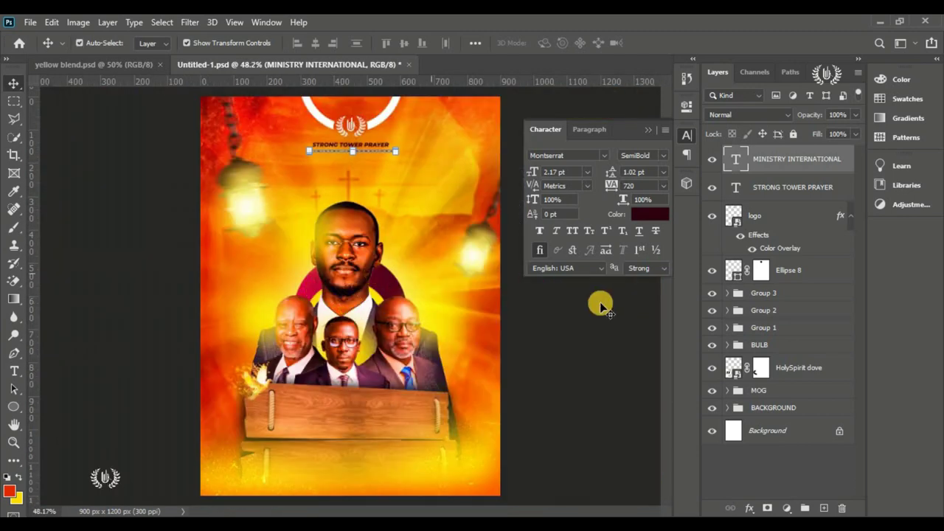
click(586, 285)
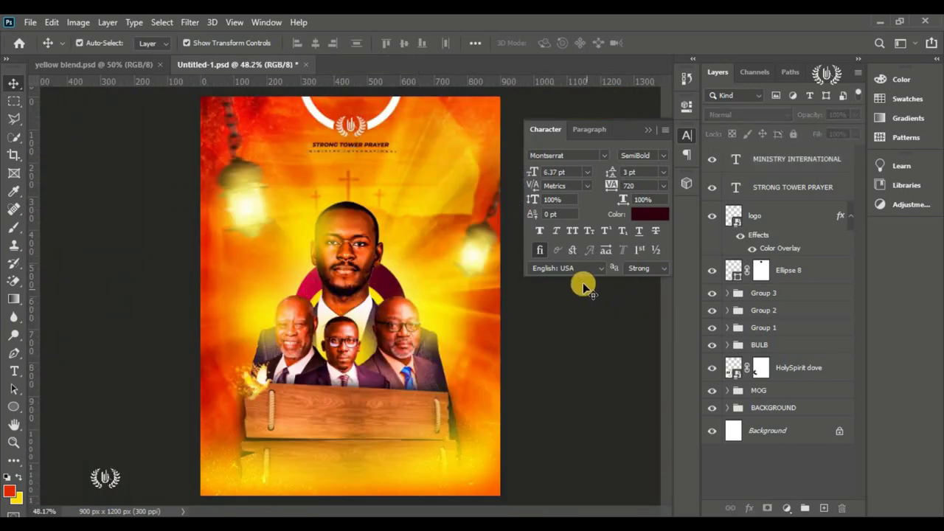
click(359, 152)
click(627, 185)
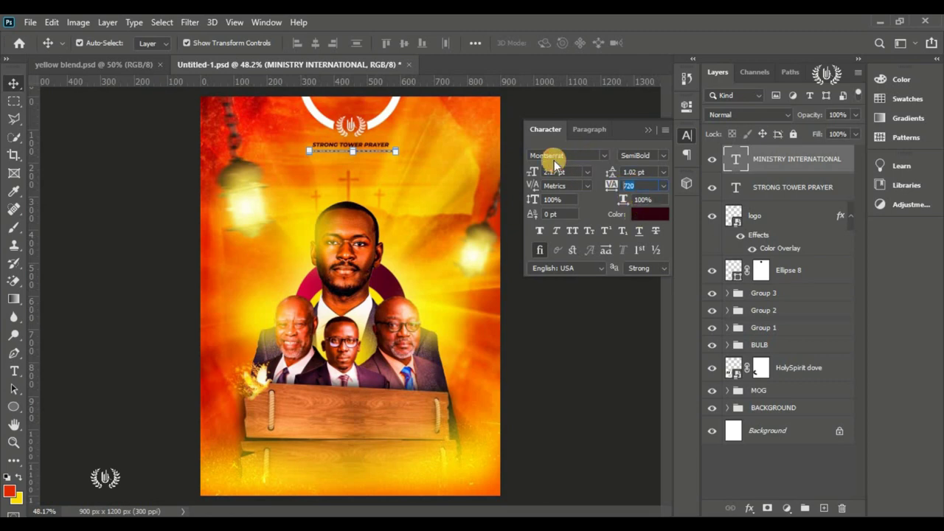
text(500)
key(Return)
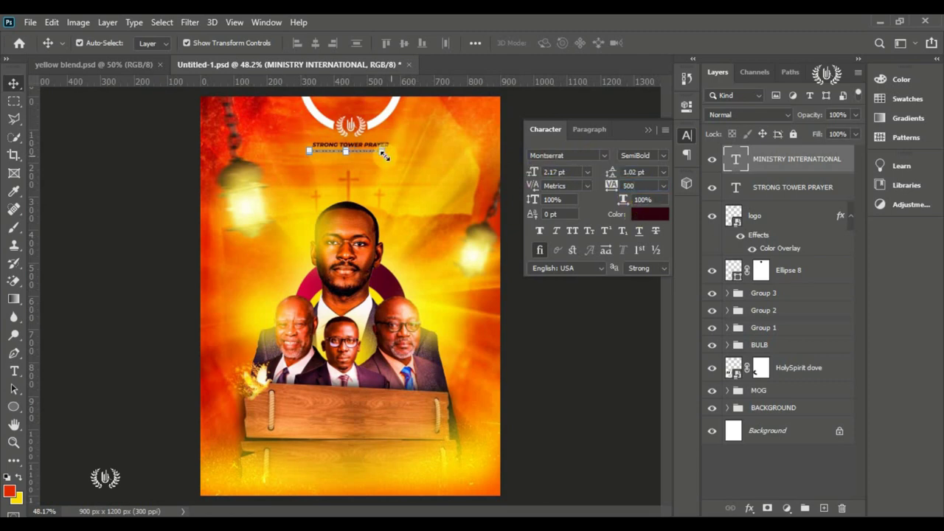
drag(394, 158, 399, 157)
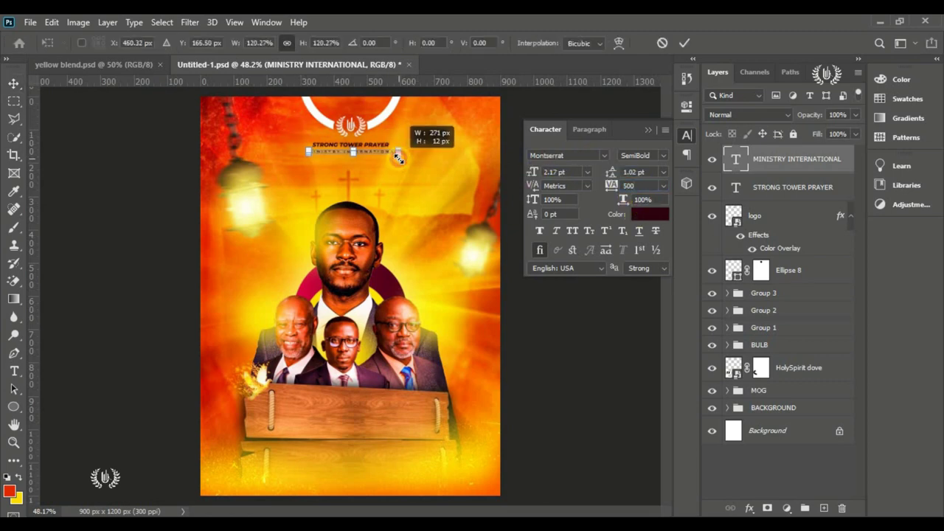
click(595, 101)
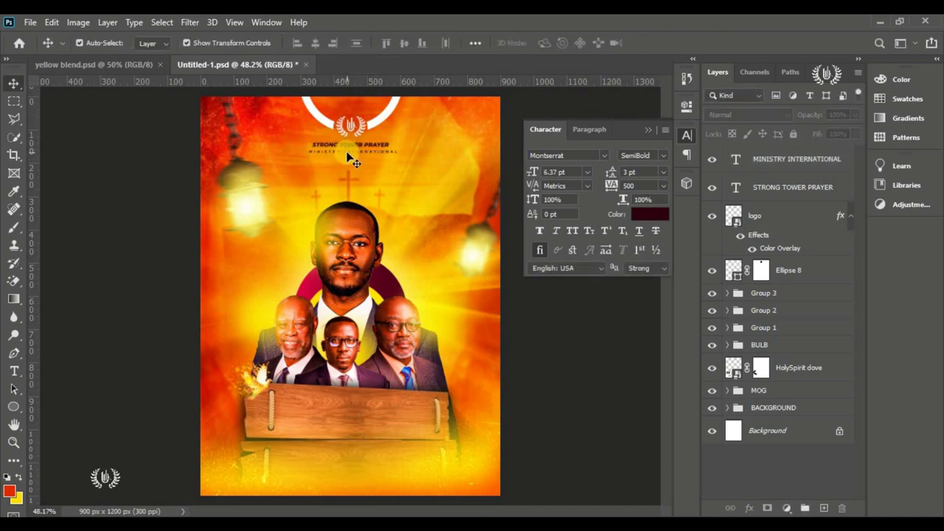
click(347, 153)
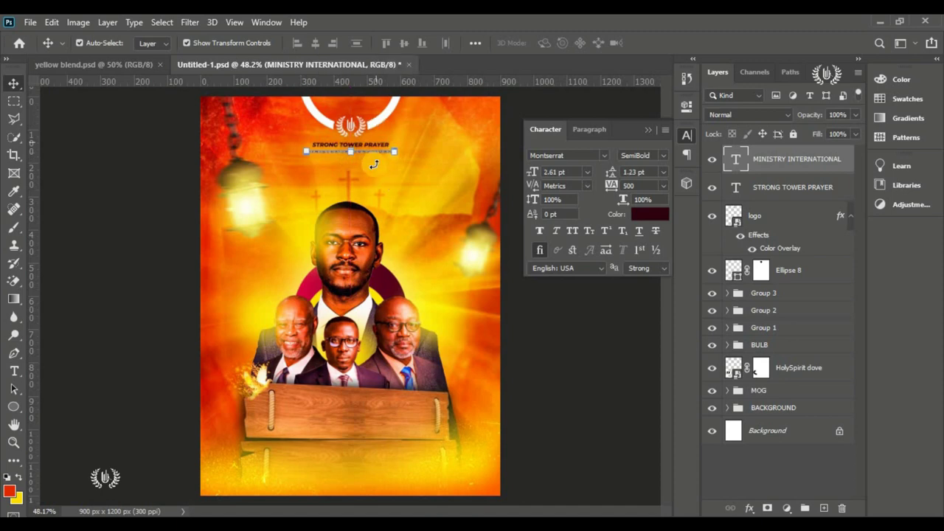
scroll(361, 152, up, 3)
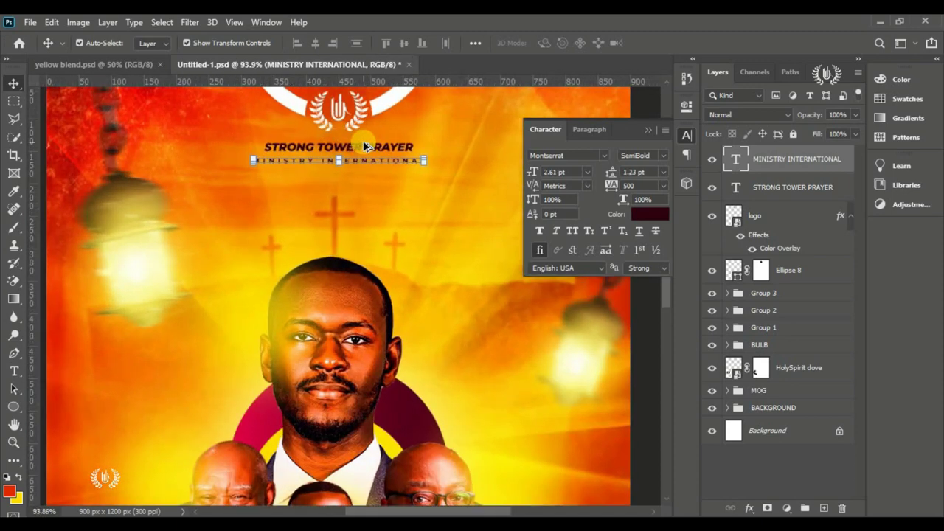
click(650, 130)
click(648, 129)
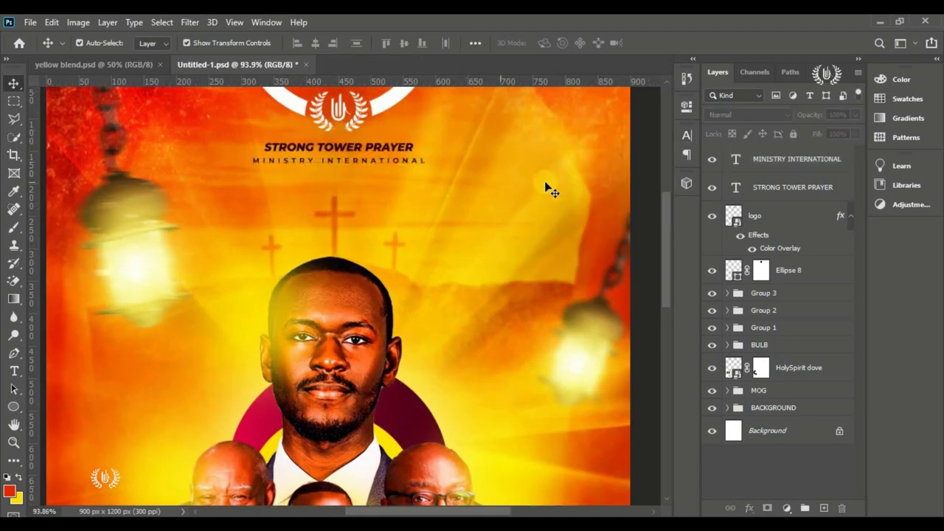
- Start a new text line below the subline with letter spacing 0
drag(14, 371, 63, 369)
click(305, 197)
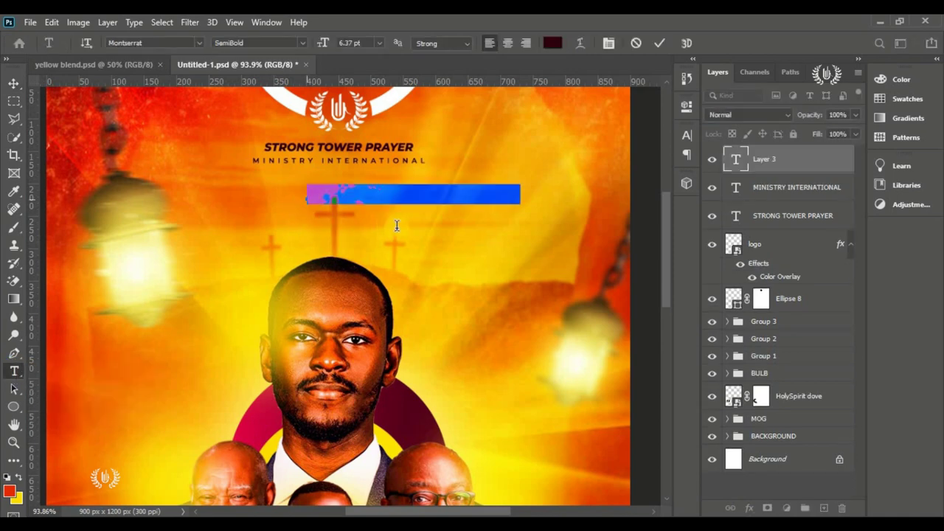
drag(430, 226, 415, 221)
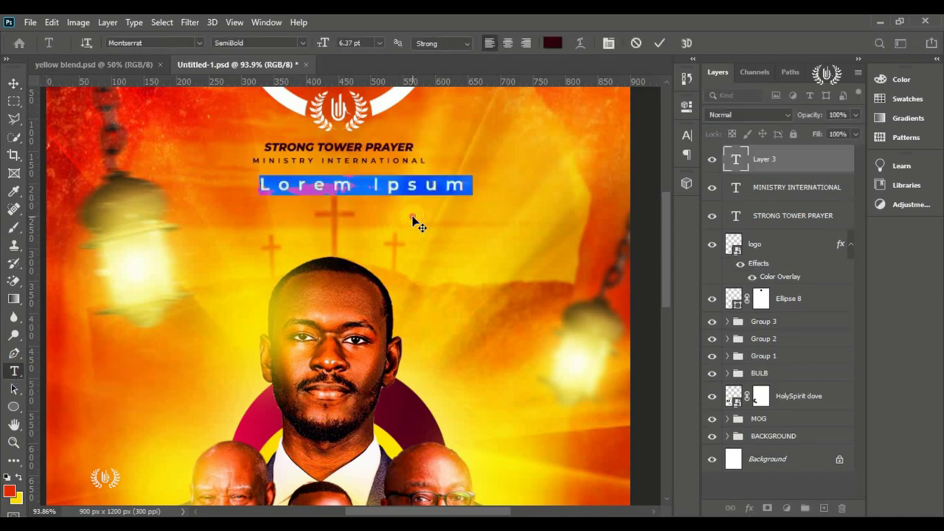
click(687, 136)
click(639, 185)
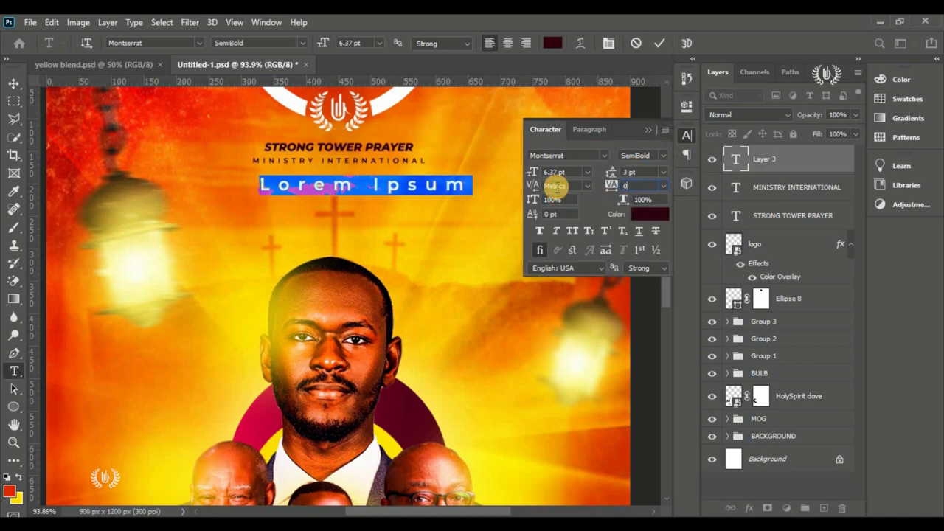
text(0)
key(Return)
click(647, 130)
- Replace the placeholder with 'Presents' and move it under the title
click(323, 184)
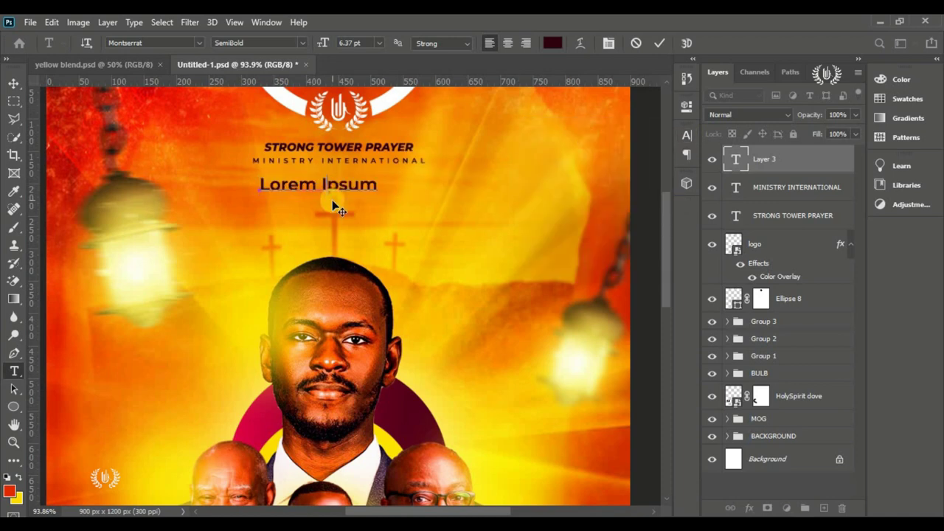
key(ctrl+a)
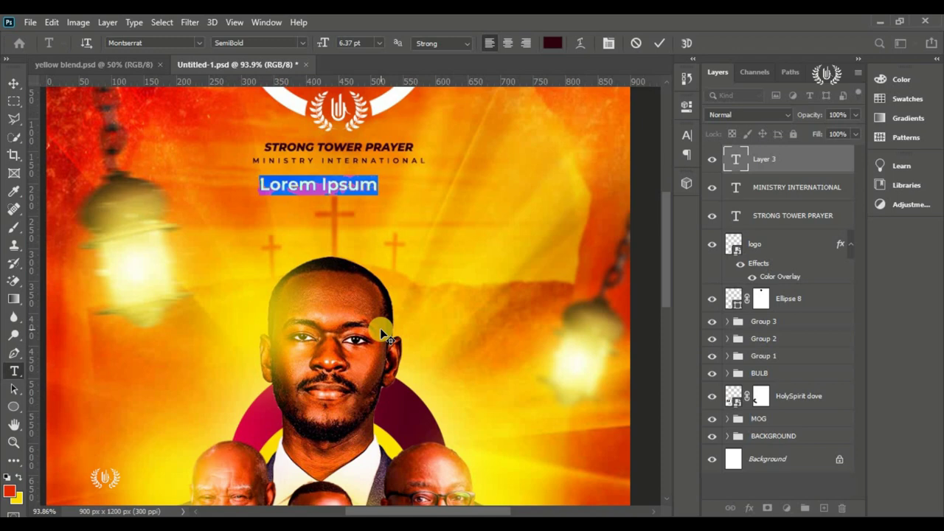
text(Pres)
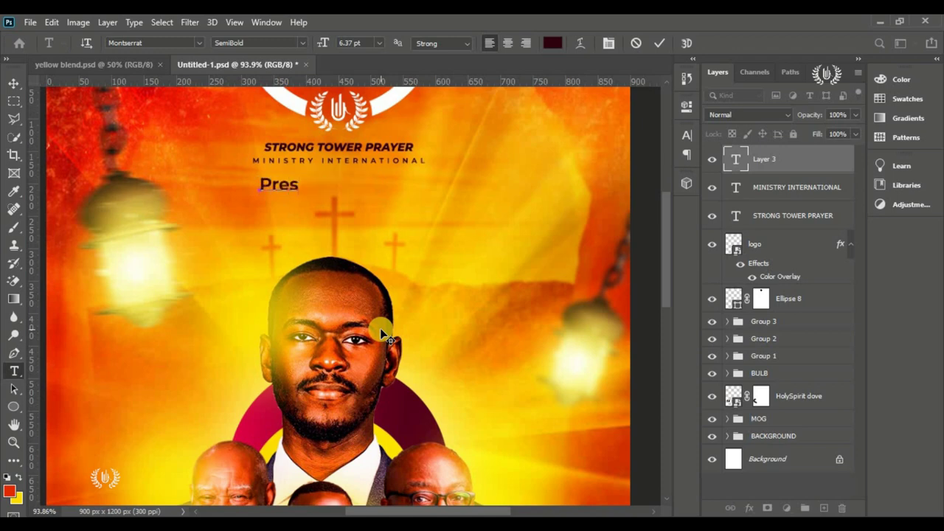
text(ents)
key(ctrl+a)
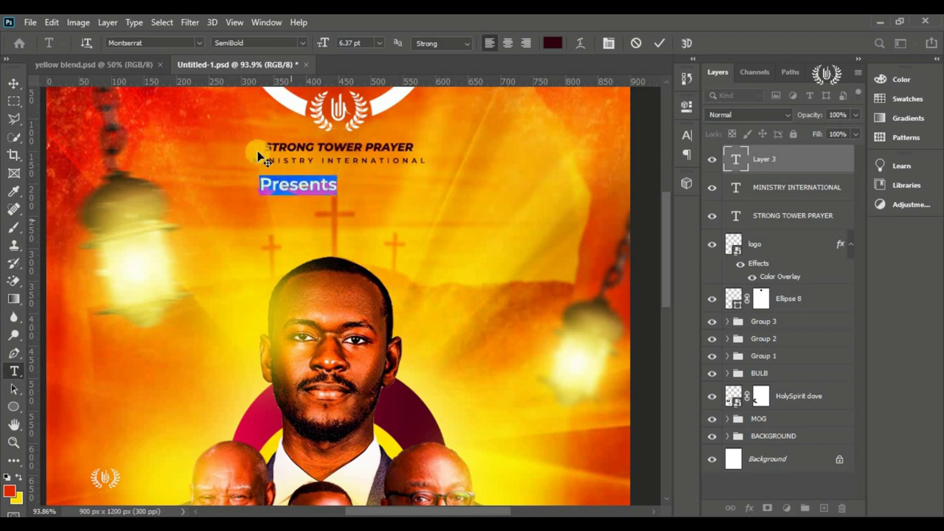
drag(270, 246, 385, 243)
- Set Presents in the Candice font at 5.5 pt and commit the text
click(200, 43)
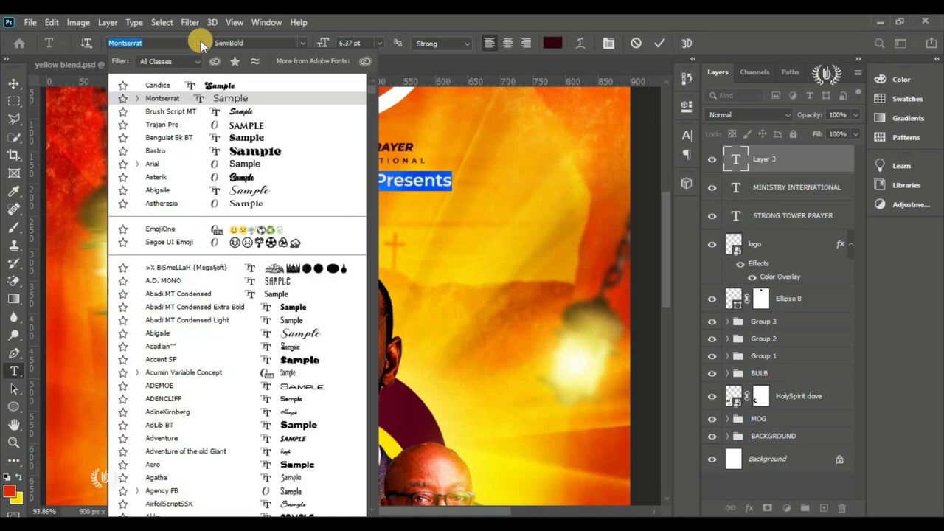
click(200, 42)
click(203, 45)
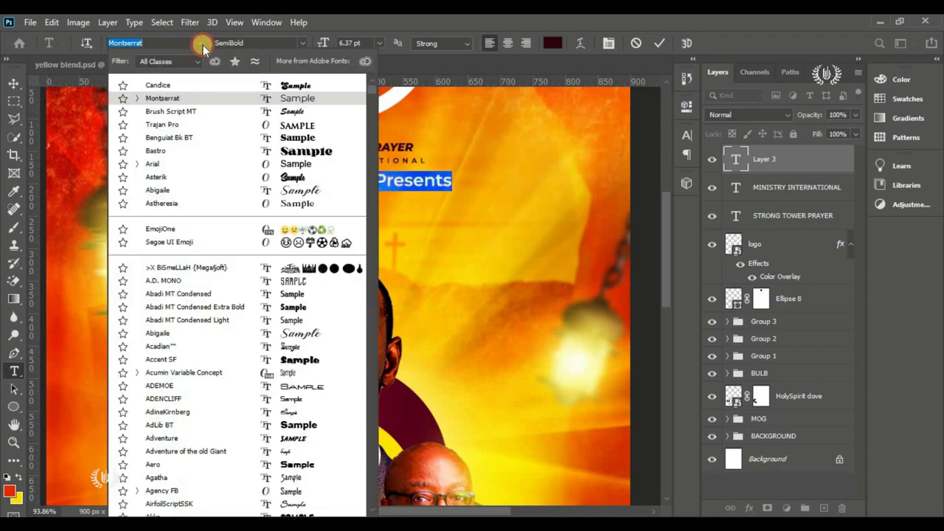
click(206, 92)
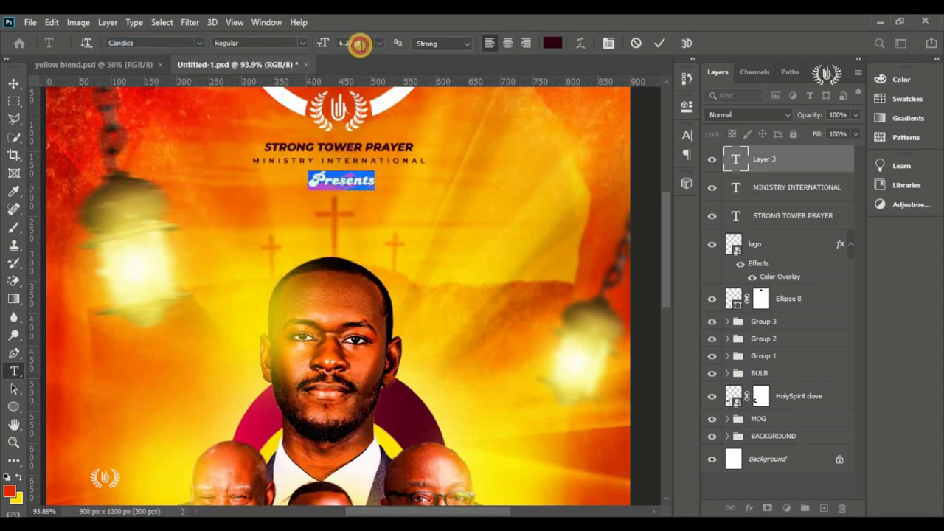
click(359, 44)
text(5.)
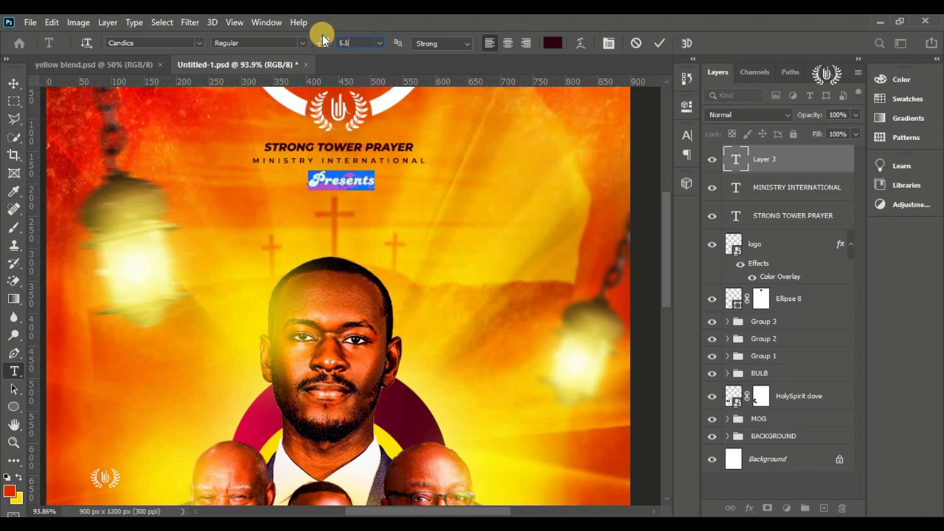
text(5)
key(Return)
click(614, 64)
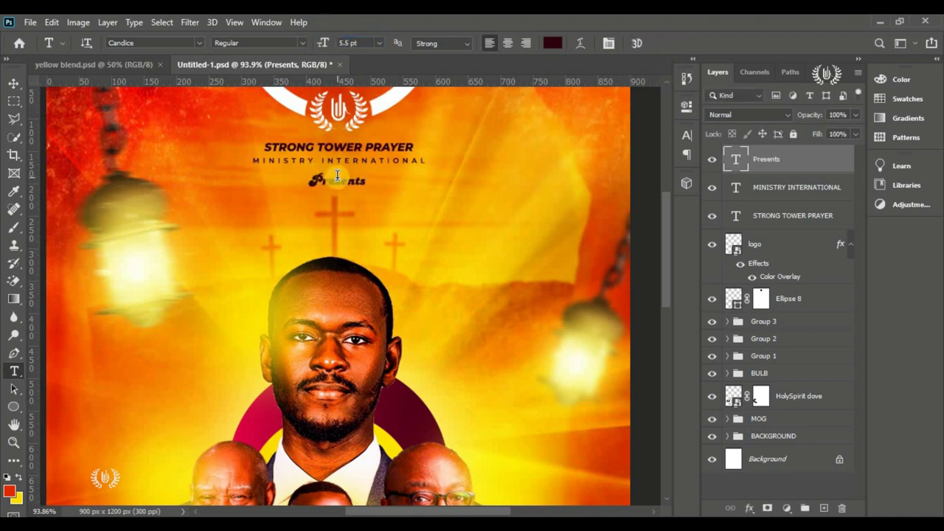
click(14, 82)
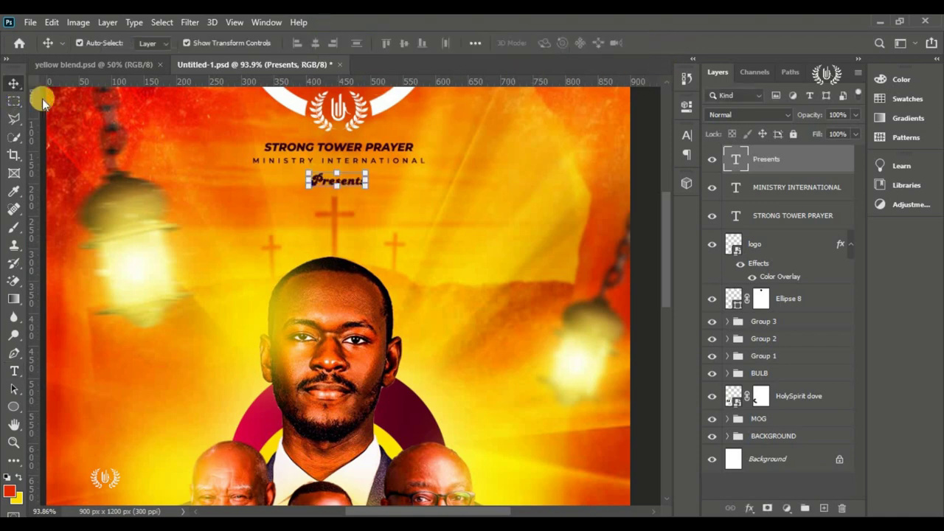
- Select the three title text layers and align their horizontal centres
click(780, 227)
click(786, 229)
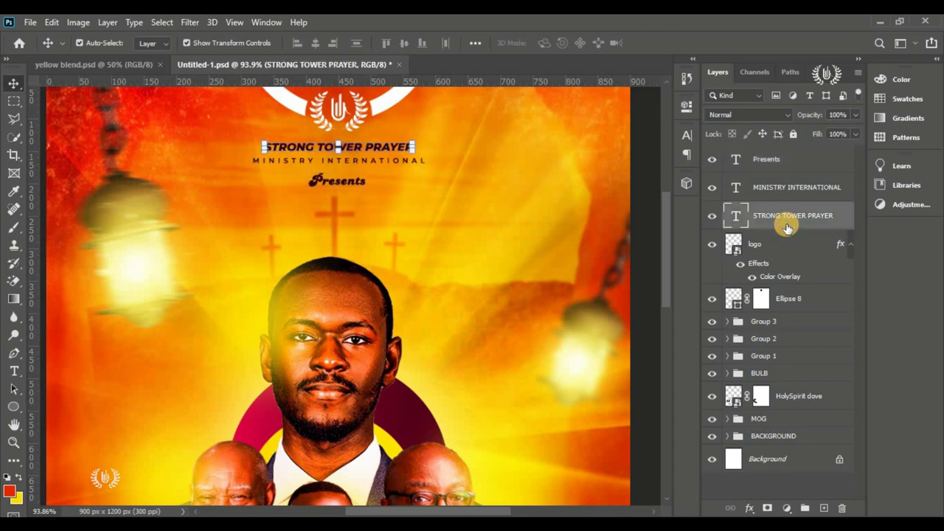
shift+click(795, 170)
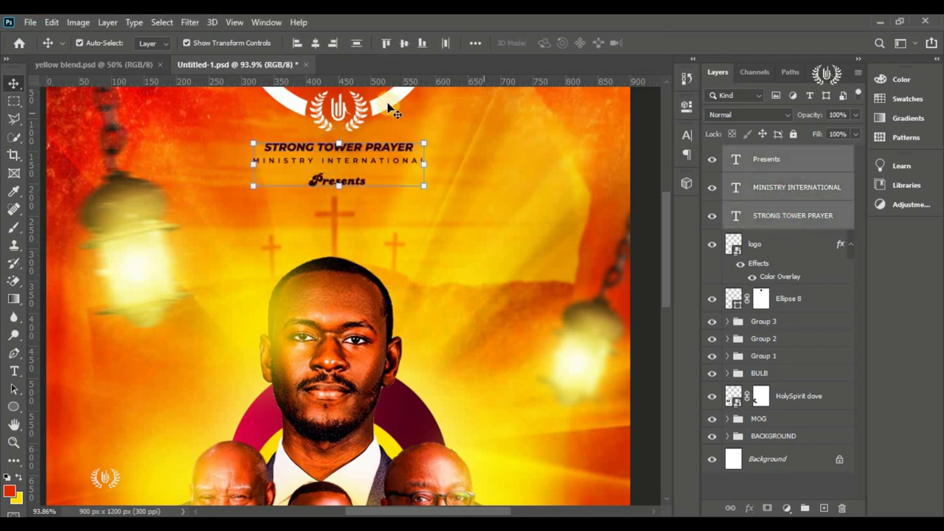
click(315, 44)
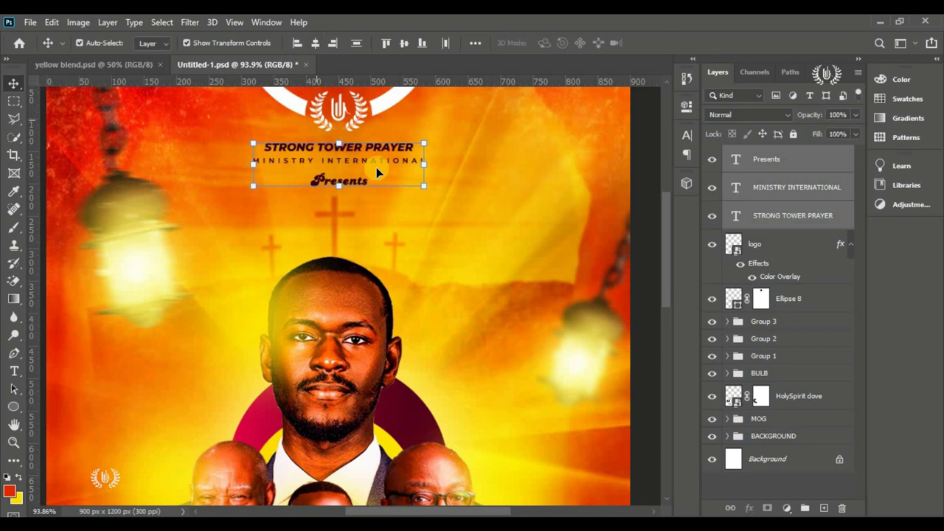
key(ctrl+0)
click(575, 166)
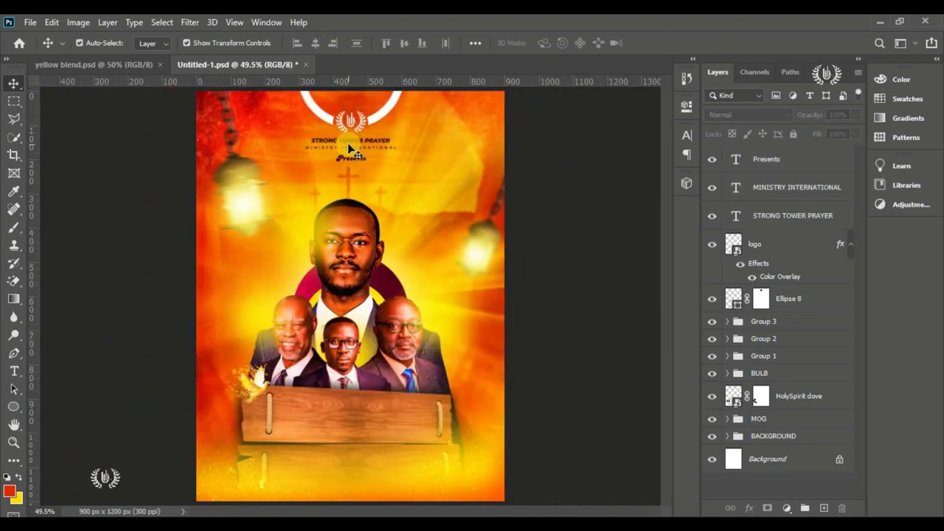
- Scale the three title lines together to about 107.6%
click(780, 160)
shift+click(780, 215)
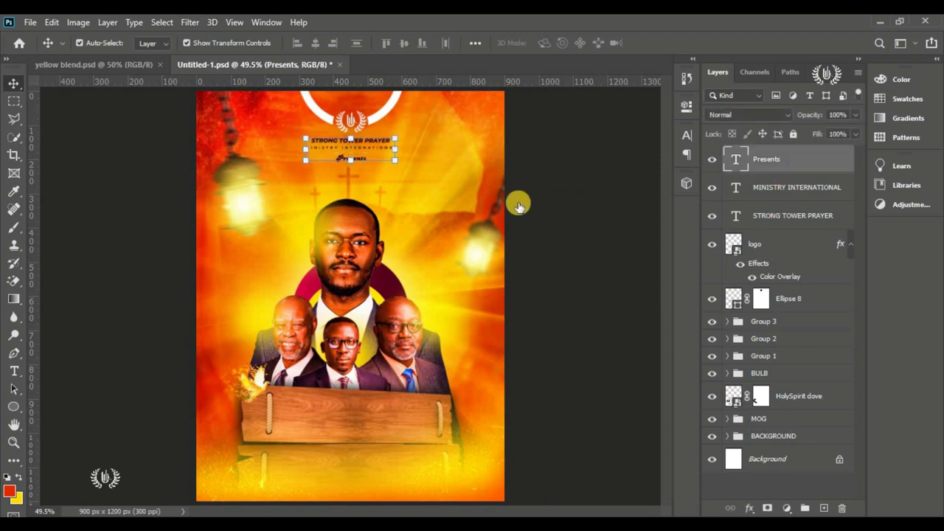
click(351, 161)
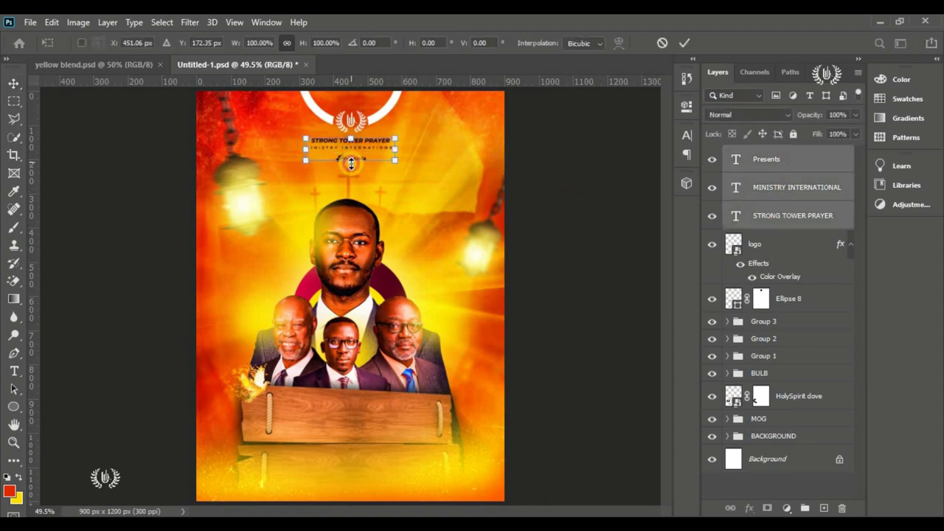
drag(351, 166, 353, 167)
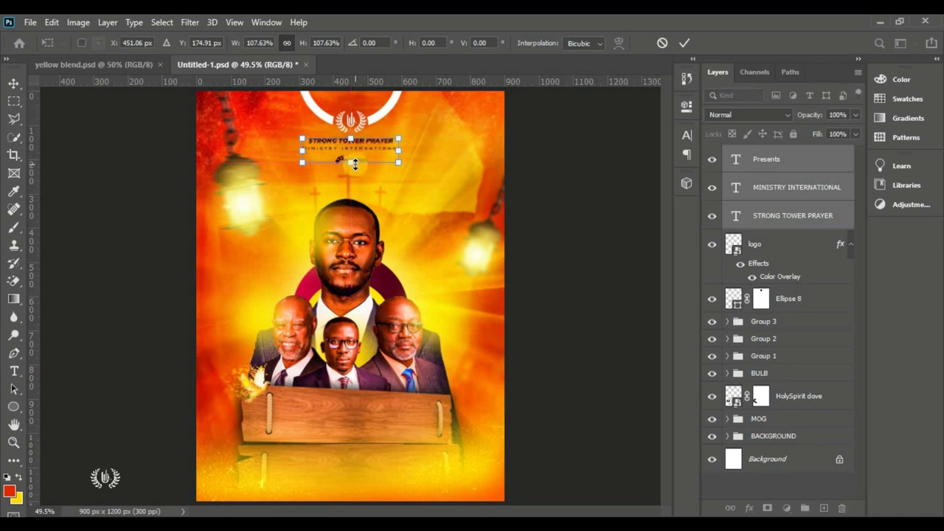
click(683, 43)
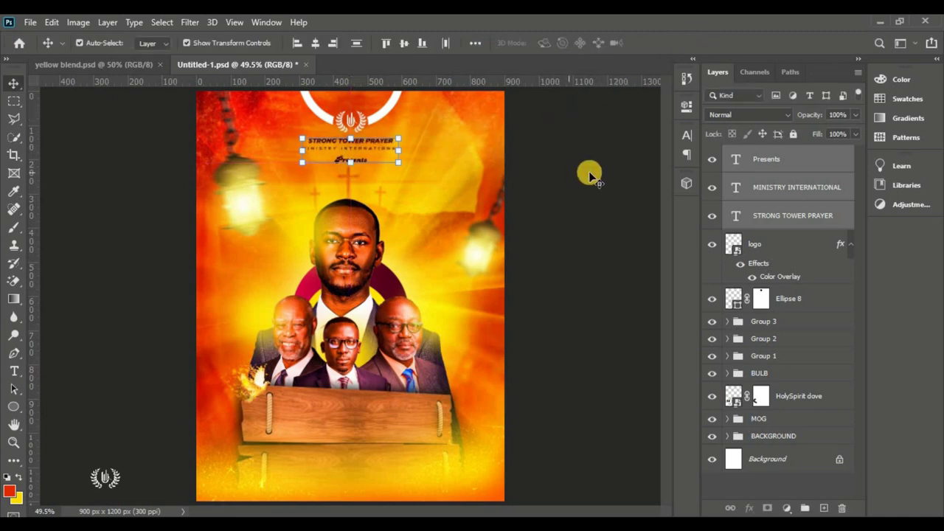
click(590, 175)
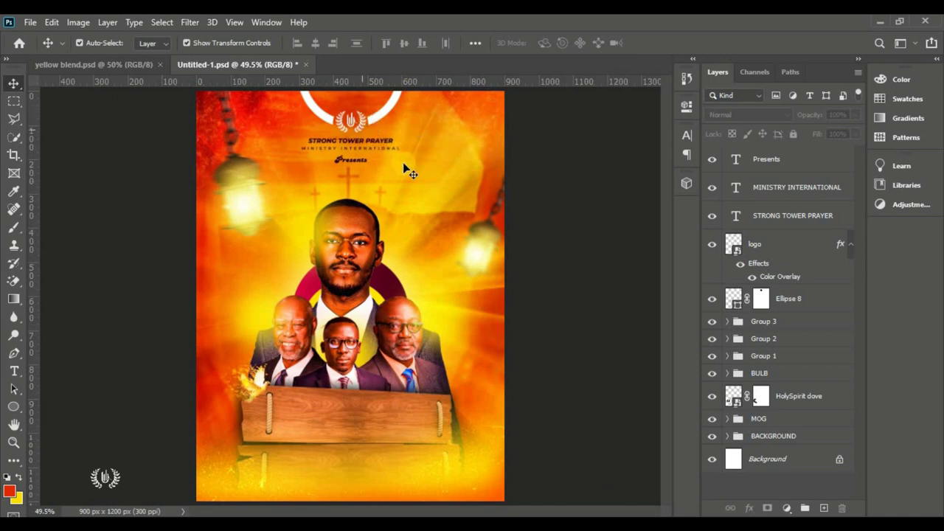
scroll(358, 136, down, 1)
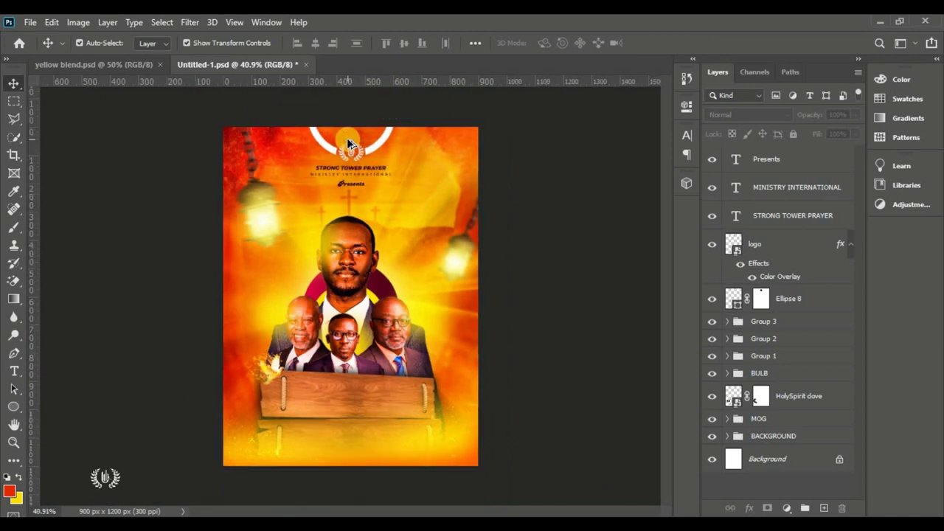
scroll(349, 152, up, 1)
click(659, 219)
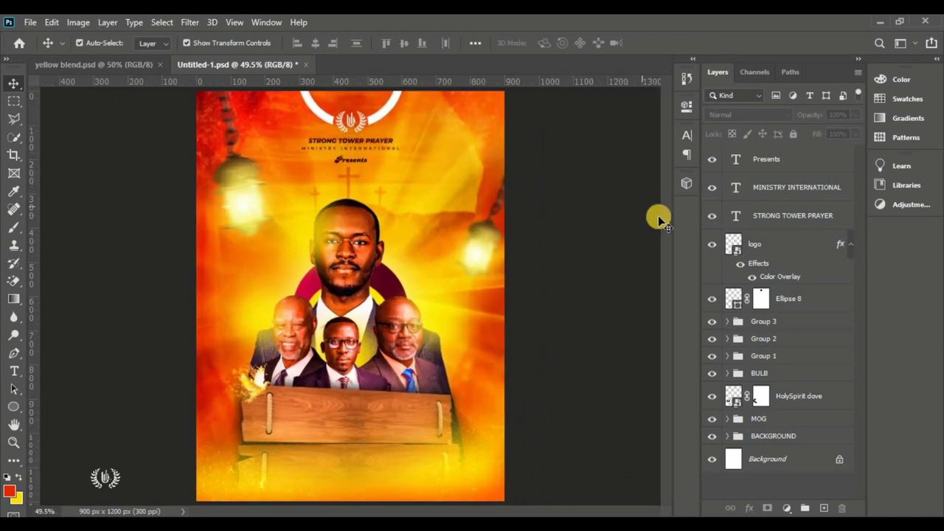
- Group Ellipse 8, the logo and the three title texts, naming the group CHURCH NAME
click(795, 298)
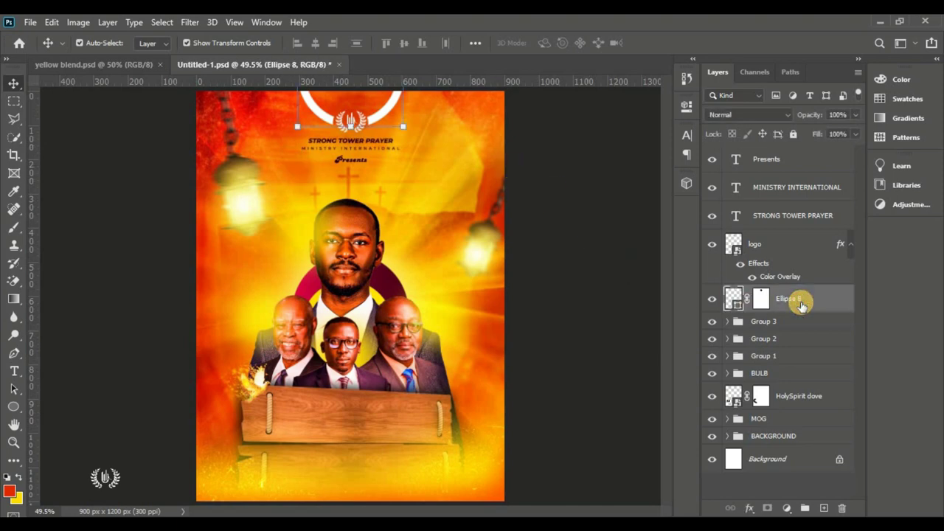
shift+click(770, 158)
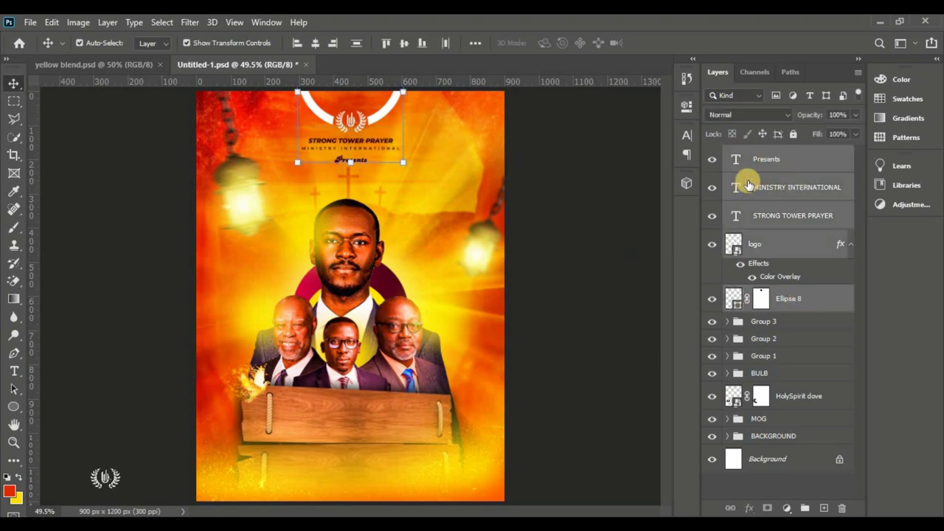
click(314, 43)
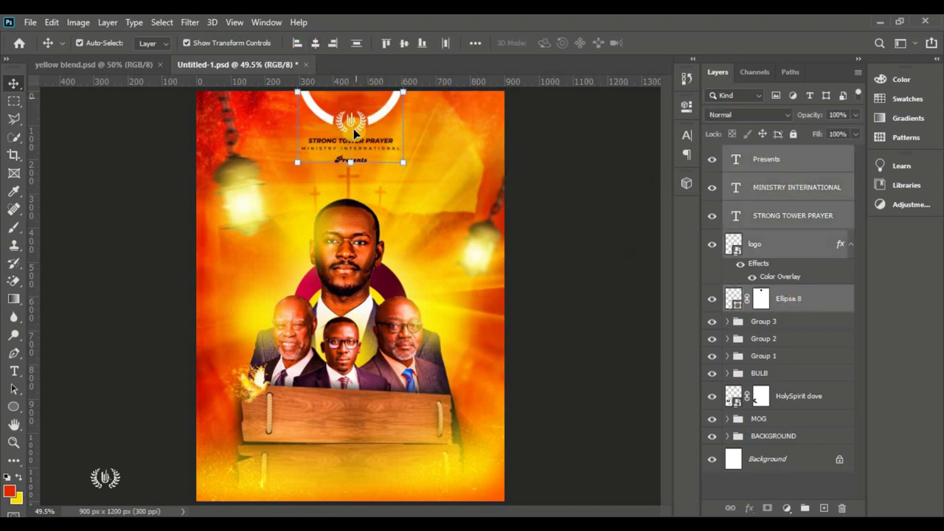
click(805, 508)
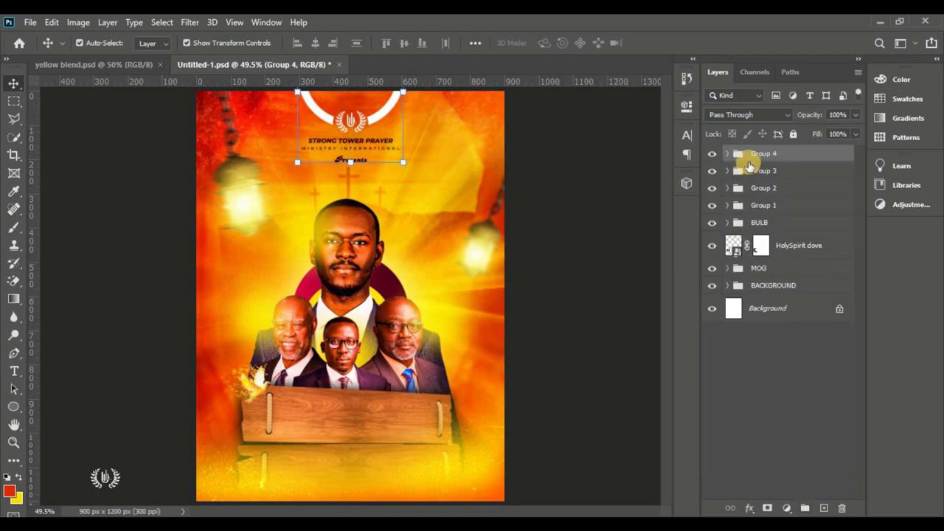
click(712, 154)
click(712, 154)
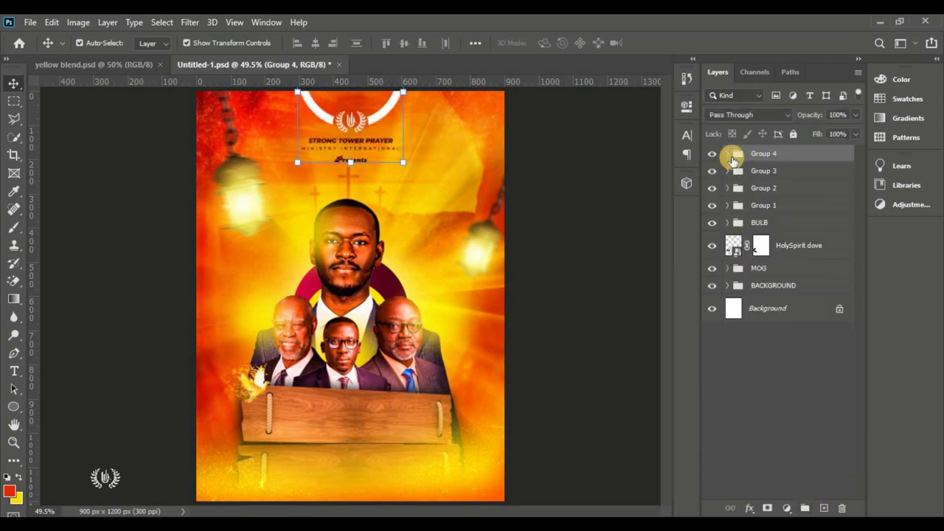
double_click(759, 154)
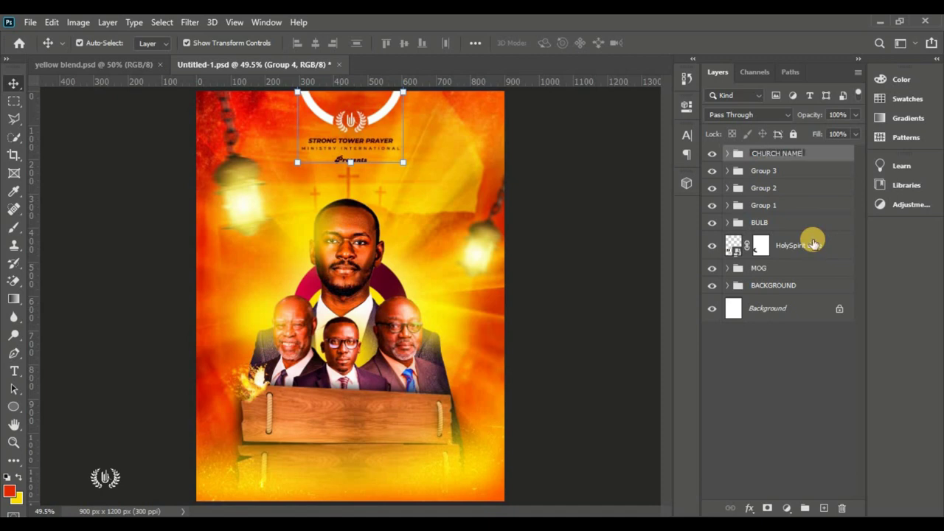
click(552, 226)
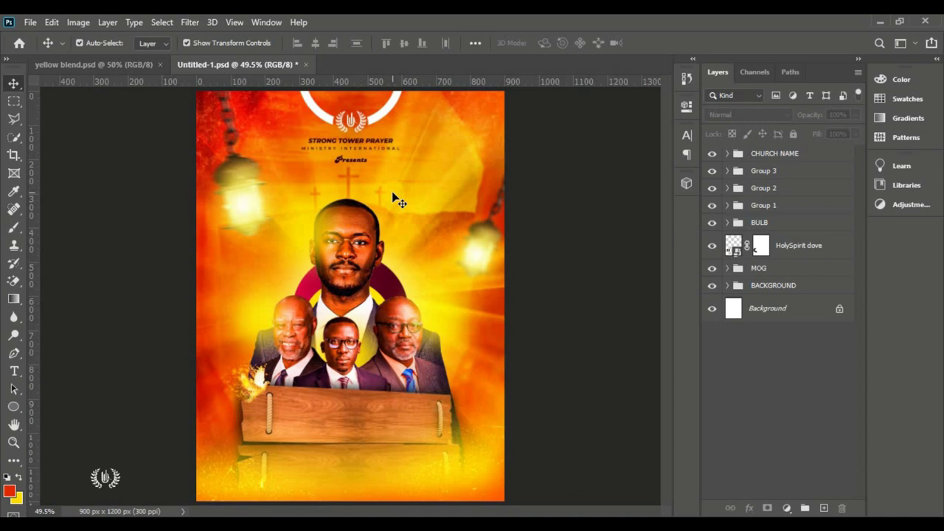
- Draw a 148 × 341 px dark maroon rectangle hanging from the poster's top-right edge
click(11, 407)
click(75, 407)
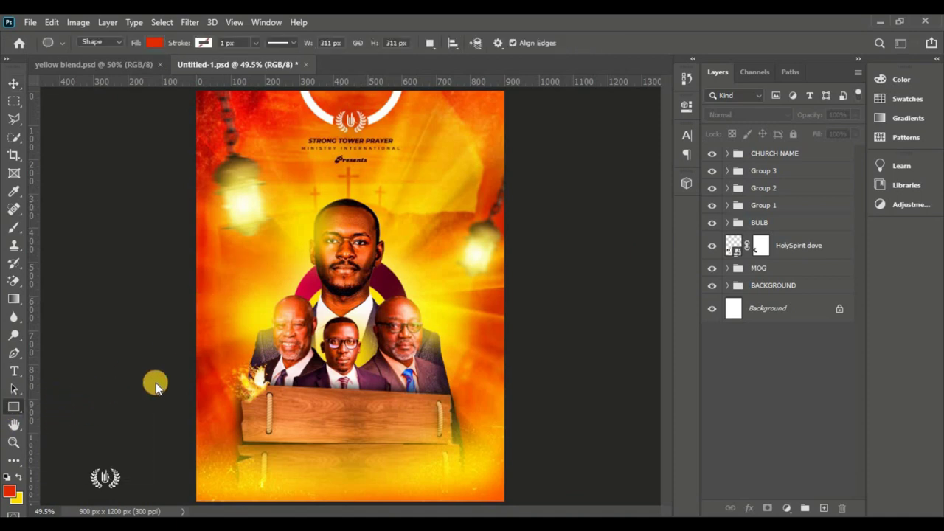
click(154, 42)
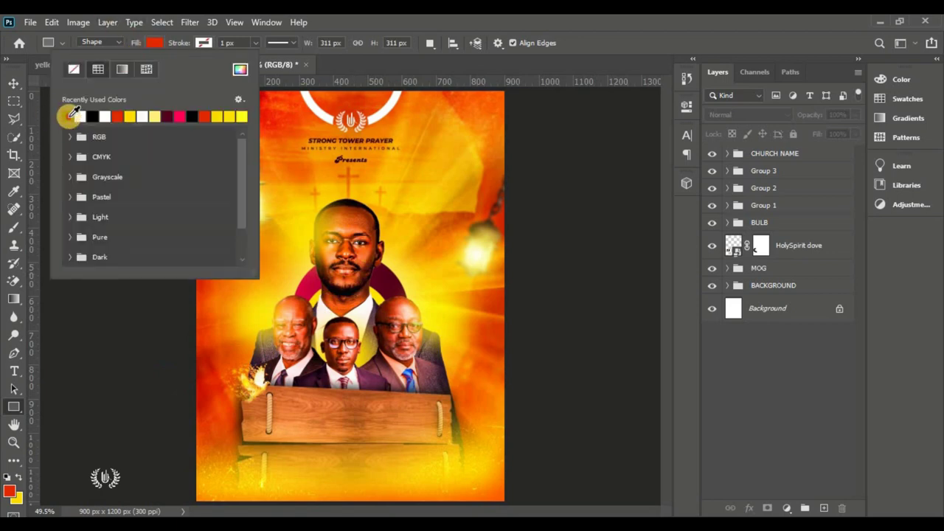
click(66, 116)
click(153, 43)
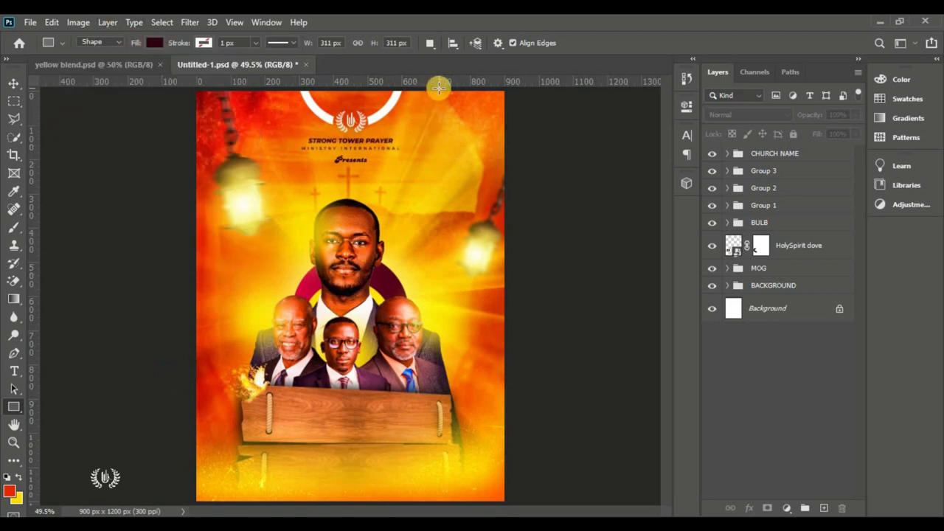
drag(428, 87, 477, 204)
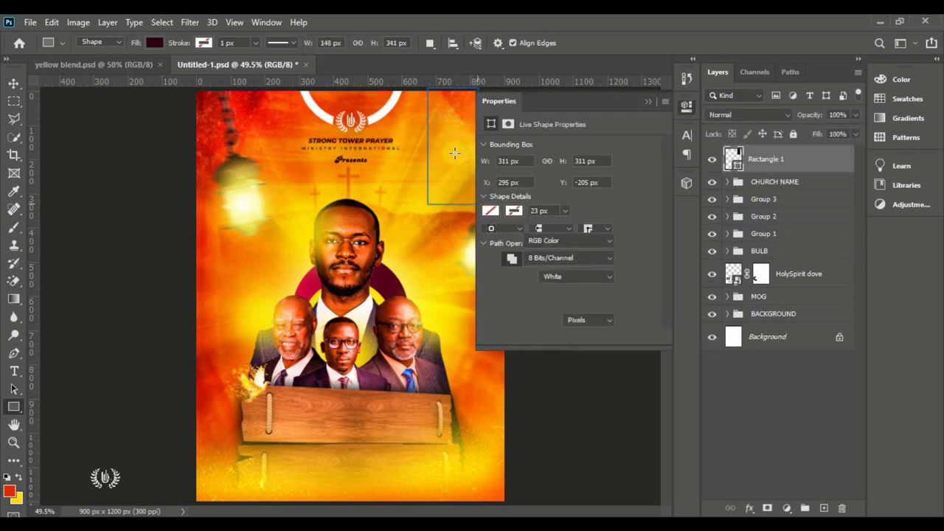
click(648, 101)
click(13, 81)
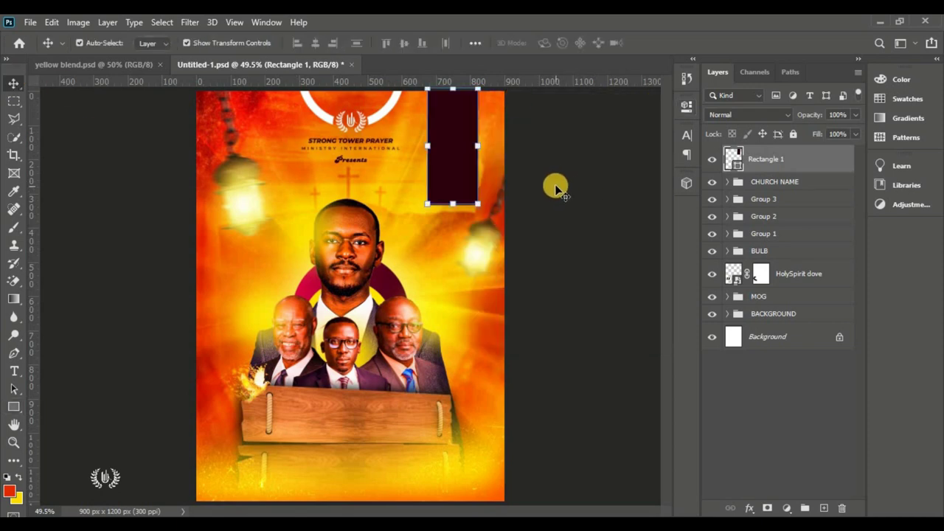
drag(459, 149, 459, 150)
- Warp the maroon rectangle's bottom edge into a wavy curl
click(52, 22)
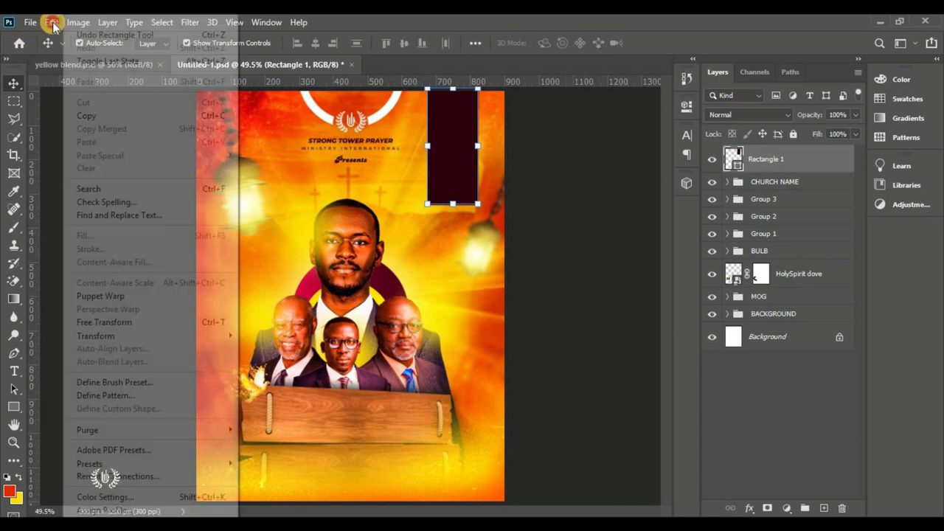
click(118, 320)
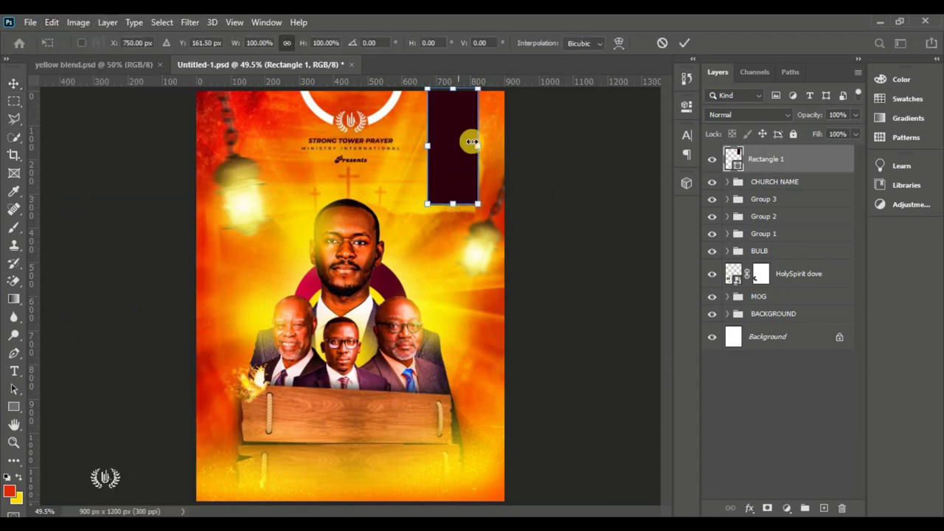
right_click(463, 136)
click(486, 229)
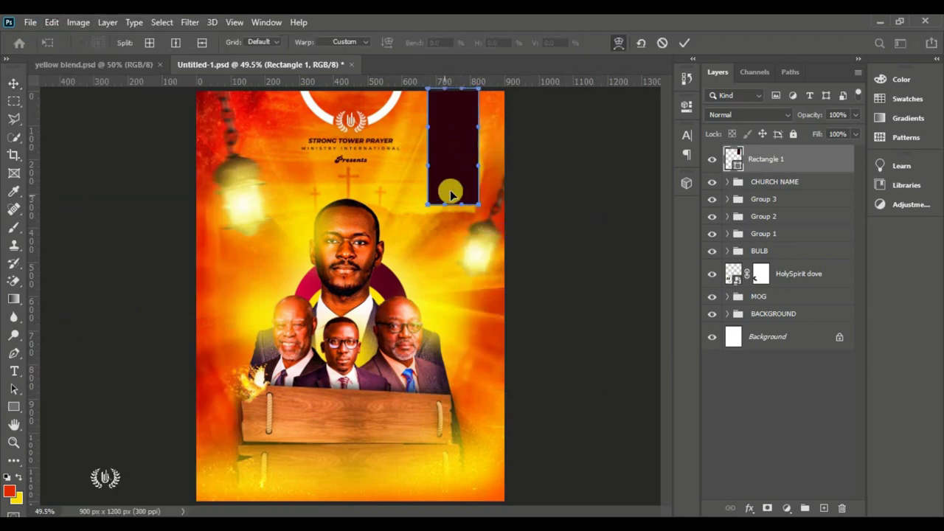
scroll(489, 169, up, 4)
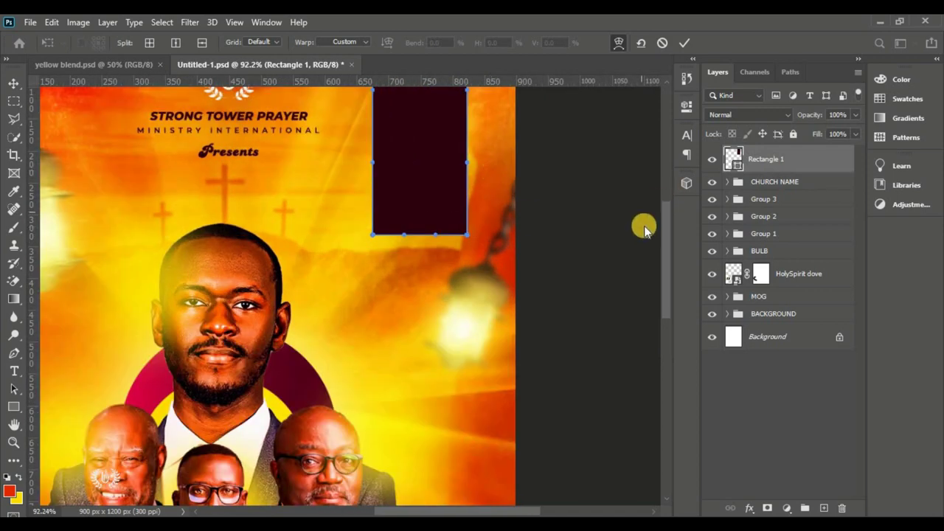
scroll(664, 214, up, 2)
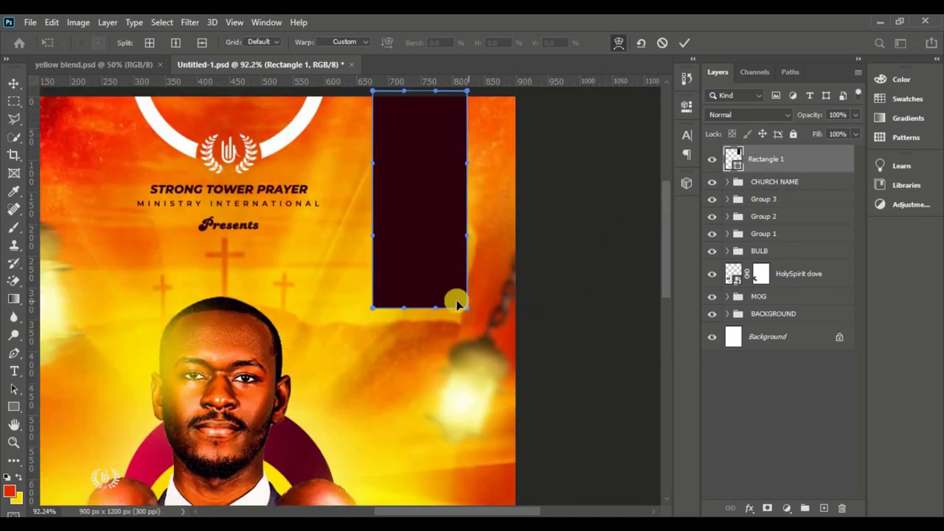
drag(435, 310, 441, 253)
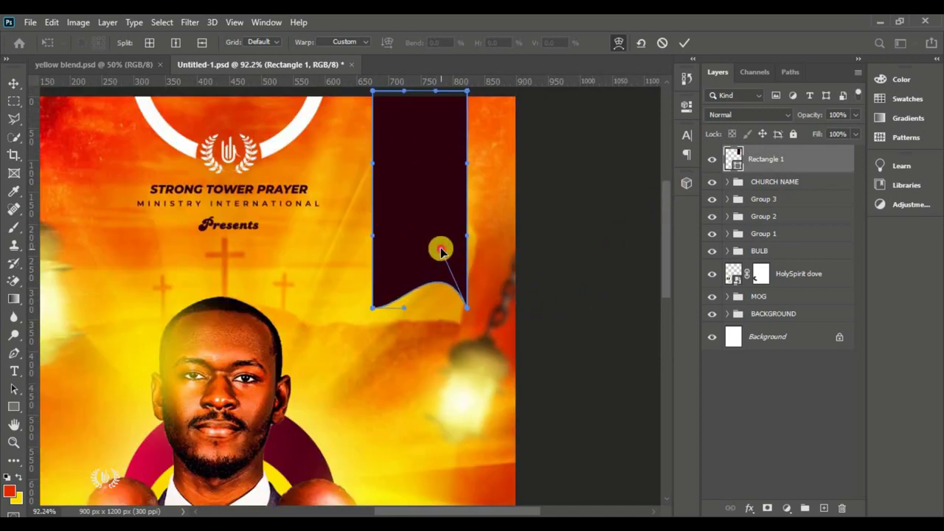
drag(405, 307, 429, 320)
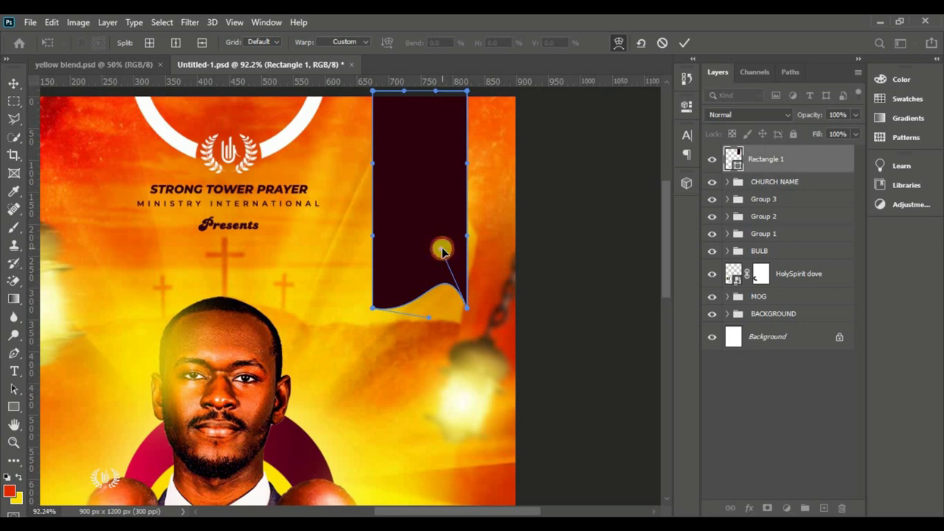
drag(442, 251, 459, 248)
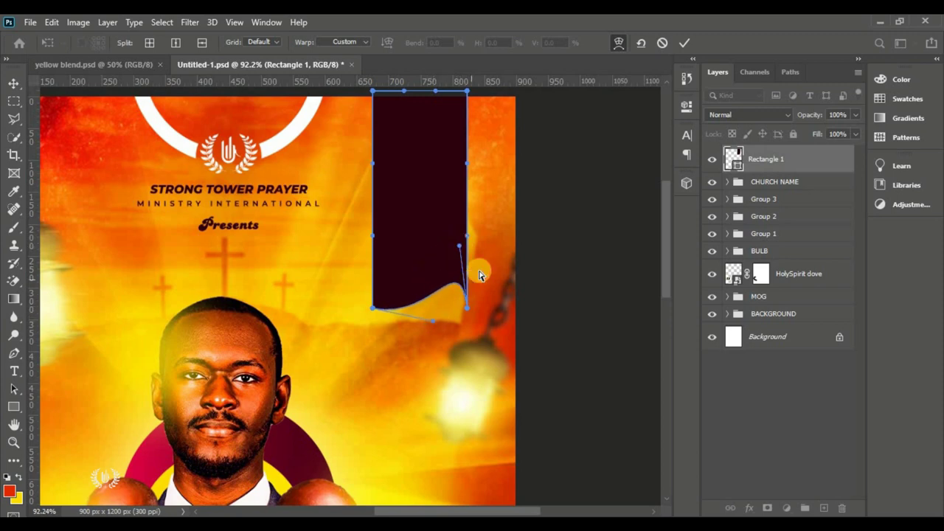
- Commit the warp and draw a new 148 × 193 px rectangle over the banner's lower part
click(684, 42)
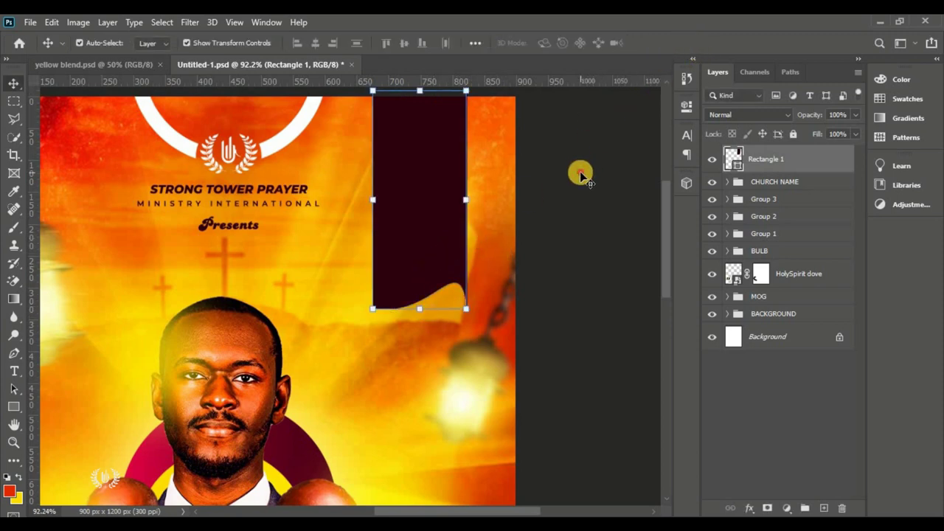
click(452, 276)
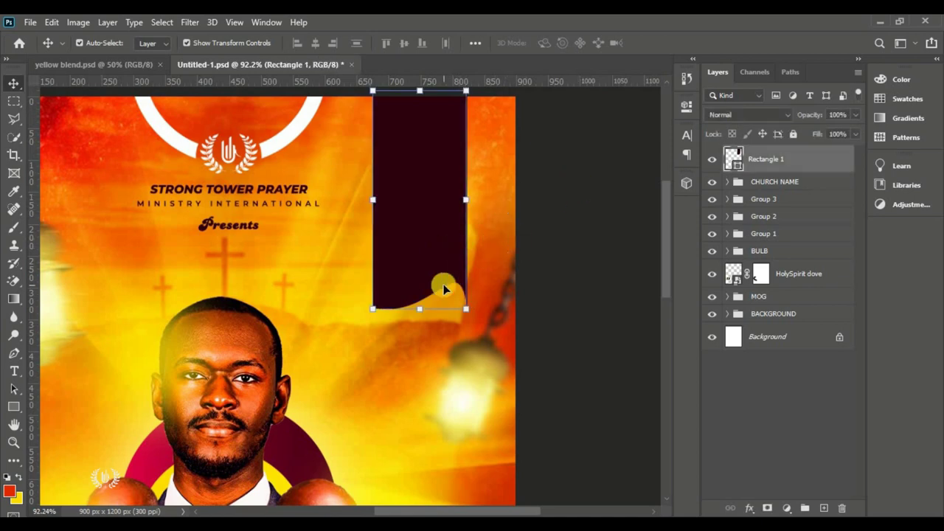
click(824, 507)
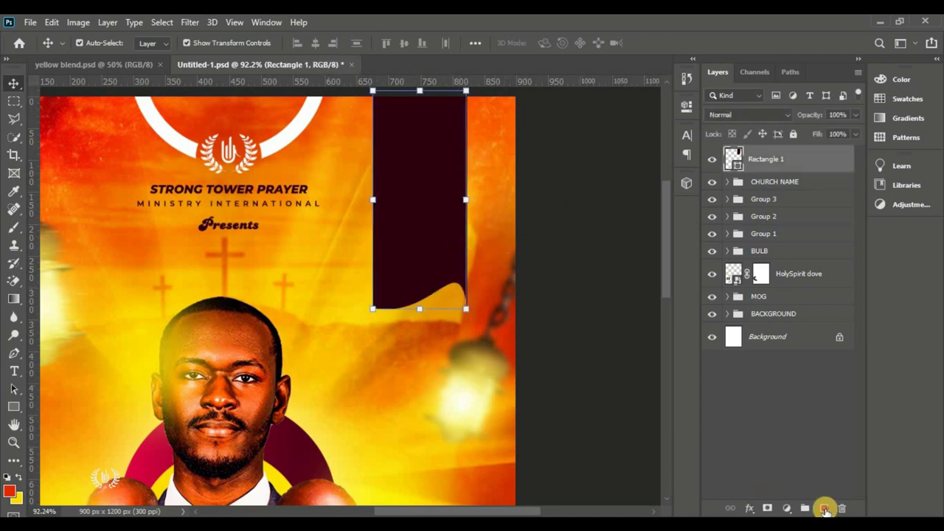
click(14, 409)
click(73, 402)
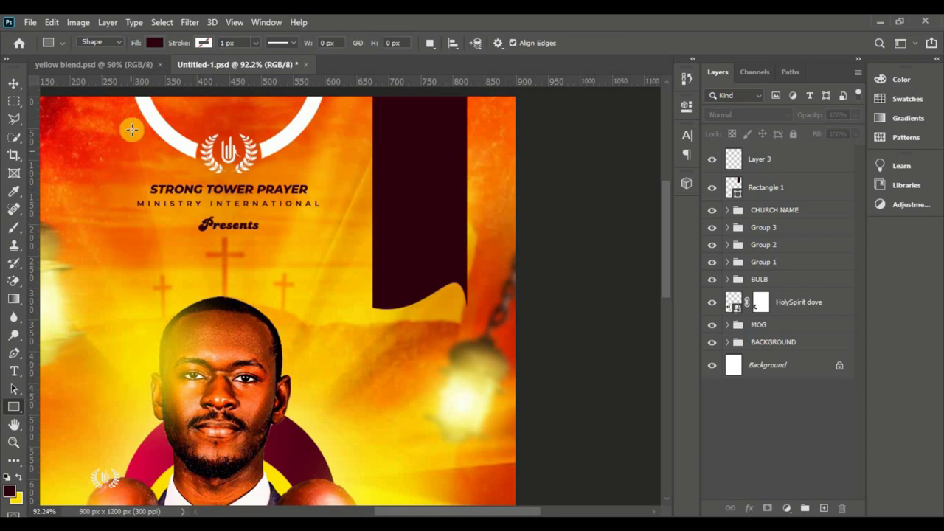
click(154, 42)
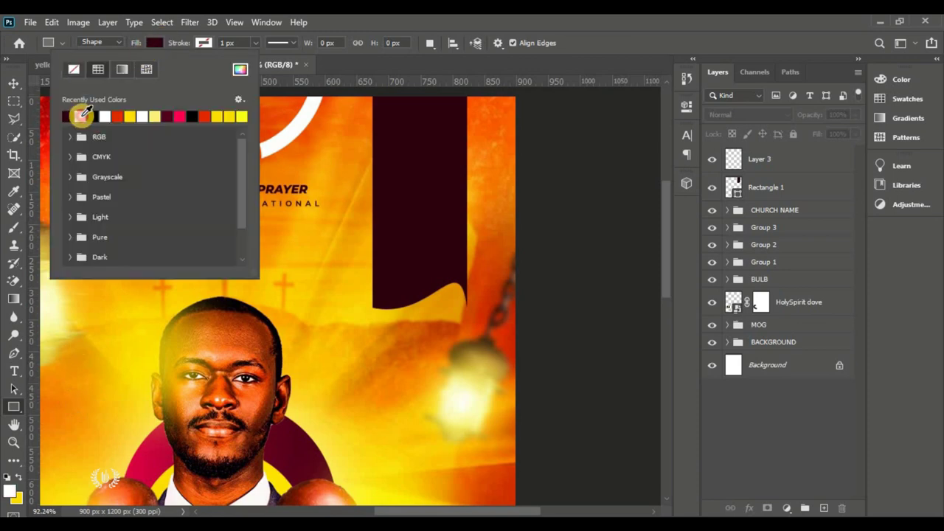
click(143, 47)
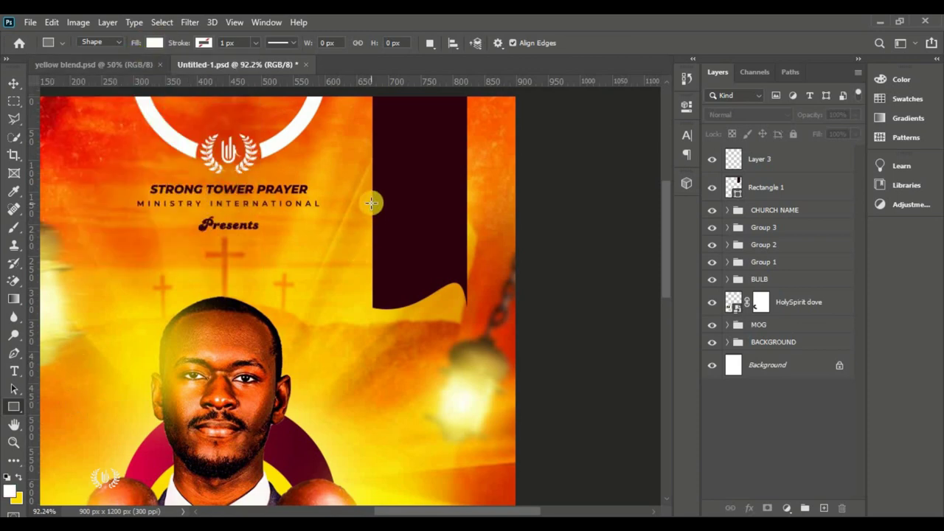
drag(373, 198, 466, 319)
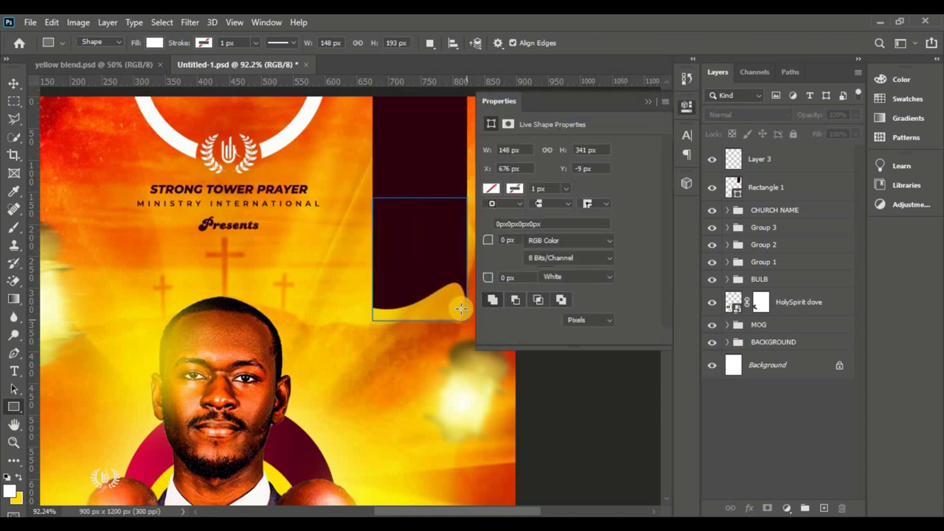
click(646, 106)
click(14, 83)
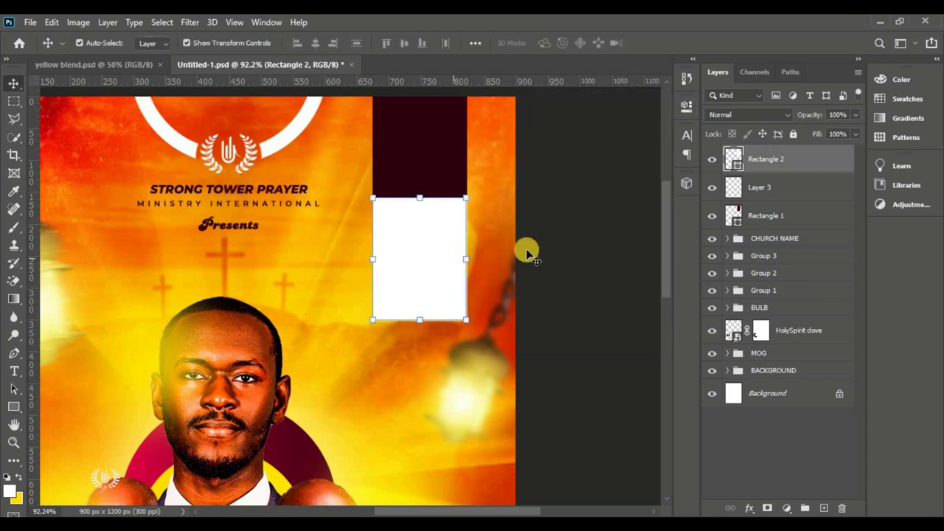
- Recolour the new rectangle's fill to bright red
double_click(726, 169)
click(421, 154)
drag(522, 144, 561, 139)
text(d33767)
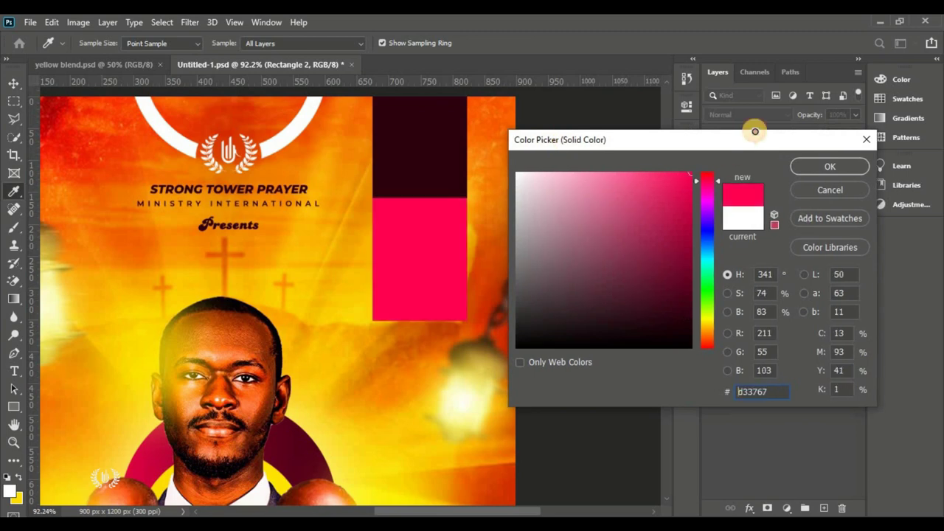
text(ff004f)
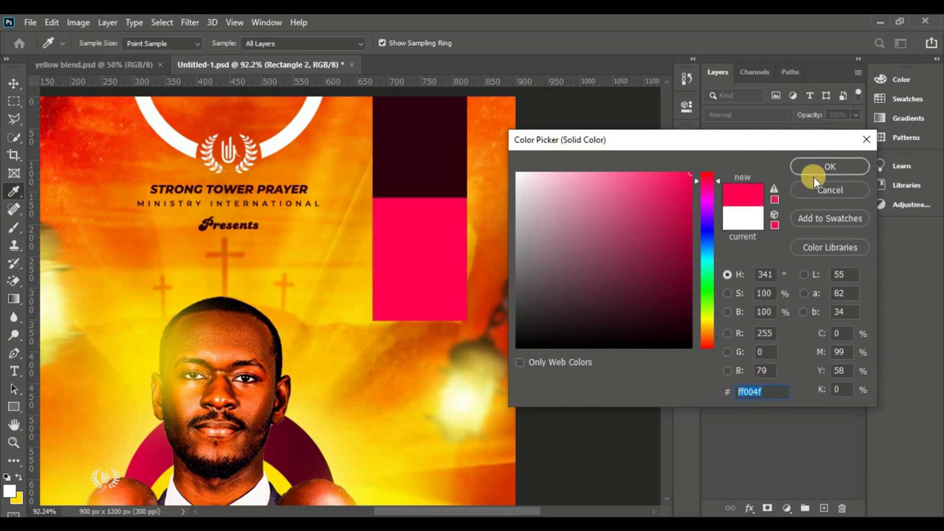
click(706, 179)
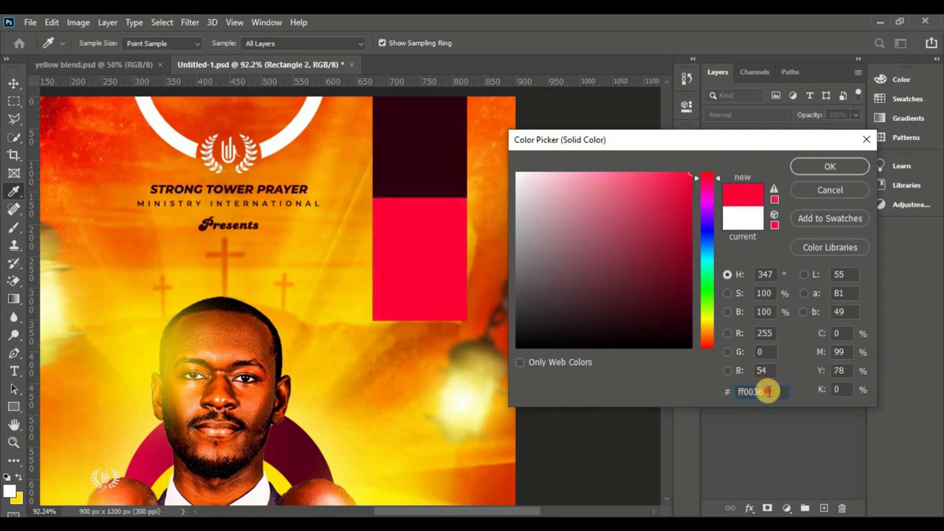
click(821, 171)
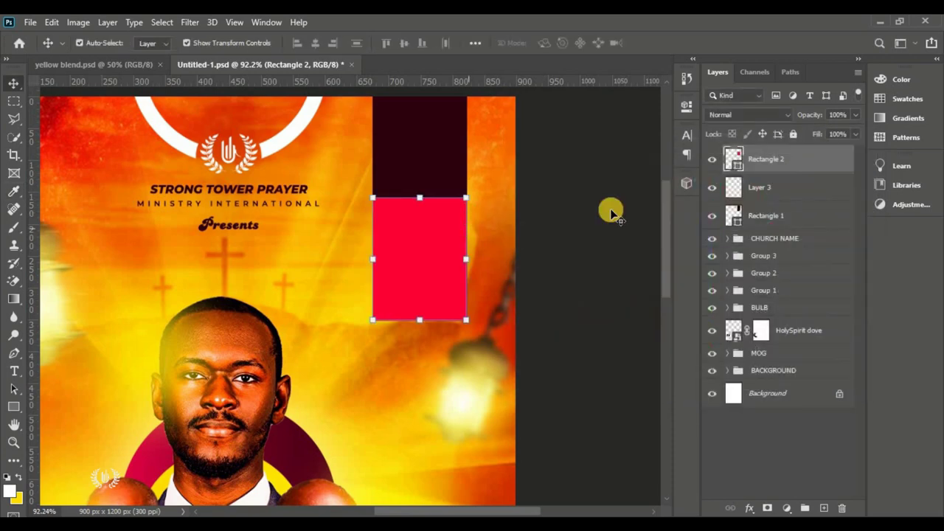
- Move the red rectangle beneath the maroon banner, nudge it up, and delete empty Layer 3
drag(790, 158, 753, 219)
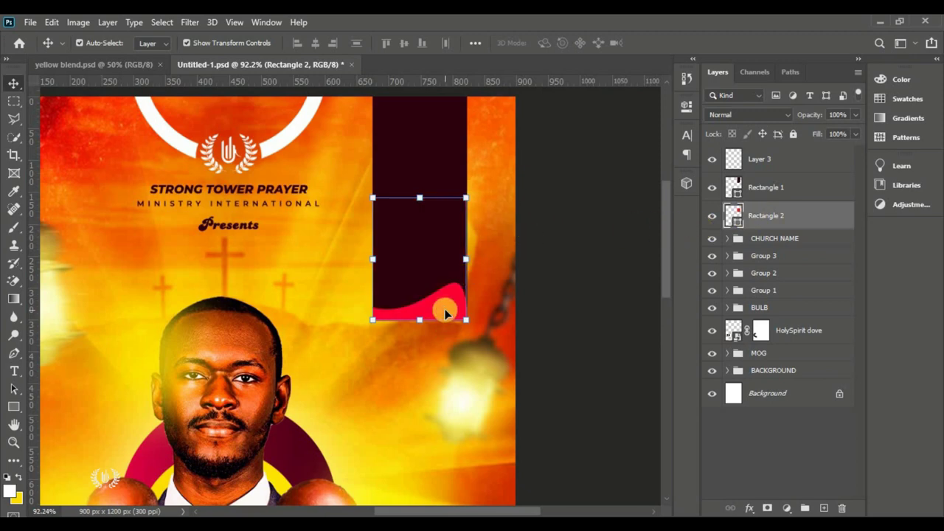
key(Up)
key(Up)
key(Up)
key(Up)
key(Up)
key(Up)
key(Up)
key(Up)
key(Up)
key(Up)
key(Up)
key(Up)
key(Up)
key(Up)
key(Up)
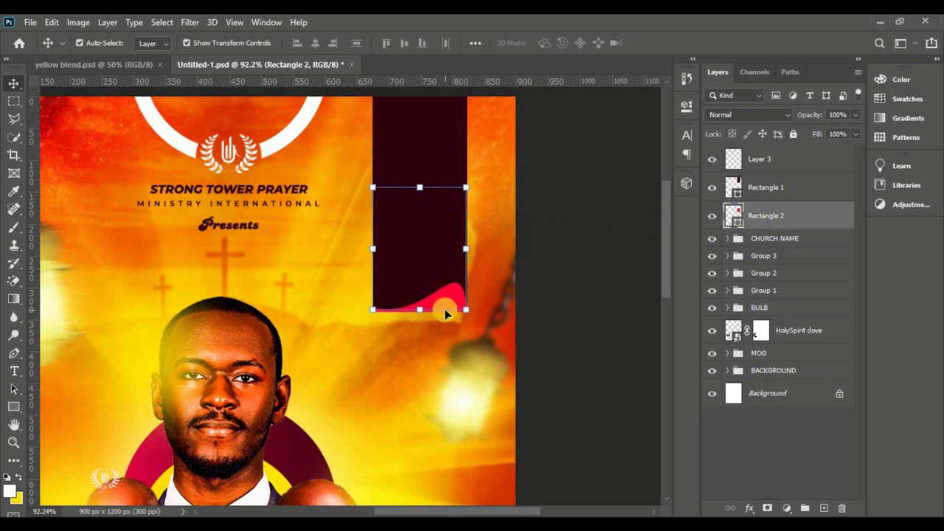
click(654, 320)
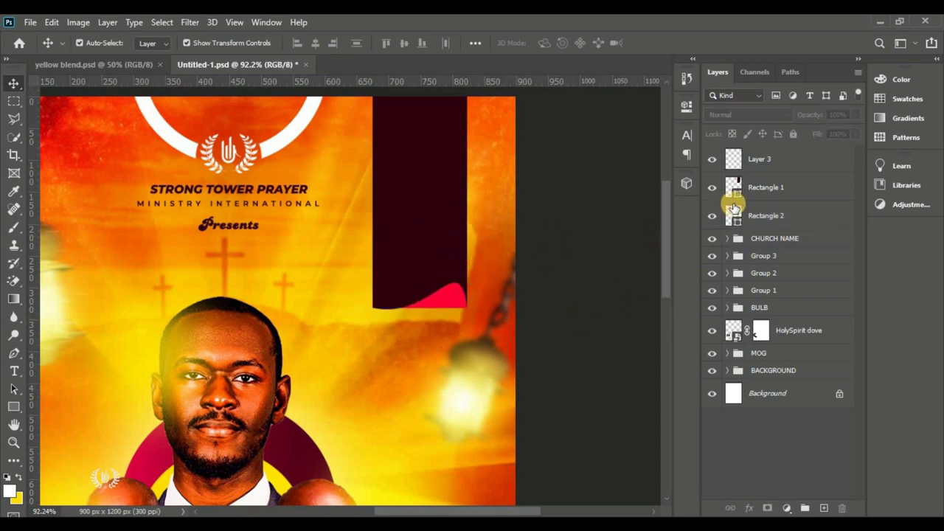
click(782, 162)
click(840, 508)
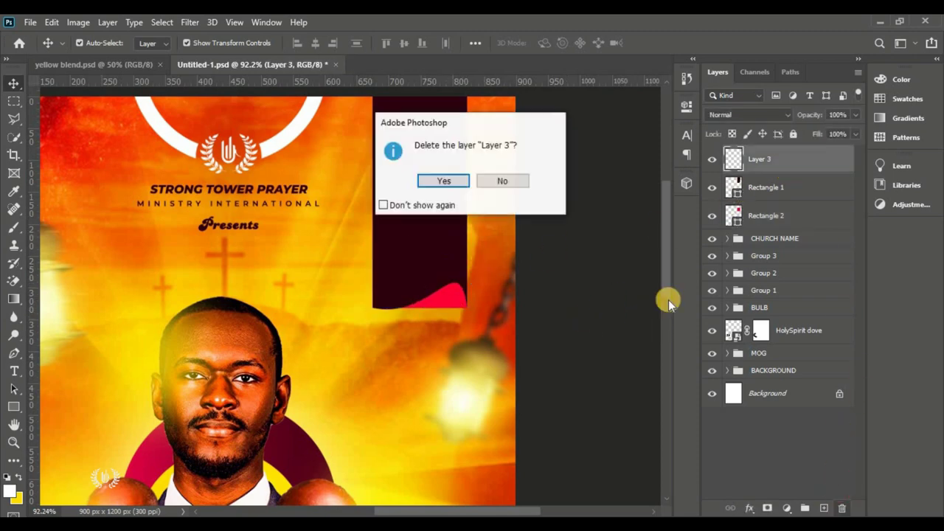
click(450, 180)
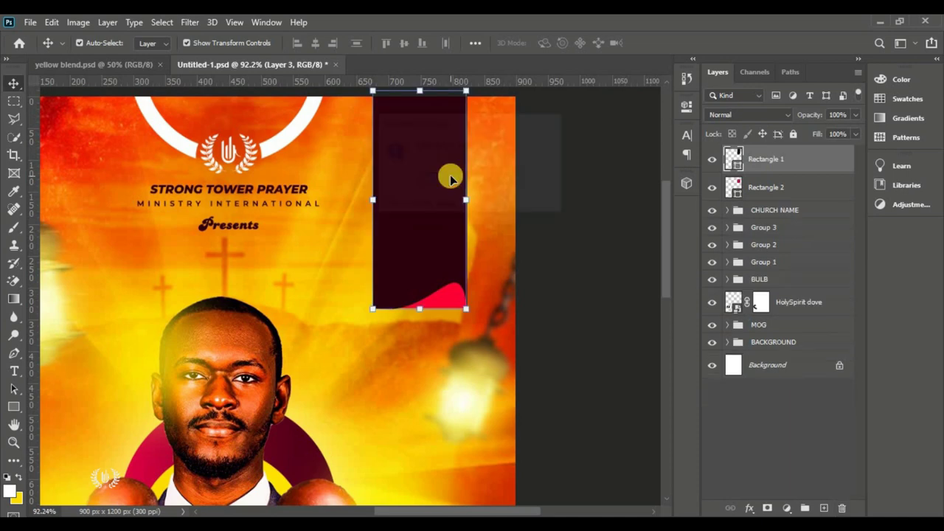
click(604, 236)
- Toggle the banner's visibility to check the red curl, then add a new empty layer
key(ctrl+0)
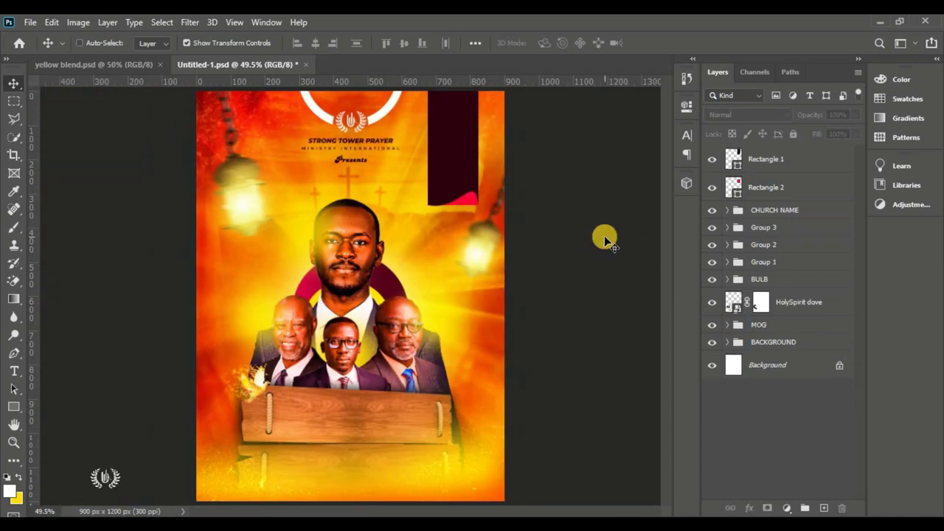
click(710, 189)
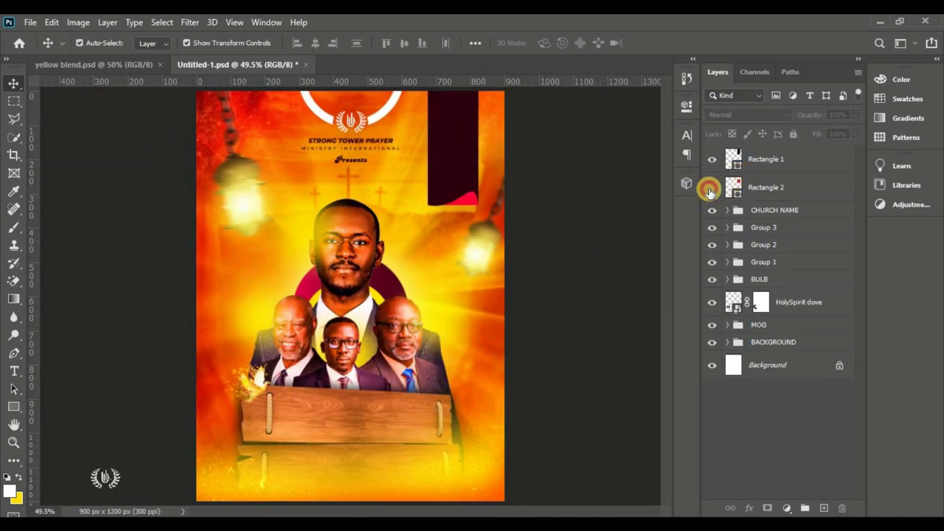
click(710, 159)
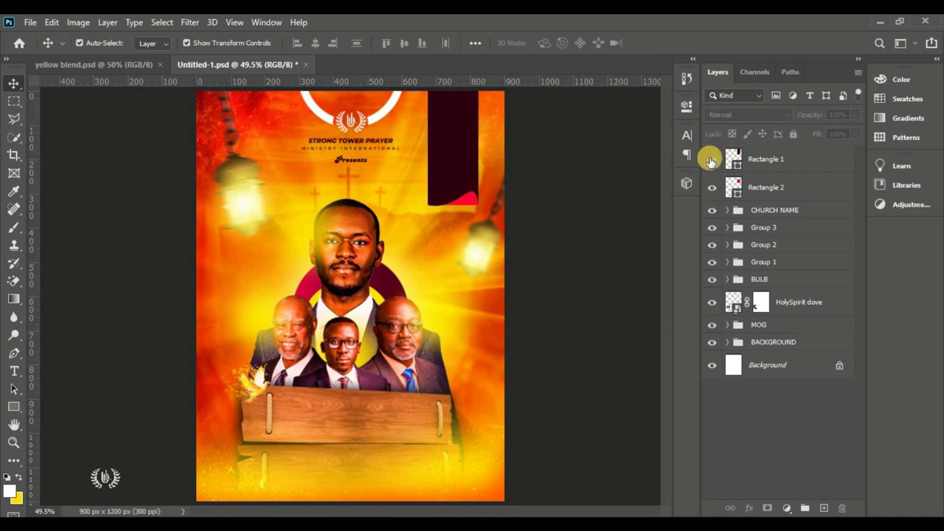
click(710, 160)
click(711, 159)
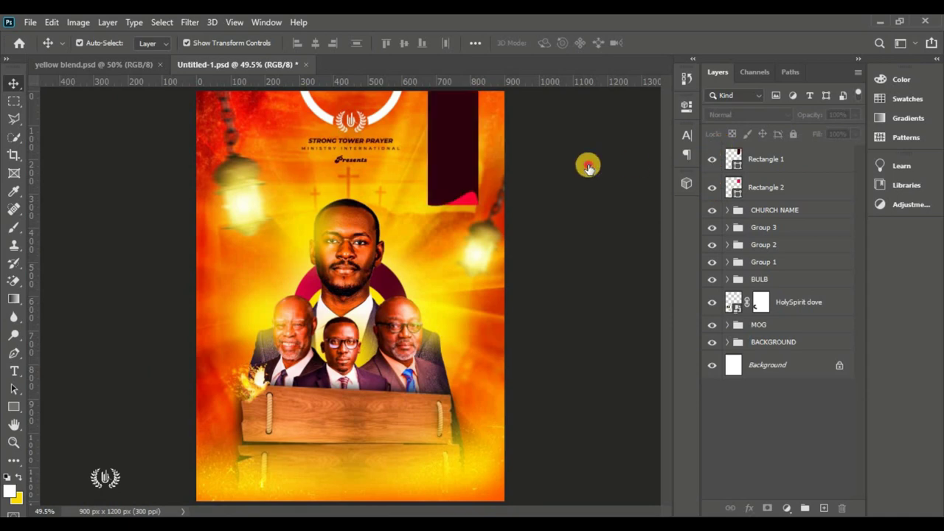
click(786, 159)
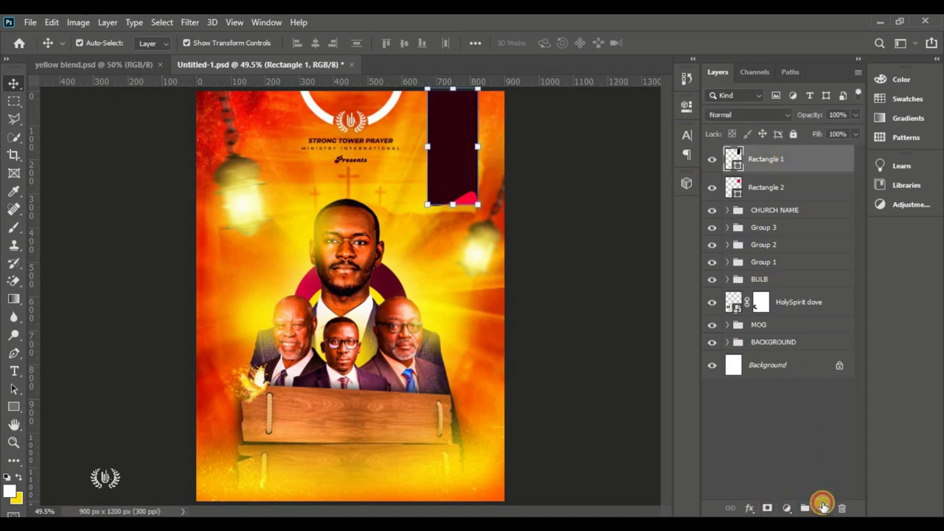
click(823, 506)
- Draw an ellipse around the central man's head with the Ellipse tool
click(14, 408)
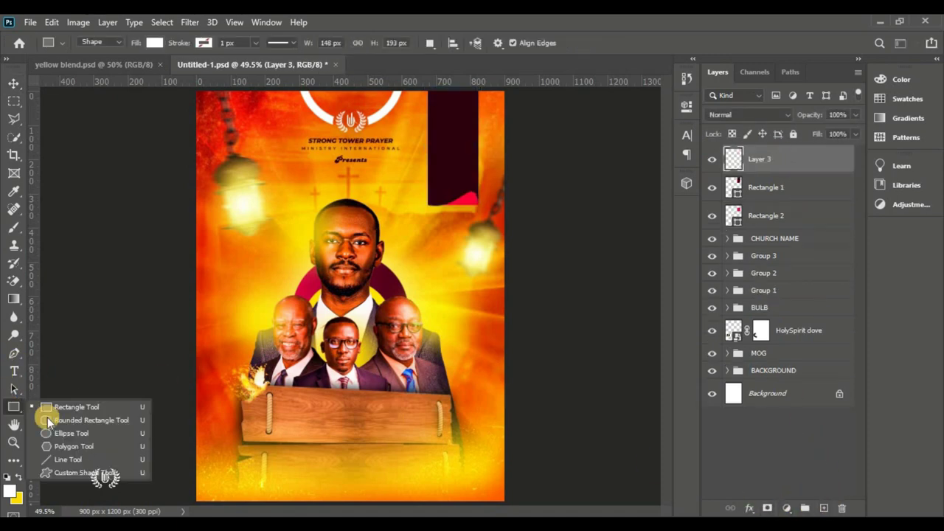
click(103, 420)
drag(328, 201, 391, 264)
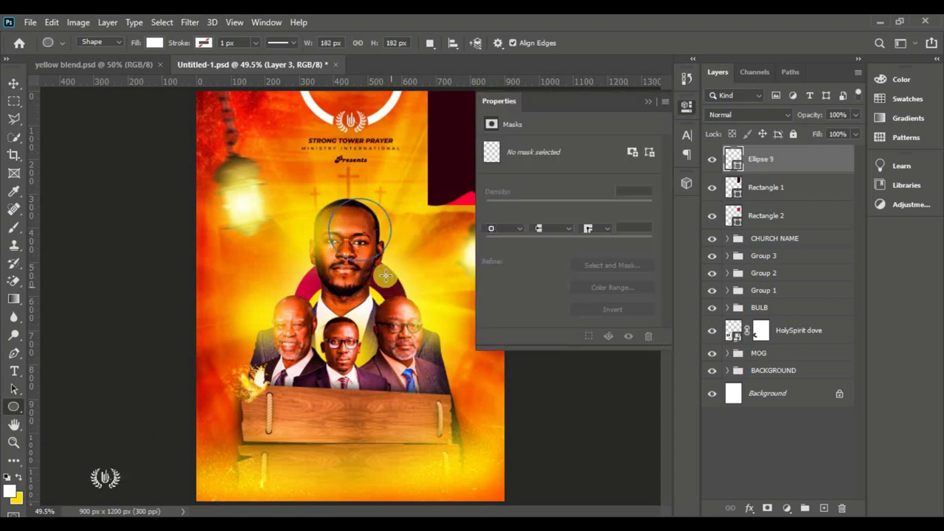
click(649, 101)
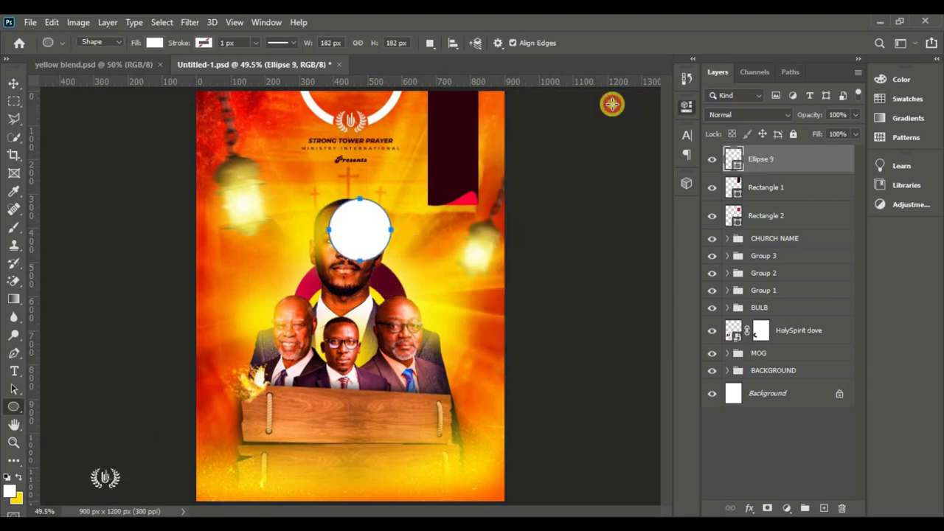
- Give the ellipse no fill and a white 18 px stroke to make a ring
click(13, 83)
click(17, 404)
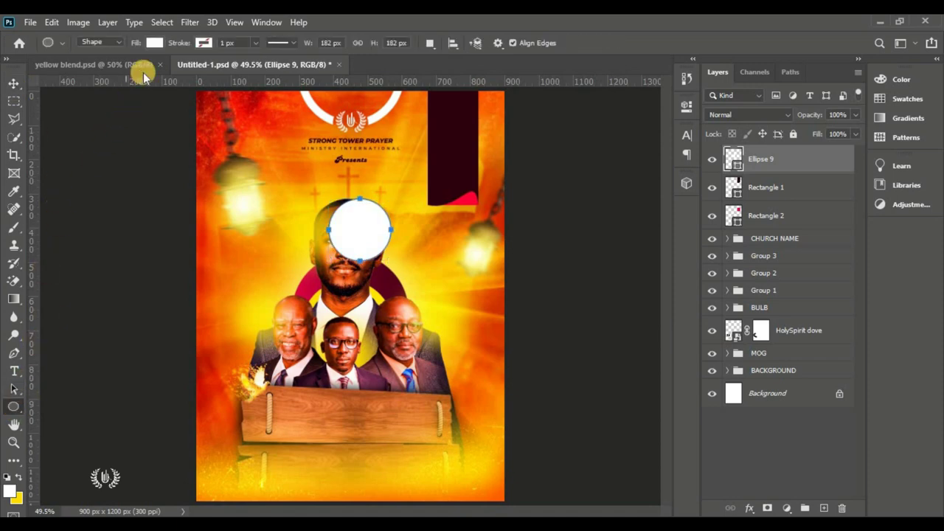
click(154, 43)
click(74, 69)
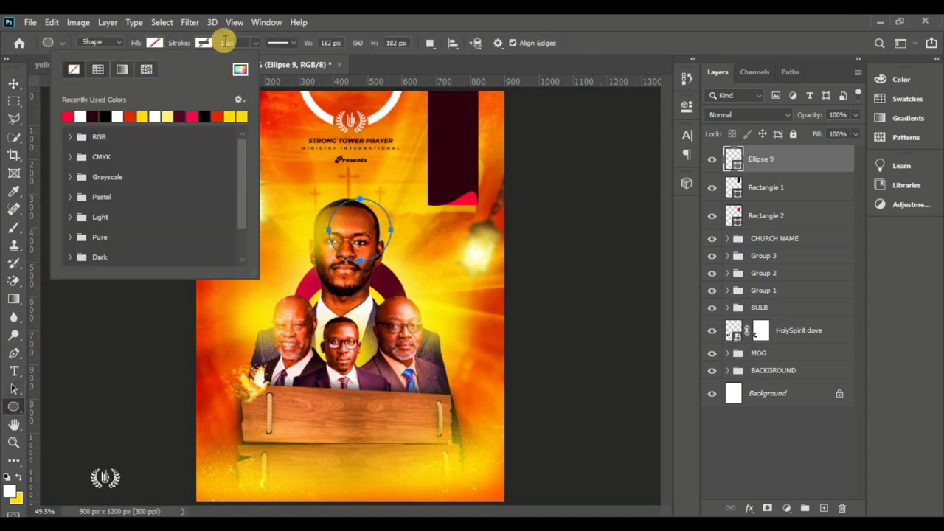
click(203, 43)
click(140, 116)
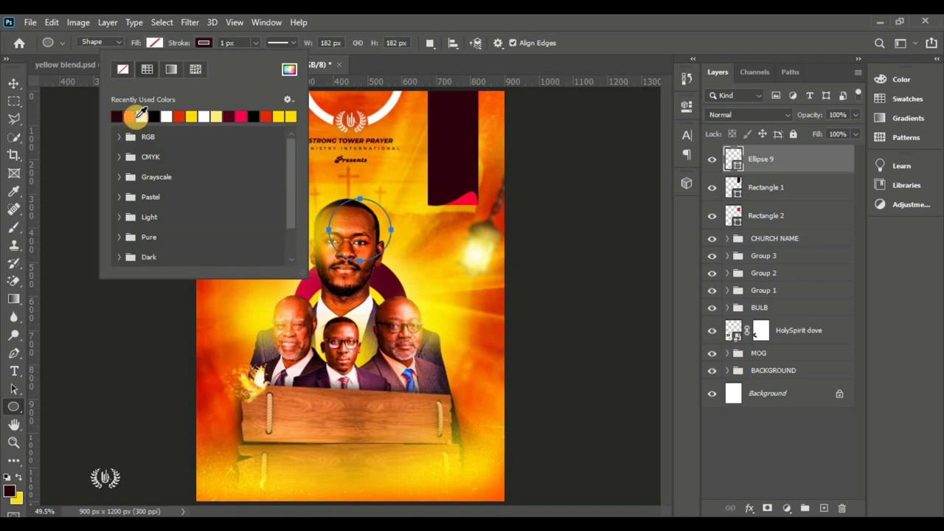
click(144, 116)
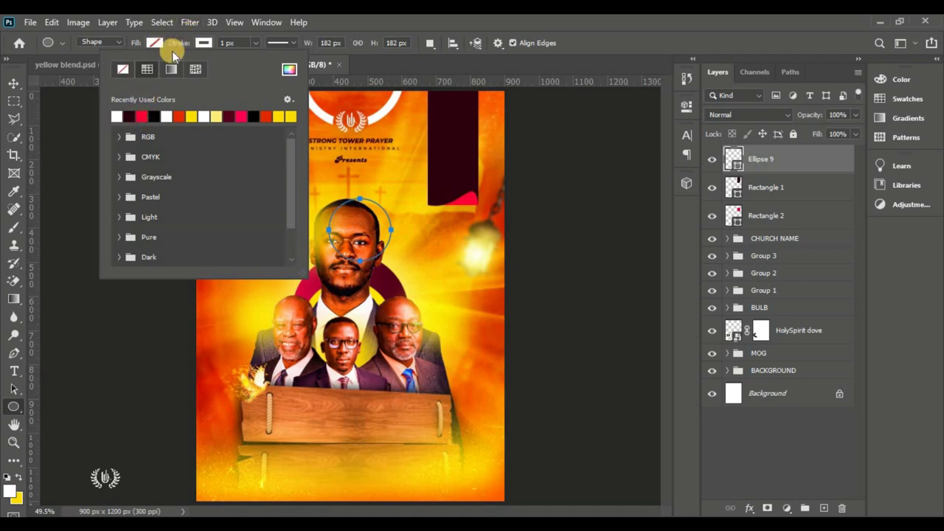
mouse_move(181, 44)
mouse_down()
mouse_move(198, 52)
mouse_move(160, 41)
mouse_move(169, 41)
mouse_up()
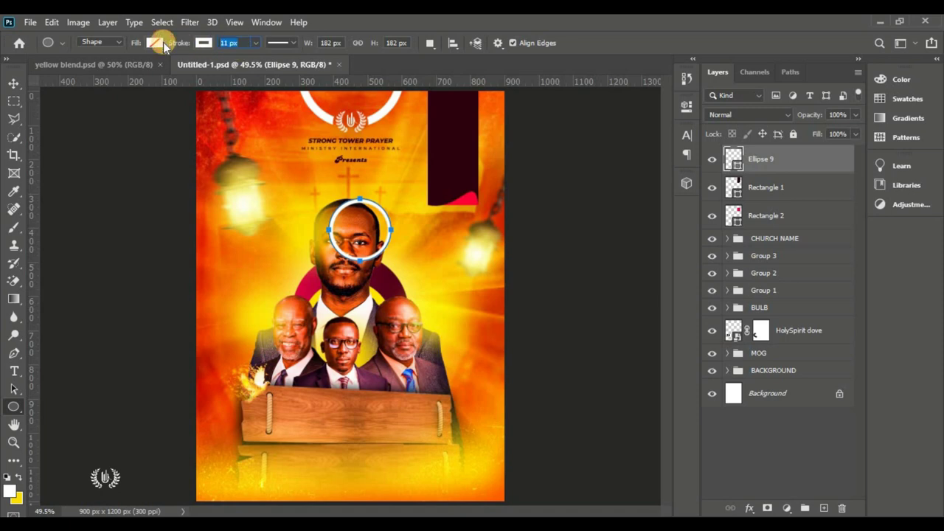
text(18)
key(Return)
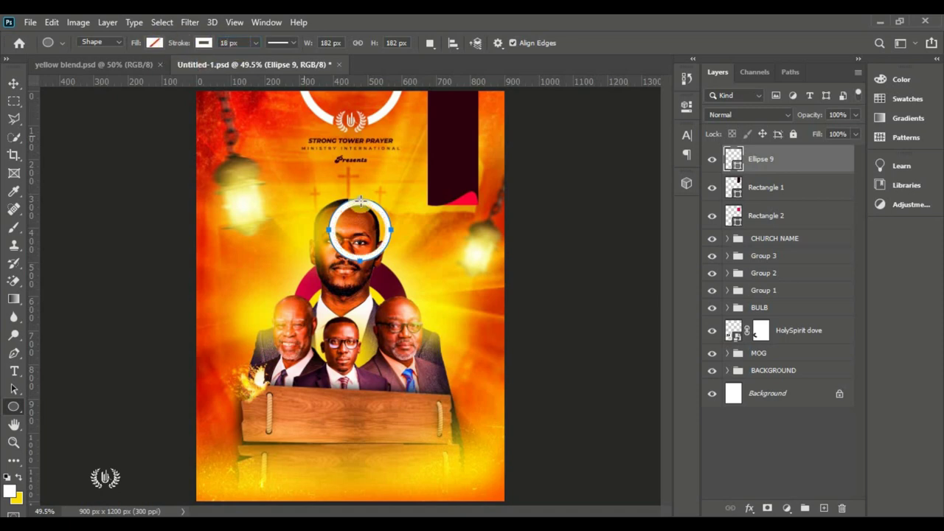
- Move the ring to the top of the dark banner and enlarge it slightly
click(14, 83)
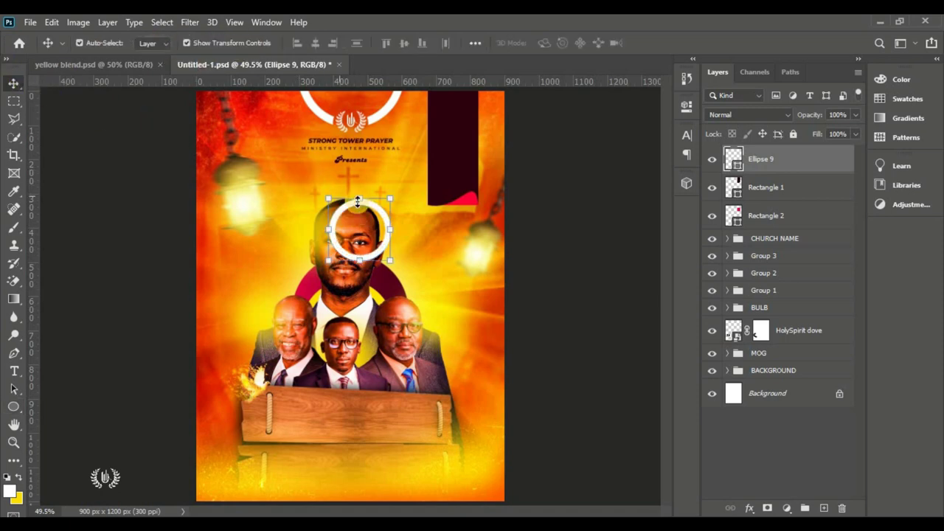
drag(378, 212, 442, 136)
key(ctrl+z)
drag(375, 209, 455, 108)
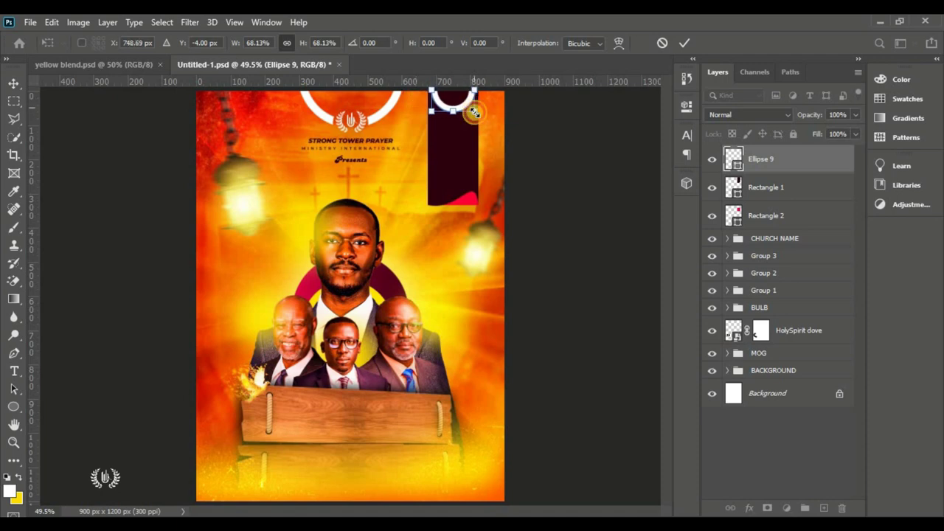
drag(474, 111, 477, 109)
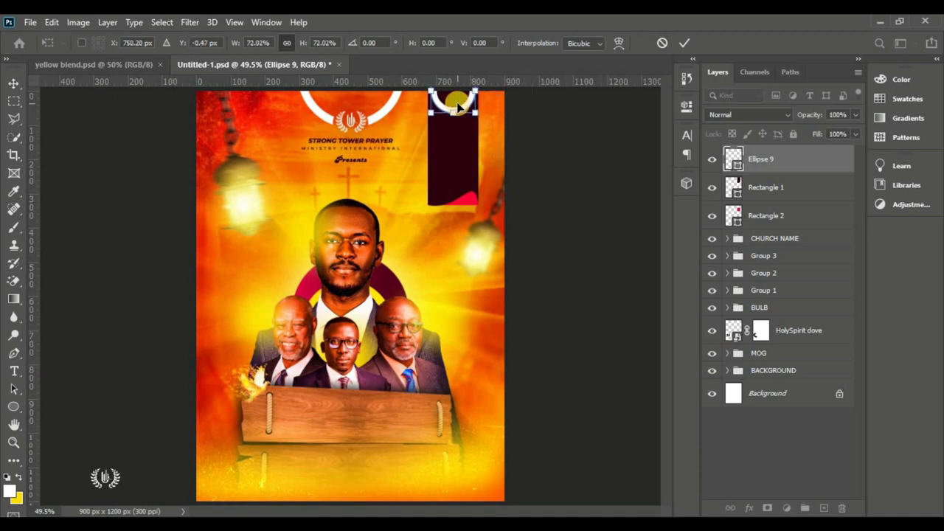
click(684, 43)
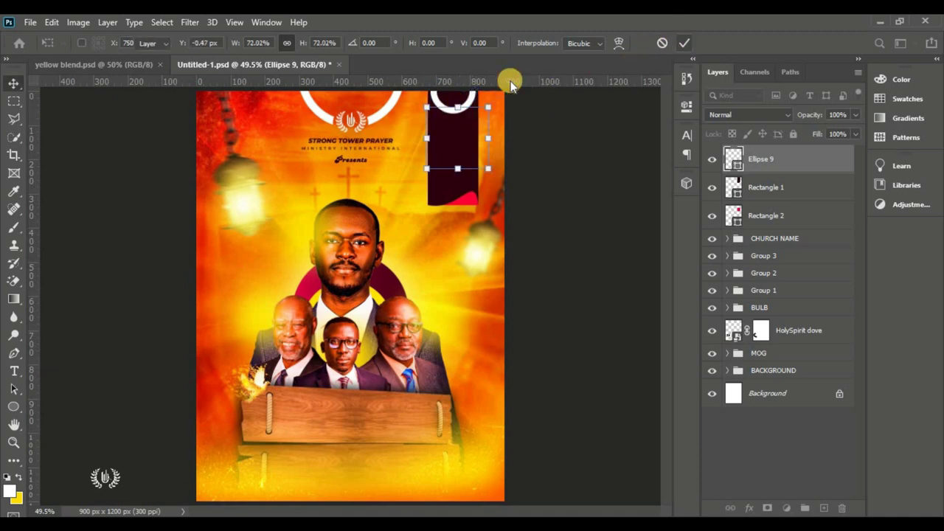
- Centre the ring horizontally over the Rectangle 1 banner, then select the Ellipse 9 layer
click(560, 127)
click(780, 166)
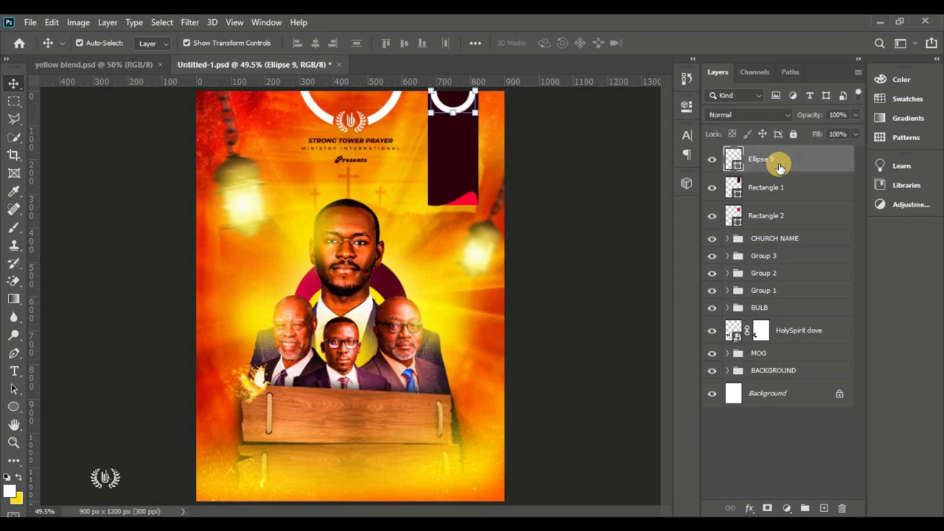
shift+click(754, 187)
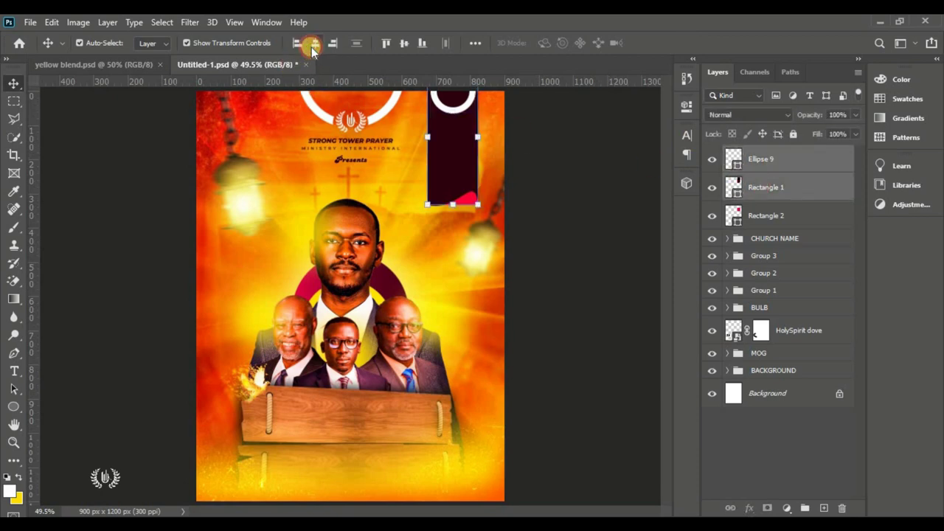
click(538, 111)
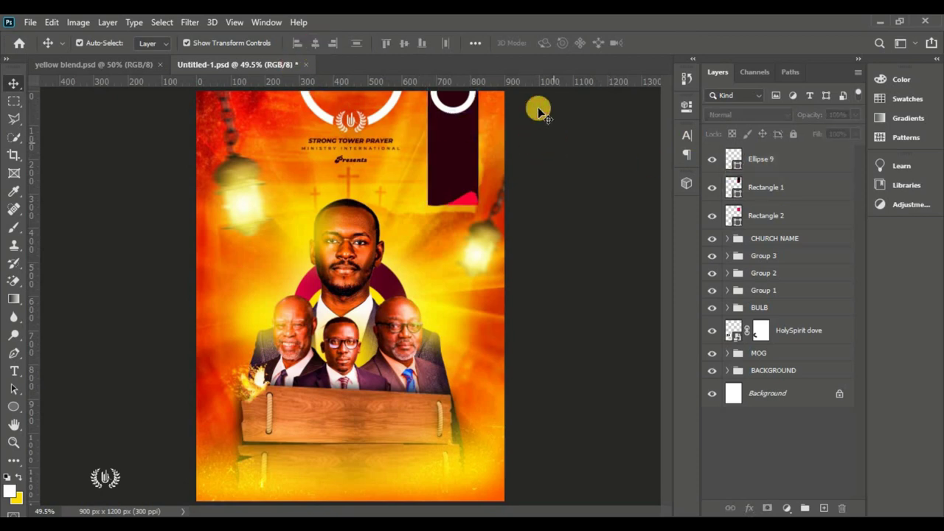
click(455, 109)
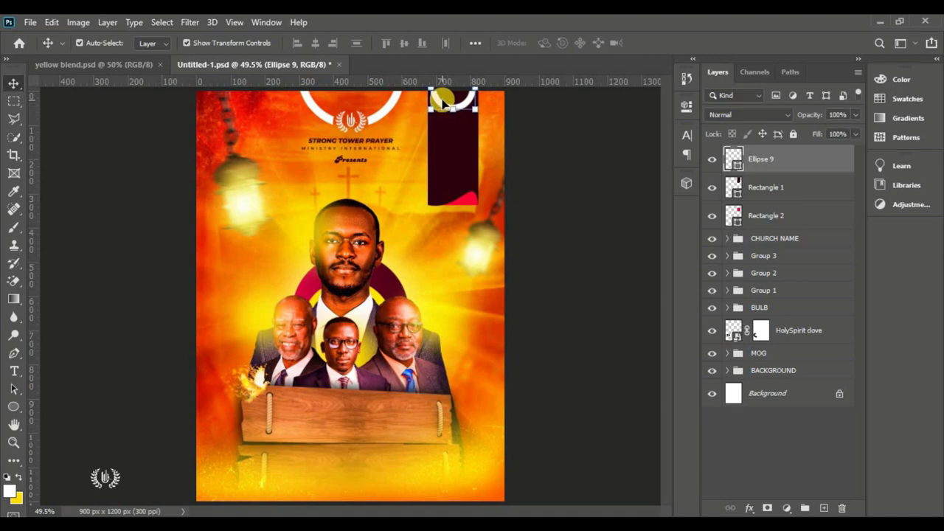
click(565, 154)
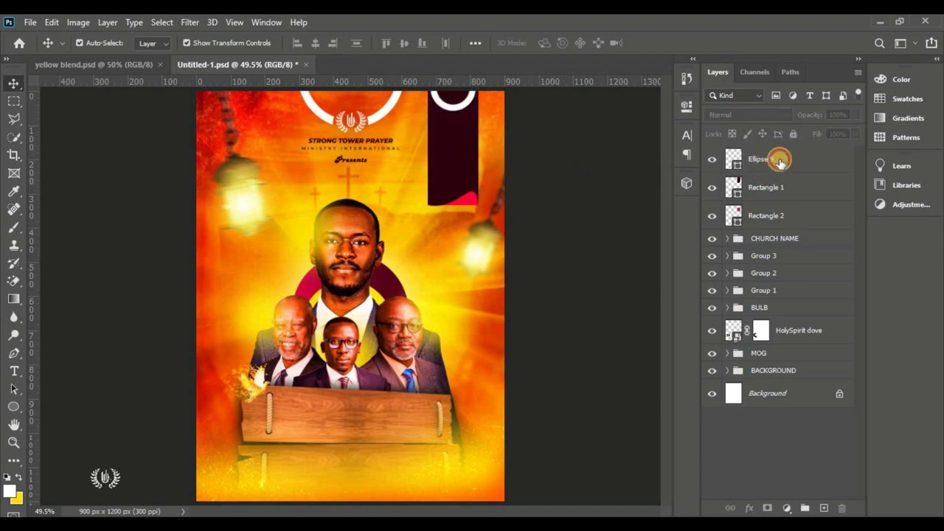
click(780, 161)
drag(14, 371, 67, 371)
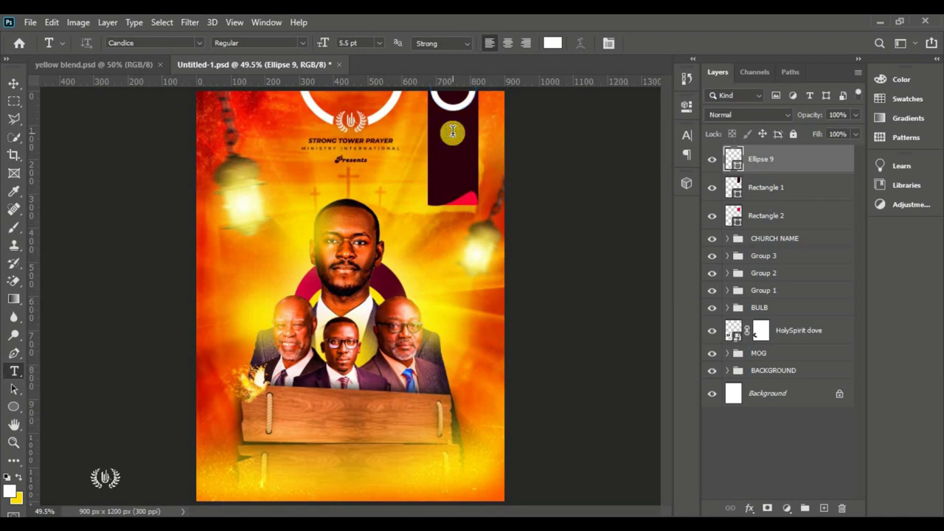
- Start a new text line on the banner in Montserrat Black and type the DECEMBER text
click(452, 132)
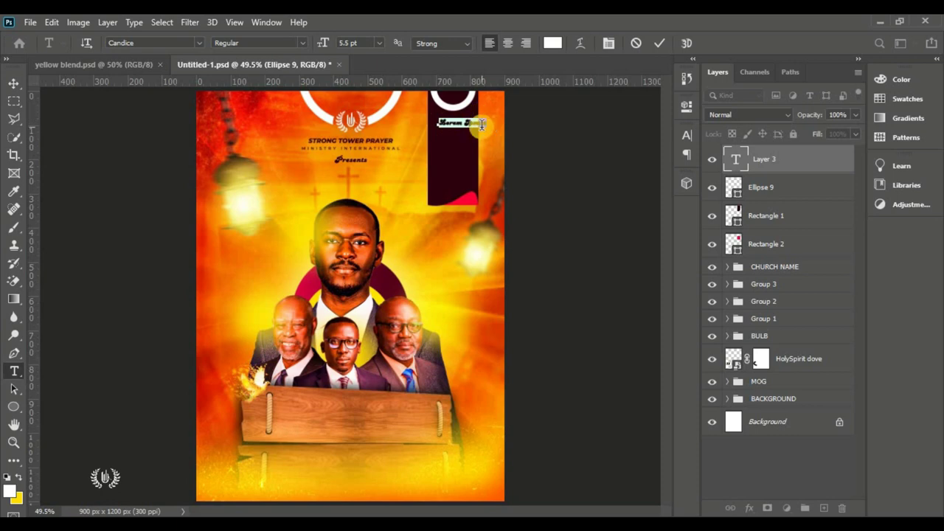
scroll(481, 124, up, 5)
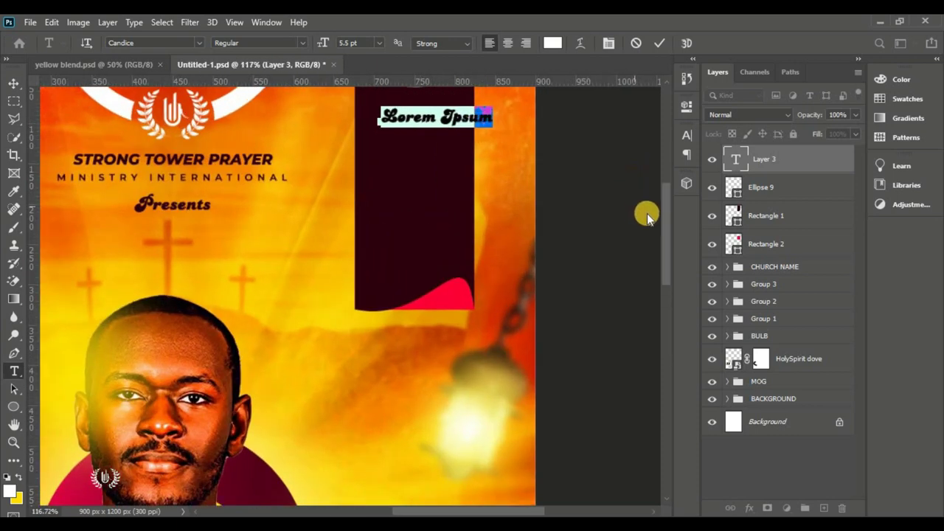
drag(670, 234, 670, 207)
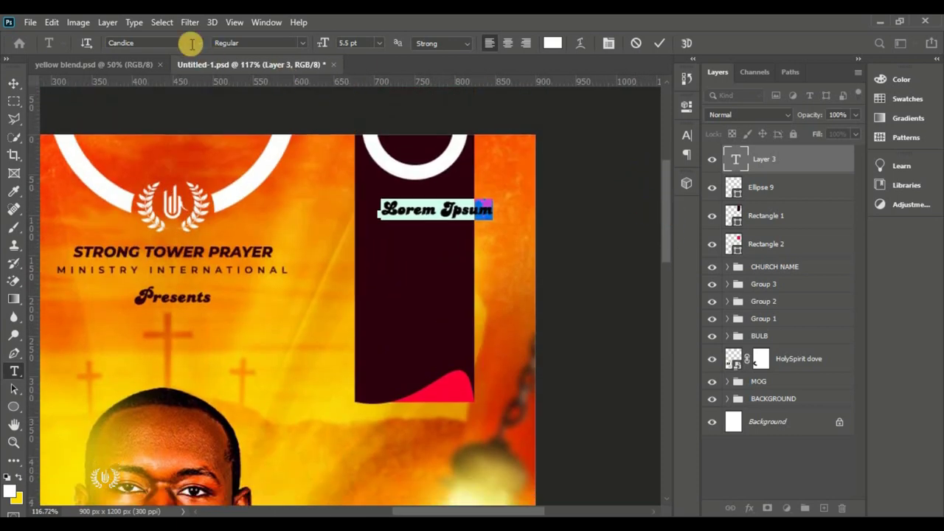
click(191, 44)
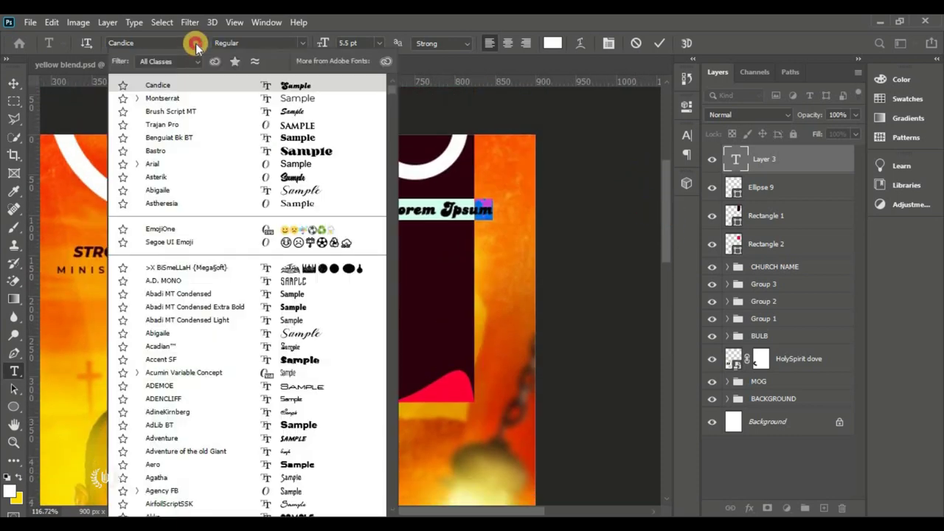
click(204, 100)
click(303, 42)
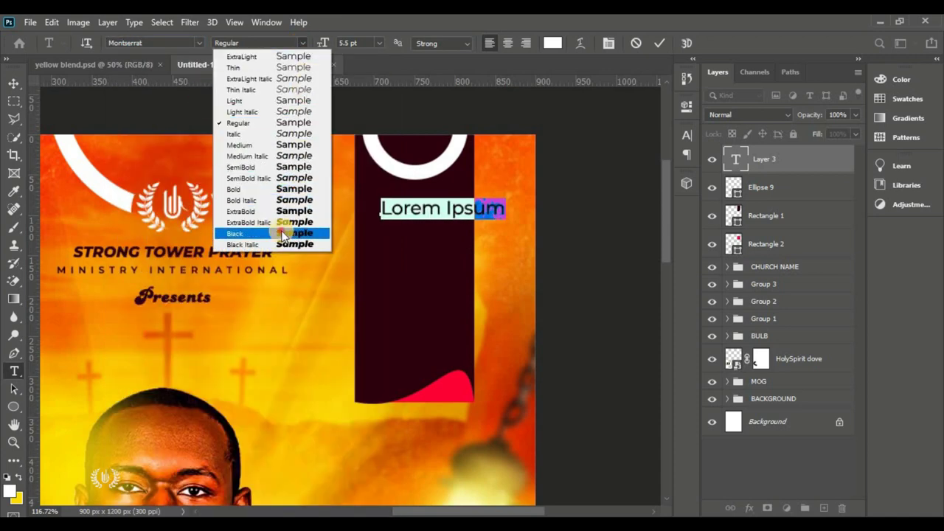
click(282, 234)
drag(436, 227, 415, 236)
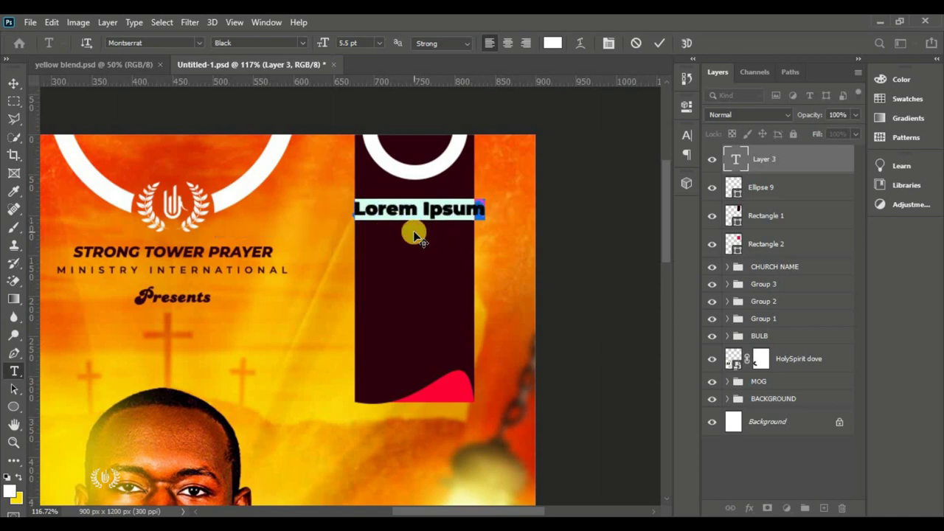
text(DEC)
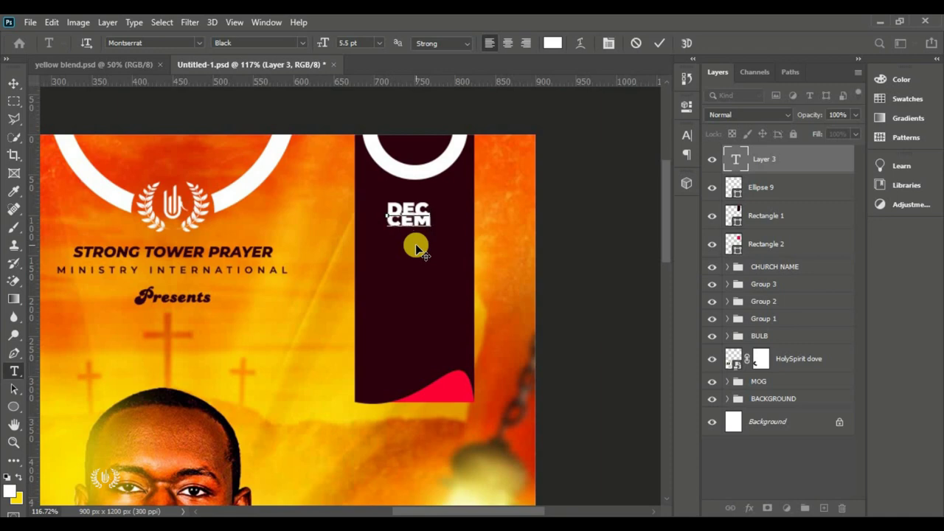
- Set the DECEMBER text's line spacing to 6 pt, centre-align it and commit
key(ctrl+a)
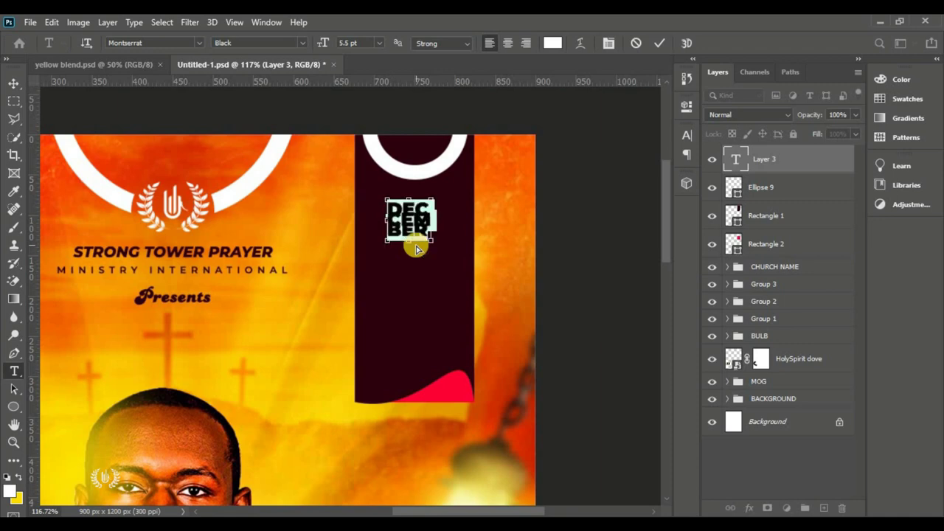
click(686, 139)
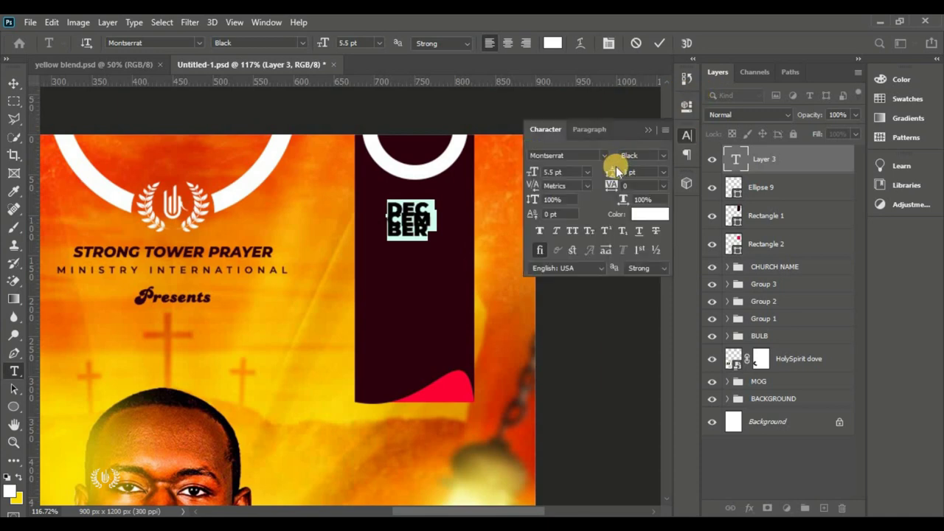
drag(619, 174, 619, 173)
click(641, 172)
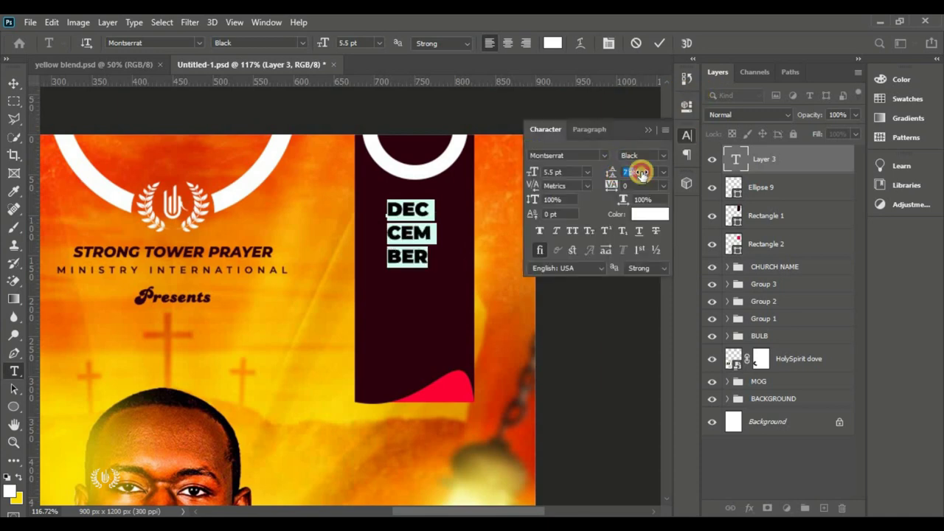
text(6)
key(Return)
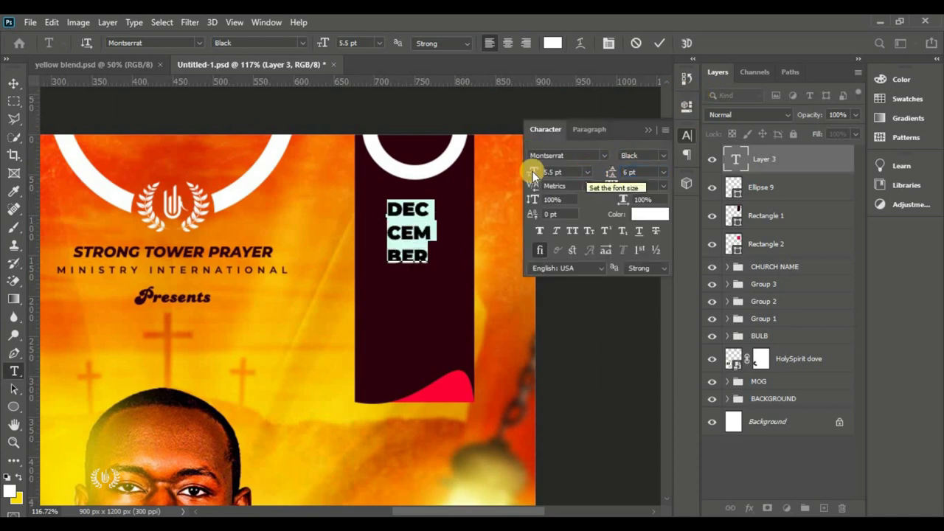
click(504, 42)
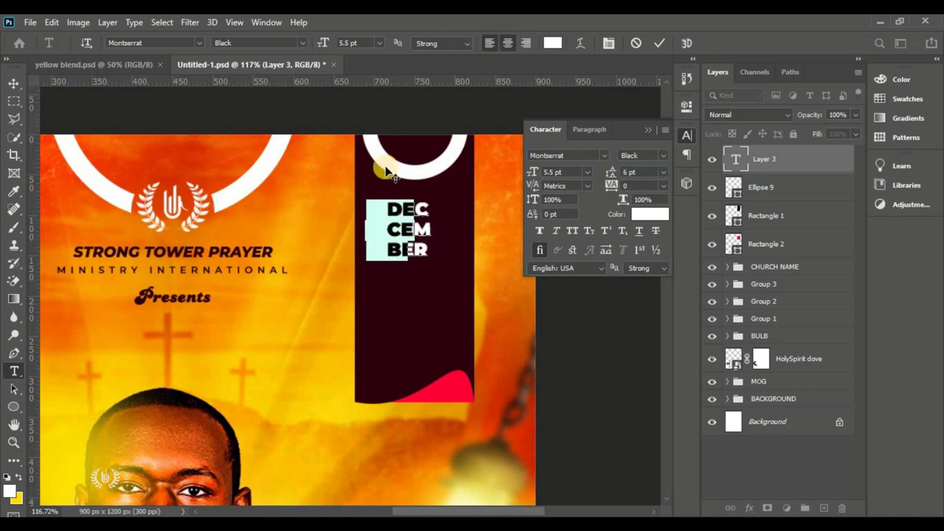
click(662, 40)
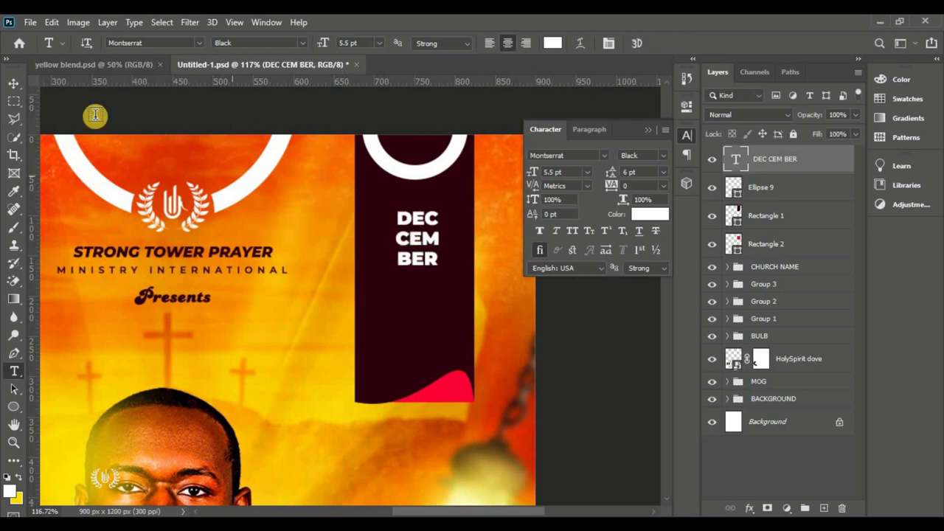
- Enlarge the DEC CEM BER text with Edit > Free Transform
click(16, 86)
click(51, 22)
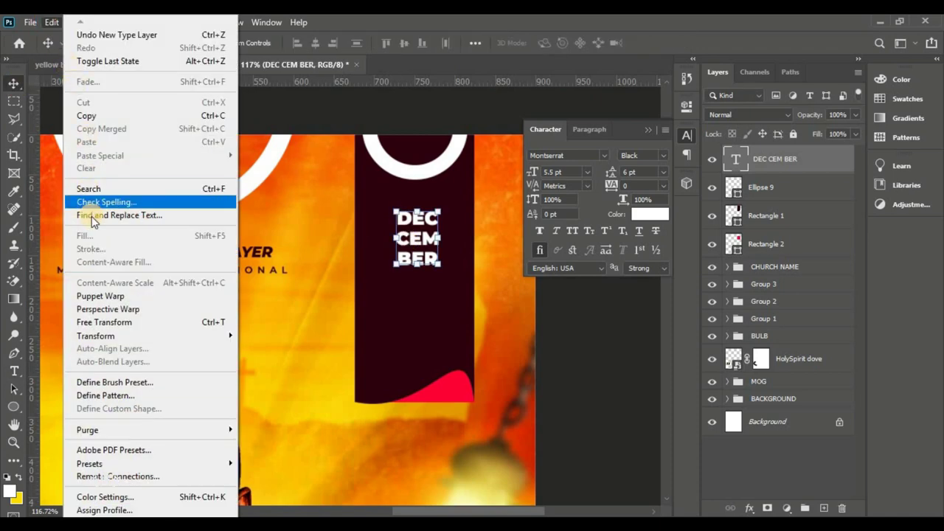
click(122, 322)
mouse_move(418, 267)
mouse_down()
mouse_move(415, 325)
mouse_move(420, 258)
mouse_move(416, 269)
mouse_up()
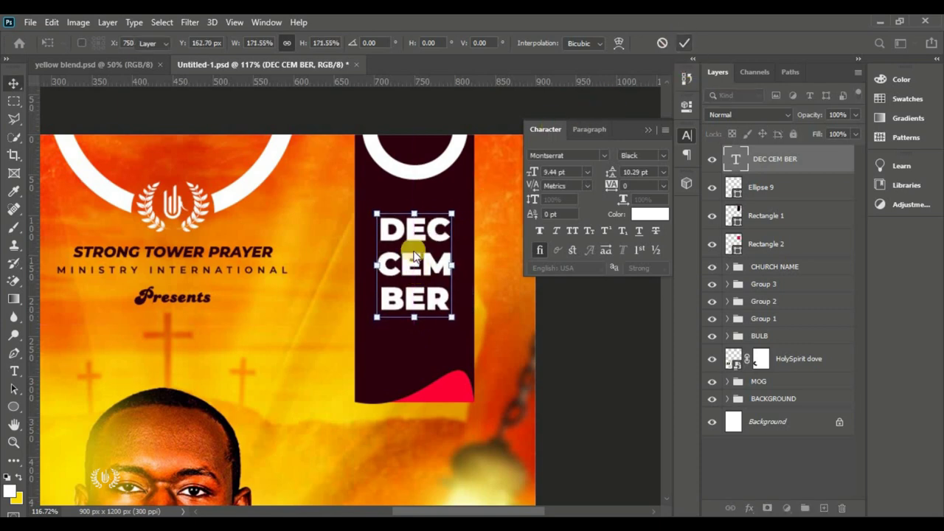
click(684, 43)
drag(14, 371, 70, 367)
- Add '2022' in Montserrat SemiBold Italic below the BER line
click(389, 337)
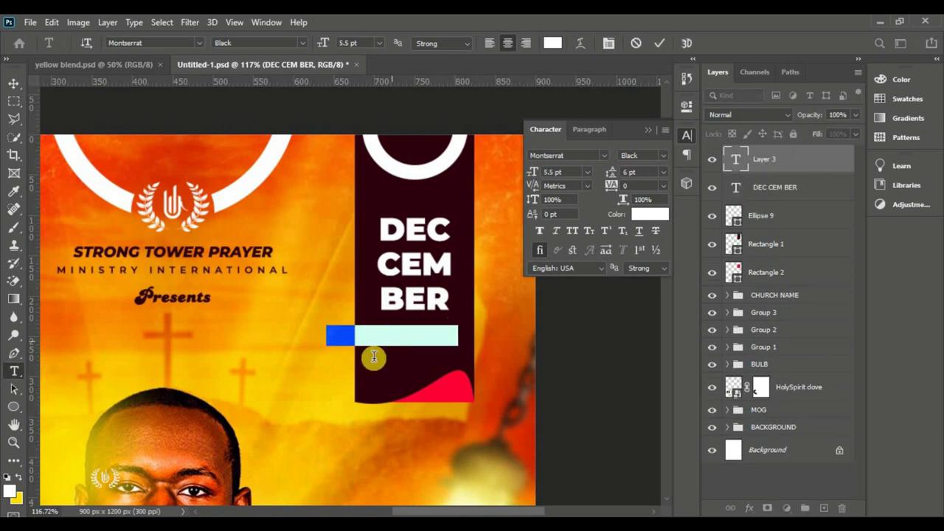
drag(366, 365, 384, 363)
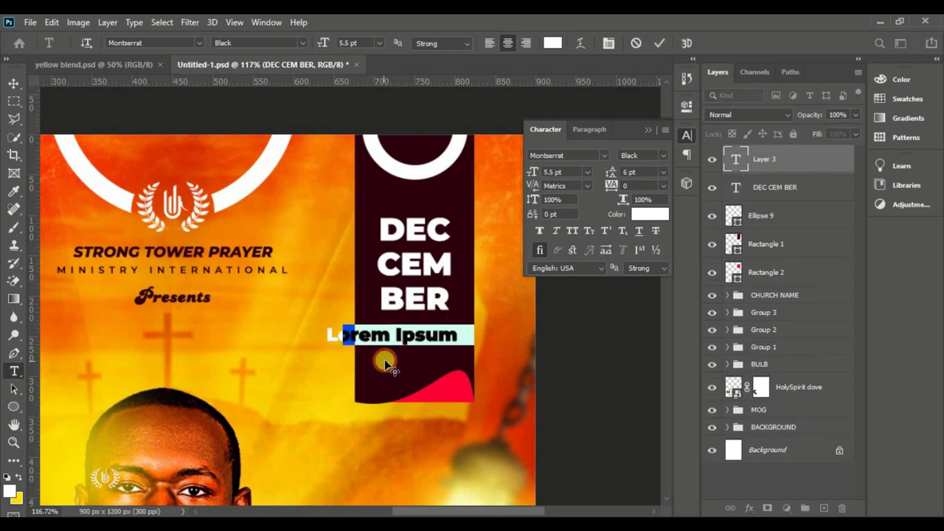
click(303, 43)
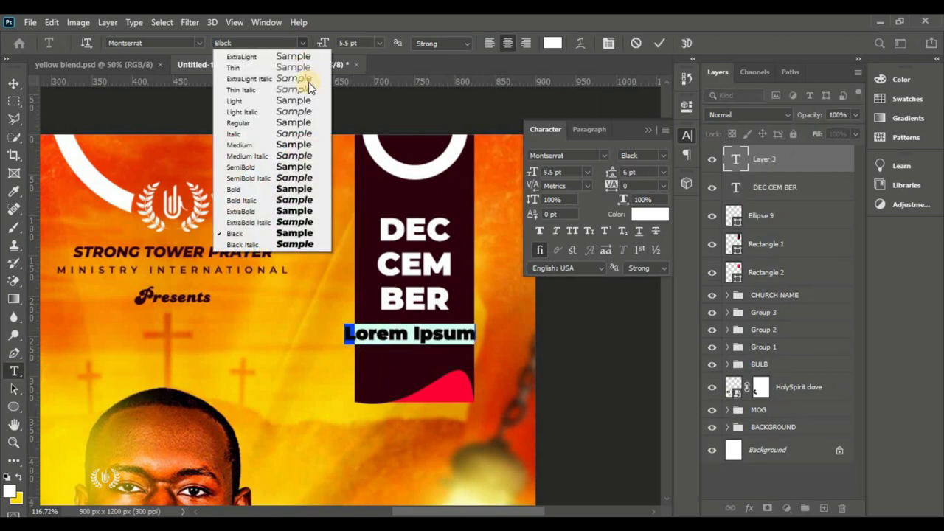
click(301, 179)
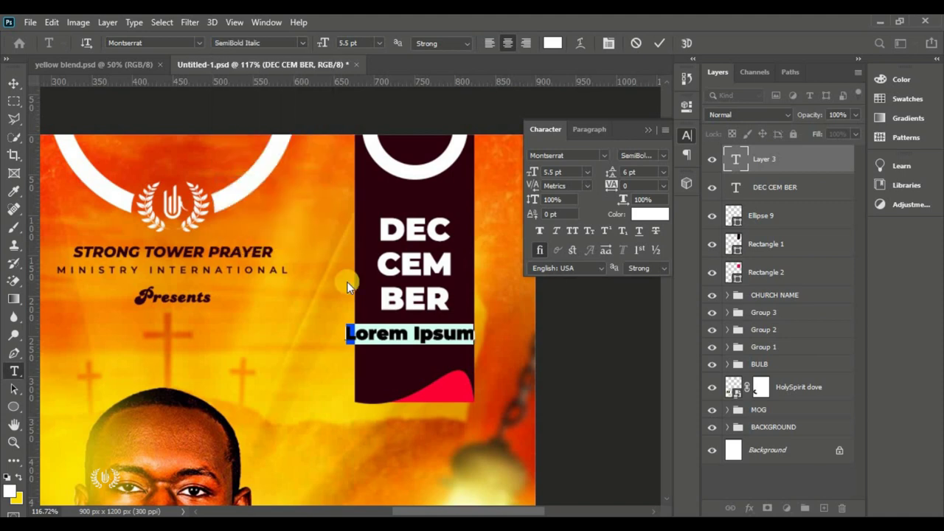
click(411, 337)
double_click(411, 337)
text(2)
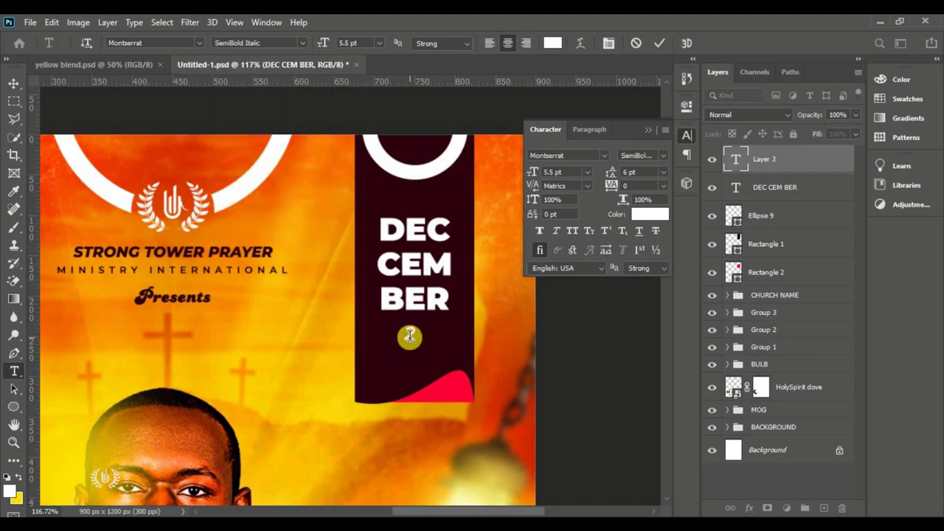
text(022)
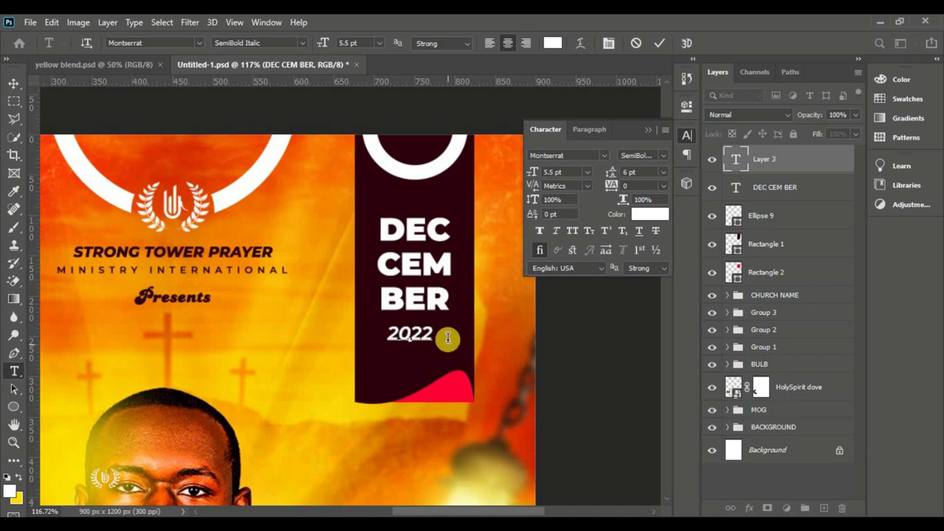
click(657, 44)
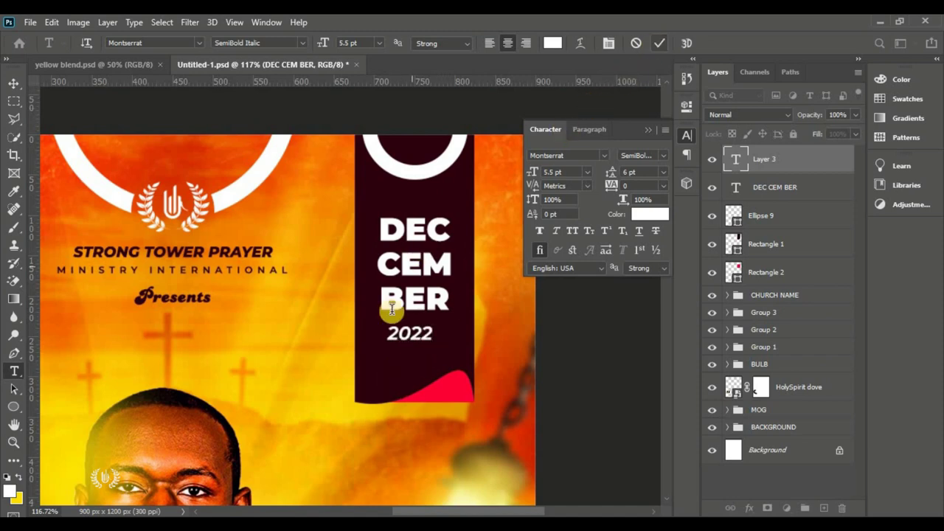
- Shrink the 2022 text slightly and change the copy above DEC to '1ST'
click(13, 82)
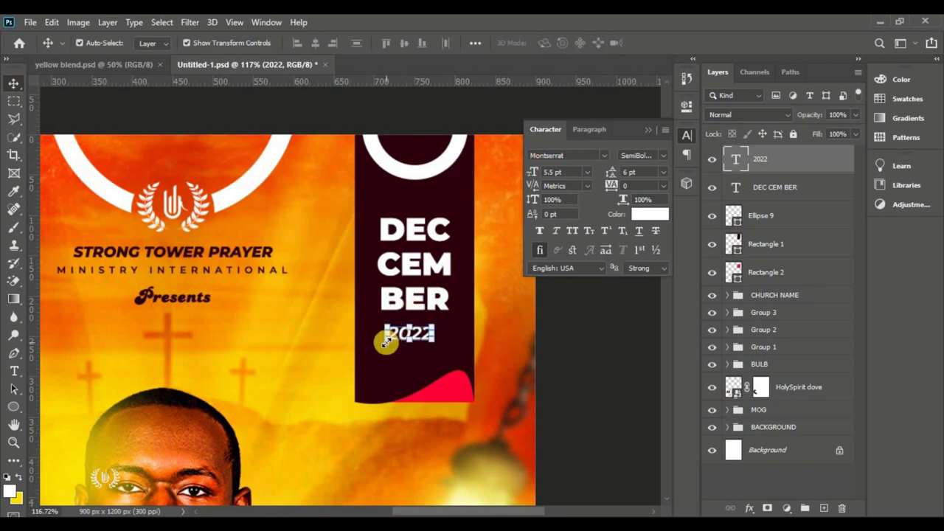
drag(385, 341, 418, 203)
click(683, 42)
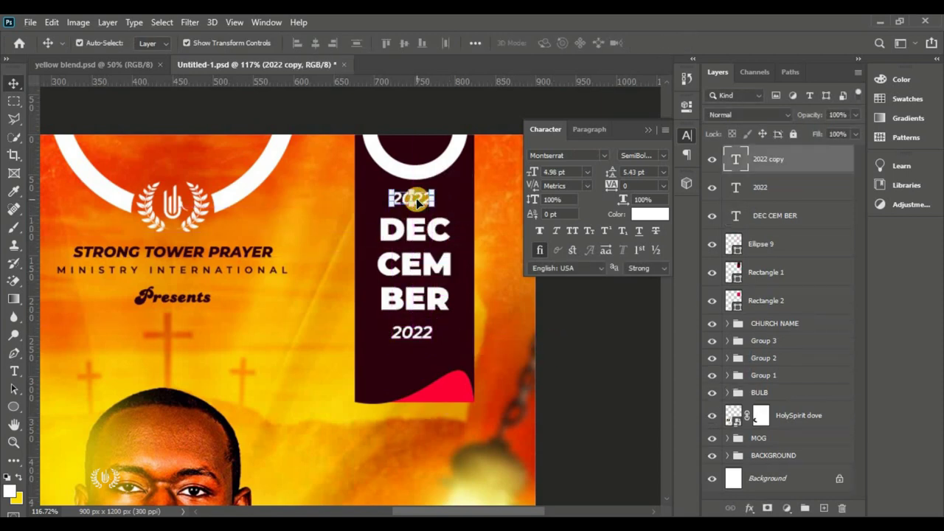
key(t)
click(400, 213)
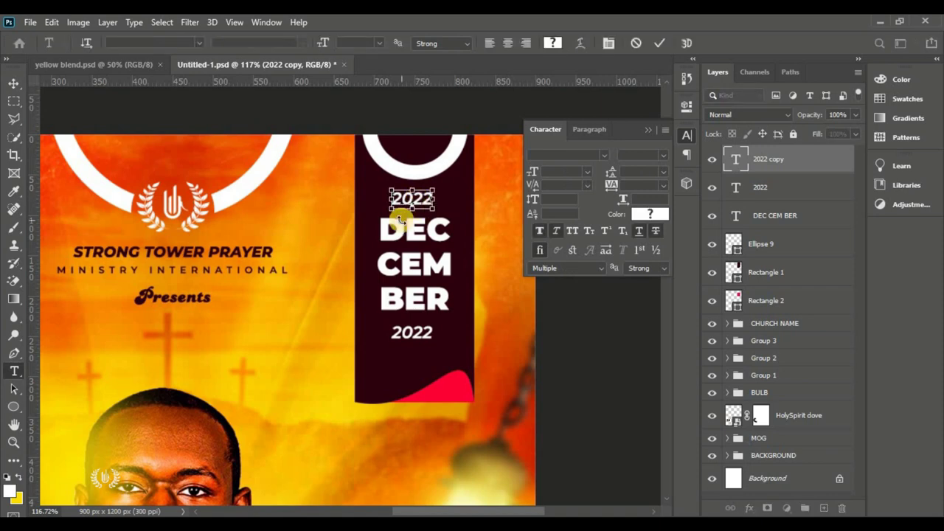
key(ctrl+a)
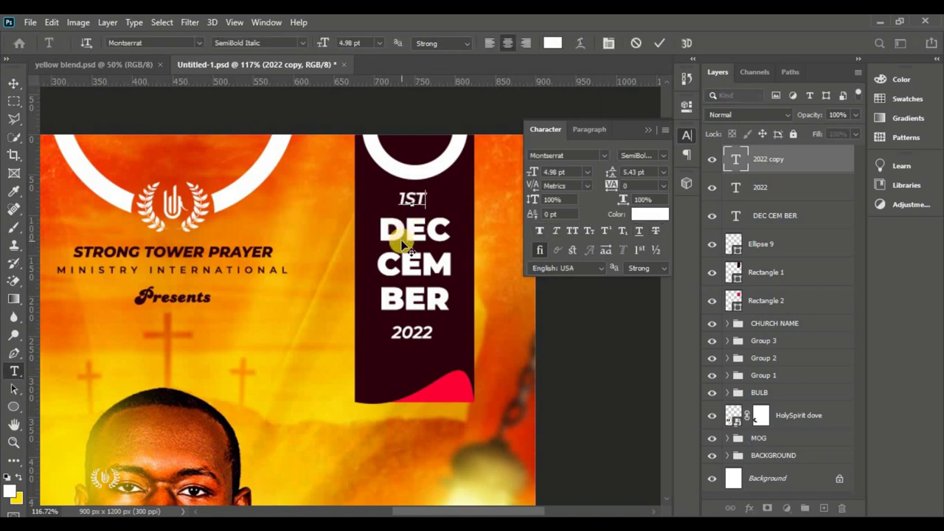
click(663, 46)
key(v)
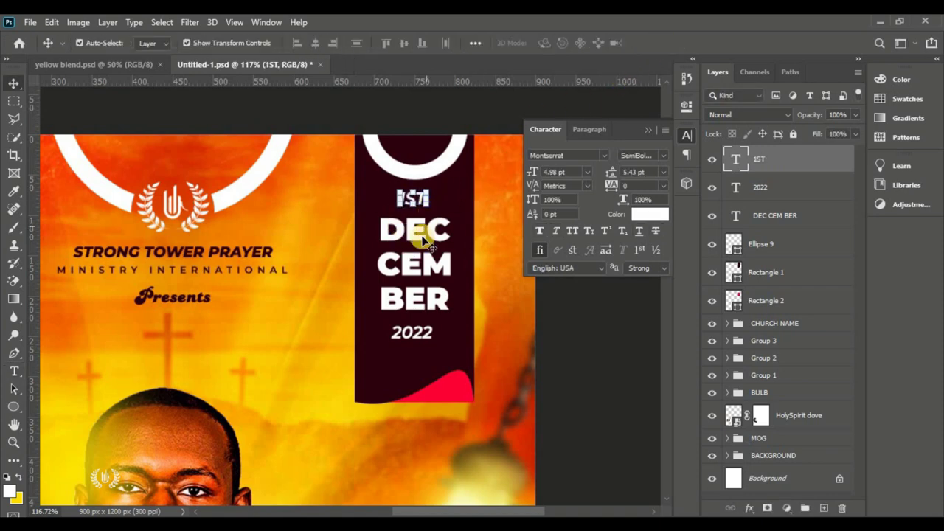
- Centre the 1ST, DEC CEM BER and 2022 lines on each other and nudge them lower
shift+click(417, 333)
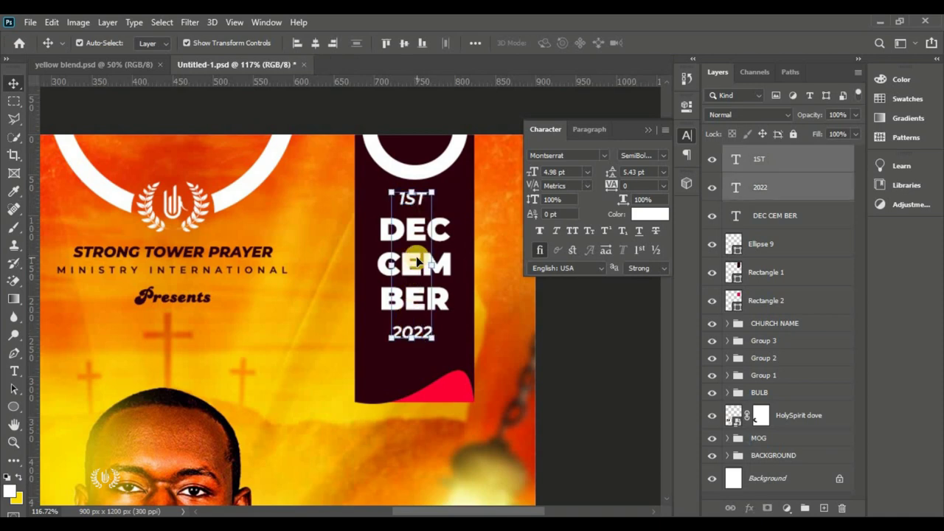
shift+click(413, 264)
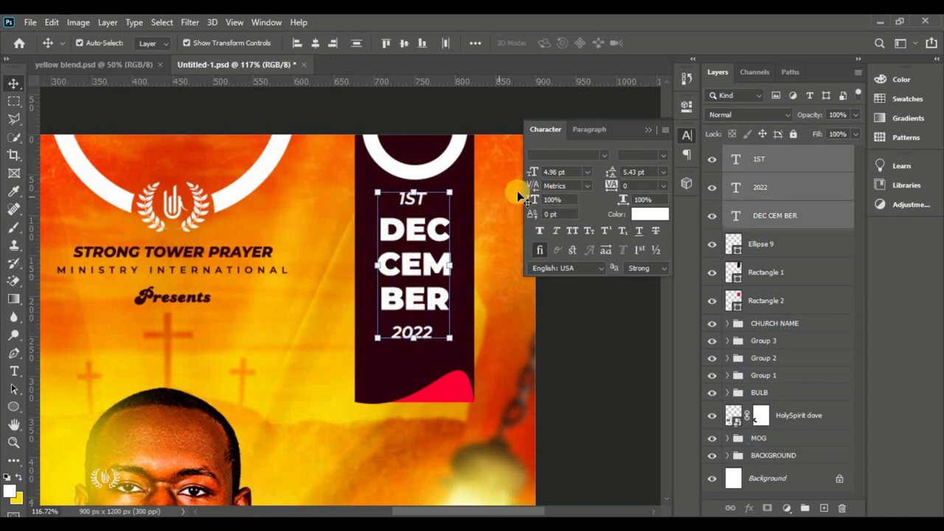
click(321, 43)
drag(406, 263, 407, 275)
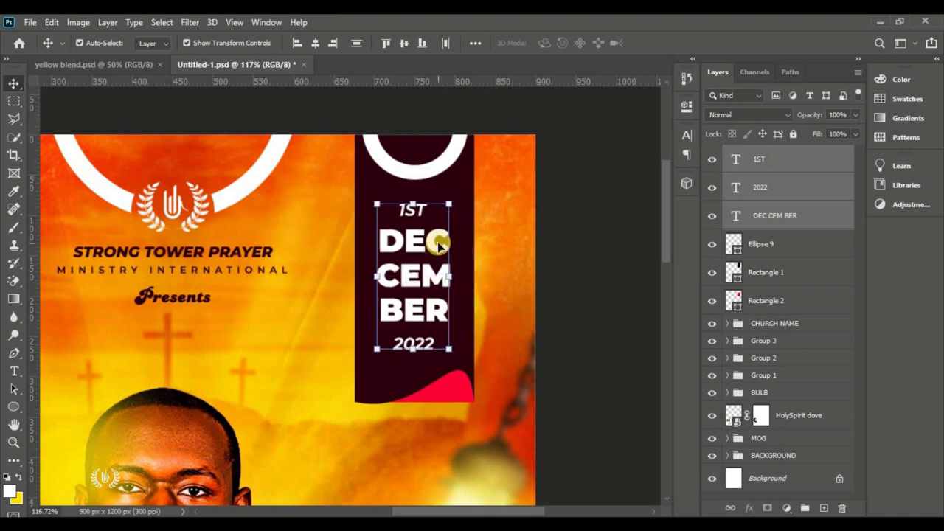
- Centre the text layers through Rectangle 2 within the banner and group them as DATE
click(626, 255)
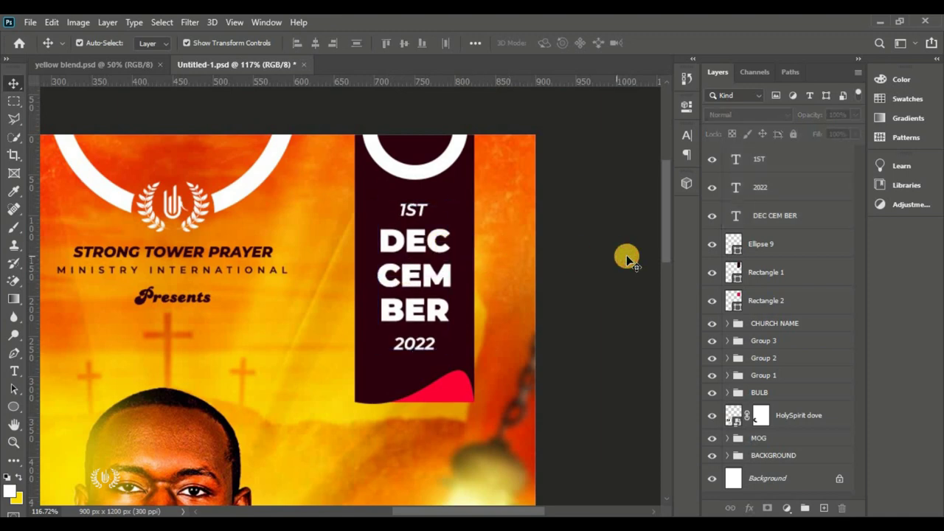
click(767, 304)
shift+click(763, 159)
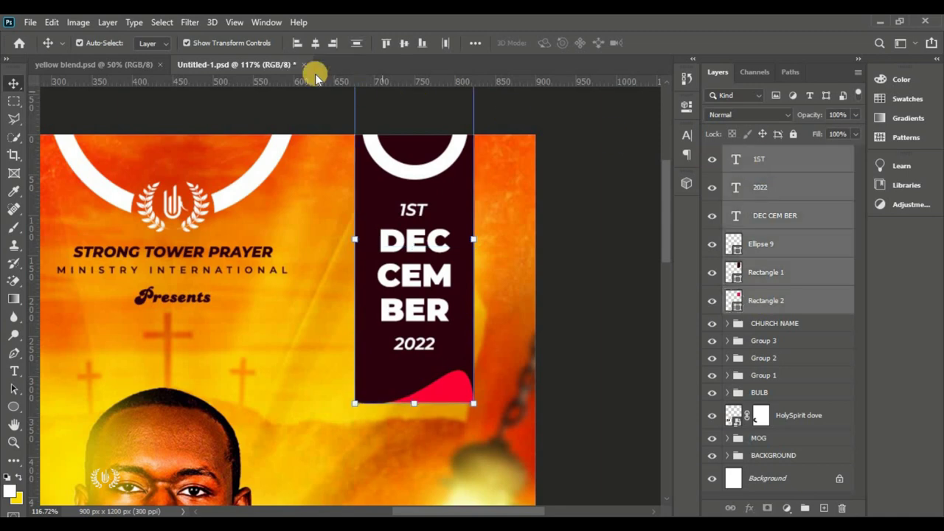
click(314, 44)
click(448, 234)
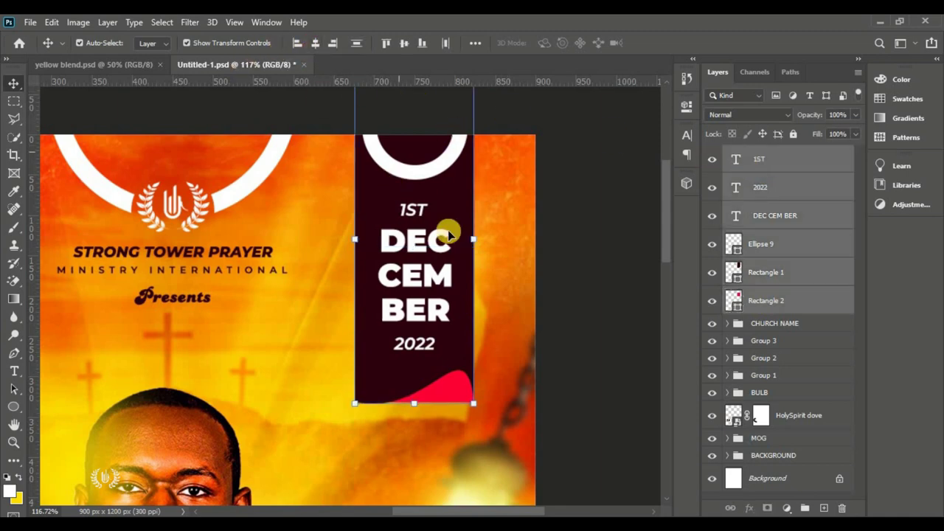
click(804, 507)
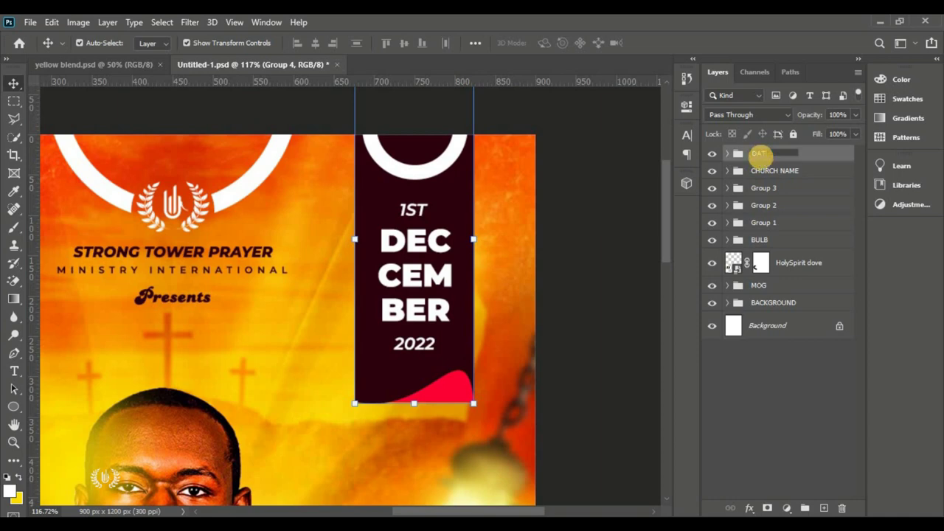
key(Return)
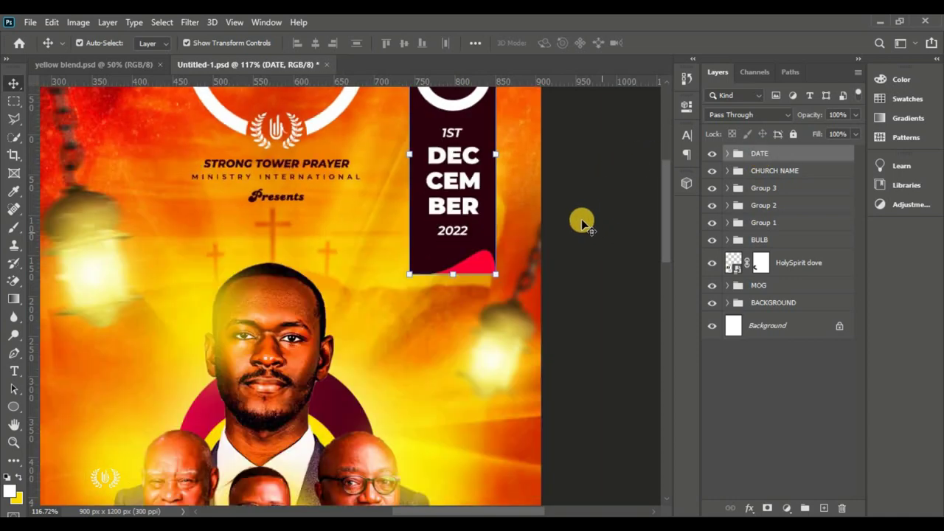
key(ctrl+0)
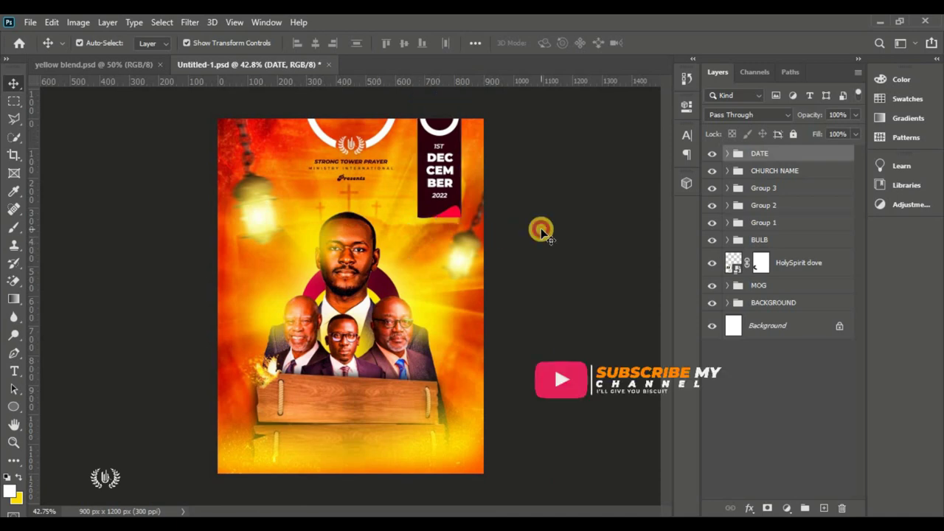
click(533, 234)
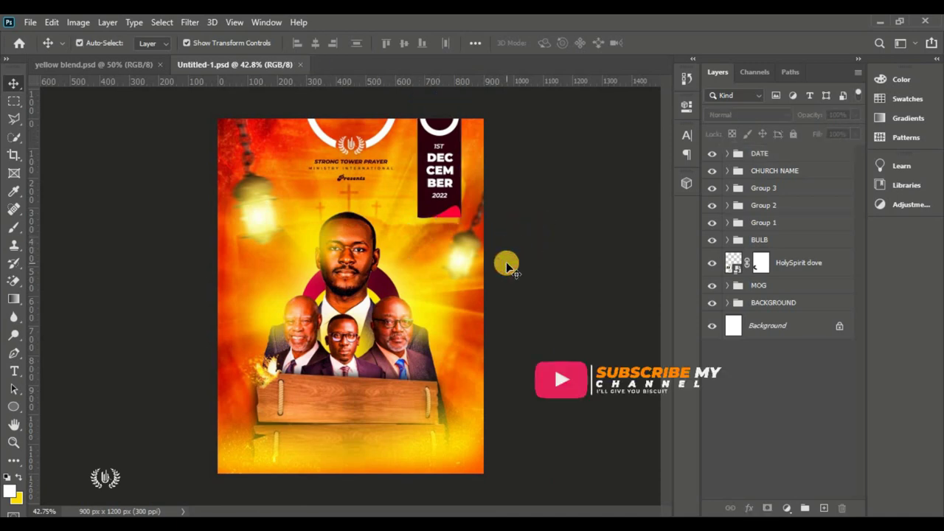
key(ctrl+plus)
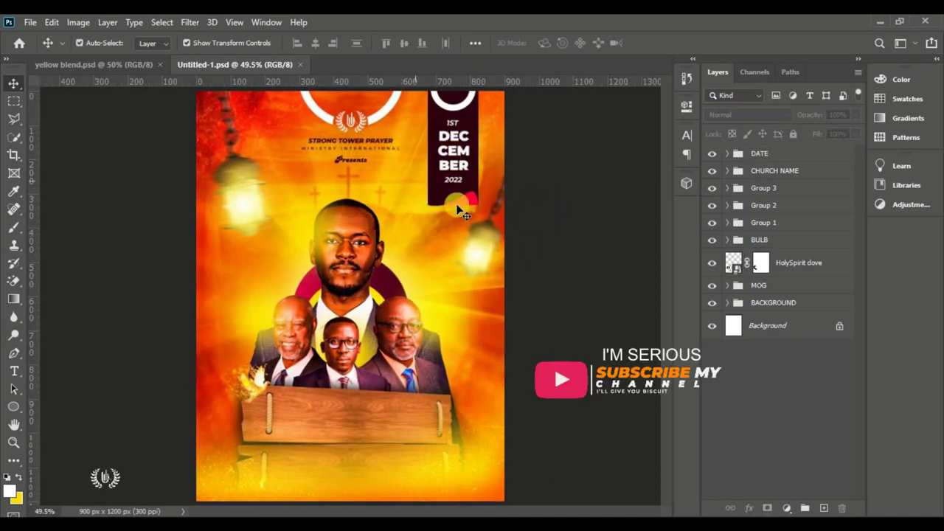
key(ctrl+plus)
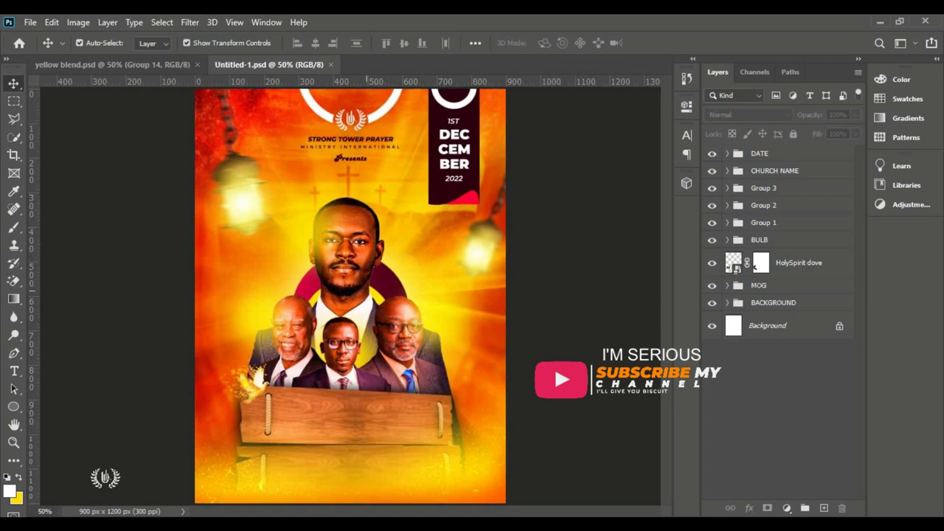
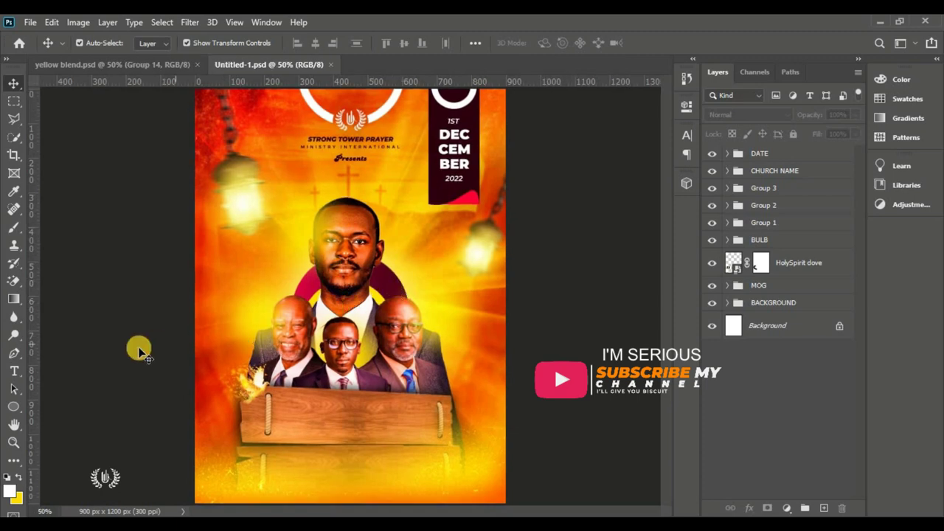
- Add white Lorem Ipsum placeholder text on the wooden board and size it to 12.5 pt
click(14, 373)
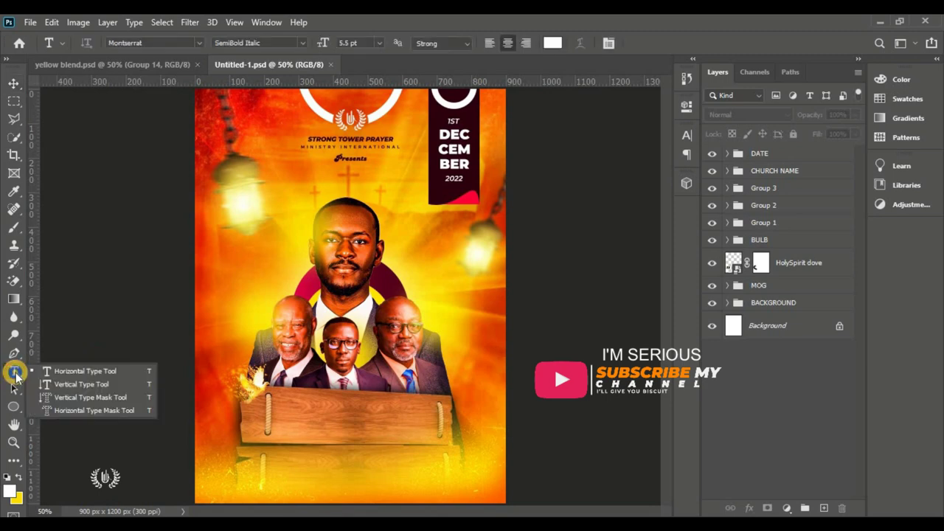
click(71, 372)
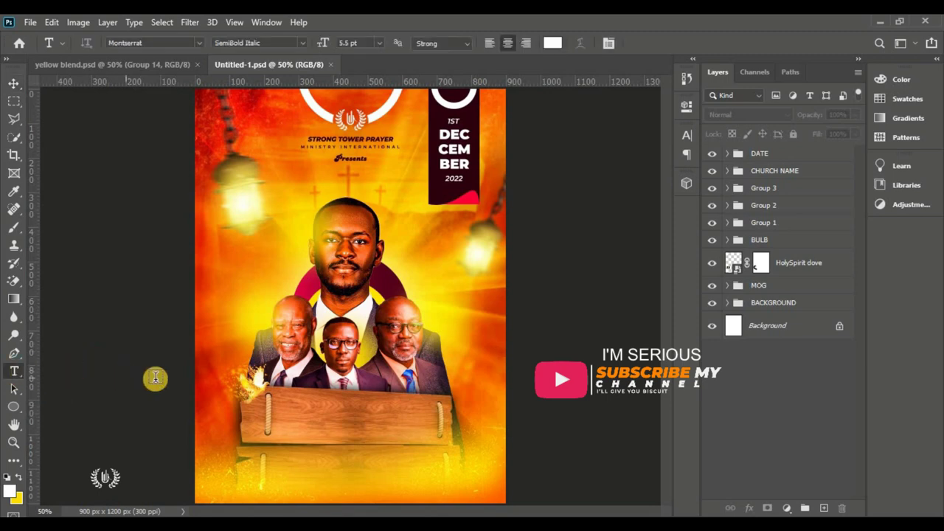
click(320, 380)
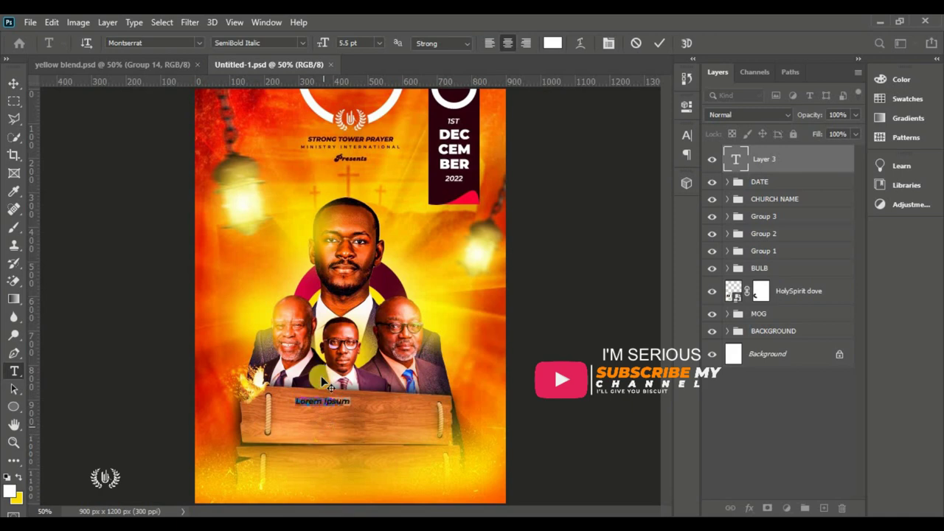
drag(323, 42, 333, 43)
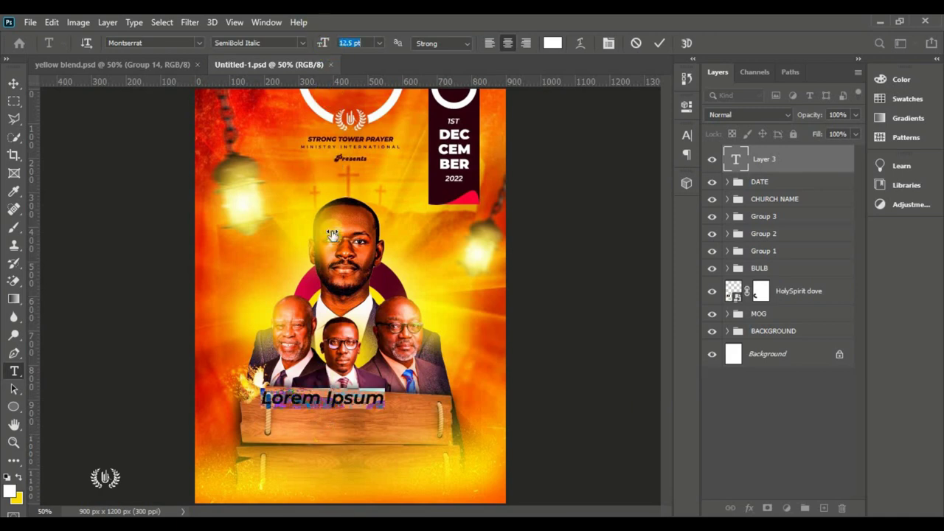
scroll(371, 438, up, 3)
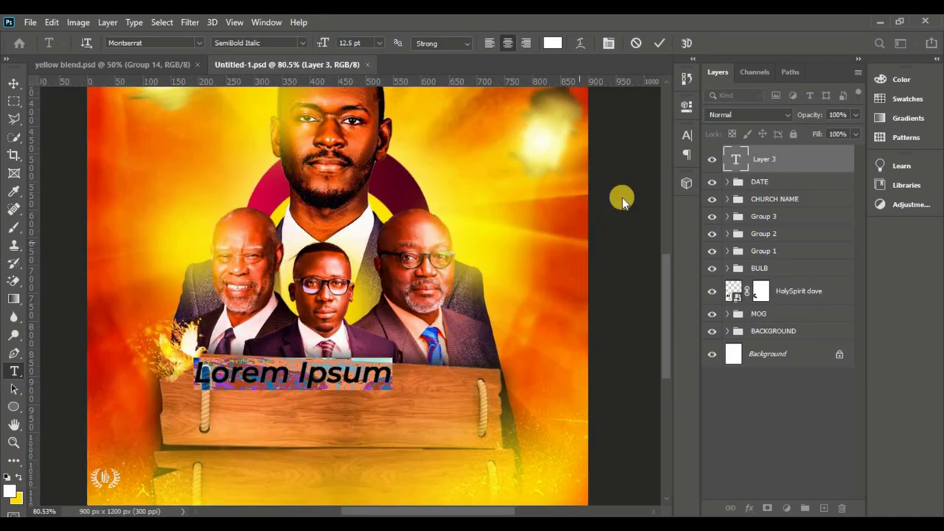
- Adjust the text's letter spacing and move the placeholder onto the plank
click(686, 137)
click(638, 185)
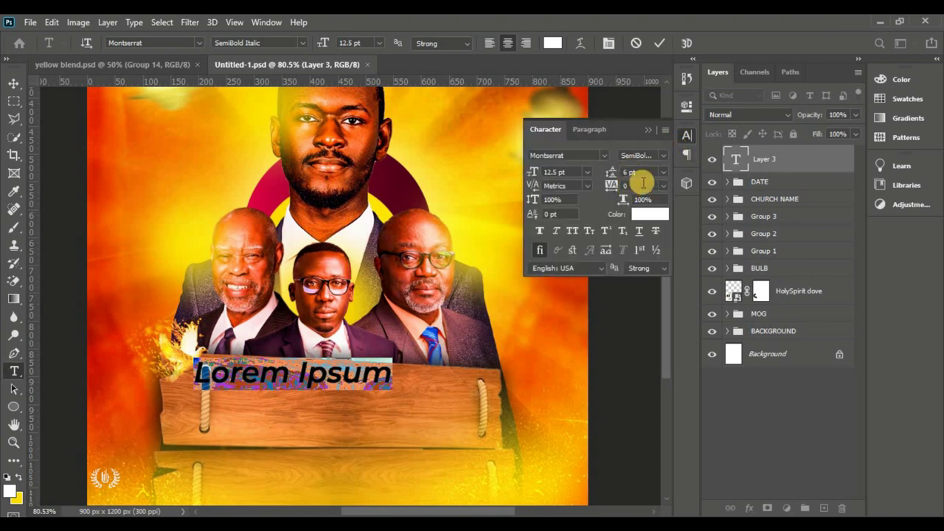
click(649, 130)
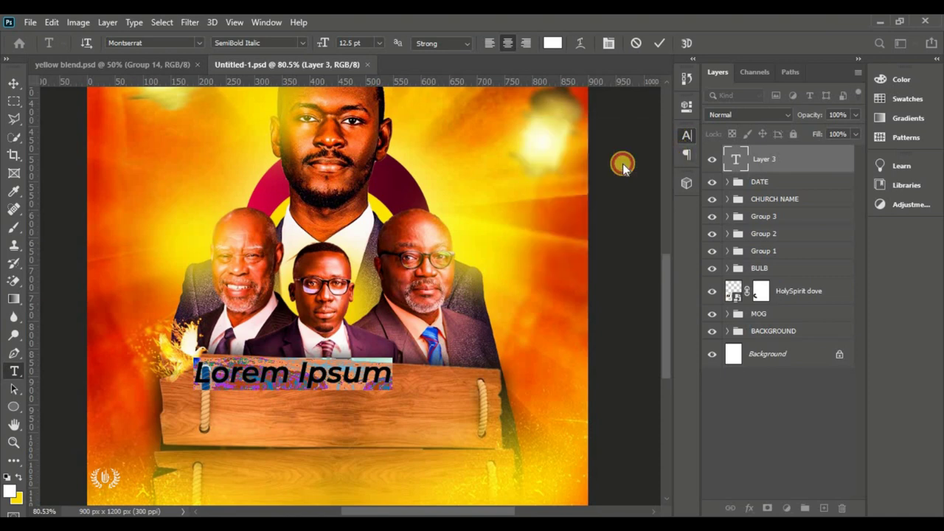
click(349, 376)
key(ctrl+a)
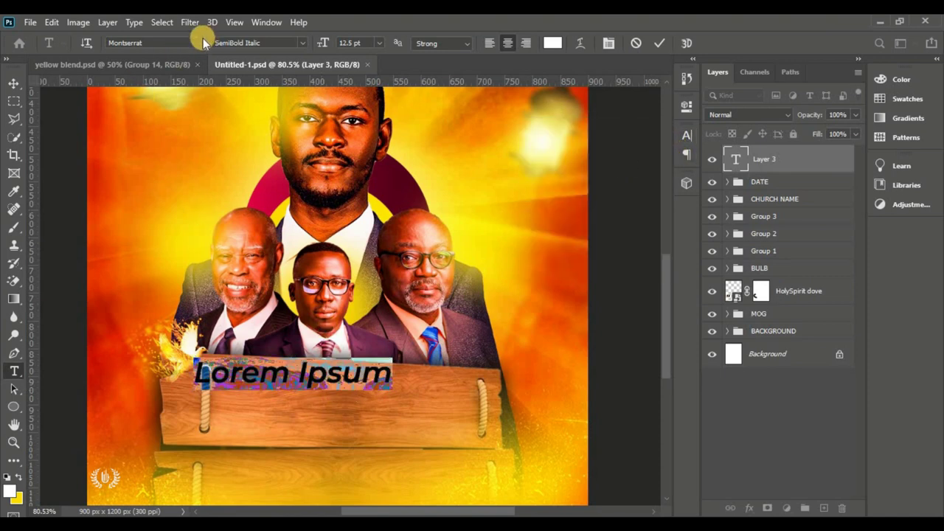
drag(253, 390, 450, 398)
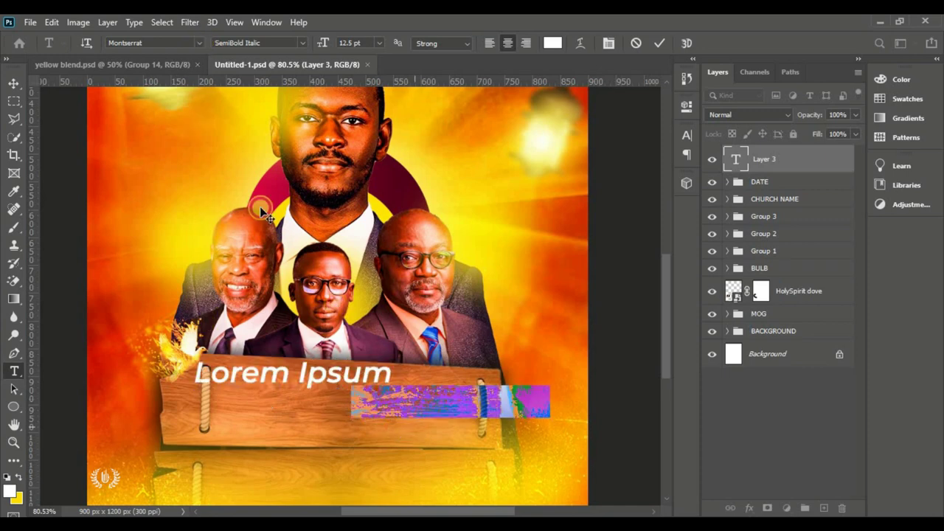
click(199, 42)
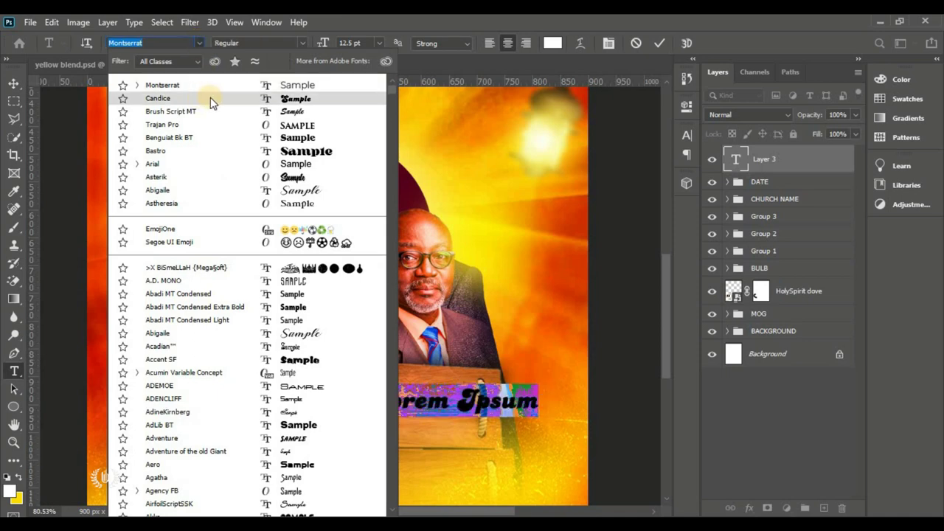
- Switch the text to the Candice font, centre it on the board and change it to 'Chapel'
click(210, 102)
click(424, 410)
click(356, 428)
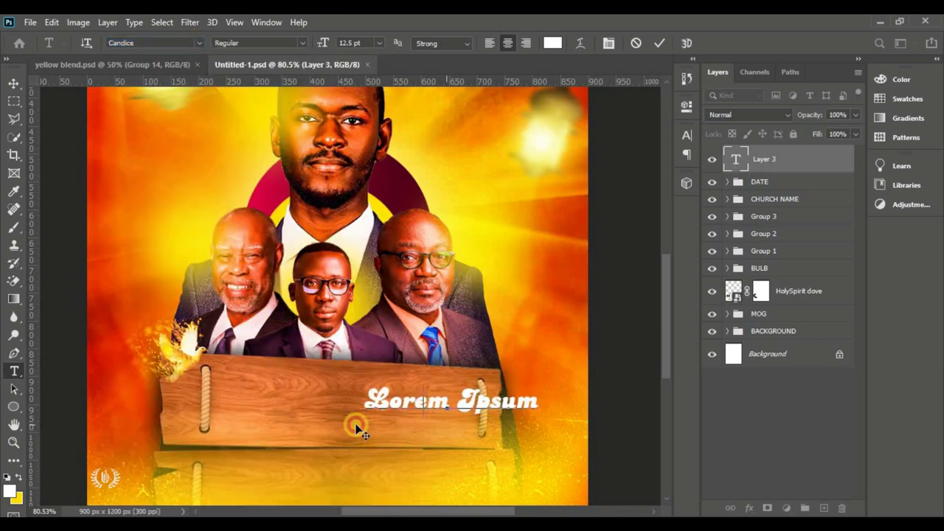
drag(357, 428, 353, 386)
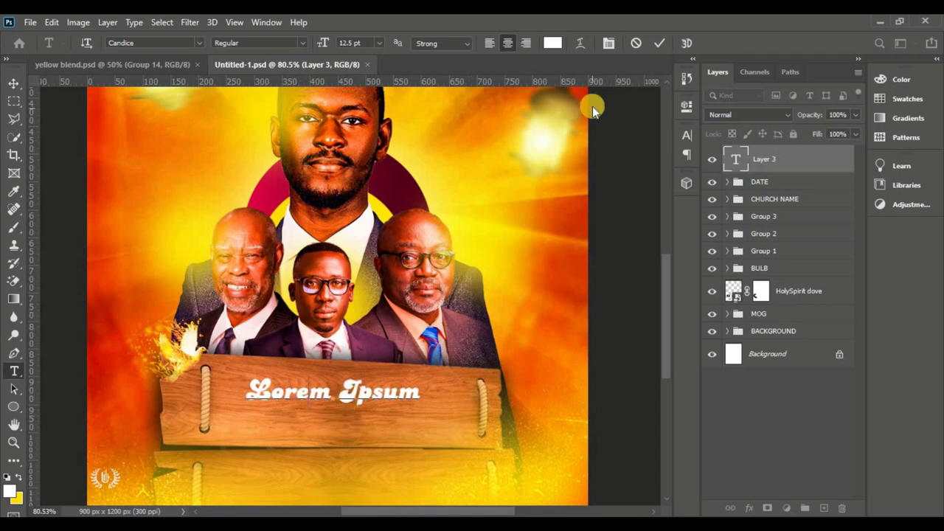
key(ctrl+a)
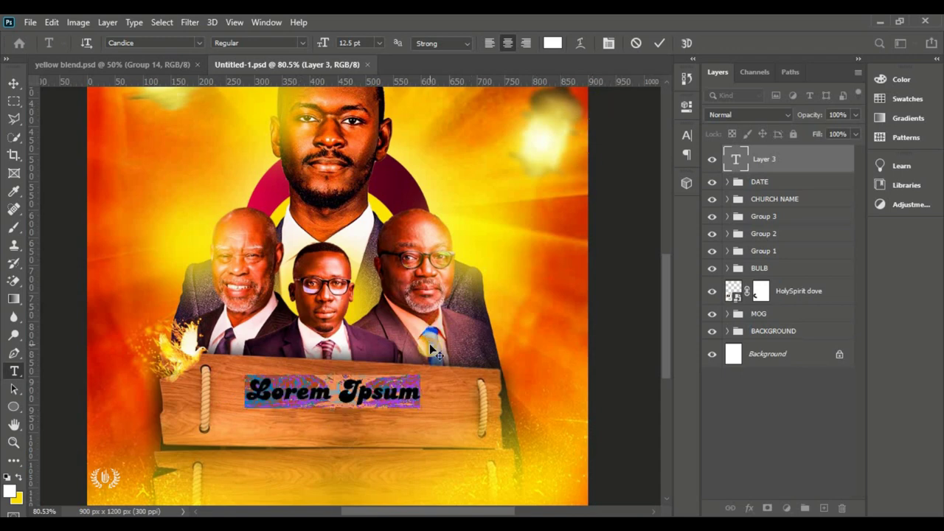
text(Chap)
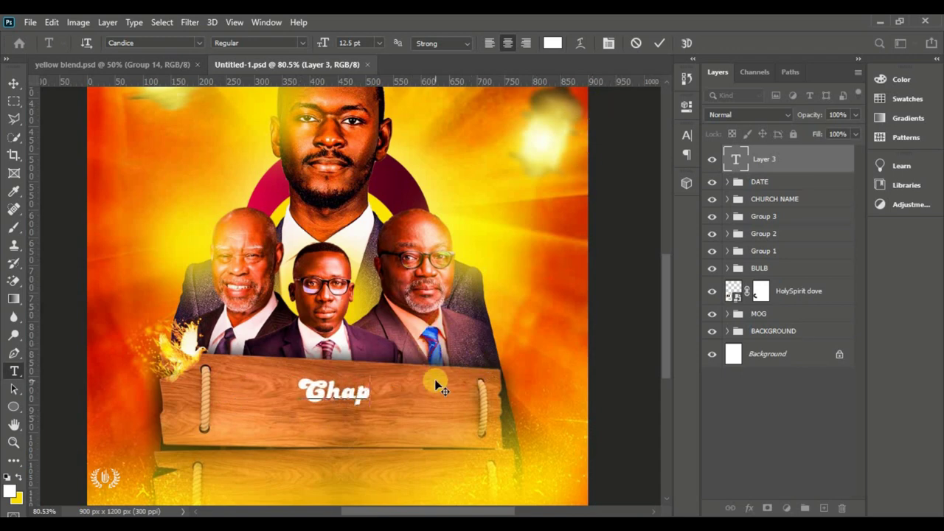
text(el)
click(14, 83)
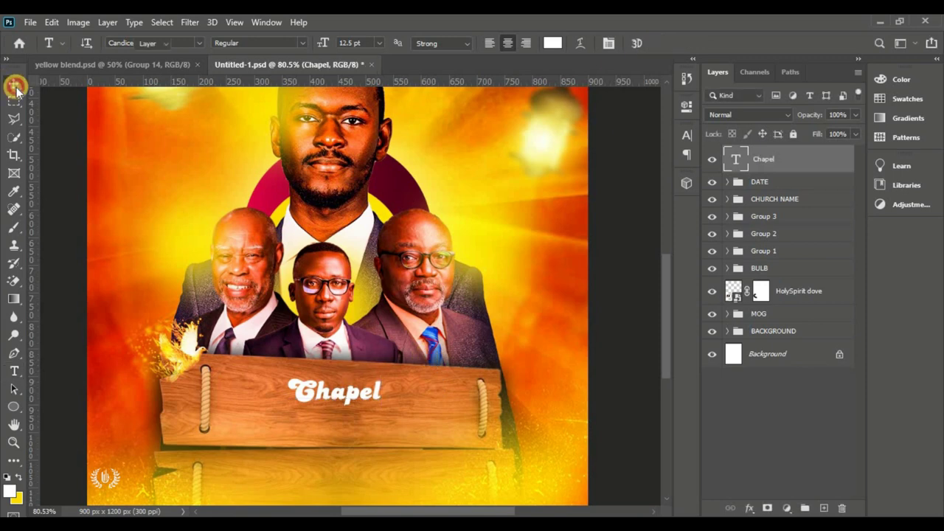
- Scale the Chapel text up to about 169% with Free Transform
click(50, 23)
click(142, 323)
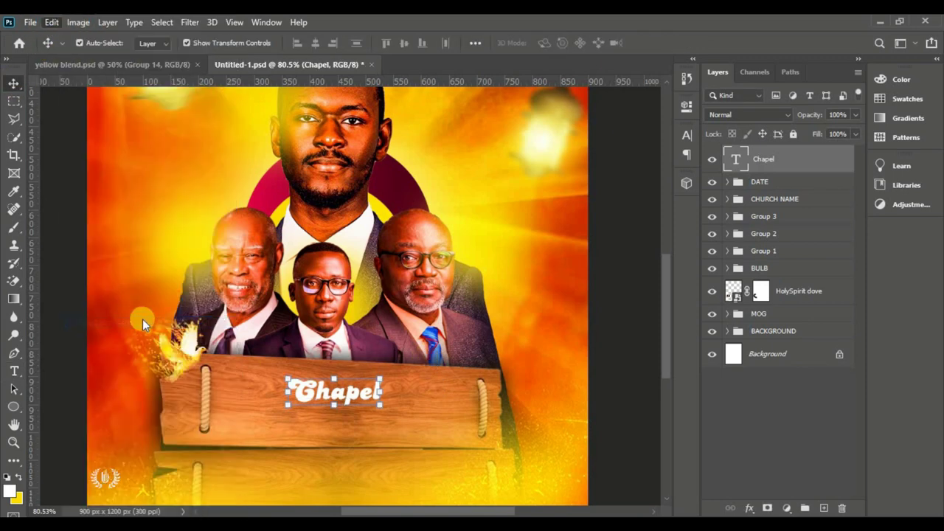
drag(279, 416, 223, 420)
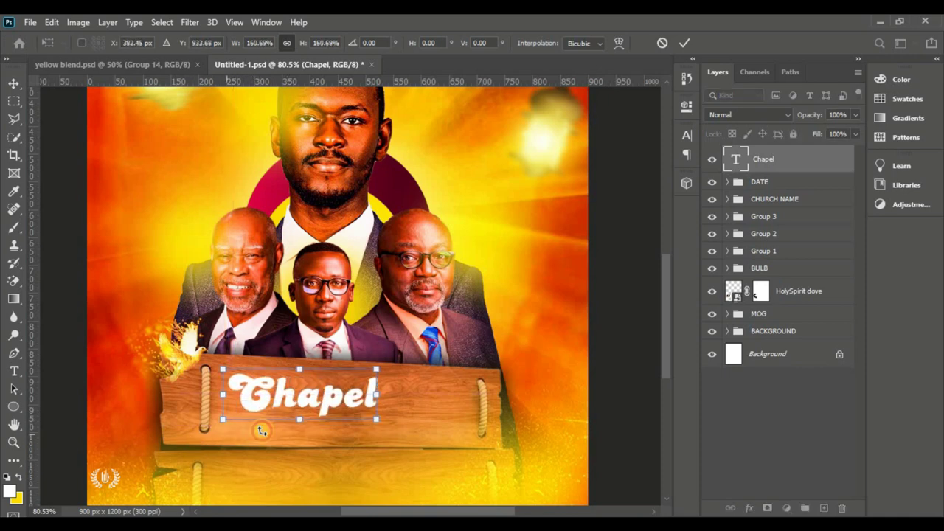
drag(371, 429, 383, 435)
click(685, 43)
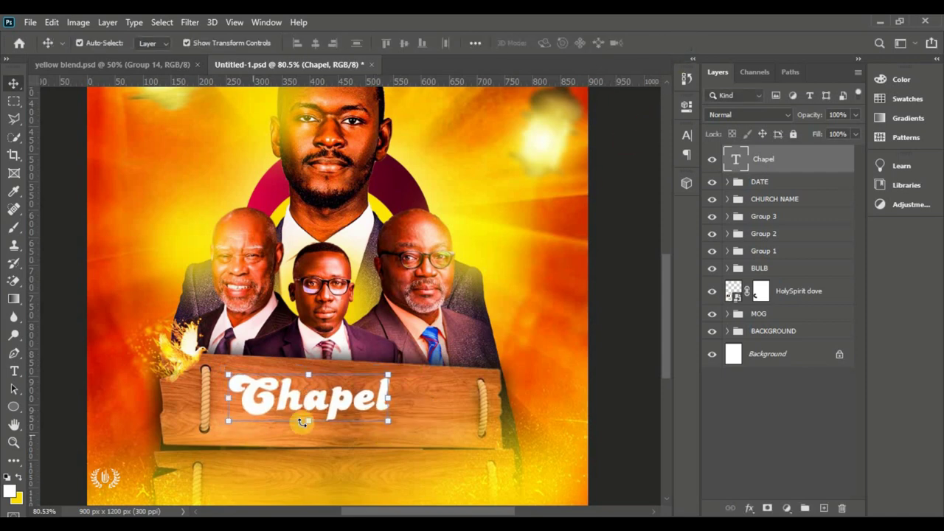
- Give Chapel a drop shadow with 40% opacity, 7 px distance and 5 px size
click(749, 509)
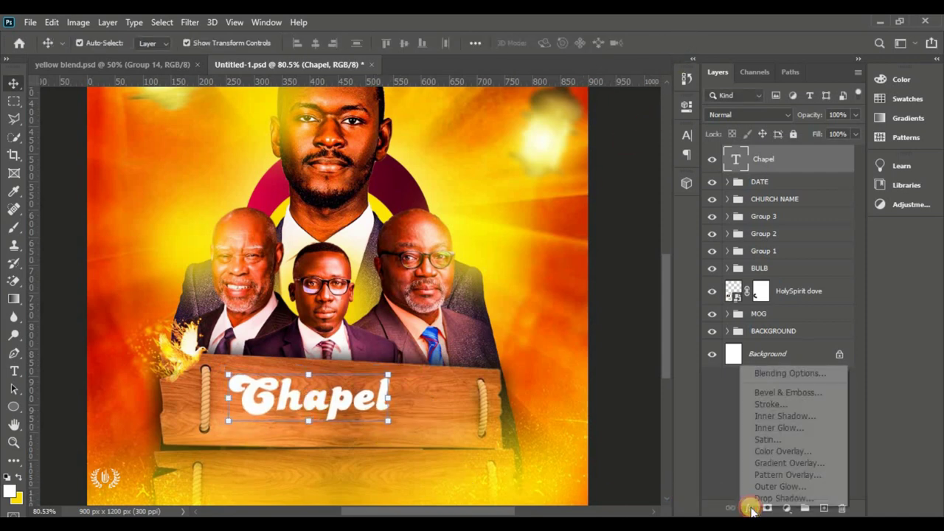
click(759, 376)
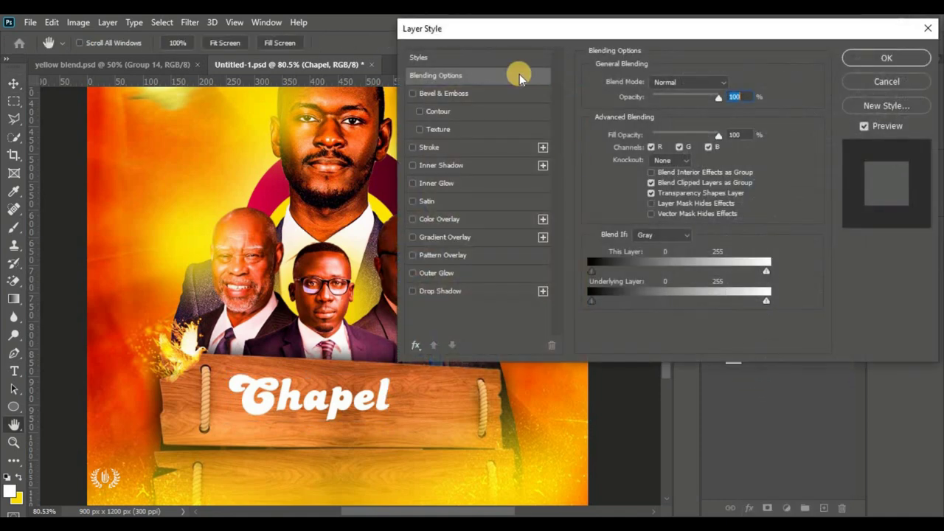
drag(526, 35, 563, 32)
click(483, 288)
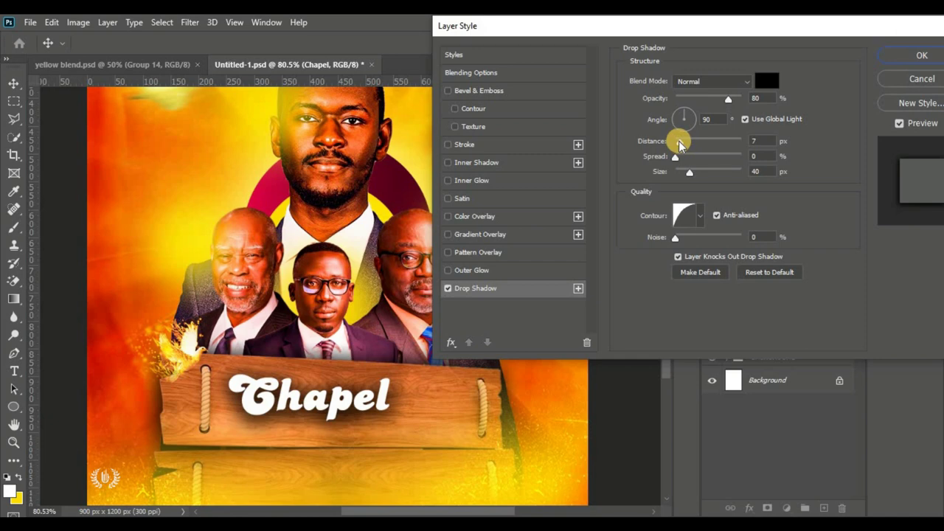
click(678, 170)
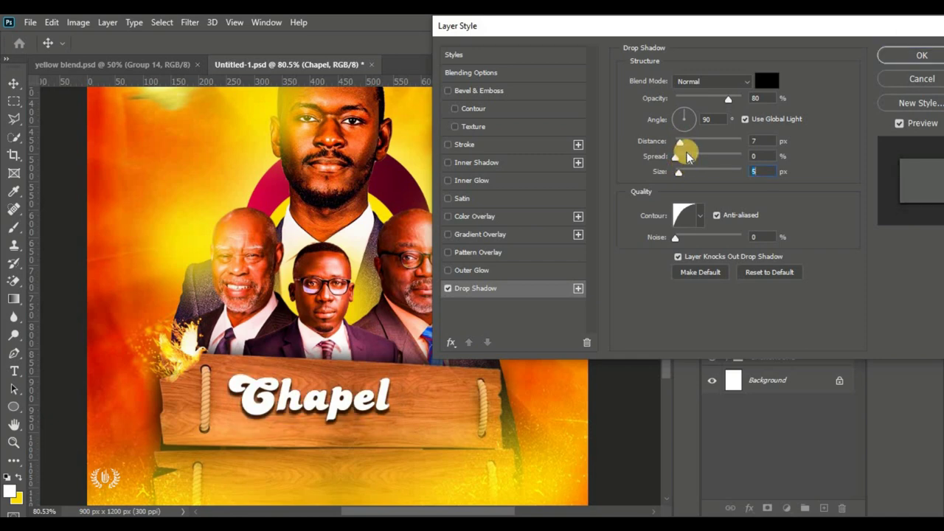
click(709, 99)
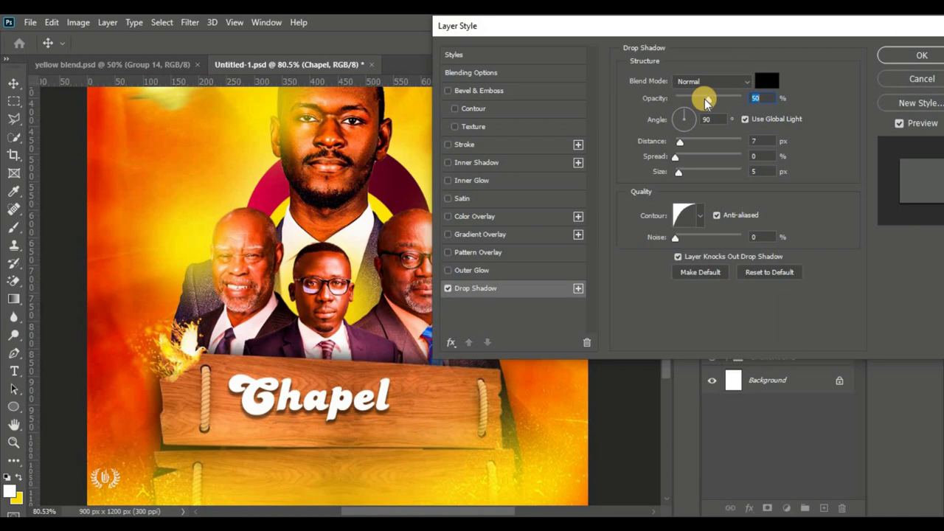
click(702, 98)
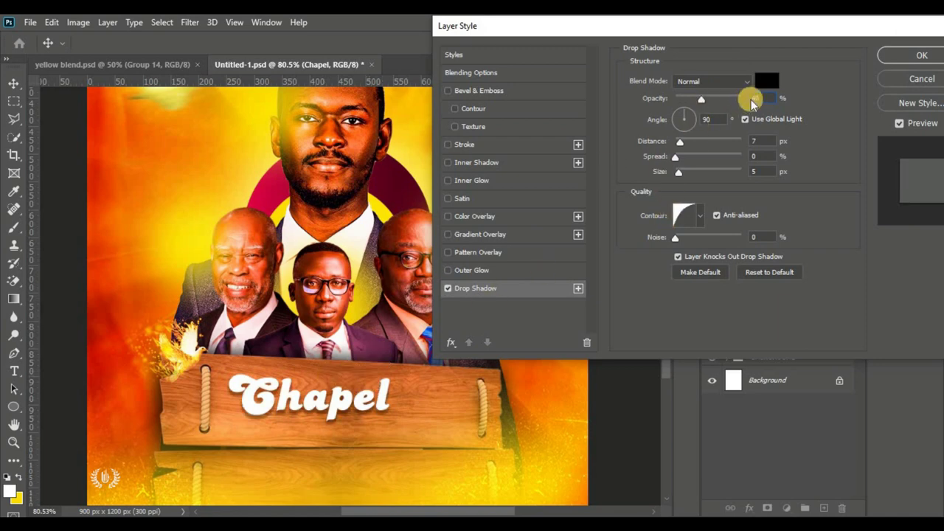
click(753, 155)
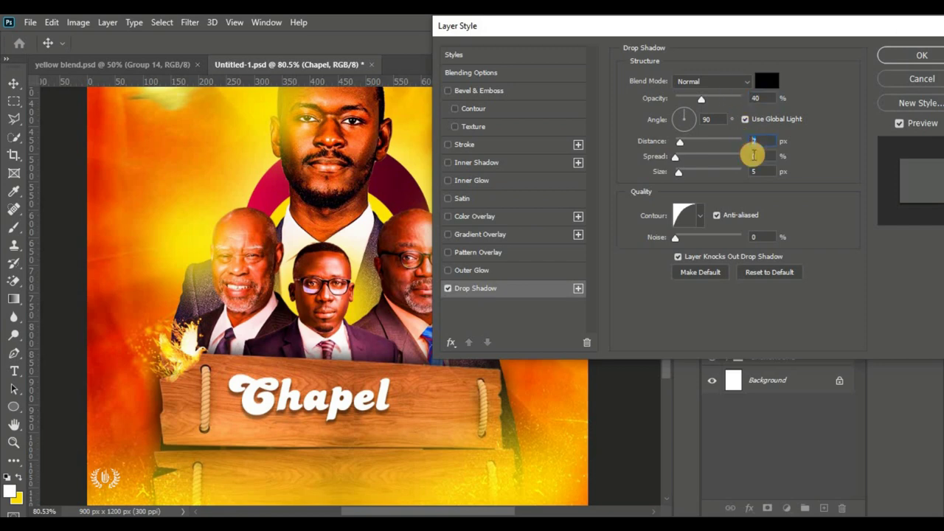
click(764, 170)
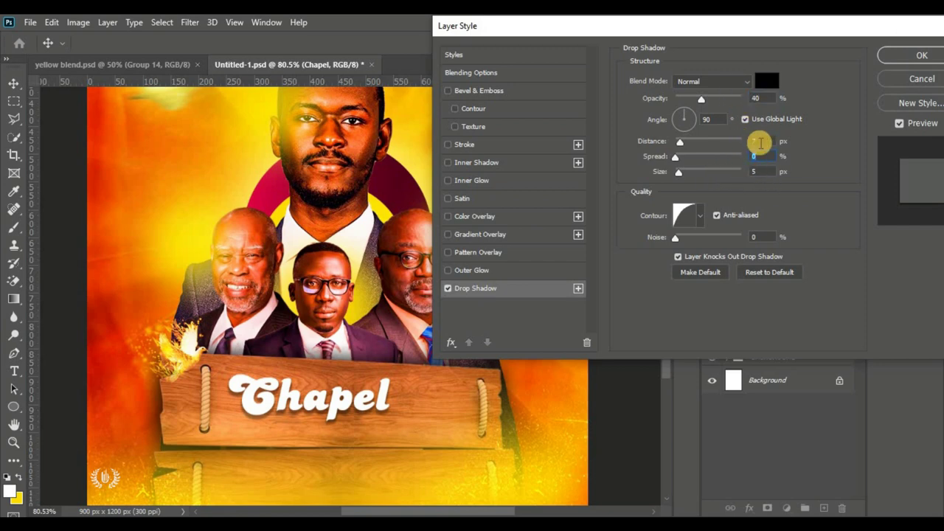
drag(843, 32, 563, 42)
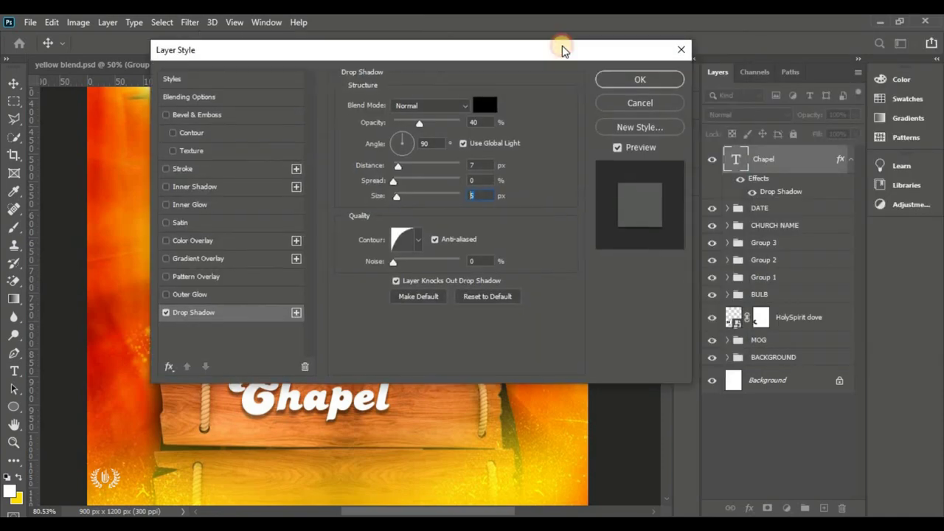
click(632, 78)
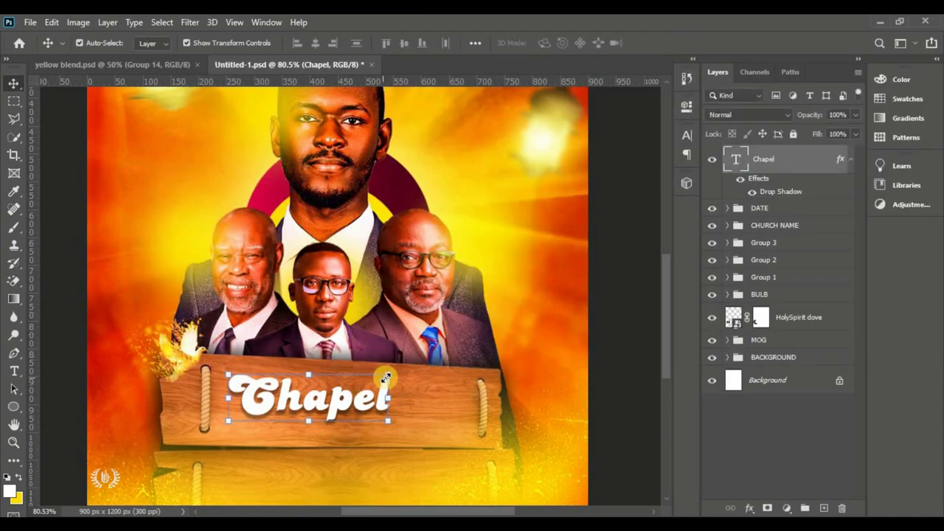
- Tilt the Chapel title about 12°, nudge it right and scale it to roughly 114%
drag(391, 432, 351, 391)
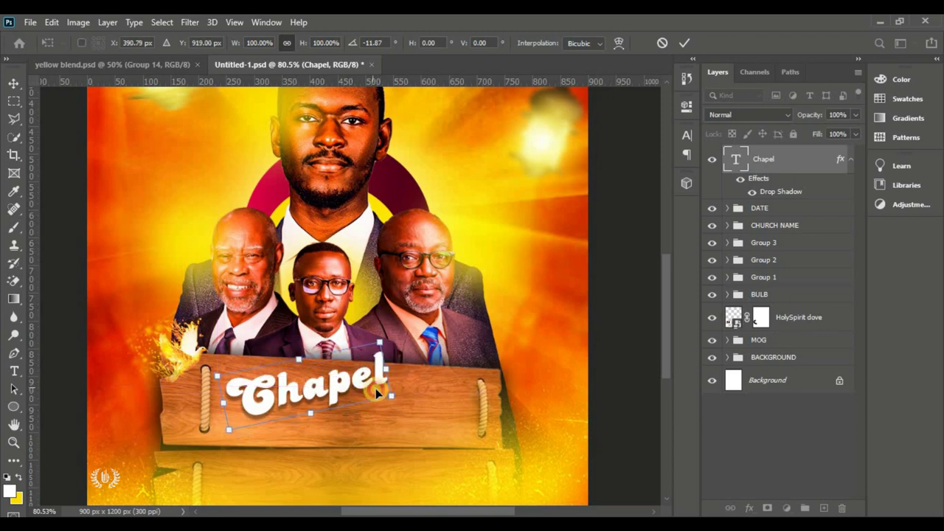
drag(375, 389, 386, 390)
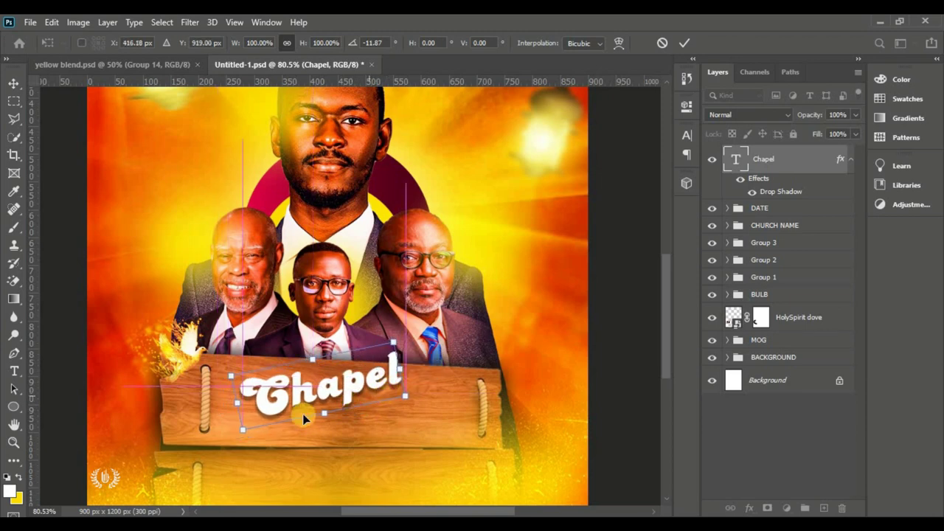
drag(238, 430, 223, 445)
click(681, 41)
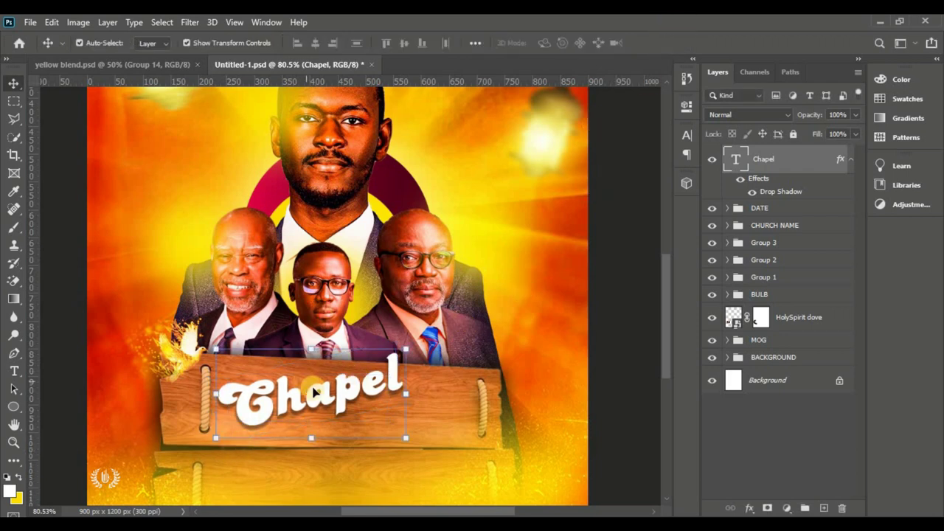
click(605, 326)
key(ctrl+0)
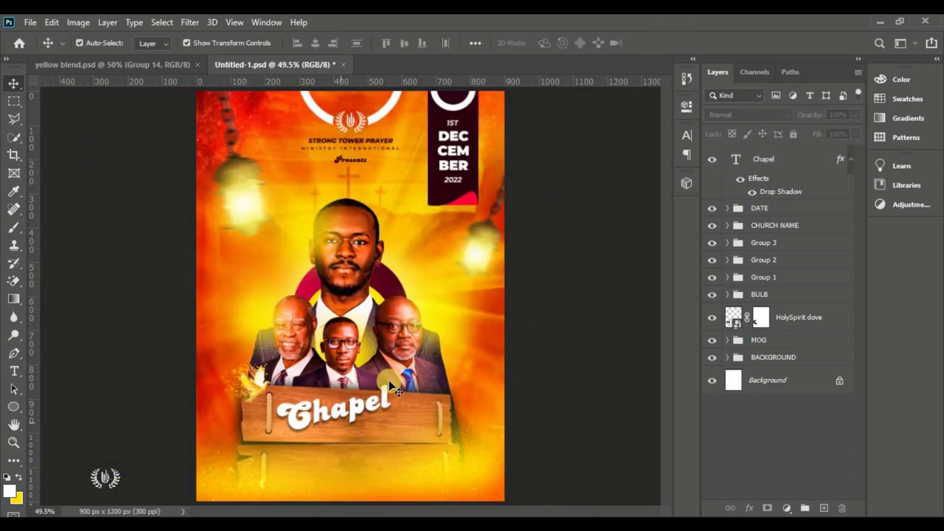
scroll(350, 413, up, 4)
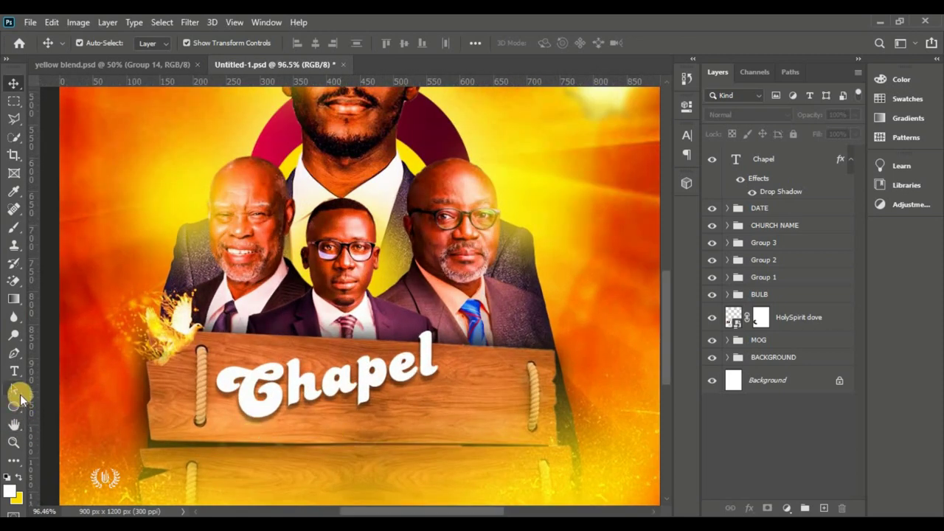
- Add the word 'Youth', then shrink and tilt it above Chapel
click(14, 371)
click(152, 272)
drag(101, 255, 251, 327)
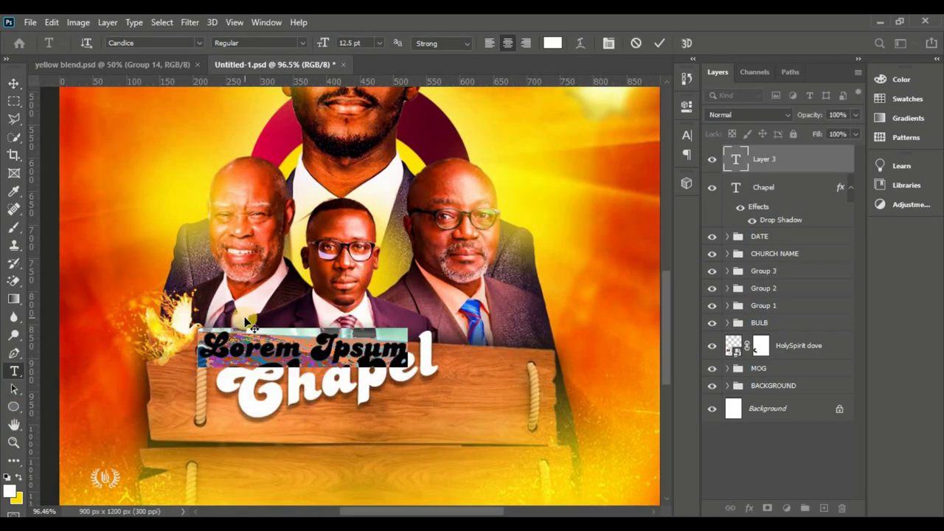
text(Youth)
key(ctrl+Return)
key(ctrl+t)
drag(427, 347, 362, 352)
click(684, 43)
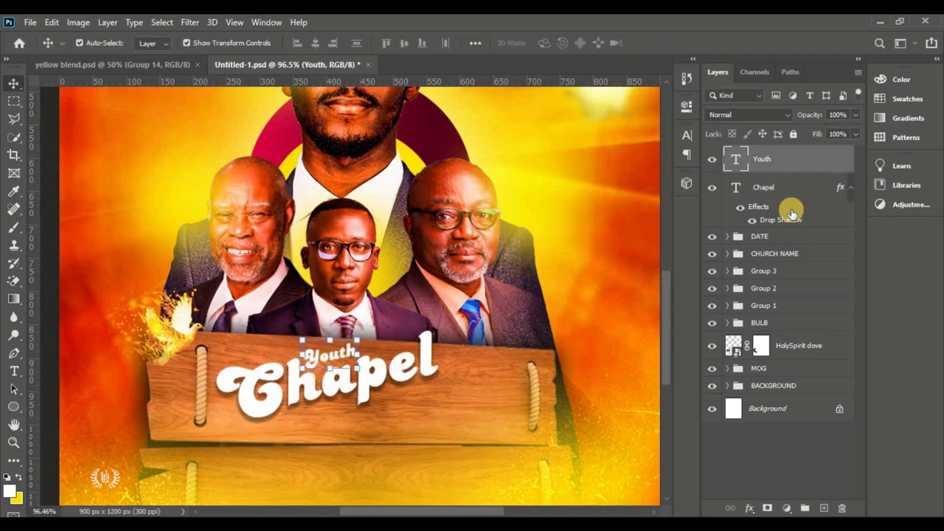
- Give Youth a drop shadow with distance and size 5
double_click(791, 162)
click(493, 301)
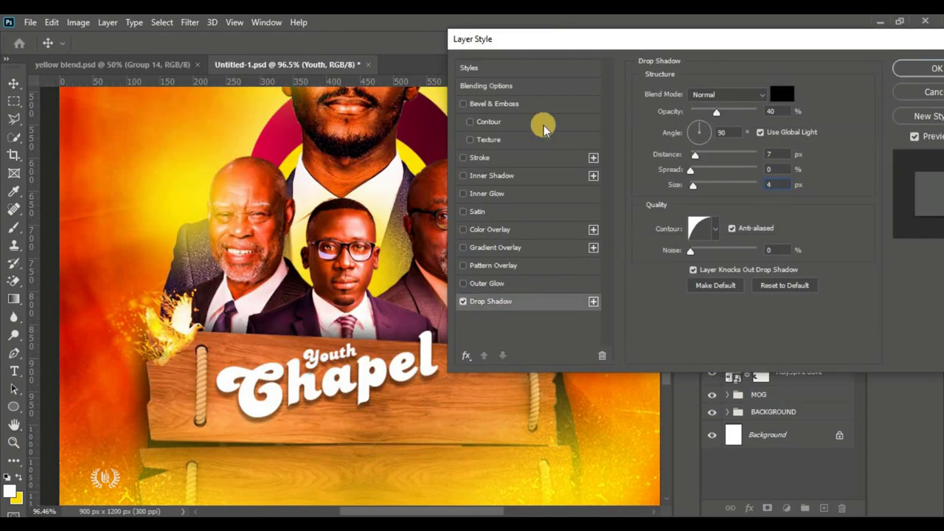
text(5)
drag(695, 155, 694, 155)
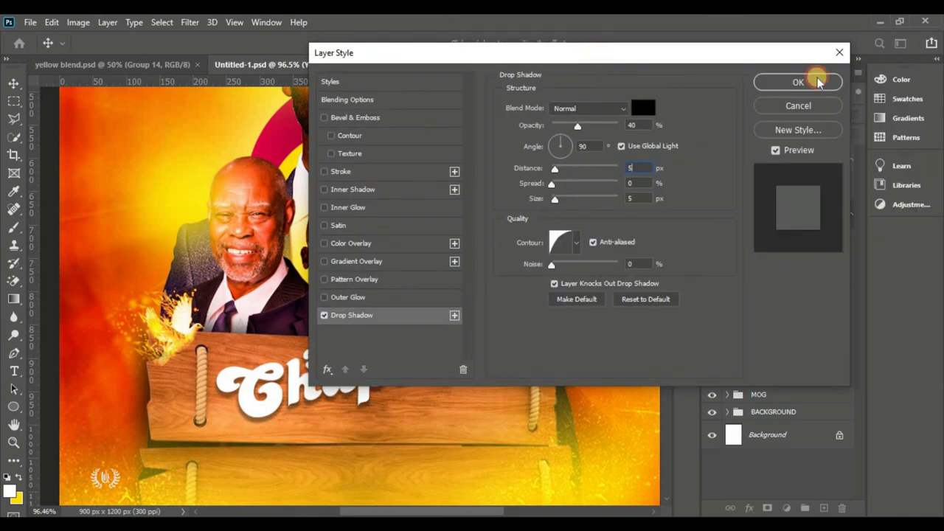
click(798, 82)
key(ctrl+0)
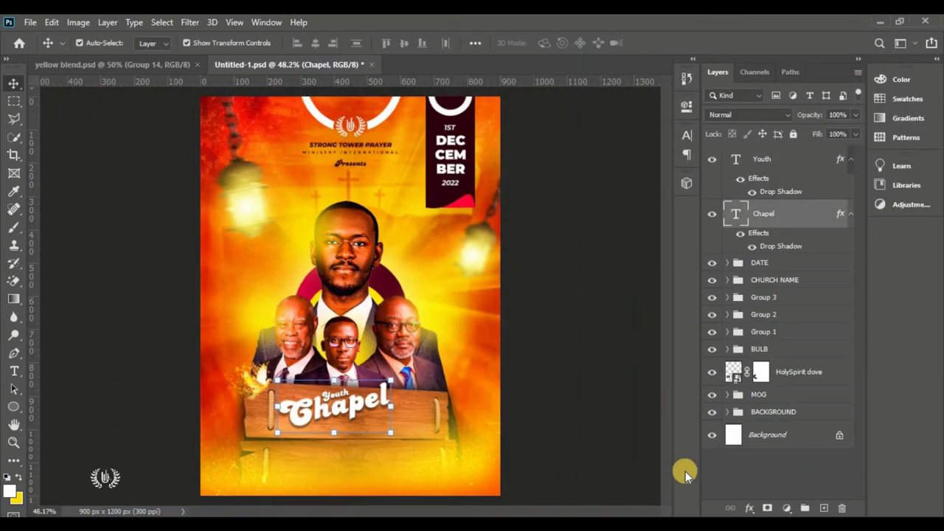
click(612, 356)
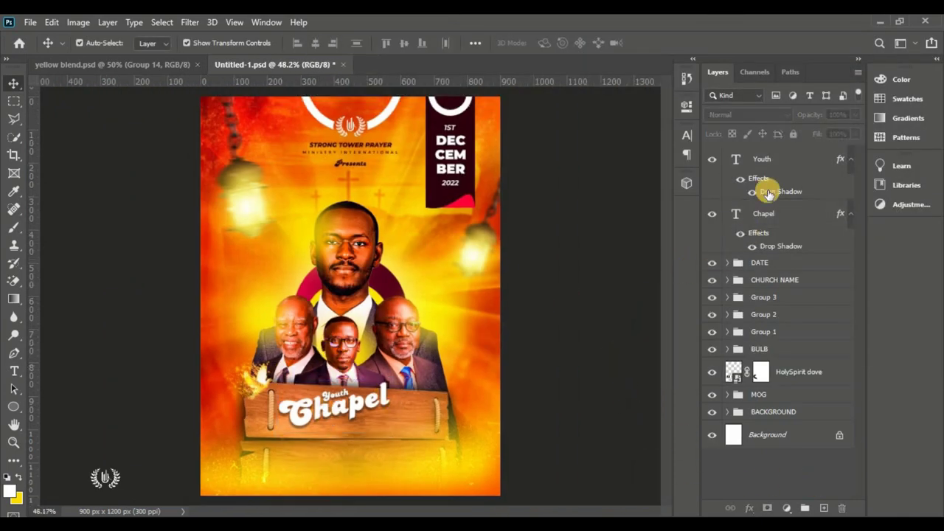
click(784, 154)
- Draw a white rounded rectangle bar below Chapel
click(9, 406)
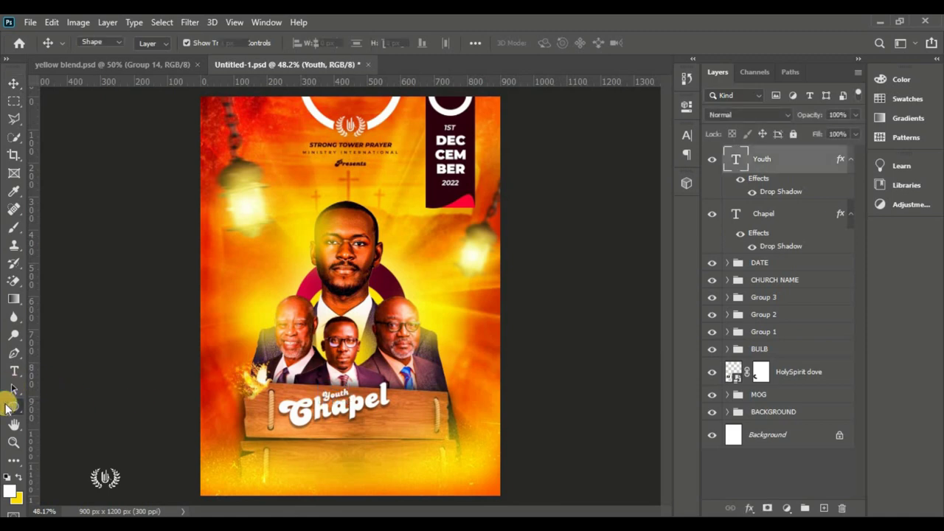
right_click(6, 408)
click(71, 422)
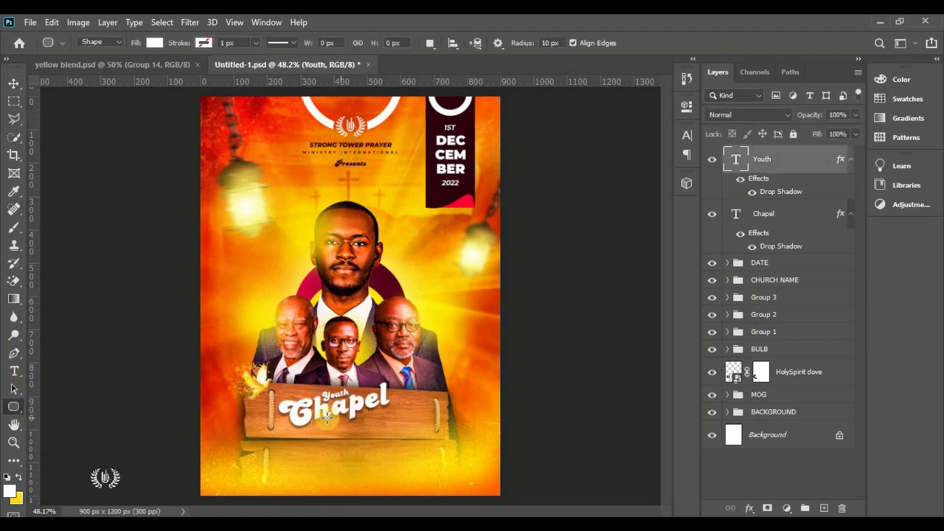
drag(330, 421, 391, 436)
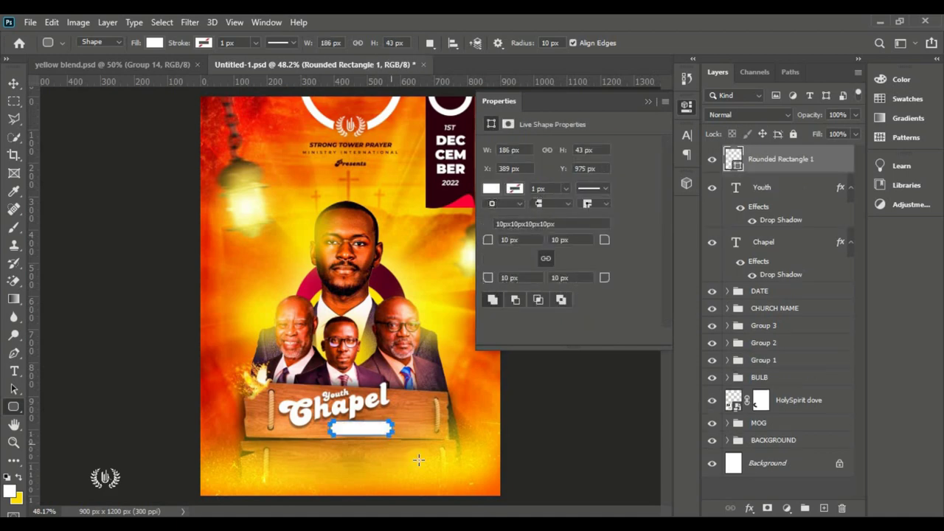
scroll(419, 462, up, 5)
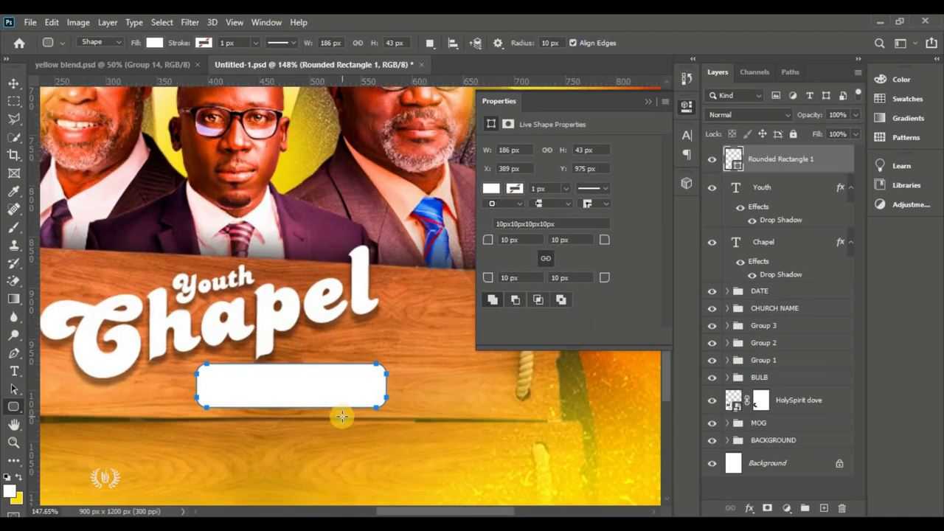
click(13, 82)
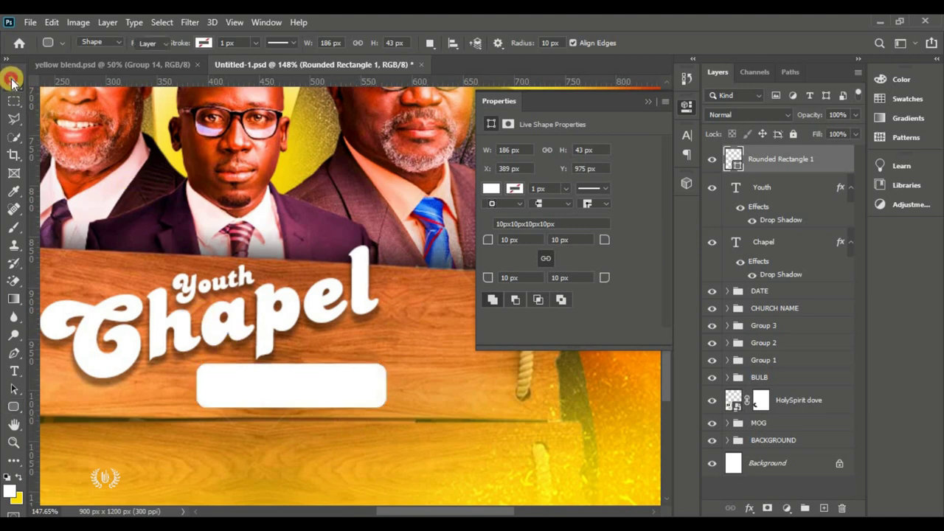
- Square the bar's corners, then round top-left and bottom-right to 20 px
click(486, 242)
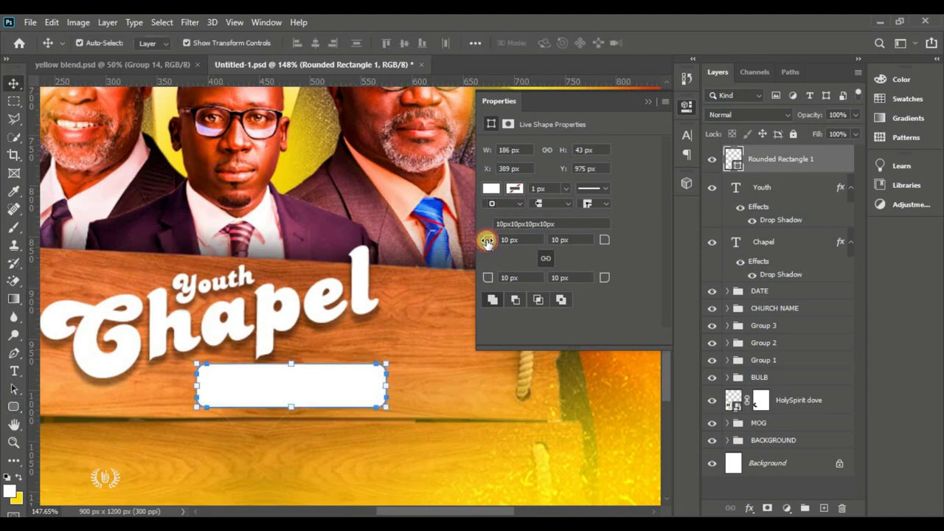
drag(487, 242, 404, 246)
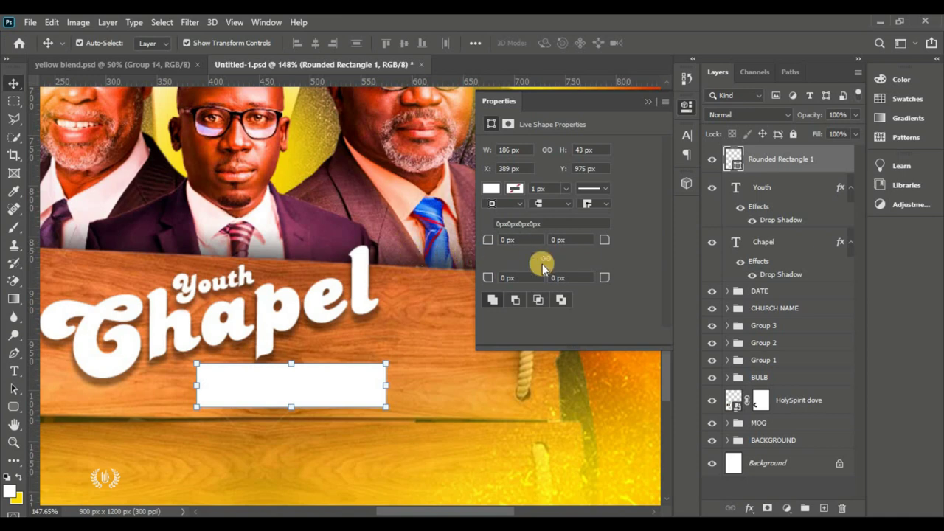
click(521, 240)
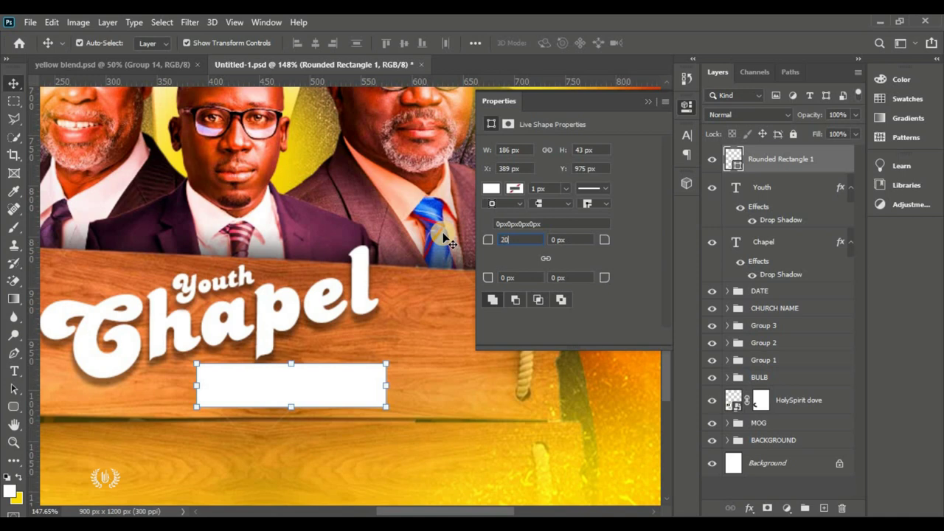
key(Return)
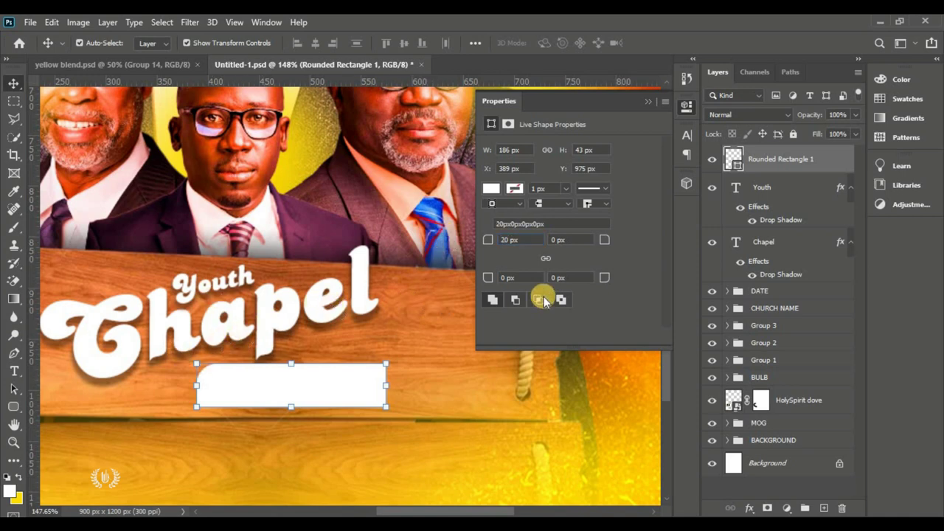
click(567, 279)
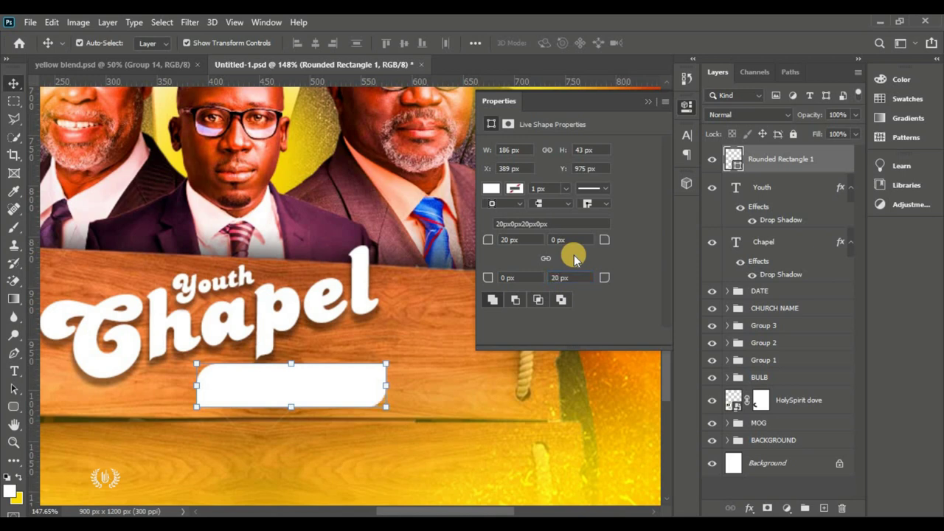
click(650, 105)
click(784, 194)
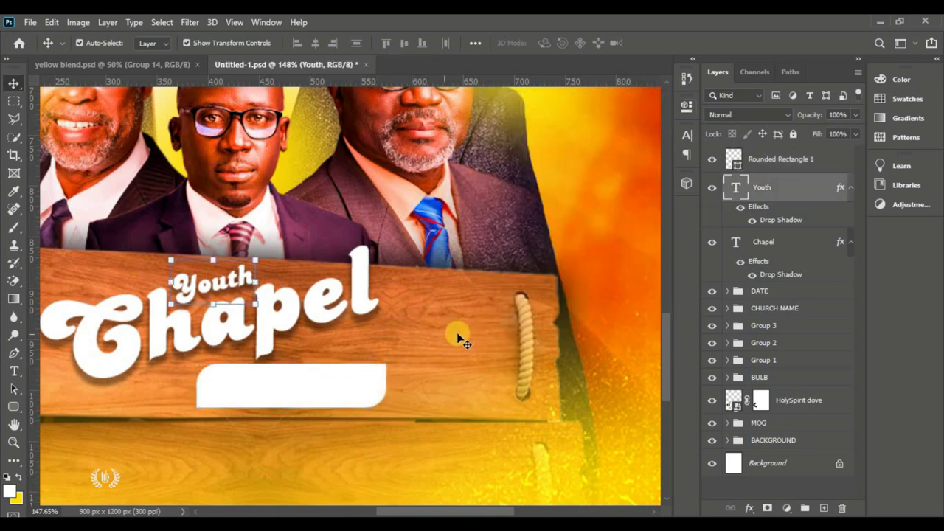
click(295, 379)
- Add a Gradient Overlay to the bar, starting from the yellow preset gradient
click(749, 508)
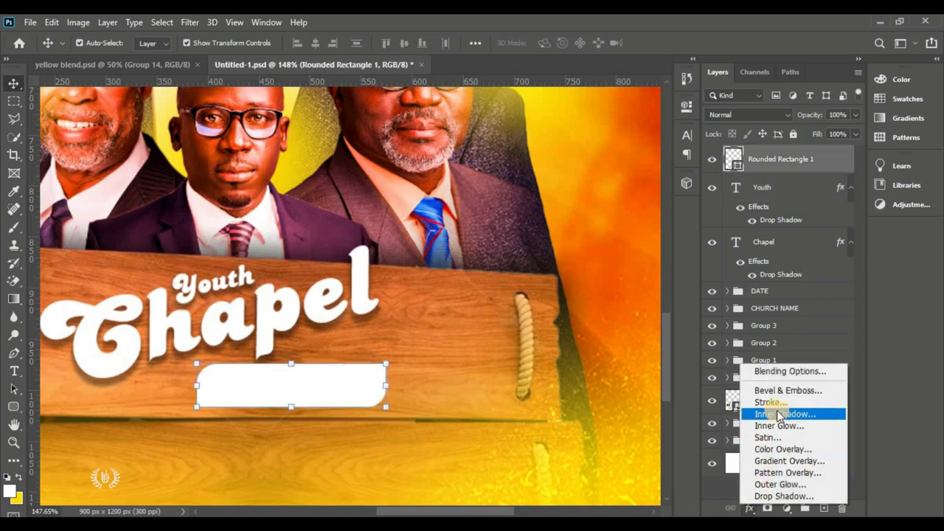
click(786, 371)
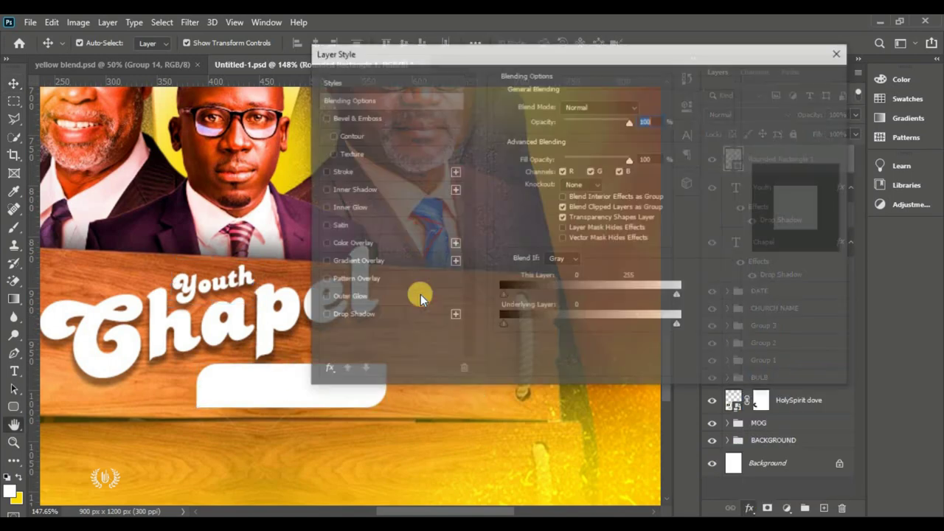
drag(465, 46, 548, 50)
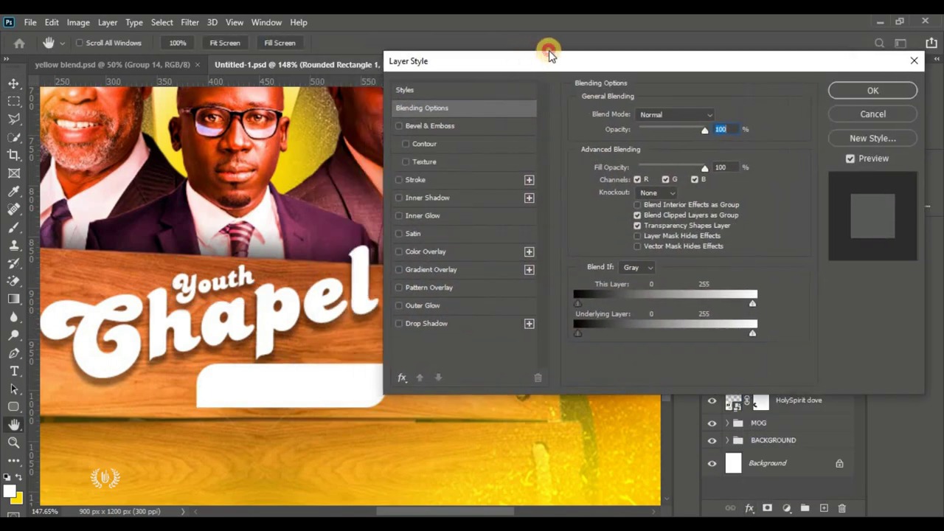
click(456, 258)
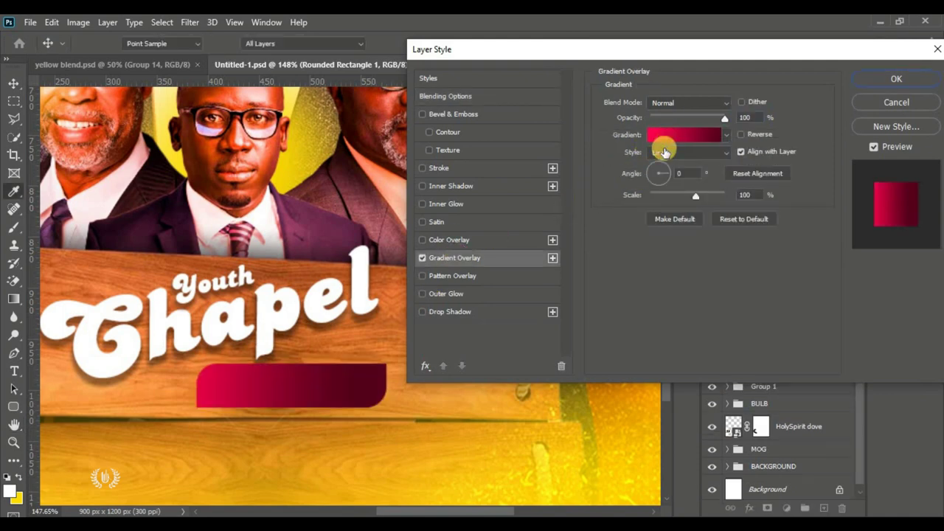
click(666, 139)
click(602, 281)
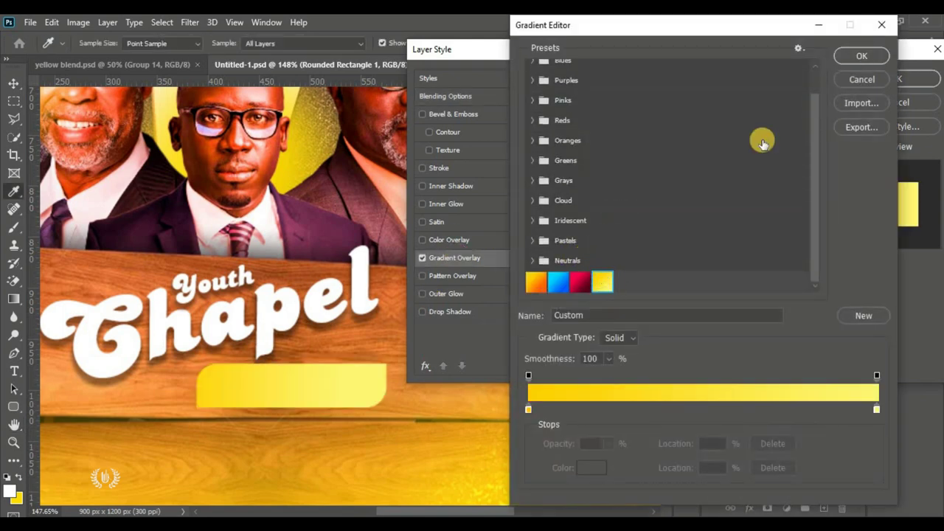
mouse_move(727, 28)
mouse_down()
mouse_move(771, 35)
mouse_move(712, 37)
mouse_up()
- Recolour the gradient stops, lightening the yellow stop to #fff664
click(513, 419)
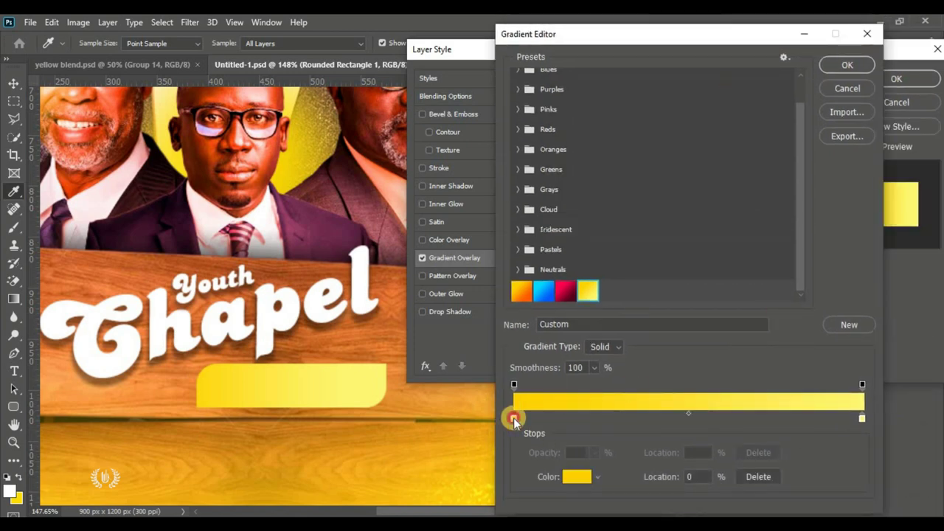
click(574, 478)
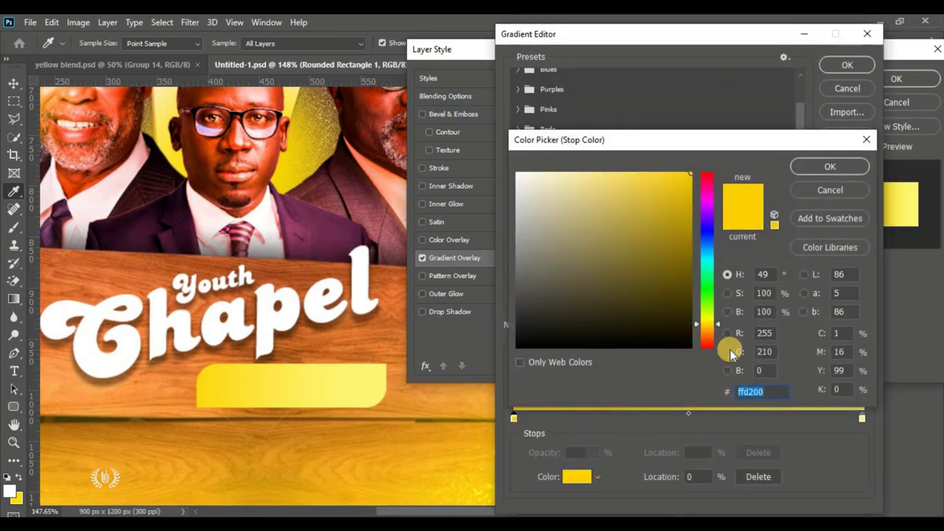
click(821, 165)
click(861, 418)
click(586, 477)
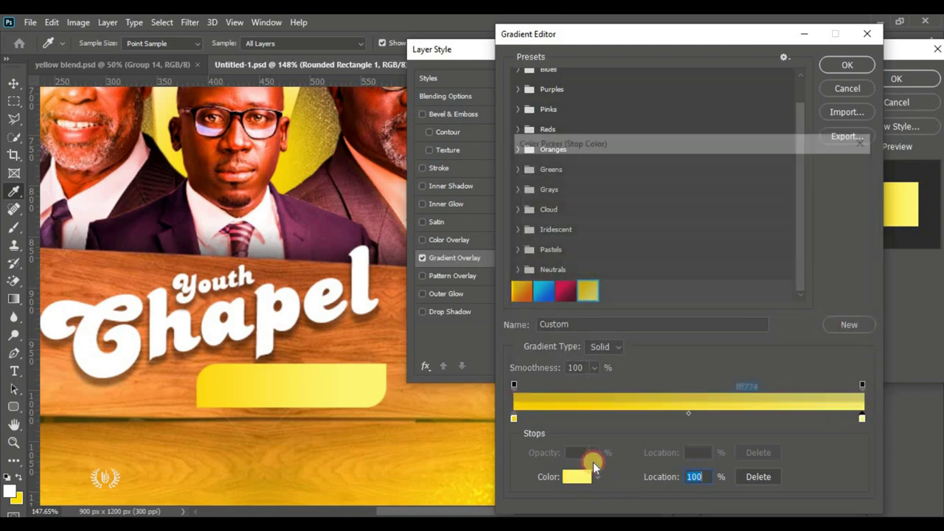
click(652, 165)
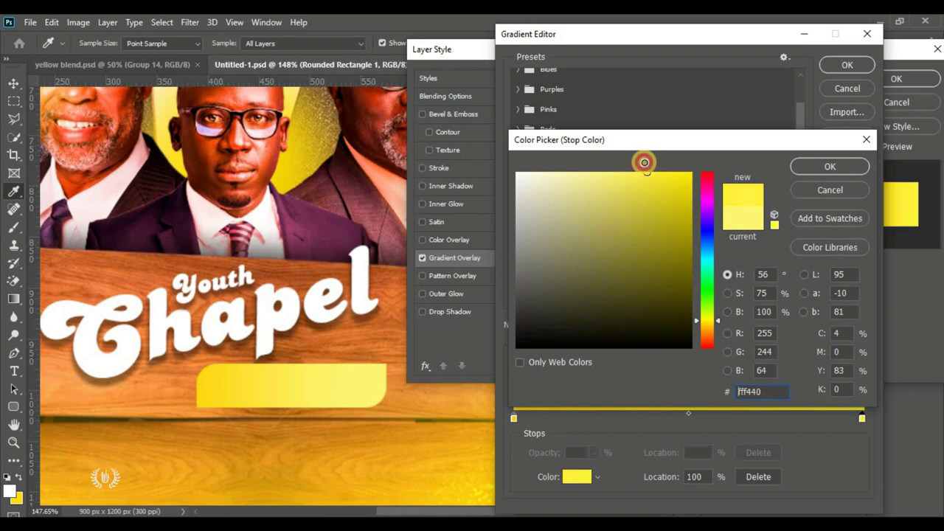
drag(644, 168, 625, 165)
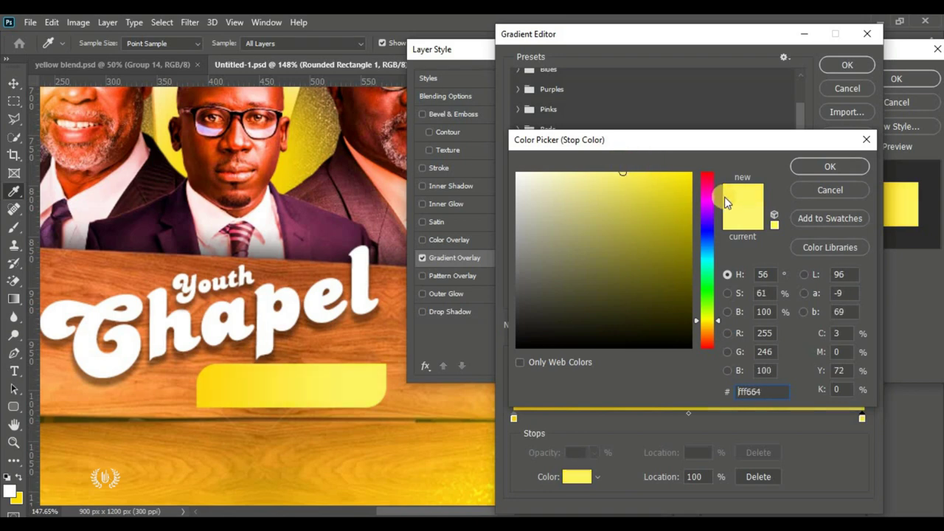
click(769, 392)
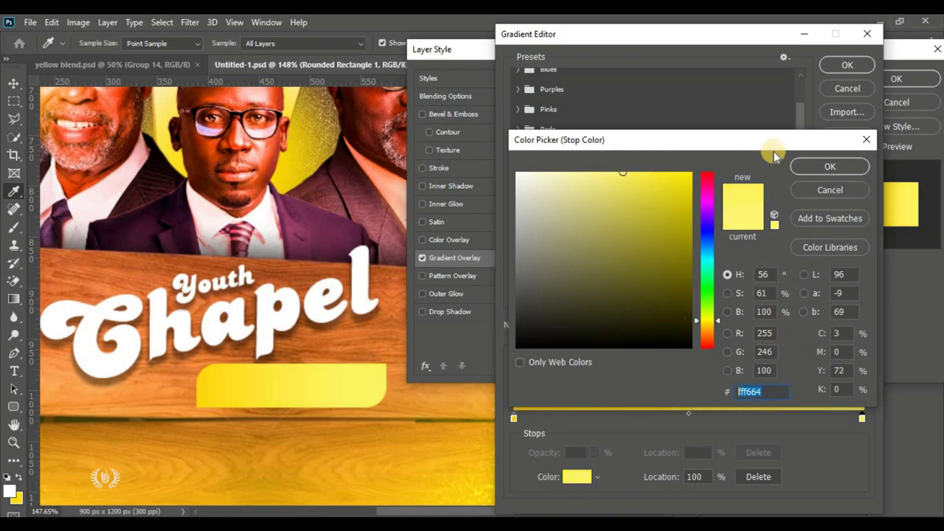
click(816, 169)
click(843, 65)
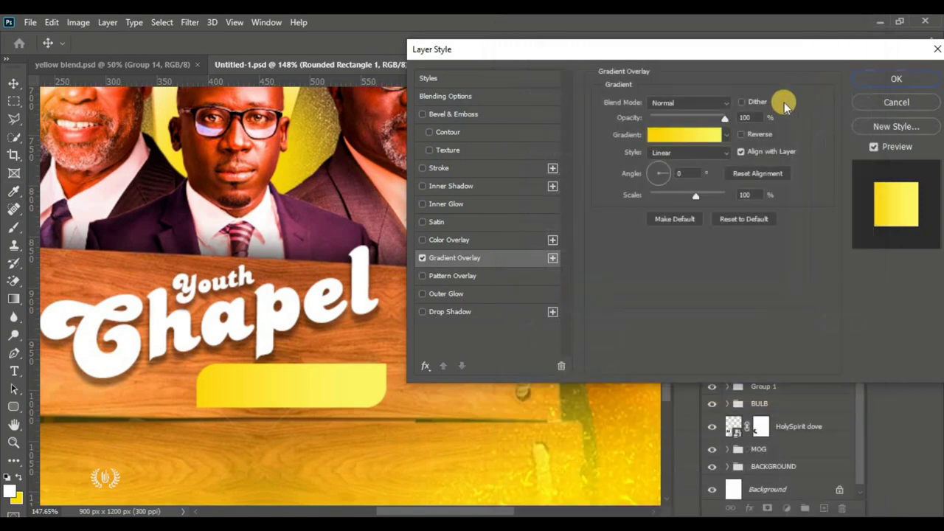
- Keep the gradient style linear and apply the overlay
click(687, 154)
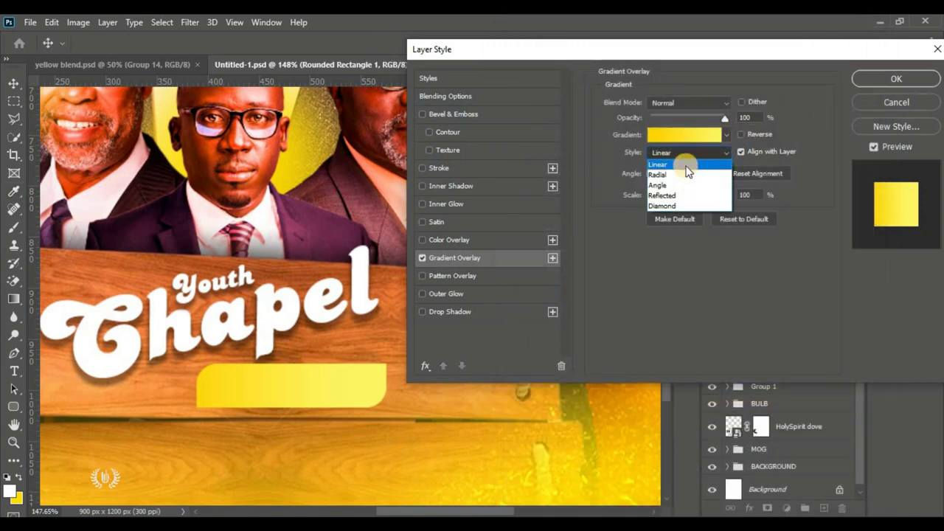
click(686, 169)
click(685, 171)
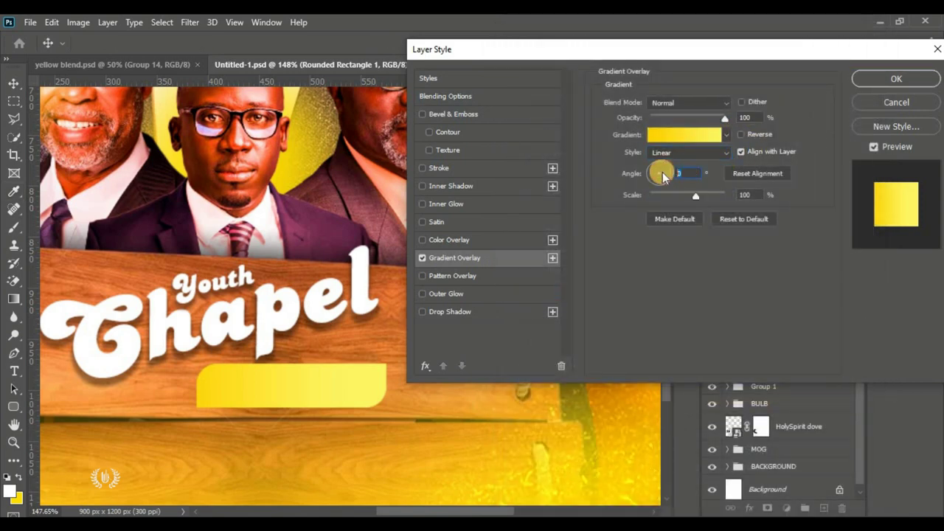
click(874, 76)
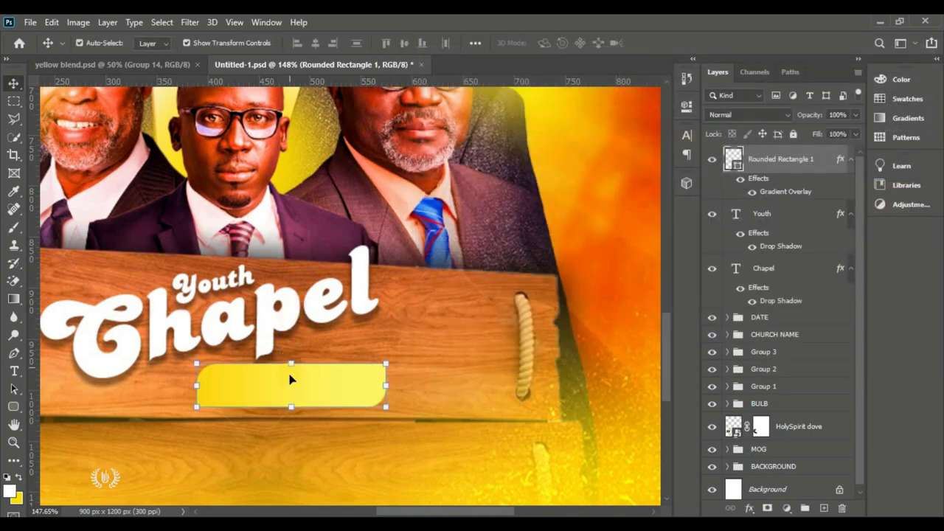
- Widen the yellow bar slightly toward the left and commit the resize
click(197, 383)
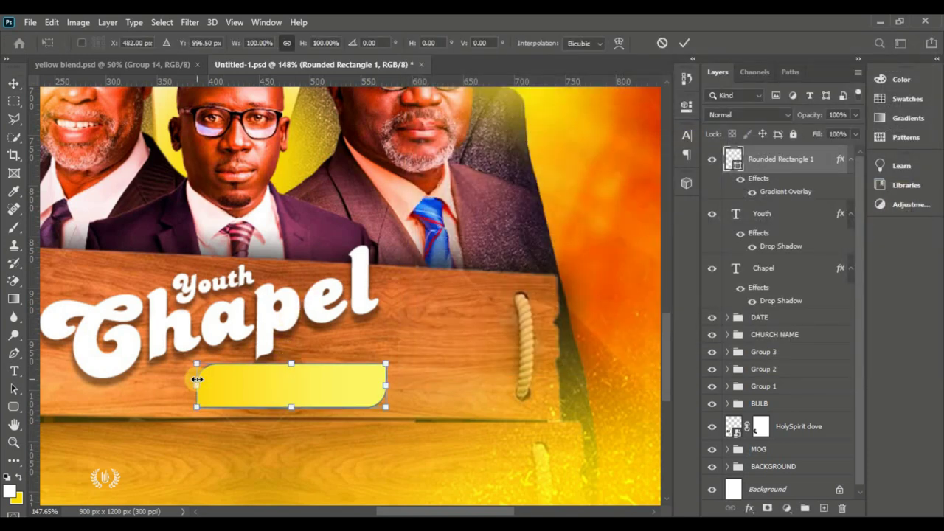
drag(197, 379, 188, 380)
drag(267, 387, 278, 409)
click(685, 43)
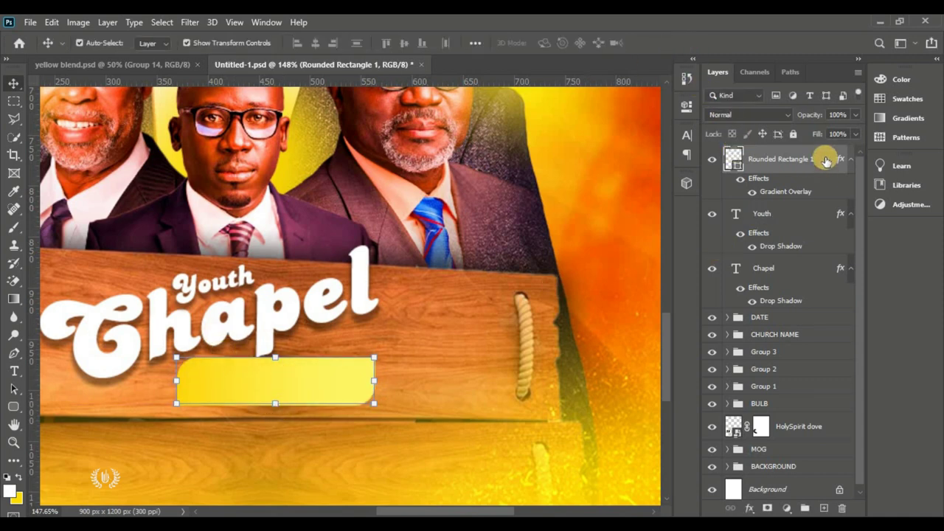
- Move the Rounded Rectangle 1 layer below Chapel in the Layers panel and fit the view
click(715, 270)
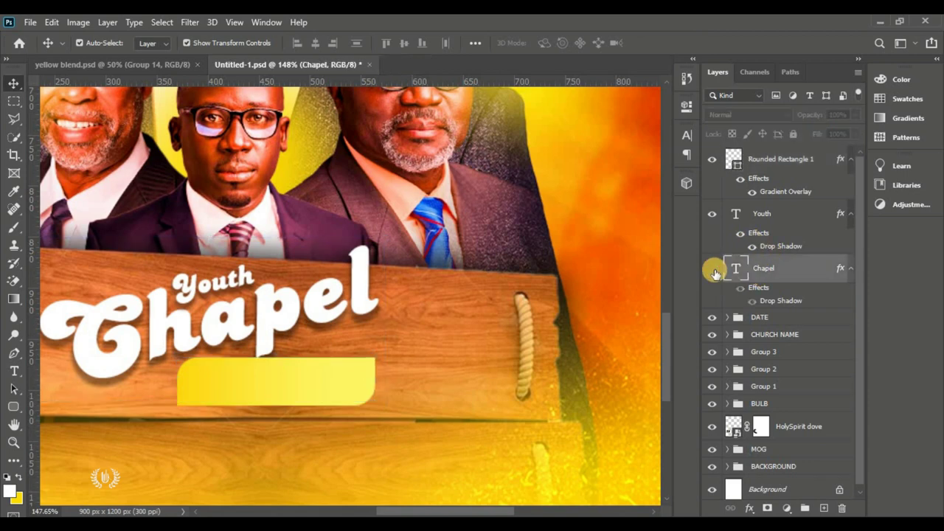
click(713, 268)
key(ctrl+z)
click(782, 160)
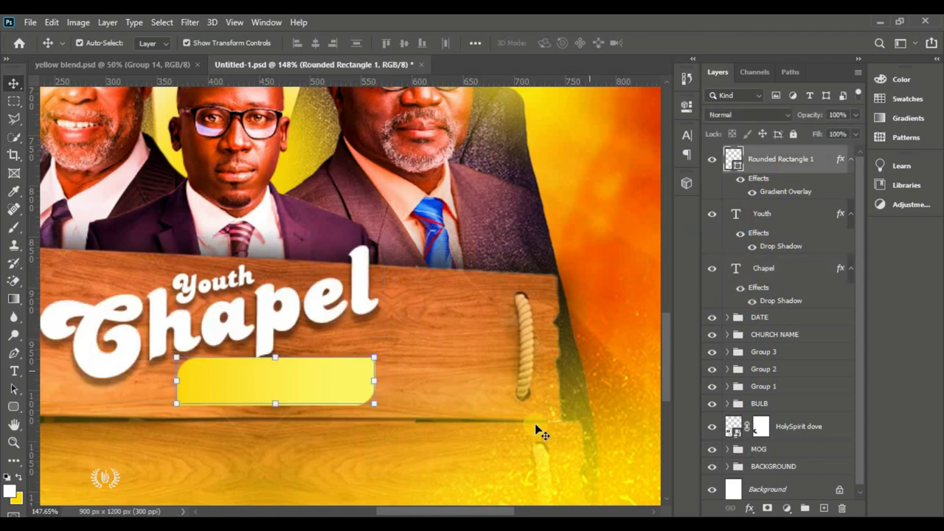
drag(476, 510, 456, 510)
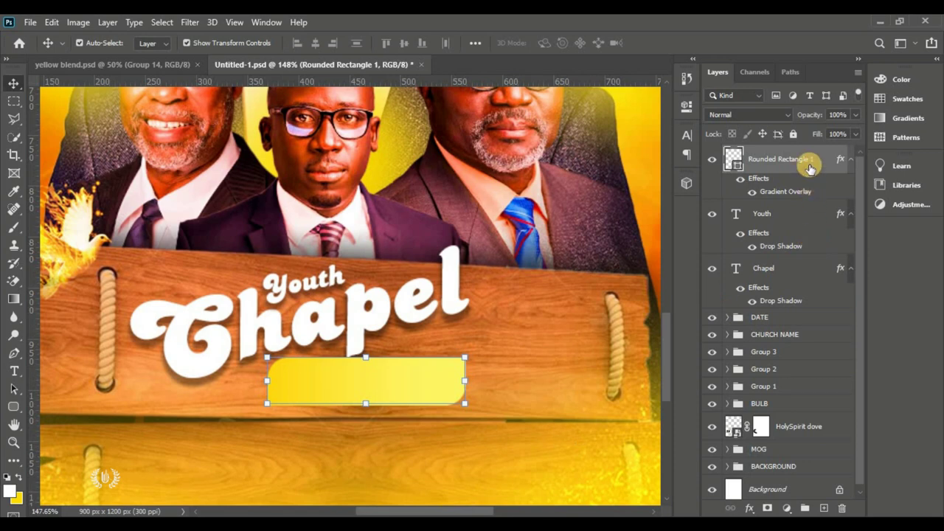
drag(807, 165, 784, 303)
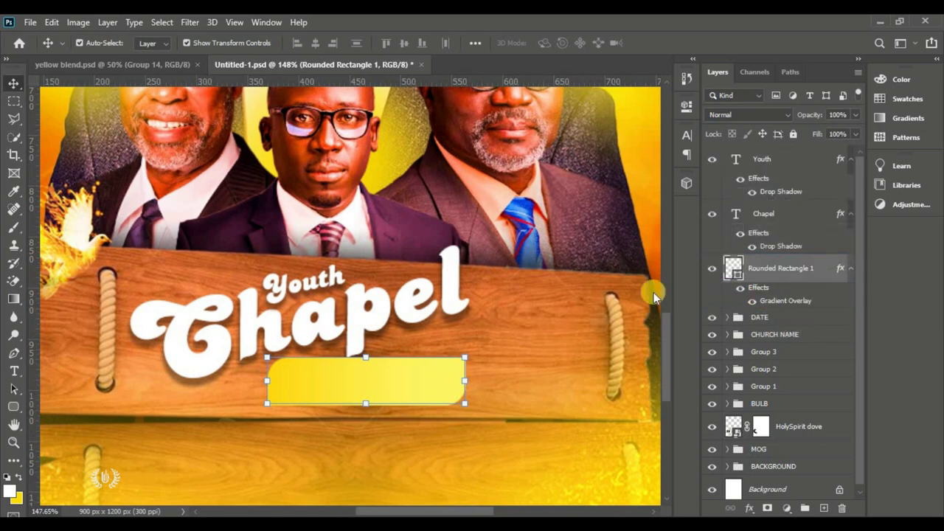
click(421, 309)
key(ctrl+0)
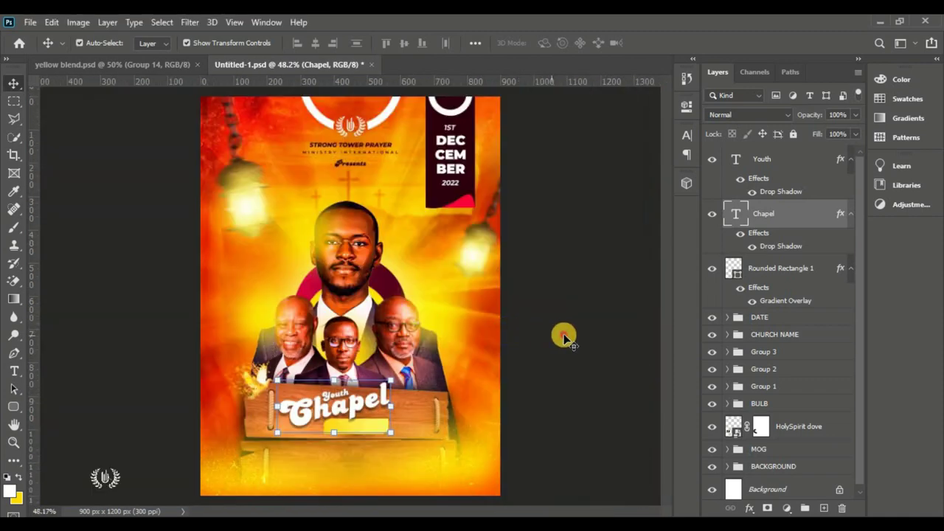
click(563, 333)
- Review the bar's linear Gradient Overlay: 100% opacity, 0° angle, 100% scale
click(371, 427)
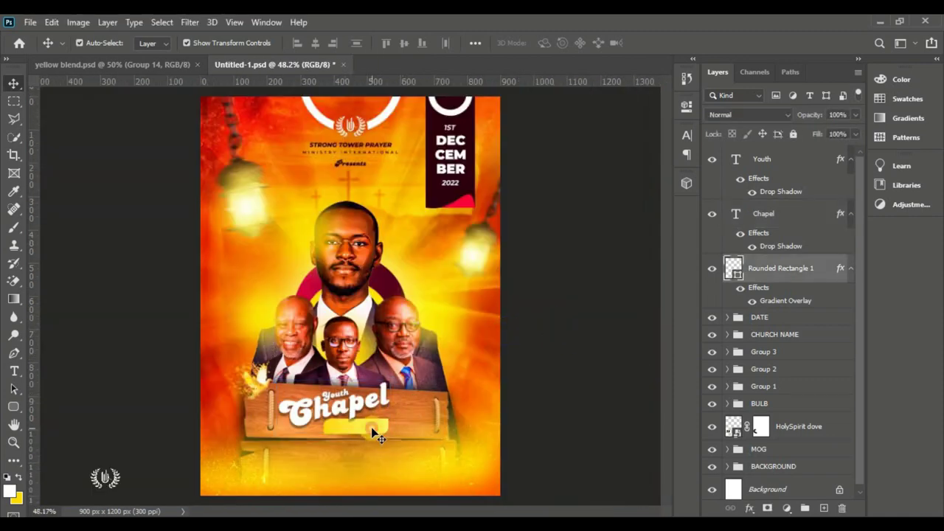
double_click(786, 302)
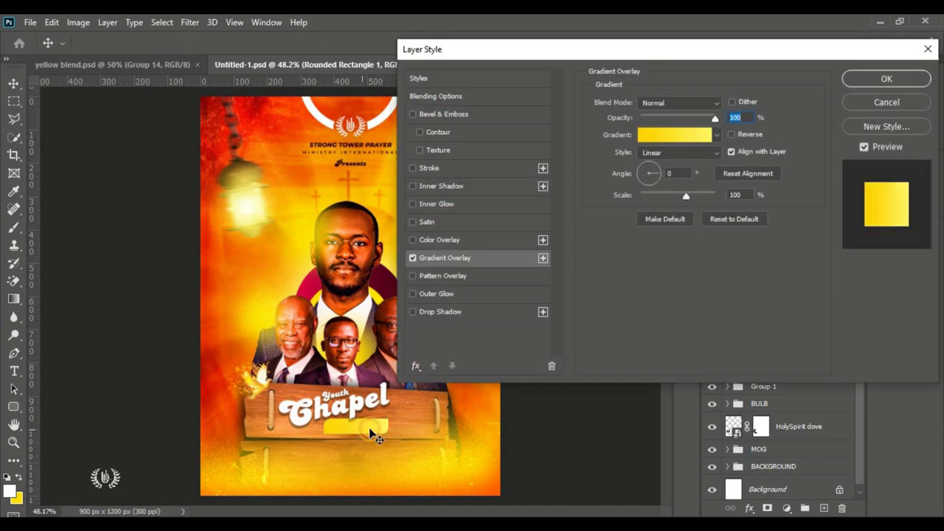
click(886, 78)
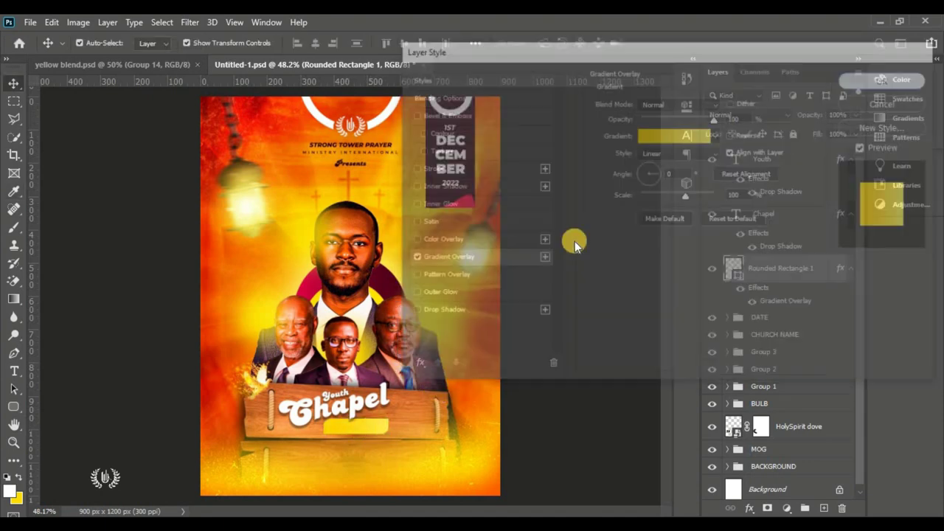
click(16, 373)
- Add a new text layer on the badge in Montserrat at 3.5 pt
right_click(16, 373)
click(74, 366)
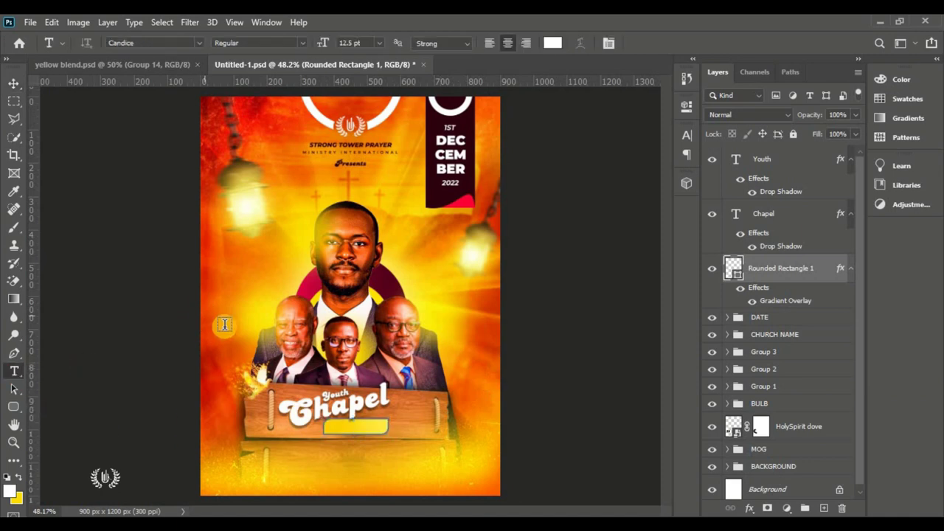
scroll(346, 482, up, 4)
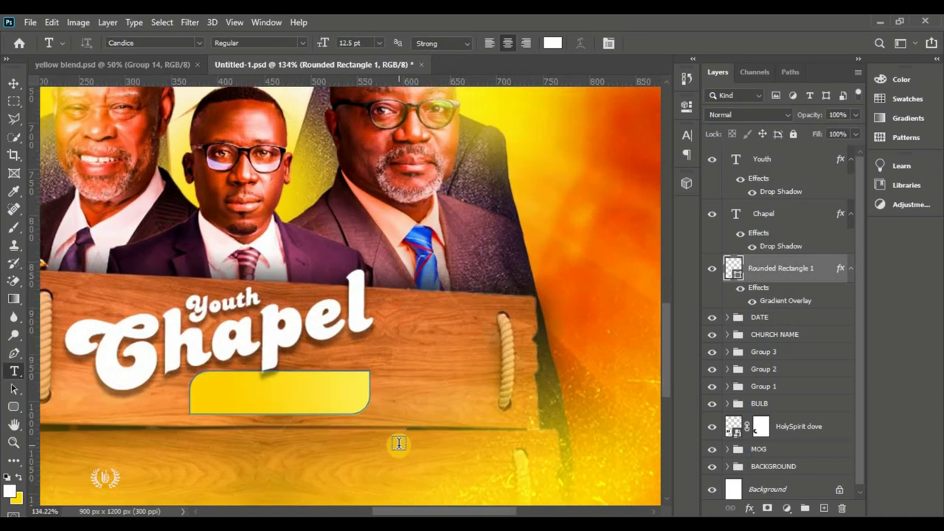
click(456, 316)
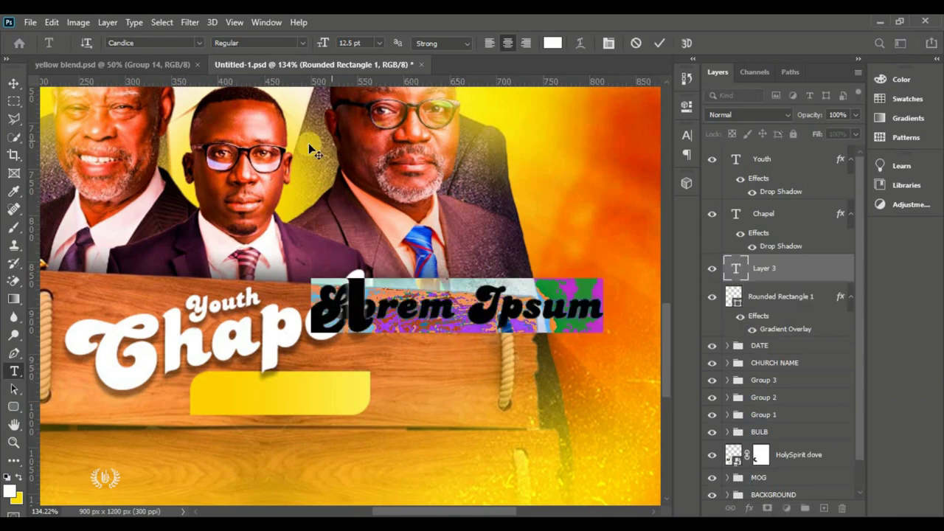
click(198, 43)
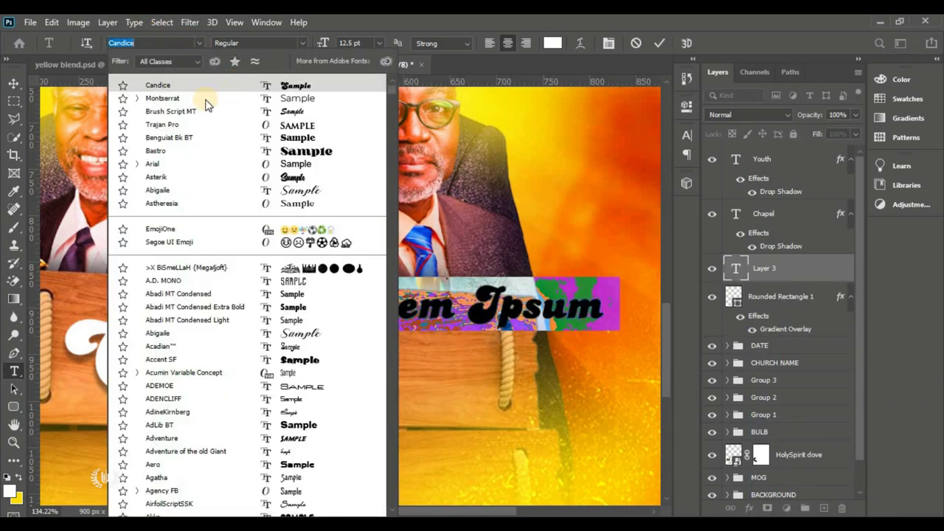
click(200, 101)
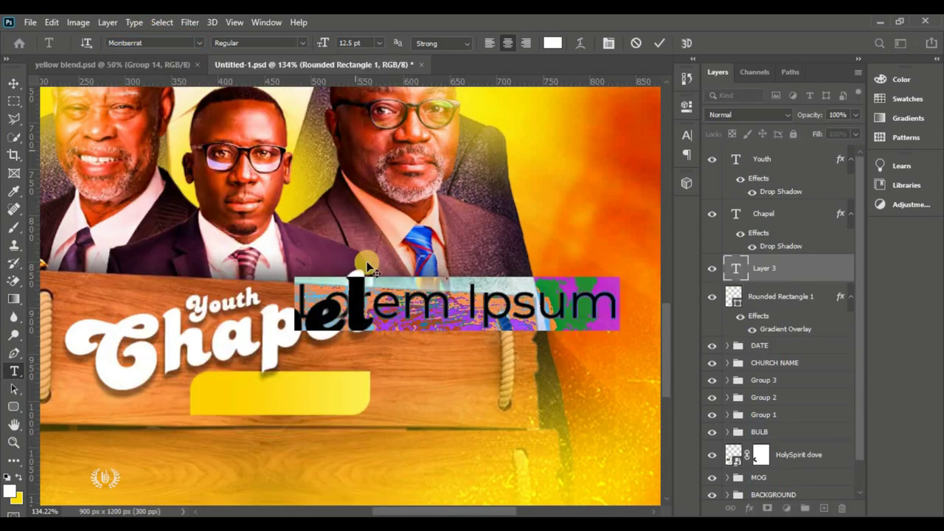
click(311, 441)
click(321, 42)
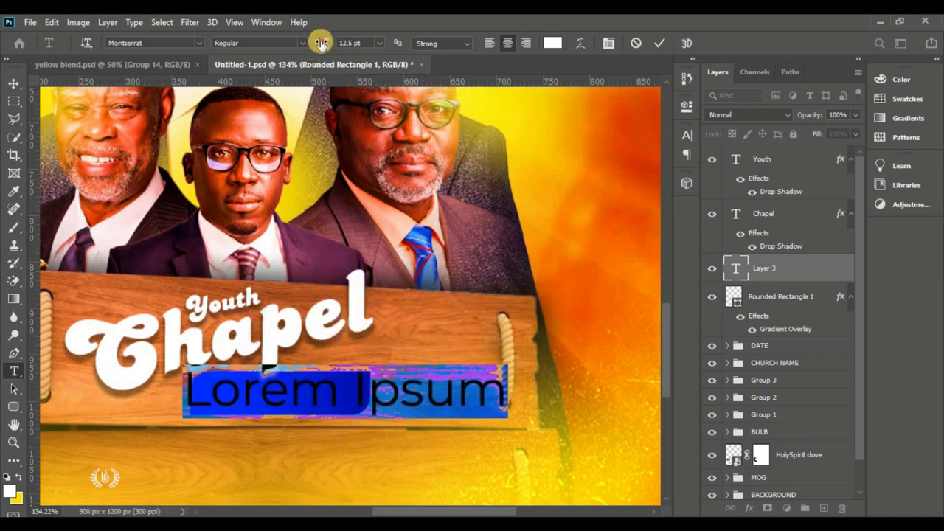
drag(322, 43, 312, 42)
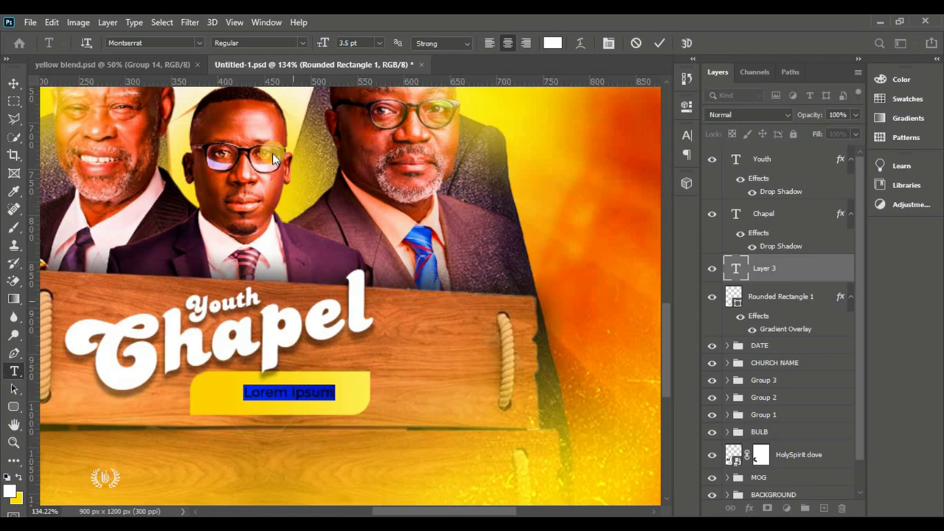
- Make the text black, 4.5 pt and Bold Italic
click(552, 42)
text(000000)
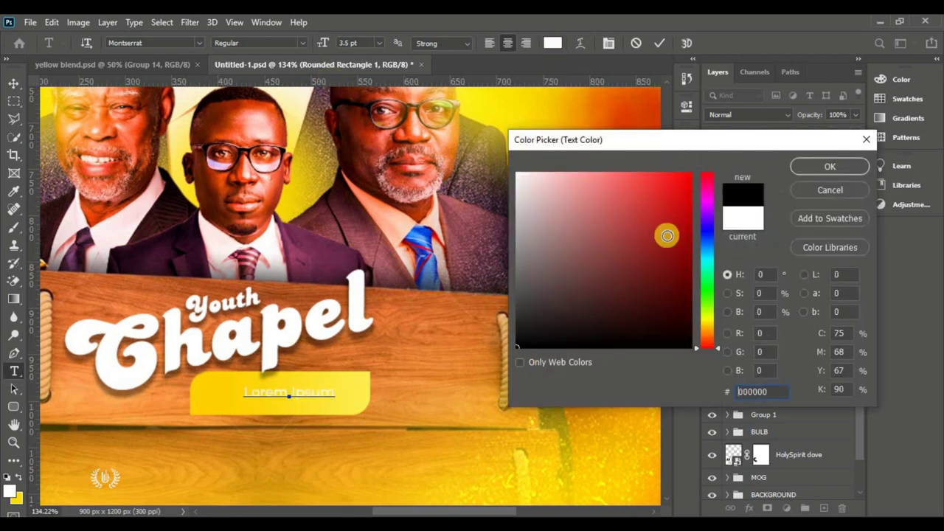
click(805, 170)
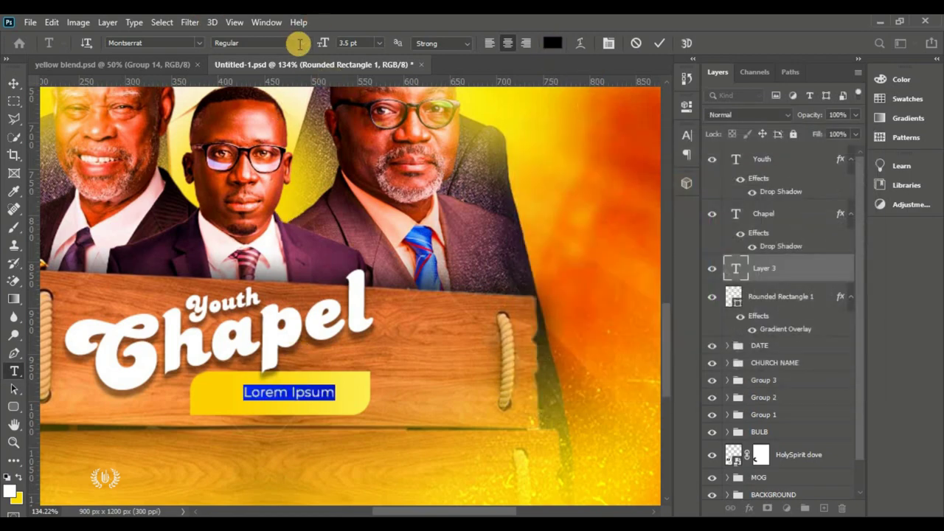
drag(327, 42, 325, 52)
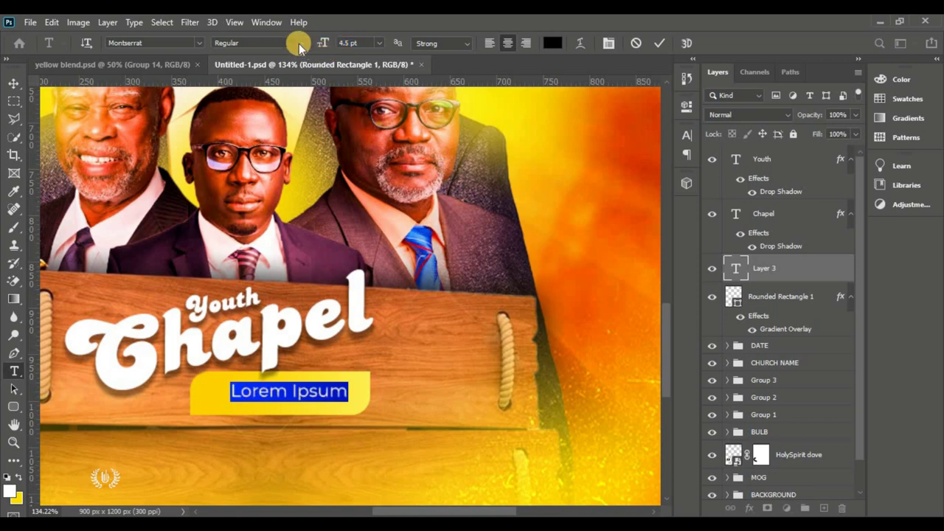
click(299, 43)
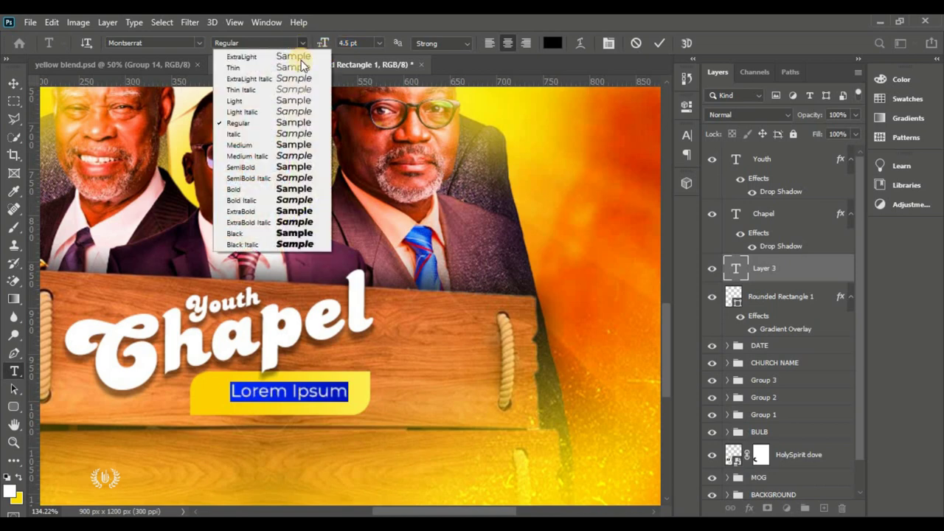
click(297, 198)
- Replace the placeholder text with 'Conference'
click(293, 393)
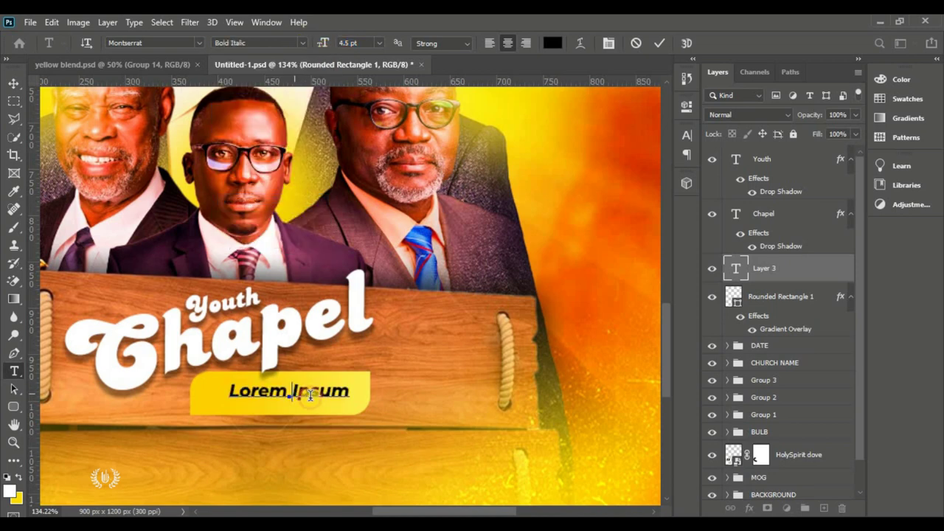
key(ctrl+a)
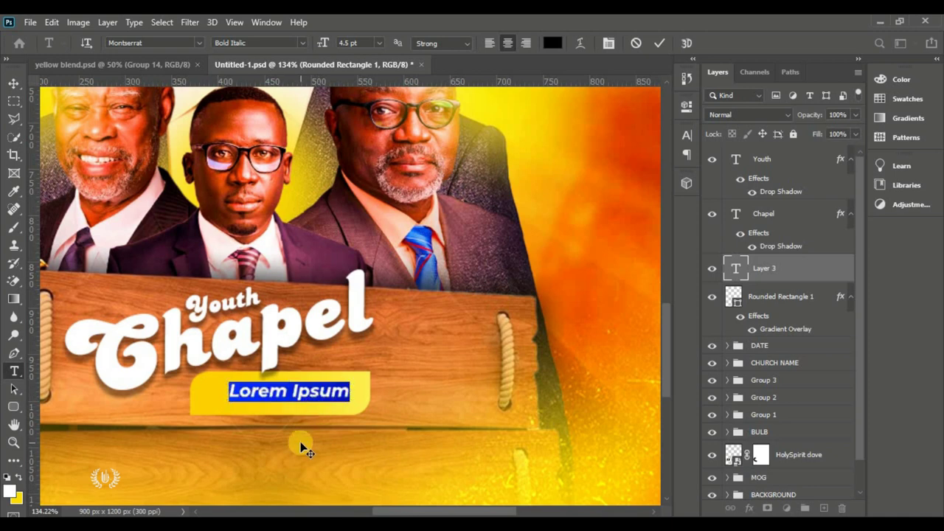
key(BackSpace)
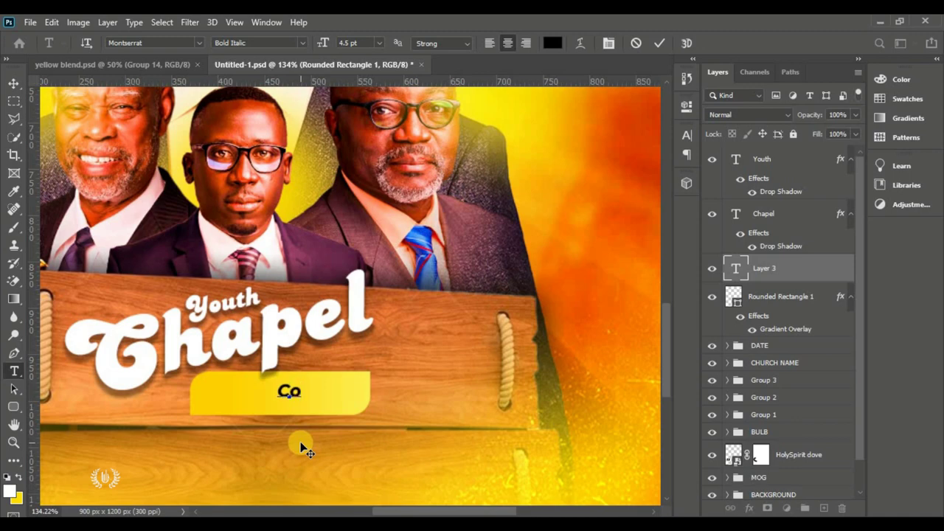
text(Conference)
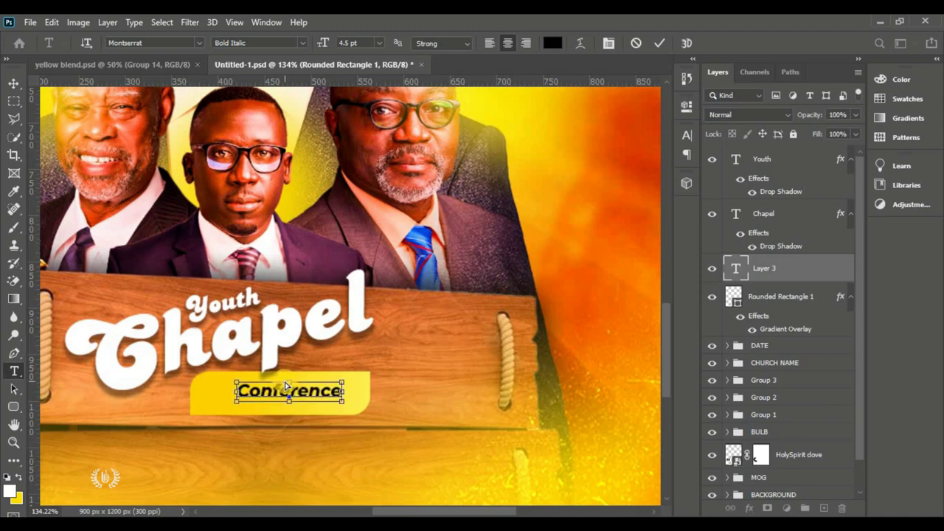
key(ctrl+a)
key(ctrl+0)
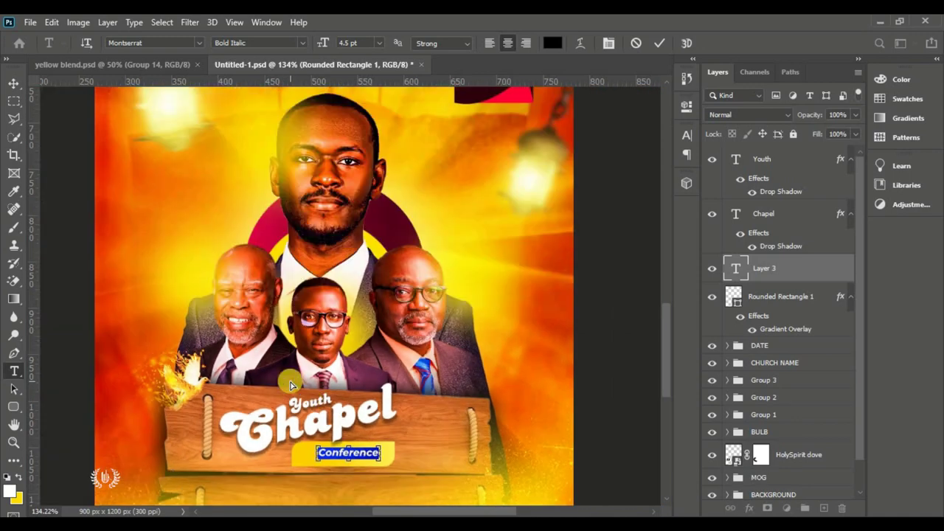
- Colour Conference dark red (#2d000e) sampled from the poster and commit it
click(552, 42)
click(471, 127)
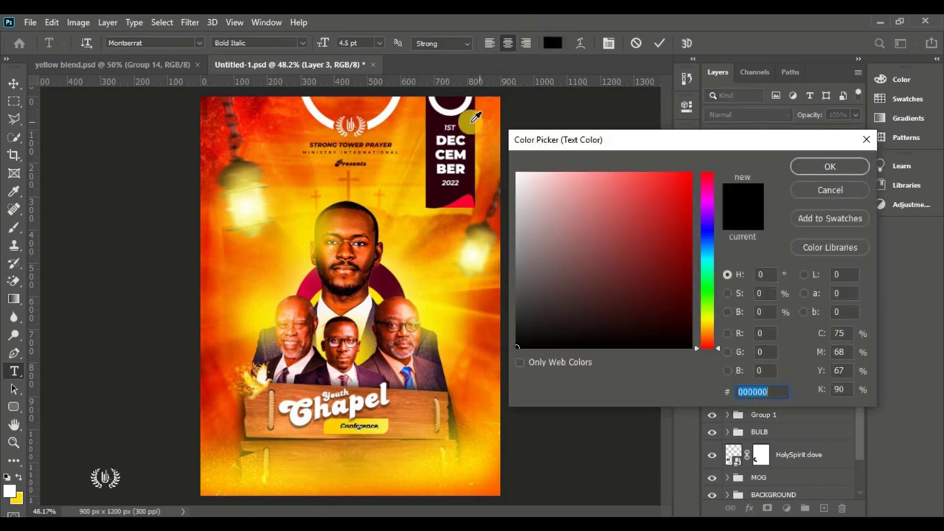
click(812, 168)
scroll(404, 455, up, 1)
scroll(404, 455, up, 3)
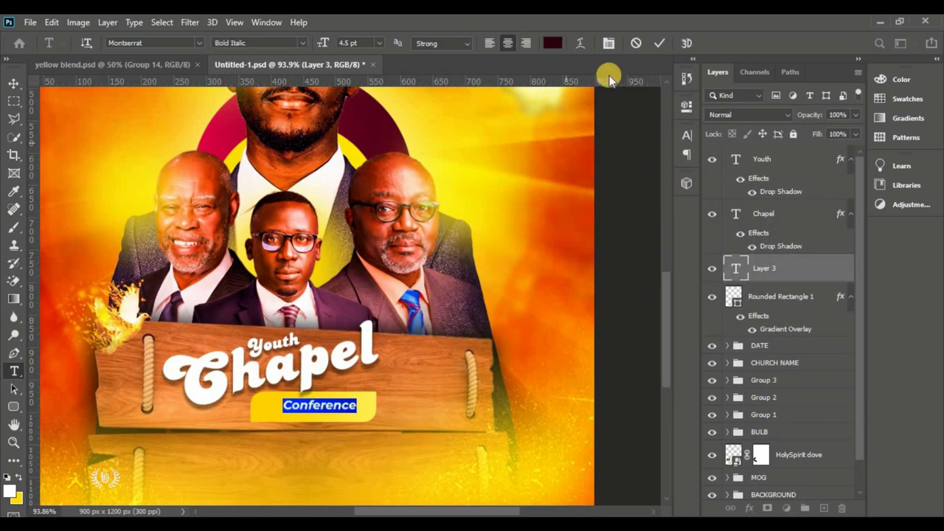
click(659, 43)
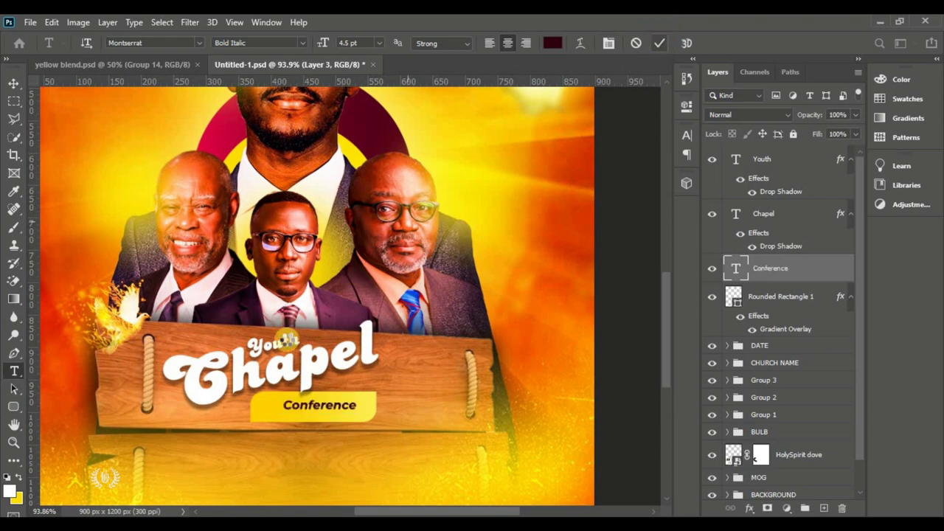
click(14, 83)
- Scale the Conference text up to about 146% and commit the transform
drag(281, 411, 263, 415)
mouse_move(359, 418)
mouse_down()
mouse_move(368, 421)
mouse_move(350, 405)
mouse_up()
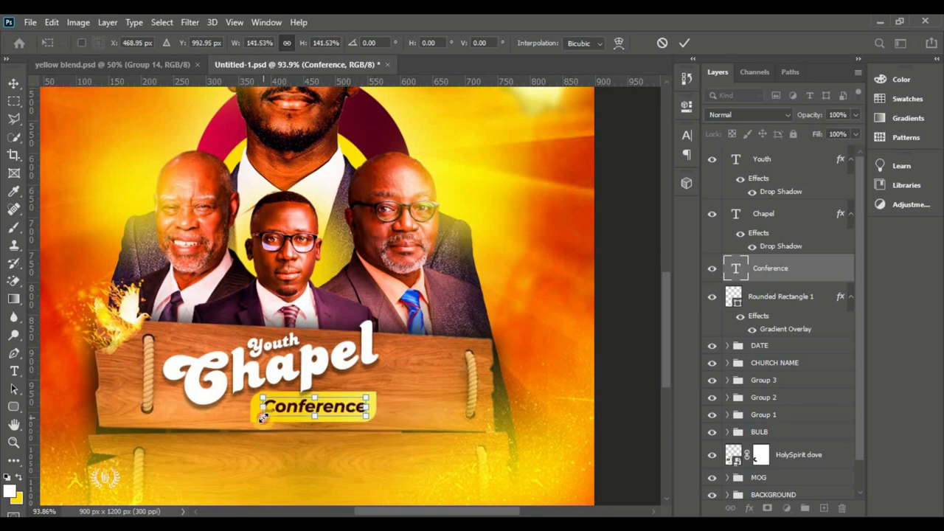
drag(263, 418, 258, 418)
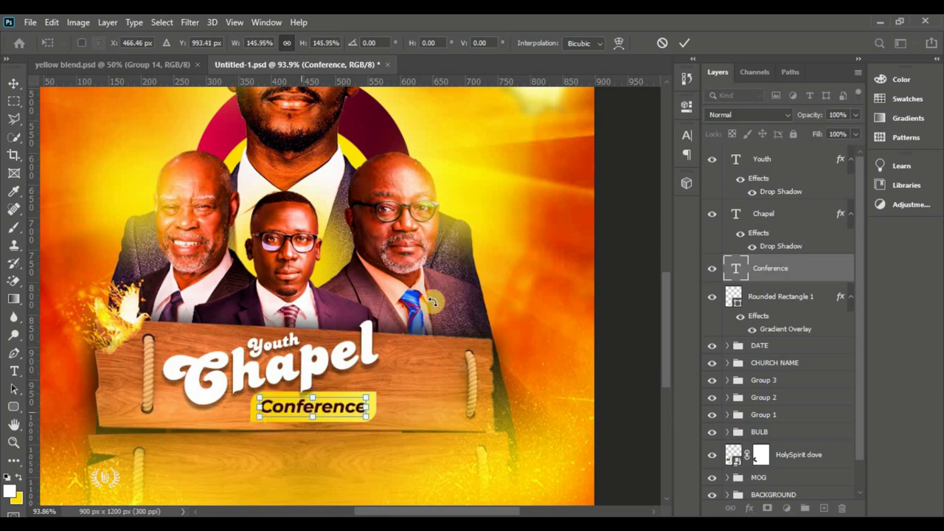
click(680, 44)
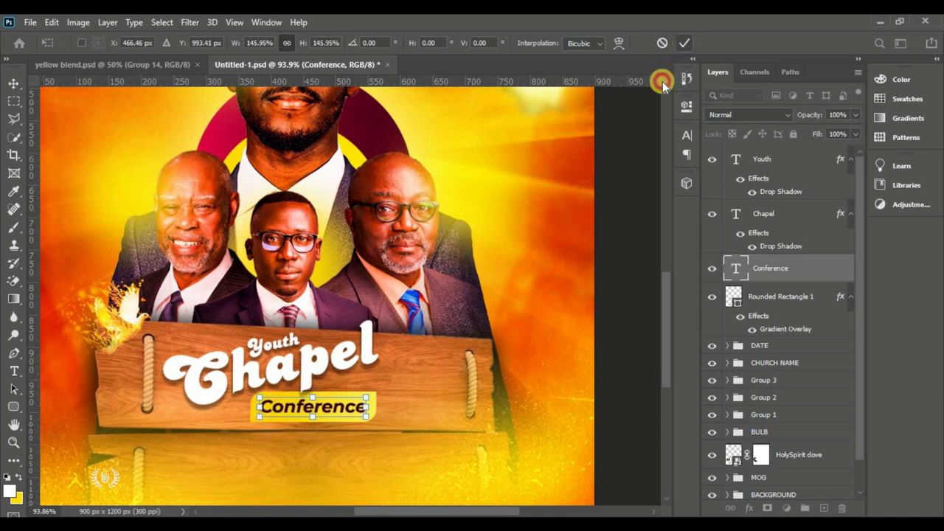
click(630, 230)
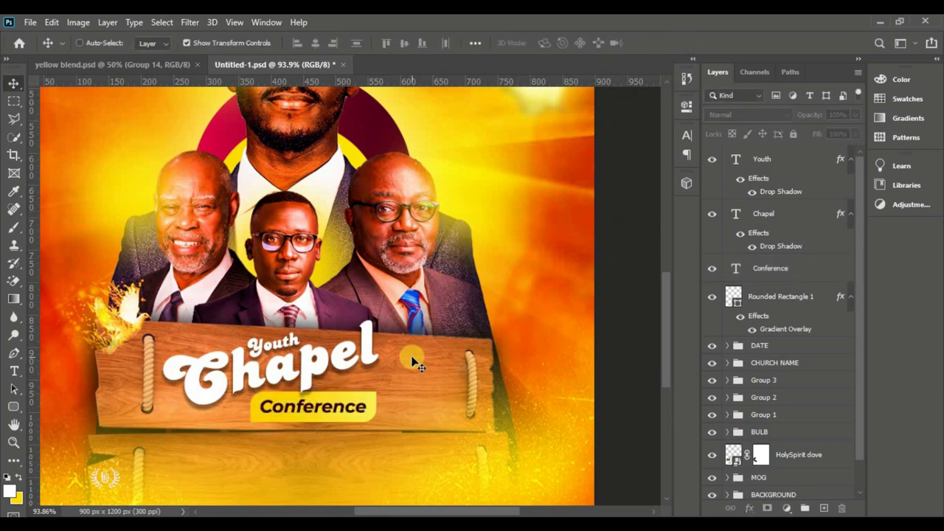
key(ctrl+0)
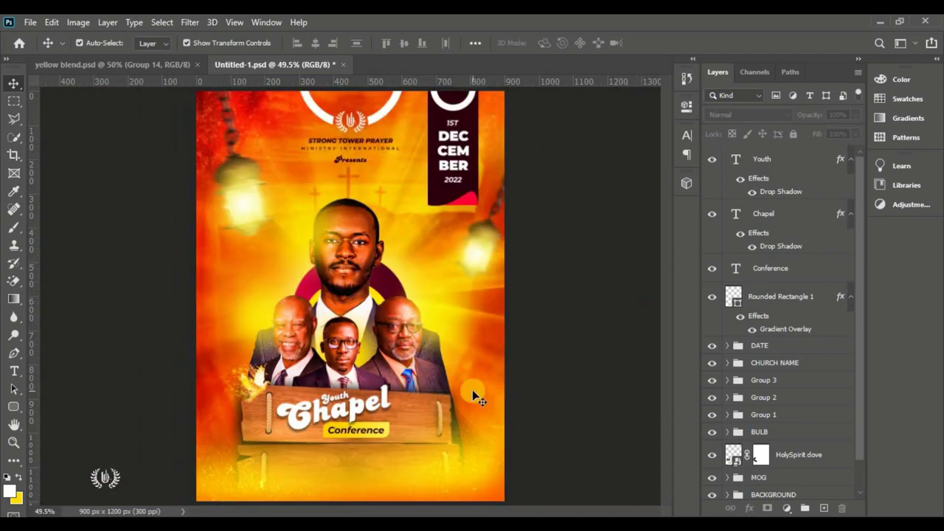
- Group the Youth through Rounded Rectangle 1 layers and name the group CHAPEL
click(781, 168)
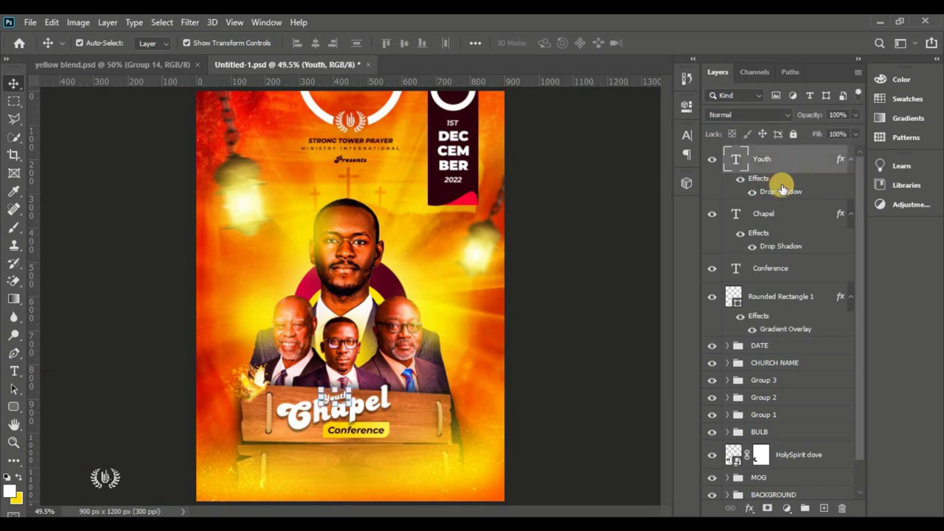
shift+click(773, 297)
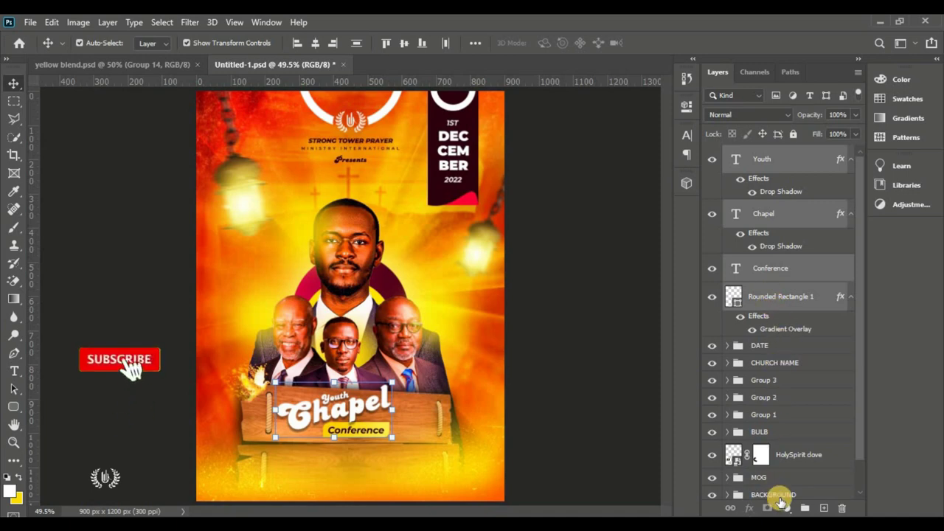
click(804, 507)
click(712, 154)
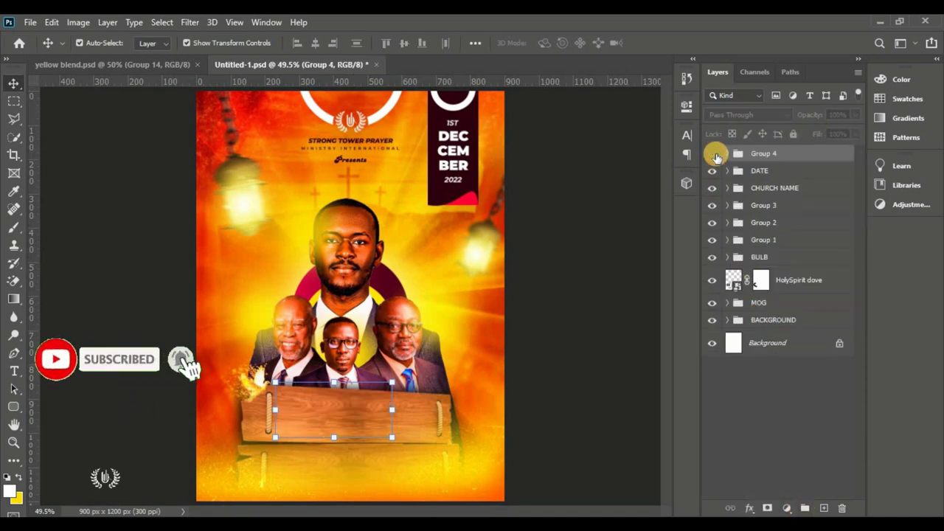
click(712, 154)
double_click(764, 153)
text(C)
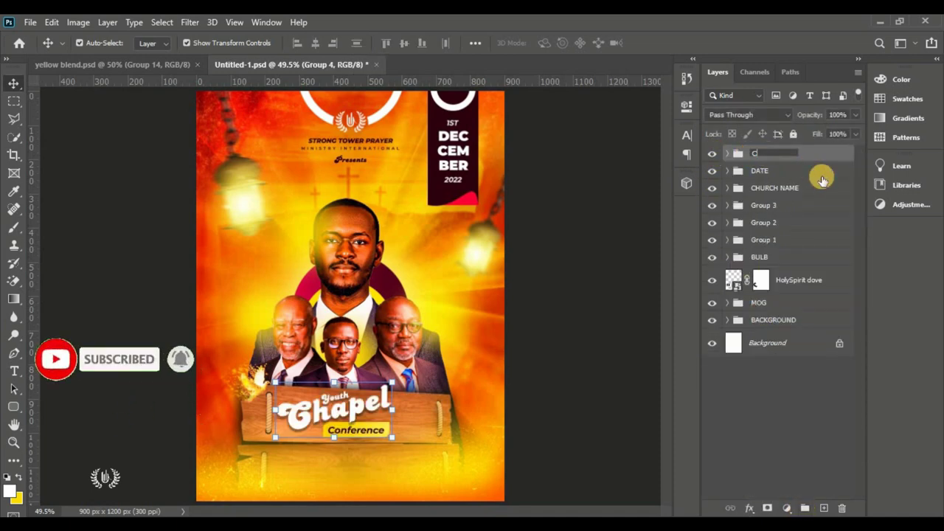
text(HAPEL)
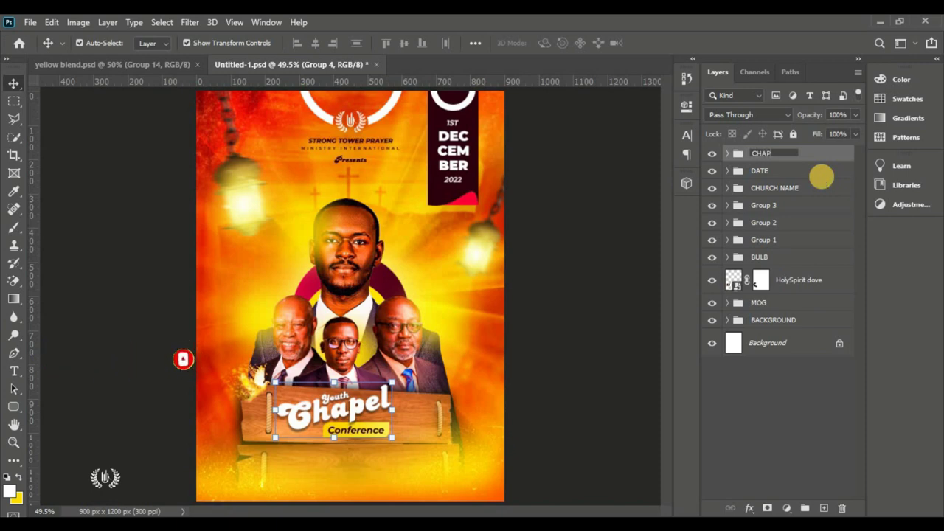
click(642, 268)
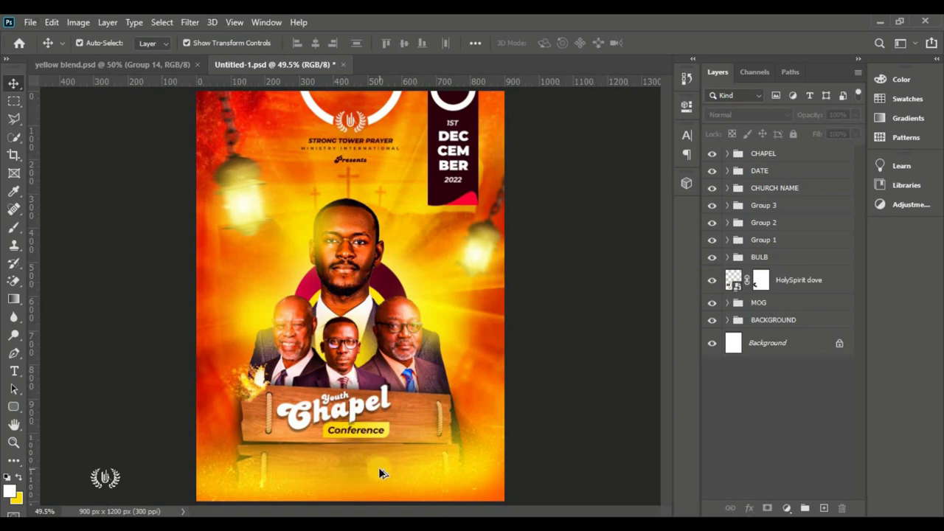
scroll(379, 467, up, 3)
scroll(393, 392, down, 2)
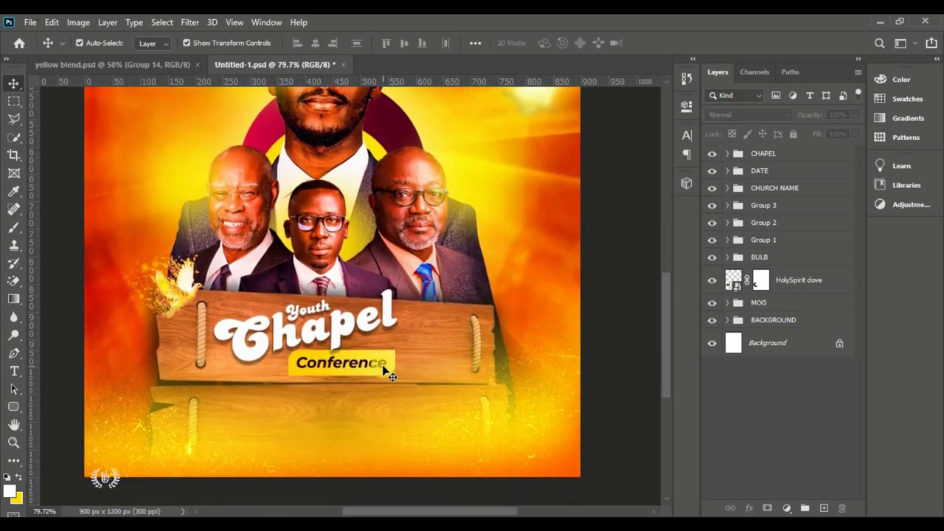
- Add a white 'Guest Speakers' text layer below the Conference sign
click(14, 371)
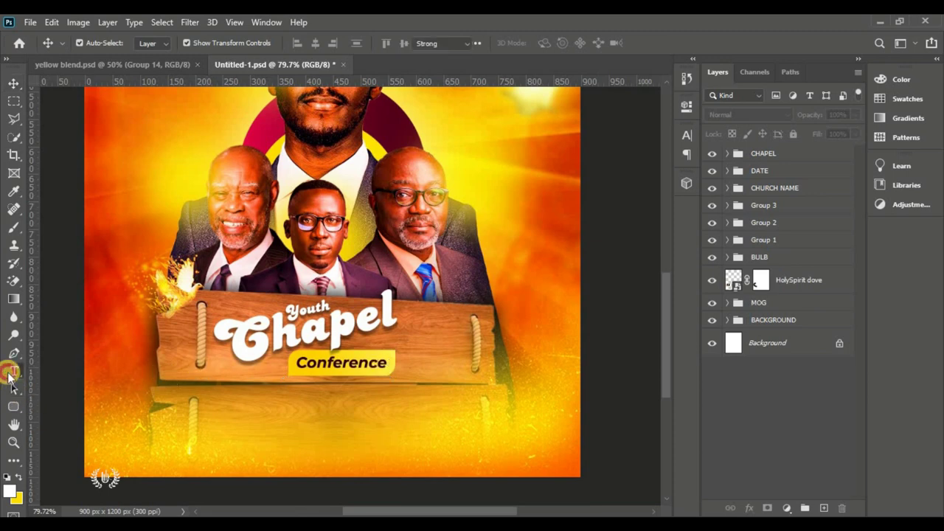
click(298, 398)
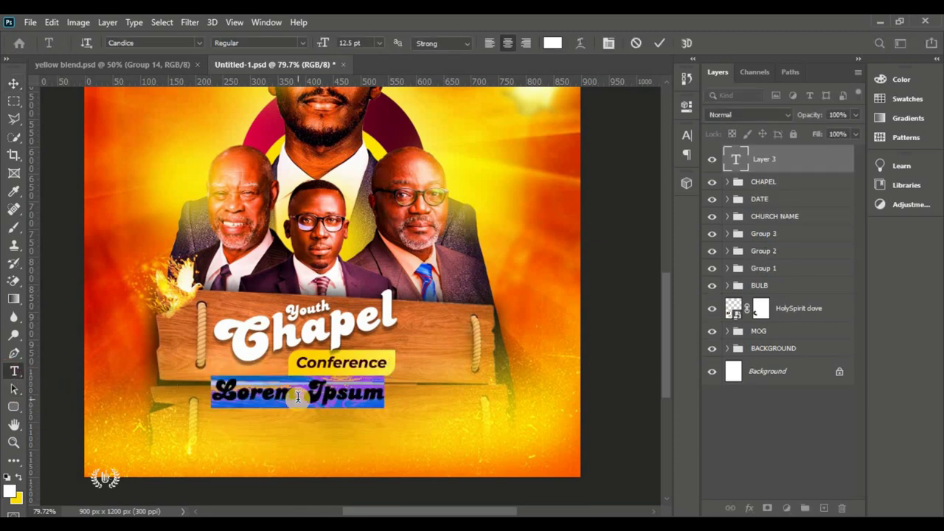
text(T)
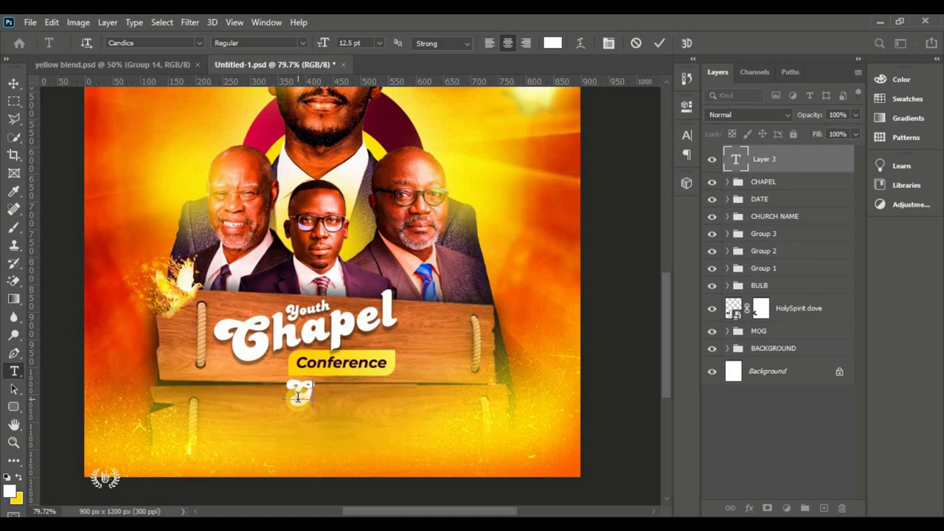
text(u)
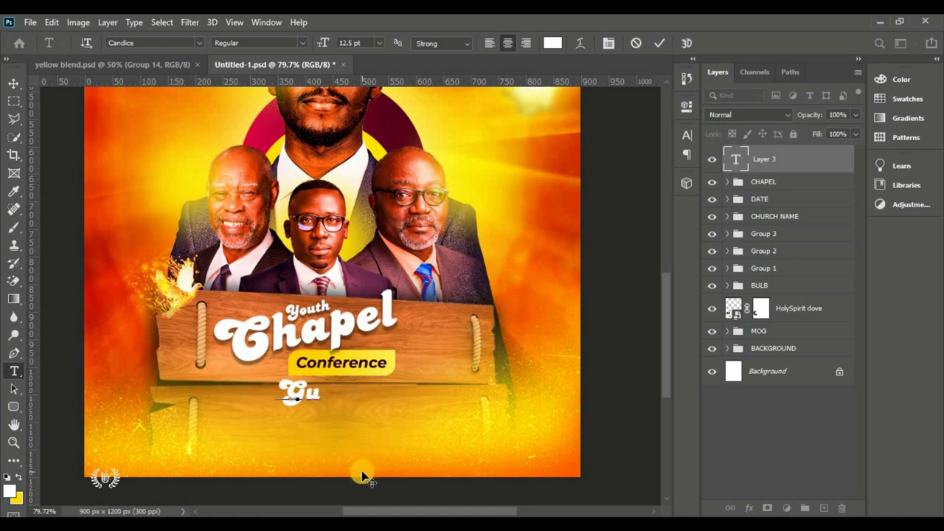
text(est Sper)
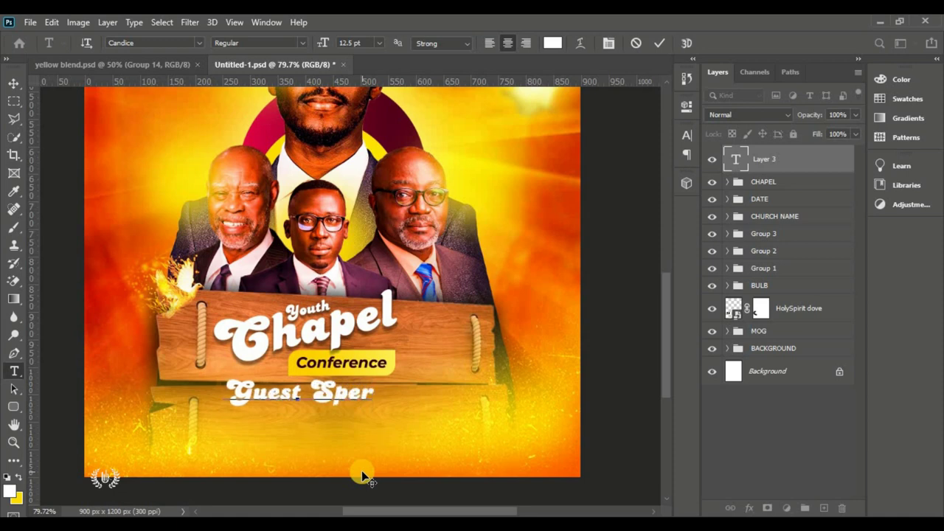
key(BackSpace)
text(a)
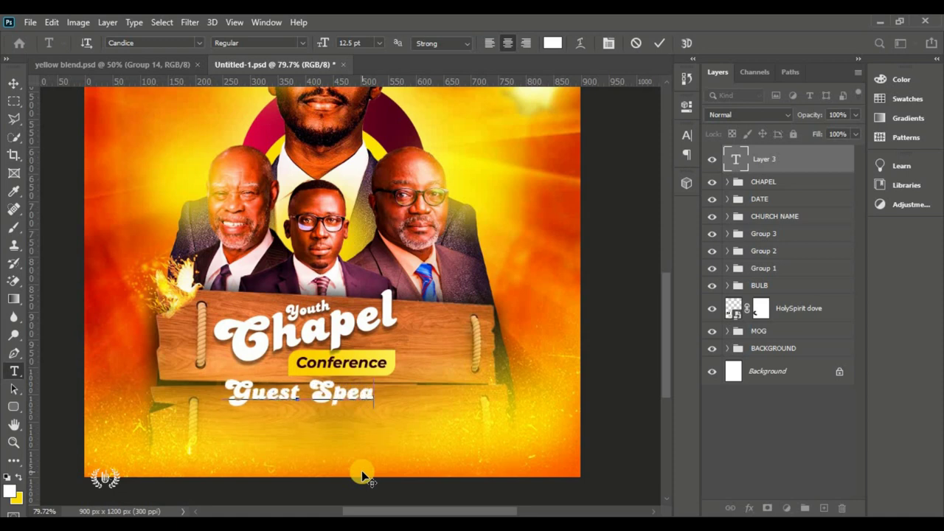
text(kers)
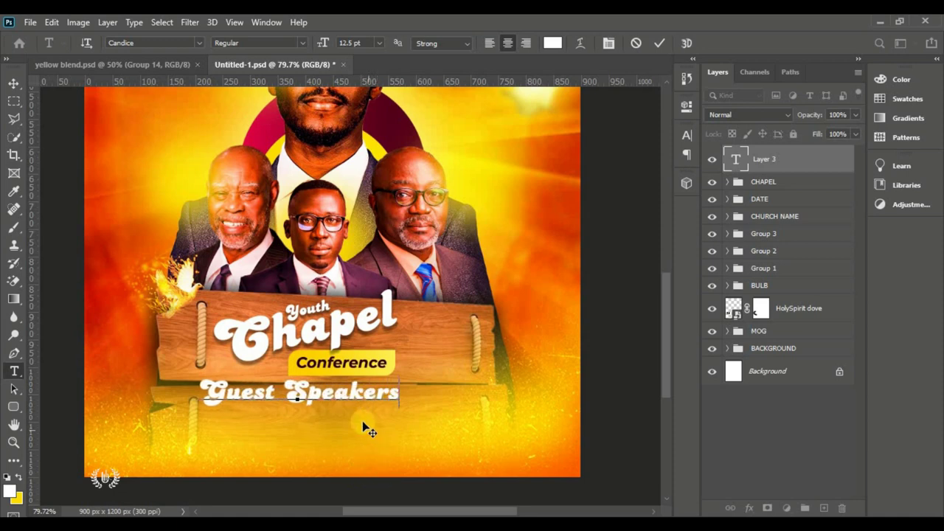
drag(320, 442, 353, 448)
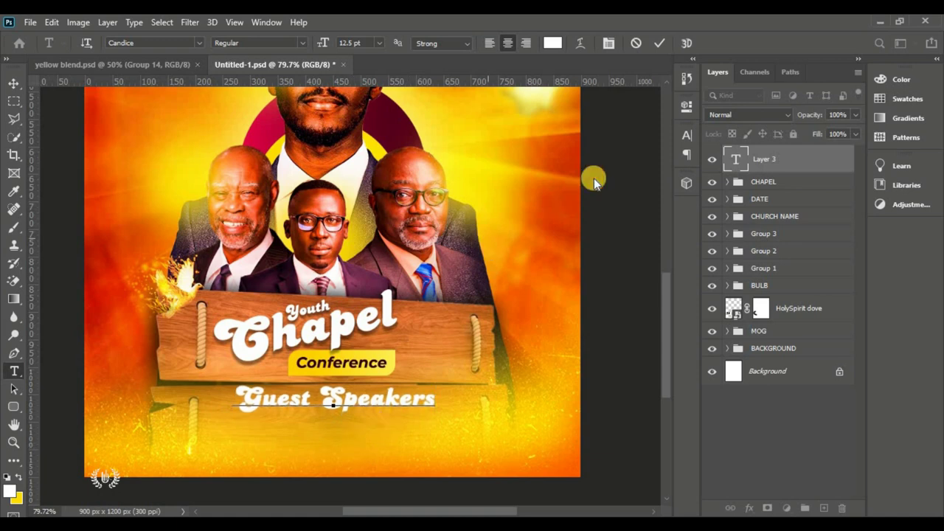
click(658, 43)
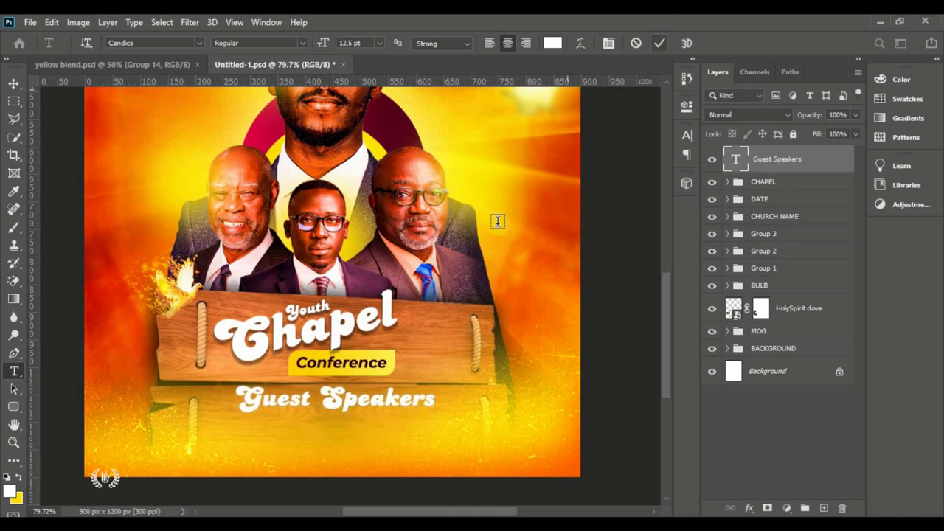
- Shrink the Guest Speakers text to about 61% and place it on the lower board
click(9, 84)
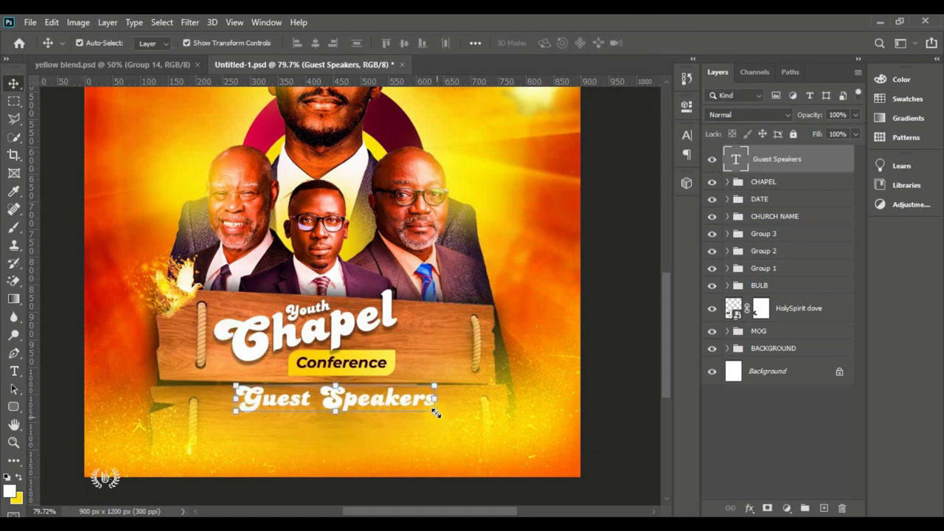
drag(436, 414, 351, 390)
click(685, 42)
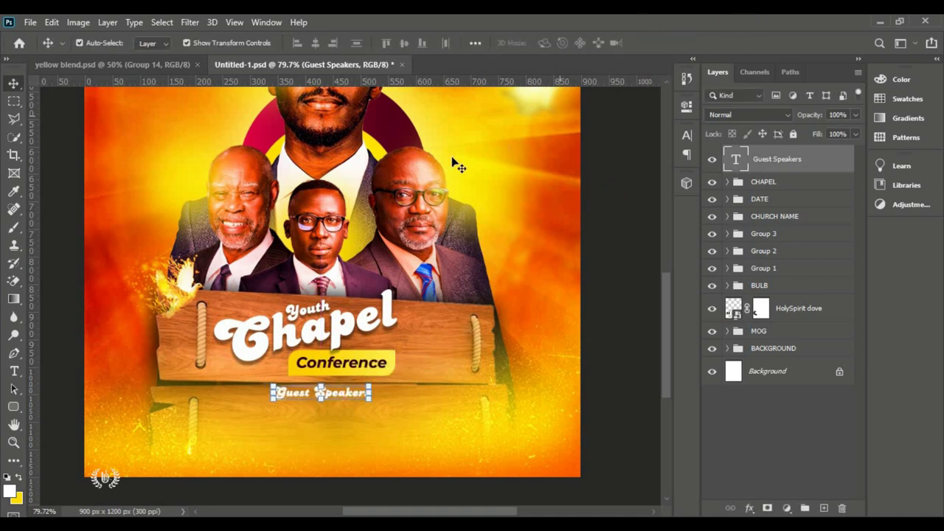
click(636, 293)
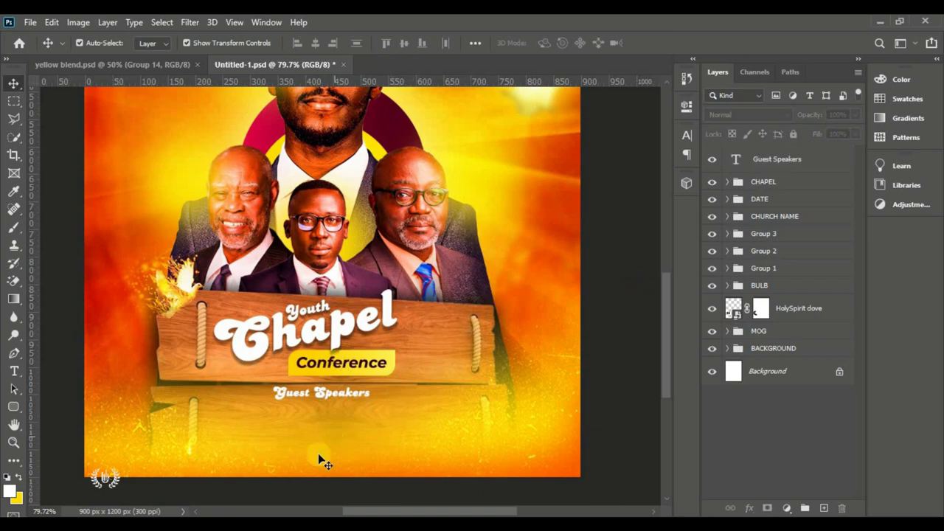
scroll(353, 431, up, 3)
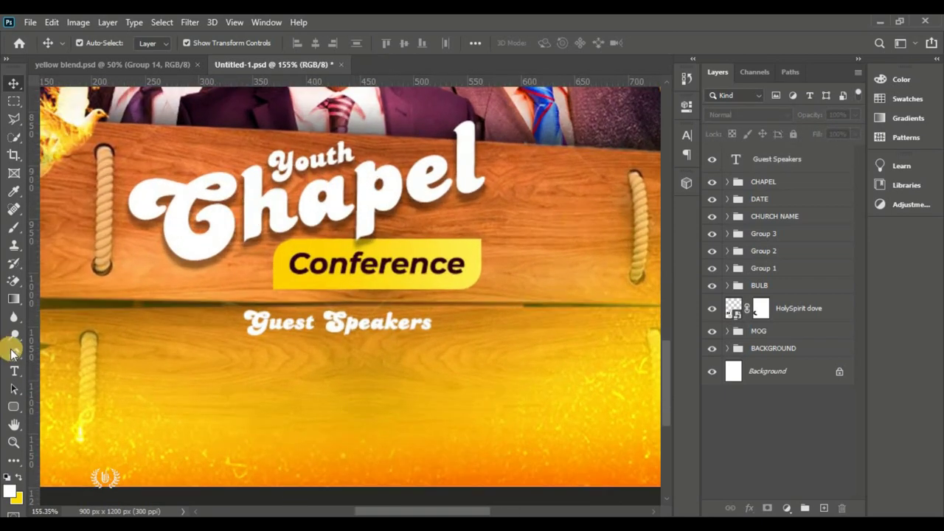
- Draw a thin 43x2 px white rectangle bar under the word 'Guest'
click(13, 406)
right_click(14, 407)
click(74, 419)
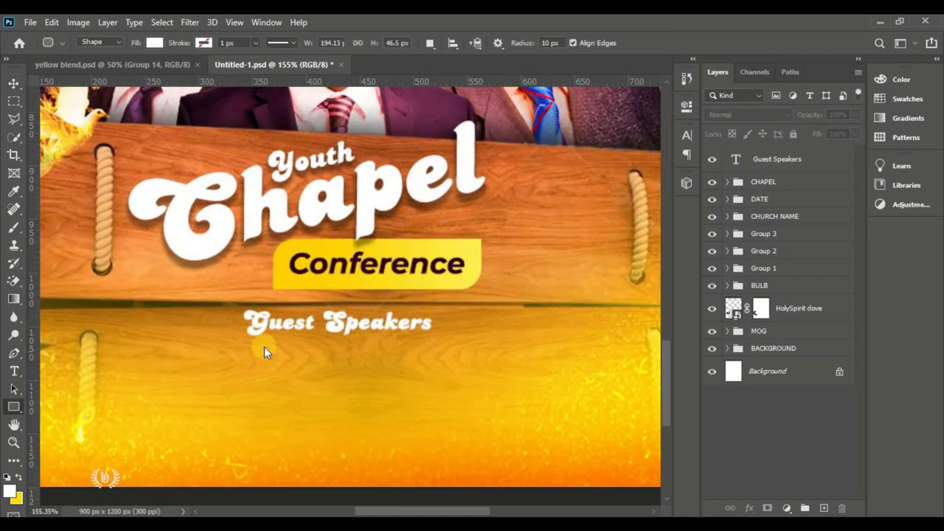
key(shift+u)
drag(276, 336, 316, 336)
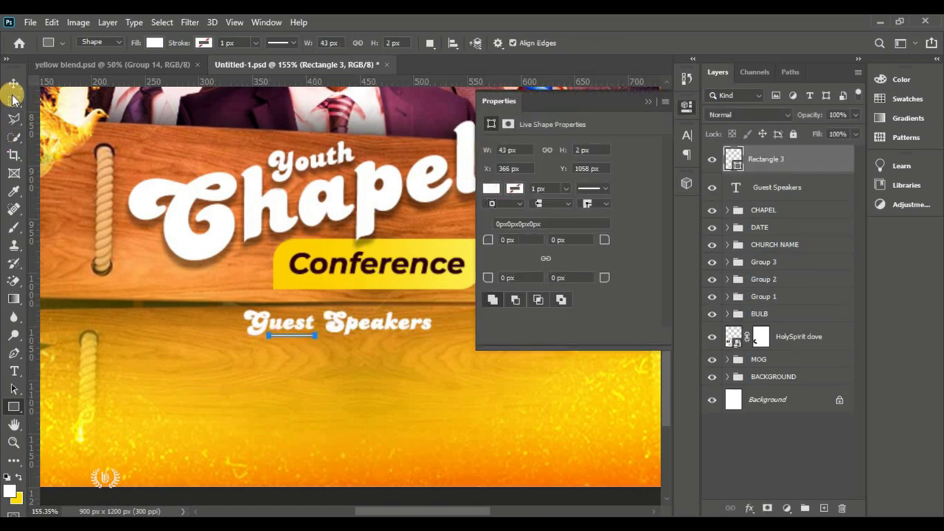
- Duplicate the bar and place the copy under the word 'Speakers'
click(13, 83)
click(650, 99)
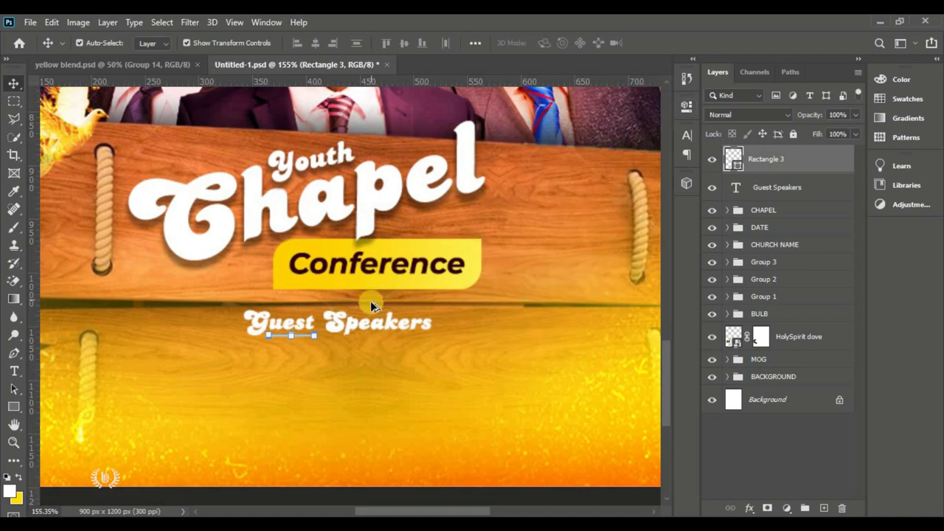
scroll(371, 301, up, 6)
drag(429, 342, 579, 341)
click(683, 42)
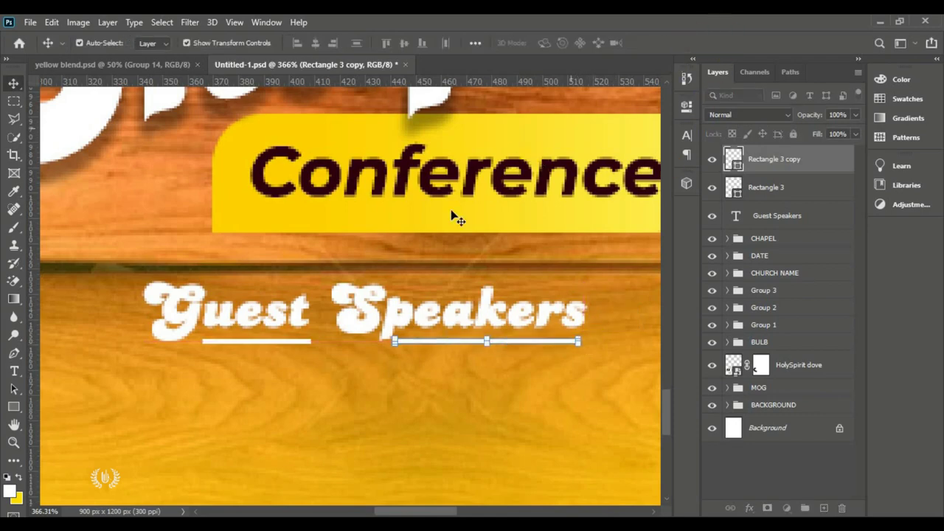
scroll(196, 280, down, 6)
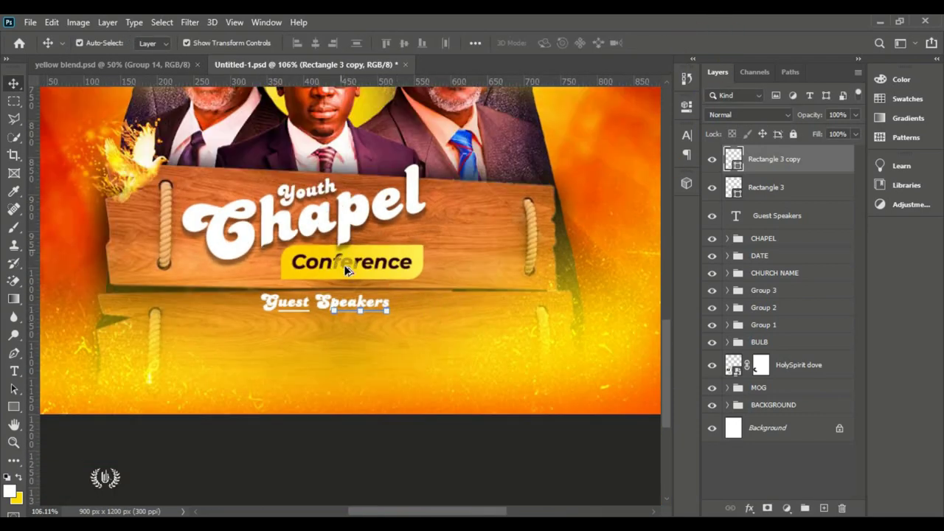
scroll(345, 269, down, 2)
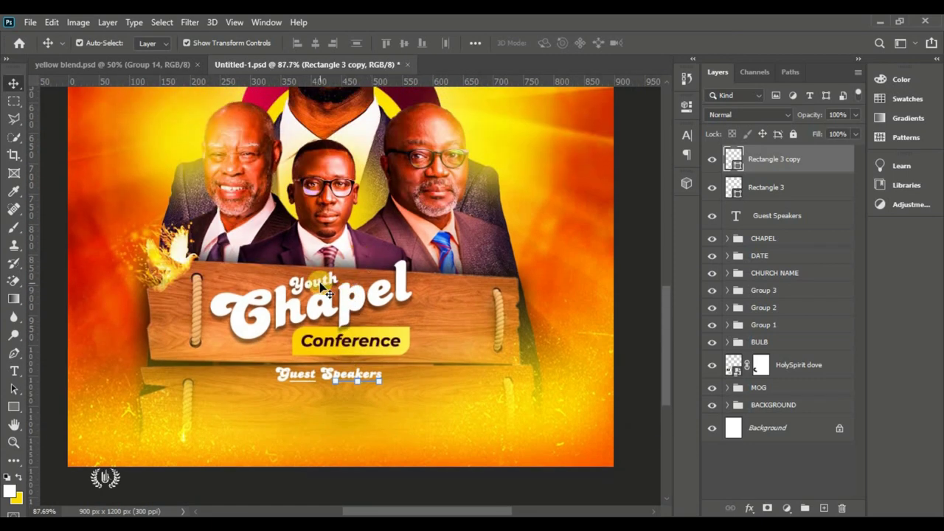
drag(14, 371, 70, 371)
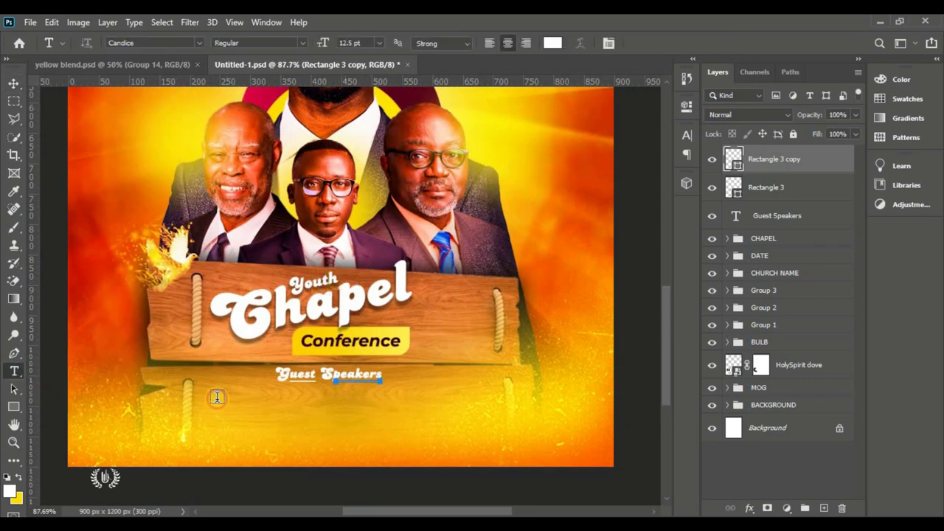
- Place a placeholder text line below Guest Speakers in Montserrat SemiBold 7.5 pt
click(242, 397)
drag(247, 436, 293, 444)
click(194, 43)
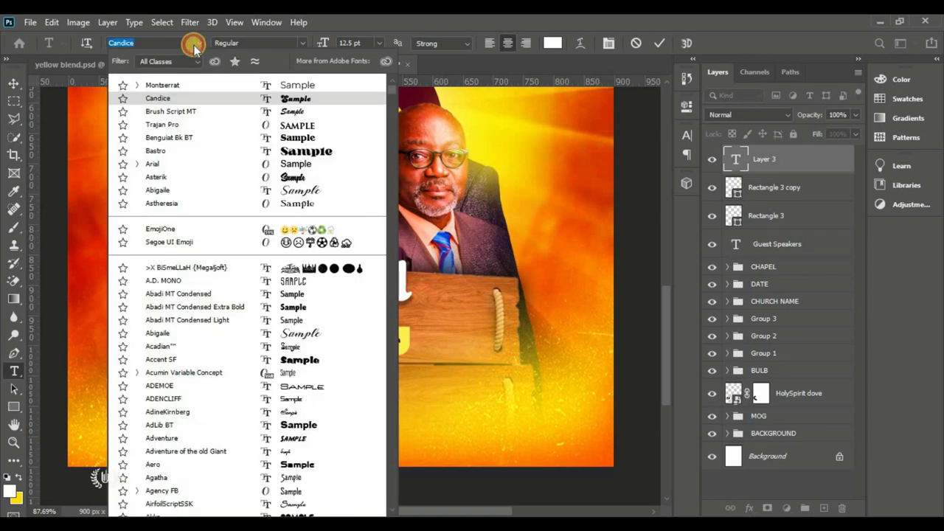
click(199, 85)
click(302, 43)
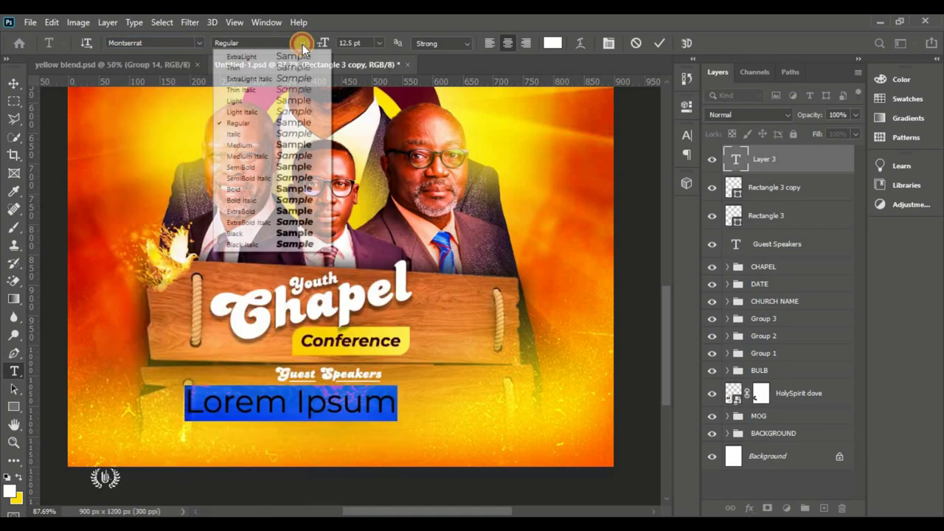
click(288, 166)
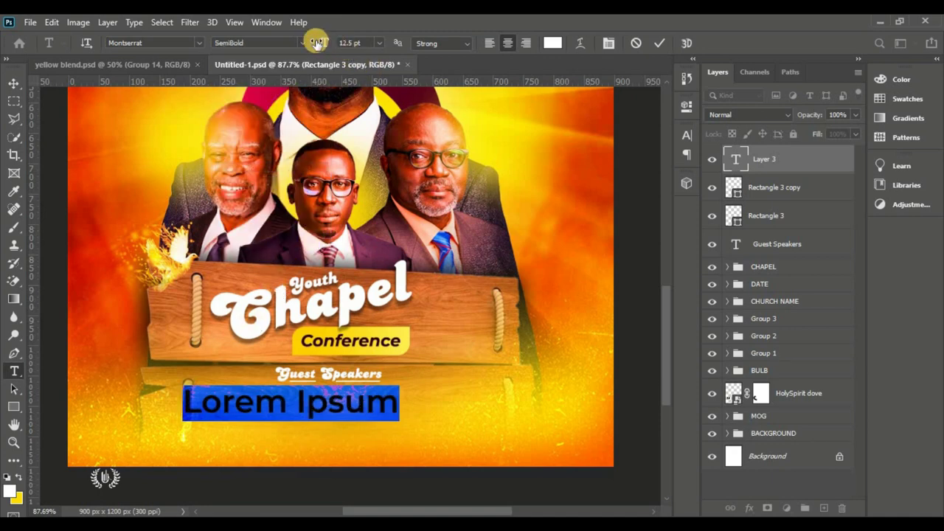
drag(321, 42, 322, 41)
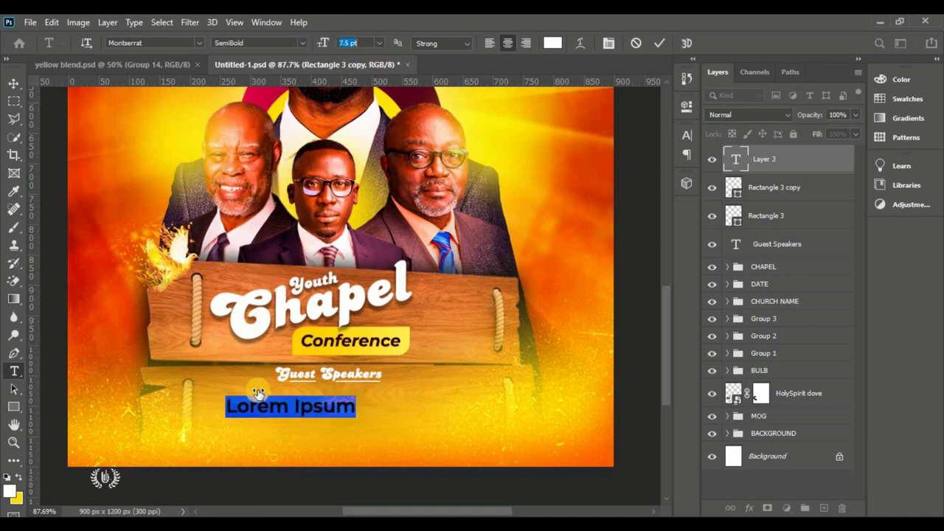
- Color the placeholder text dark maroon (#2d000e), sampled from the December banner
click(273, 408)
key(ctrl+a)
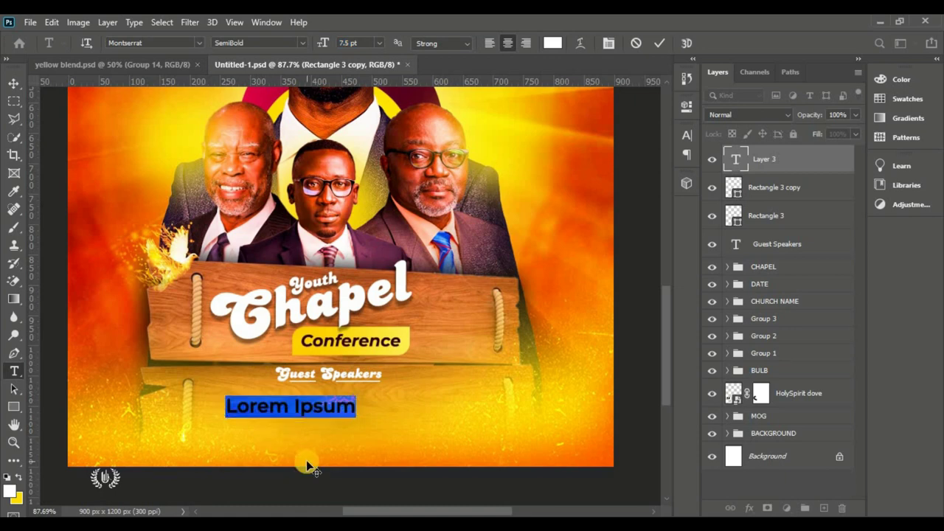
key(ctrl+0)
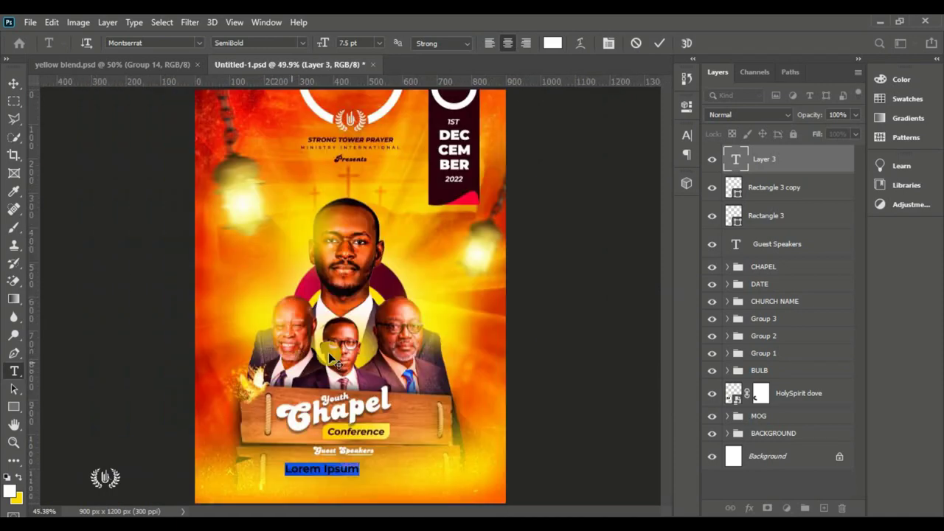
click(553, 43)
click(430, 134)
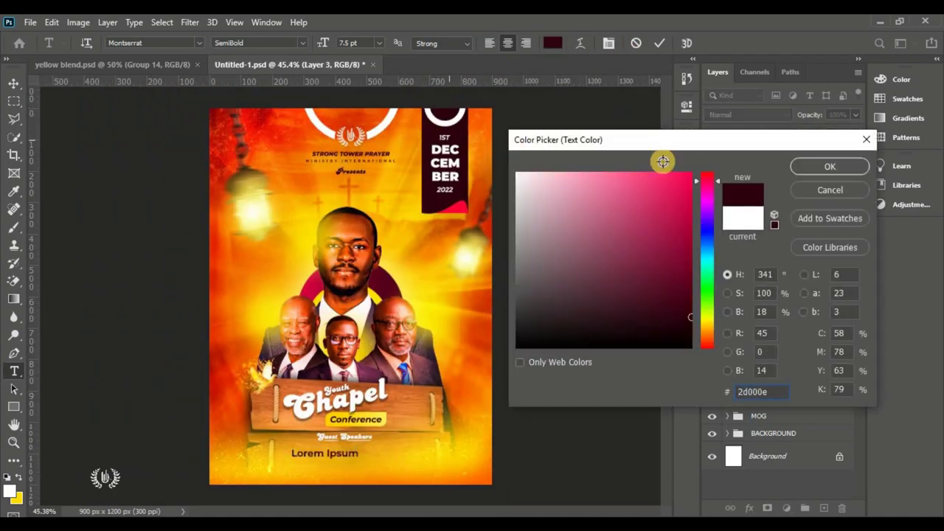
click(800, 164)
scroll(341, 445, up, 5)
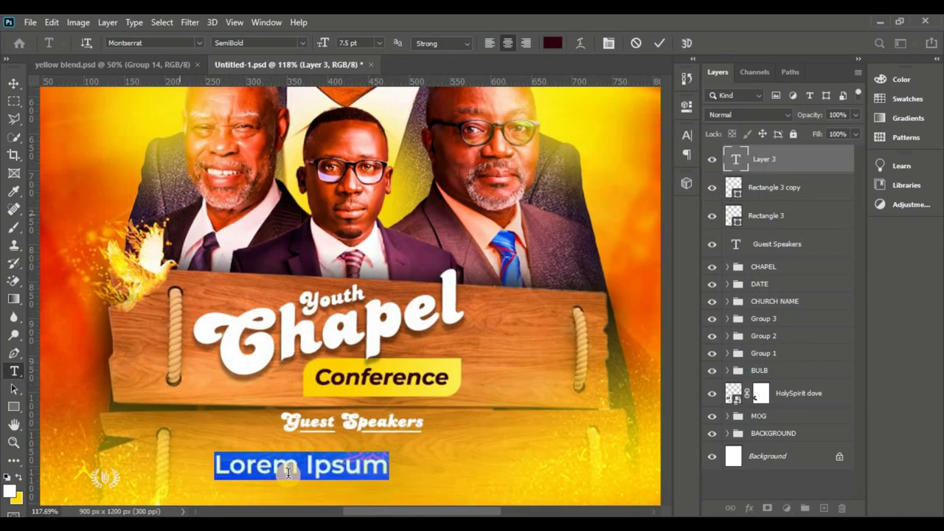
drag(664, 350, 664, 383)
- Replace the placeholder with the Apostle speaker's two-line name, left-aligned, name lines white
click(293, 331)
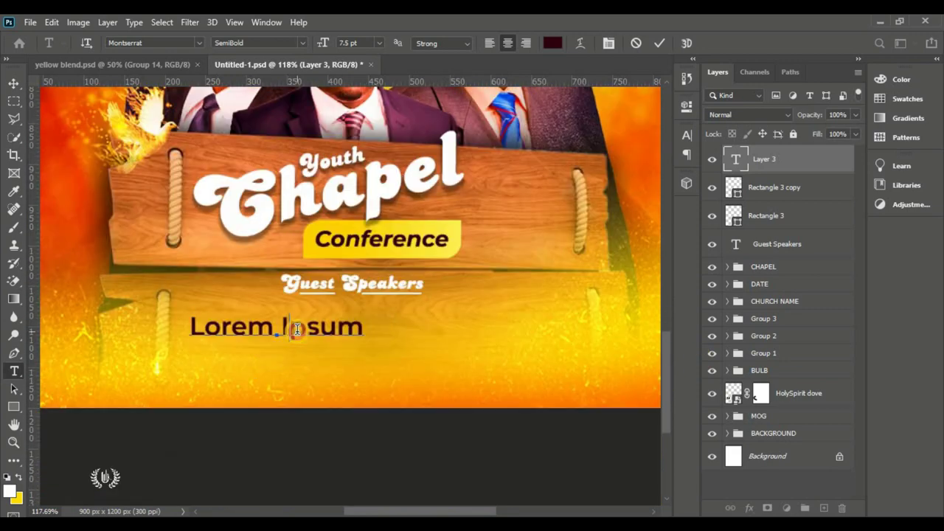
key(ctrl+a)
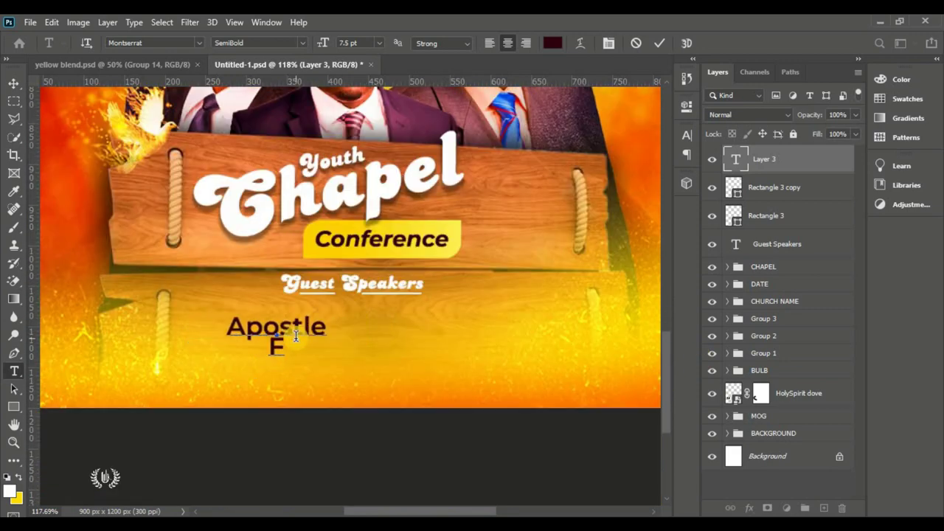
key(Return)
key(ctrl+a)
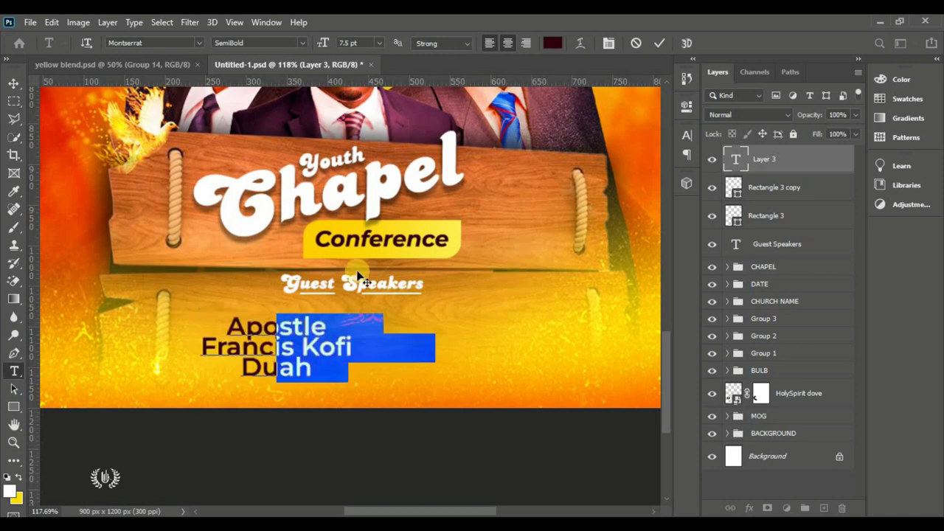
key(ctrl+shift+l)
drag(200, 333, 272, 360)
click(552, 42)
click(829, 163)
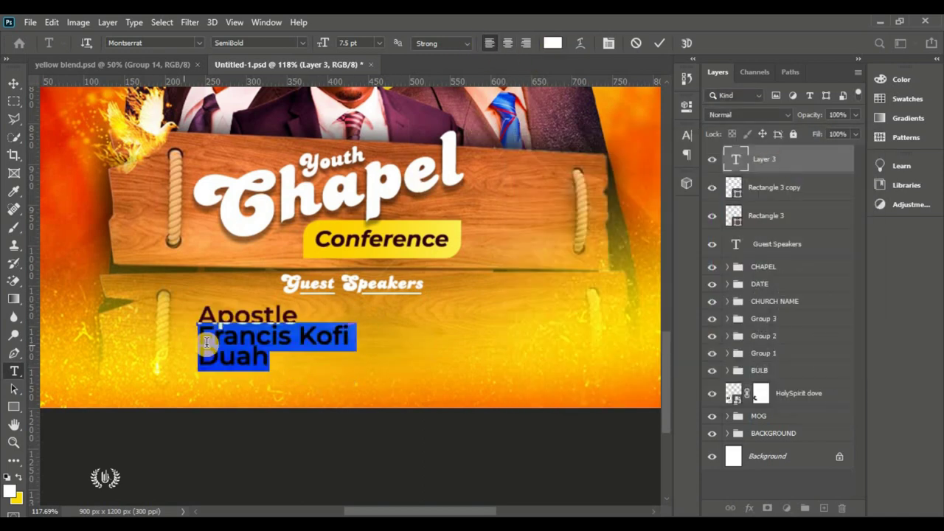
key(ctrl+Return)
- Scale the first speaker text block to about 53%
key(v)
key(ctrl+t)
drag(357, 370, 230, 334)
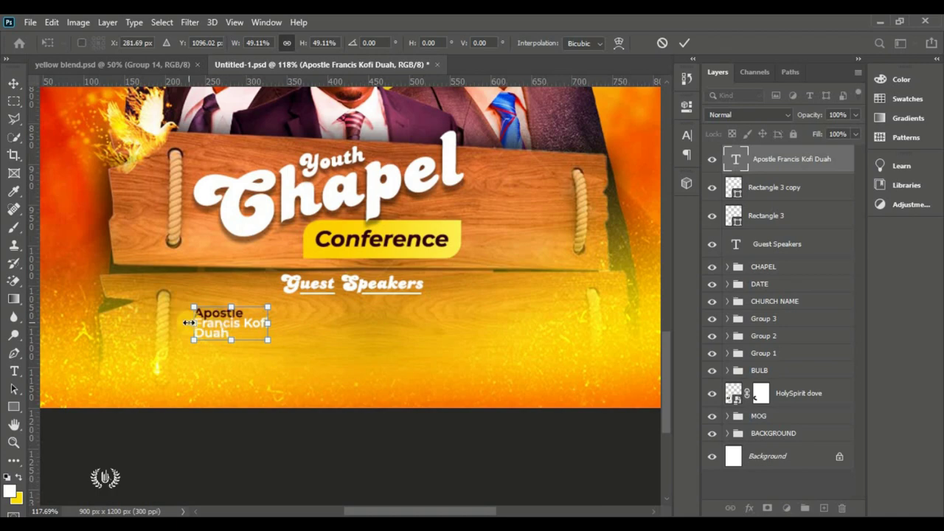
key(Escape)
key(ctrl+t)
drag(357, 370, 343, 418)
key(Return)
scroll(369, 446, down, 3)
scroll(368, 446, up, 3)
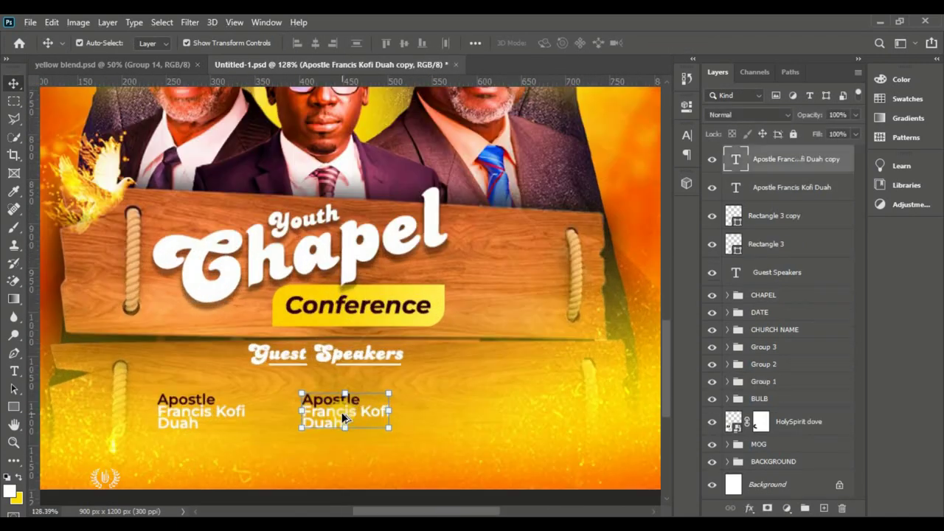
scroll(343, 418, up, 2)
- Retitle the copied block 'Reverend' and enter the second speaker's name
double_click(343, 418)
text(Reverend)
drag(348, 451, 267, 406)
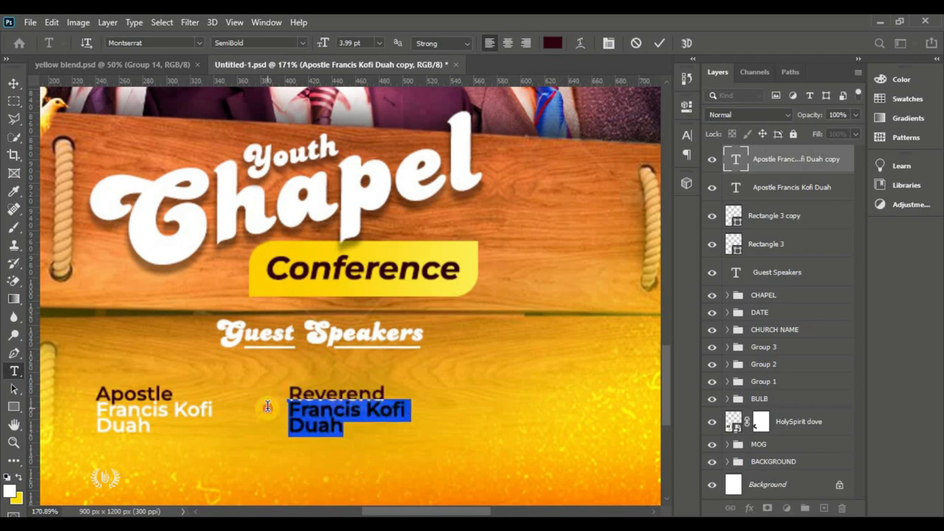
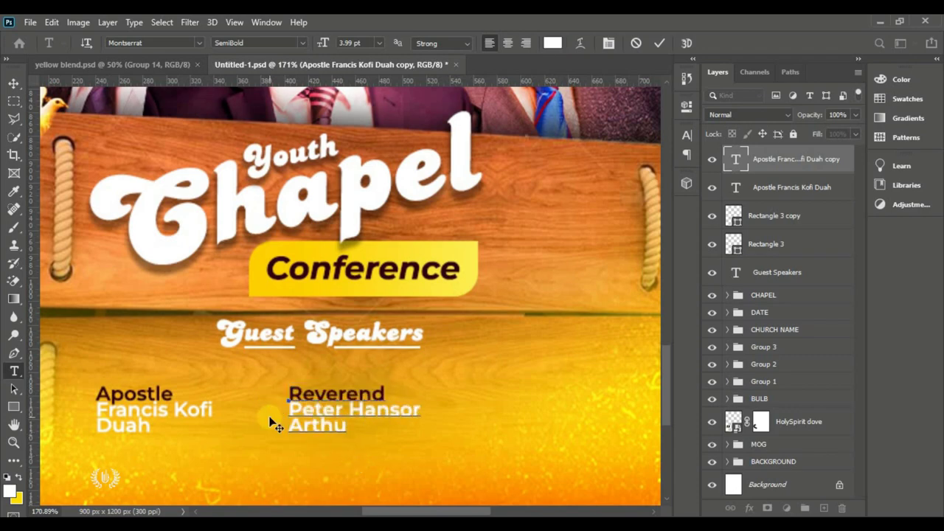
key(ctrl+a)
click(14, 83)
scroll(389, 352, down, 2)
- Duplicate the block to the right, retitle it 'Pastor' and enter the third speaker's name
drag(389, 351, 437, 332)
scroll(437, 332, up, 3)
double_click(447, 332)
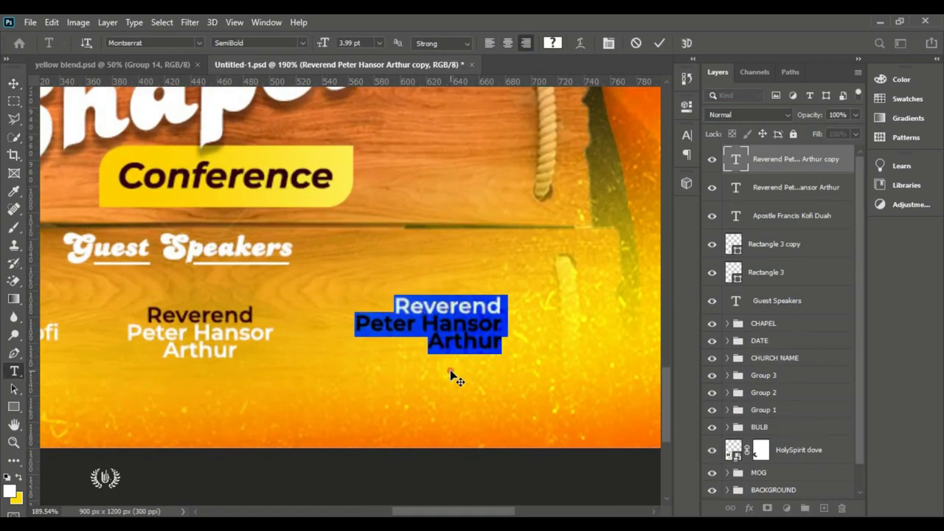
double_click(447, 305)
text(Pastor)
drag(503, 347, 357, 316)
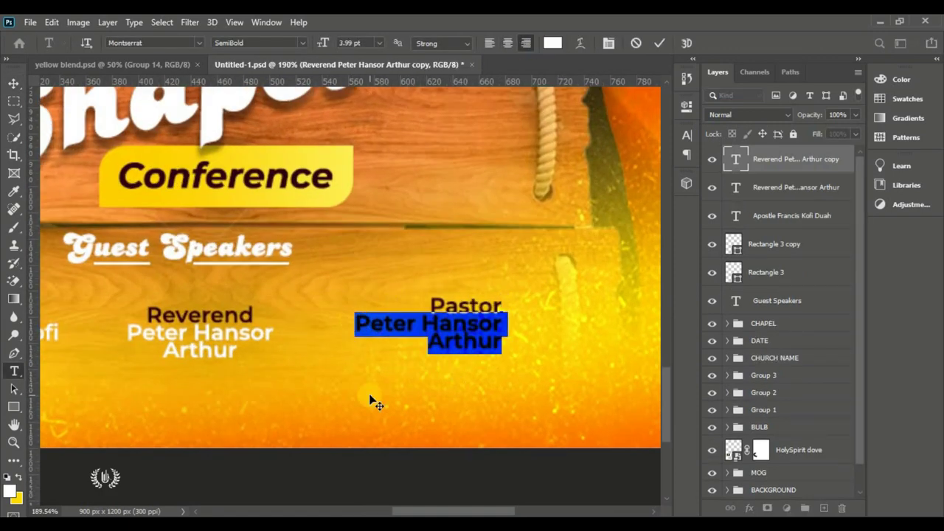
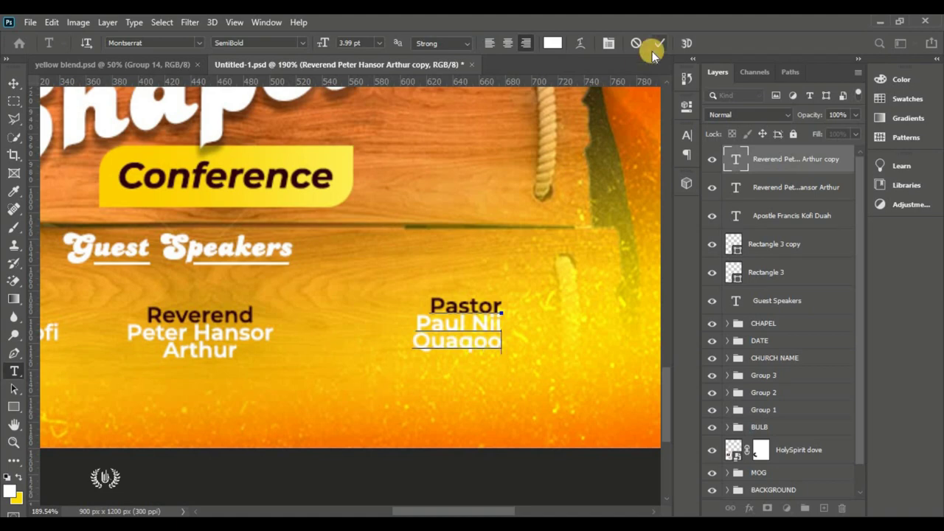
key(ctrl+Return)
key(v)
key(ctrl+0)
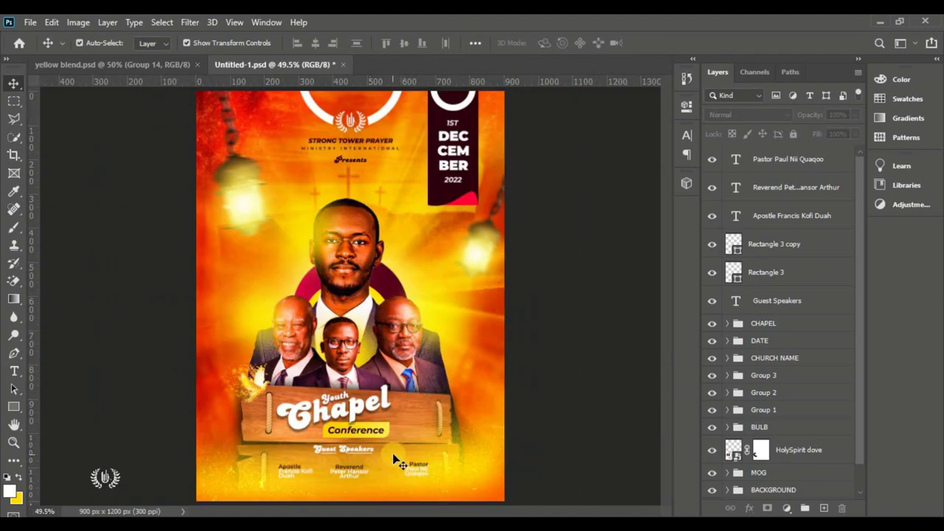
- Group the three speaker text layers into a folder named NAMES OF MOG
click(761, 162)
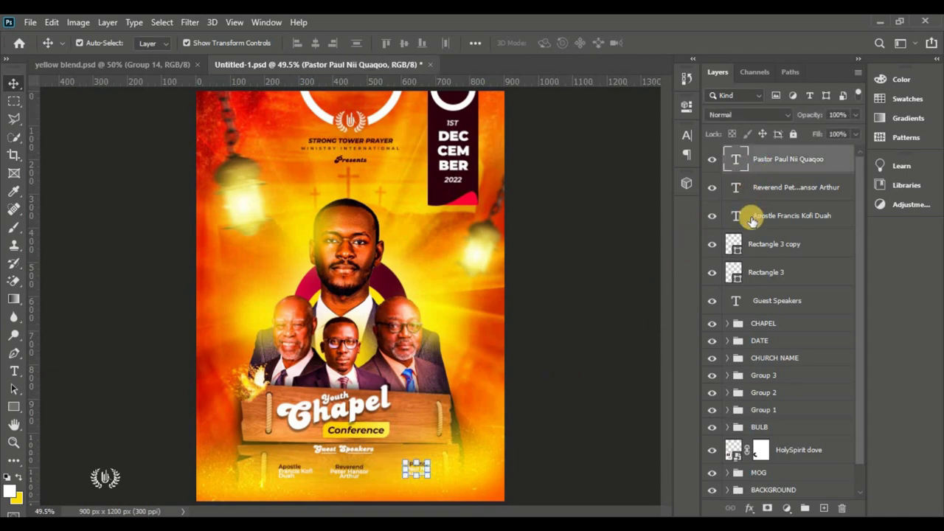
shift+click(757, 220)
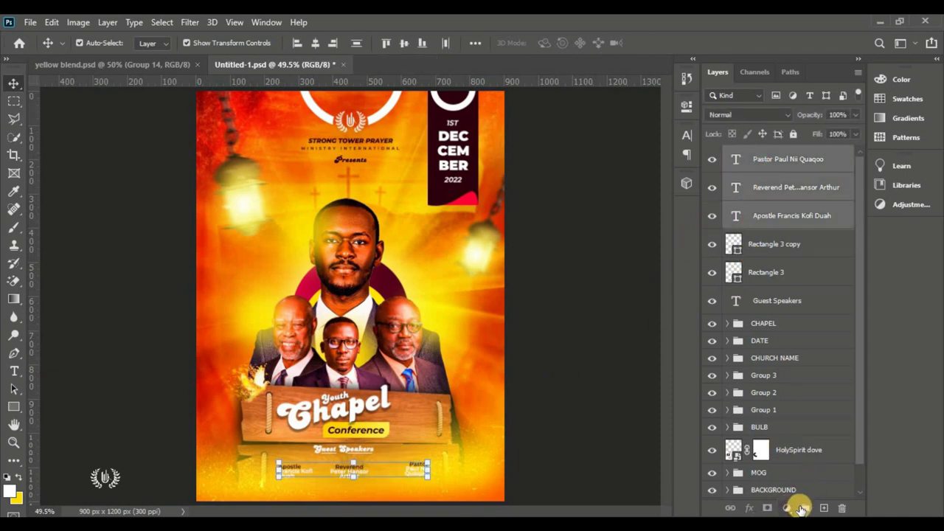
click(804, 508)
double_click(762, 154)
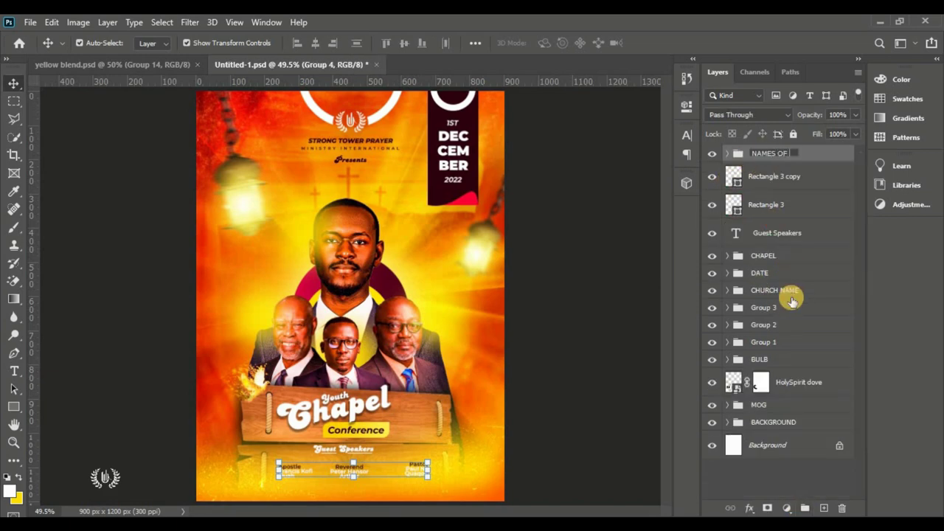
key(Return)
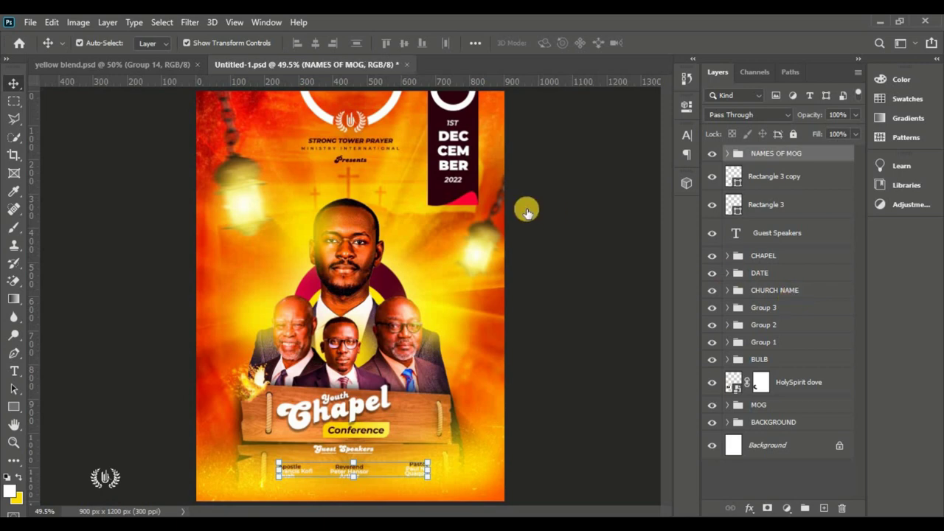
click(576, 379)
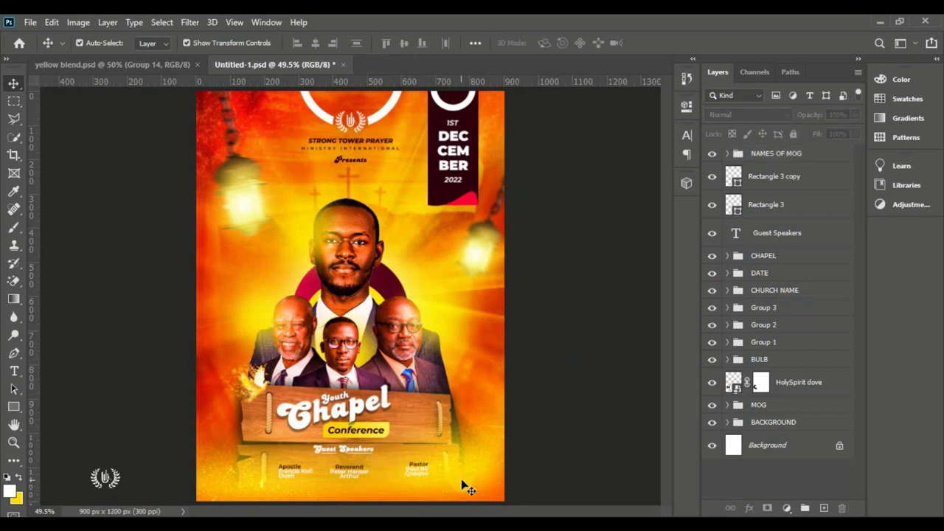
- Expand Group 3 and toggle Layer 1 and Layer 2 visibility to find the yellow glow
click(497, 456)
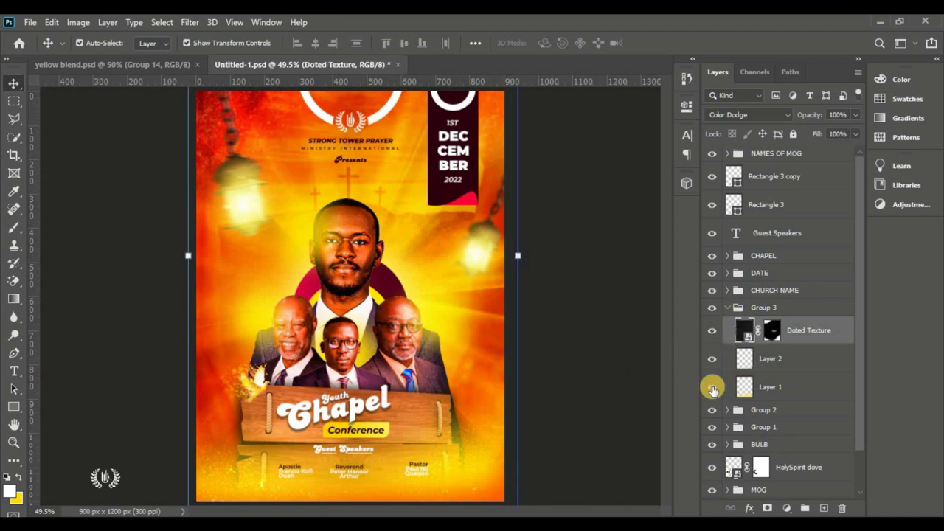
click(713, 388)
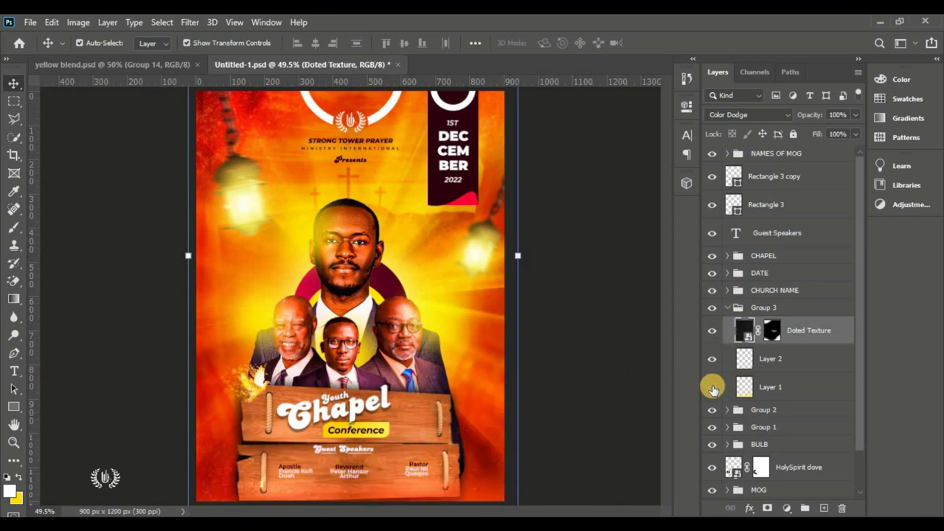
click(710, 389)
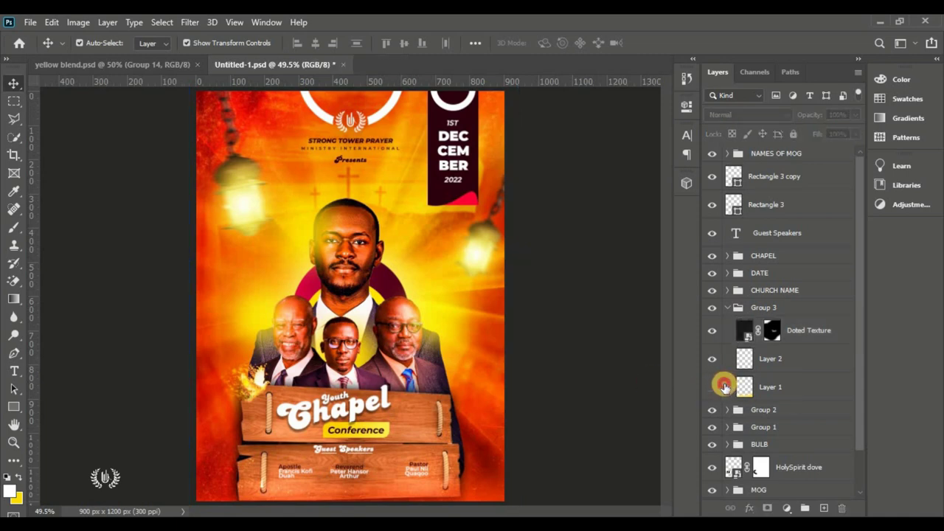
click(710, 388)
click(711, 360)
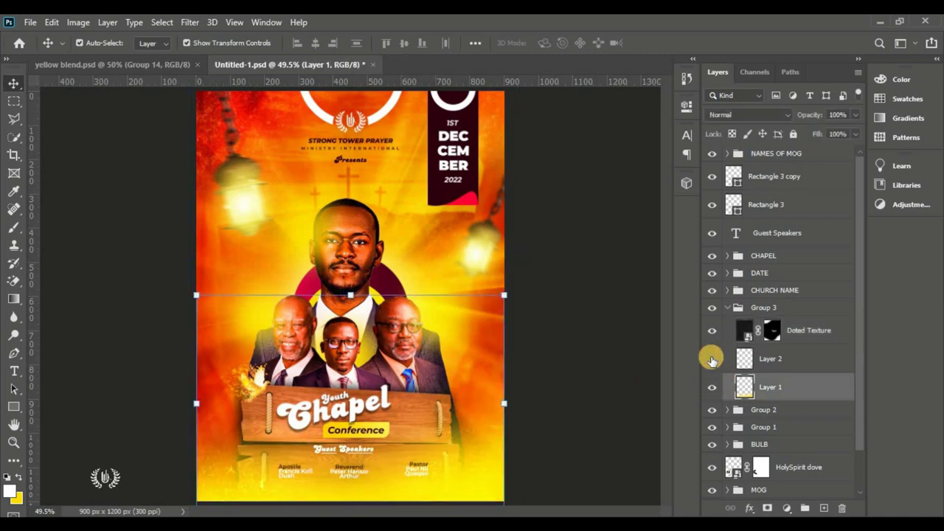
click(711, 360)
click(797, 359)
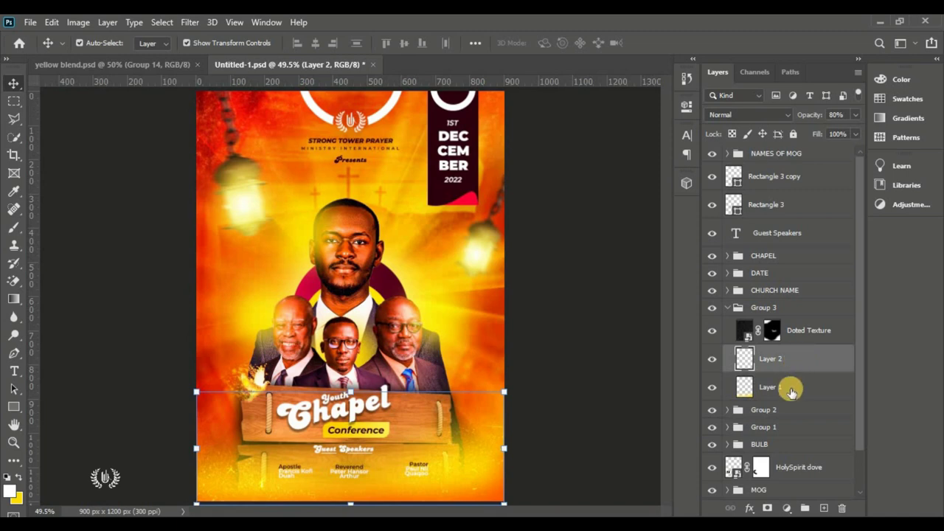
click(791, 391)
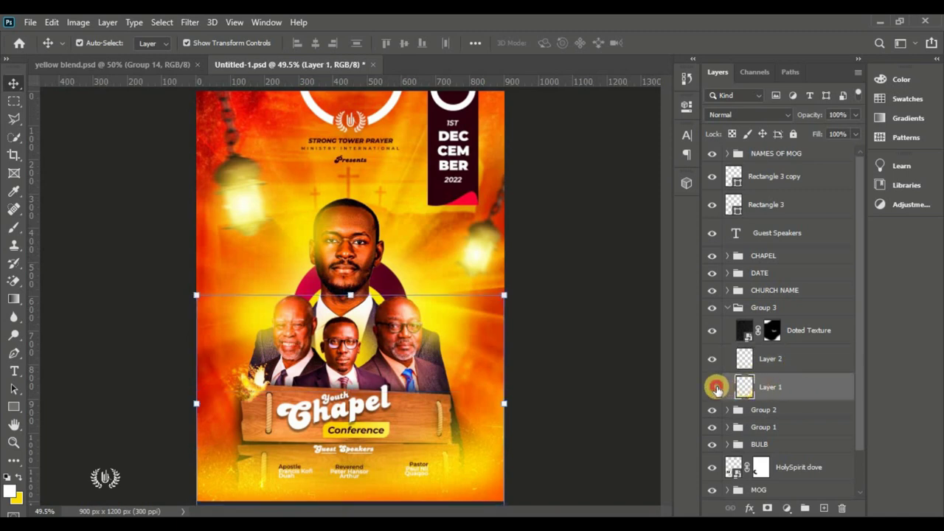
click(714, 388)
click(713, 388)
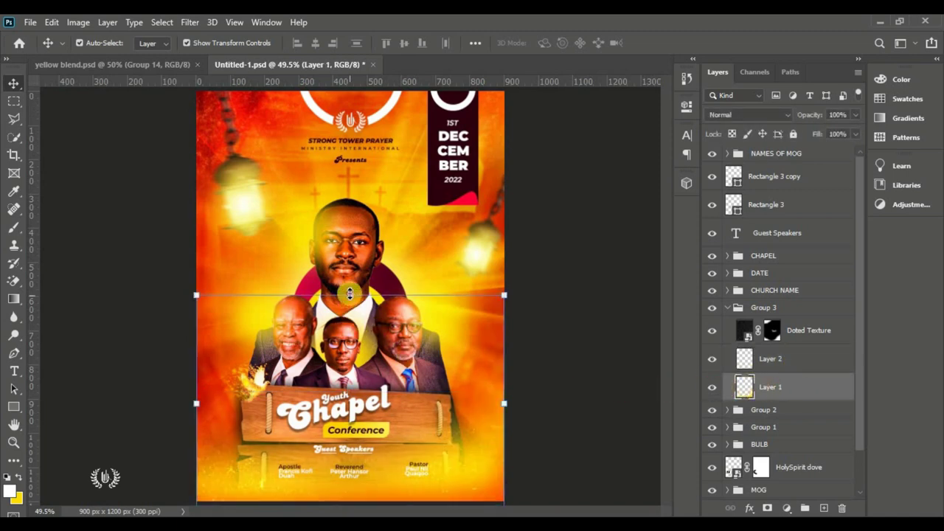
- Move Layer 1's yellow glow down about 41 px, then collapse Group 3
click(349, 294)
mouse_move(358, 374)
mouse_down()
mouse_move(358, 391)
mouse_move(359, 382)
mouse_up()
click(684, 43)
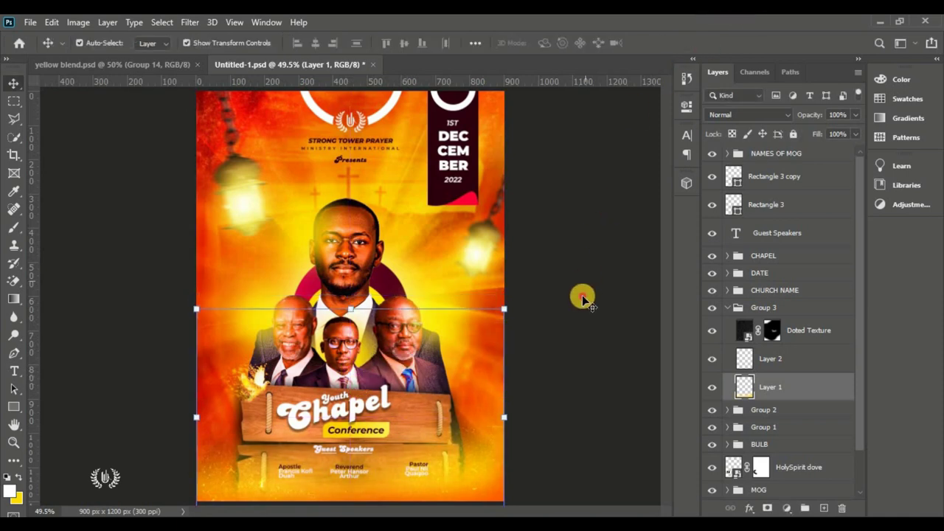
click(629, 380)
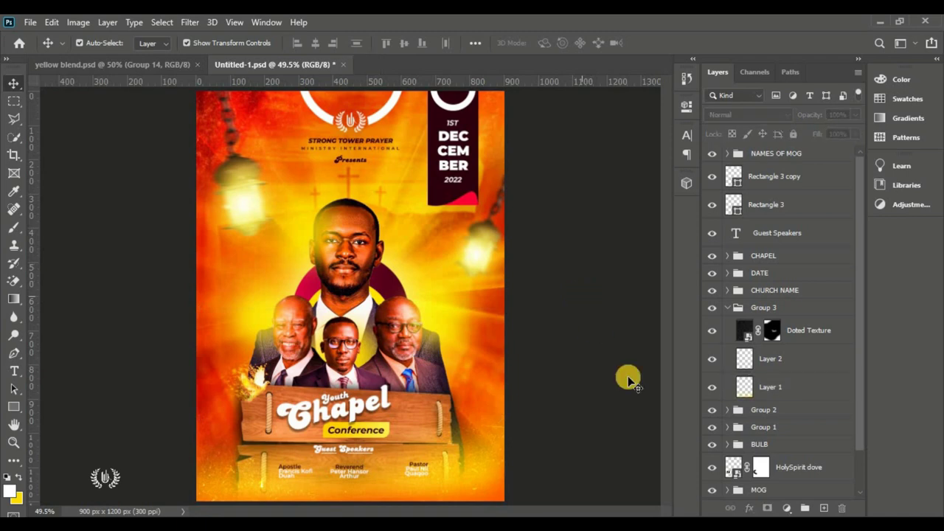
click(726, 308)
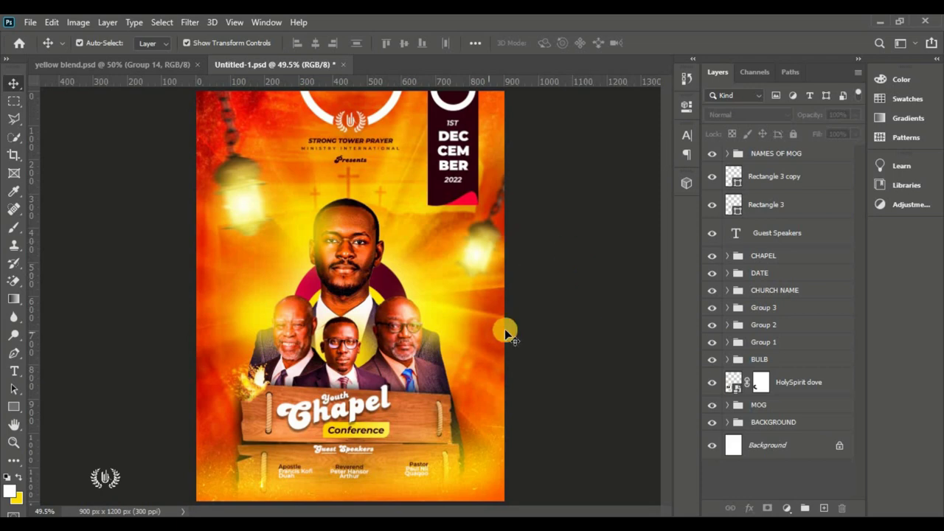
click(778, 155)
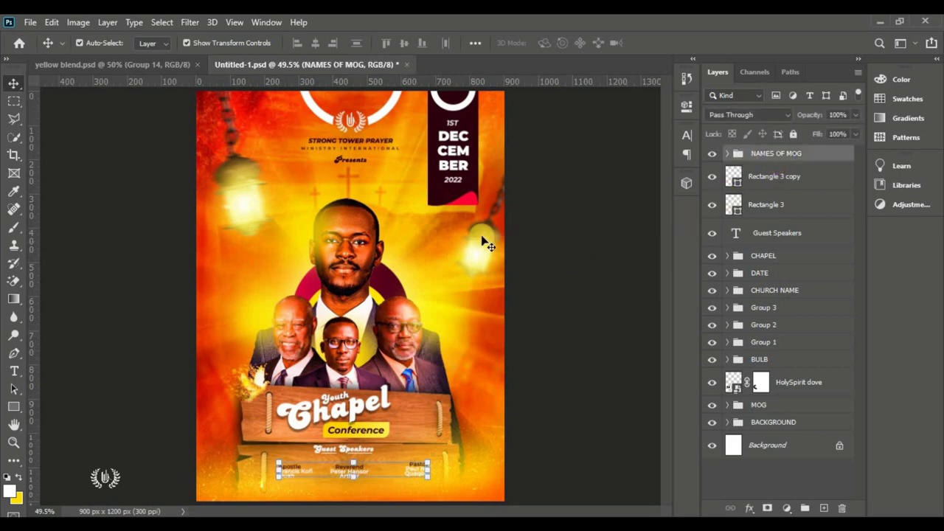
- Add a text layer beside the main speaker, coloured dark maroon from the date banner, with the host caption text
click(8, 371)
click(415, 240)
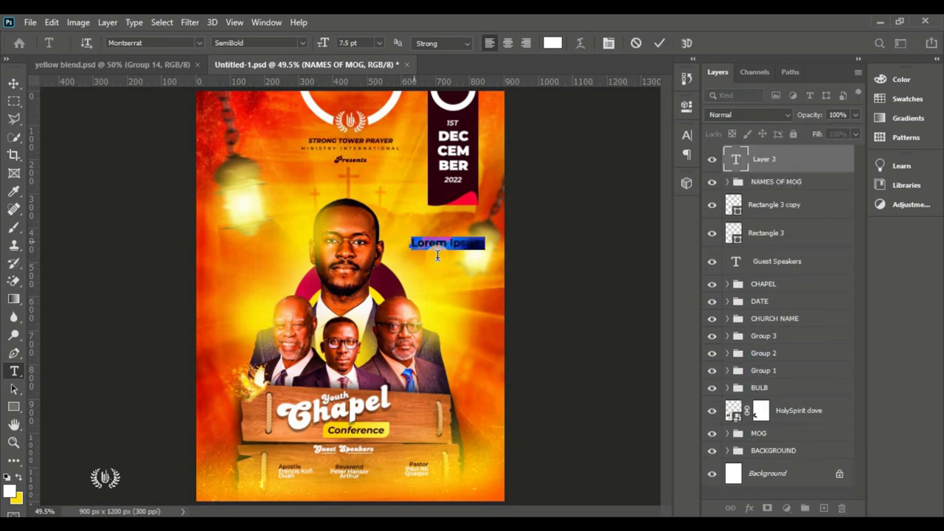
scroll(485, 246, up, 2)
scroll(482, 231, up, 5)
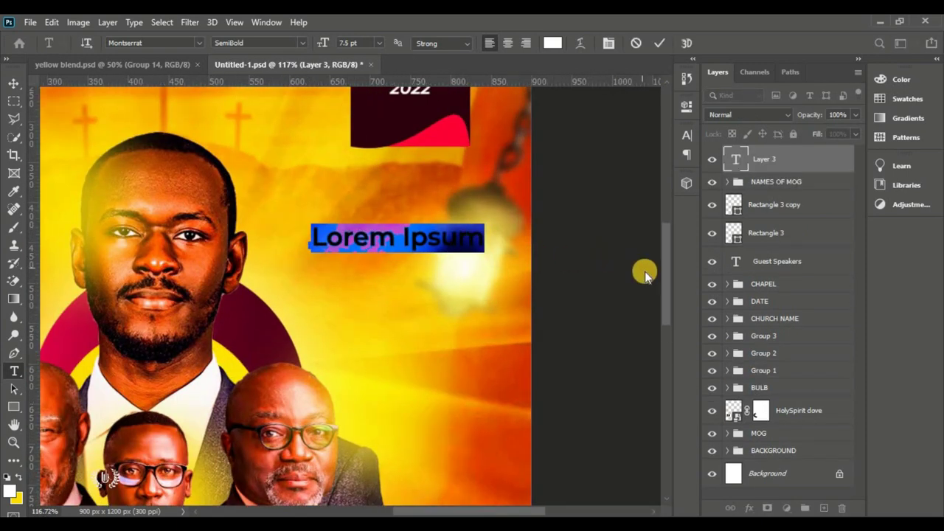
drag(665, 283, 665, 266)
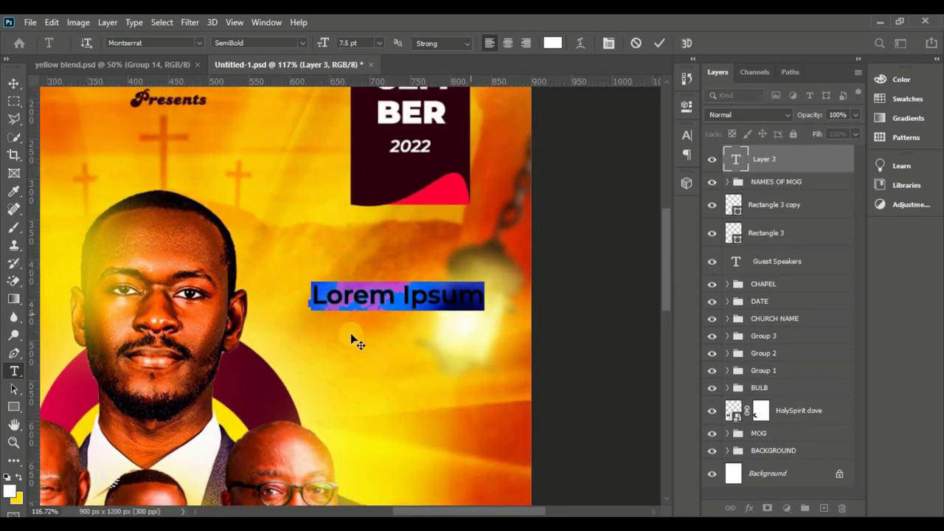
click(432, 301)
key(ctrl+a)
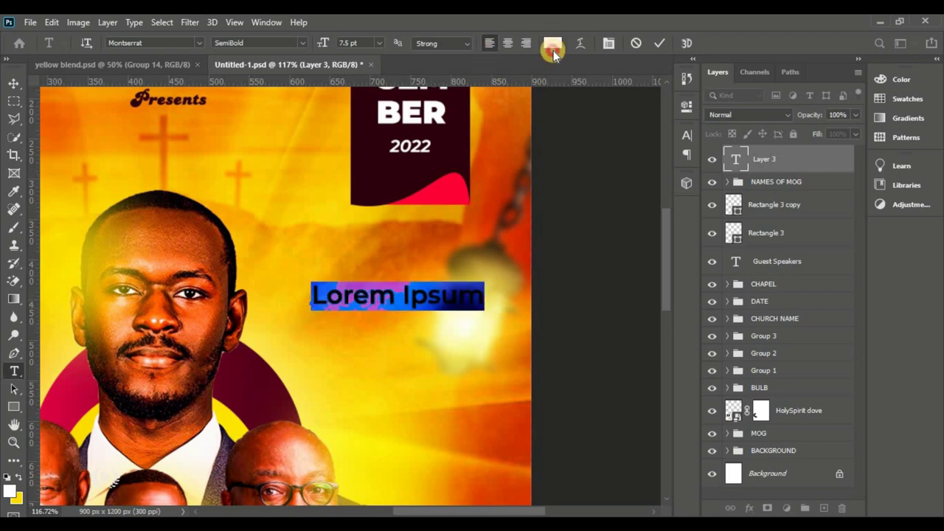
click(552, 43)
click(366, 182)
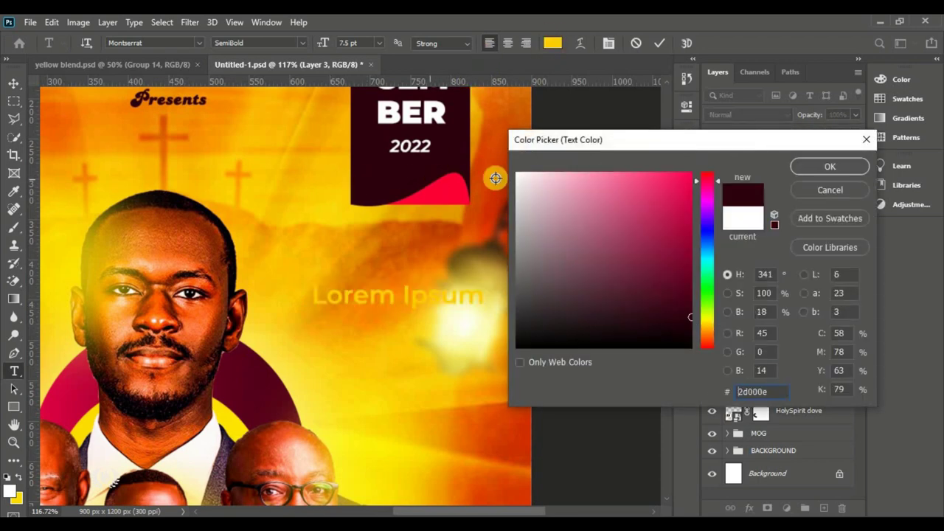
key(Return)
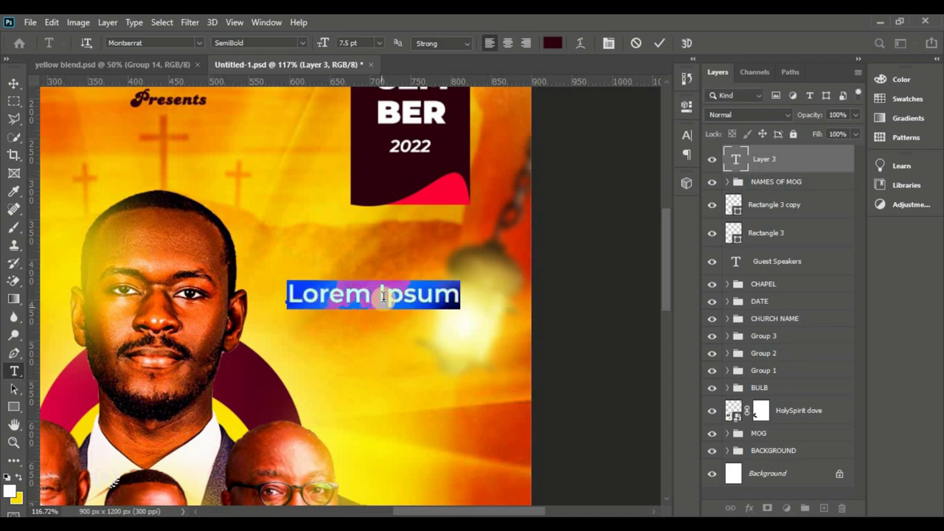
key(ctrl+h)
key(ctrl+h)
text(HOST(PROPH)
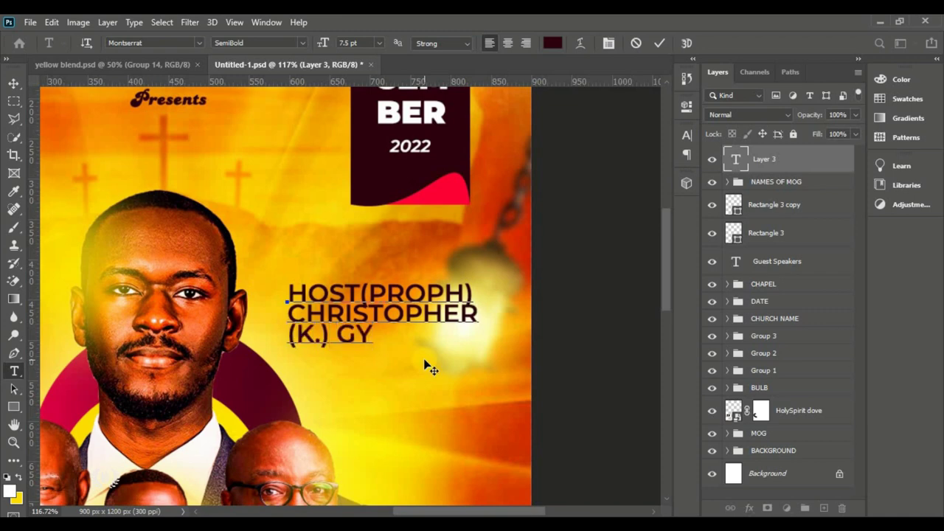
- Set the host caption to 6 pt with the HOST(PROPH) line in Montserrat Black, and commit it
key(ctrl)
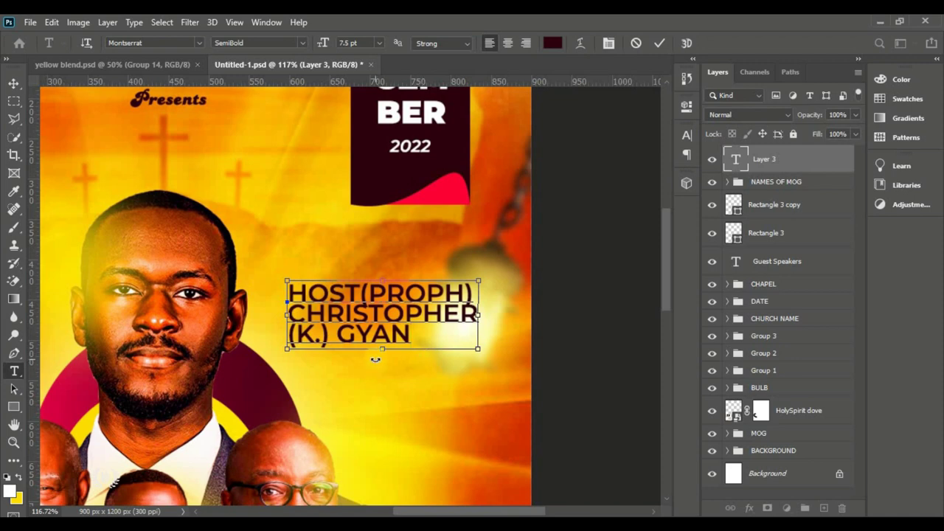
key(ctrl+a)
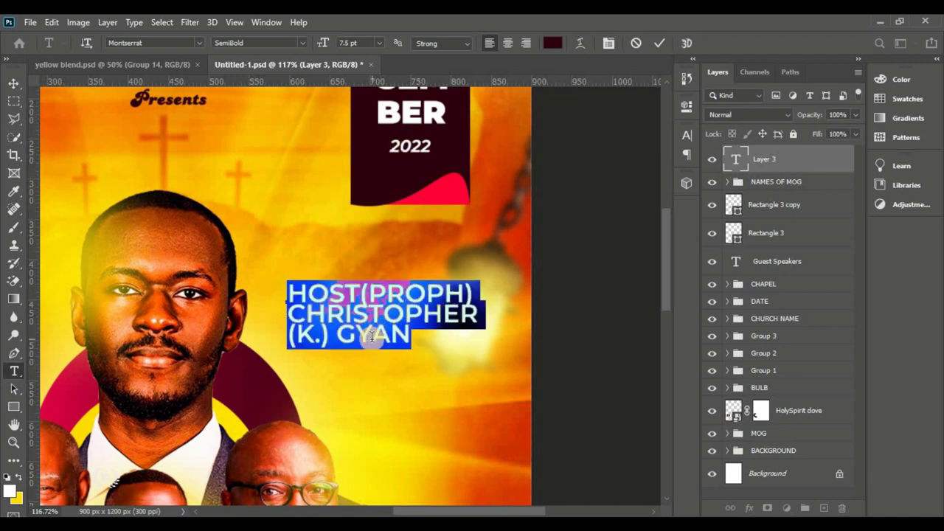
click(323, 42)
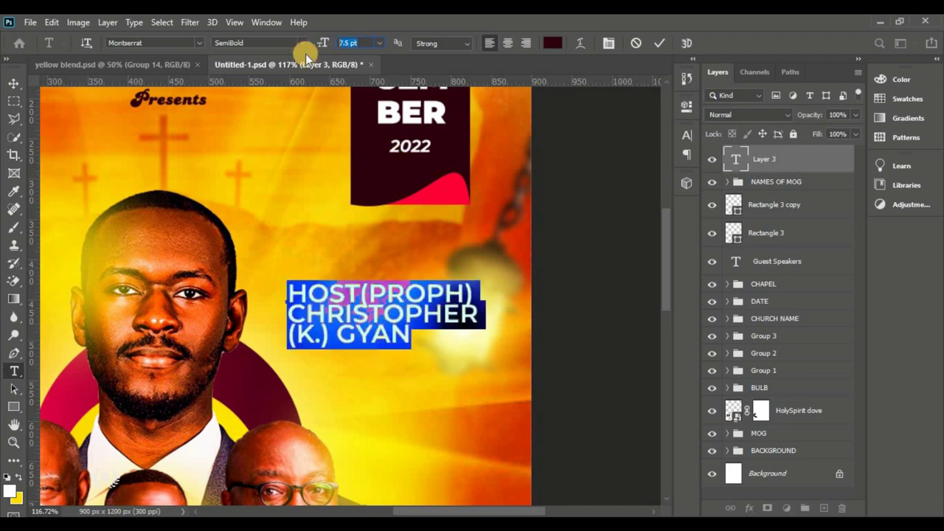
key(Return)
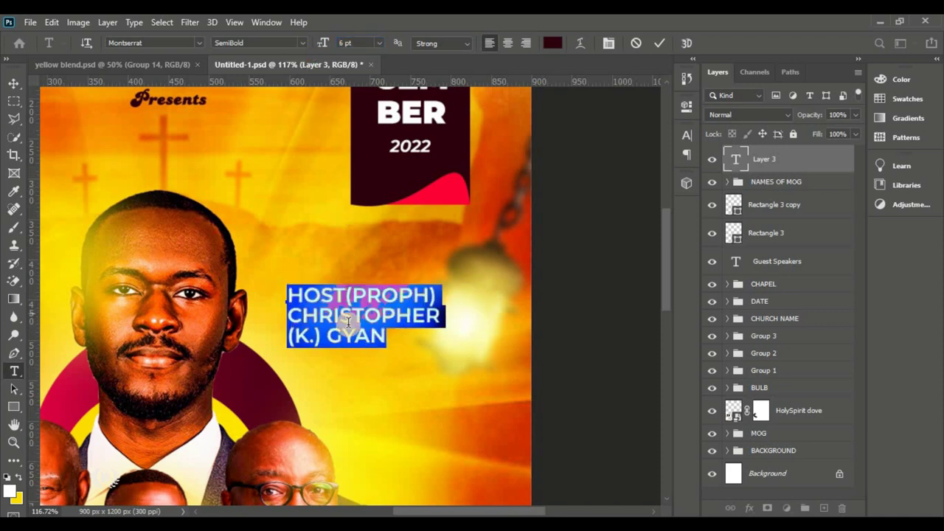
click(346, 328)
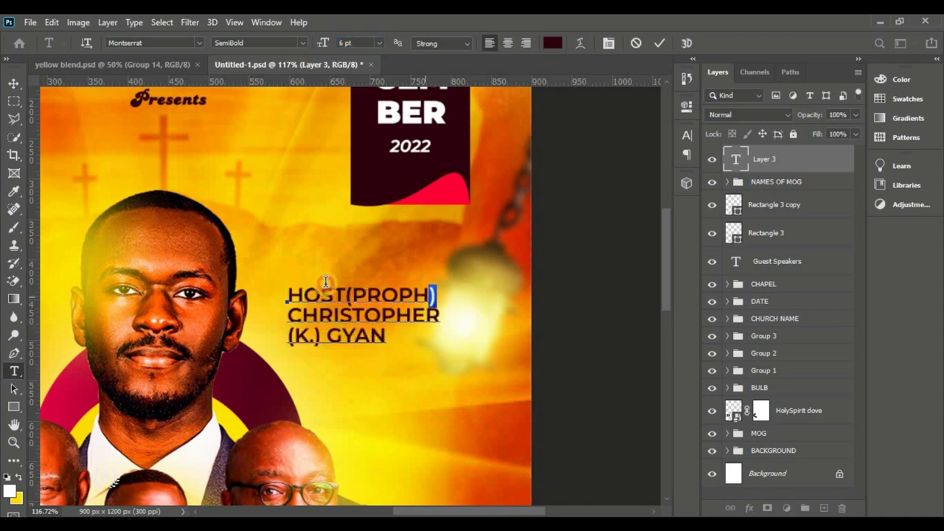
drag(435, 296, 275, 283)
click(303, 43)
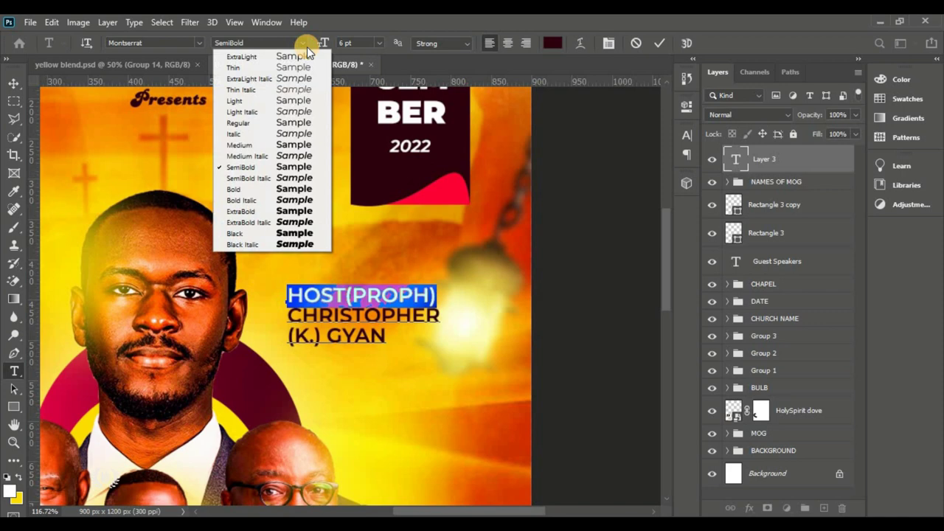
click(298, 232)
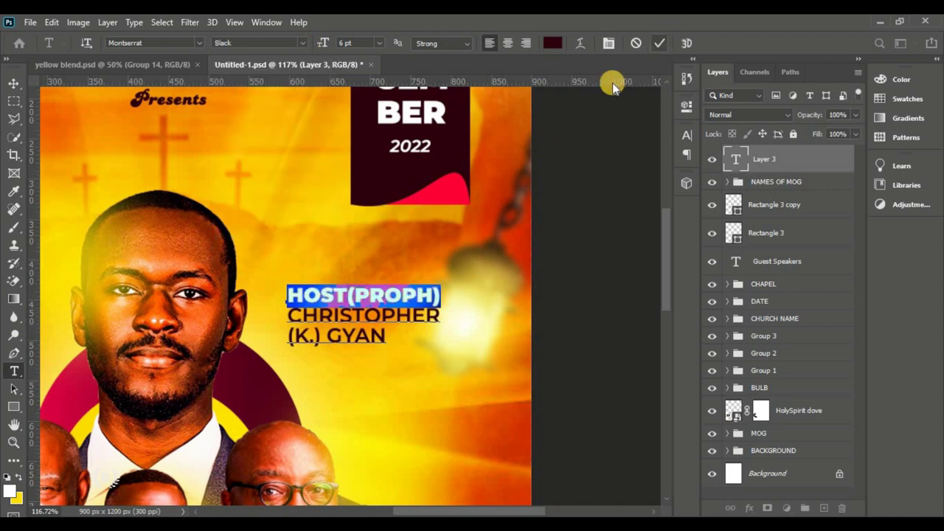
key(ctrl+Return)
- Scale the host label down to about 49%
click(14, 82)
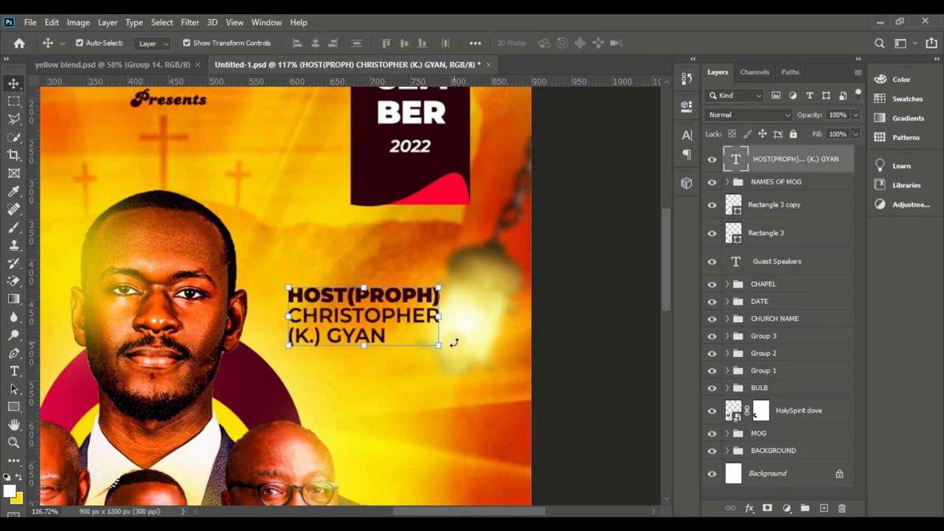
drag(437, 316, 335, 335)
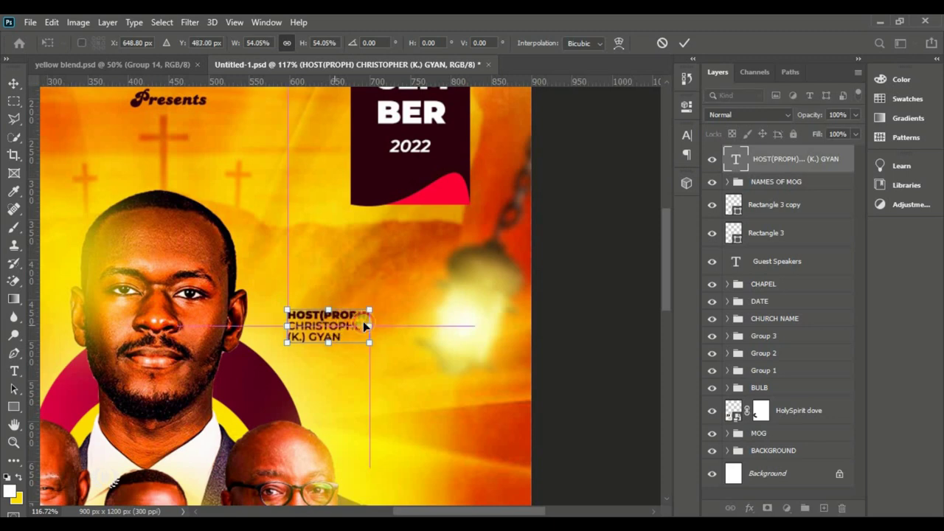
drag(374, 305, 368, 312)
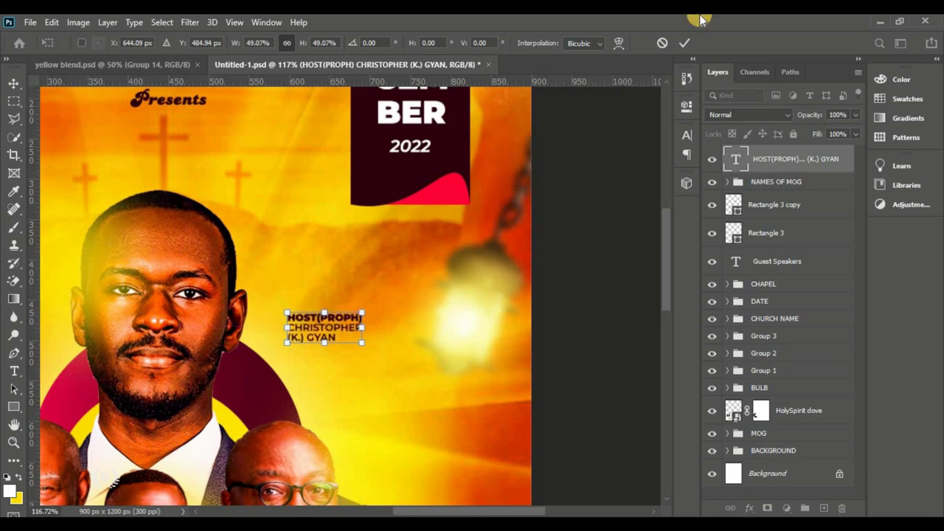
click(683, 42)
- Draw a small three-sided polygon beside the host label and fill it dark maroon #2d000e
drag(13, 406, 55, 446)
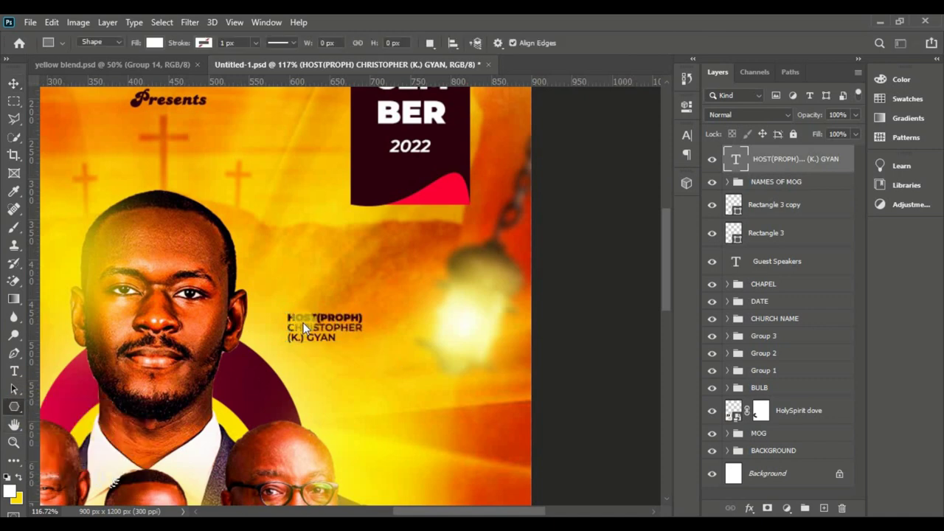
drag(303, 288, 314, 298)
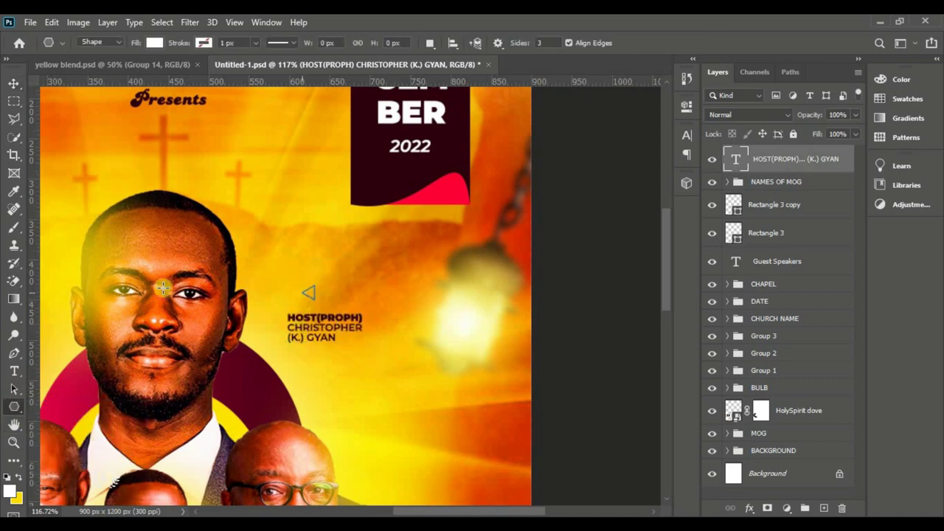
click(14, 84)
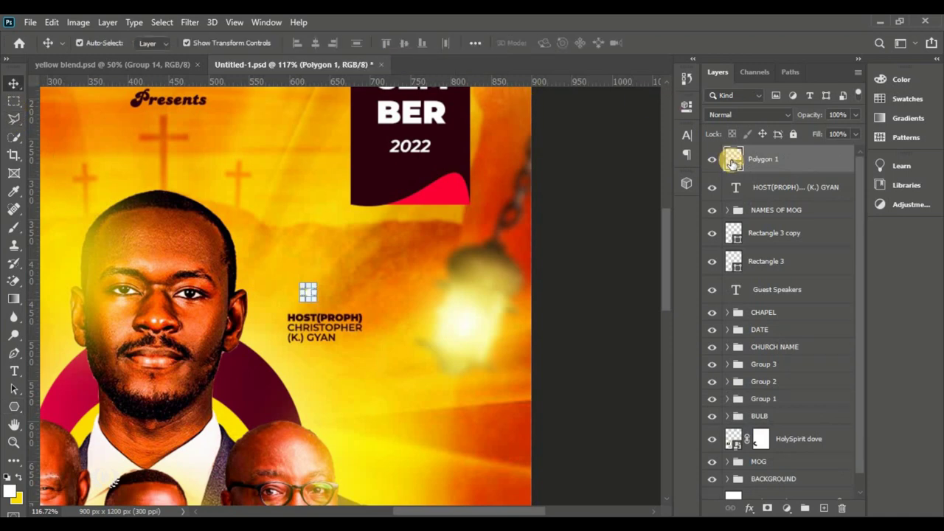
double_click(737, 167)
click(382, 177)
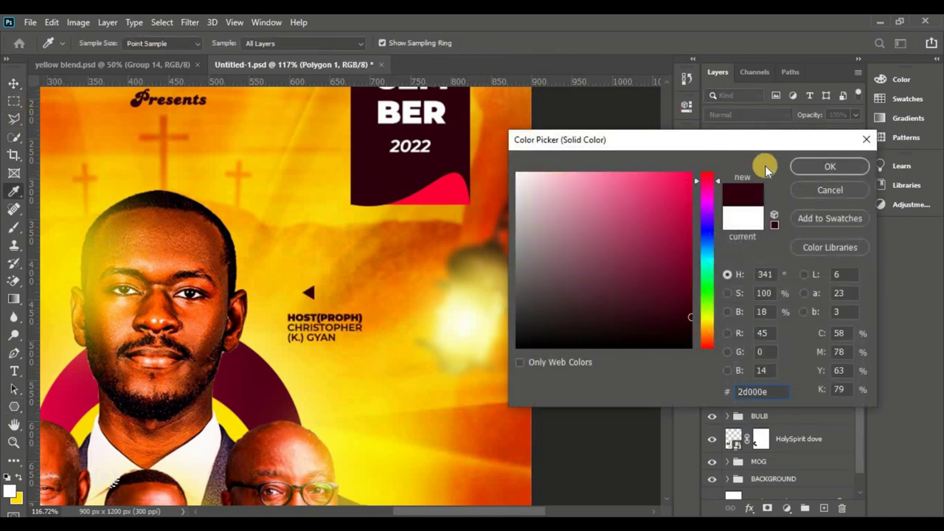
key(Return)
- Move the triangle just left of the HOST text, shrink it, and view the whole flyer
drag(309, 295, 281, 330)
key(ctrl+t)
click(685, 42)
click(558, 239)
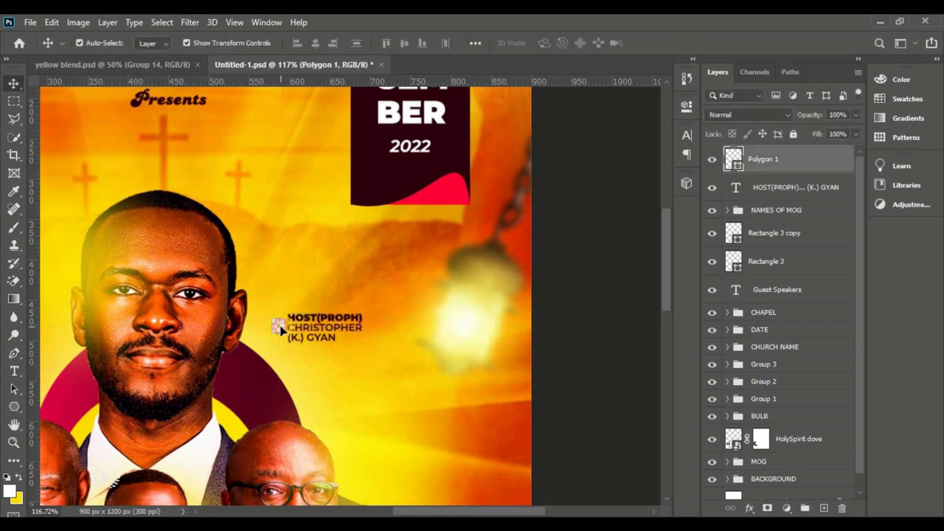
click(596, 283)
key(ctrl+0)
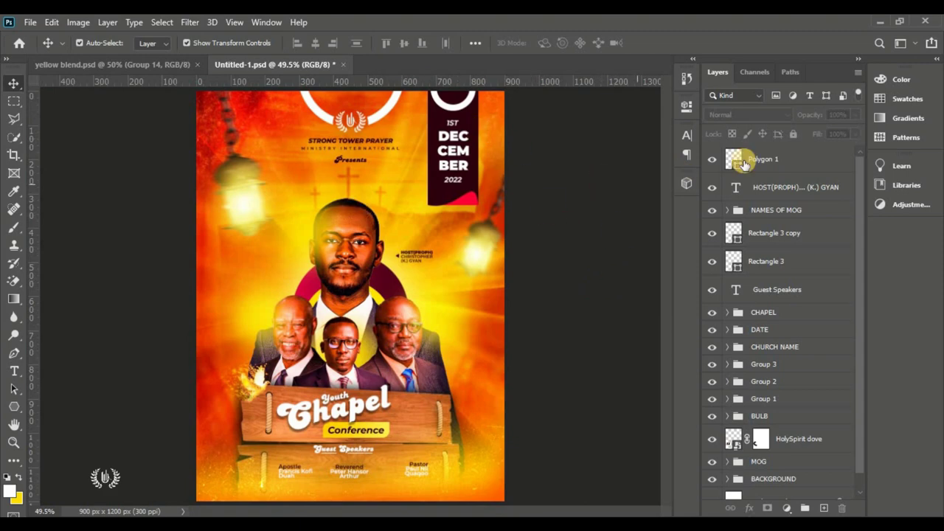
- Move Polygon 1 and the host text layer into the NAMES OF MOG group and collapse it
click(780, 160)
shift+click(784, 186)
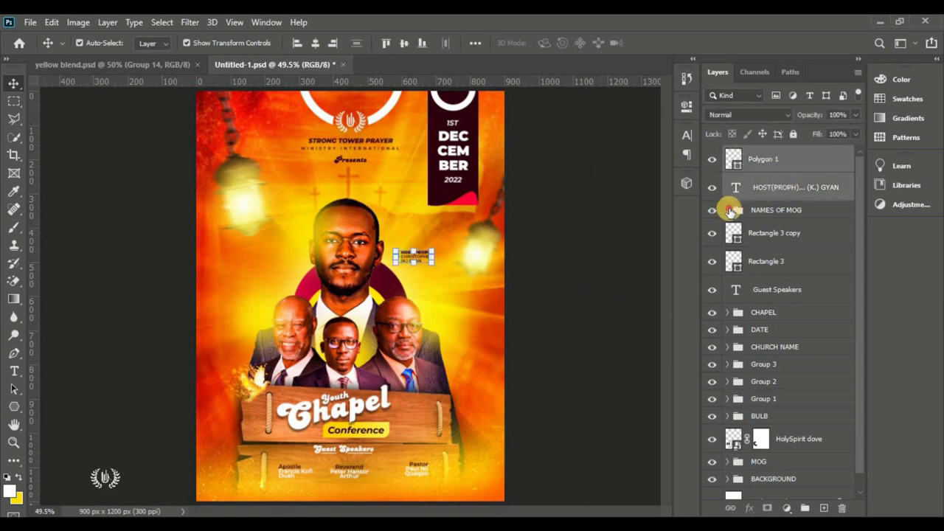
click(727, 211)
drag(774, 188, 784, 222)
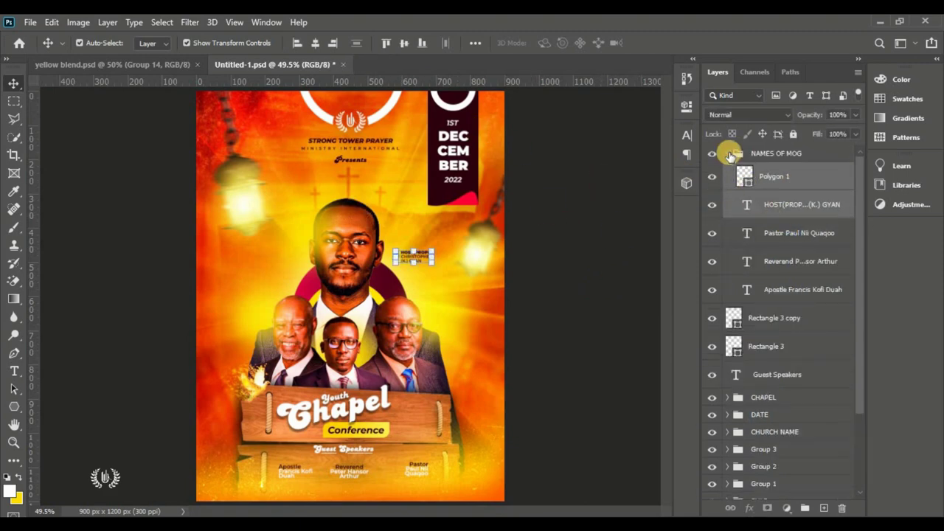
click(727, 153)
click(635, 176)
click(714, 158)
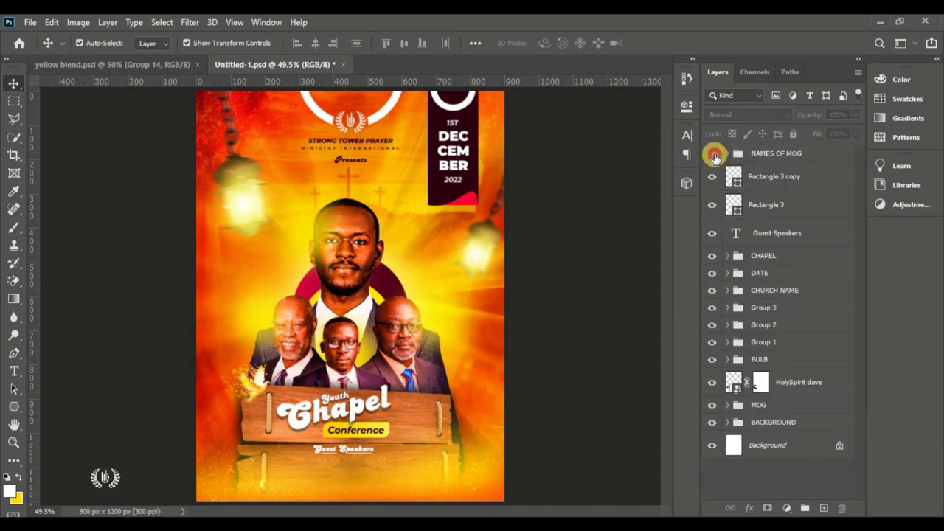
click(712, 153)
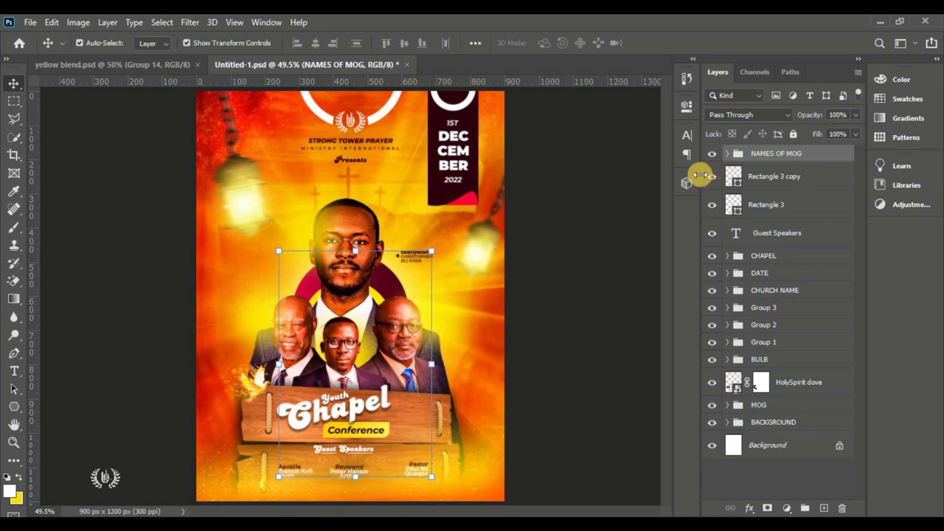
- Draw a 125 × 125 px white circle left of the main speaker
click(562, 223)
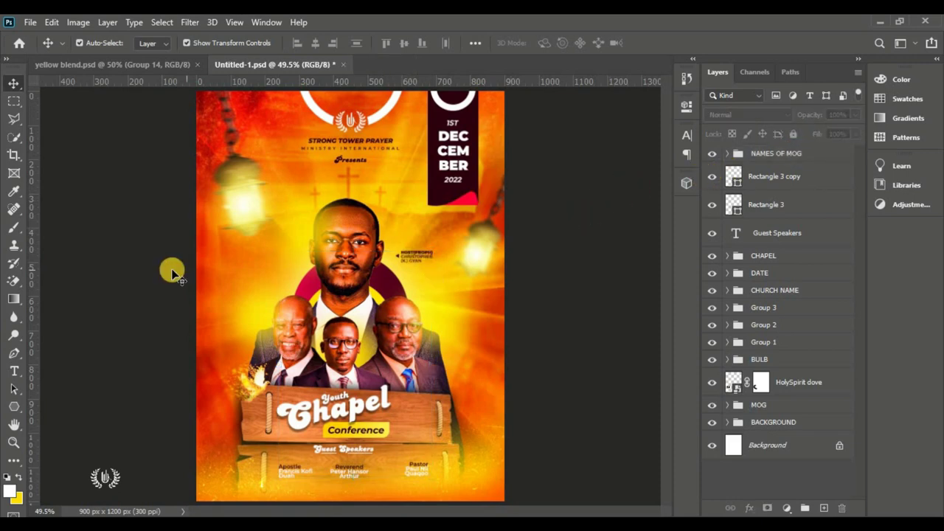
drag(14, 406, 59, 433)
drag(218, 260, 262, 299)
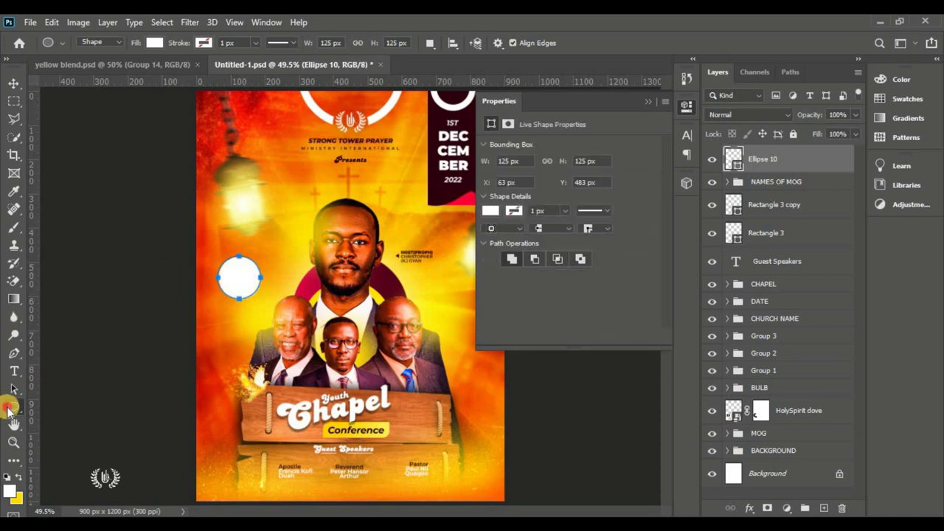
- Remove the circle's fill and give it a 4 px white stroke
click(154, 43)
click(76, 69)
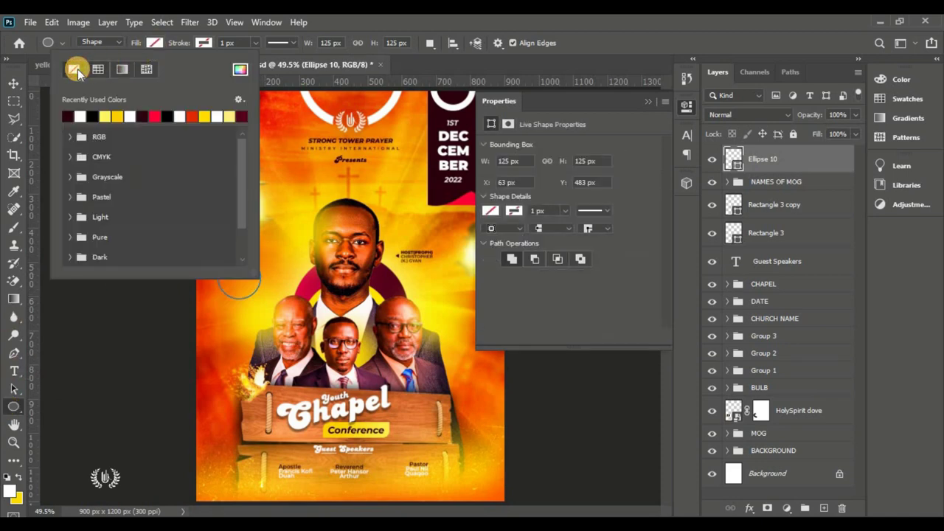
click(154, 42)
click(204, 45)
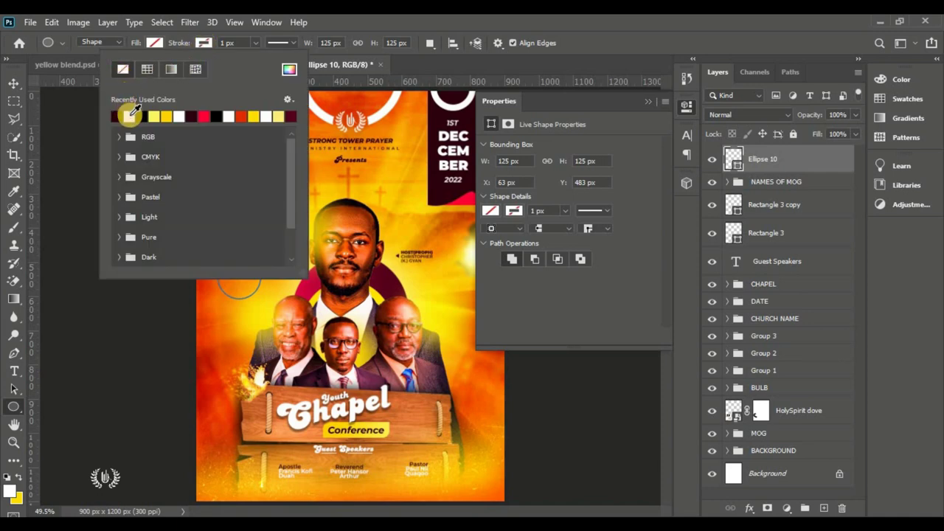
click(136, 113)
click(182, 52)
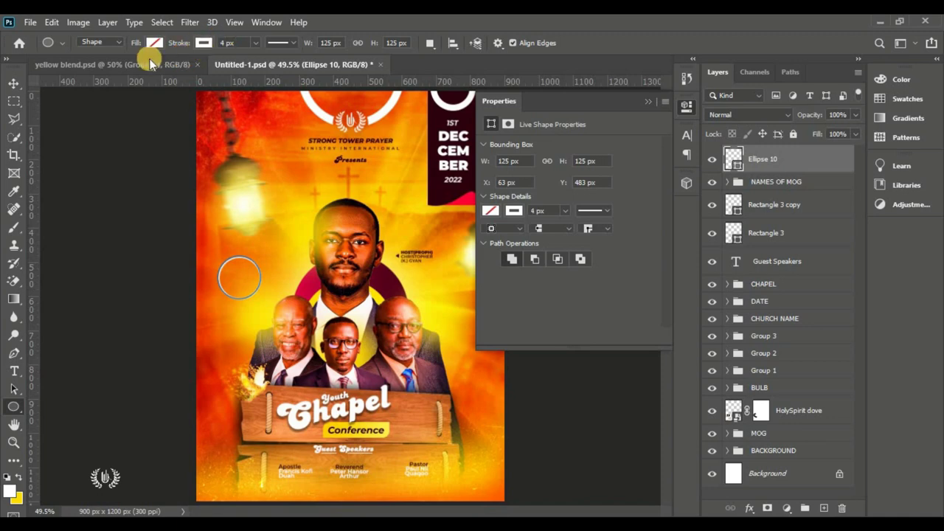
click(230, 42)
- Draw a small 30 px white dot and place it on the ring's bottom edge
click(14, 82)
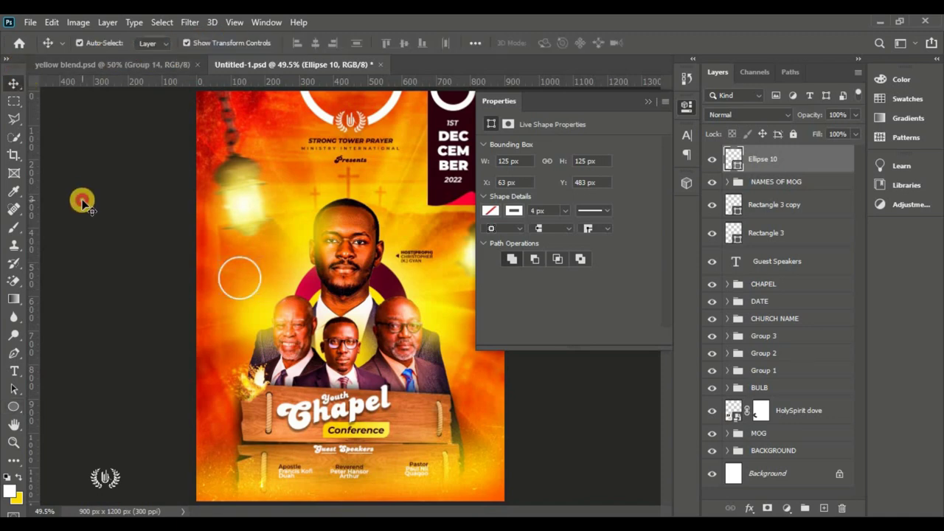
click(79, 200)
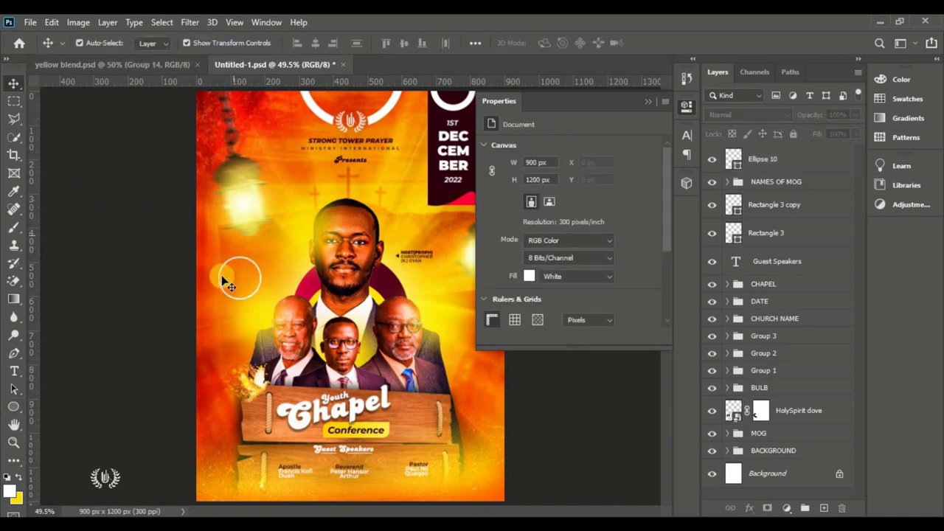
click(14, 406)
click(56, 437)
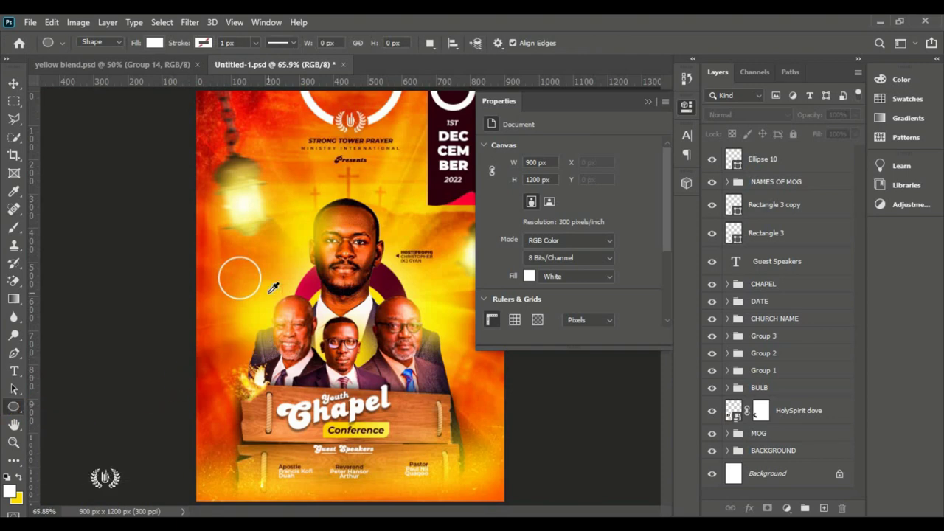
scroll(202, 295, up, 2)
drag(211, 293, 222, 308)
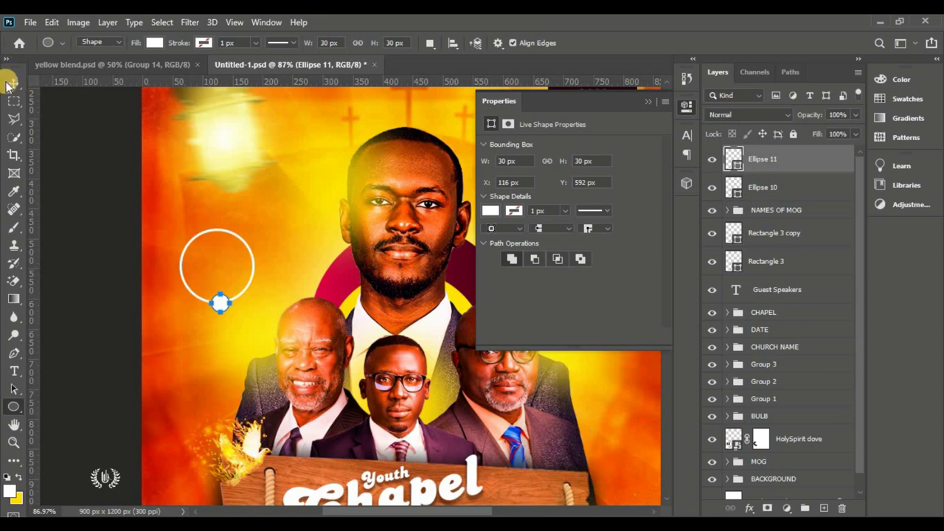
click(12, 83)
drag(219, 306, 216, 303)
- Align the dot's horizontal centre with the ring
shift+click(771, 191)
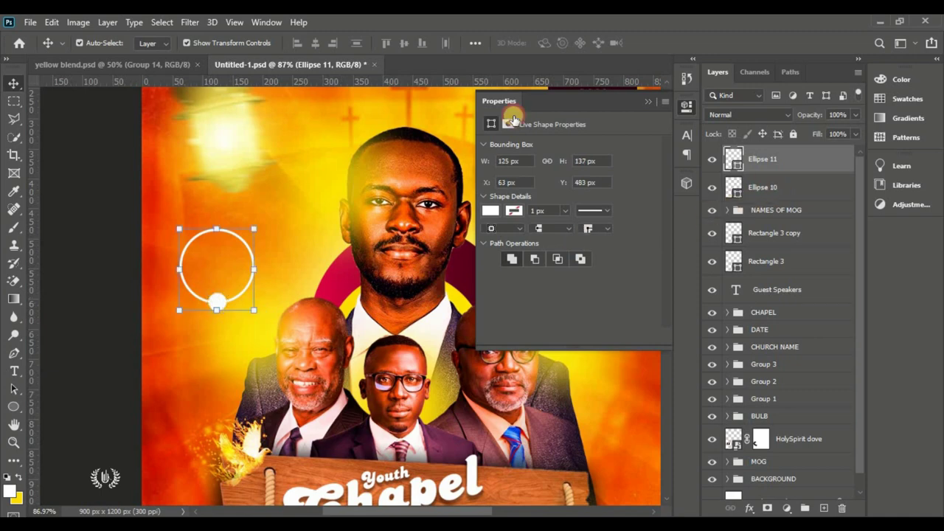
click(316, 44)
click(101, 200)
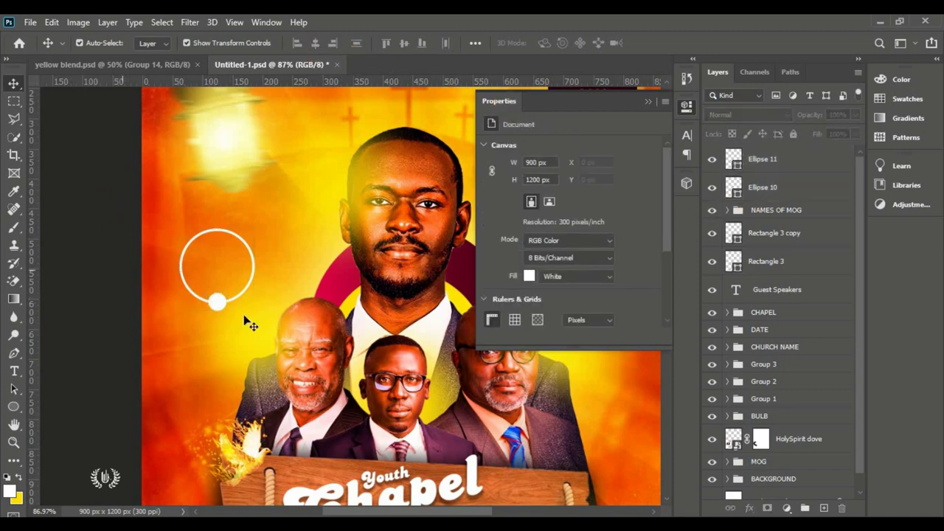
click(651, 107)
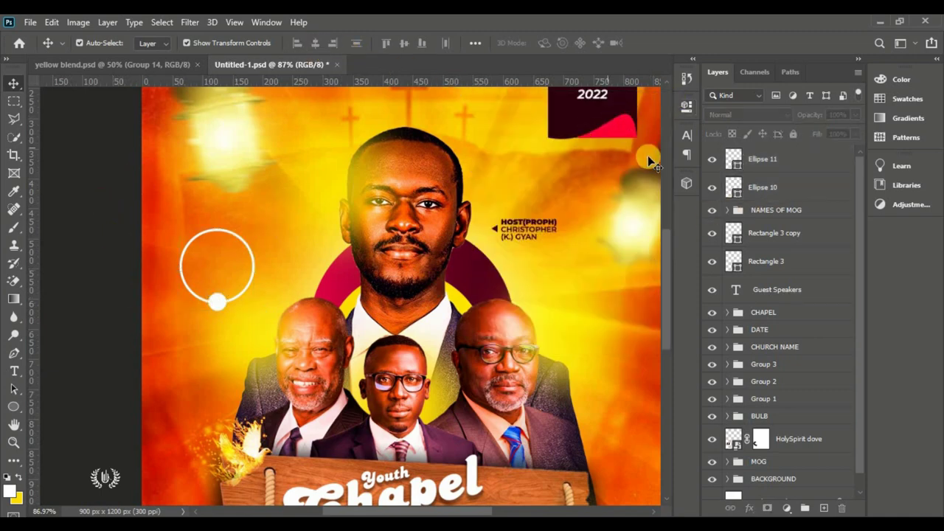
click(217, 301)
click(20, 367)
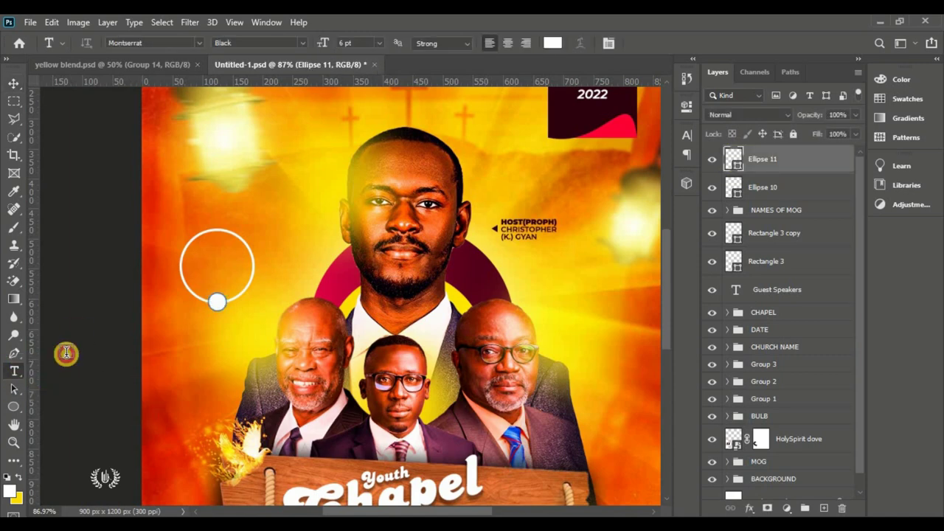
- Type centred SemiBold '6:00 PM' text inside the ring
click(217, 261)
click(258, 43)
click(243, 172)
text(6)
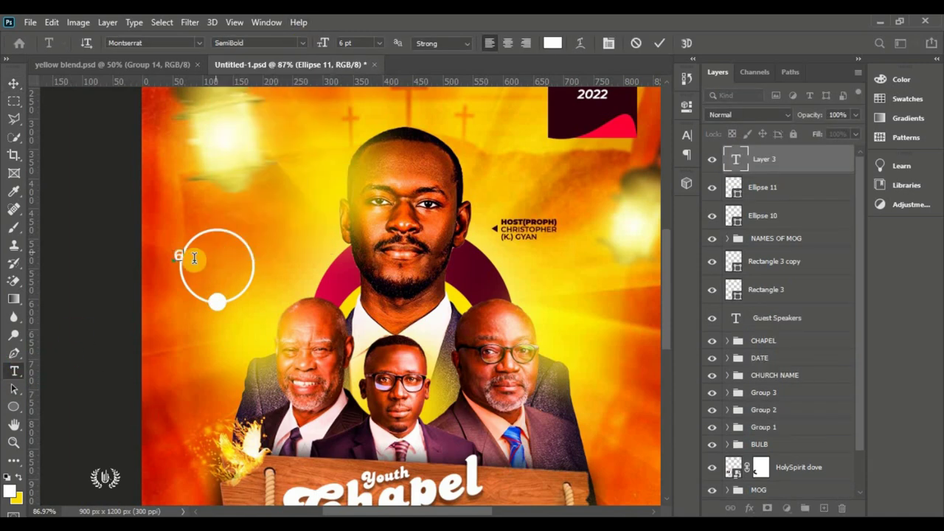
text(:00 PM)
key(ctrl+a)
key(ctrl+shift+c)
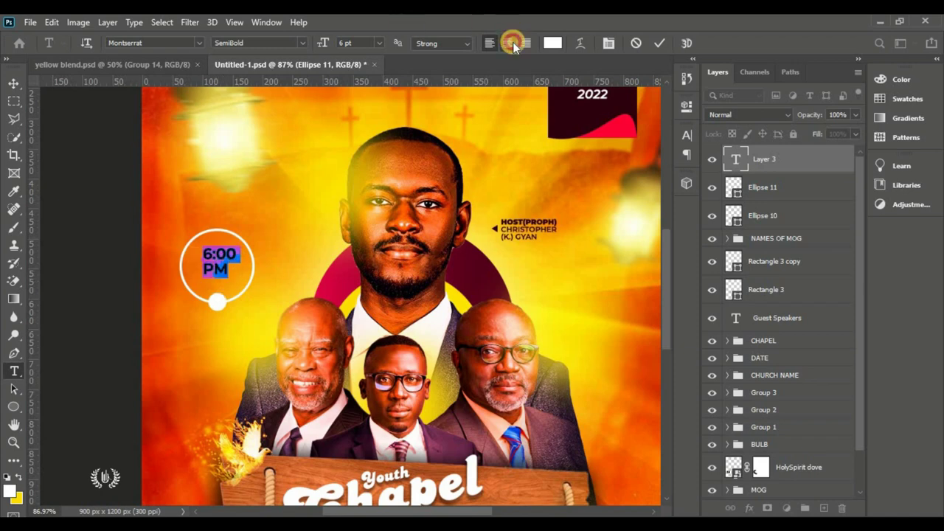
key(ctrl+Return)
- Add a Bold Italic 'GMT' line below the time in dark maroon
click(218, 282)
click(259, 43)
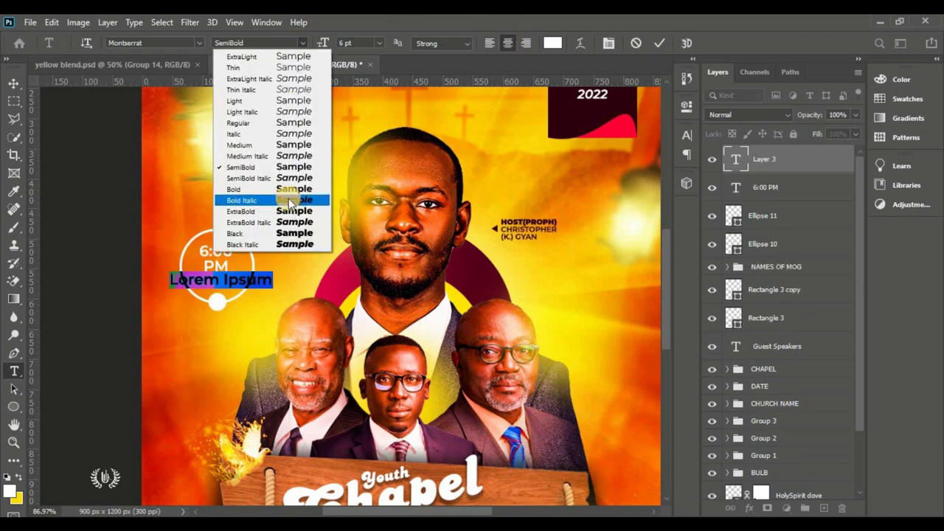
click(288, 198)
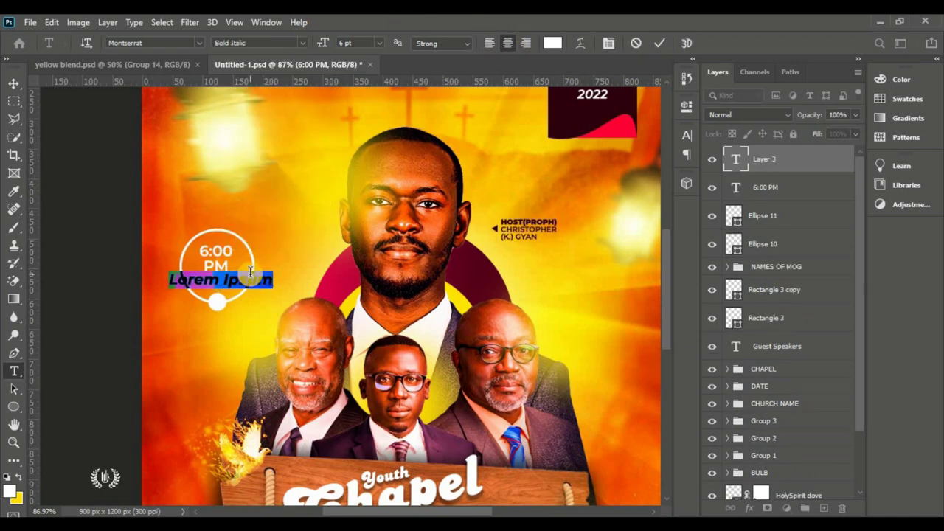
text(GMT)
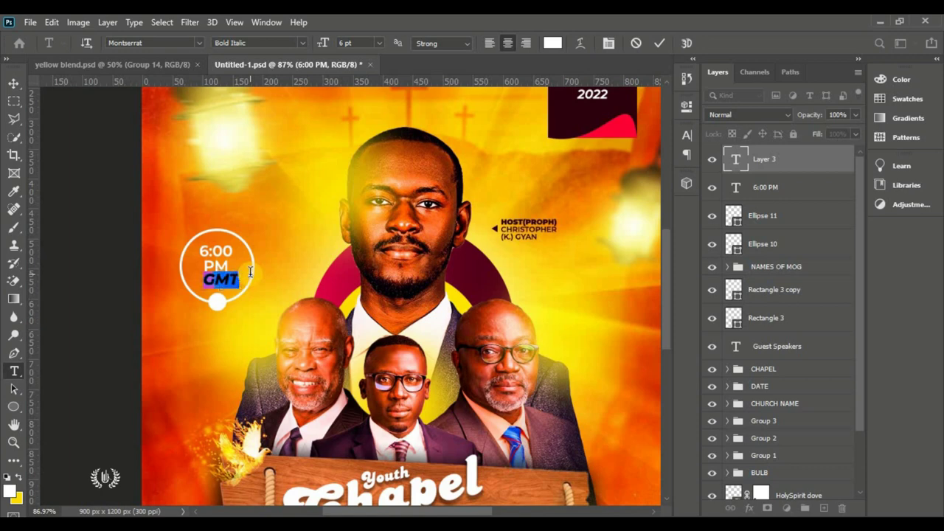
click(552, 43)
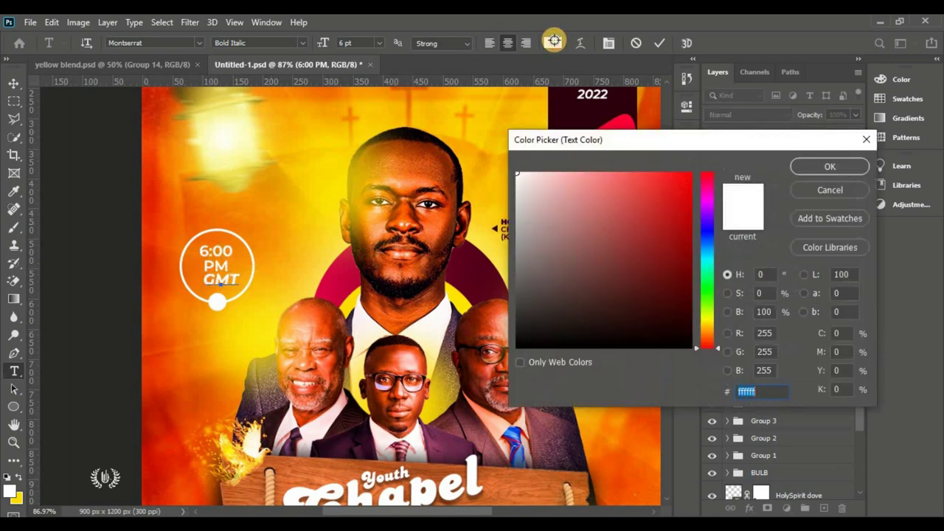
click(569, 112)
click(804, 167)
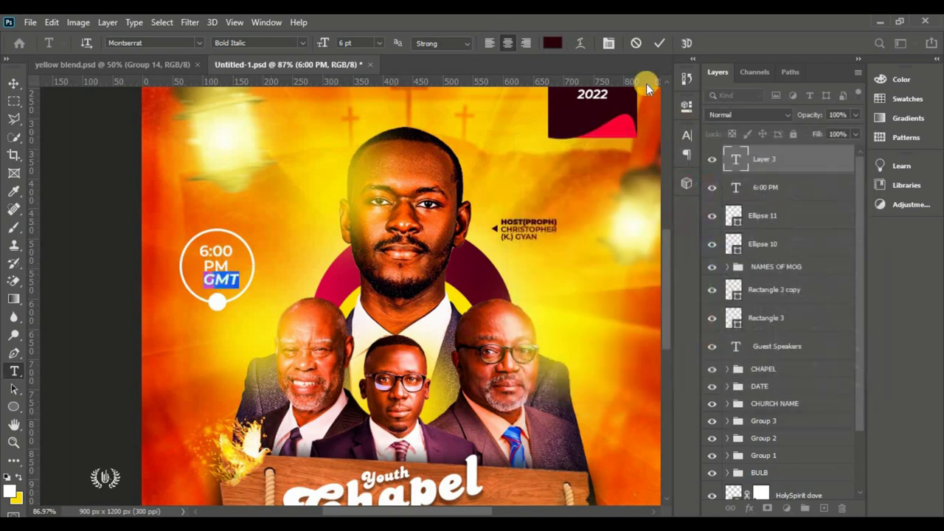
click(659, 42)
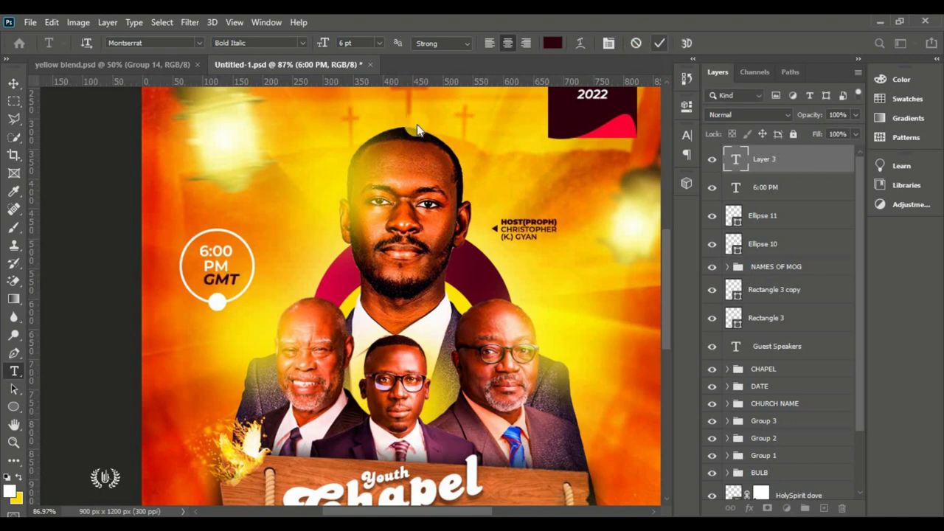
- Shrink GMT to about 80%, then scale 6:00 PM and GMT together toward 117%
click(13, 82)
key(ctrl+t)
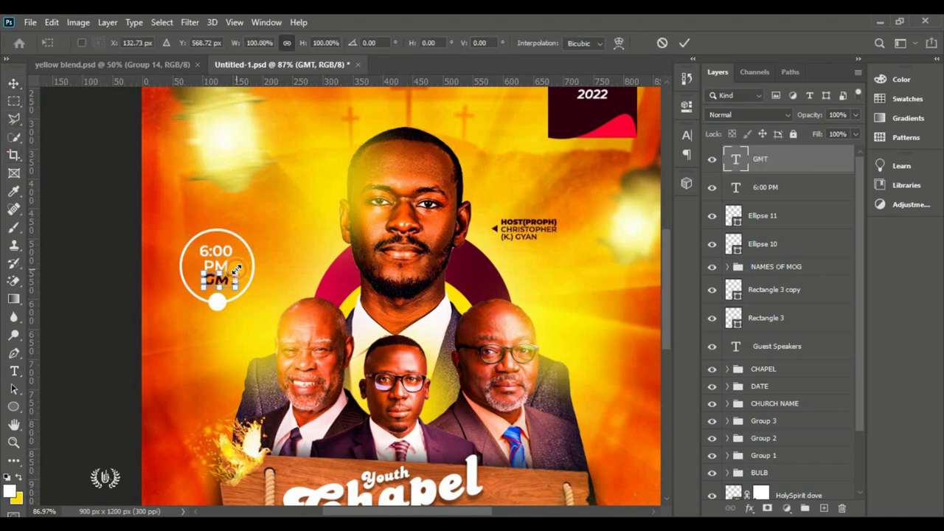
drag(240, 268, 222, 270)
click(685, 43)
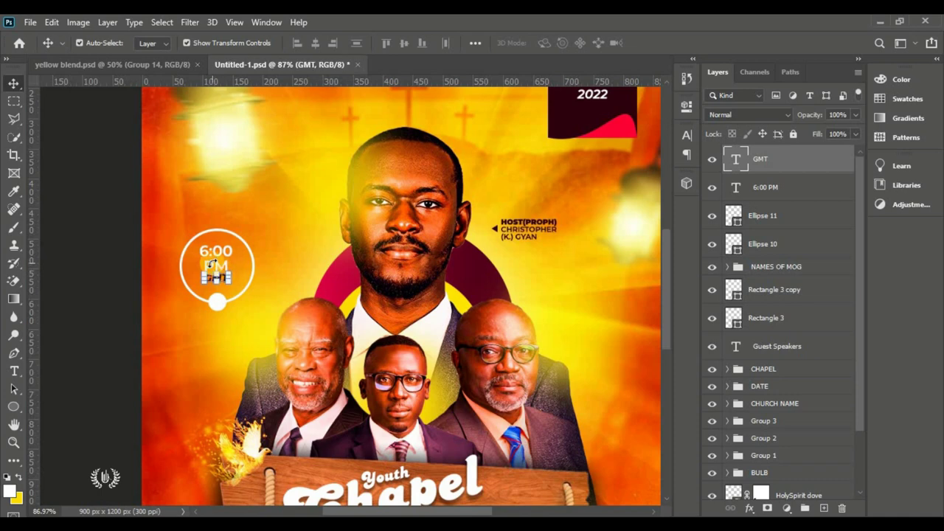
shift+click(228, 257)
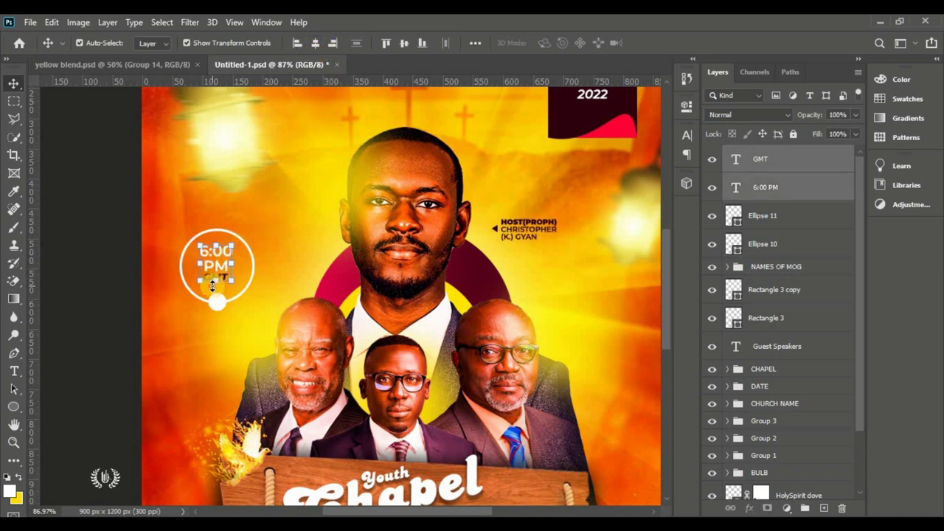
drag(215, 282, 225, 290)
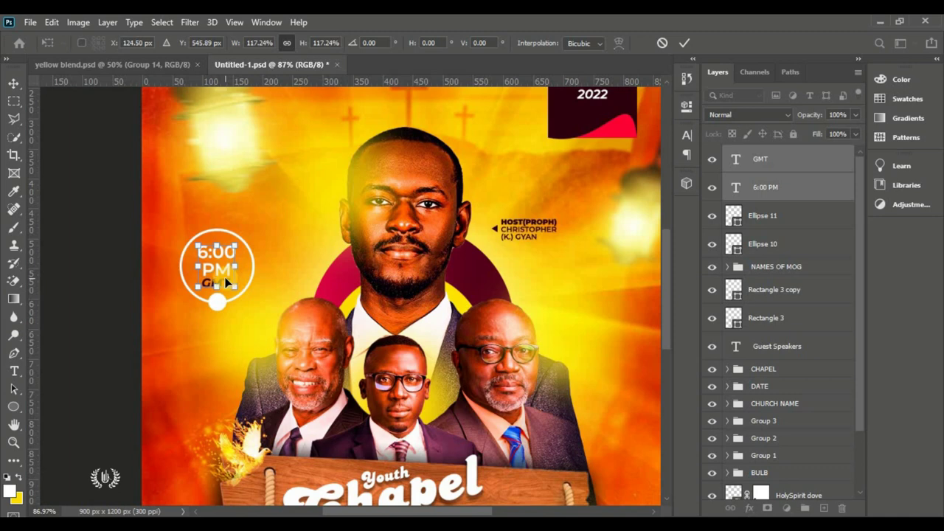
- Apply the time text scaling and group the GMT, 6:00 PM, dot and ring layers
click(685, 43)
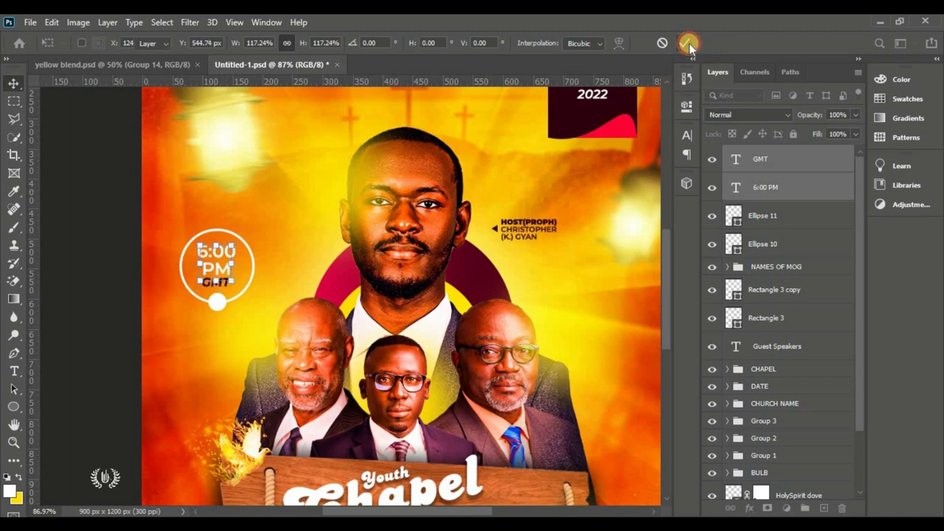
click(68, 244)
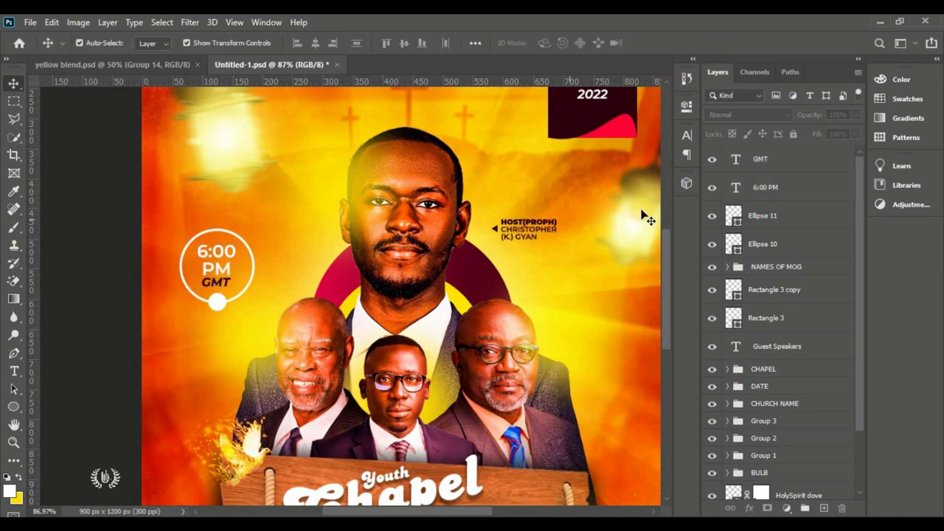
click(765, 164)
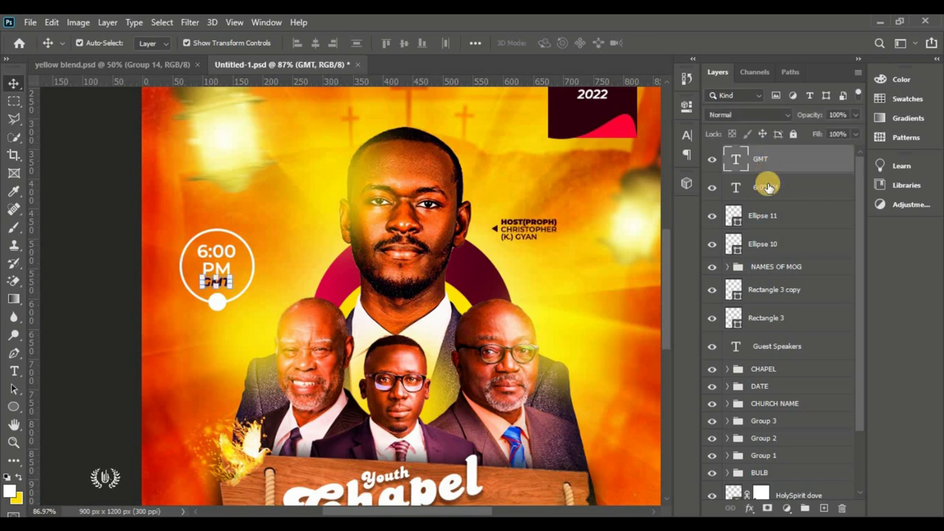
shift+click(772, 243)
click(323, 41)
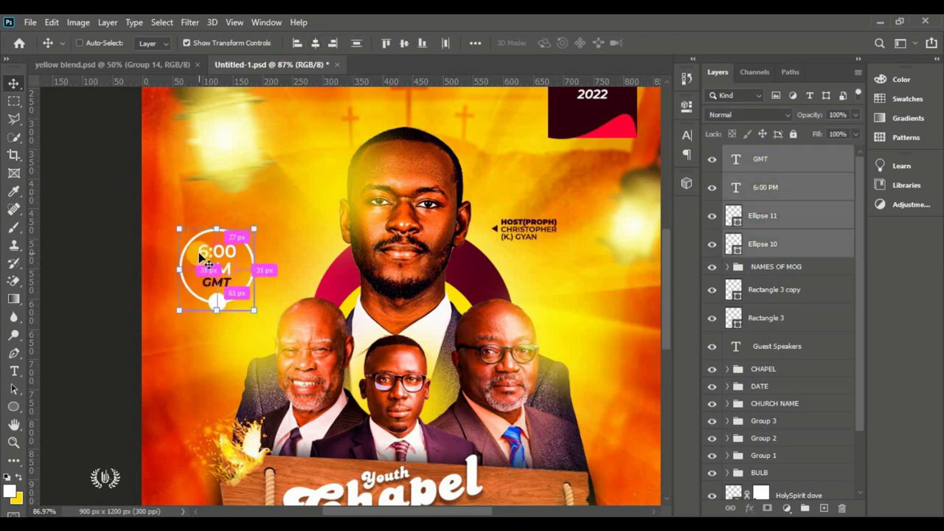
key(ctrl)
key(ctrl+0)
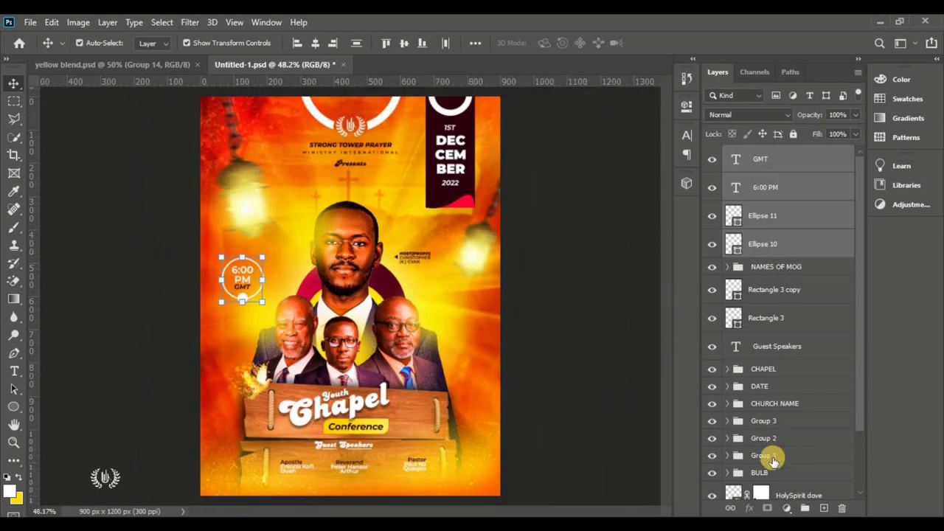
click(805, 508)
- Rename the new Group 4 to TIME
double_click(763, 153)
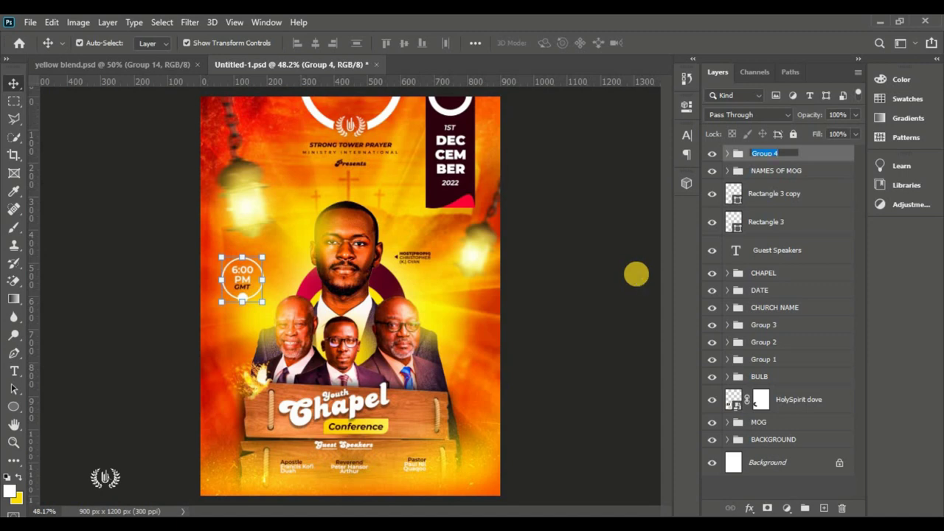
key(Return)
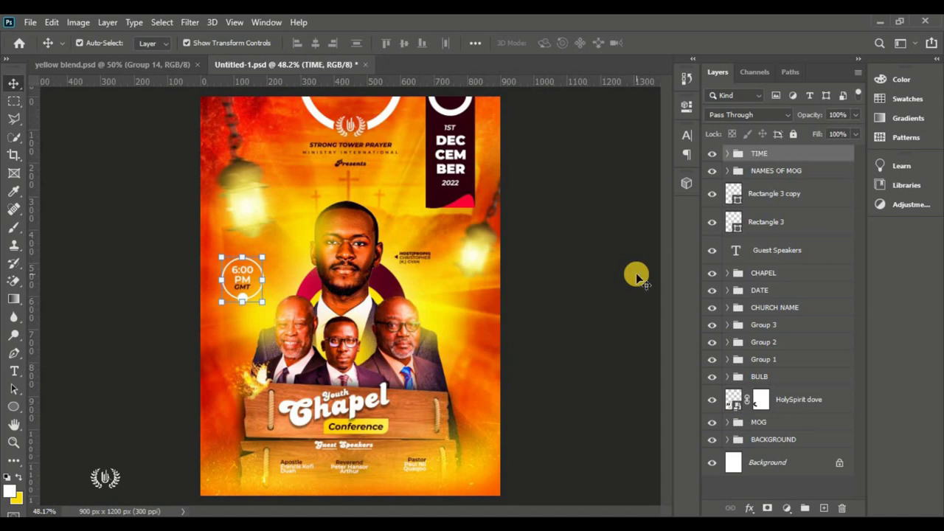
click(636, 273)
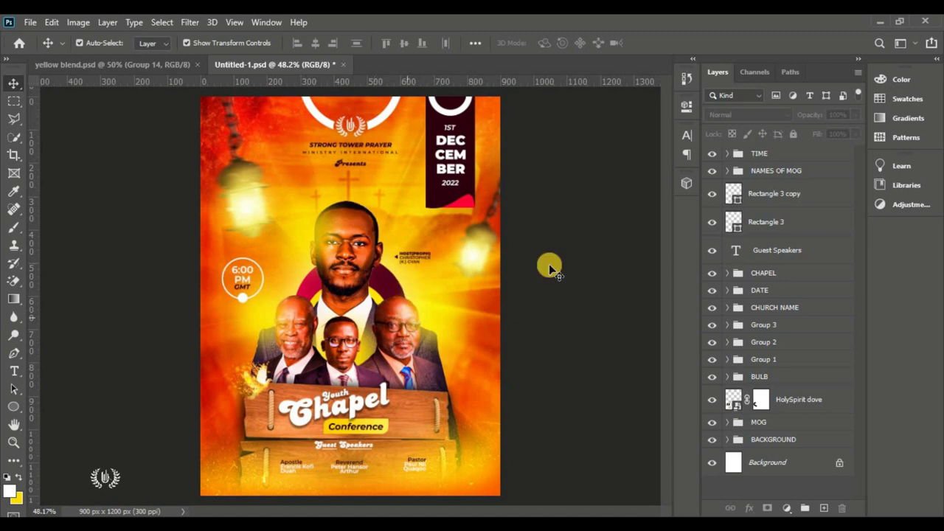
click(785, 152)
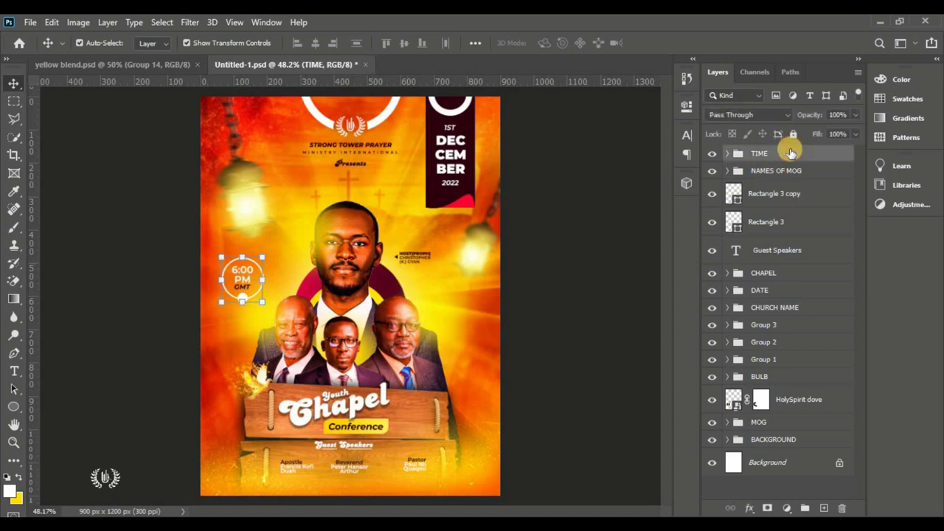
click(13, 406)
- Draw a 116 px white circle beside the right speaker
click(13, 406)
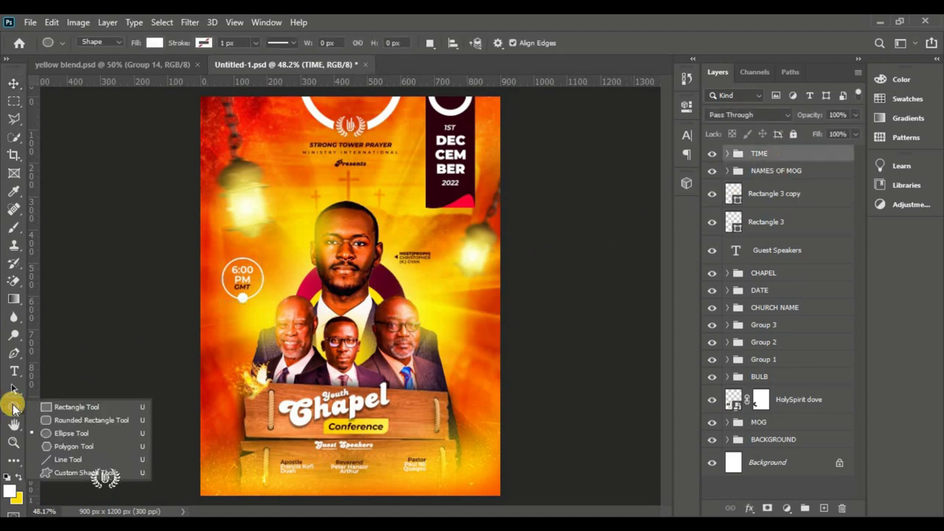
click(52, 433)
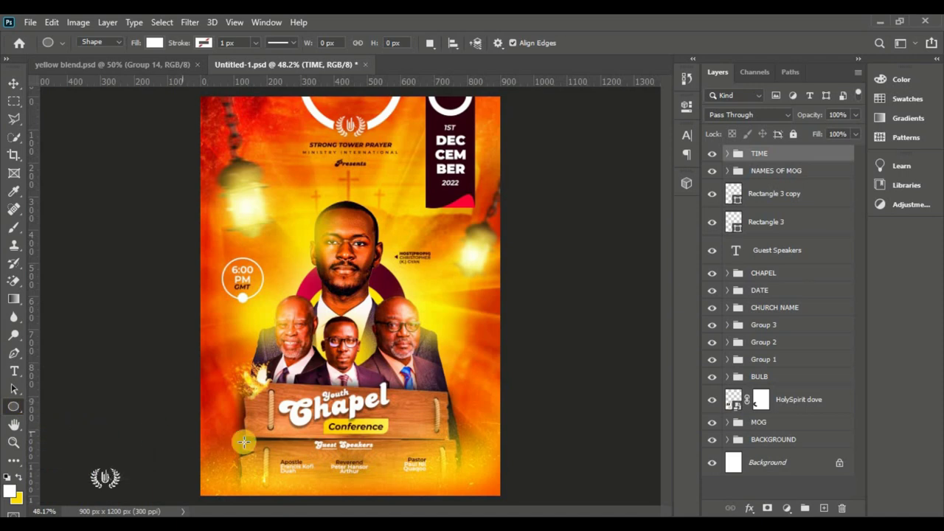
drag(389, 332, 429, 397)
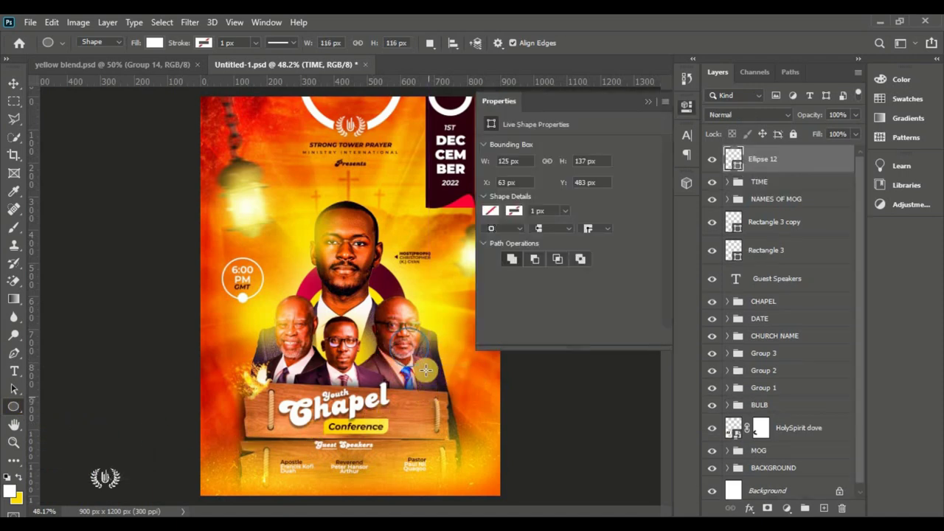
click(14, 84)
click(616, 123)
drag(408, 345, 457, 322)
- Give Ellipse 12 a red Gradient Overlay at 90°, reversed
click(833, 168)
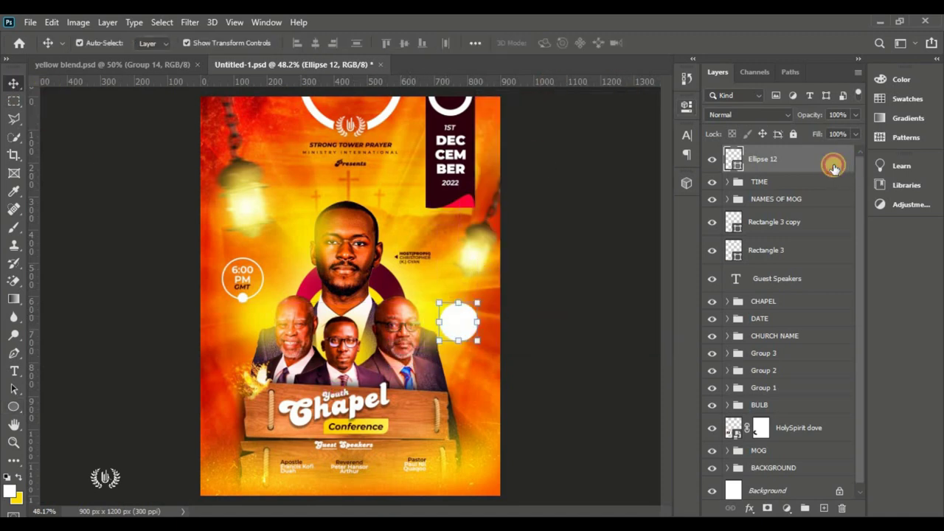
double_click(834, 168)
drag(607, 45, 664, 21)
click(602, 233)
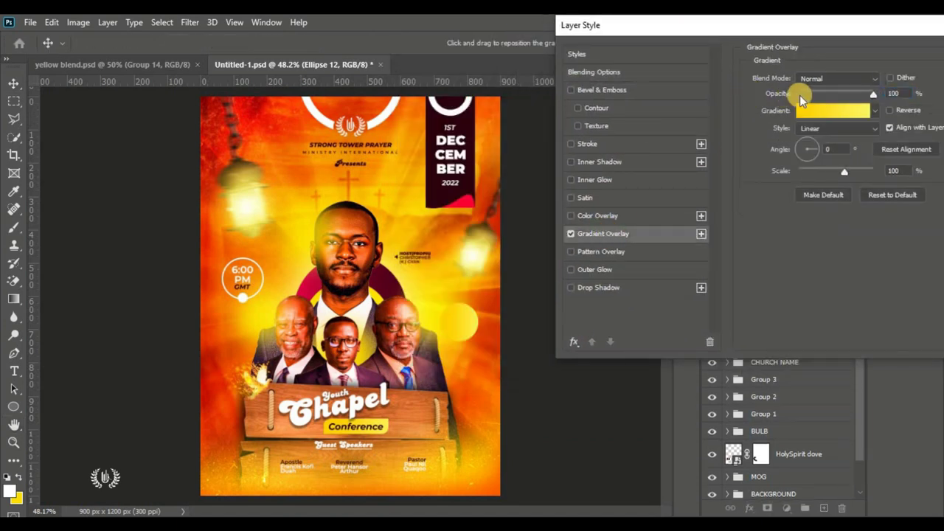
click(824, 110)
scroll(725, 158, down, 2)
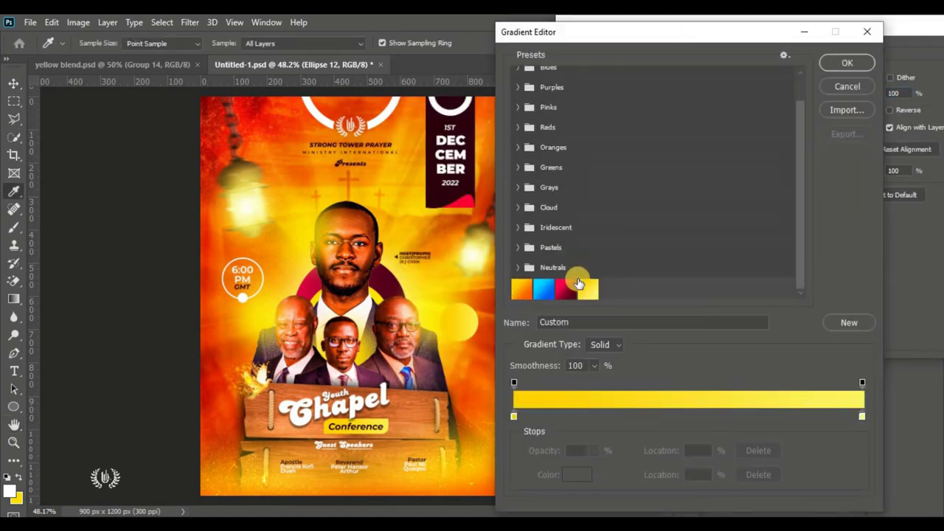
click(568, 288)
click(846, 62)
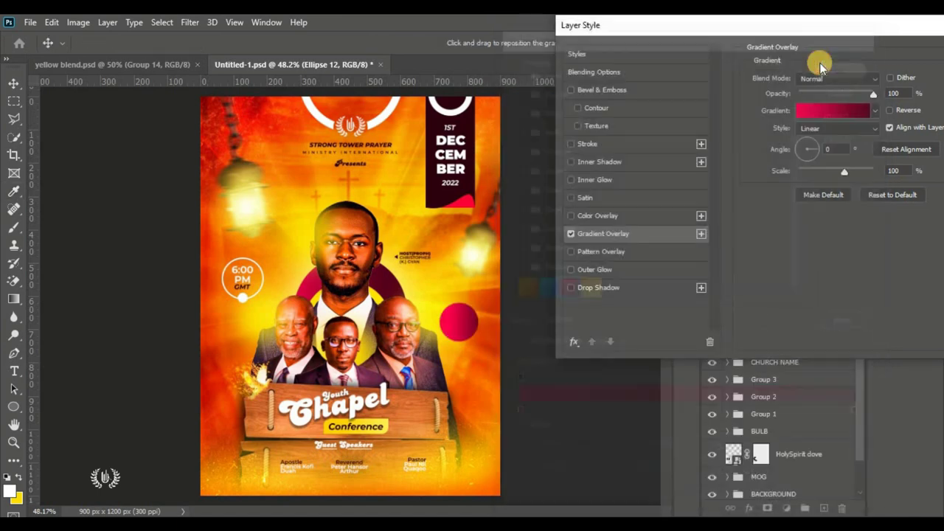
click(805, 150)
text(90)
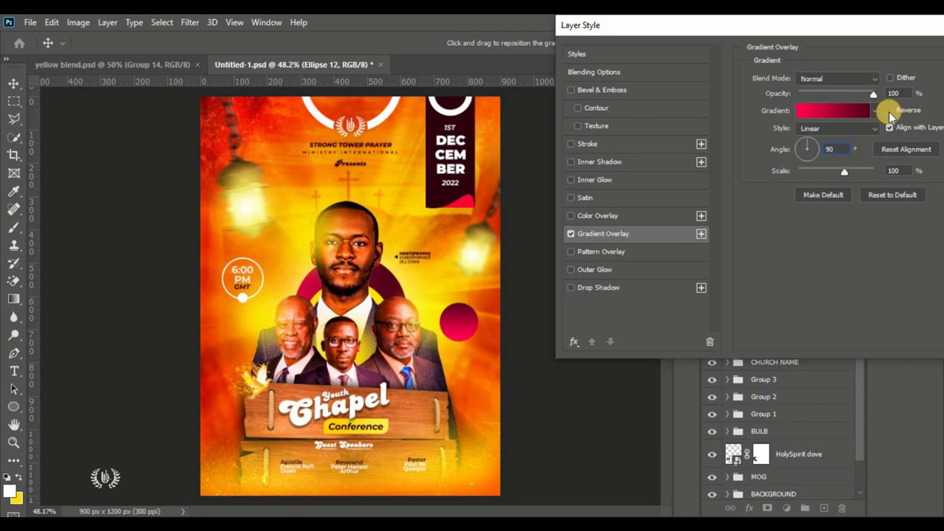
click(890, 110)
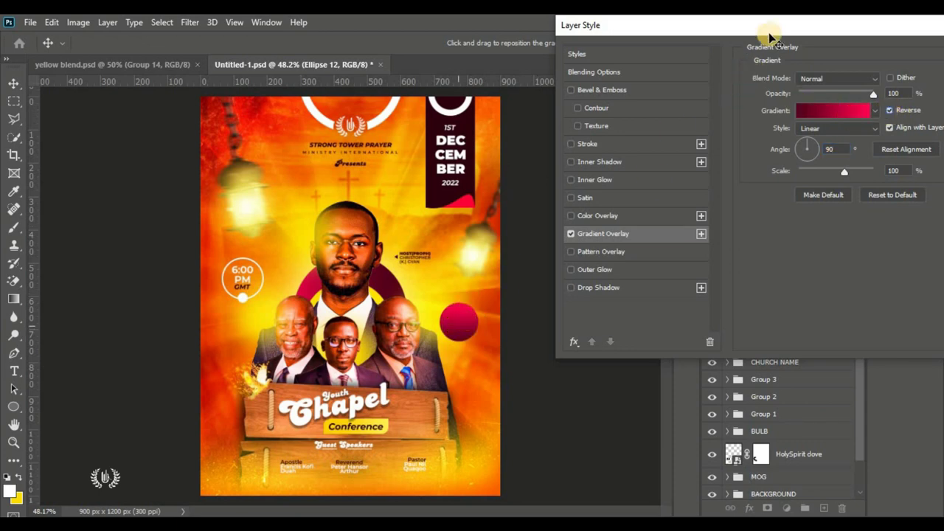
drag(789, 25, 485, 91)
click(605, 120)
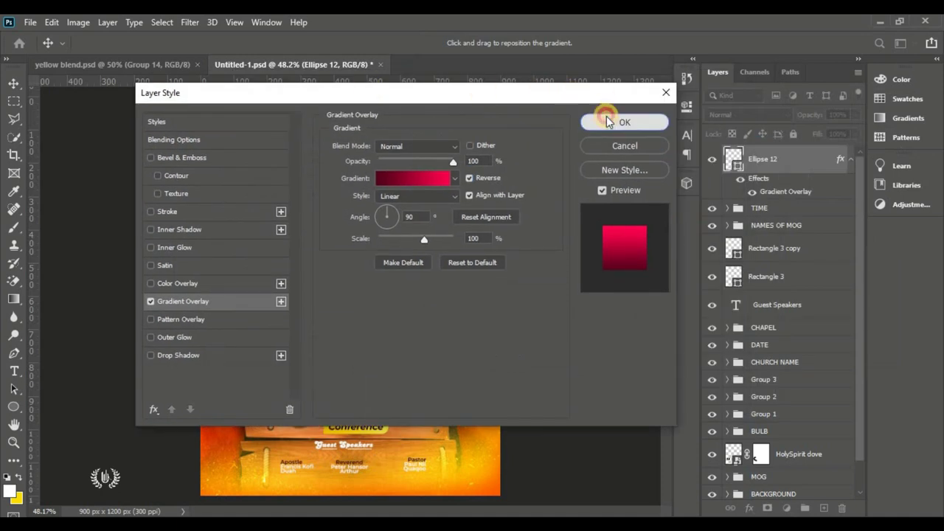
- Move the red circle to the flyer's lower-right edge
drag(458, 328, 479, 463)
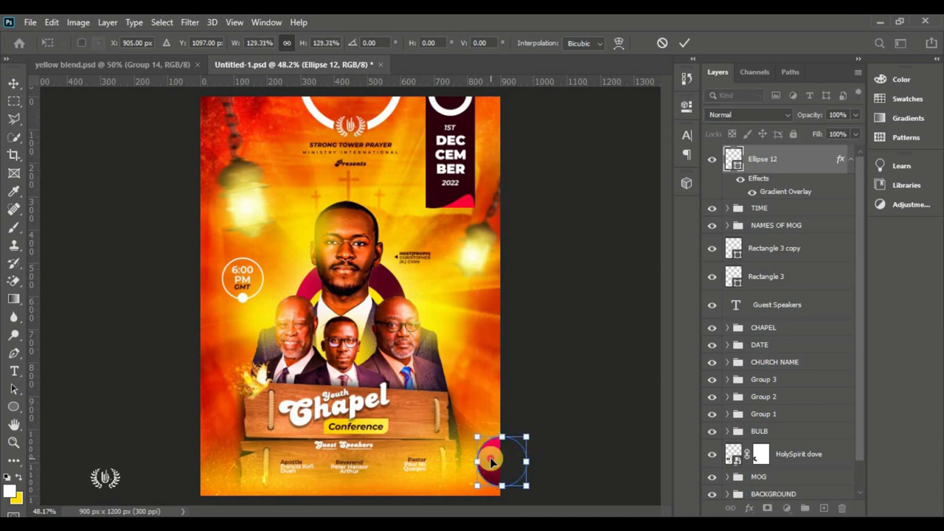
drag(490, 462, 496, 458)
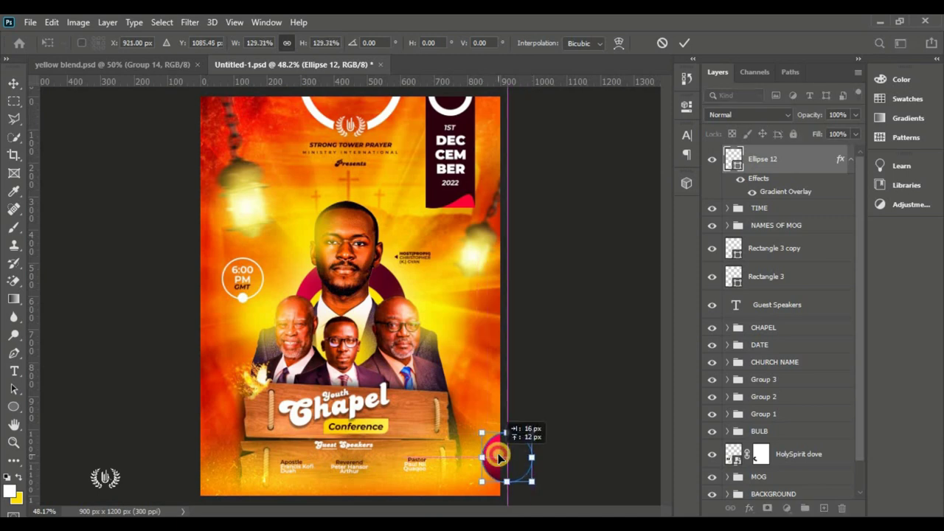
click(683, 43)
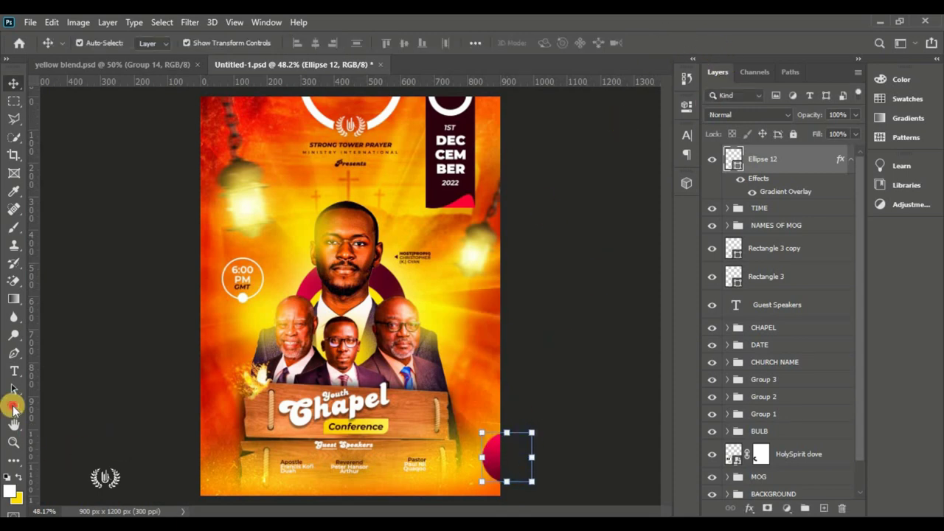
- Draw a larger circle on a new layer over the right speaker
click(13, 406)
click(823, 508)
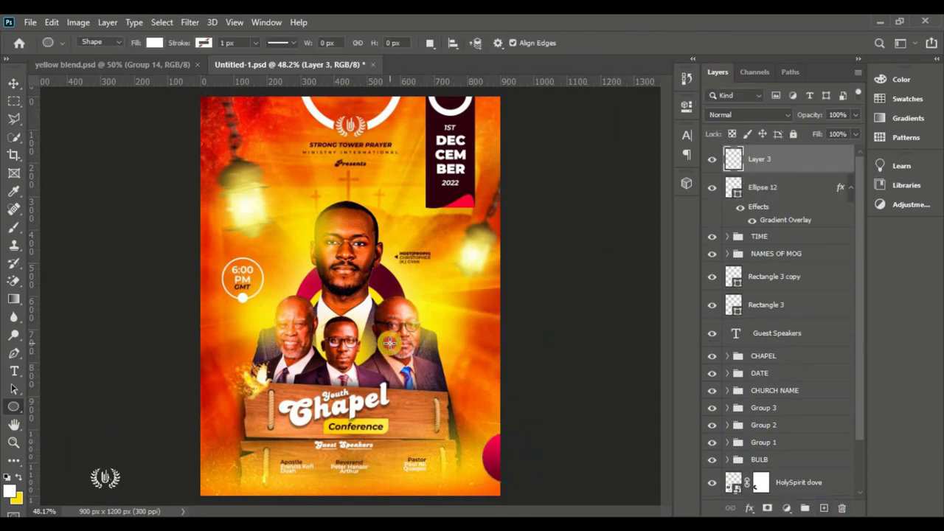
drag(390, 364, 452, 402)
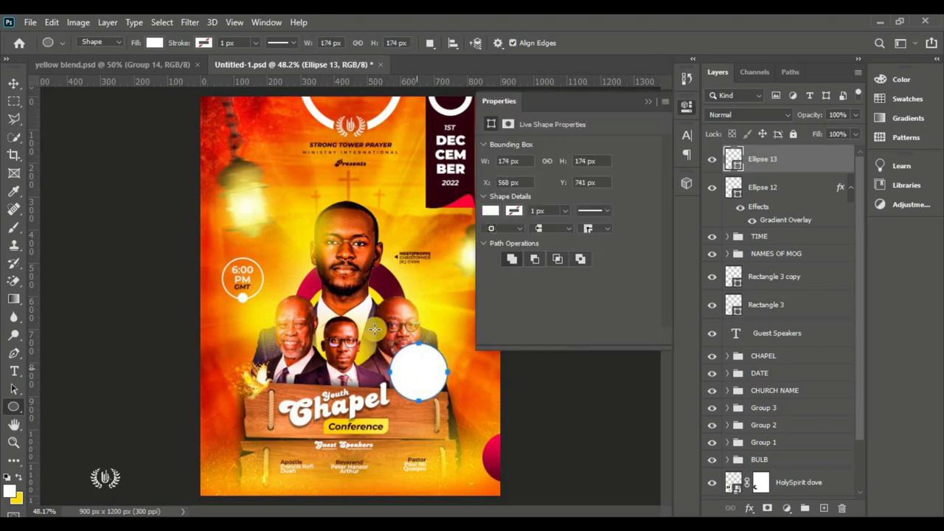
click(10, 85)
click(13, 406)
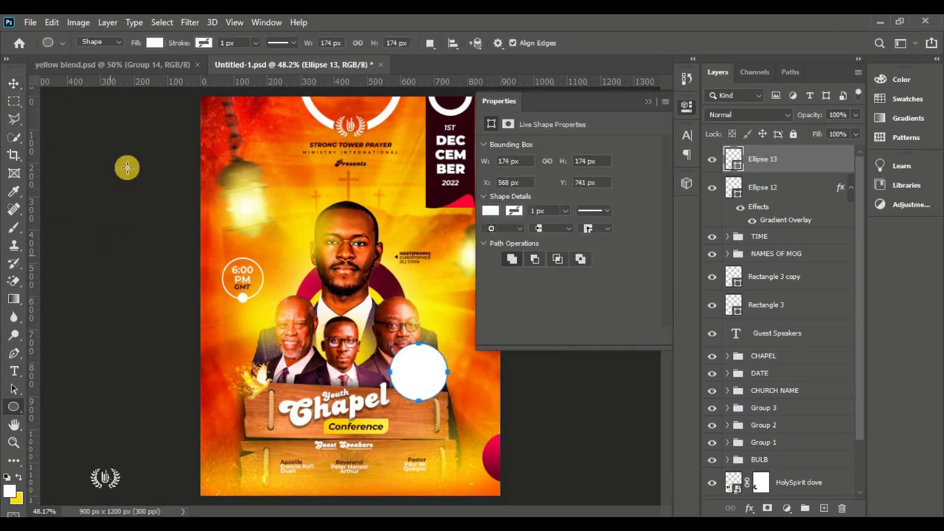
- Give the circle no fill and a white 4 px outline
click(154, 45)
click(81, 69)
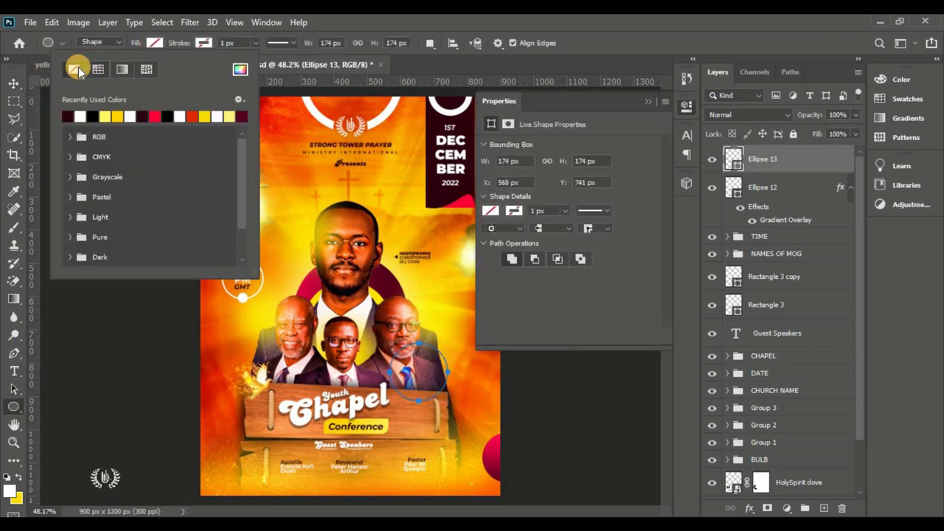
click(172, 44)
drag(176, 47, 178, 49)
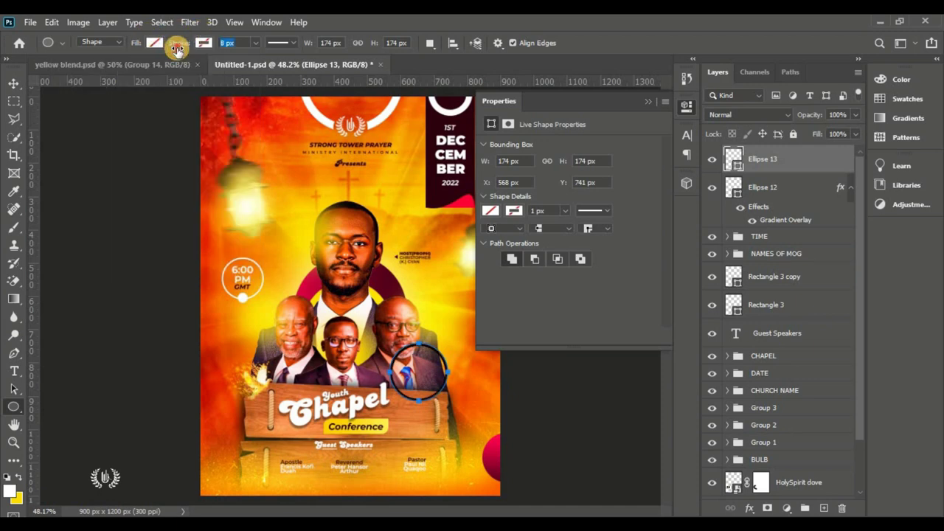
click(204, 43)
click(118, 116)
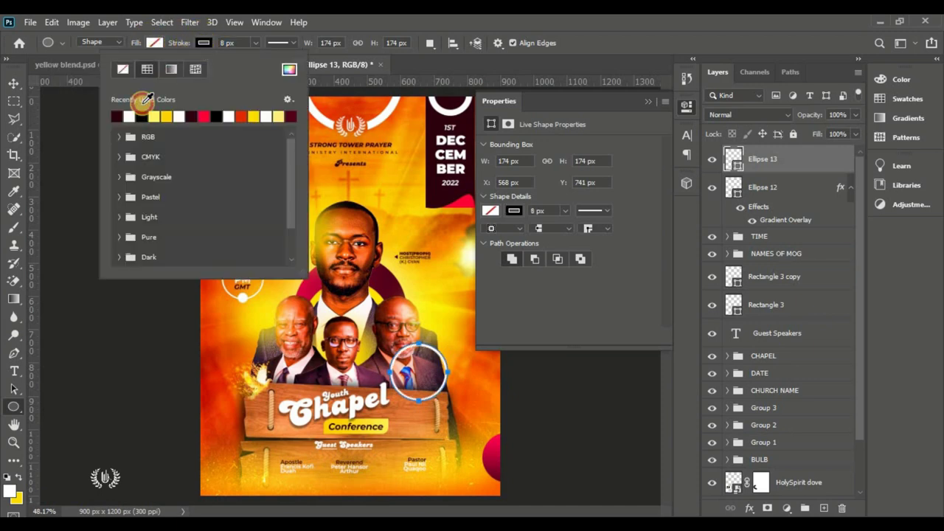
click(234, 42)
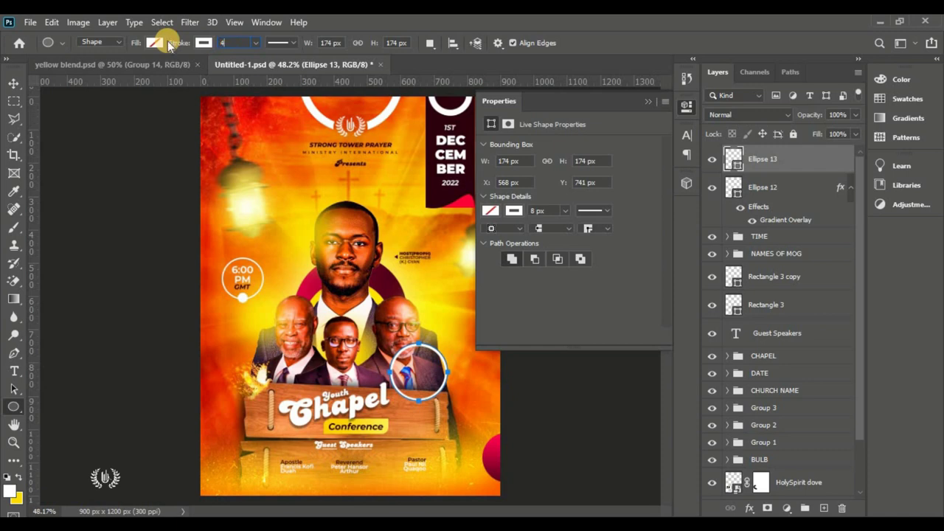
click(648, 101)
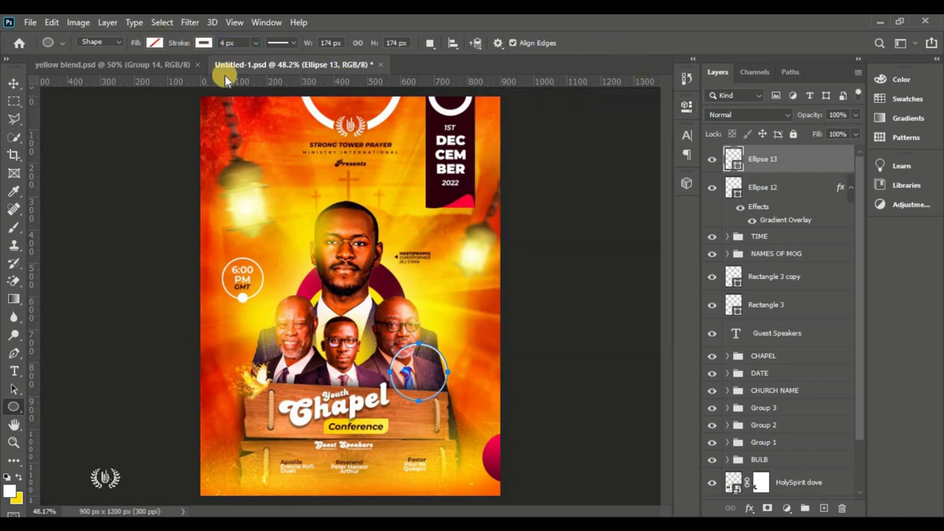
- Move the ring to the flyer's lower-right corner and commit its position
click(14, 83)
drag(416, 374, 502, 458)
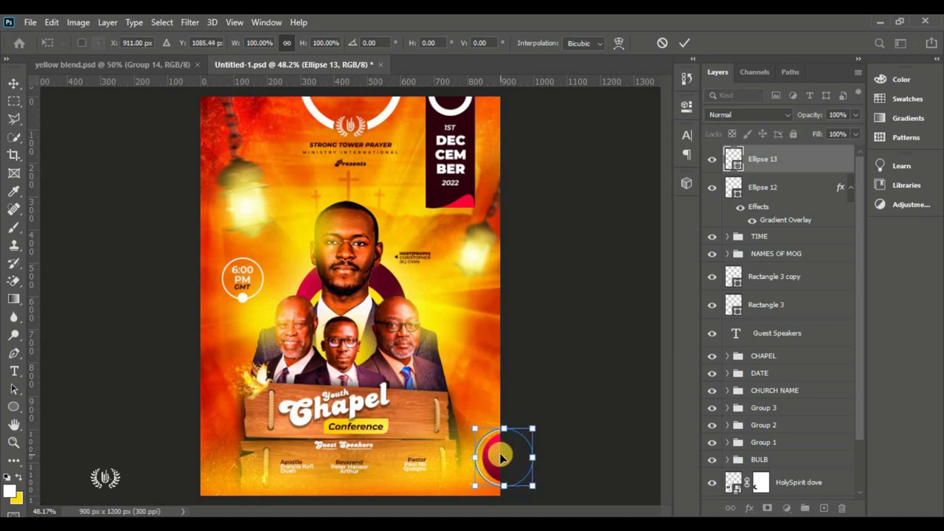
click(684, 42)
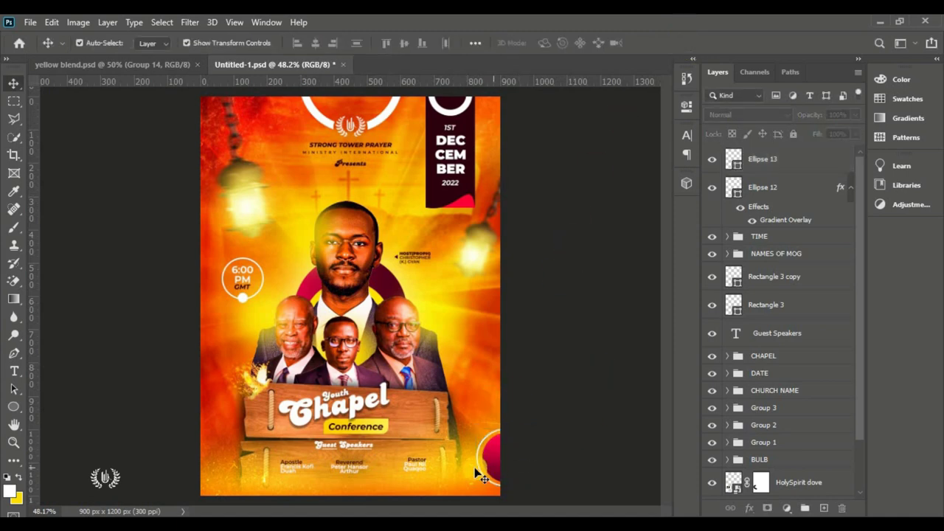
click(767, 159)
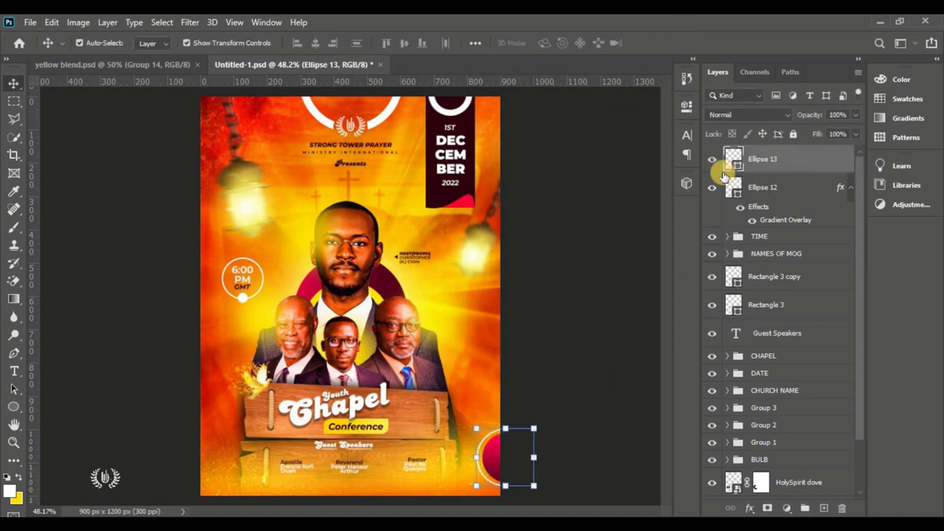
- Make a first attempt at a double-chevron custom-shape arrow right of the host label
click(30, 22)
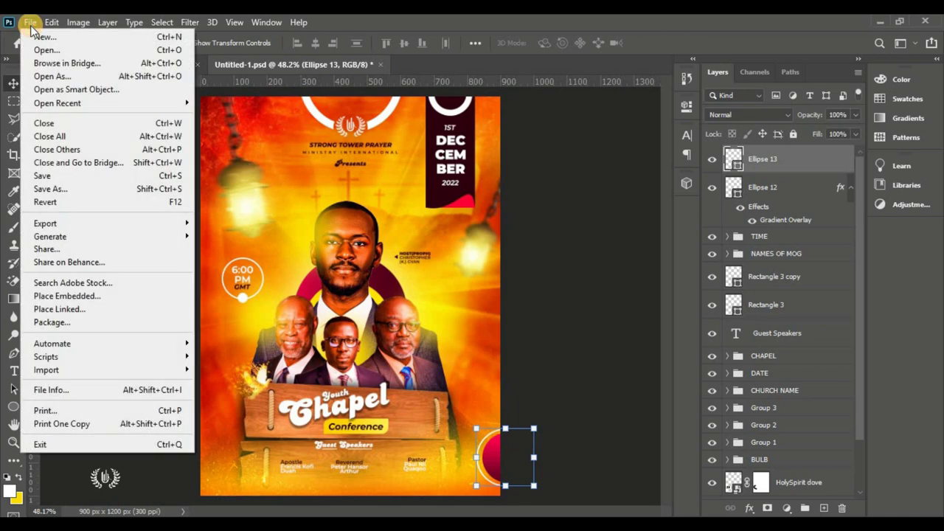
click(30, 22)
click(13, 408)
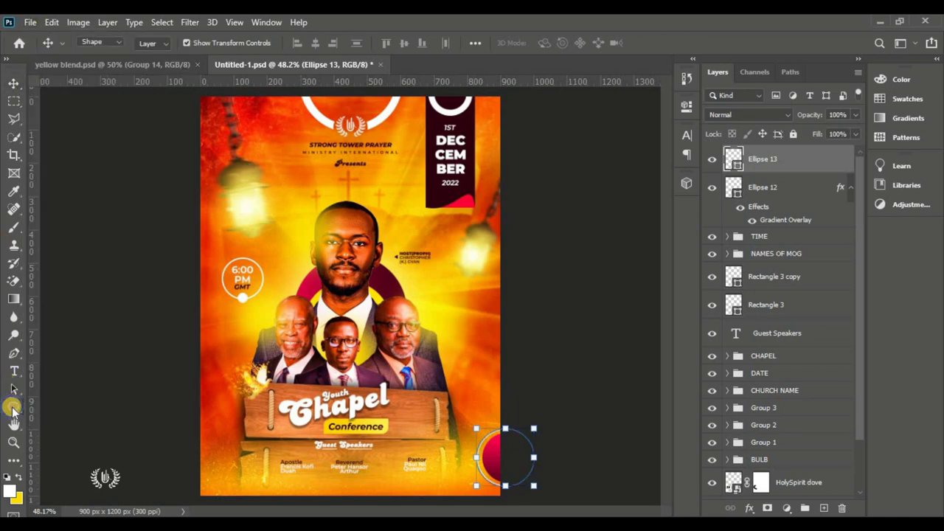
click(69, 473)
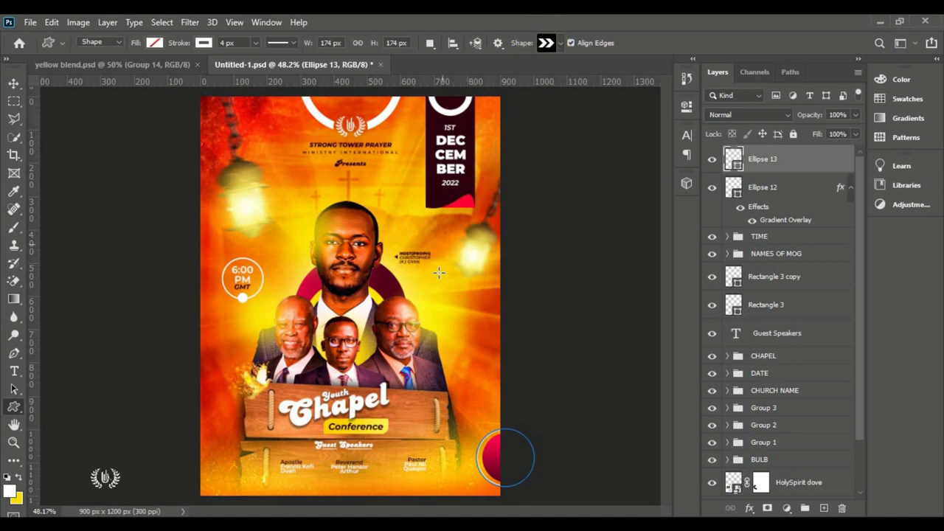
drag(440, 293, 457, 332)
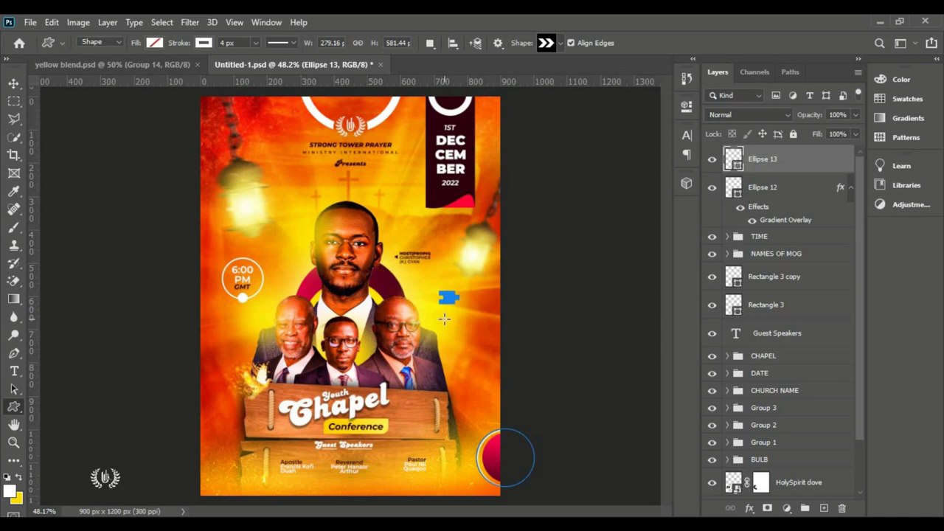
click(13, 83)
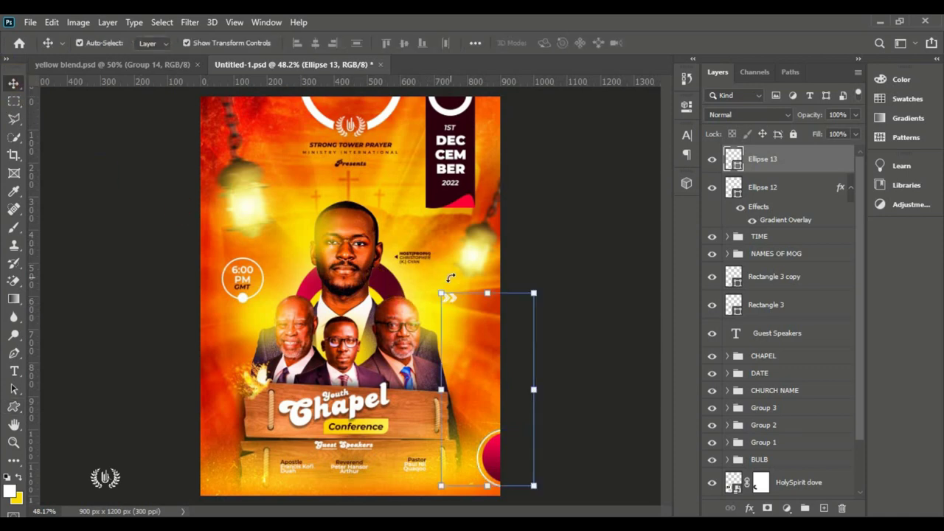
mouse_move(450, 277)
mouse_down()
mouse_move(443, 274)
mouse_move(453, 280)
mouse_up()
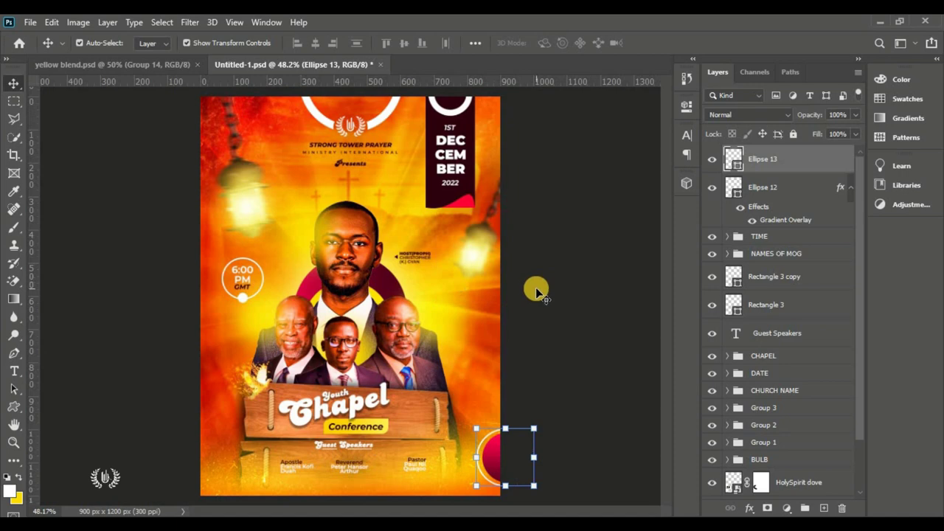
- Draw a small double-chevron arrow on a new layer right of the host label
click(824, 508)
click(9, 410)
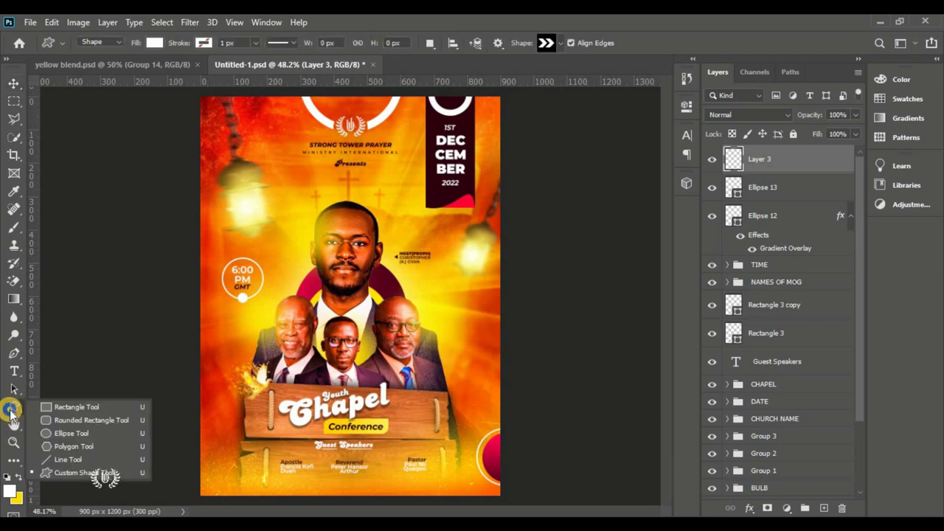
click(74, 472)
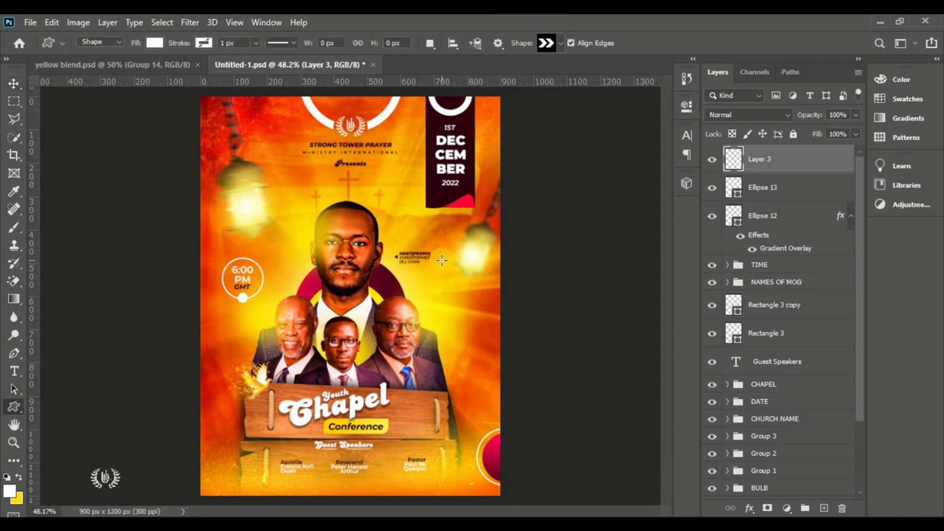
drag(440, 263, 461, 275)
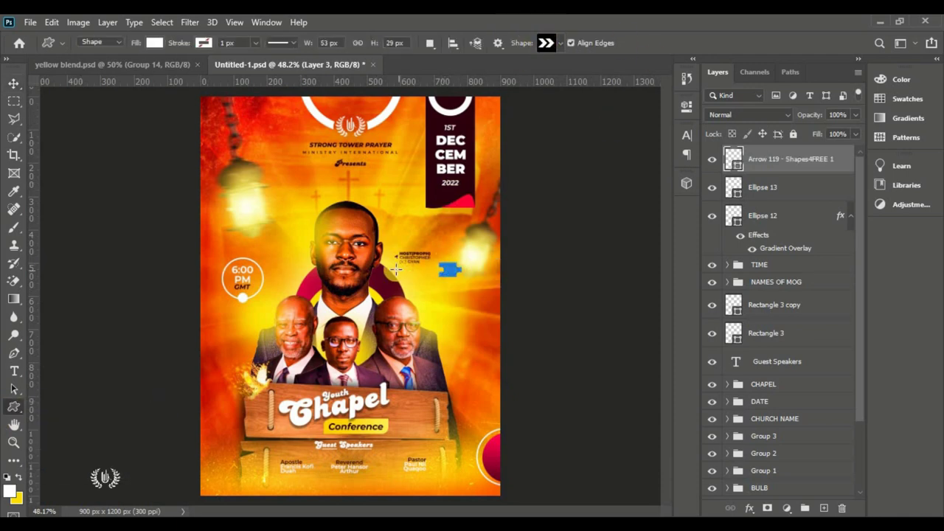
click(13, 83)
scroll(493, 287, up, 3)
scroll(553, 293, up, 2)
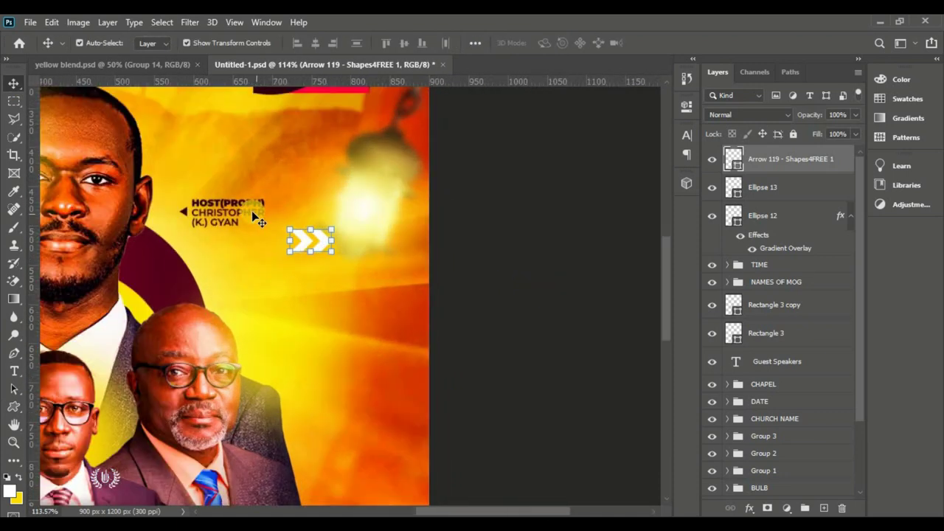
scroll(546, 192, up, 3)
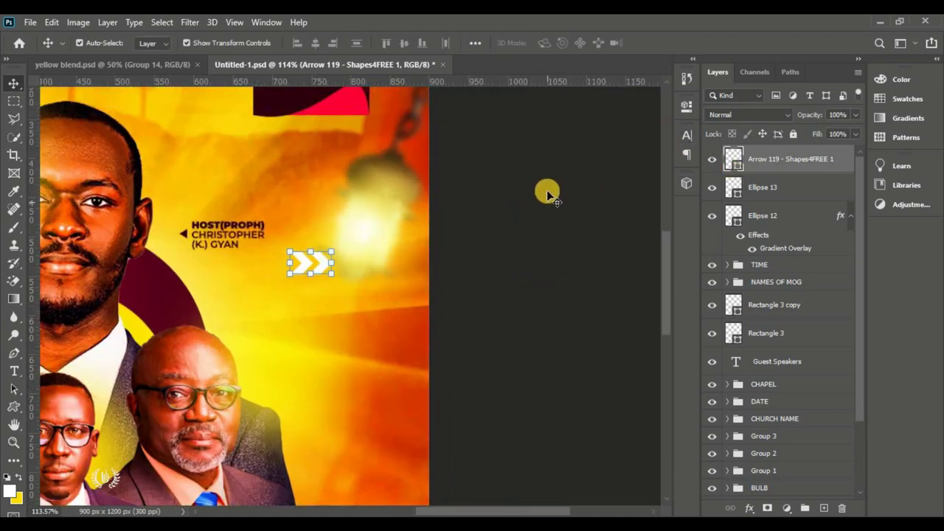
- Colour the arrow dark maroon sampled from the 2022 box
double_click(735, 167)
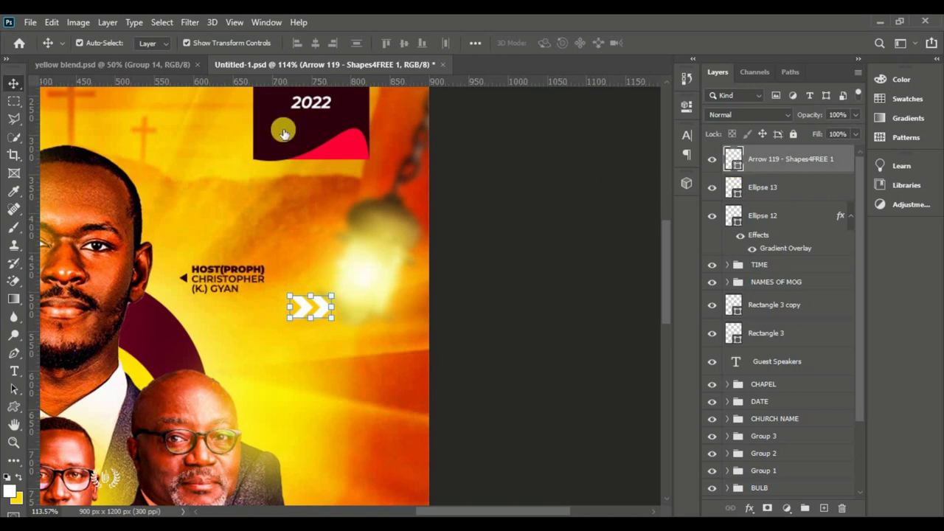
click(284, 131)
click(797, 165)
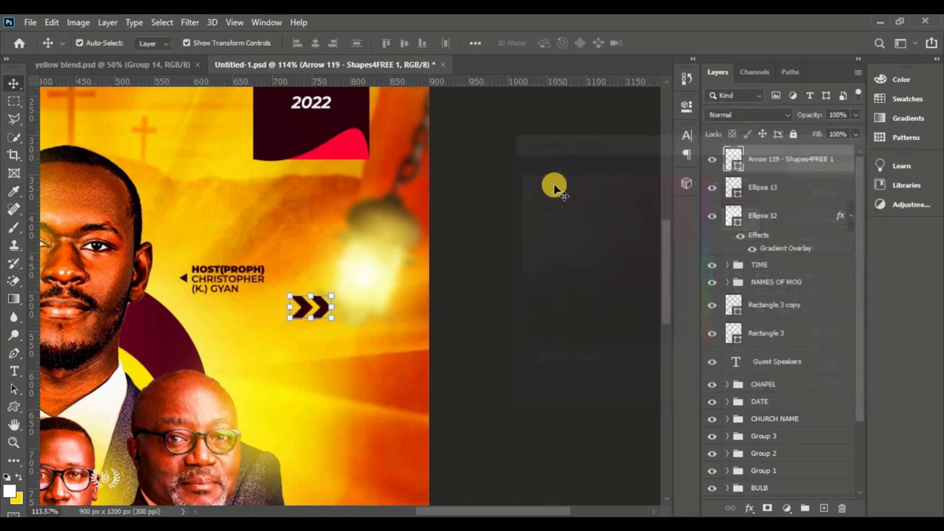
scroll(457, 196, down, 6)
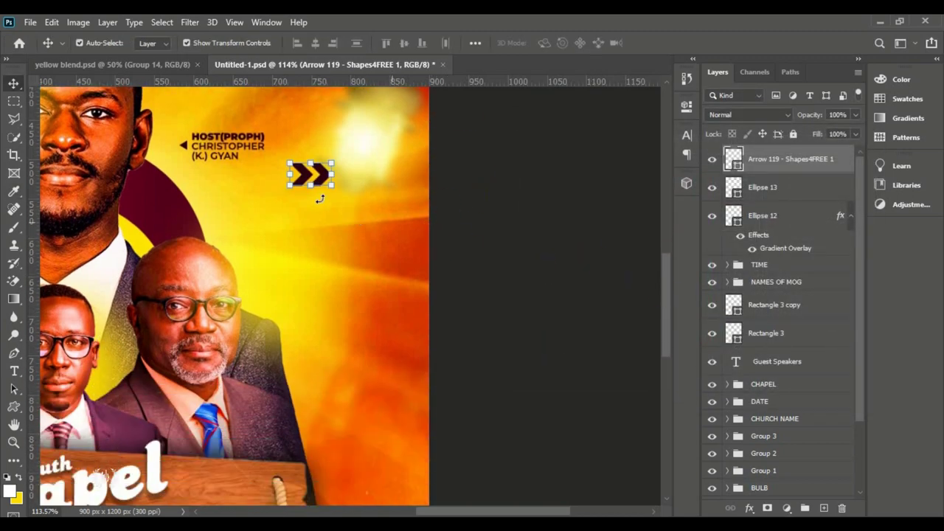
- Move the arrow beside the right speaker, rotate it 90° clockwise, and shrink it slightly
drag(319, 168, 365, 305)
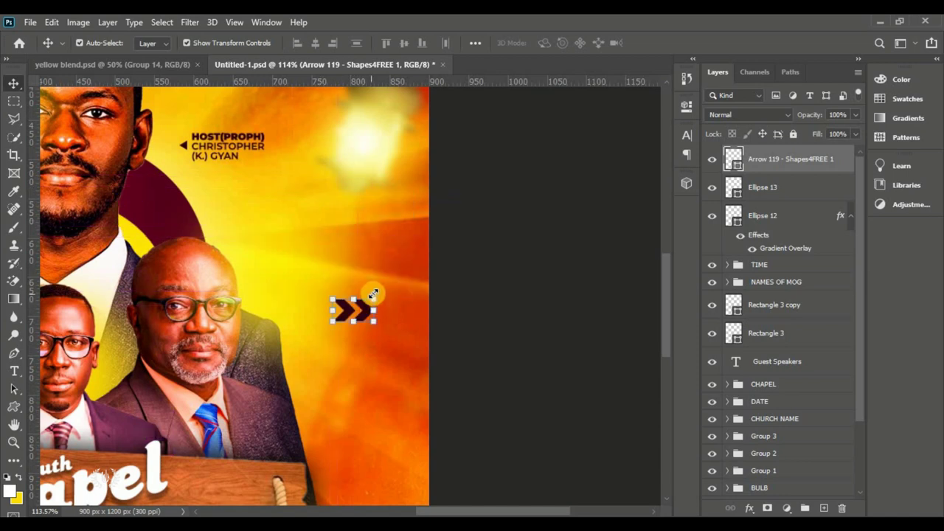
right_click(365, 304)
click(402, 259)
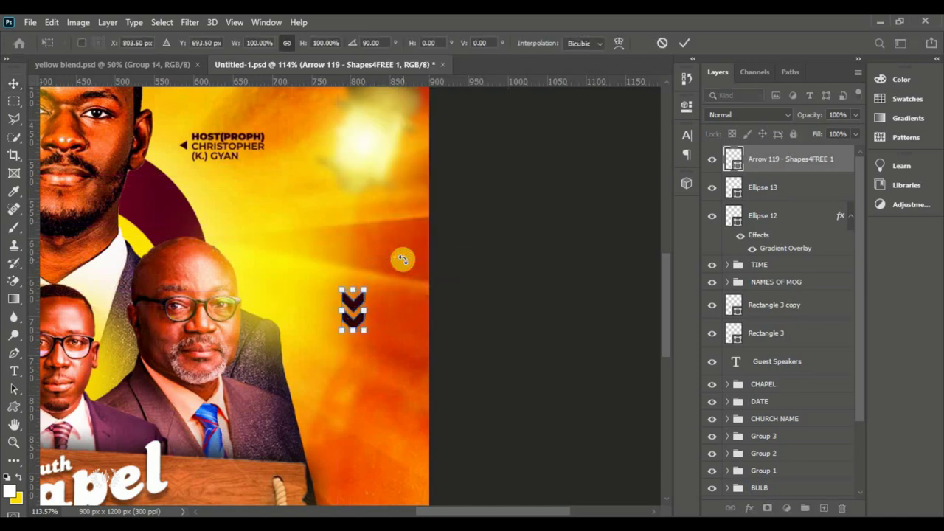
drag(351, 301, 363, 259)
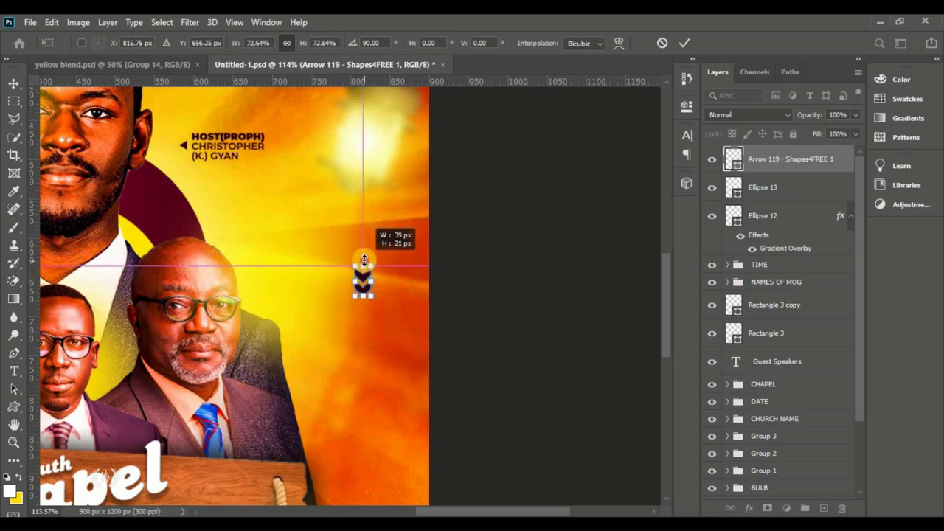
click(686, 43)
click(568, 177)
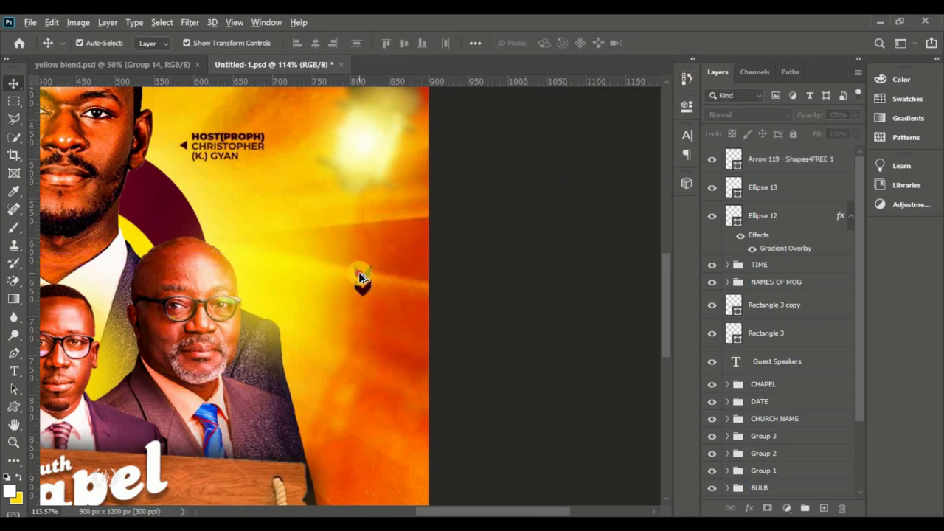
- Place a copy of the arrow just above it and scale both arrows to about 73%
drag(358, 271, 360, 247)
click(479, 248)
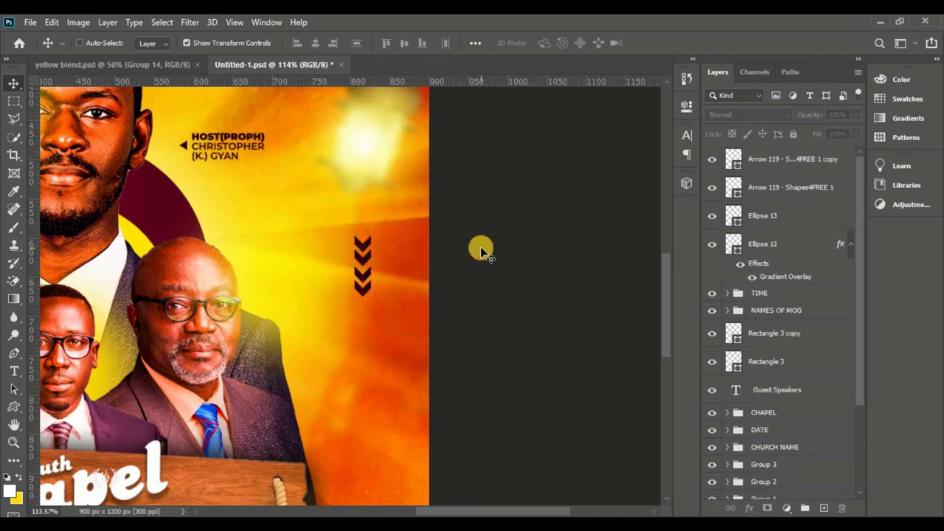
key(ctrl+0)
click(473, 301)
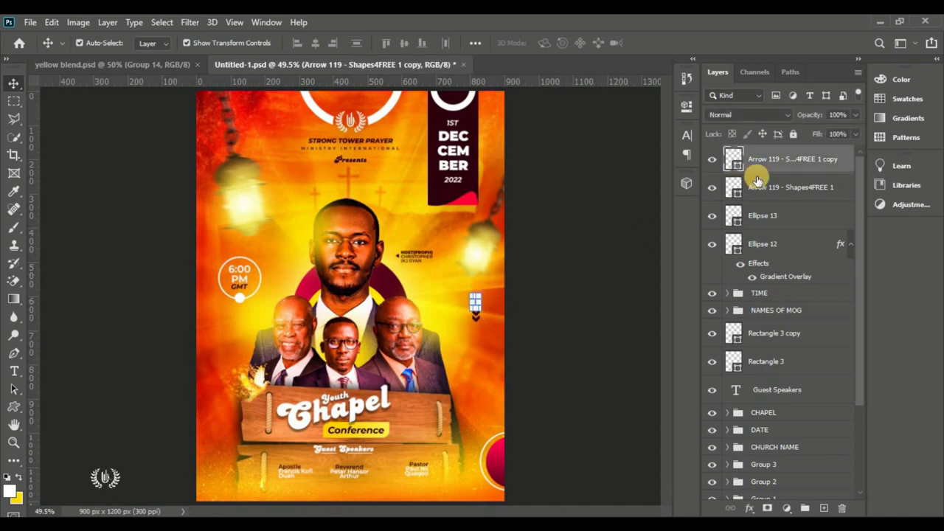
shift+click(752, 187)
drag(476, 295, 478, 301)
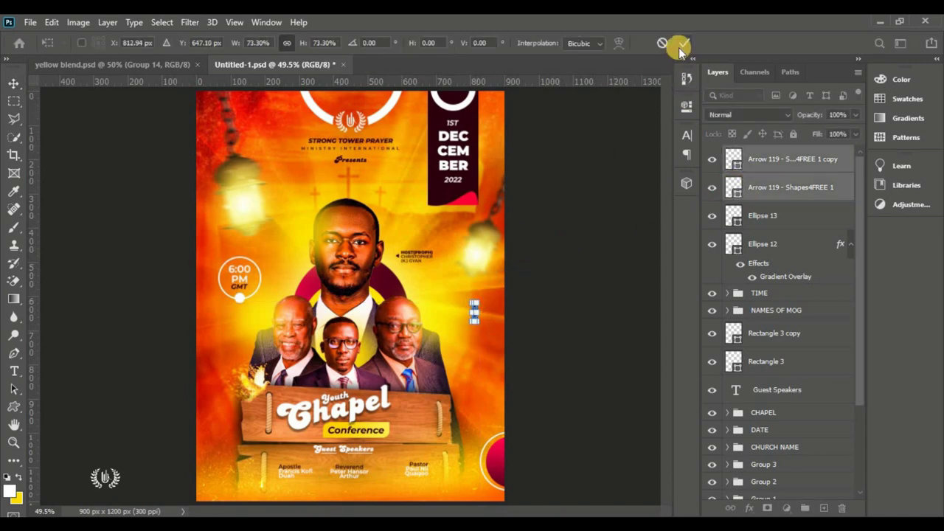
click(679, 44)
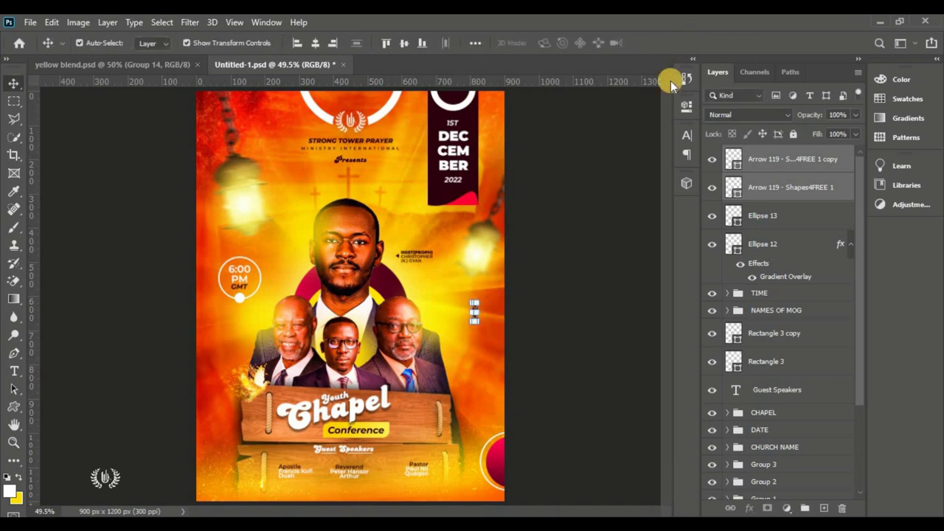
click(587, 205)
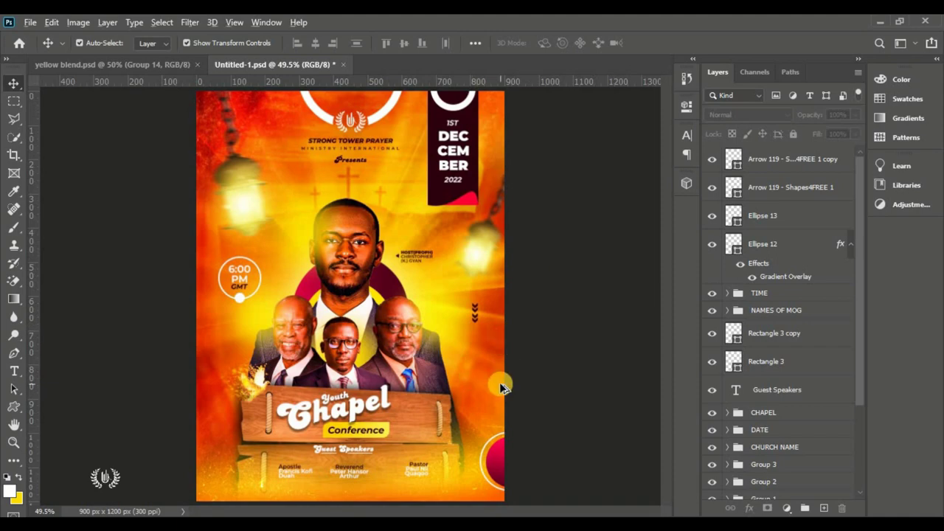
scroll(439, 234, up, 4)
scroll(439, 234, down, 3)
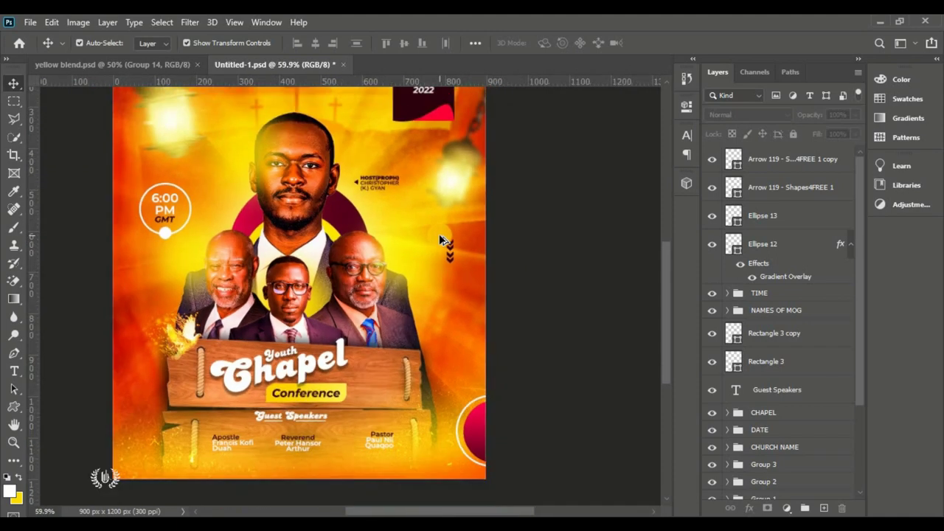
- Draw a small custom-shape arrow near the flyer's bottom
scroll(439, 234, down, 1)
click(13, 407)
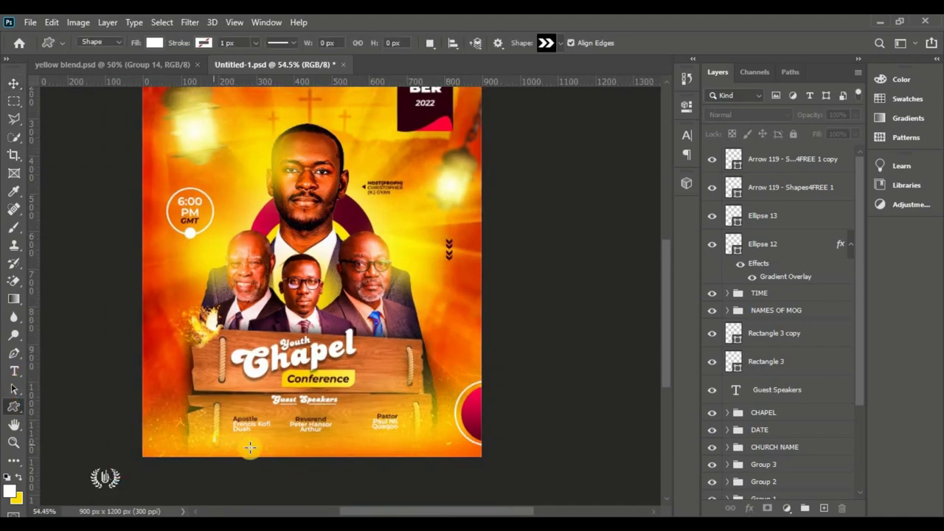
drag(303, 443, 315, 447)
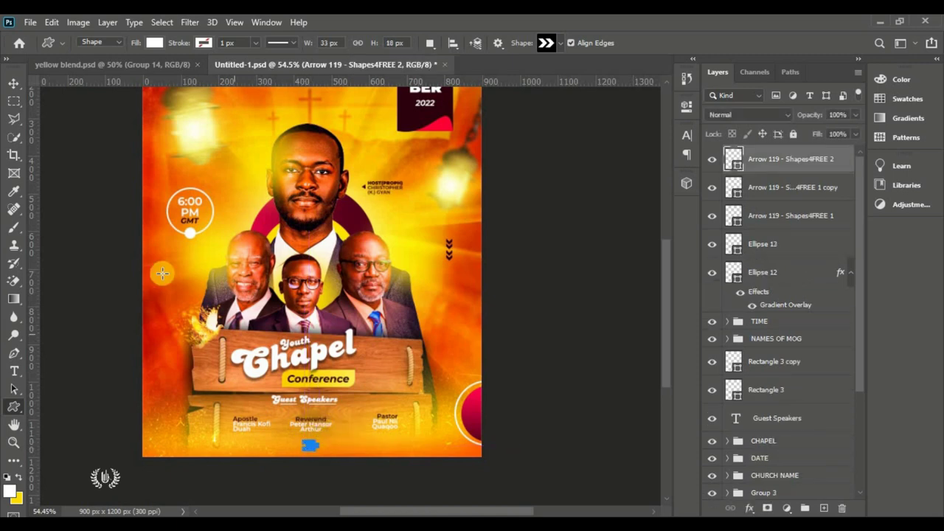
click(14, 83)
click(45, 304)
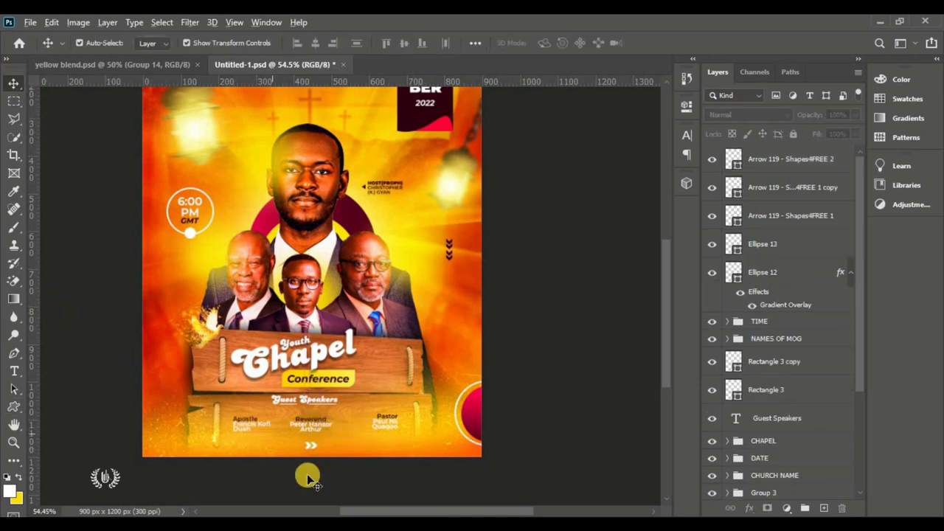
- Move the arrow below the guest speakers' names and scale it to about three quarters
scroll(309, 478, up, 3)
click(312, 411)
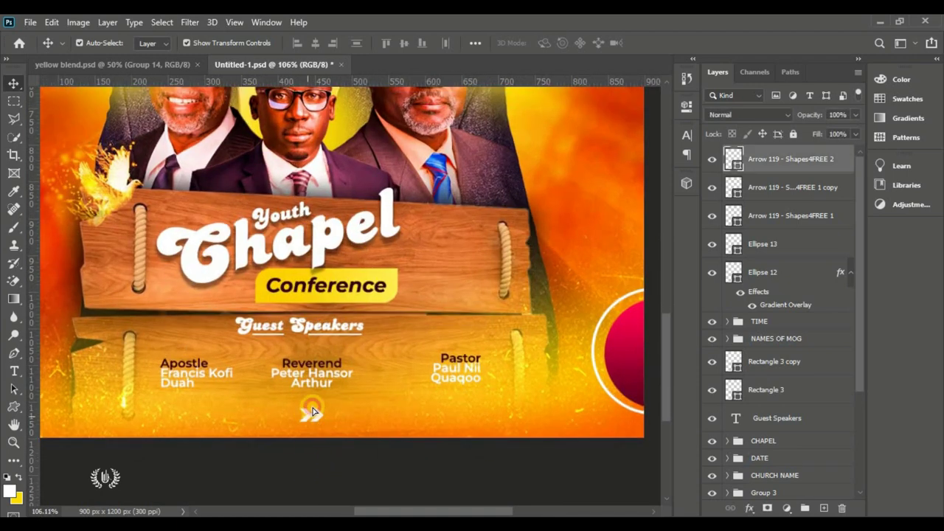
drag(312, 411, 325, 403)
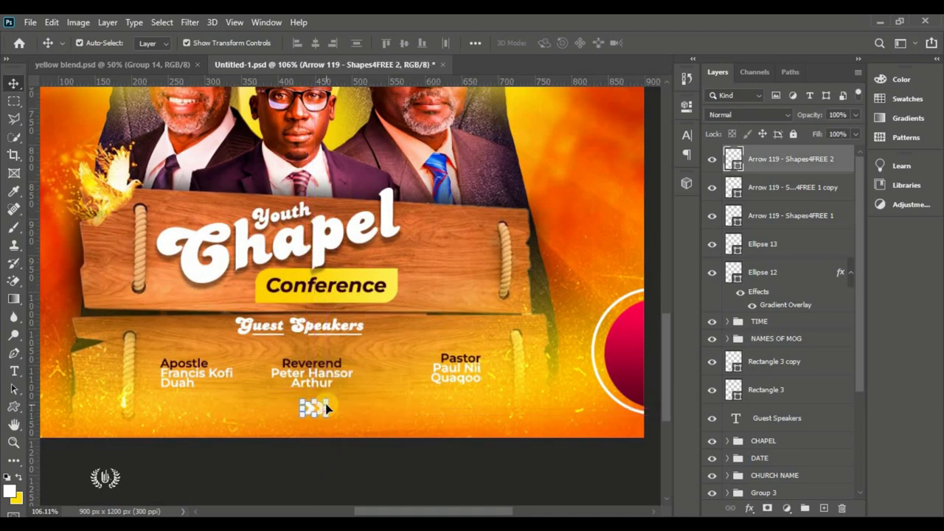
key(ctrl+z)
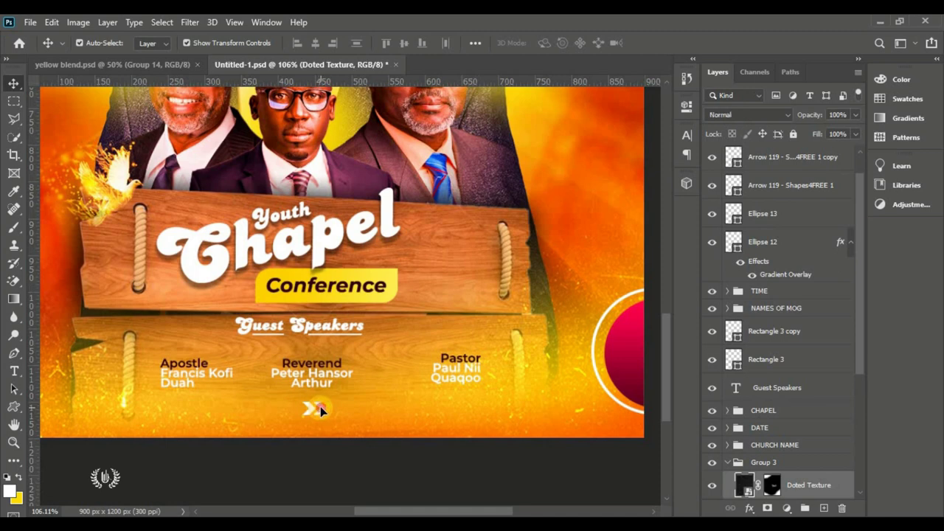
key(ctrl+shift+z)
key(ctrl+t)
mouse_move(324, 401)
mouse_down()
mouse_move(315, 402)
mouse_move(323, 399)
mouse_up()
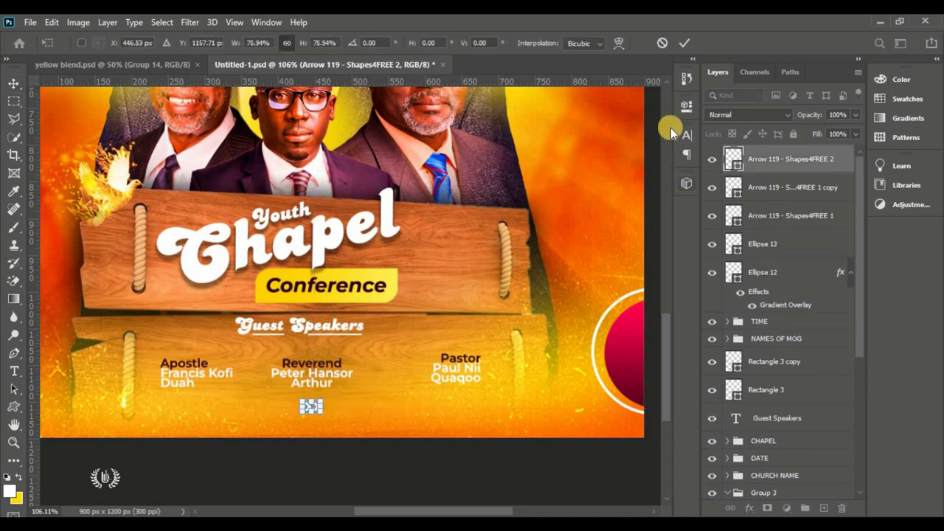
click(686, 43)
- Colour the arrow the dark maroon sampled from the date box
key(ctrl+0)
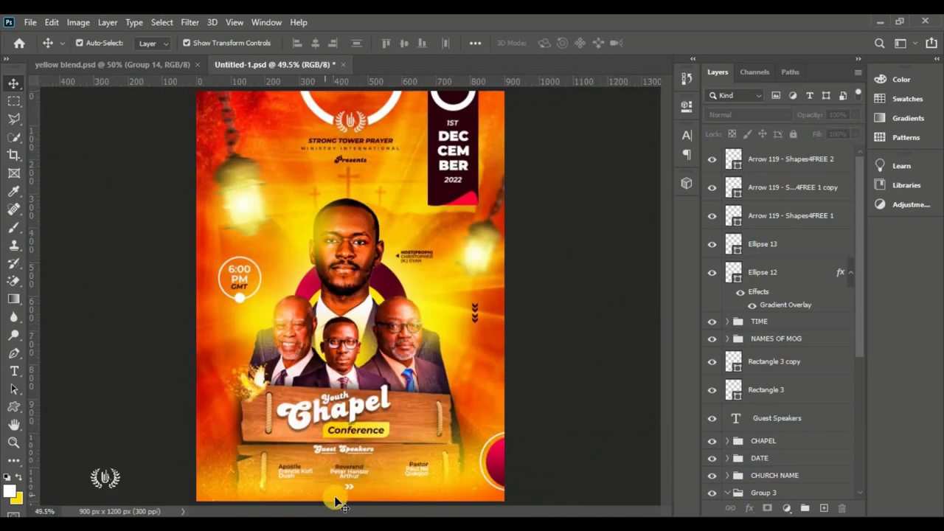
click(349, 489)
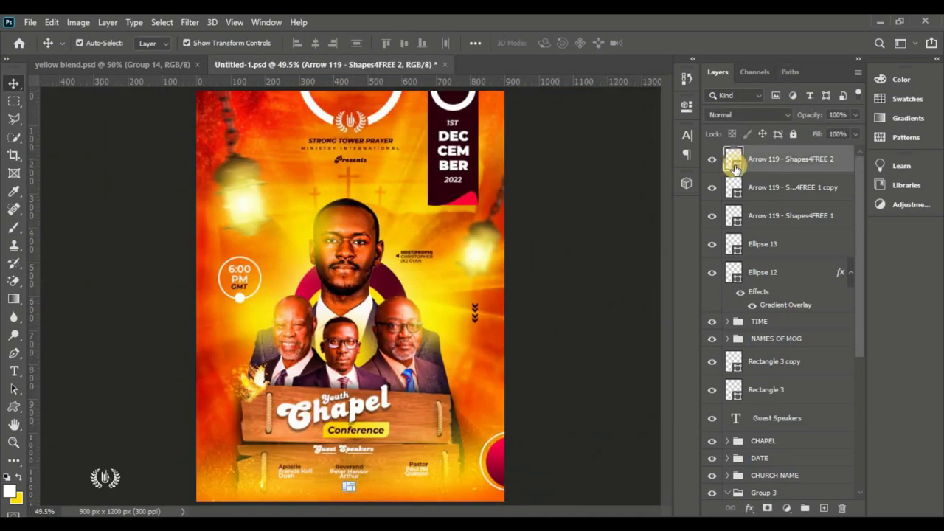
double_click(735, 168)
click(464, 185)
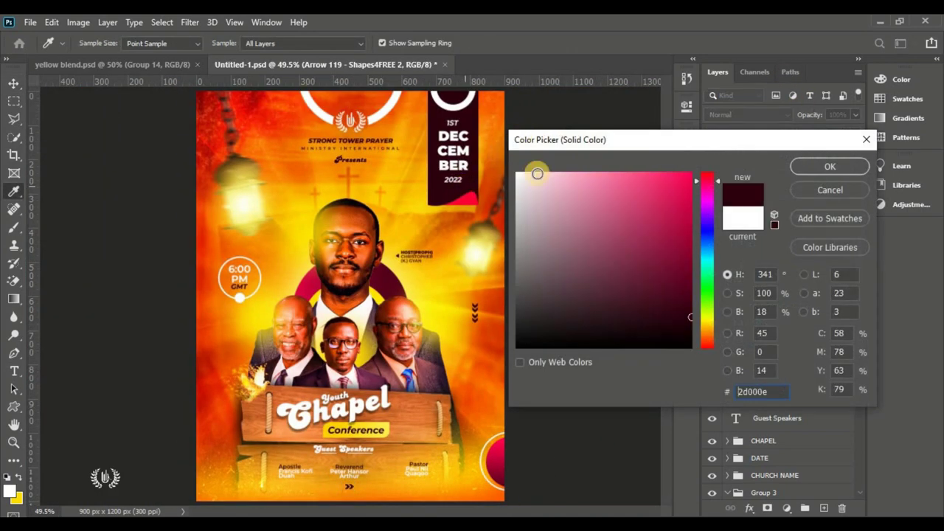
click(817, 166)
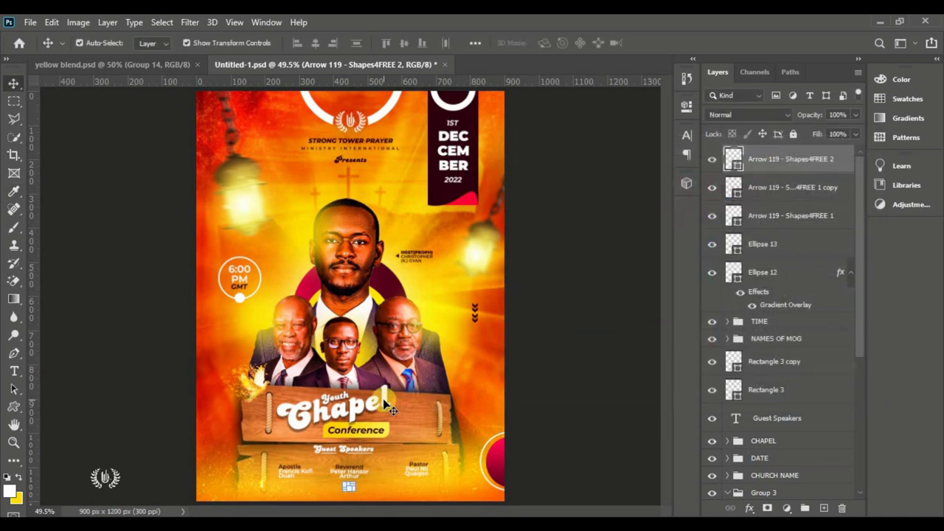
click(561, 348)
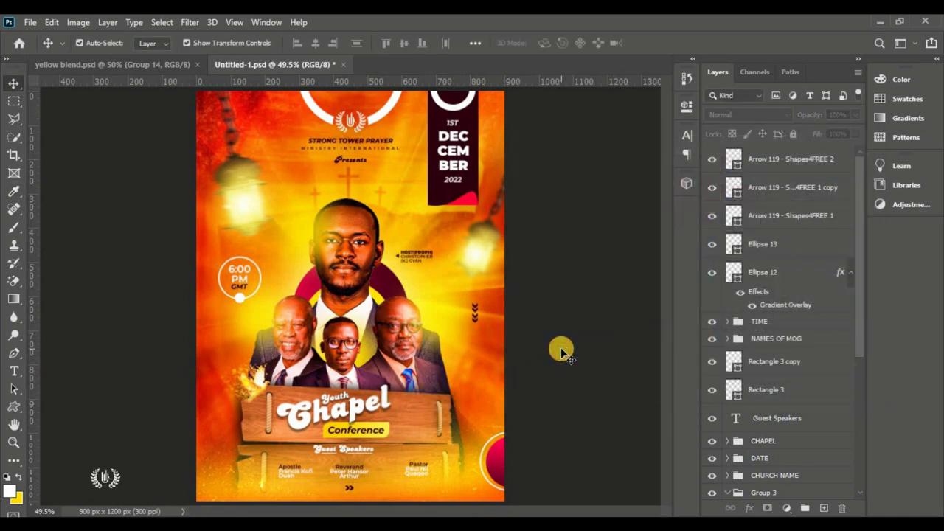
- Group the arrow and ellipse layers into Group 4
click(817, 162)
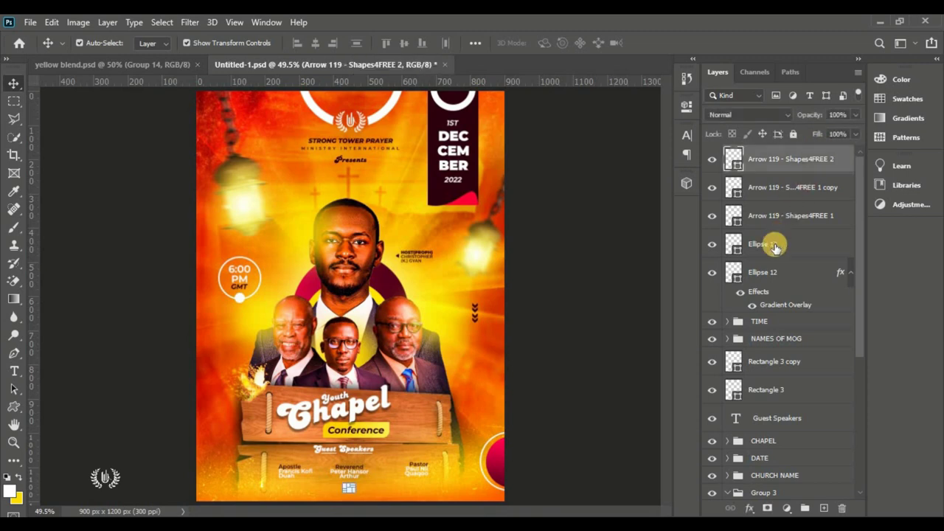
shift+click(767, 284)
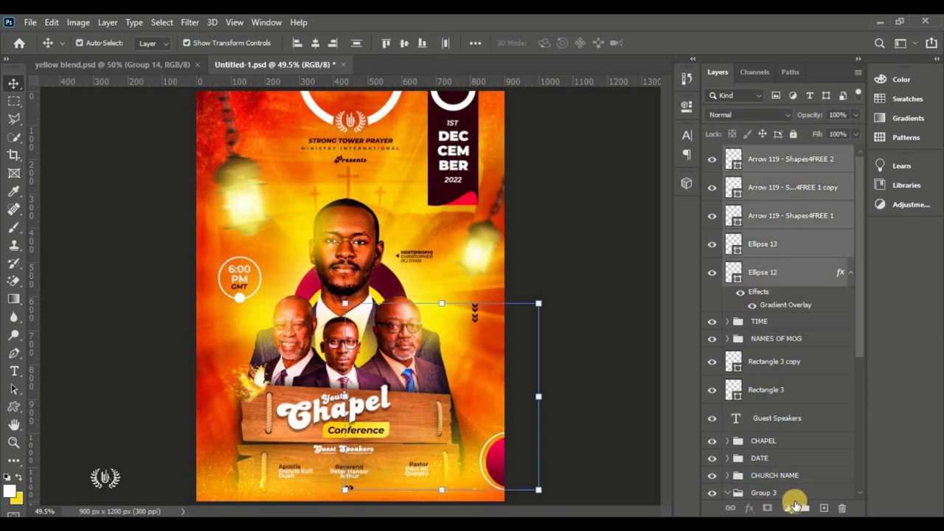
click(804, 507)
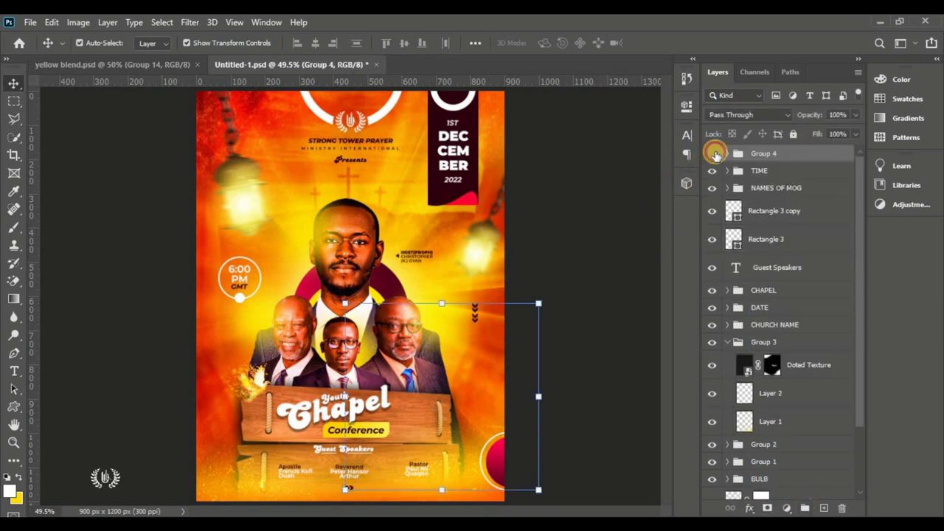
click(716, 153)
click(715, 154)
click(601, 250)
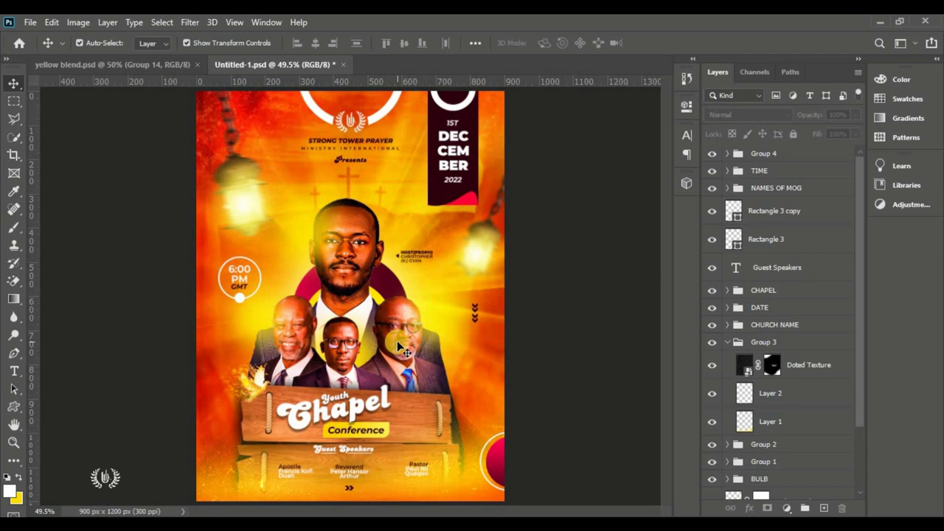
- Shrink the 6:00 PM time badge to about 77% of its size
click(752, 171)
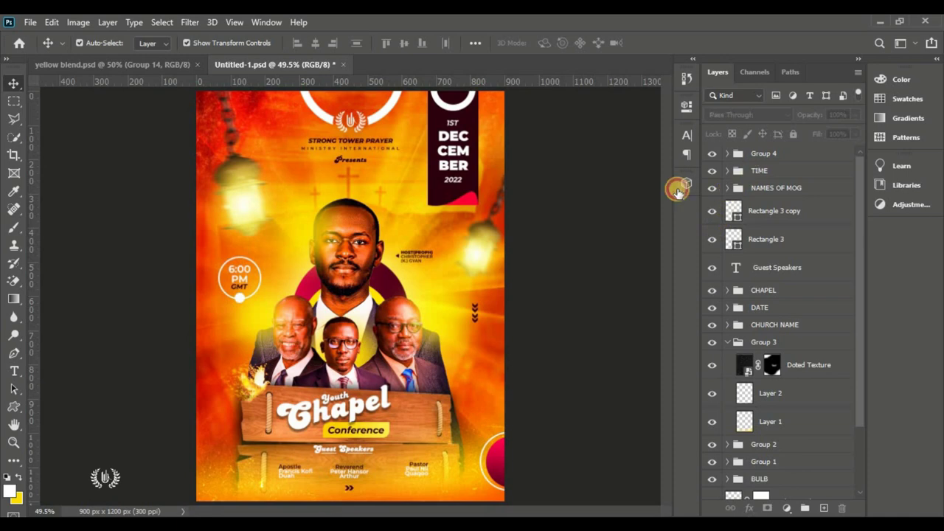
click(234, 306)
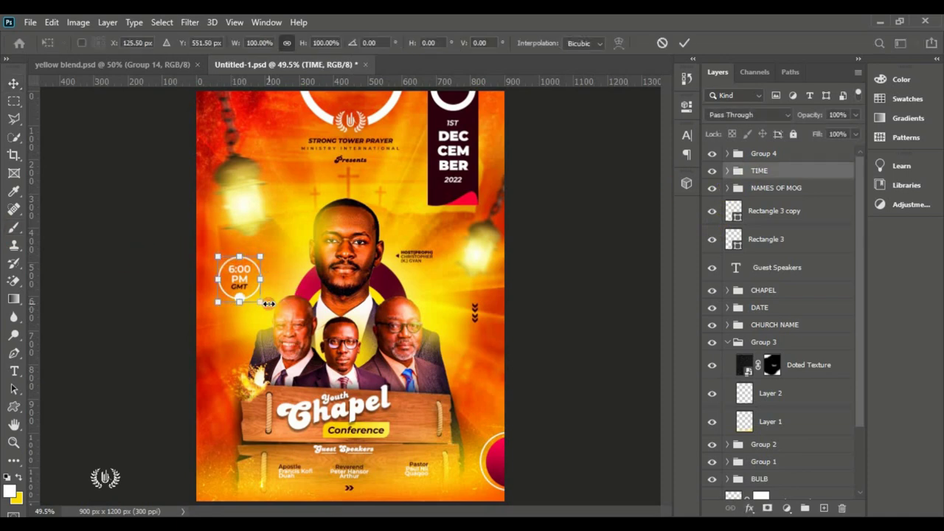
drag(269, 303, 251, 297)
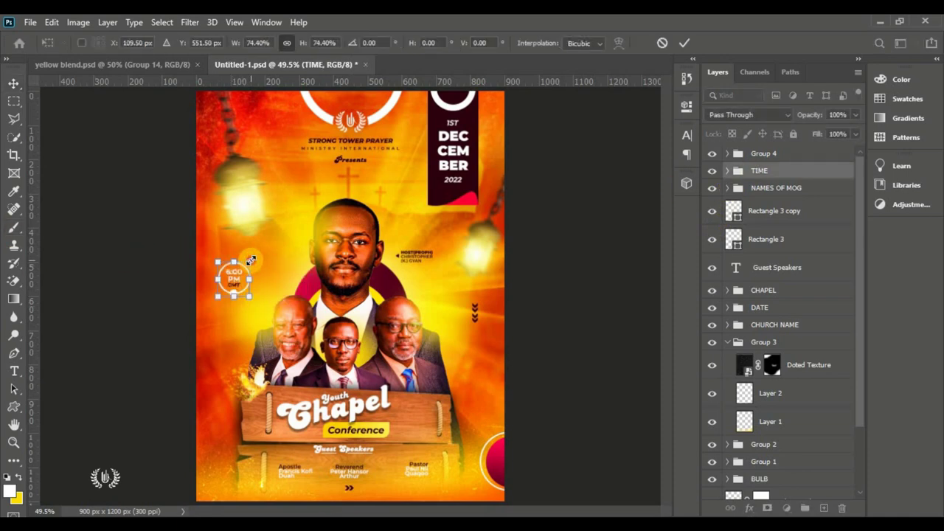
drag(251, 261, 250, 262)
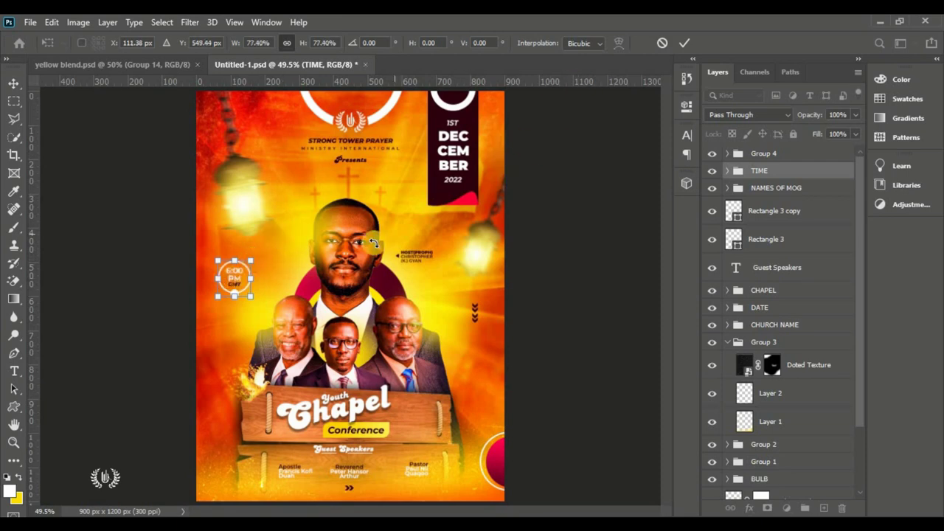
click(678, 42)
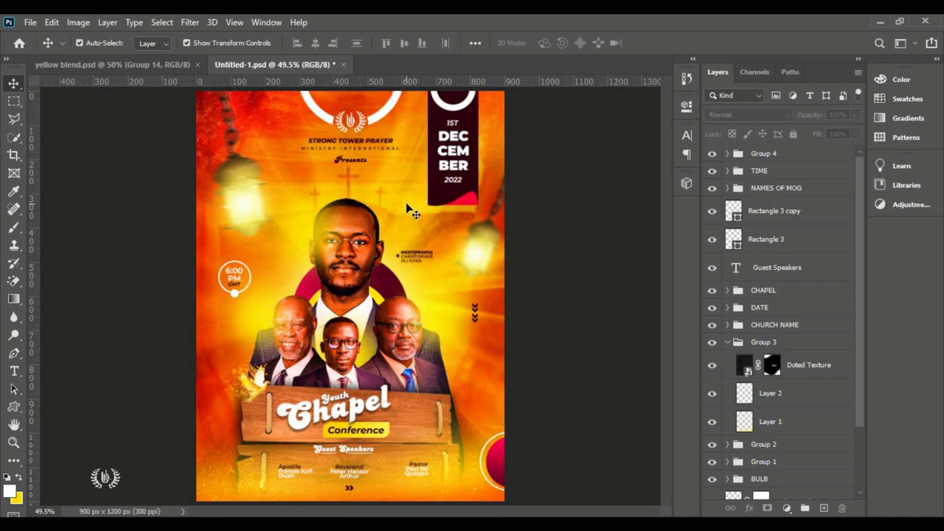
- Stamp all visible layers into Layer 3, convert it to a smart object, and open Camera Raw Filter
click(764, 153)
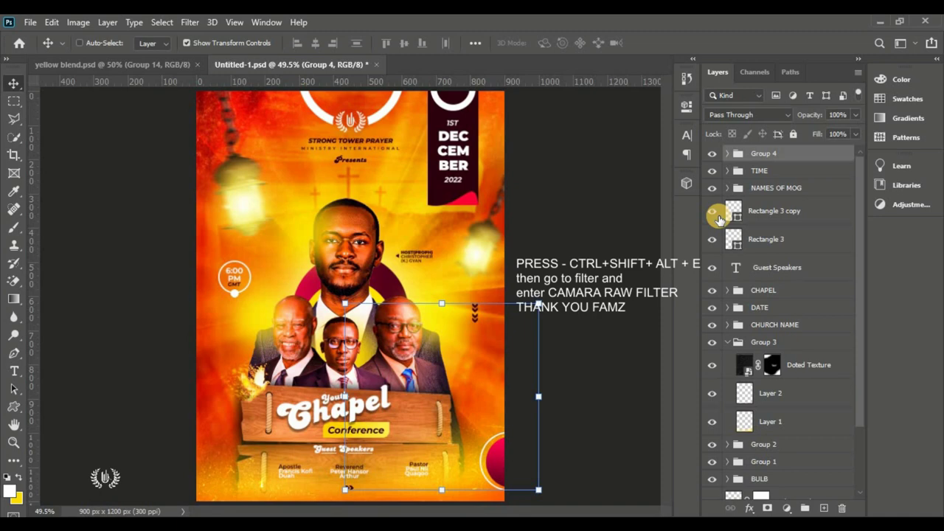
key(ctrl+shift+alt+e)
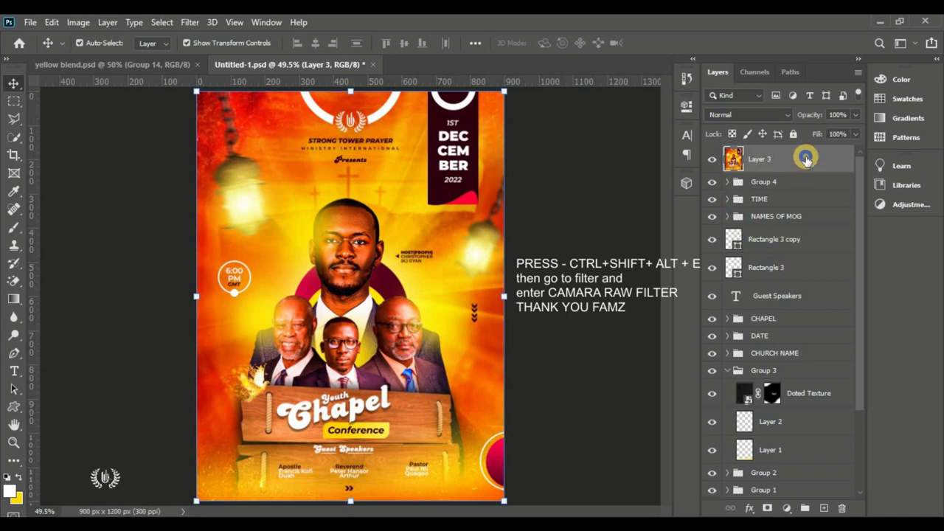
right_click(805, 157)
click(764, 209)
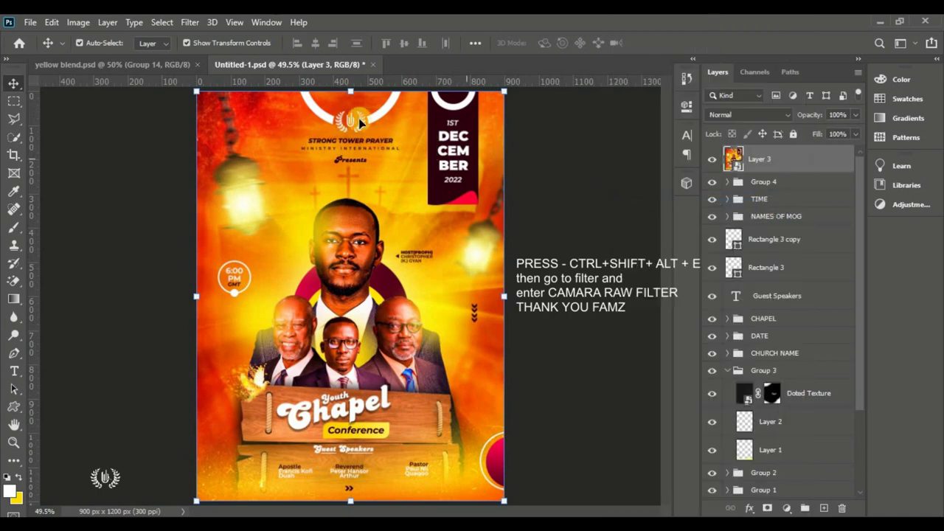
click(190, 22)
click(243, 104)
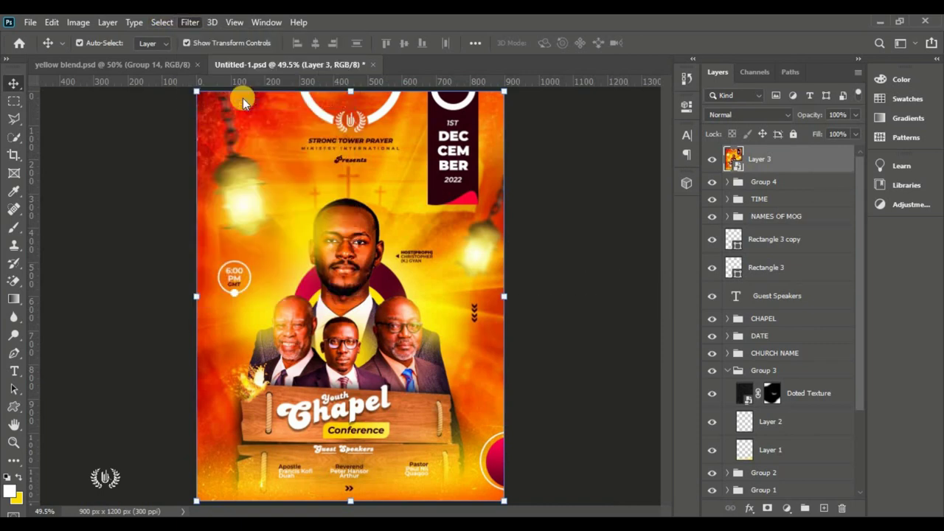
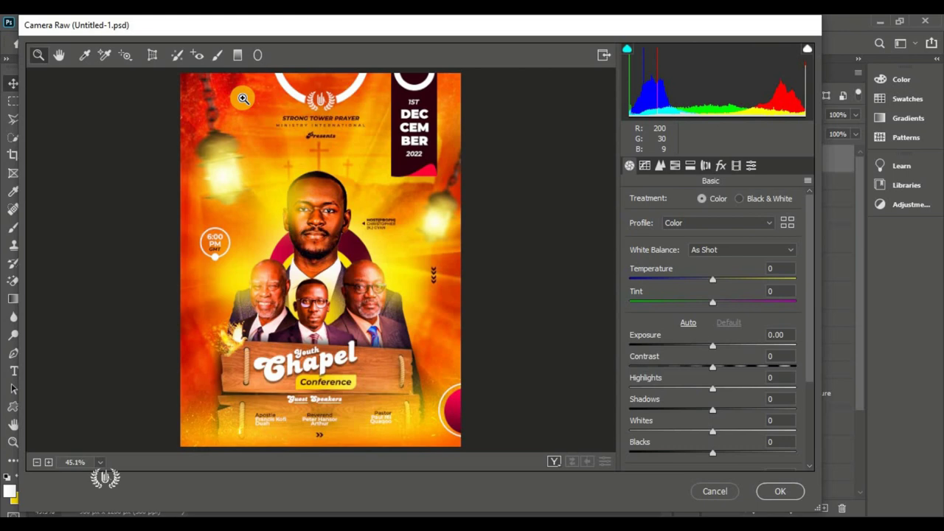
- Fit the whole poster in the Camera Raw preview, keep Temperature at 0 and set Tint to +29
click(321, 422)
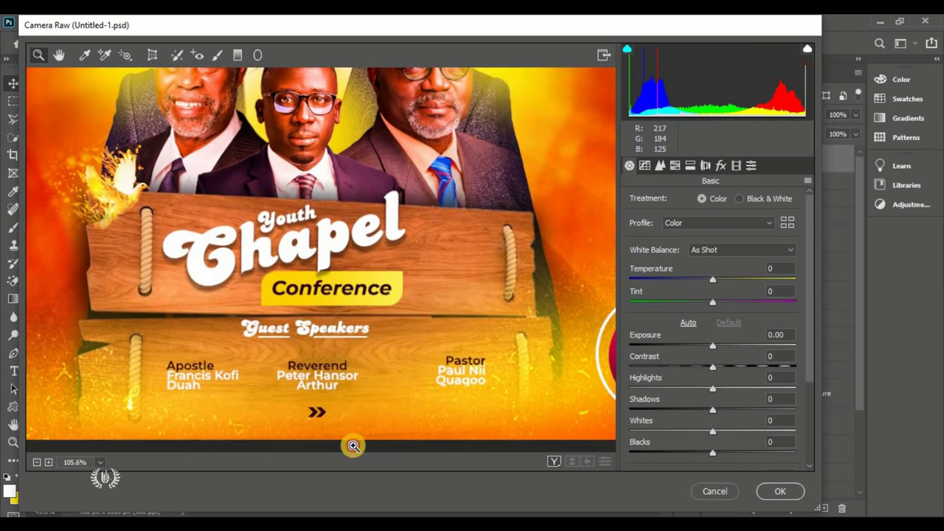
drag(353, 445, 310, 346)
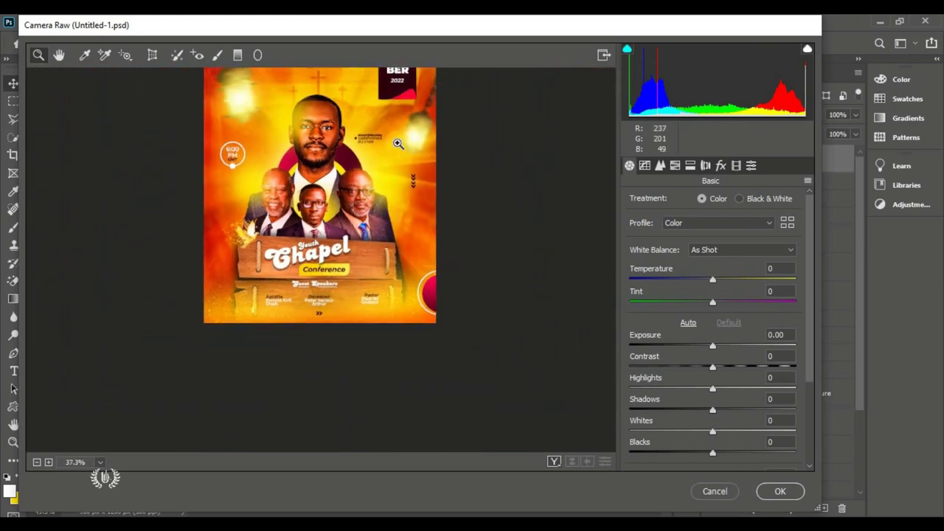
drag(398, 143, 405, 194)
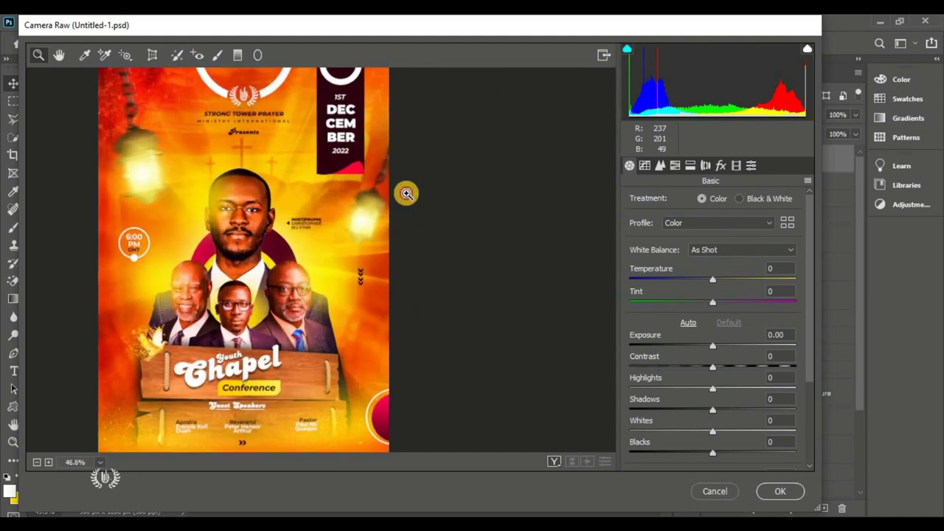
click(728, 278)
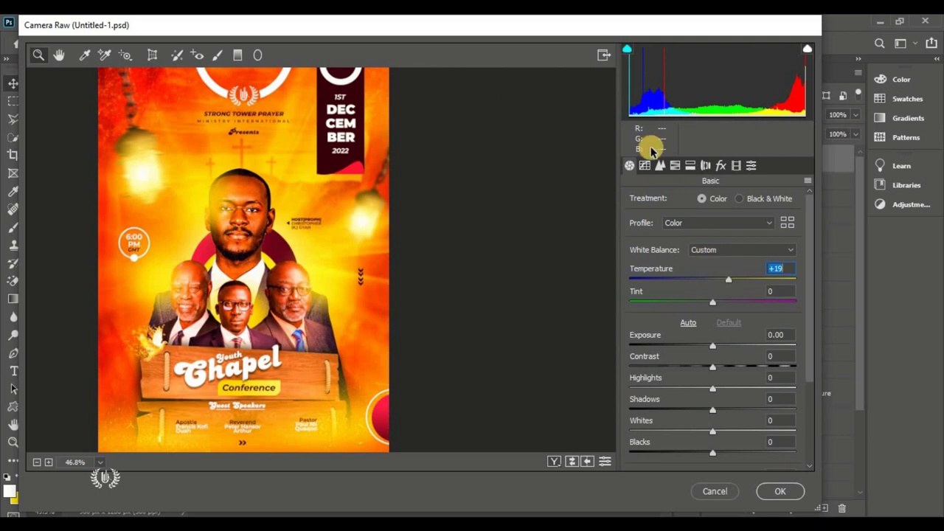
key(ctrl+z)
click(731, 303)
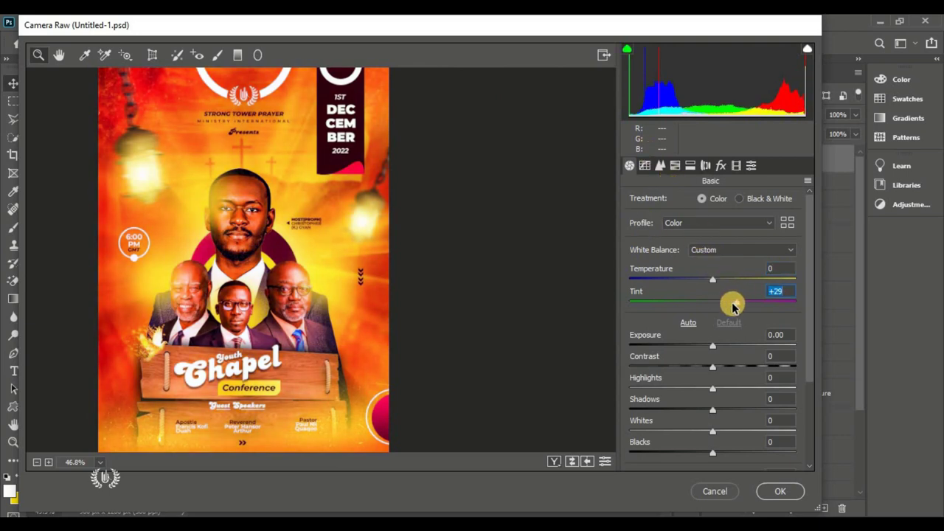
- Set Contrast to 20 and Texture to 15 in the Basic panel
click(728, 367)
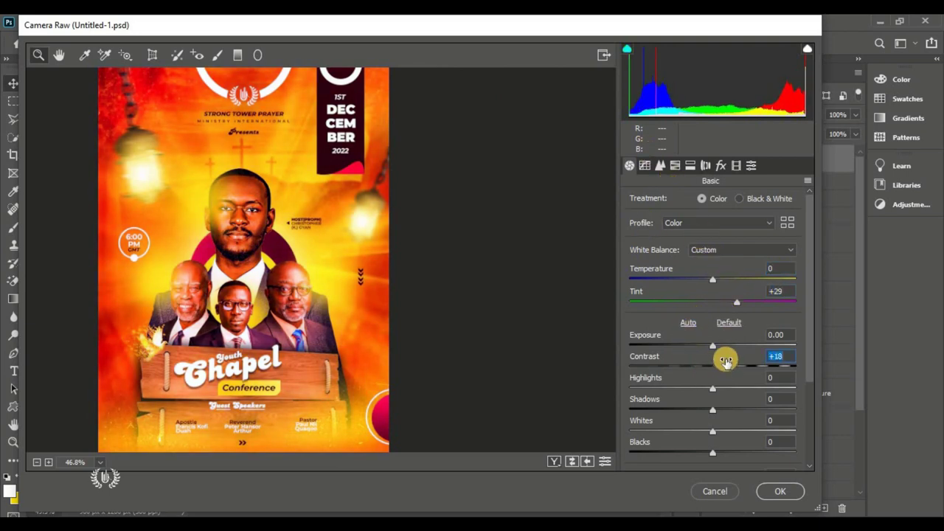
text(20)
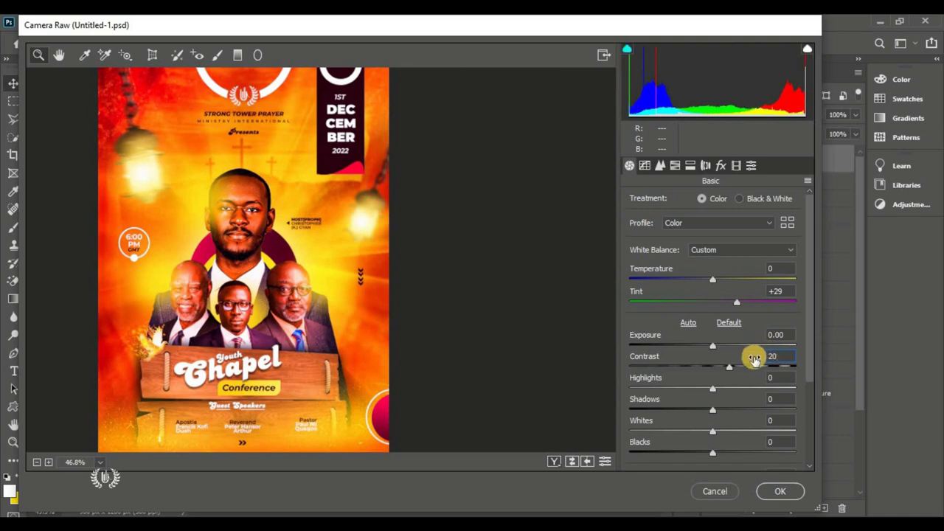
scroll(743, 425, down, 3)
scroll(743, 426, down, 1)
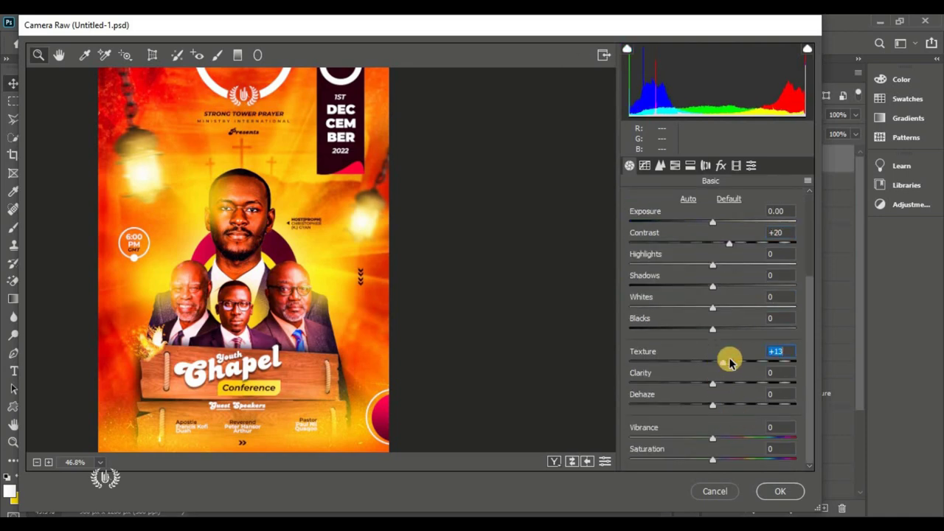
text(15)
- Raise Saturation to 1 and apply the Camera Raw grade to Layer 3
drag(712, 463, 720, 459)
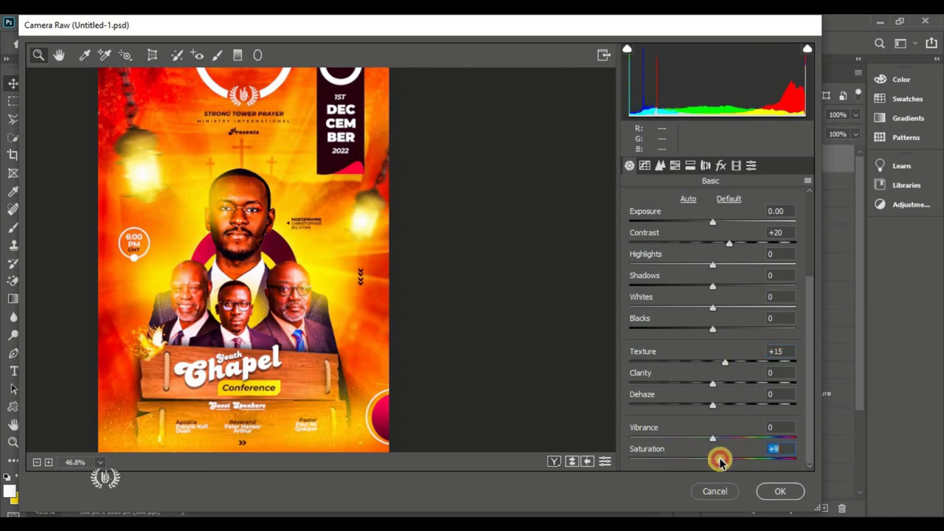
text(1)
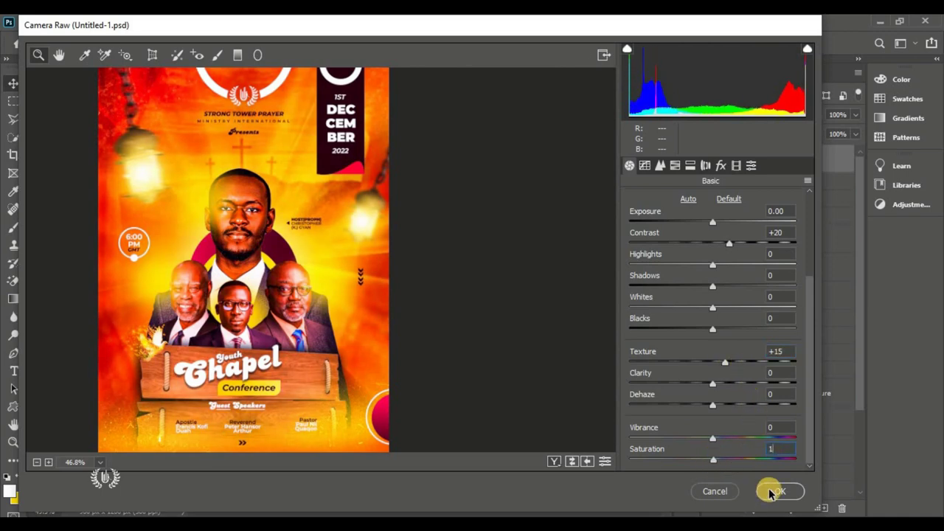
click(774, 493)
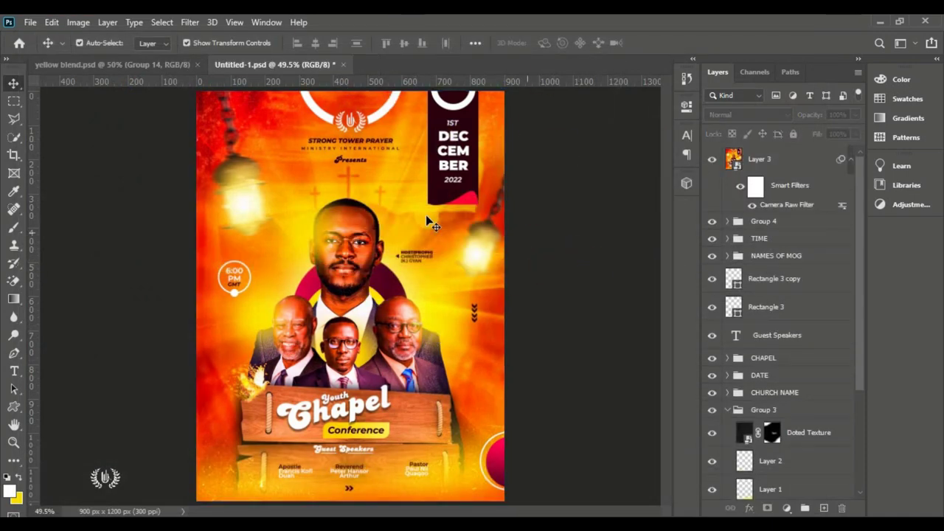
click(709, 162)
click(709, 162)
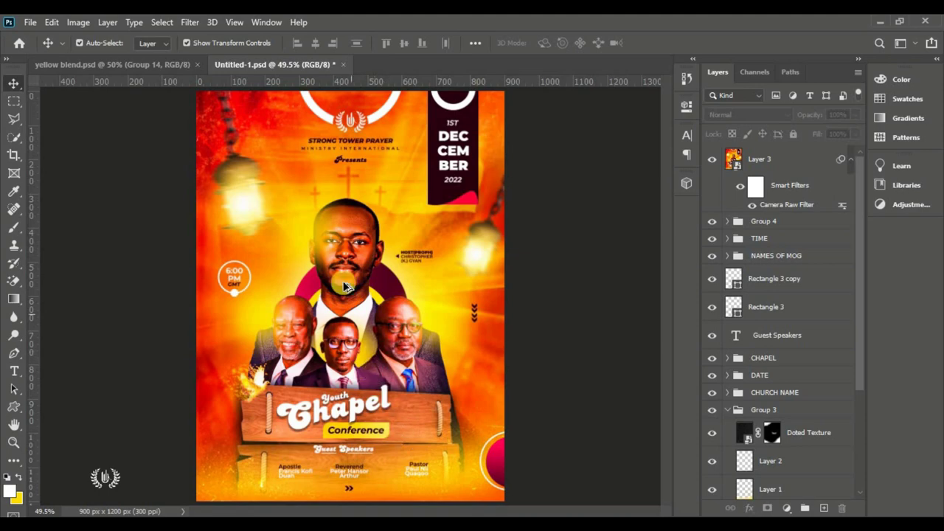
scroll(347, 196, up, 5)
scroll(345, 192, up, 3)
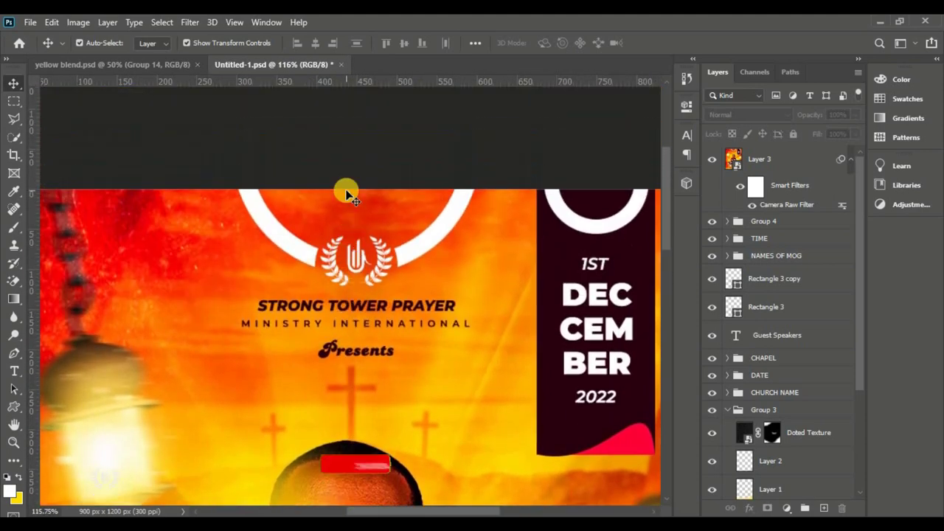
scroll(344, 189, down, 5)
drag(666, 239, 666, 202)
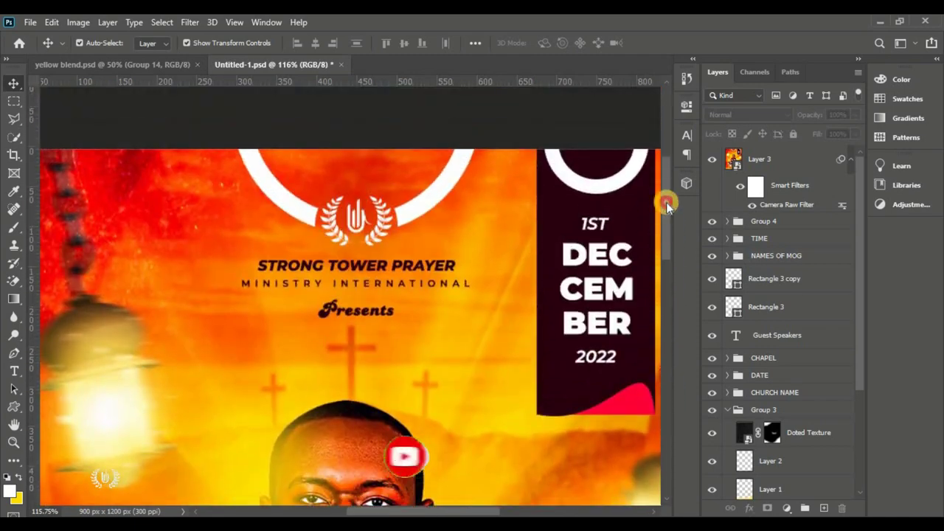
scroll(324, 239, down, 5)
scroll(378, 264, down, 5)
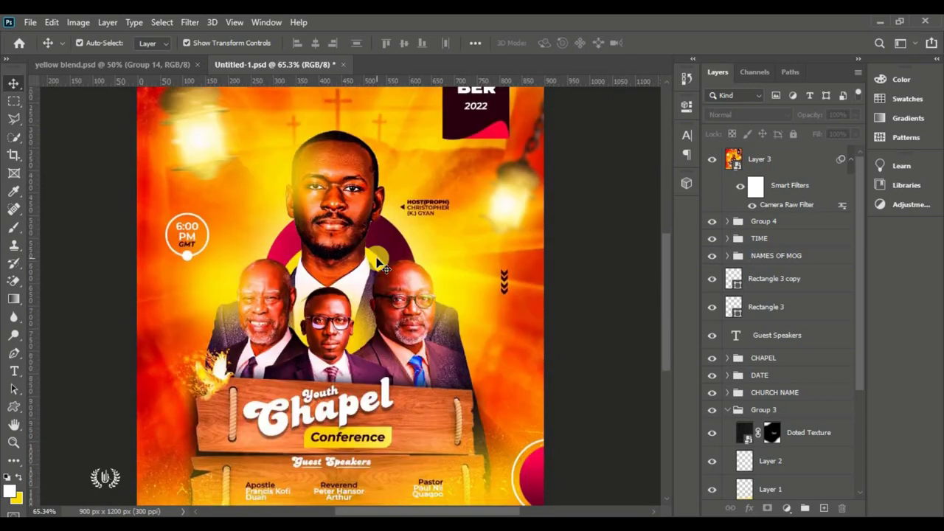
scroll(424, 289, down, 2)
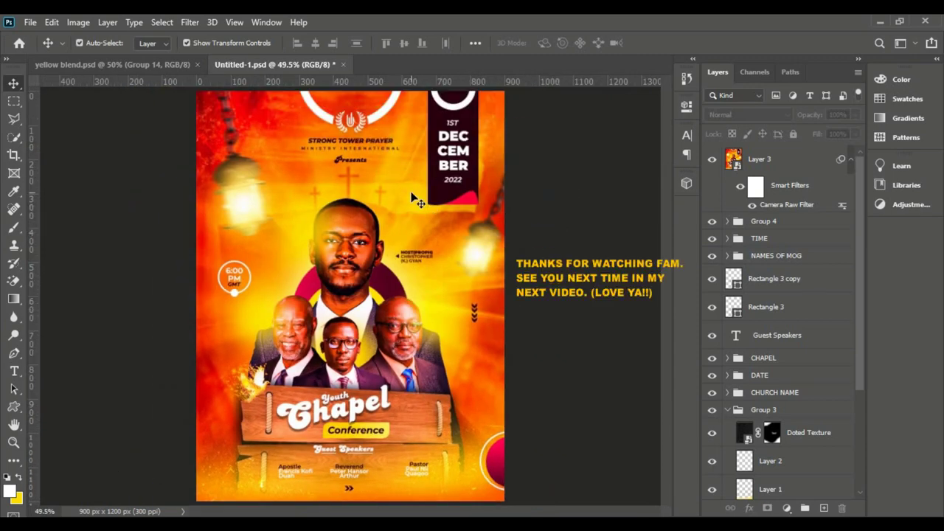
click(109, 65)
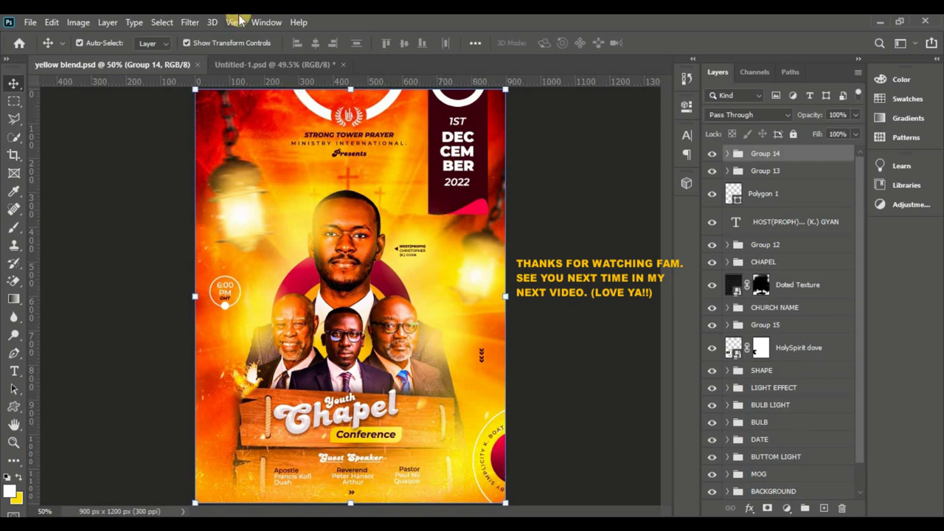
click(265, 65)
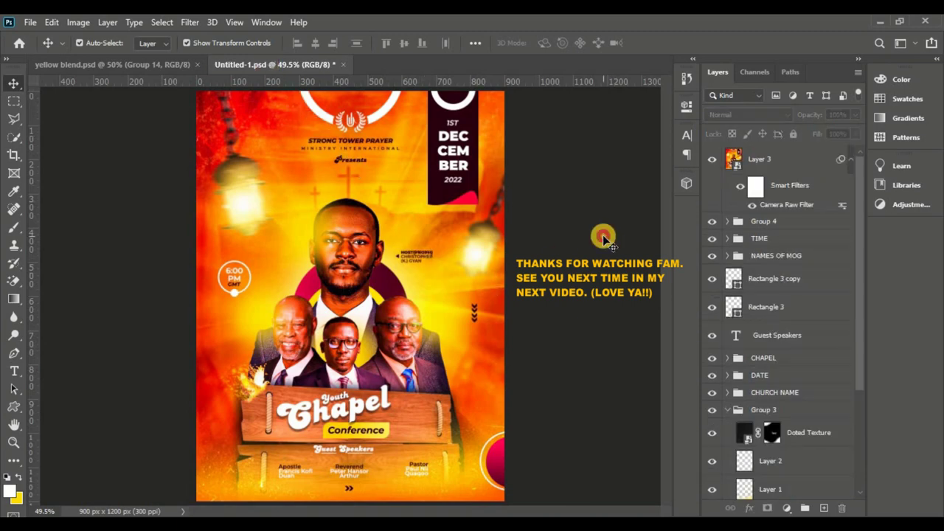